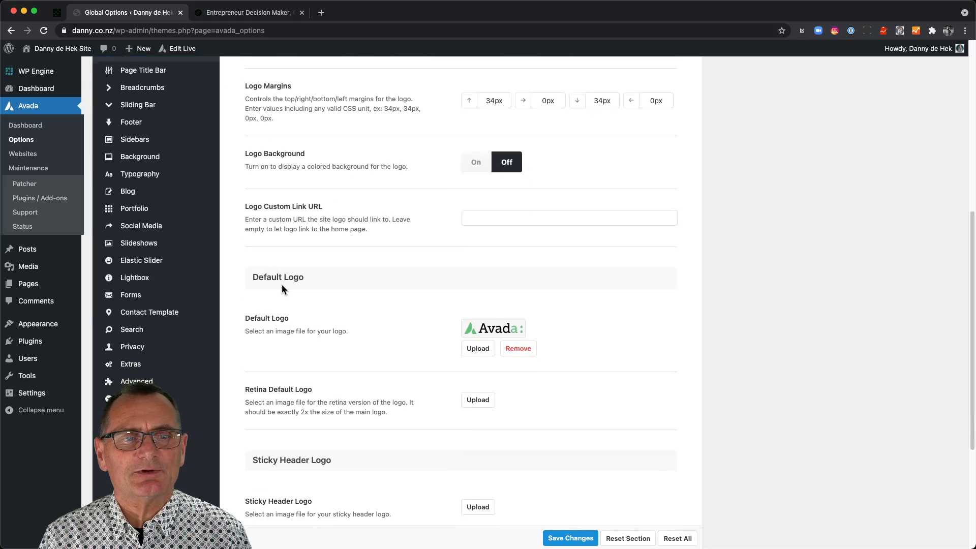
Set the logo alignment to Center and the logo margins to 0px top and 10px bottom.
scroll(282, 289, up, 1)
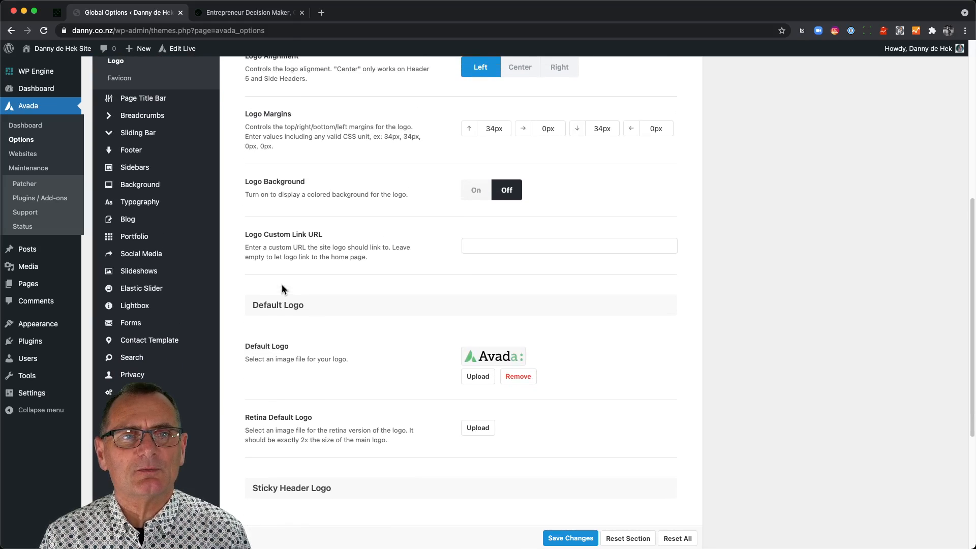
scroll(282, 288, up, 5)
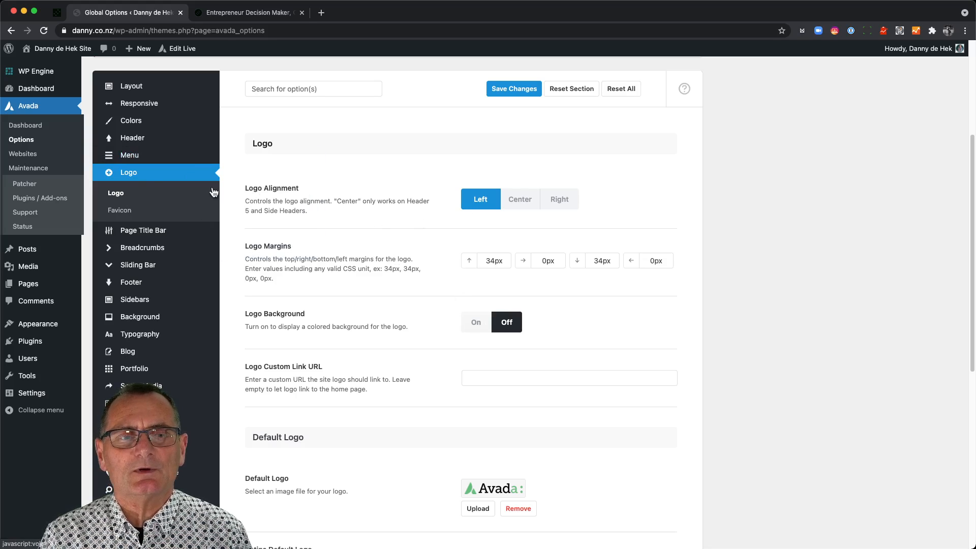
click(519, 205)
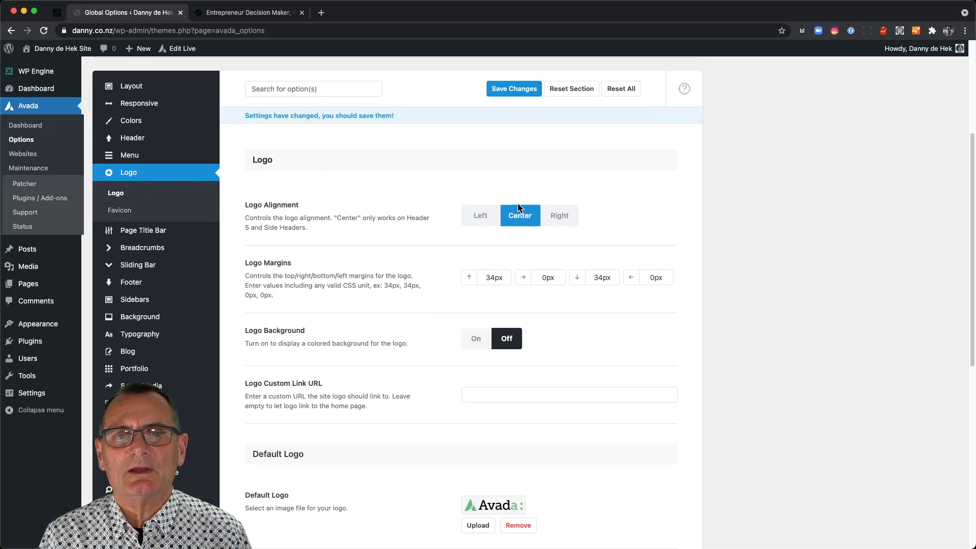
click(494, 279)
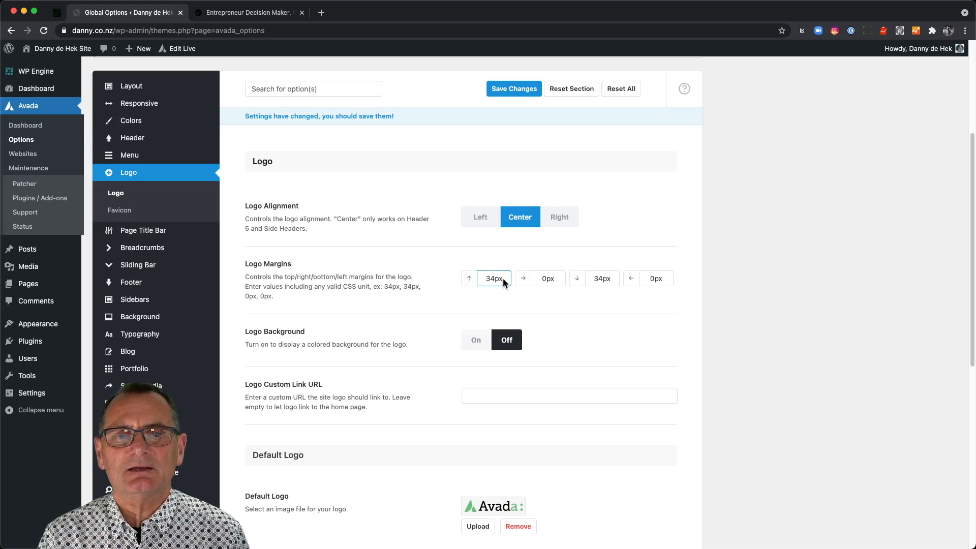
text(0)
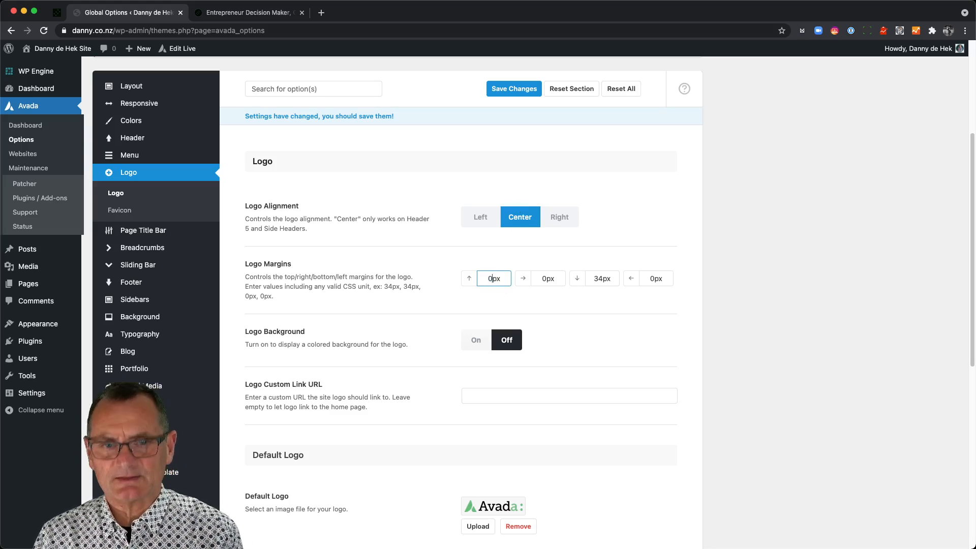
double_click(581, 278)
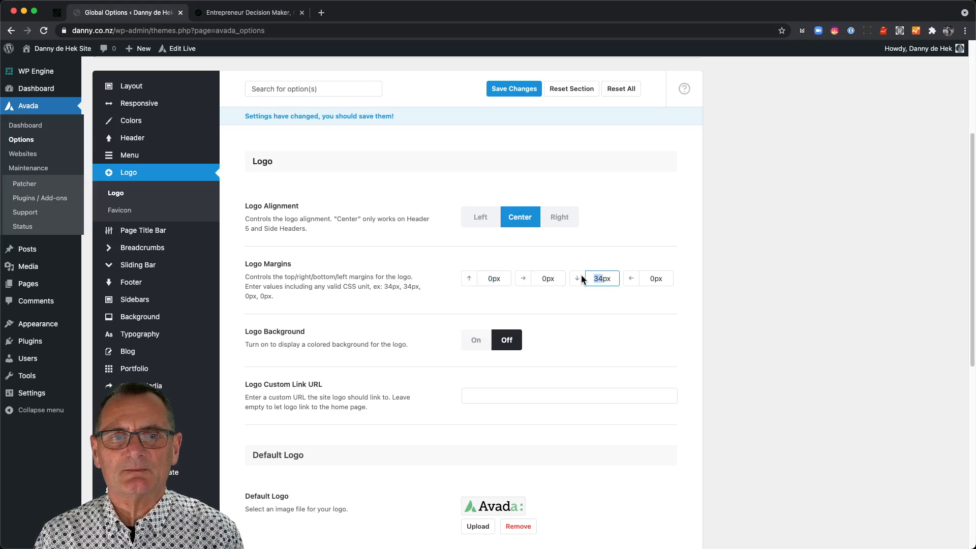
text(10)
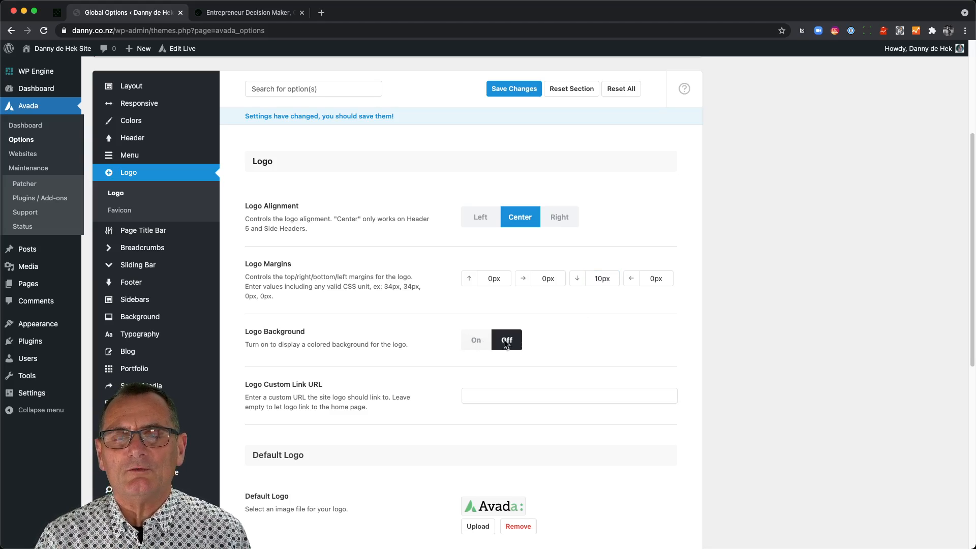
Remove the existing Avada image from the Default Logo option.
scroll(480, 422, down, 2)
scroll(480, 426, down, 10)
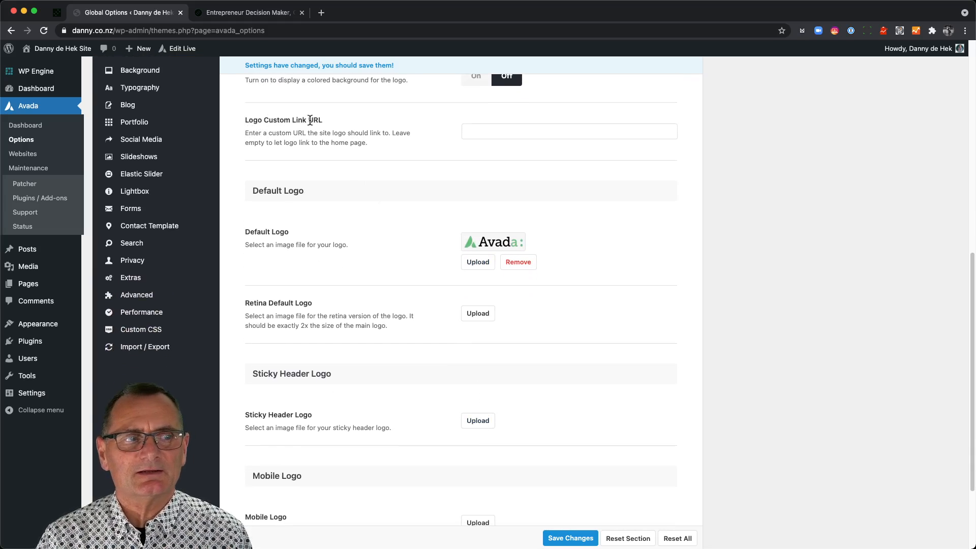
click(478, 132)
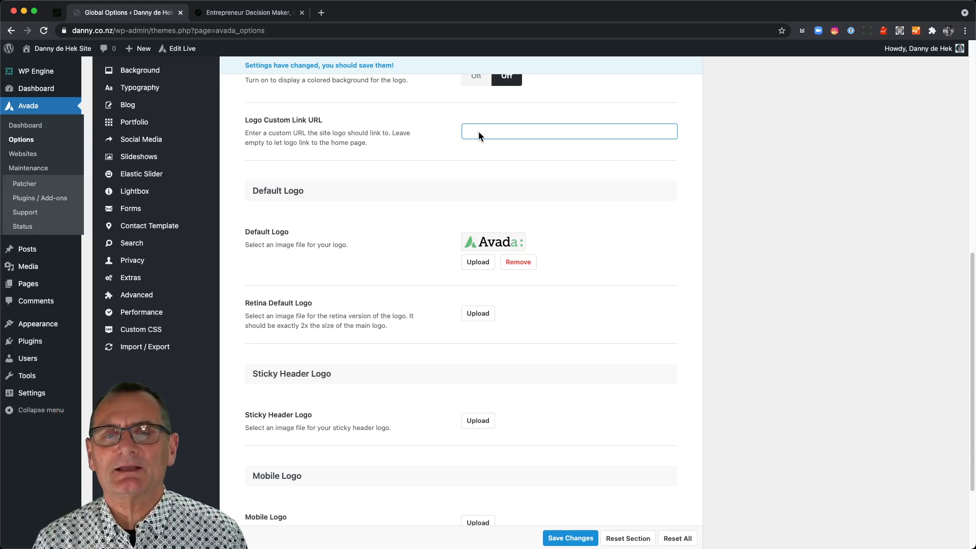
scroll(442, 191, down, 3)
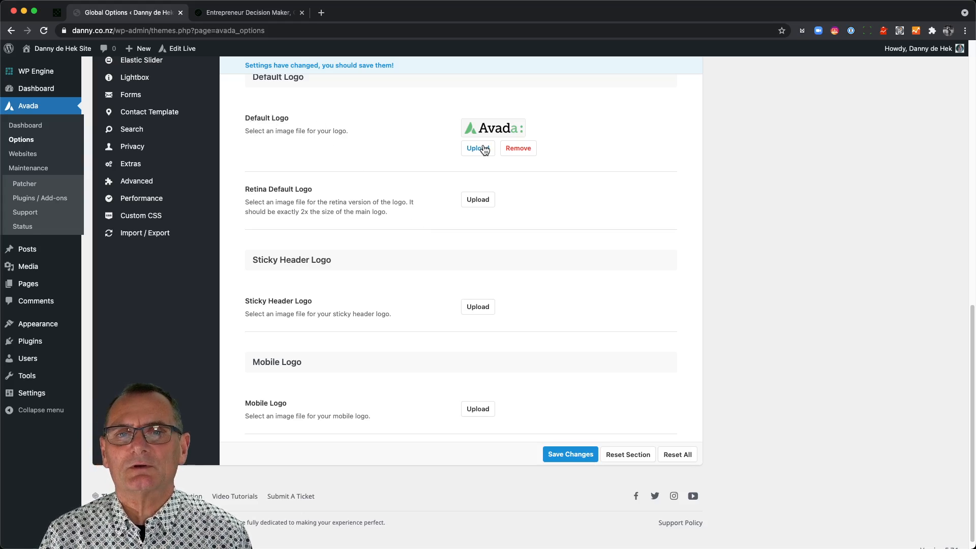
click(514, 149)
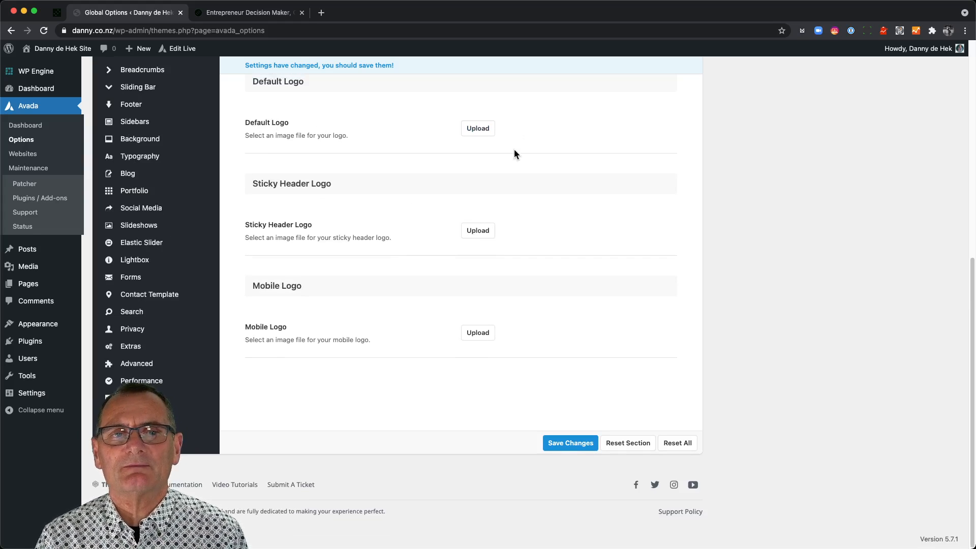
Upload the standard-size personal-name logo PNG from the Logos folder for the Default Logo option.
click(477, 131)
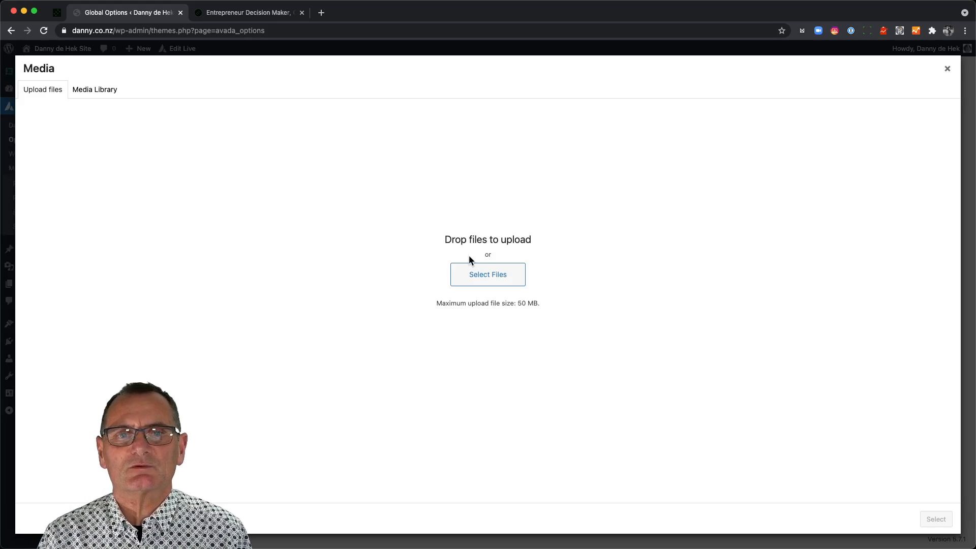
click(480, 270)
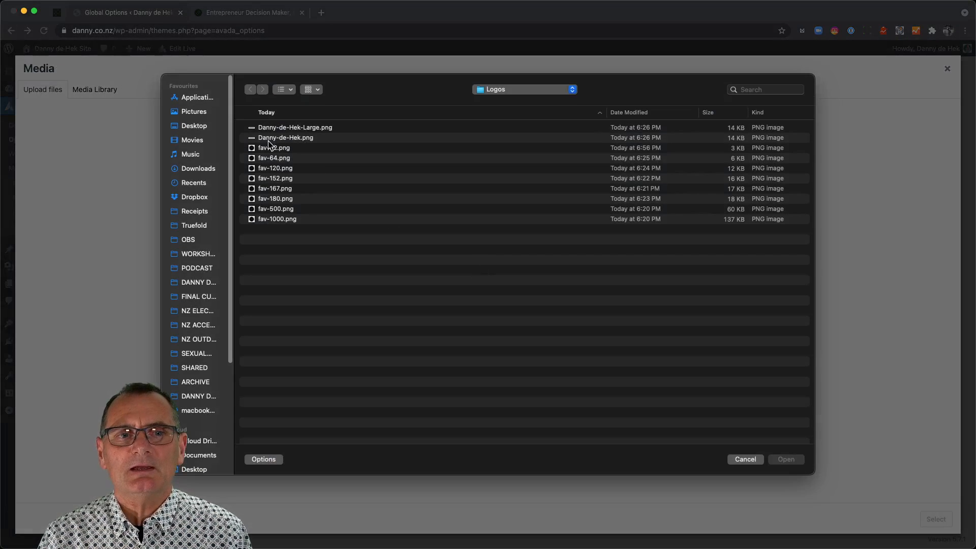
click(288, 138)
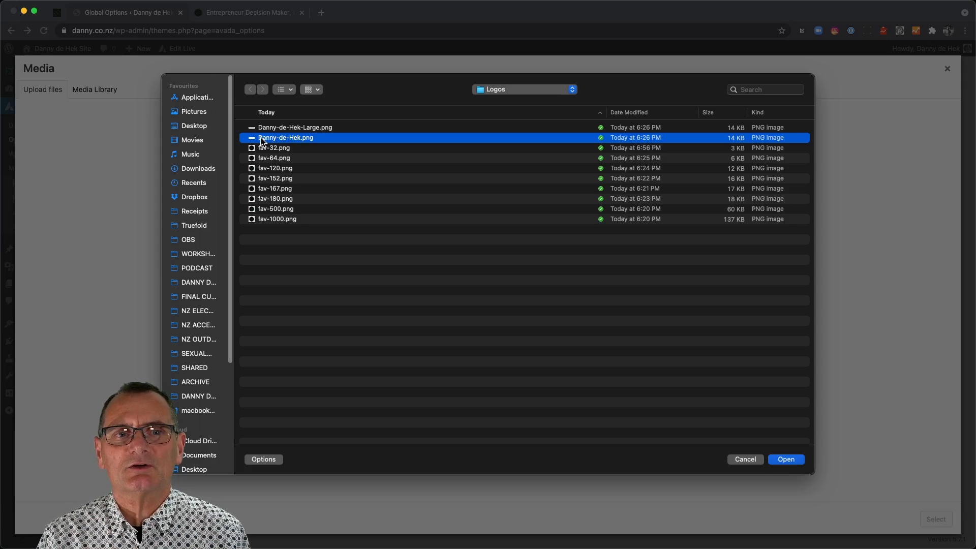
double_click(304, 142)
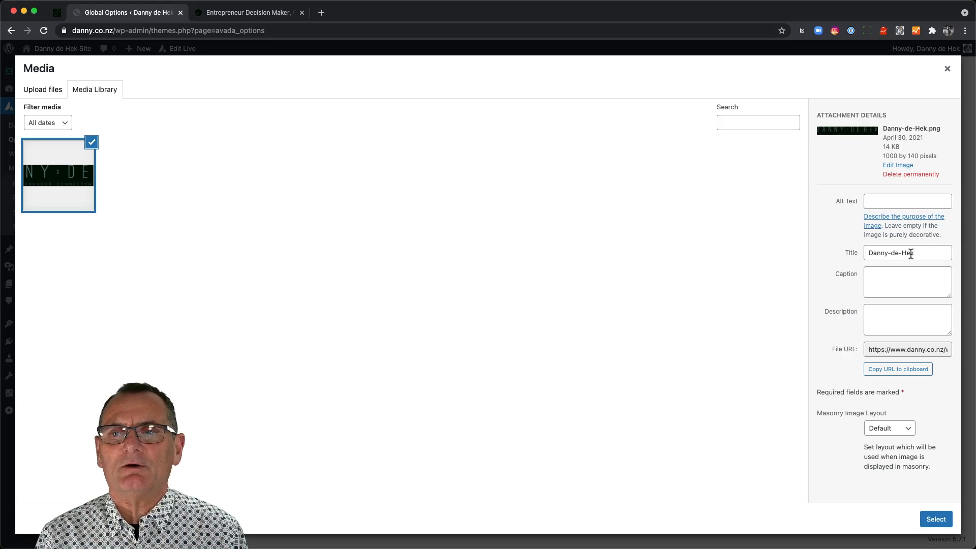
Replace the hyphens in the logo's title with spaces, reuse the title as alt text, and assign the image as Default Logo.
click(890, 253)
key(BackSpace)
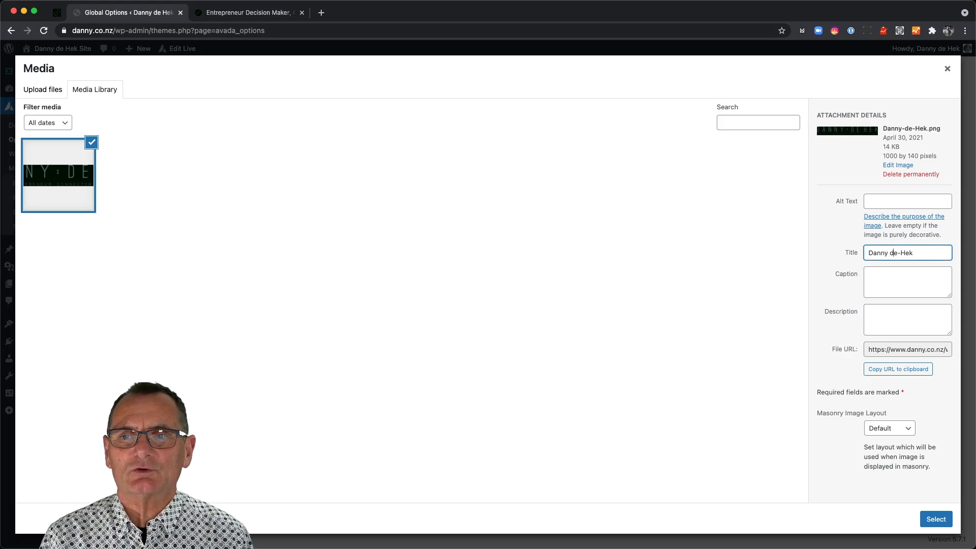
key(BackSpace)
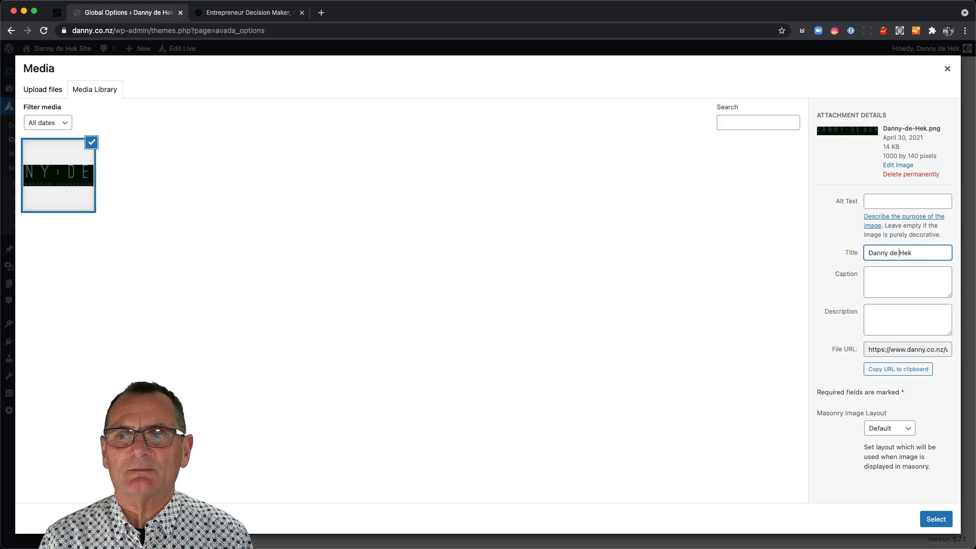
triple_click(915, 252)
key(ctrl+c)
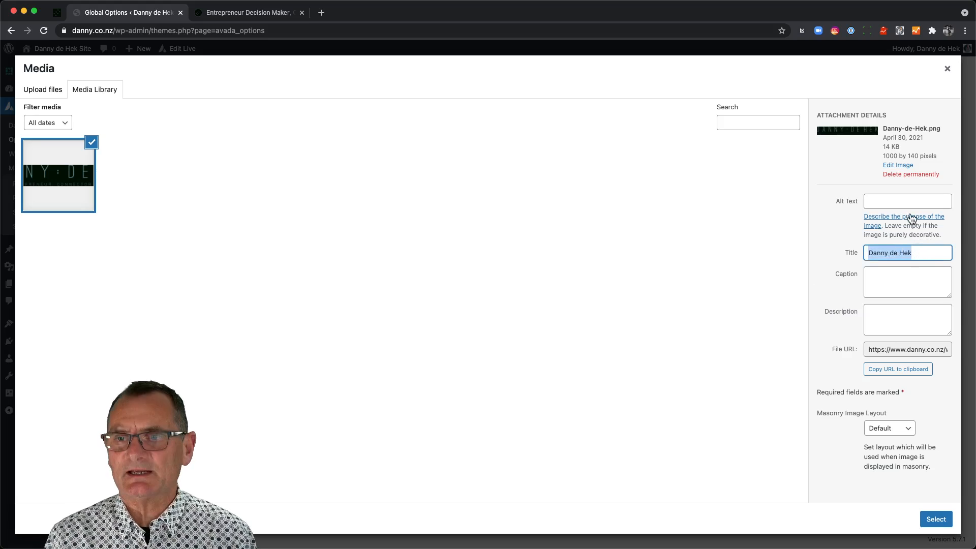
click(899, 202)
key(ctrl+v)
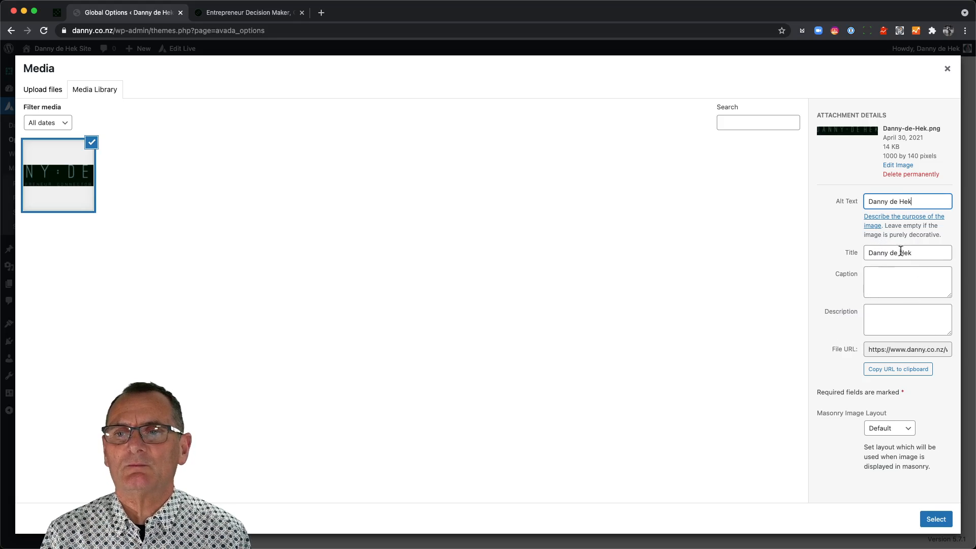
click(938, 519)
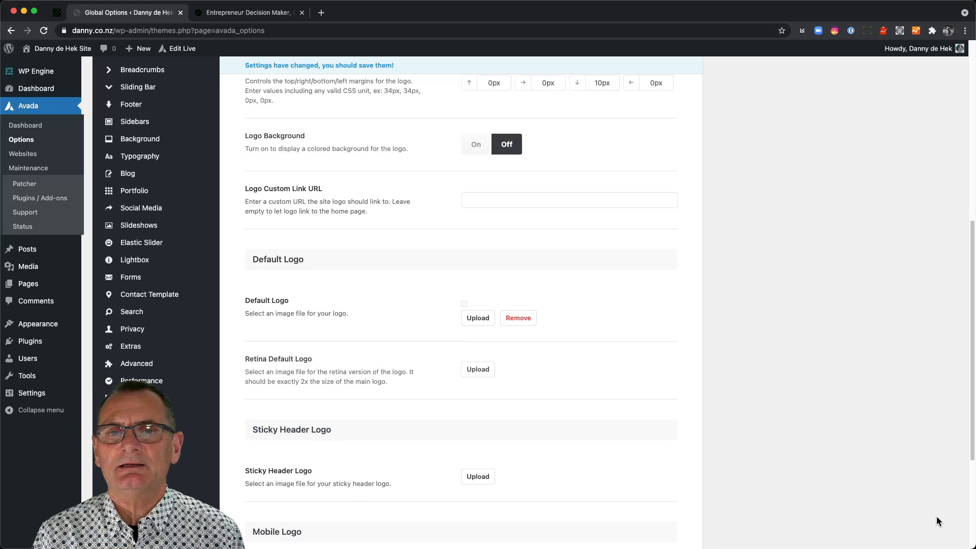
Upload the Large version of the logo PNG from the Logos folder for the Retina Default Logo option.
scroll(826, 426, down, 5)
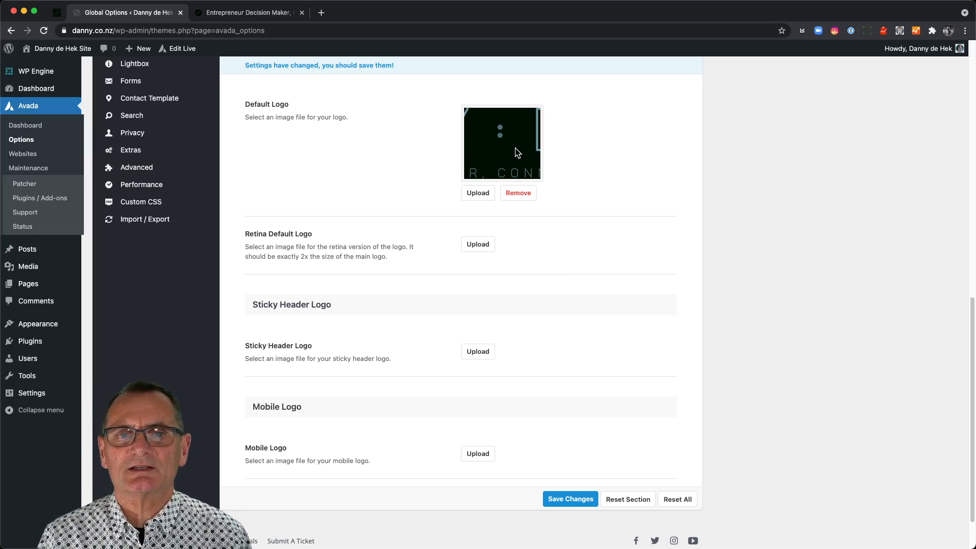
click(478, 244)
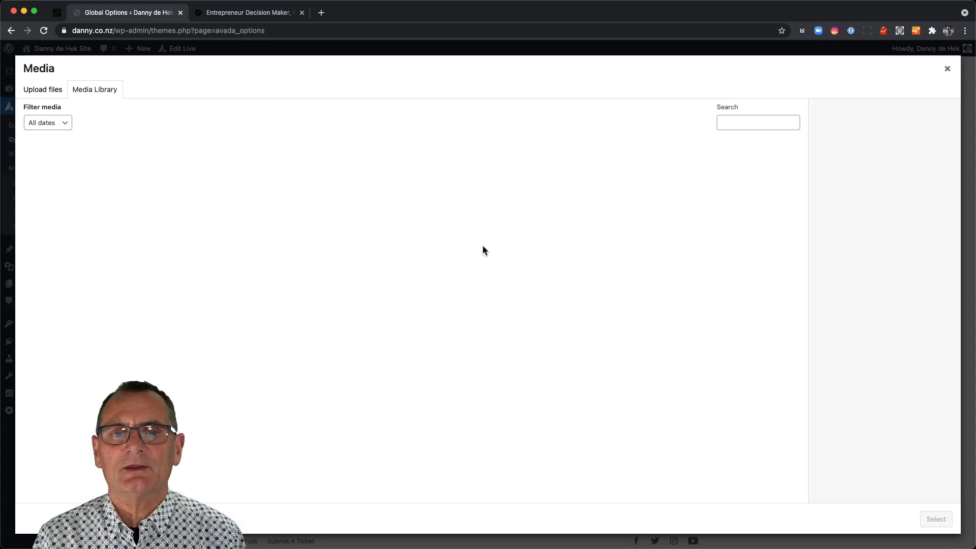
click(45, 90)
click(473, 275)
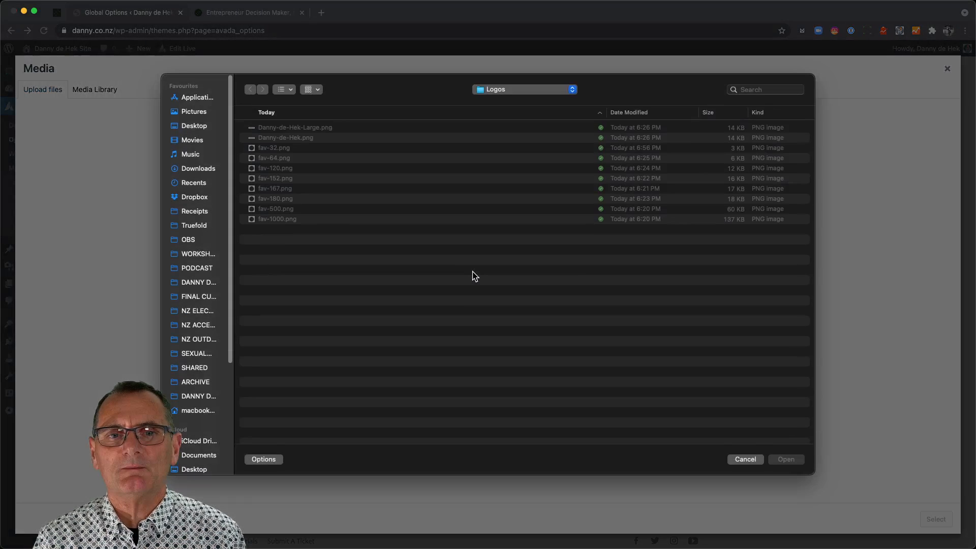
click(299, 132)
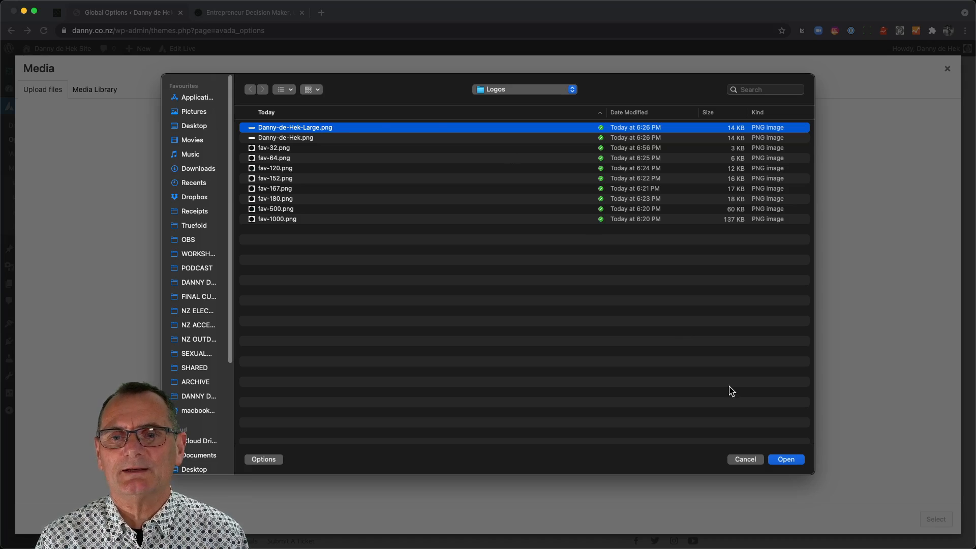
click(786, 460)
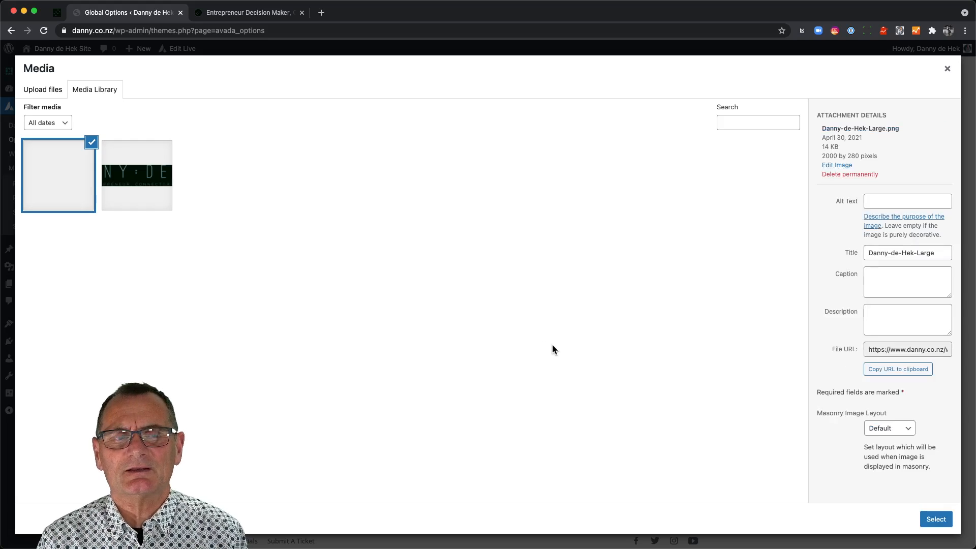
Copy the smaller logo's title into the large logo's title and alt text, and assign the large image as Retina Default Logo.
click(133, 183)
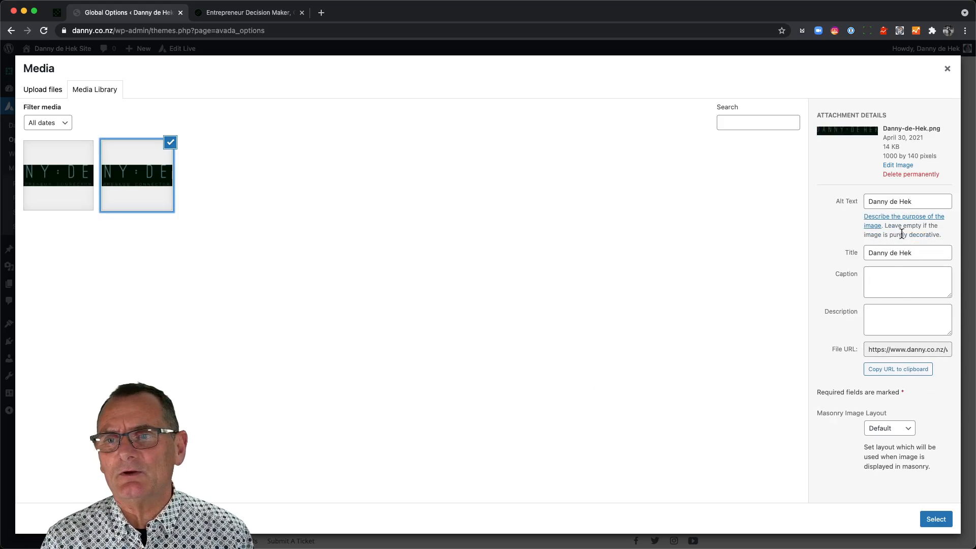
triple_click(891, 255)
key(super+c)
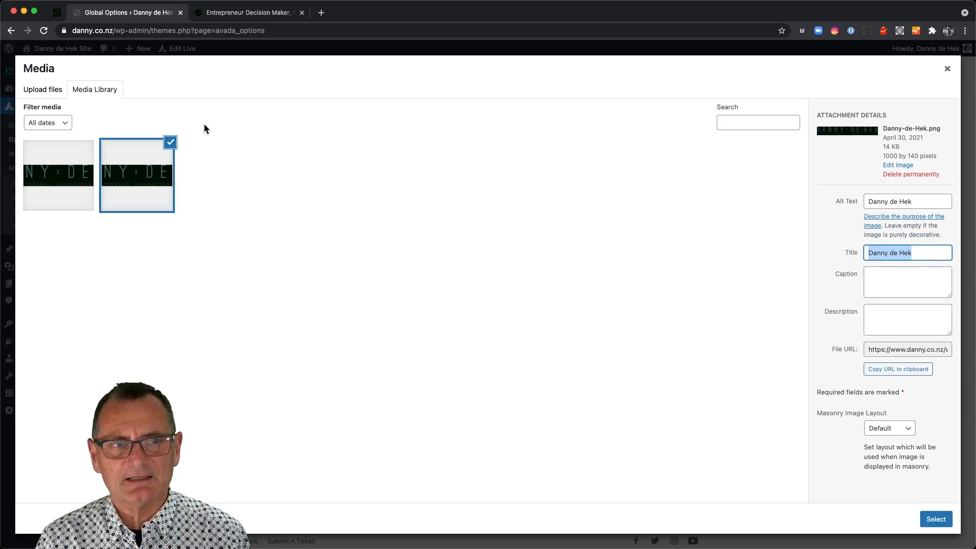
click(49, 182)
click(898, 269)
triple_click(898, 271)
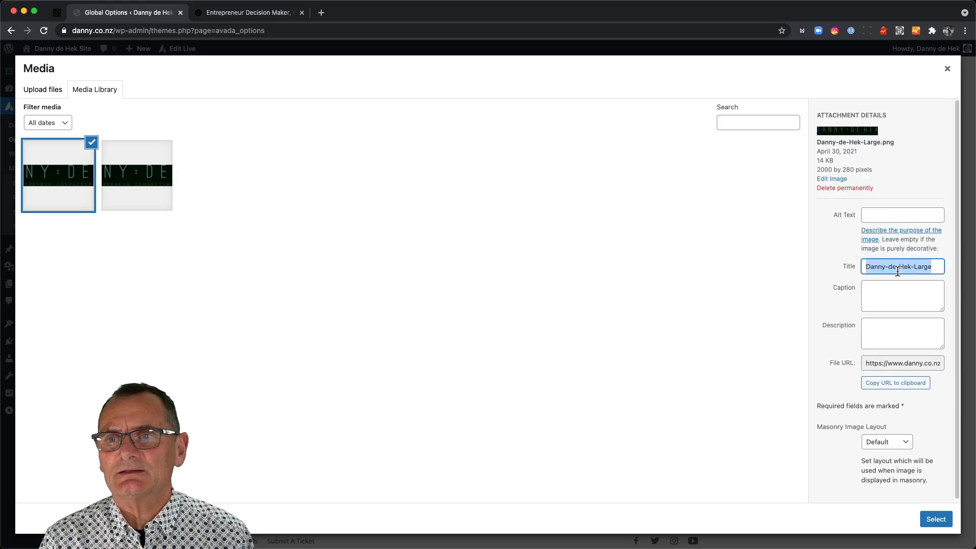
key(super+v)
click(915, 213)
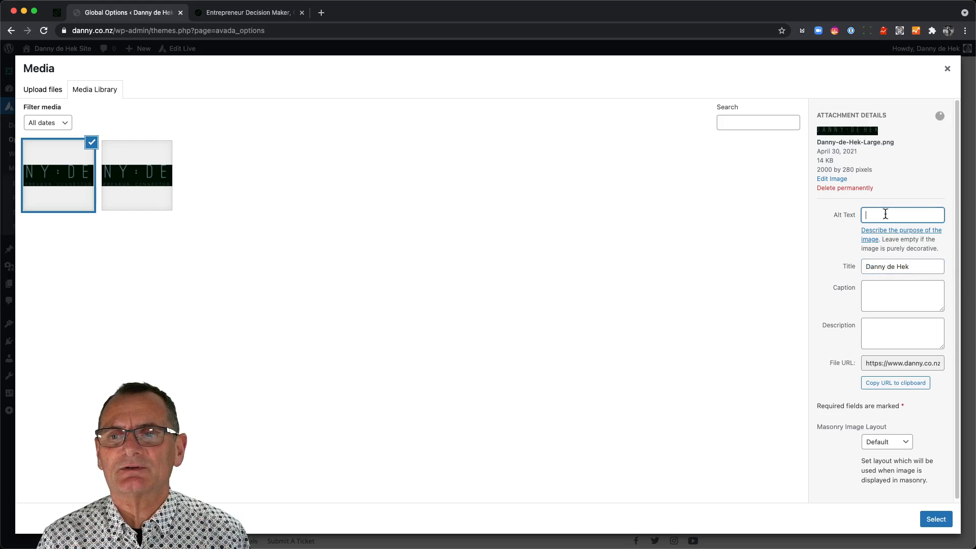
key(super+v)
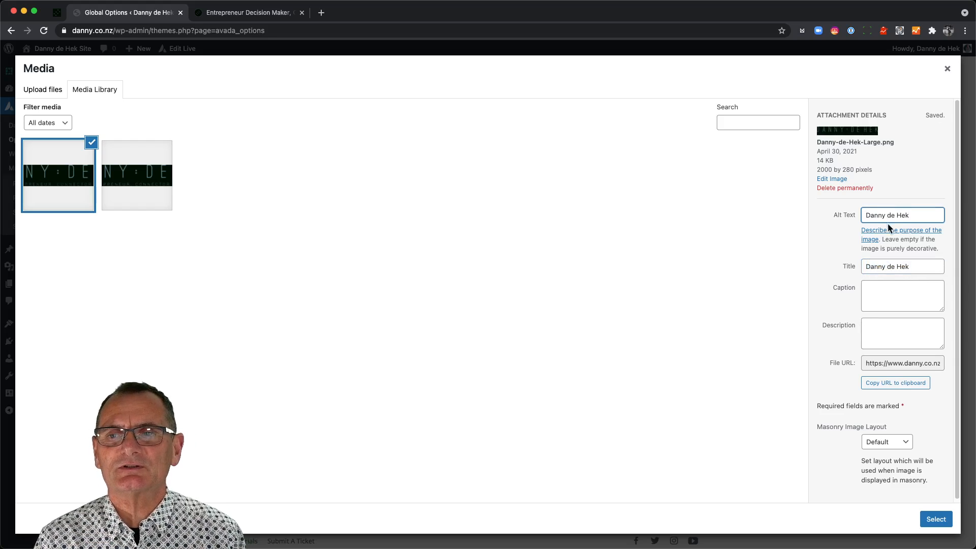
click(935, 520)
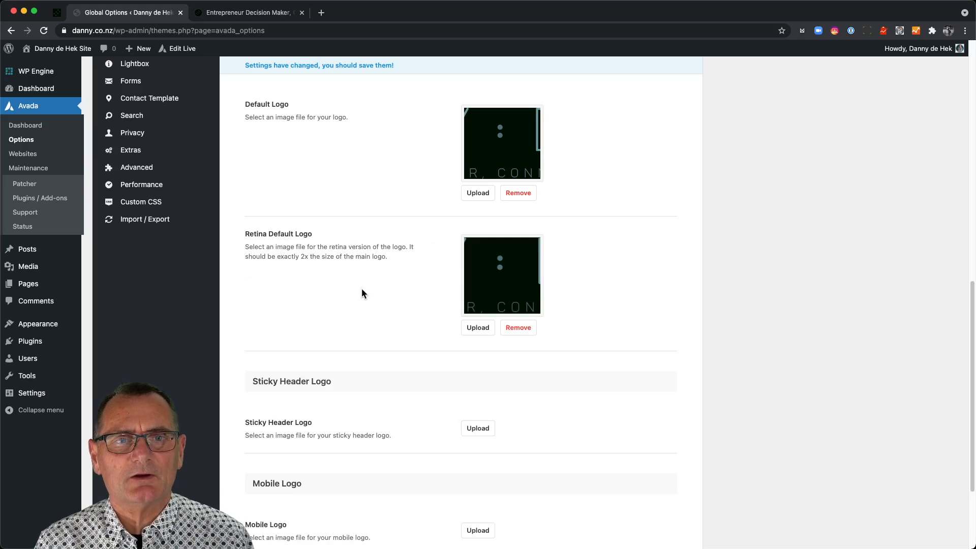
scroll(371, 310, down, 3)
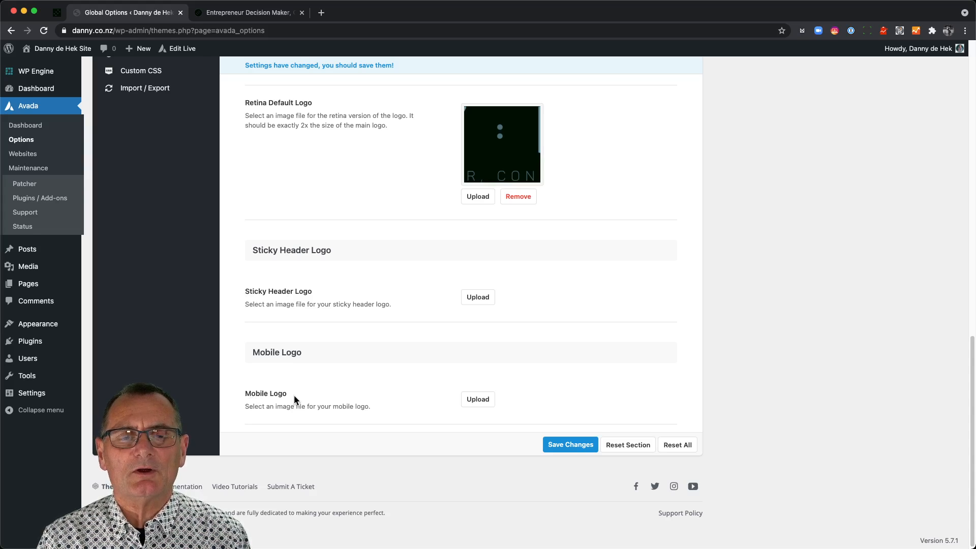
scroll(373, 366, up, 1)
scroll(374, 363, up, 3)
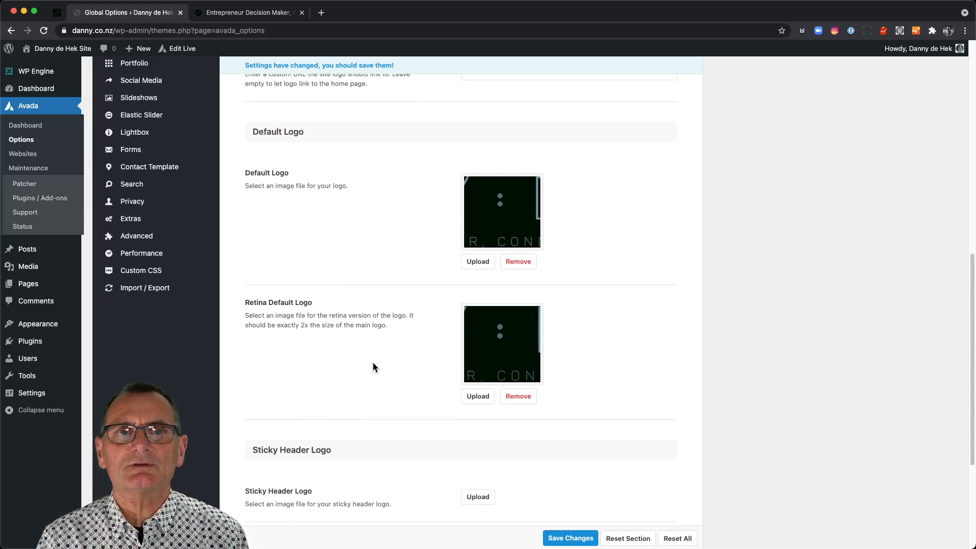
scroll(373, 362, down, 4)
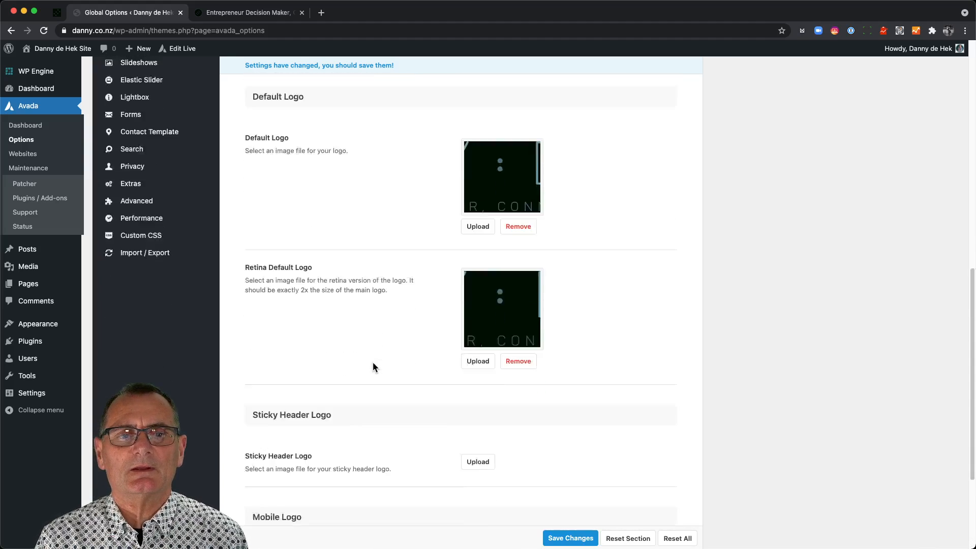
scroll(374, 362, up, 10)
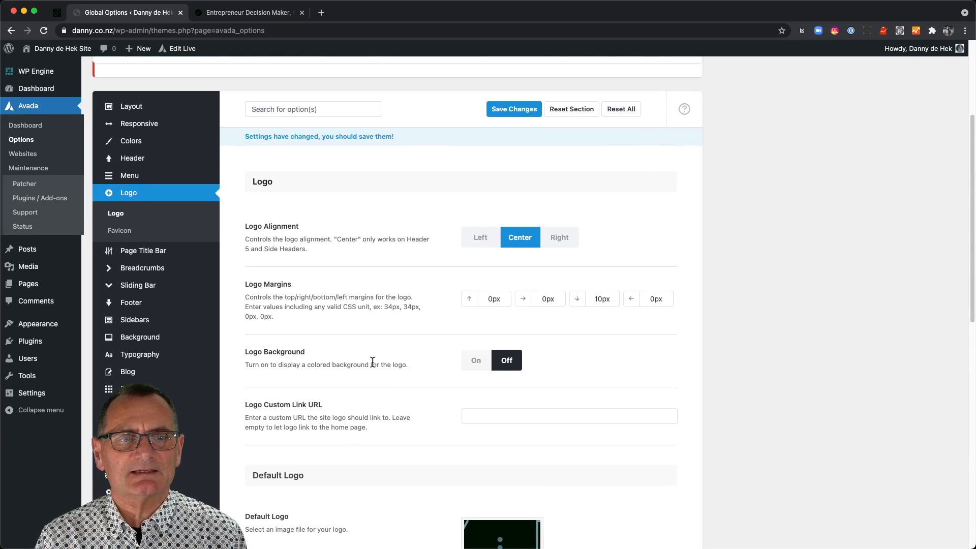
Open the Favicon settings and check the favicon shown on the reference site's browser tab.
click(118, 231)
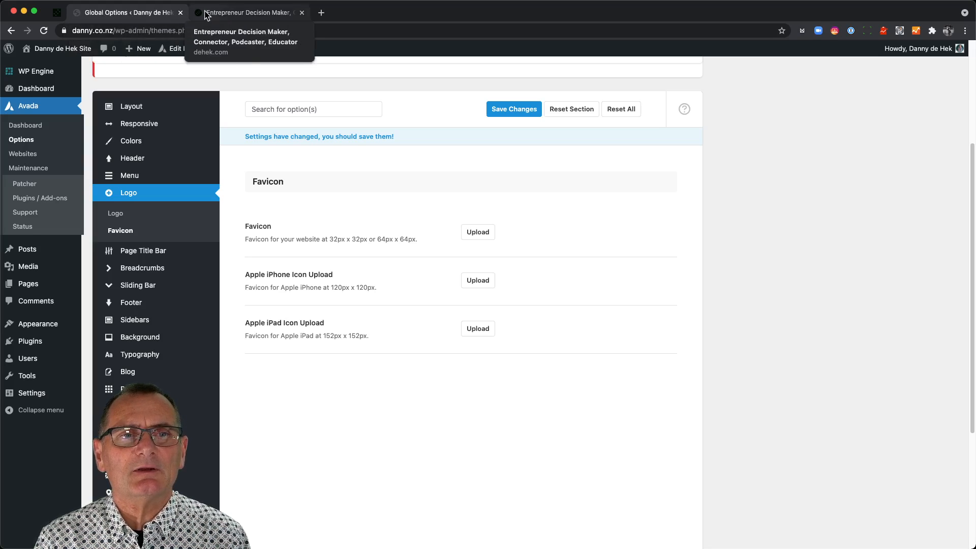
click(229, 16)
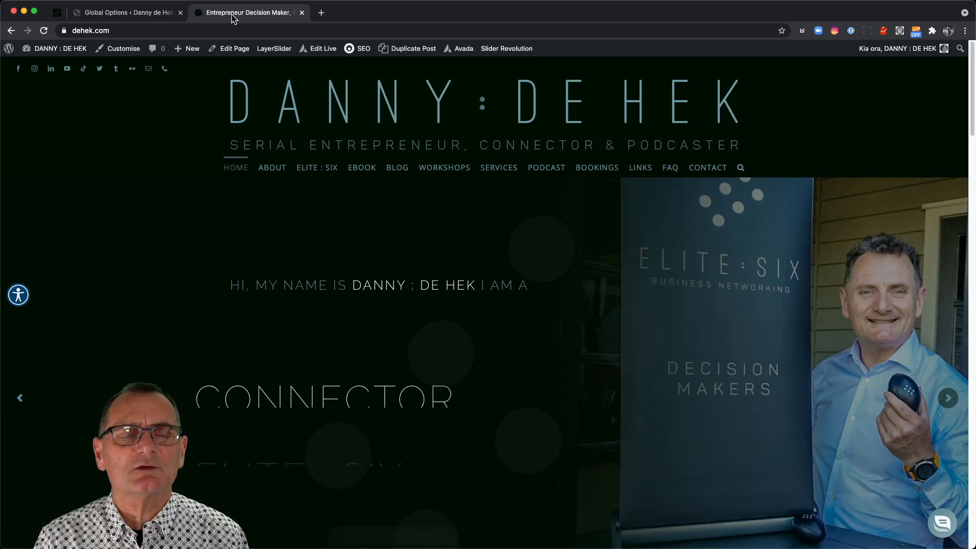
click(116, 15)
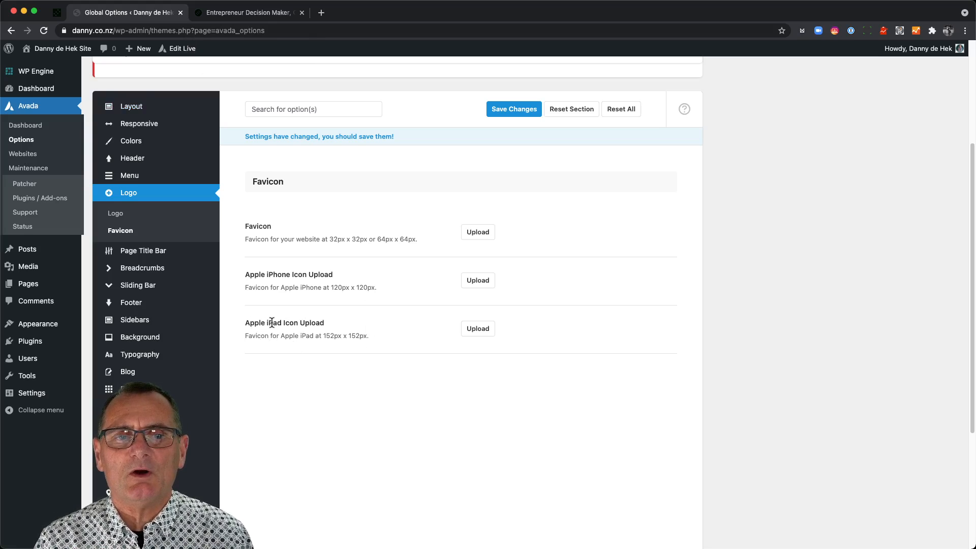
Upload fav-152.png from the Logos folder and assign it as the Apple iPad icon.
click(477, 330)
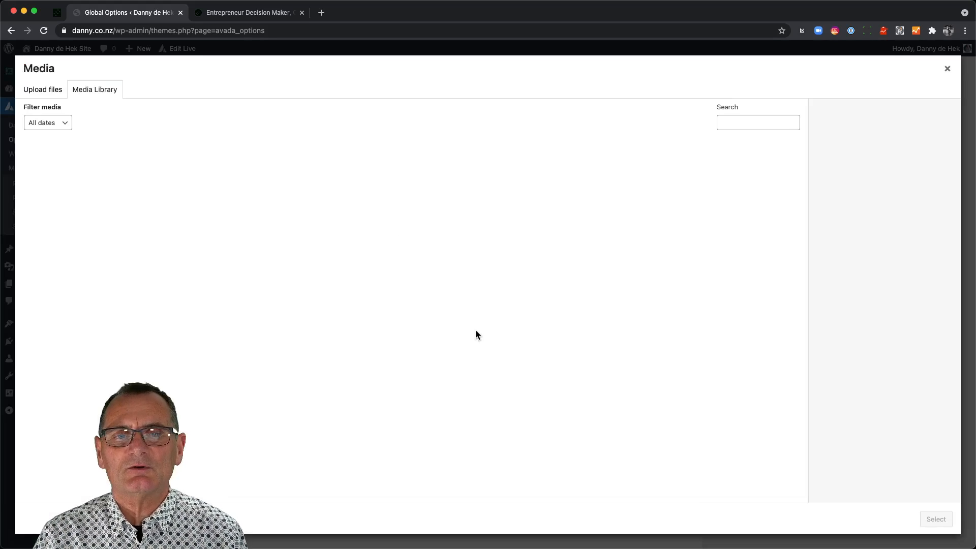
click(47, 90)
click(502, 275)
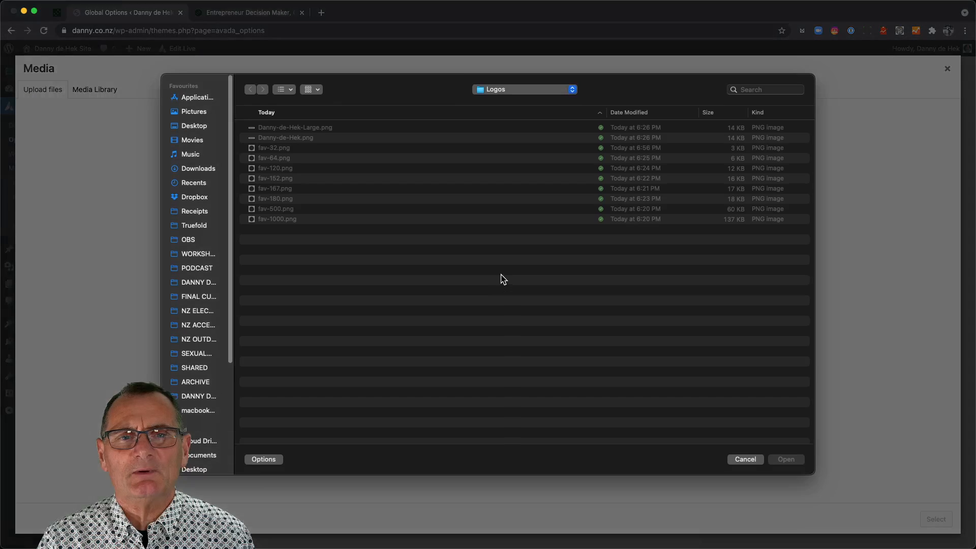
double_click(267, 179)
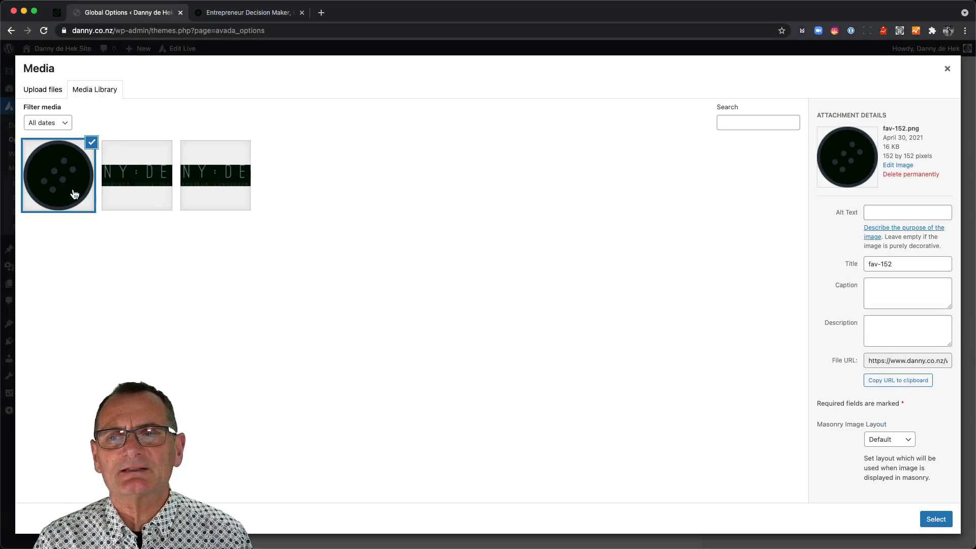
click(924, 520)
Upload fav-167.png from the Logos folder and assign it as the Apple iPad Retina icon.
scroll(565, 459, down, 4)
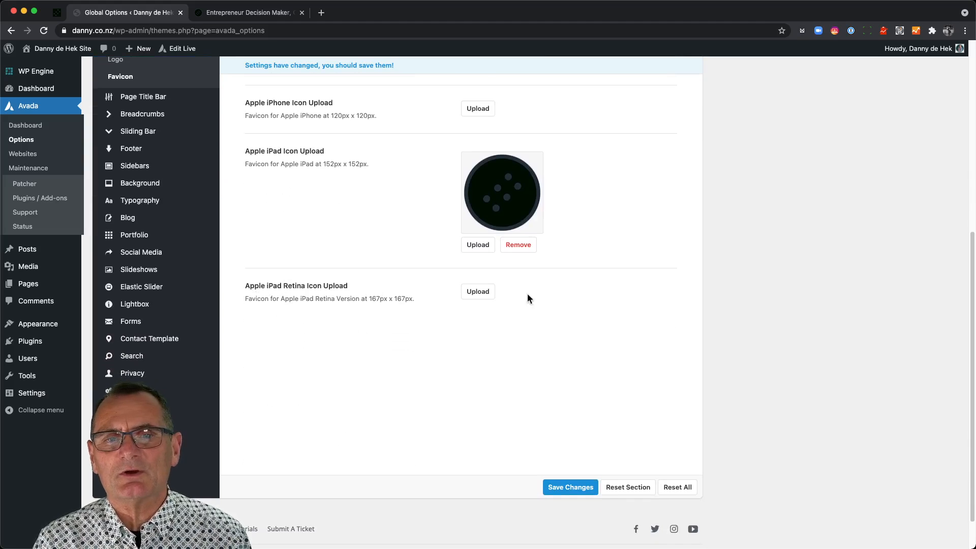
click(478, 293)
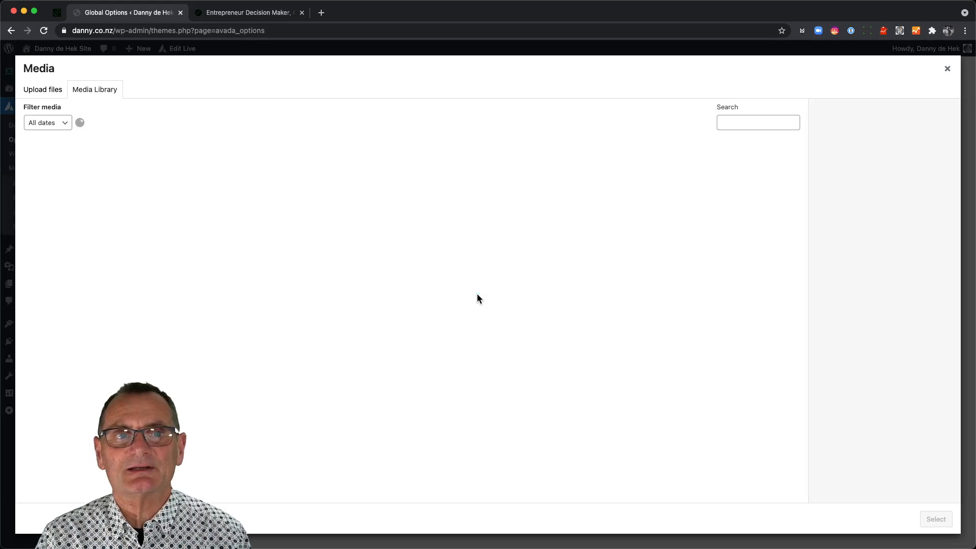
click(48, 93)
click(497, 264)
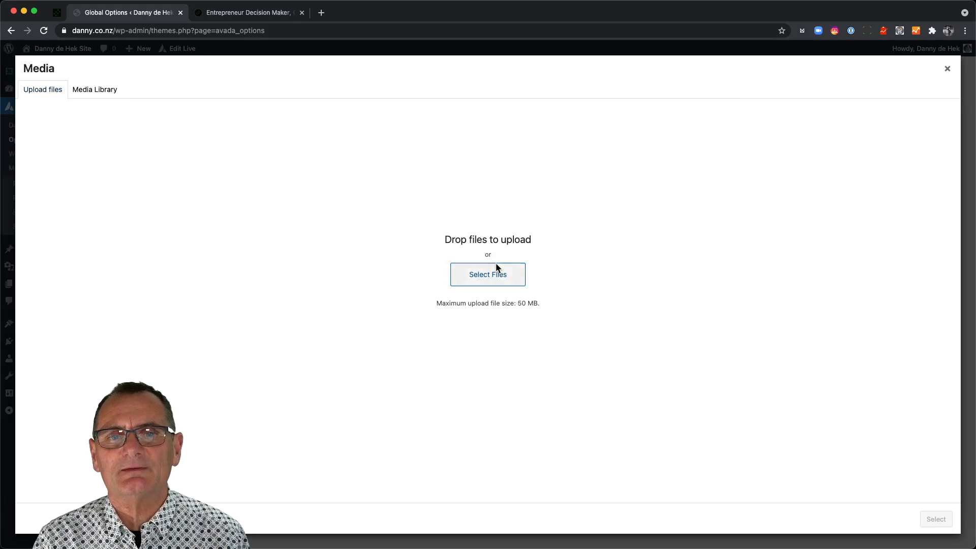
double_click(273, 189)
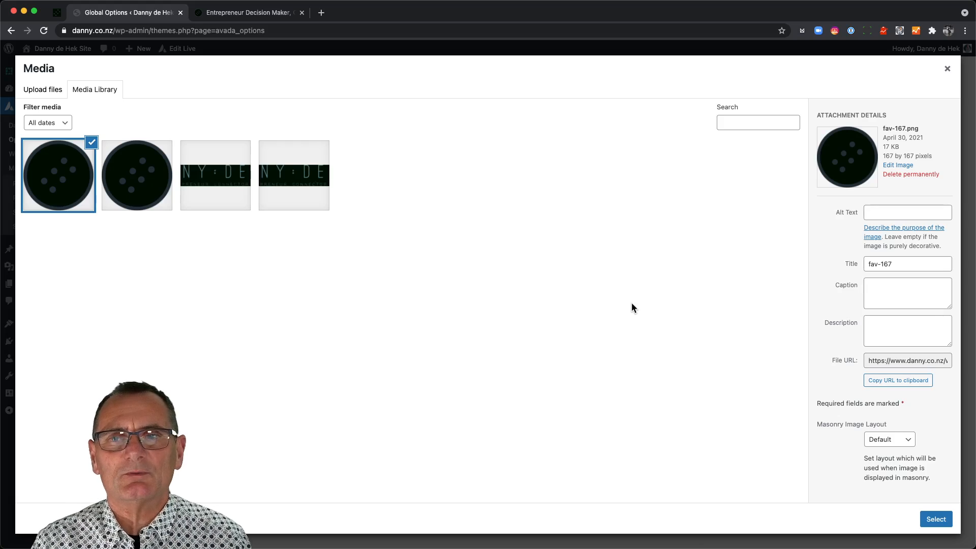
click(938, 519)
Upload fav-120.png from the Logos folder and assign it as the Apple iPhone icon.
scroll(702, 350, up, 5)
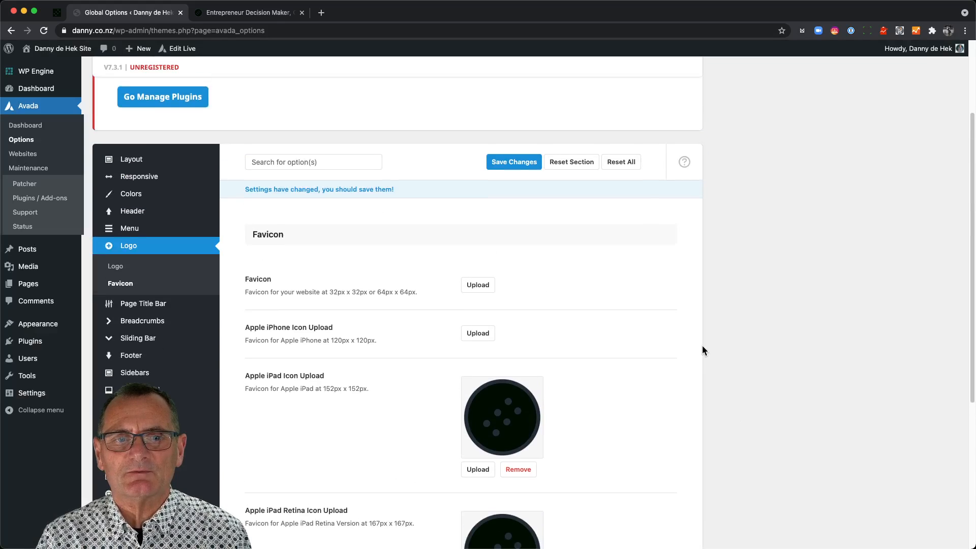
click(478, 333)
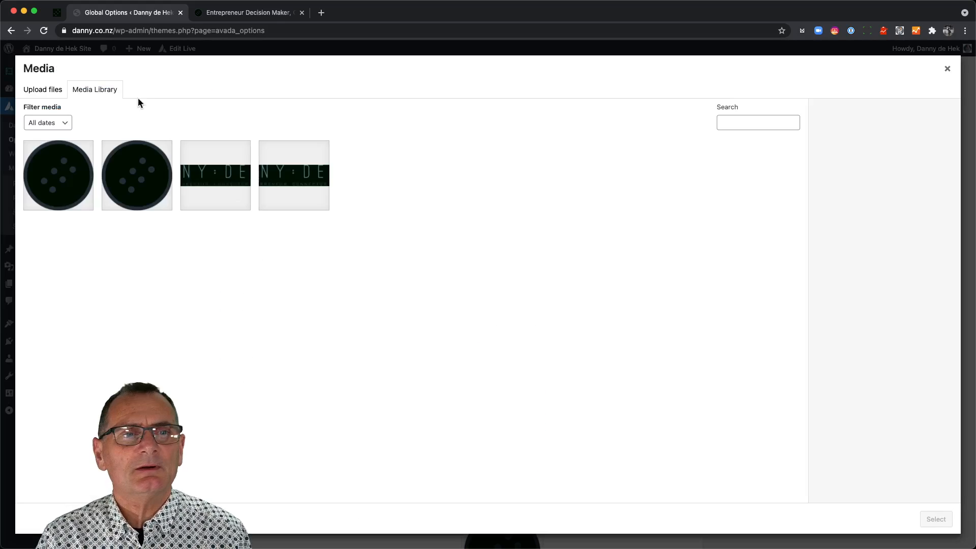
click(60, 94)
click(514, 275)
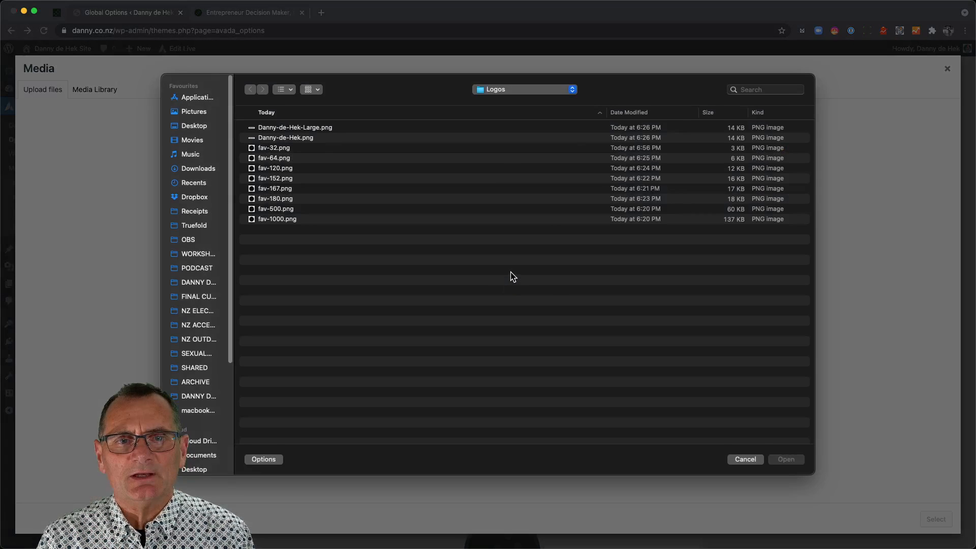
double_click(265, 169)
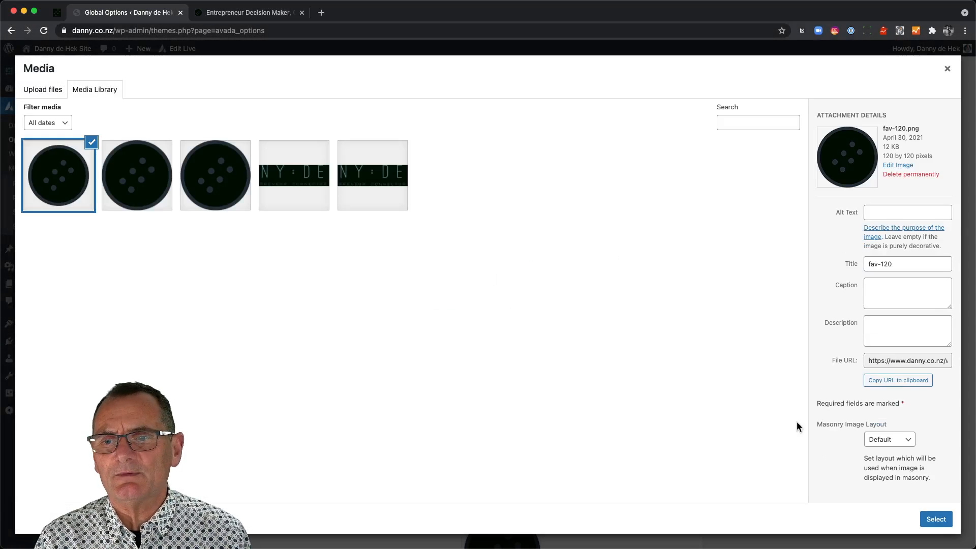
click(936, 519)
Upload fav-180.png from the Logos folder and assign it as the Apple iPhone Retina icon.
scroll(634, 387, down, 4)
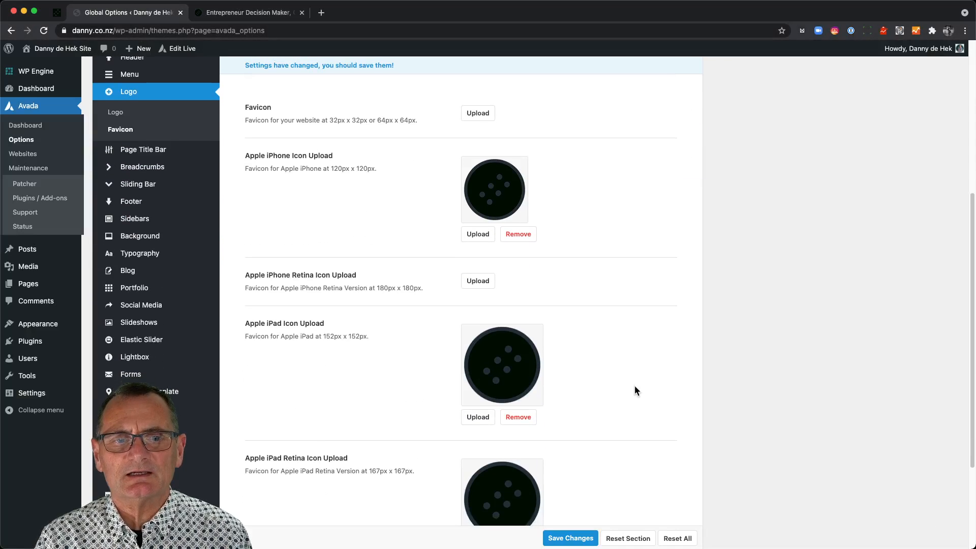
click(477, 280)
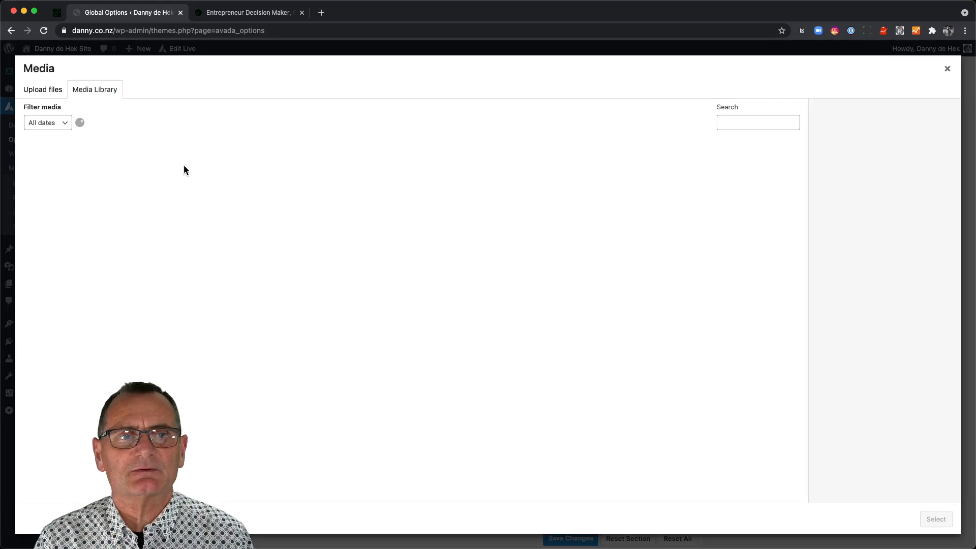
click(61, 94)
click(481, 269)
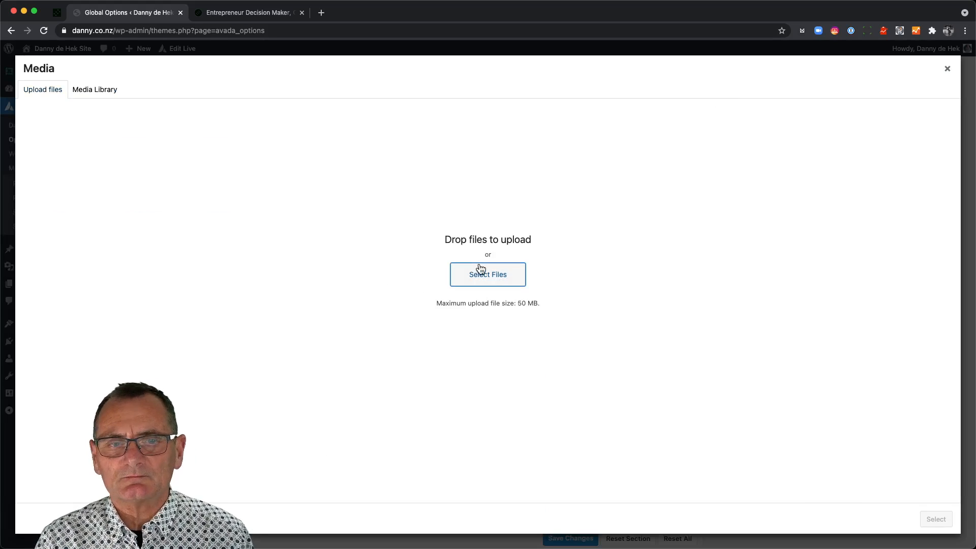
double_click(269, 199)
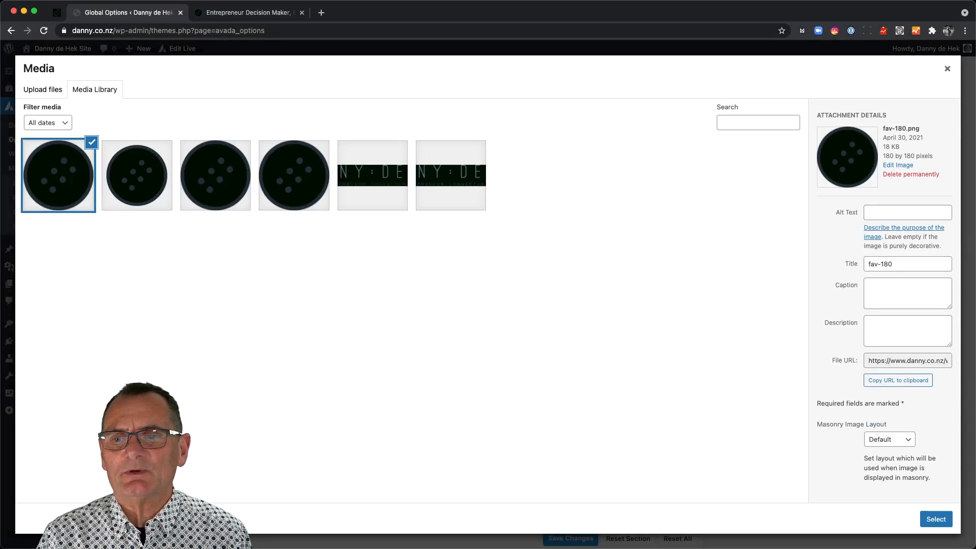
click(937, 519)
Upload fav-32.png from the Logos folder and assign it as the website's main Favicon.
scroll(579, 267, up, 3)
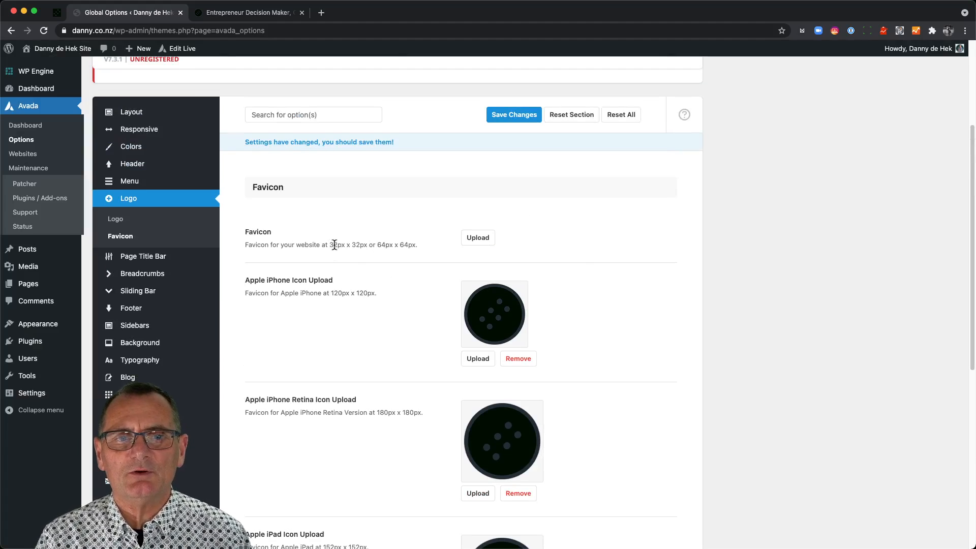
click(477, 238)
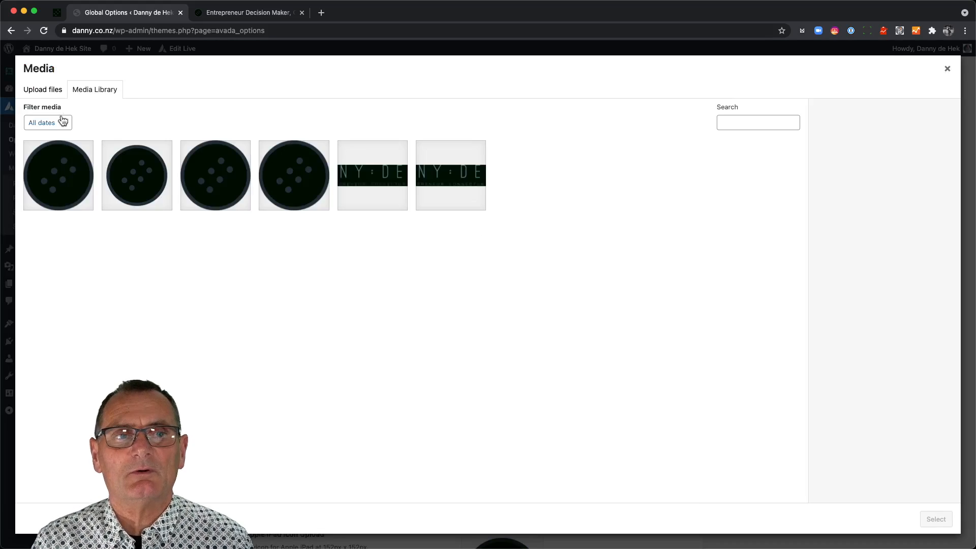
click(34, 90)
click(492, 281)
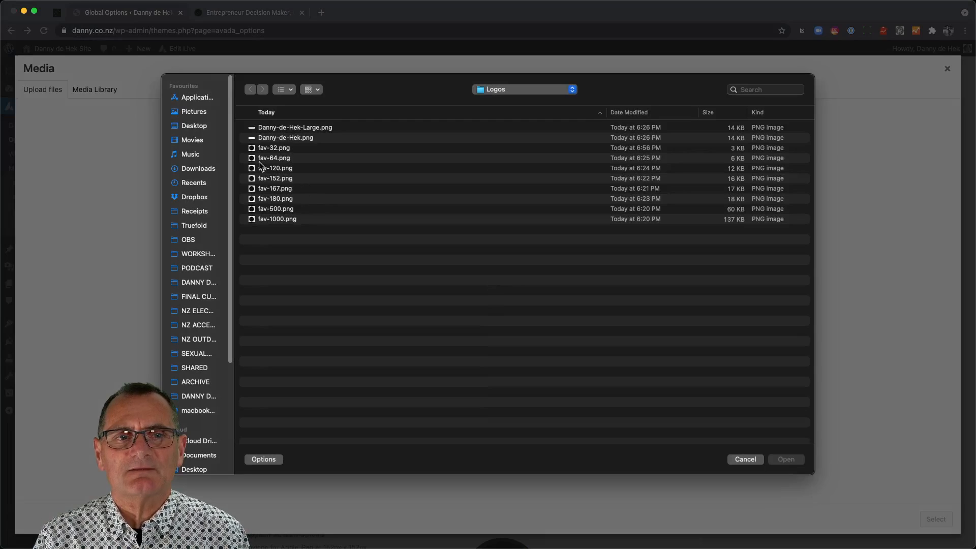
click(261, 158)
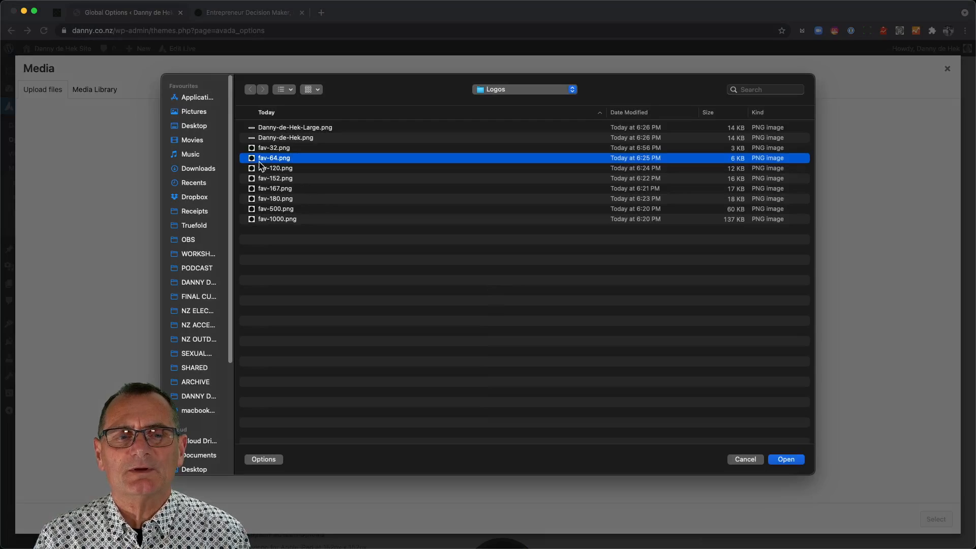
double_click(275, 148)
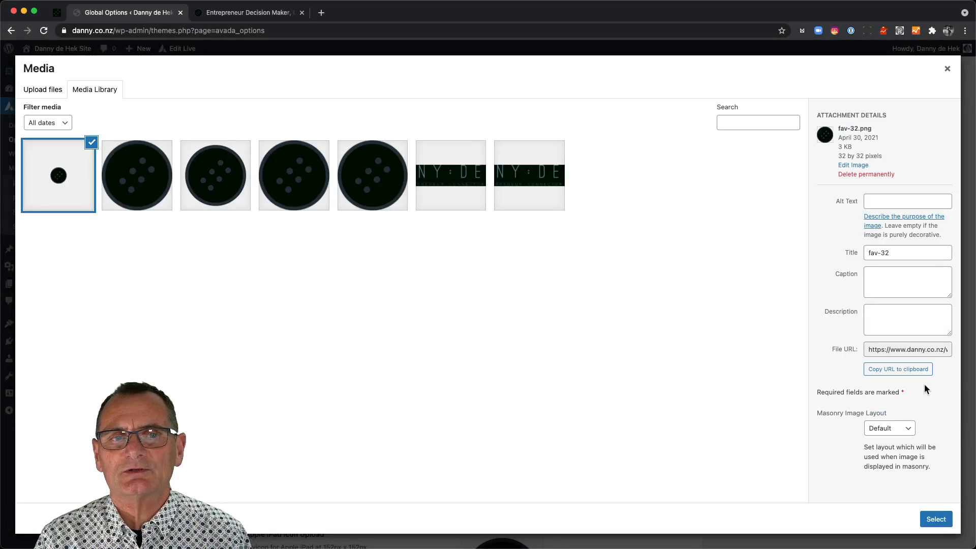
click(936, 520)
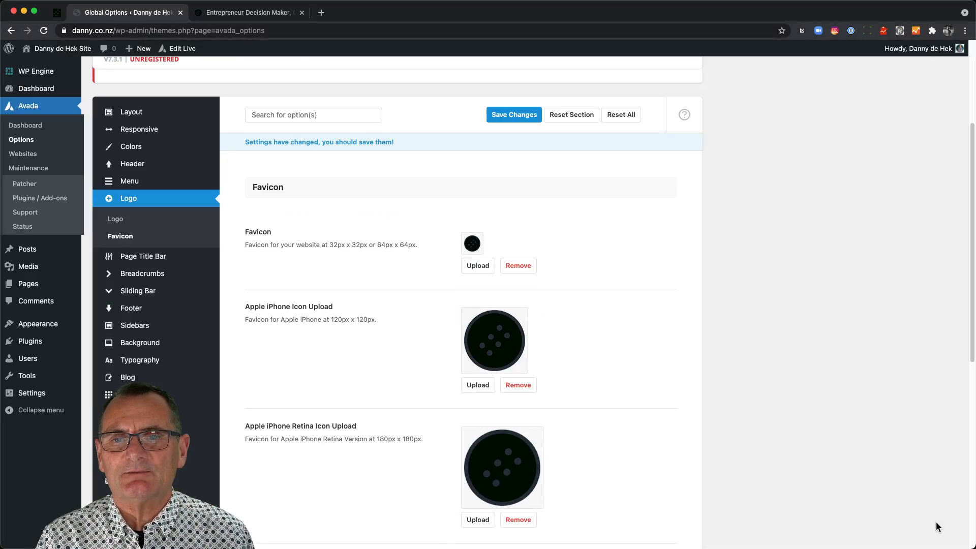
Save the changed theme options and view the new site's front end in a separate browser tab.
click(522, 115)
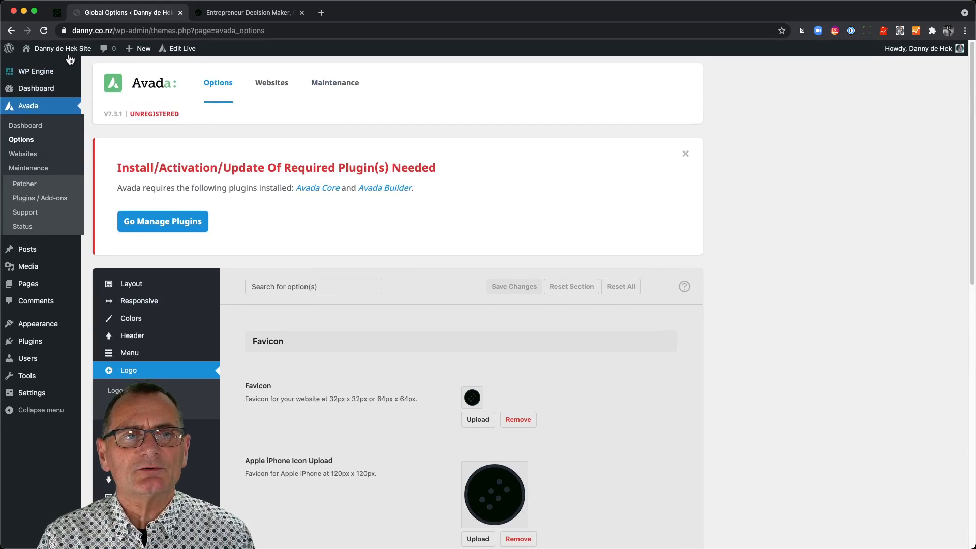
click(42, 69)
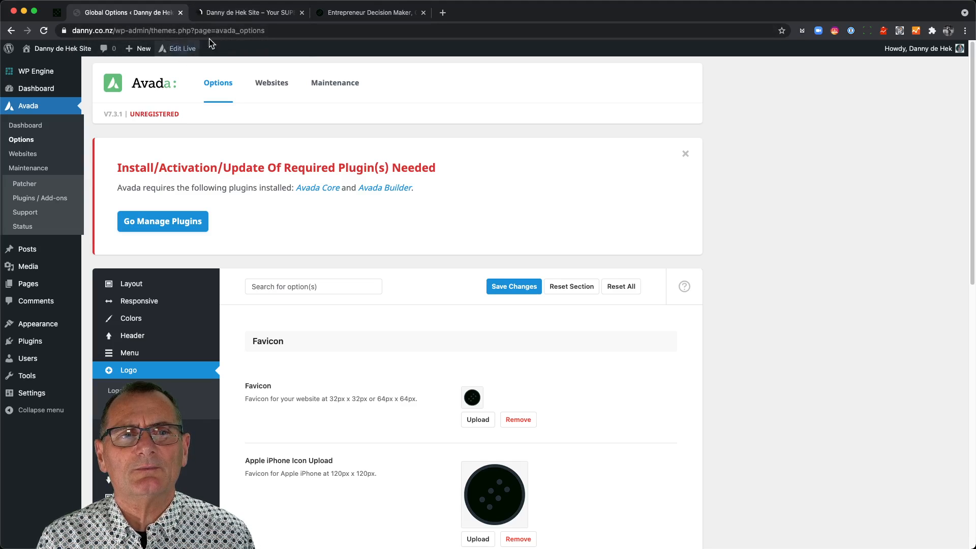
click(235, 14)
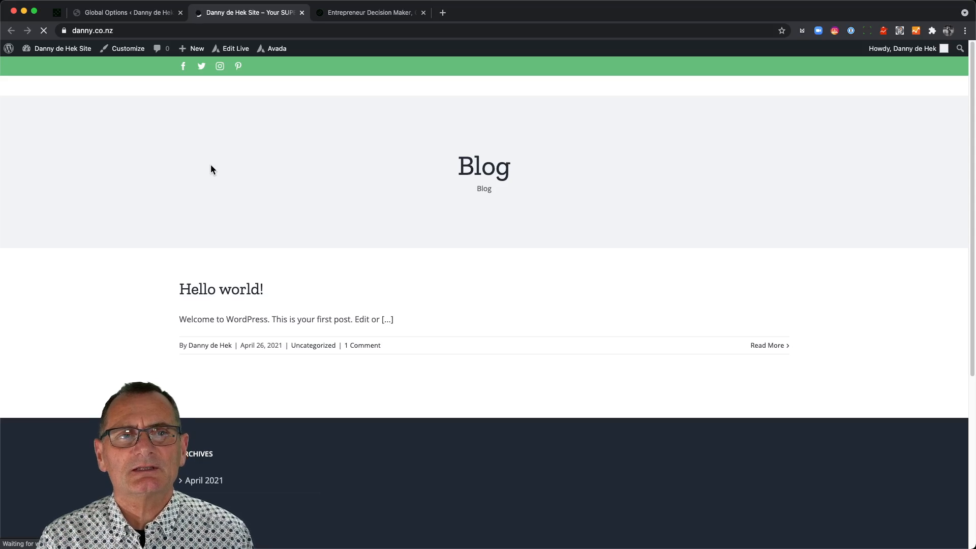
Review the saved favicon settings and open Avada's Global Options on the established reference site.
click(128, 13)
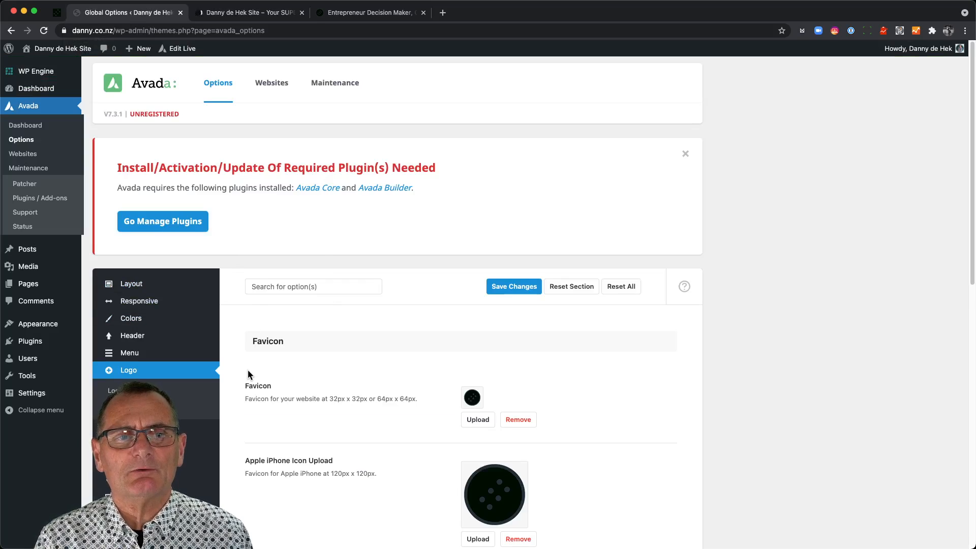
scroll(248, 375, down, 3)
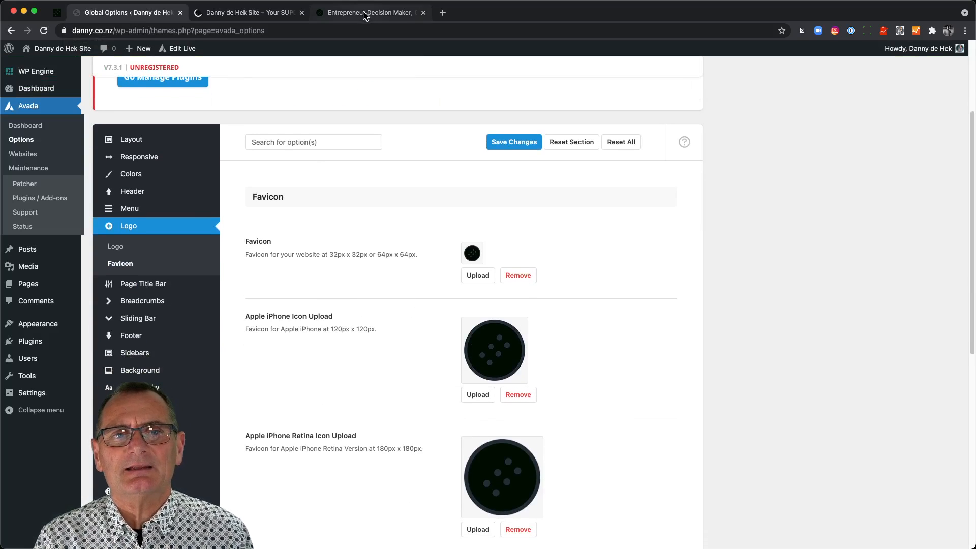
click(364, 14)
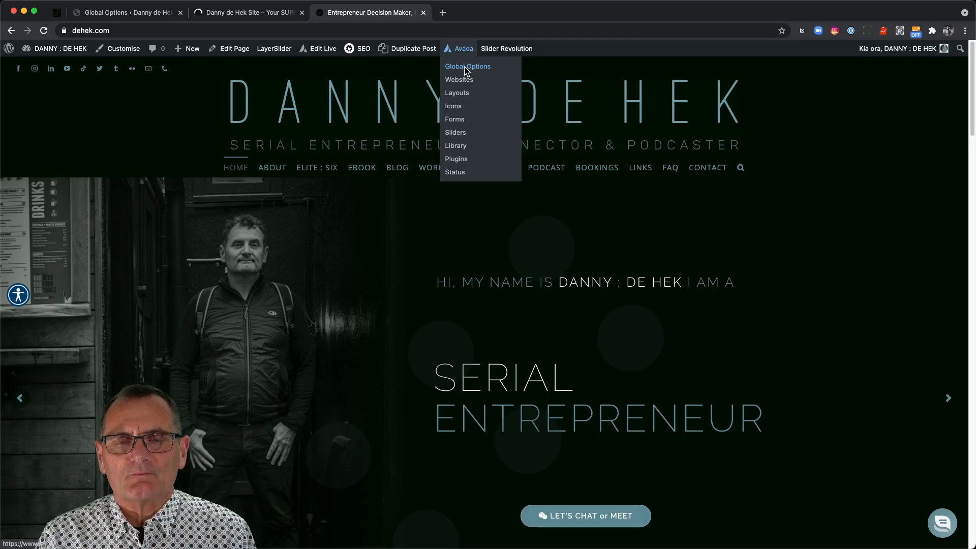
click(467, 67)
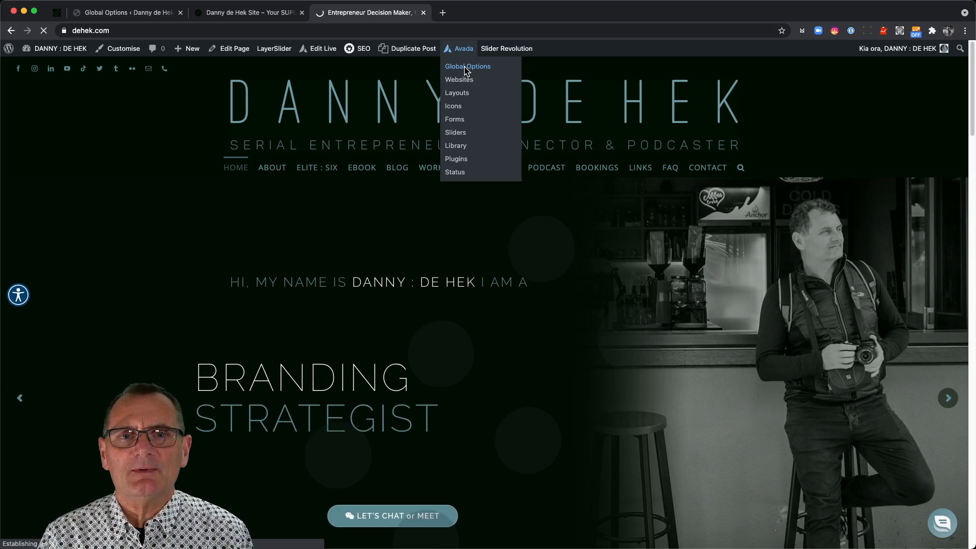
click(466, 70)
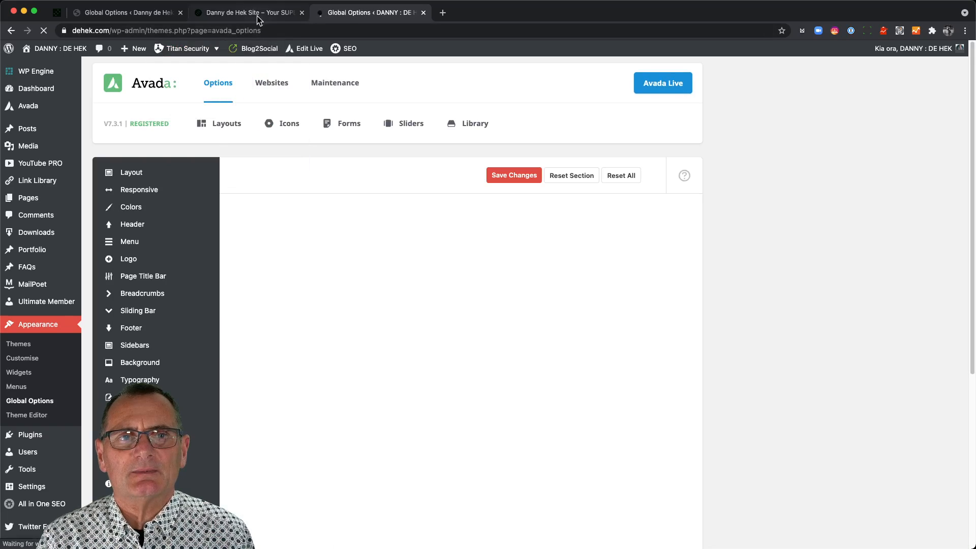
Check the logo on the new site's front end and examine the Layout options on the reference site.
click(252, 15)
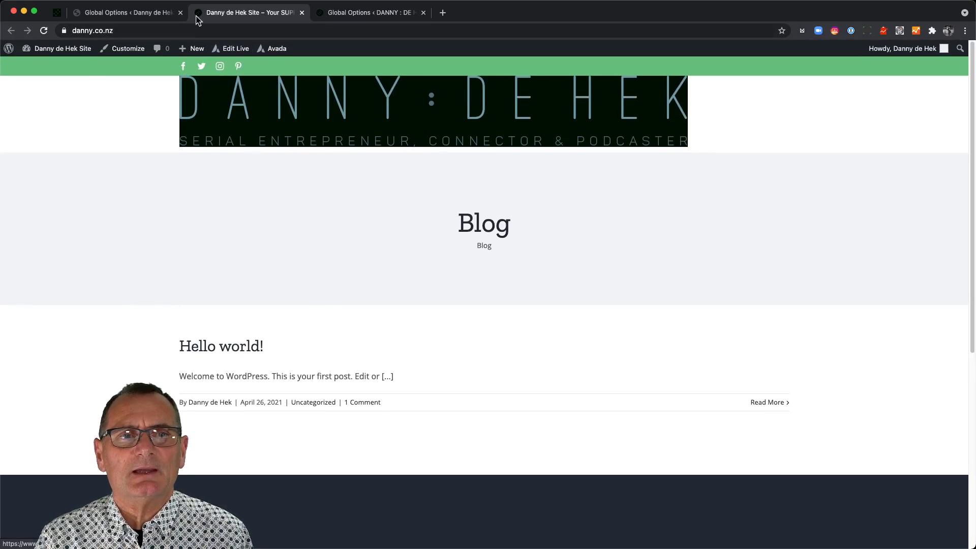
click(378, 17)
click(137, 174)
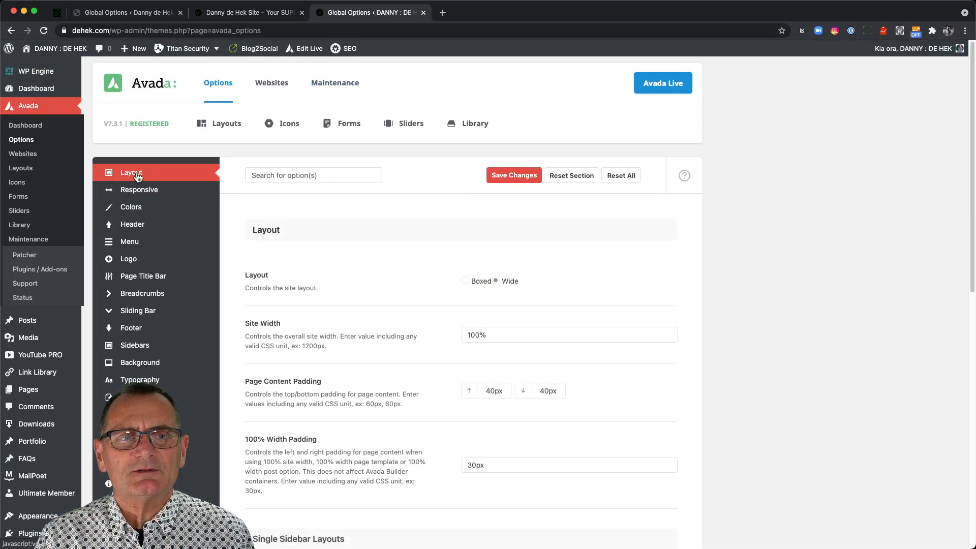
scroll(748, 390, down, 4)
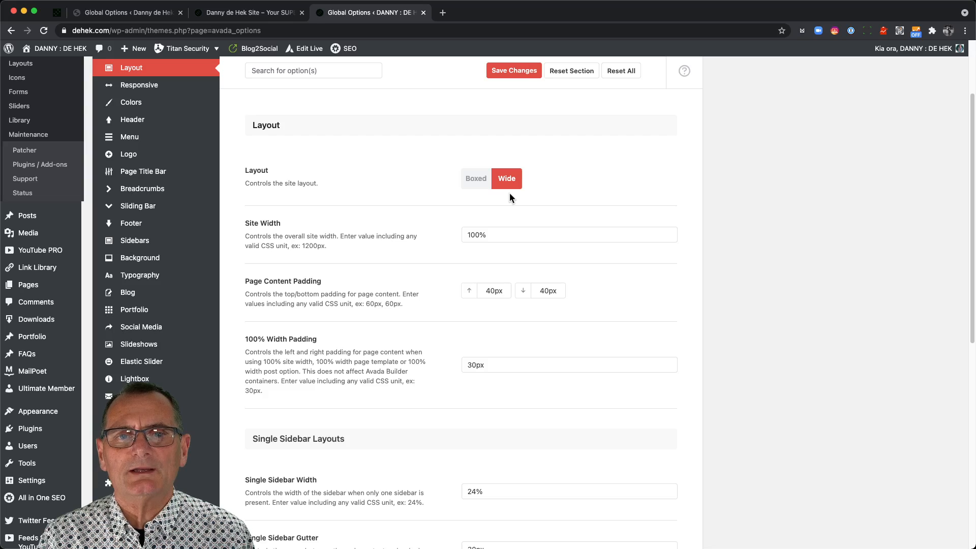
Examine the reference site's Site Width, Page Content Padding and 100% Width Padding settings in the Layout options.
click(496, 239)
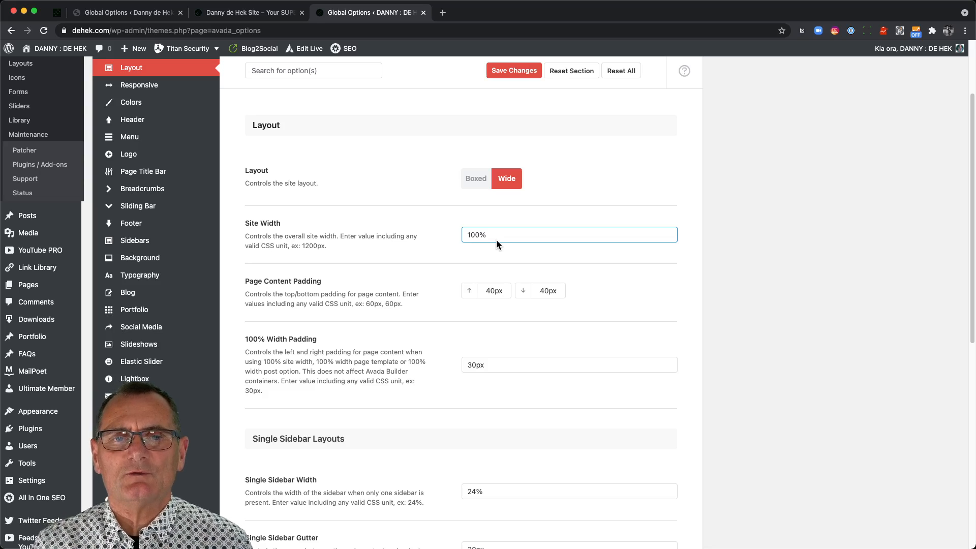
click(533, 305)
scroll(532, 306, down, 5)
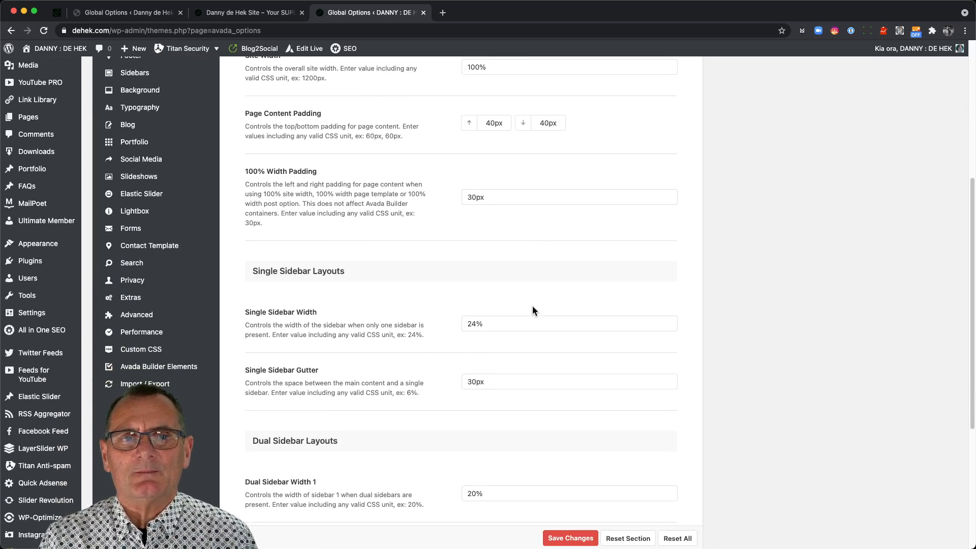
click(495, 125)
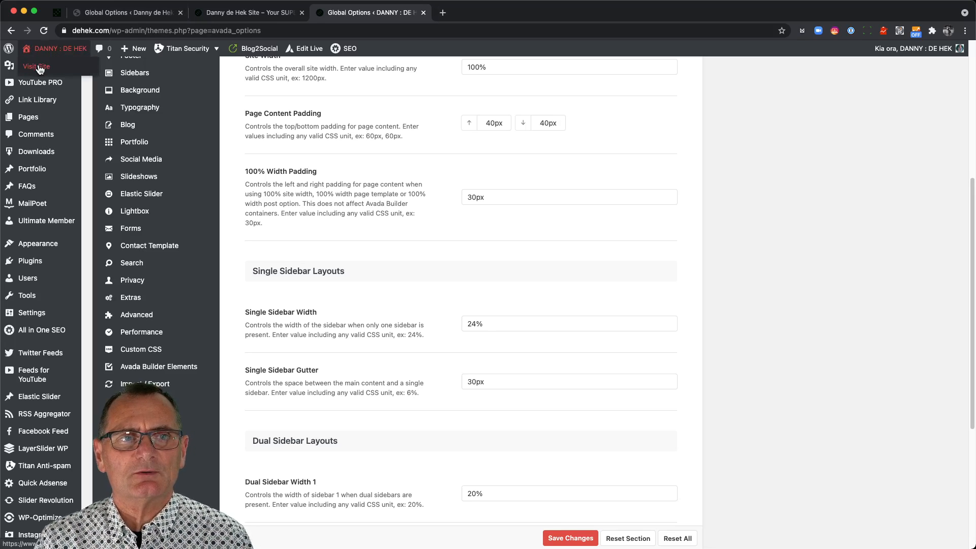
Open the reference site's front end in a separate browser tab and examine the homepage's full-width content and sidebar layout.
super+click(60, 58)
click(484, 14)
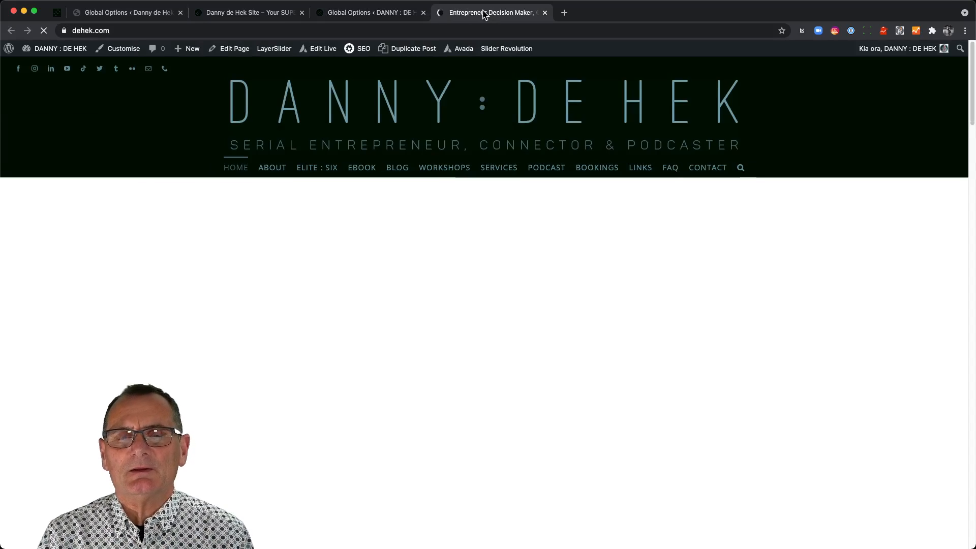
scroll(566, 275, down, 5)
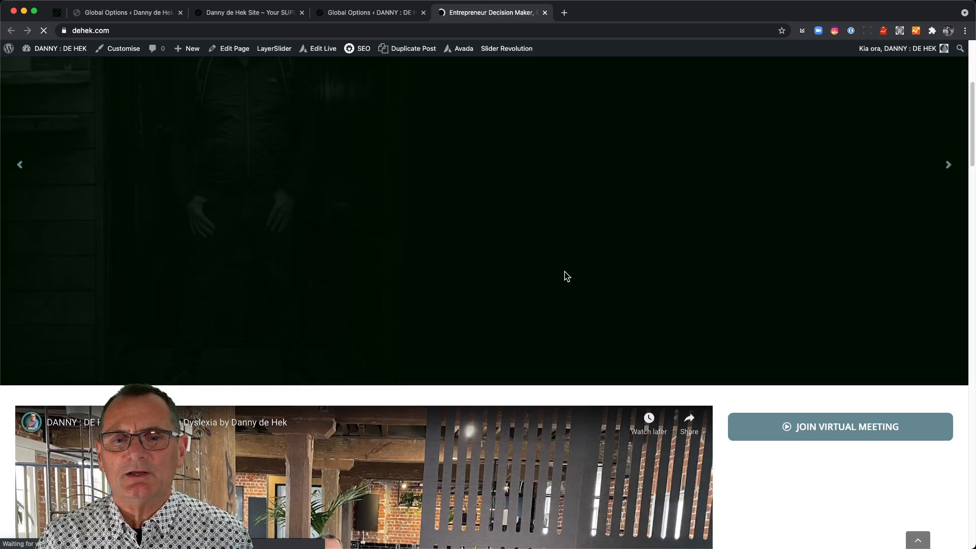
scroll(567, 276, down, 4)
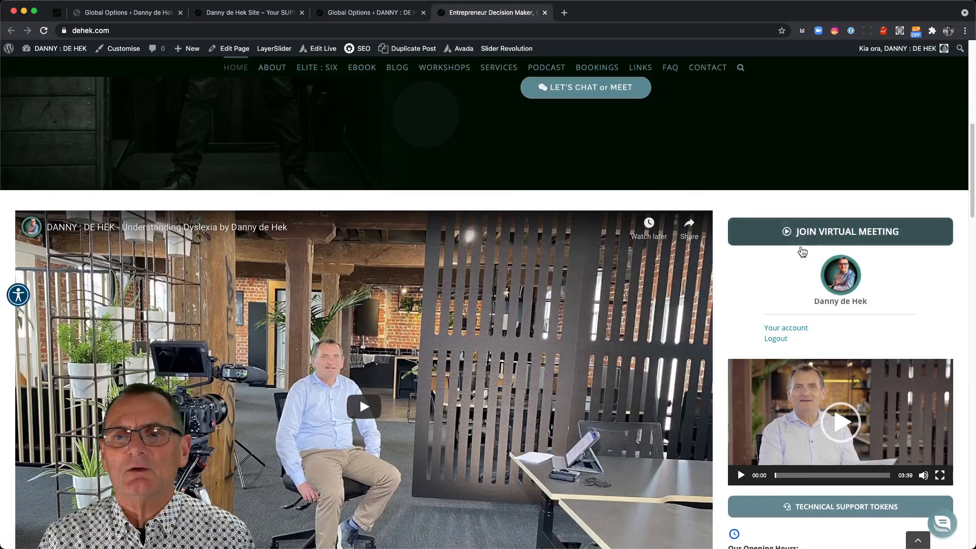
scroll(802, 252, down, 6)
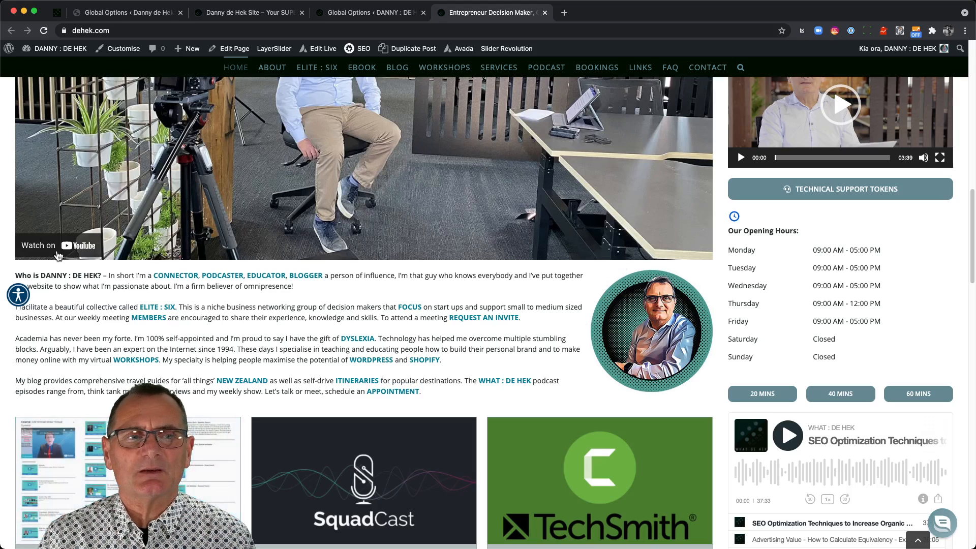
Return to the reference site's Global Options and review the 100% Width Padding value and its description.
click(376, 14)
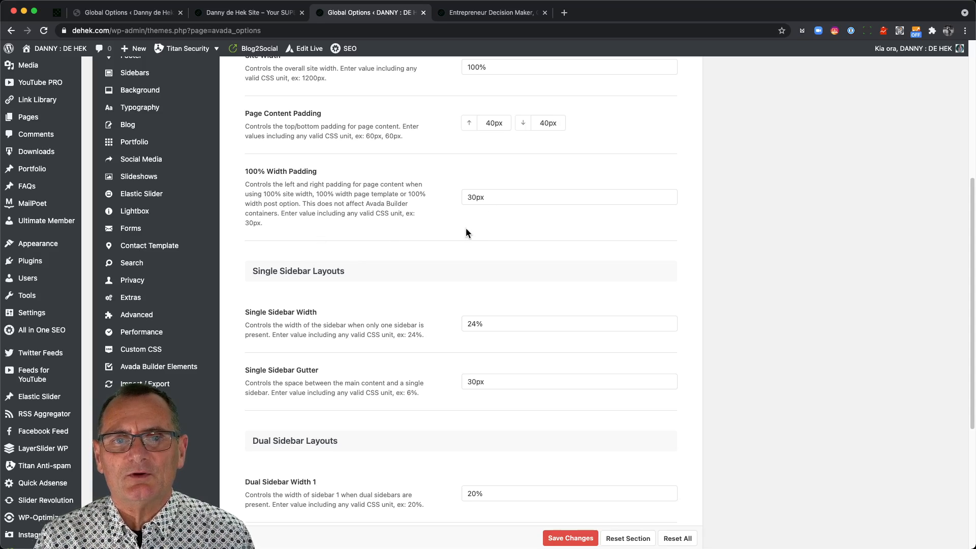
scroll(465, 233, down, 3)
scroll(466, 233, up, 3)
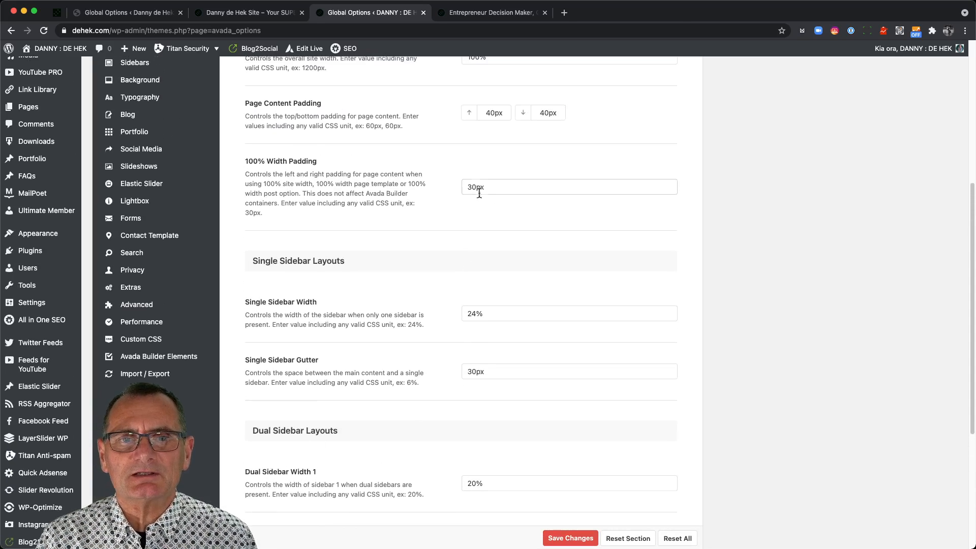
drag(476, 188, 520, 188)
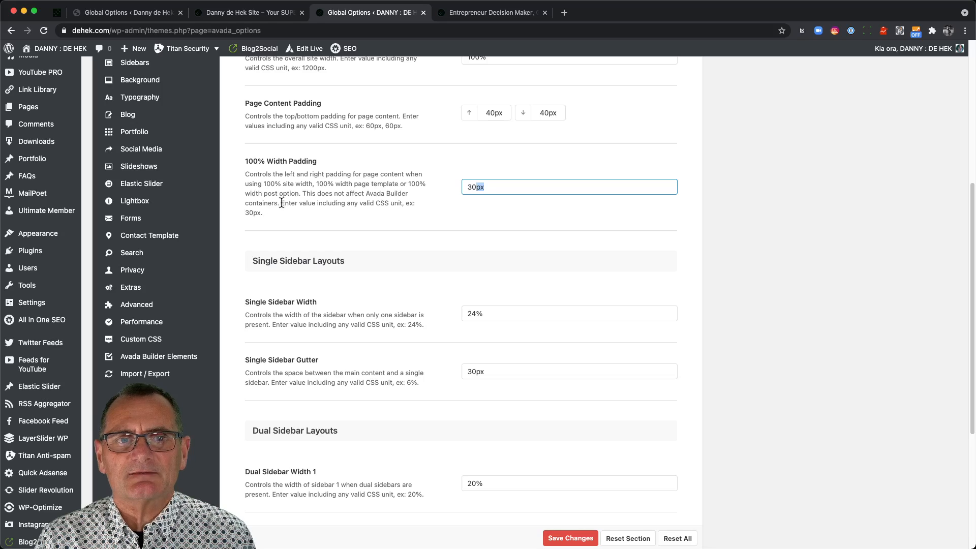
drag(282, 203, 281, 219)
click(308, 204)
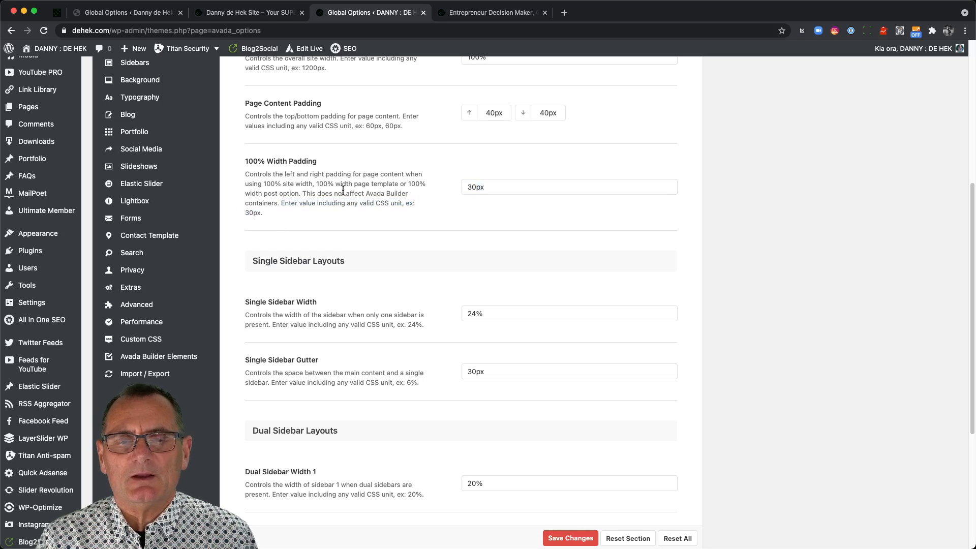
click(468, 187)
drag(468, 187, 487, 188)
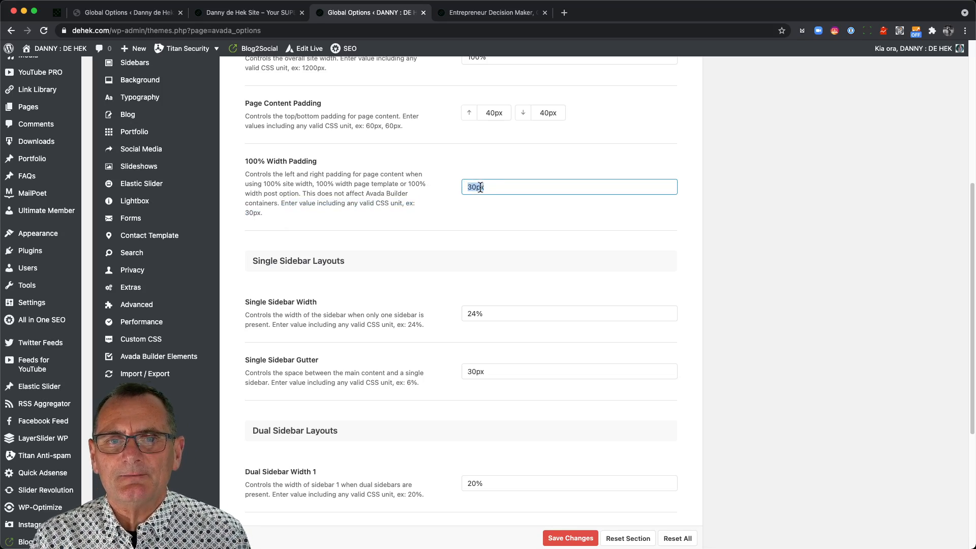
click(478, 188)
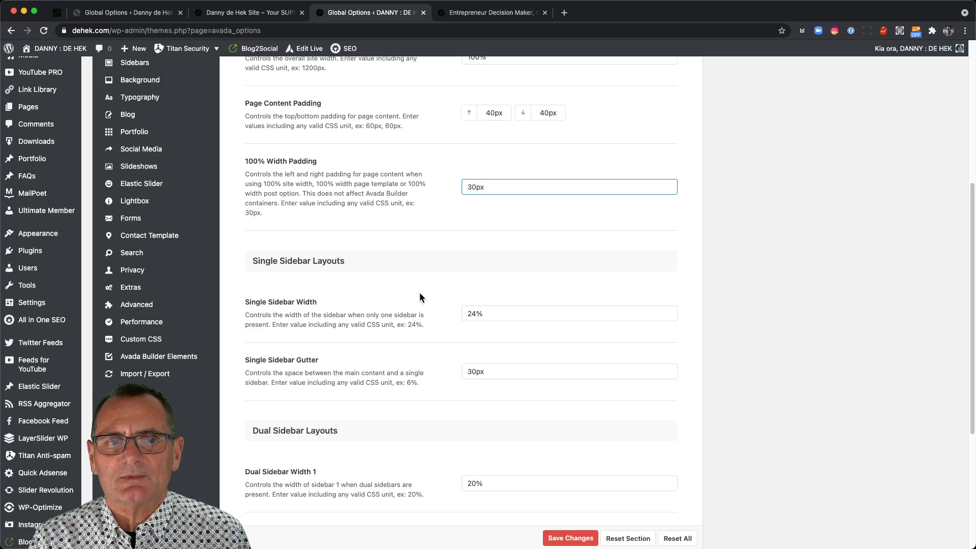
Review the width and gutter settings under Single Sidebar Layouts and Dual Sidebar Layouts.
scroll(420, 296, down, 3)
click(477, 137)
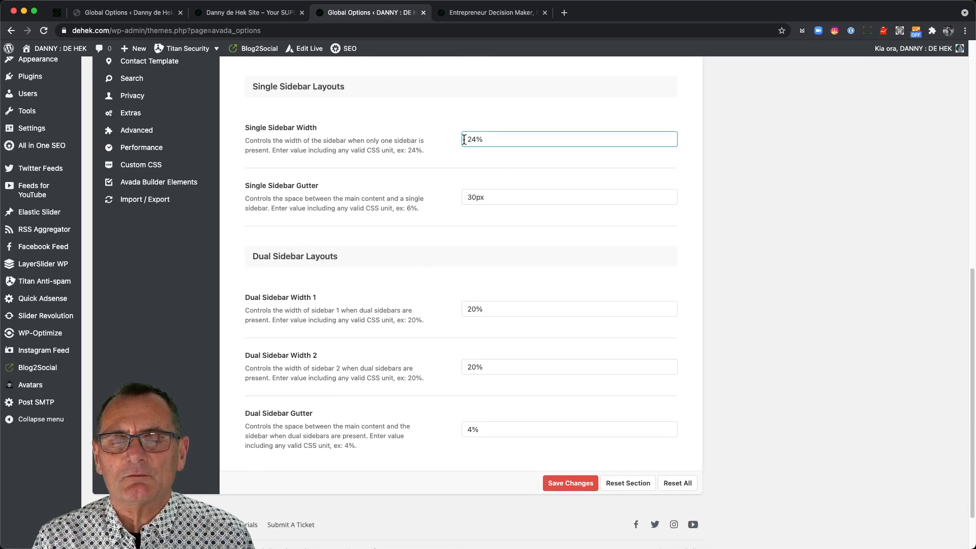
drag(468, 139, 492, 140)
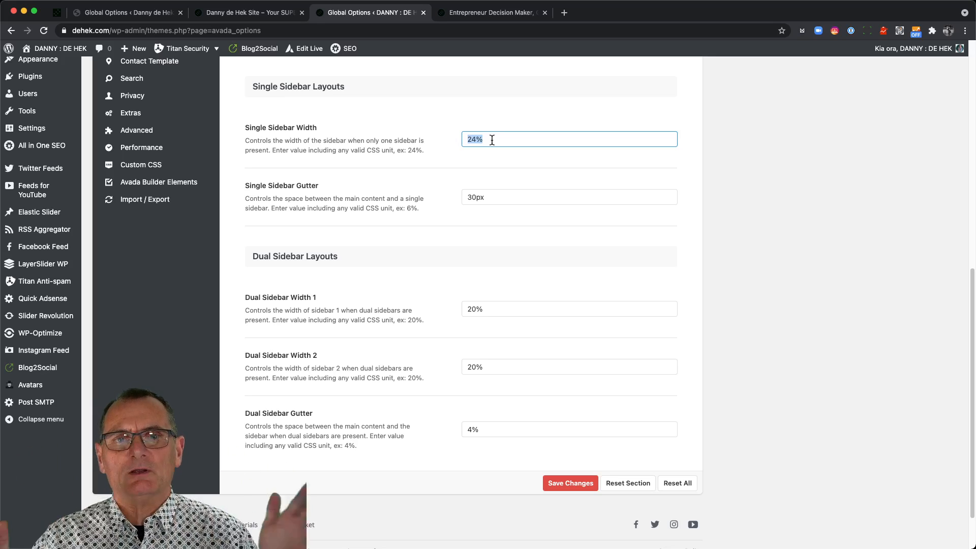
click(434, 210)
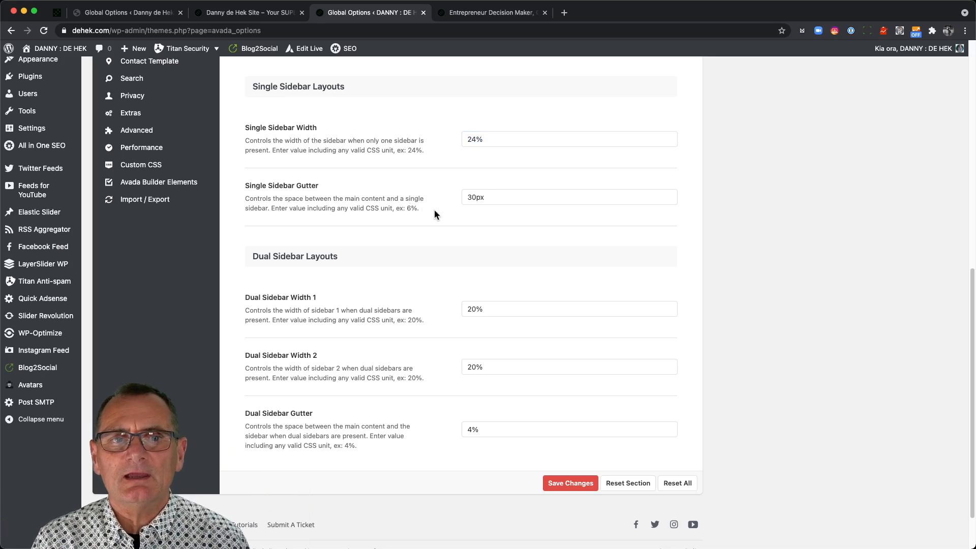
scroll(509, 208, down, 2)
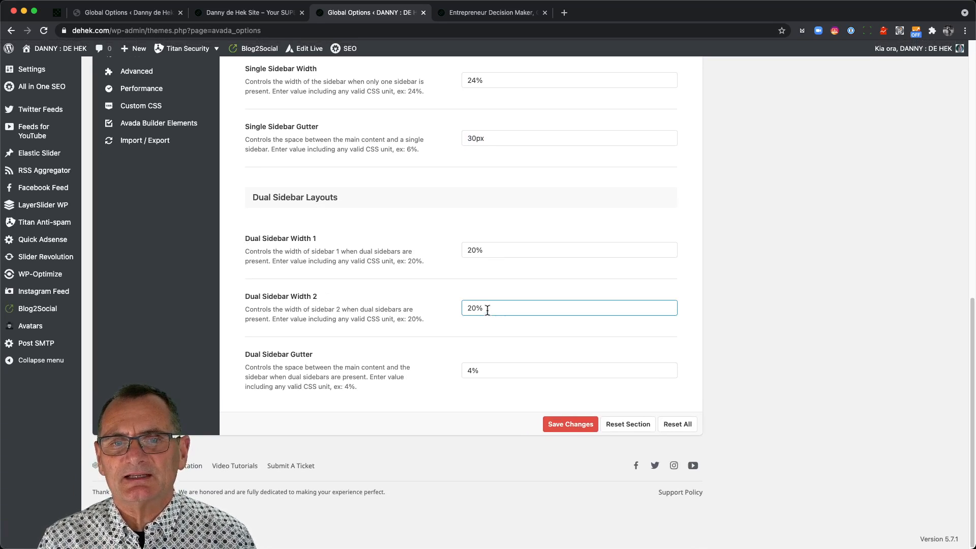
Open the Responsive options and check the grid, header, site content and sidebar breakpoints.
scroll(446, 389, up, 10)
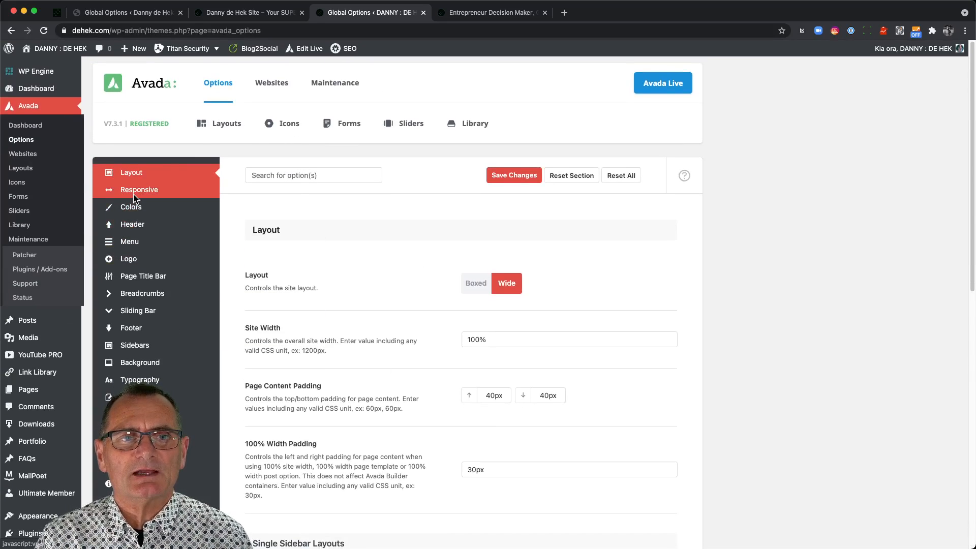
click(136, 193)
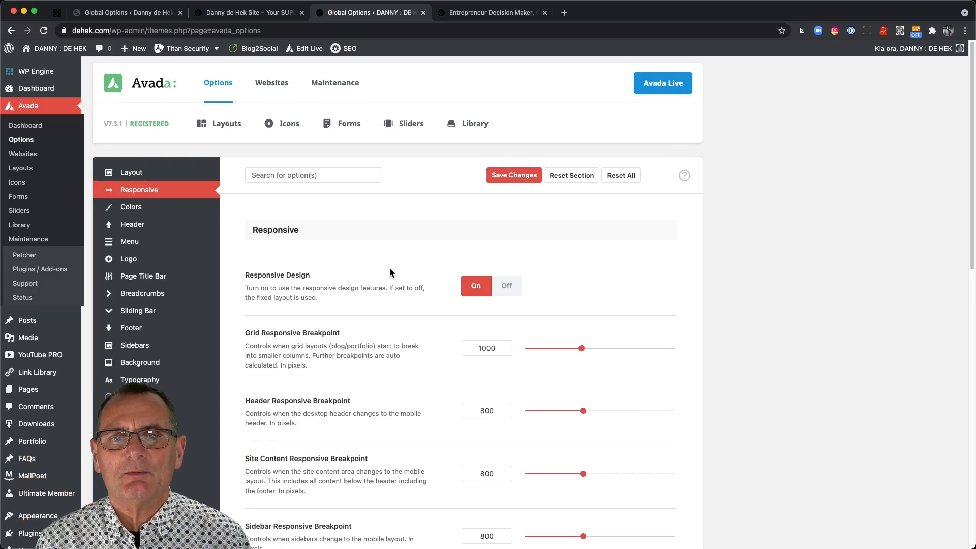
scroll(389, 270, down, 5)
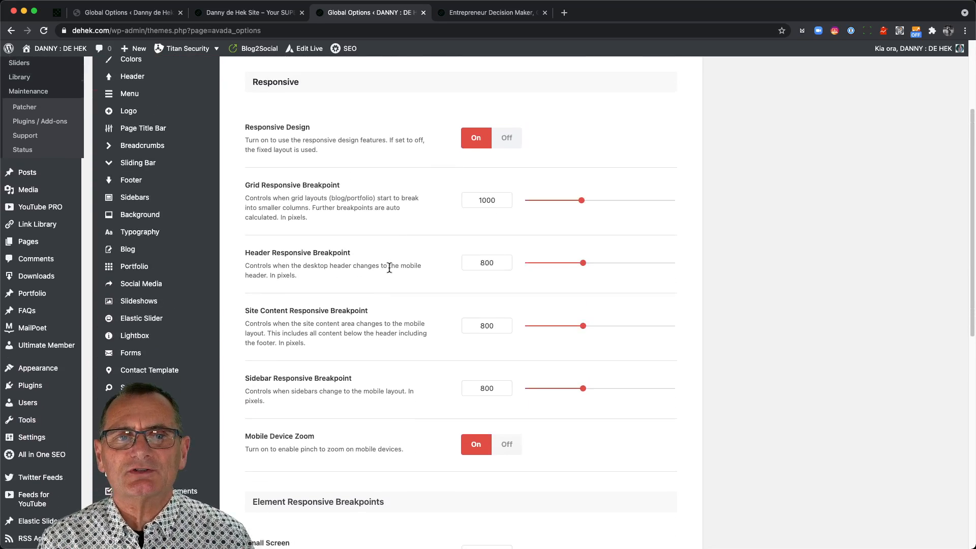
scroll(379, 295, up, 1)
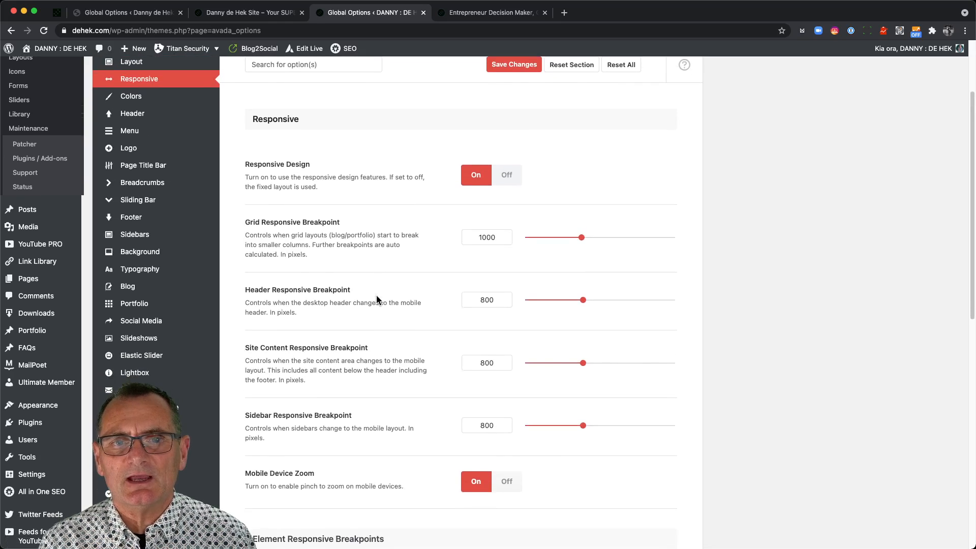
click(478, 243)
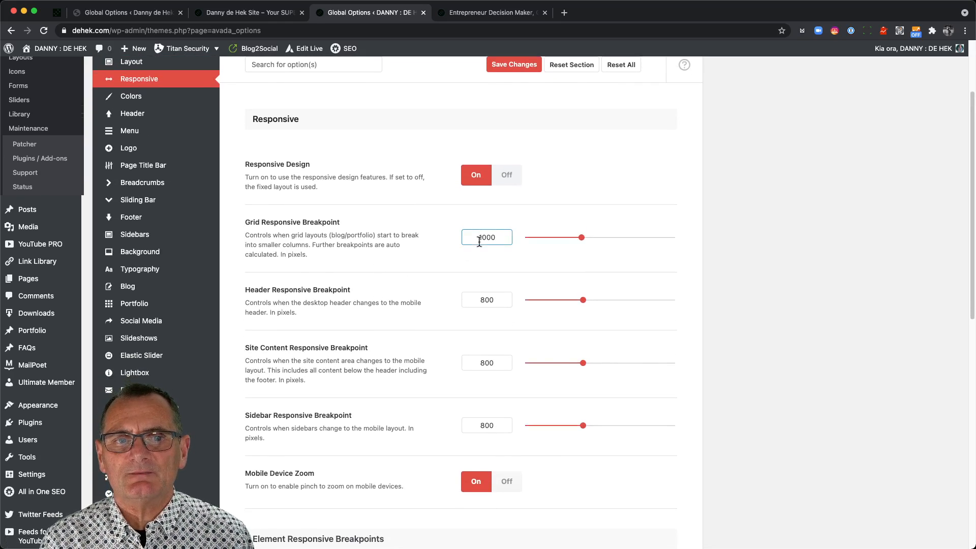
click(486, 300)
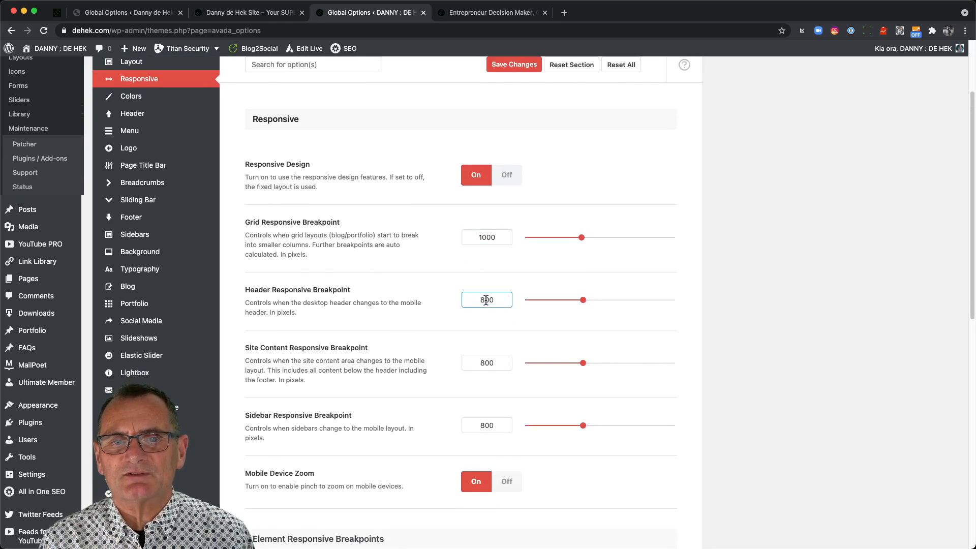
scroll(464, 368, down, 3)
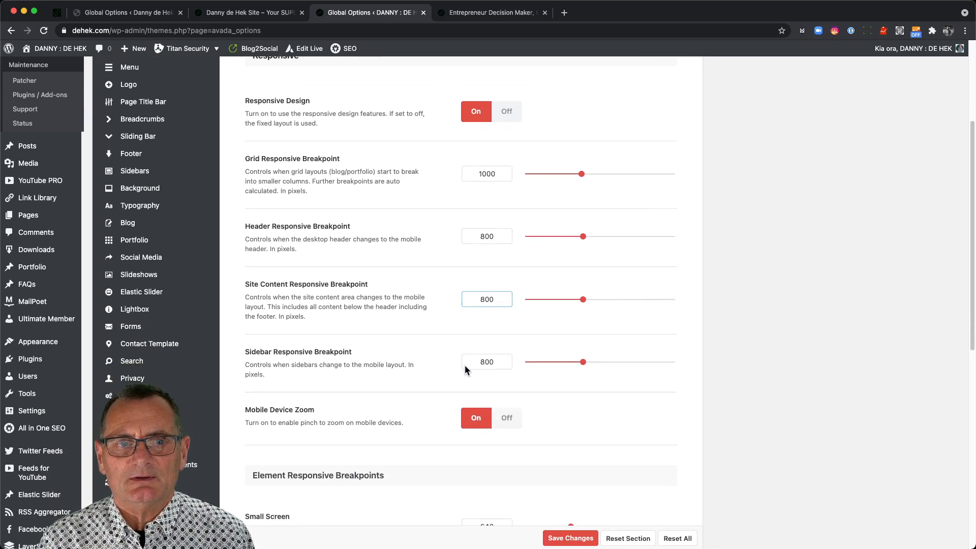
click(506, 297)
click(493, 360)
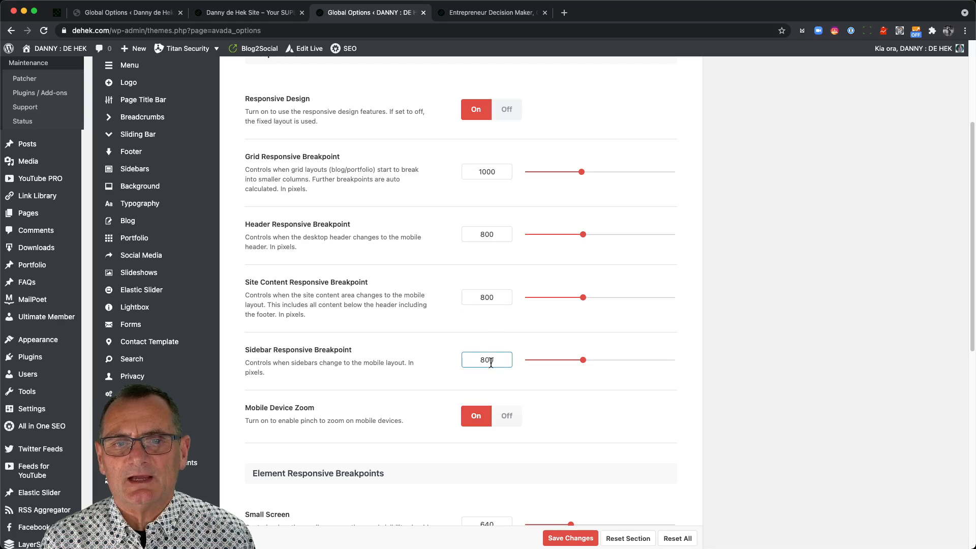
Review the small, medium and large screen breakpoints and the Responsive Typography settings.
scroll(446, 361, down, 6)
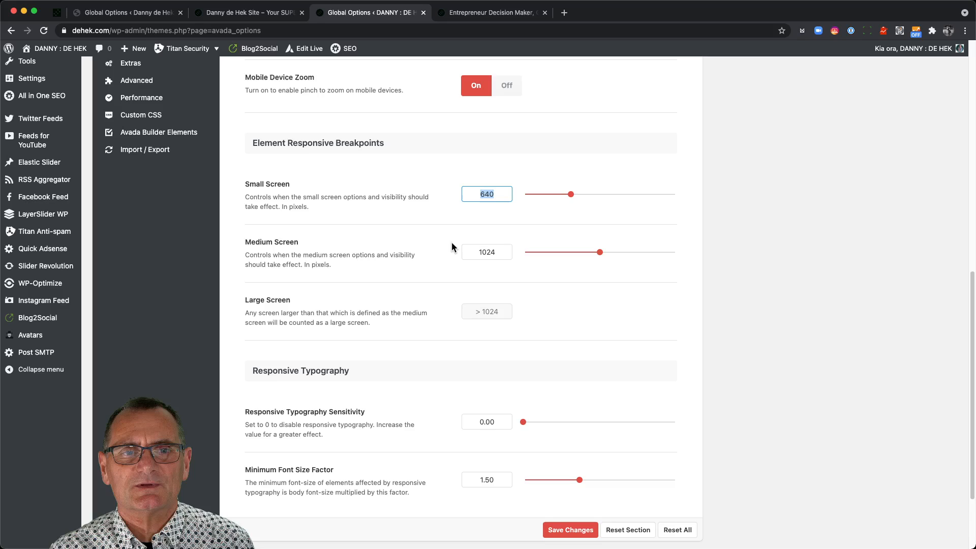
scroll(451, 247, down, 2)
click(445, 228)
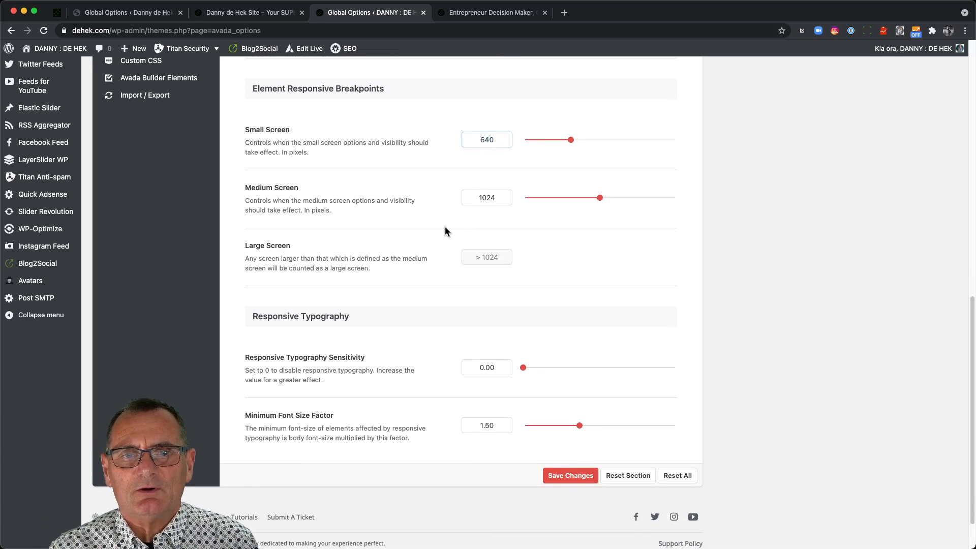
Open the Colors options and inspect the Primary Color's hex code, the predefined theme skins and color schemes, and the Color Palette.
scroll(445, 227, up, 10)
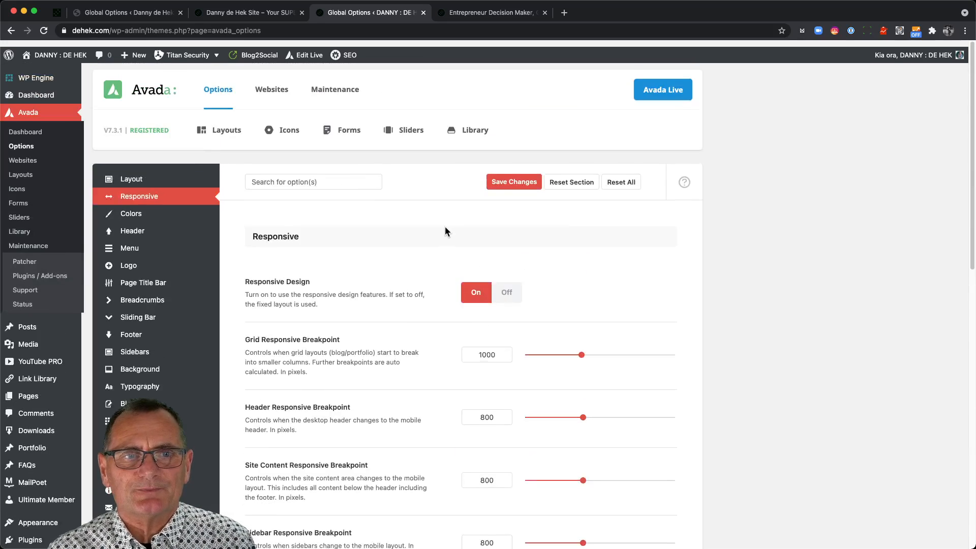
click(133, 210)
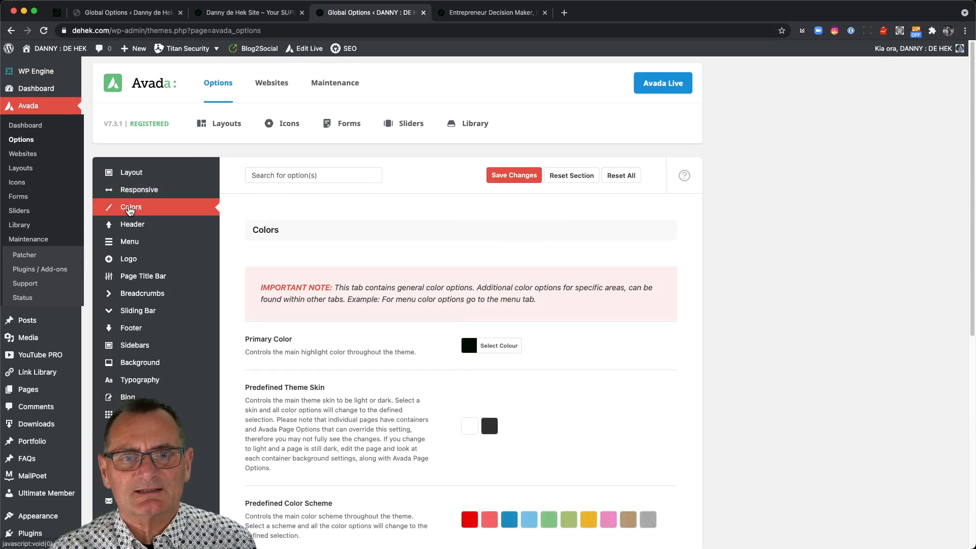
scroll(381, 445, down, 2)
scroll(380, 446, down, 3)
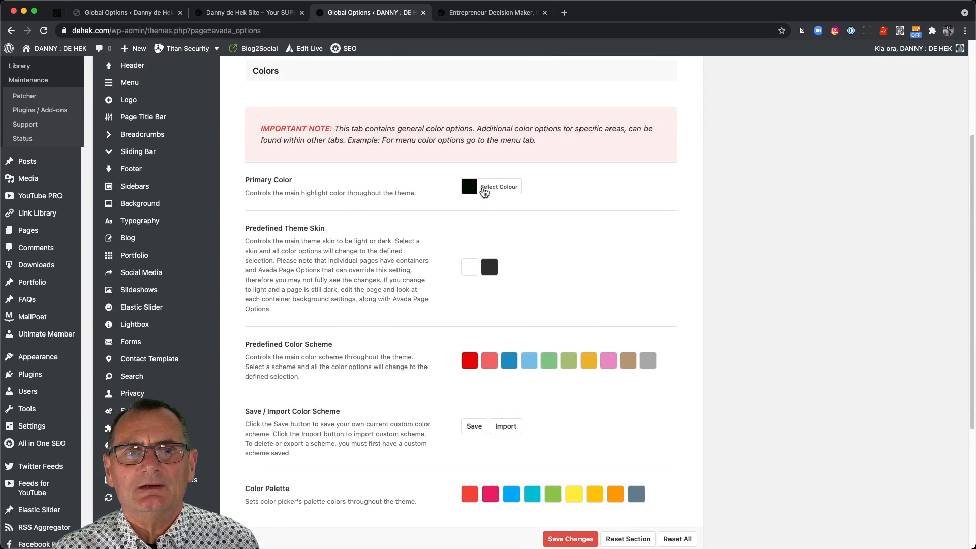
click(469, 188)
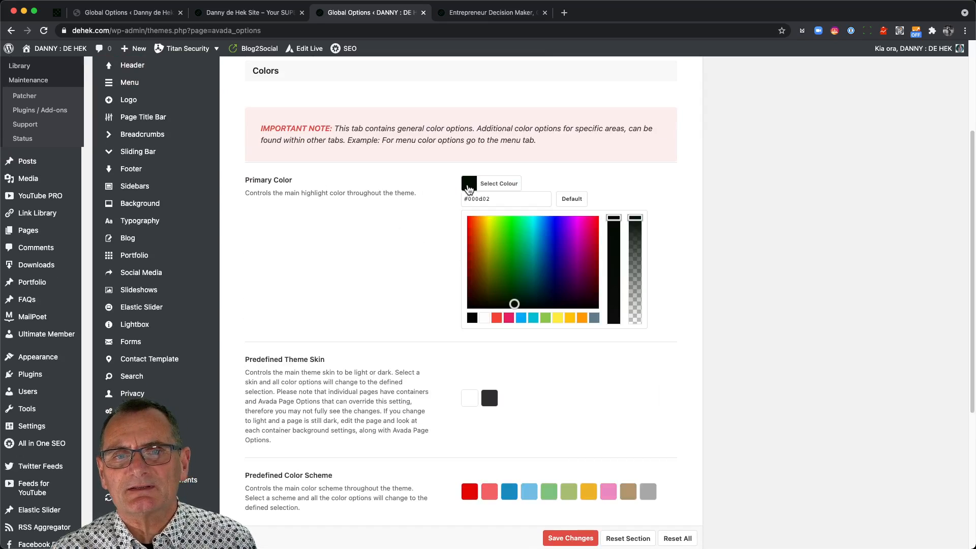
click(471, 200)
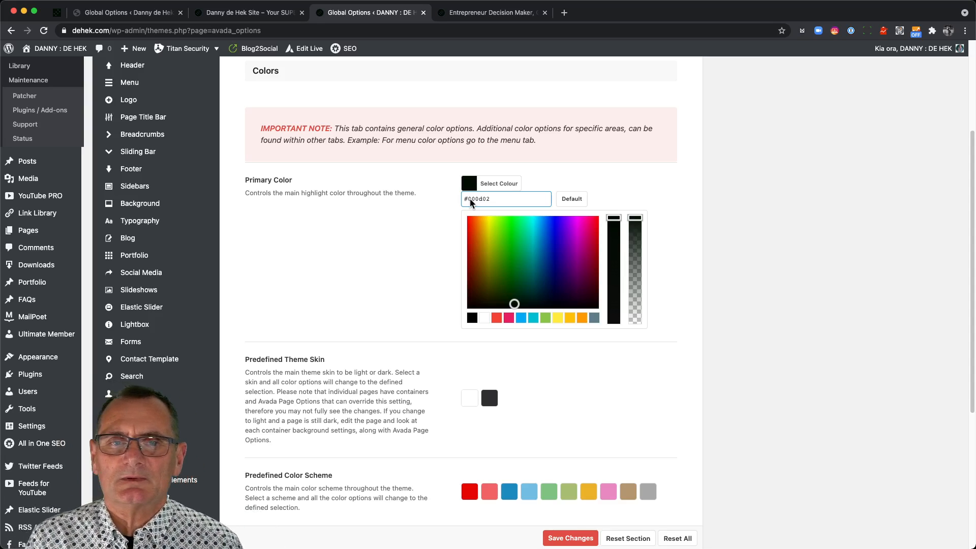
click(435, 218)
click(435, 217)
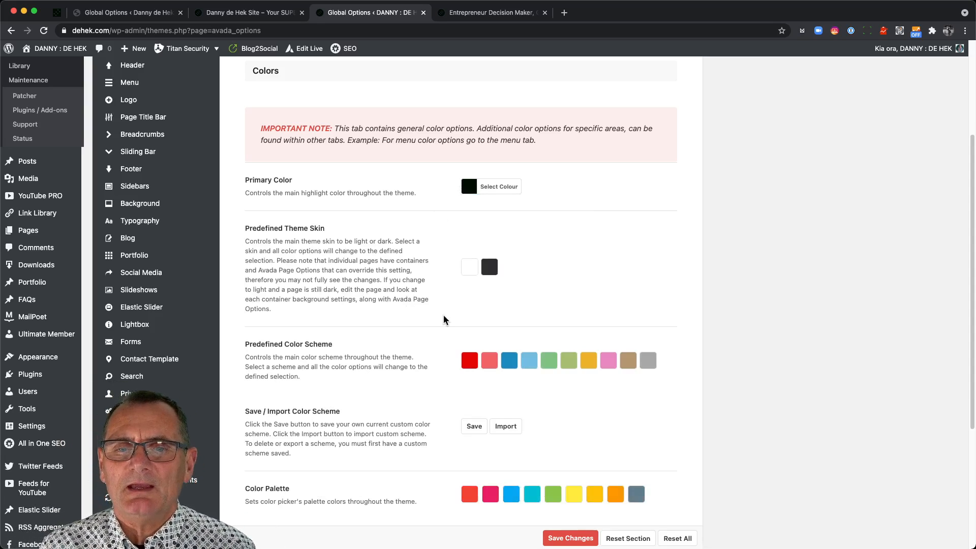
scroll(447, 323, down, 3)
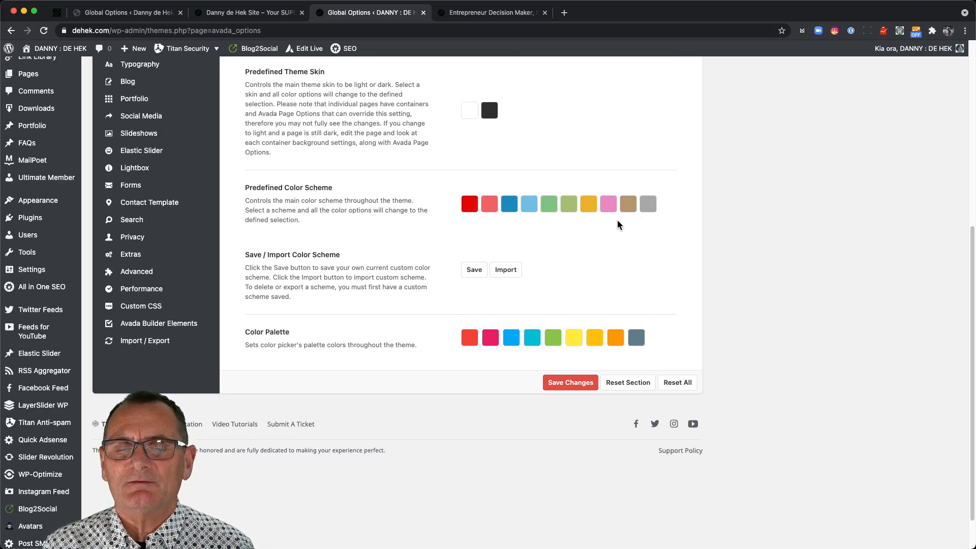
scroll(618, 224, up, 2)
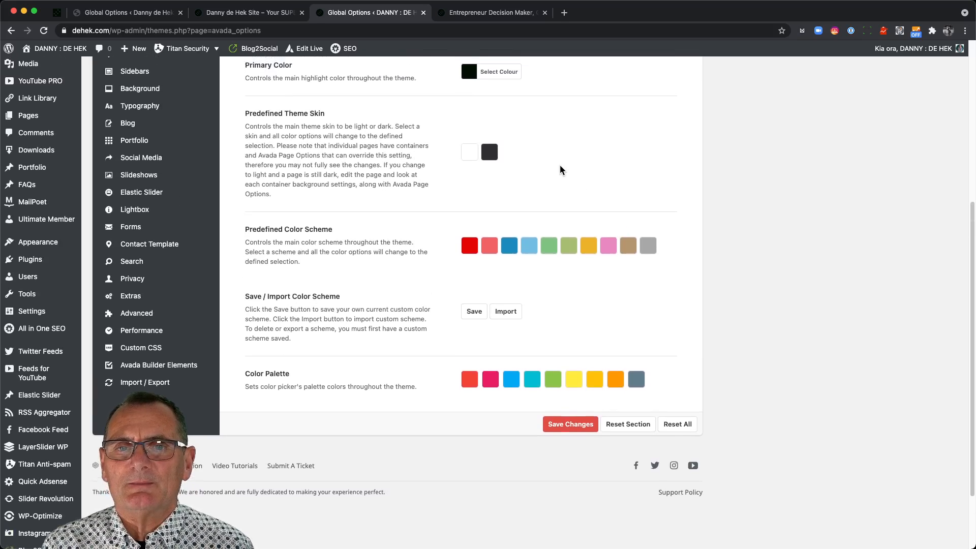
Try to apply the Dark predefined theme skin in the Colors options.
scroll(560, 169, up, 2)
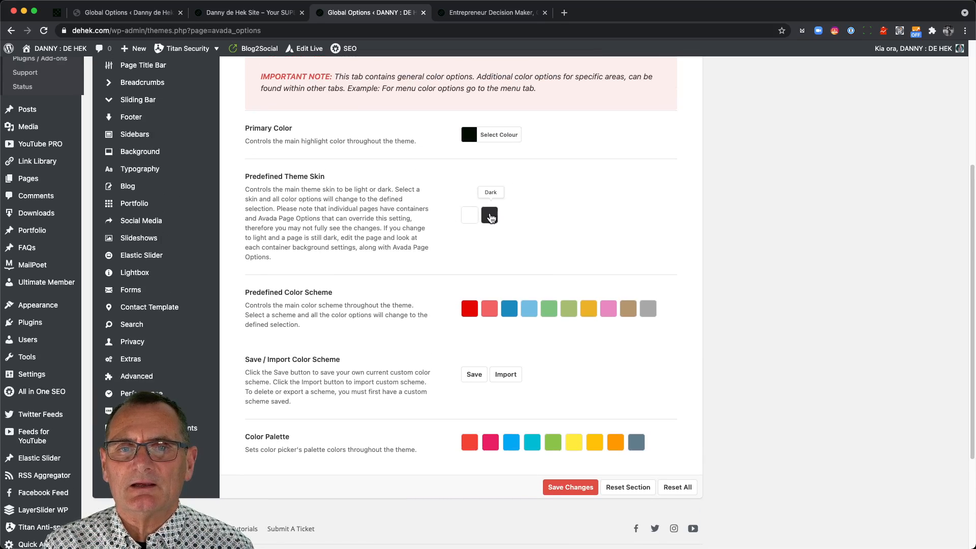
click(491, 219)
click(529, 101)
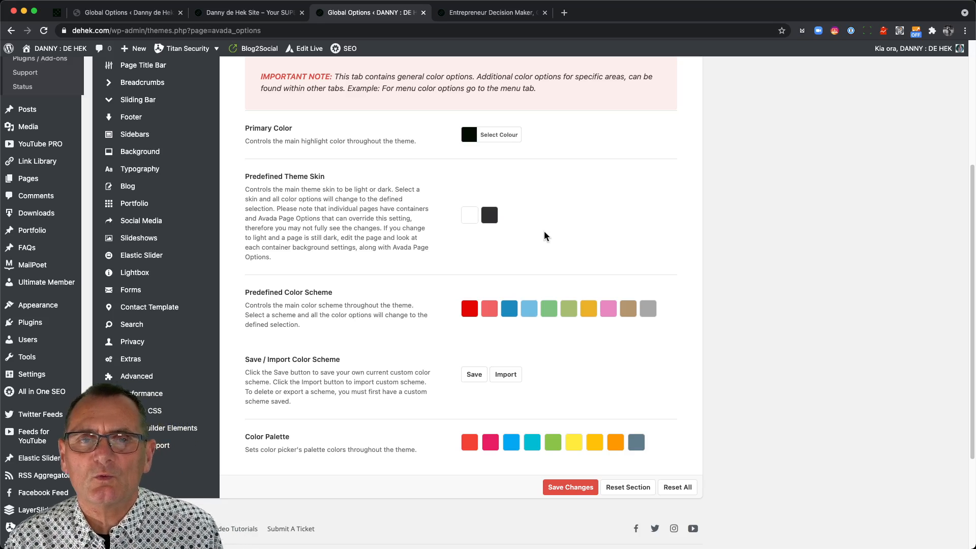
Open the Header Content options and compare the available header layouts, including the currently selected one.
scroll(562, 249, up, 5)
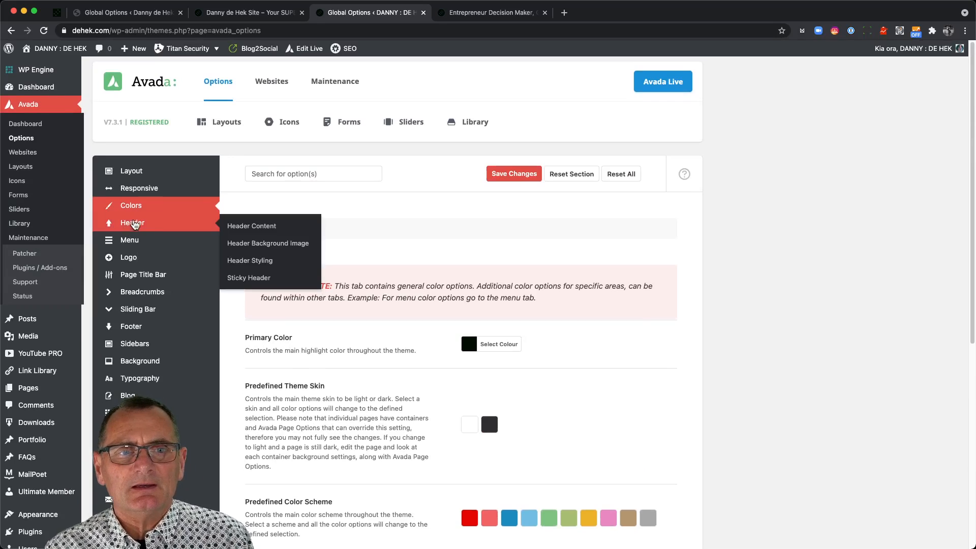
click(132, 226)
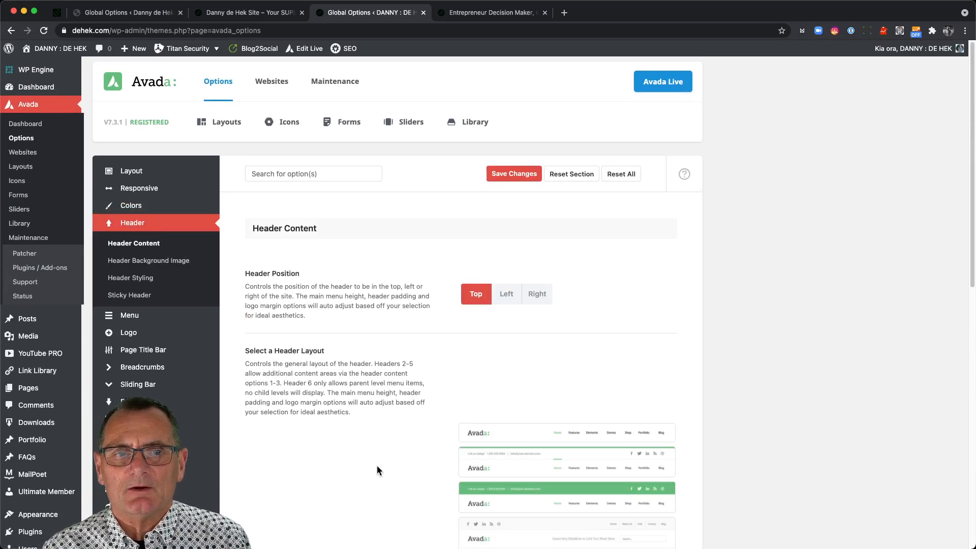
scroll(377, 465, down, 10)
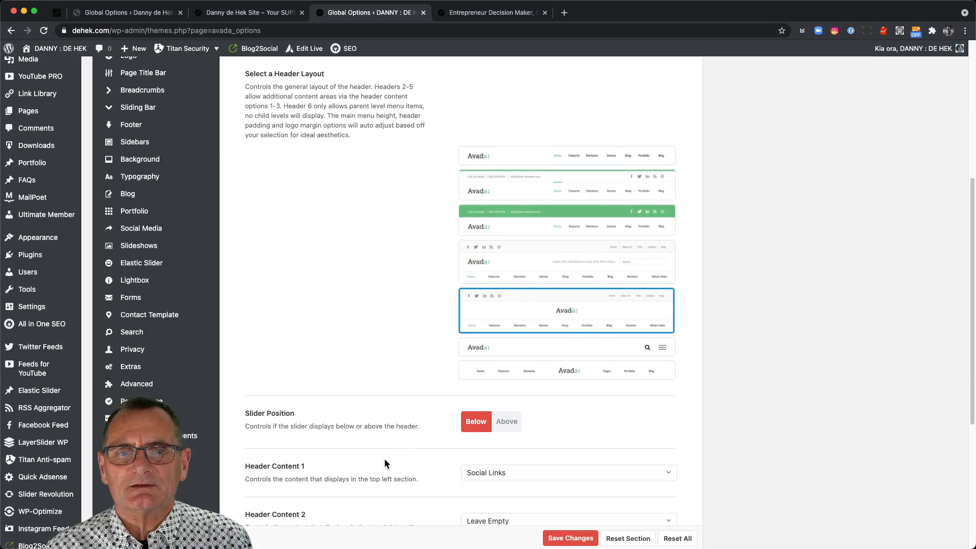
mouse_move(532, 204)
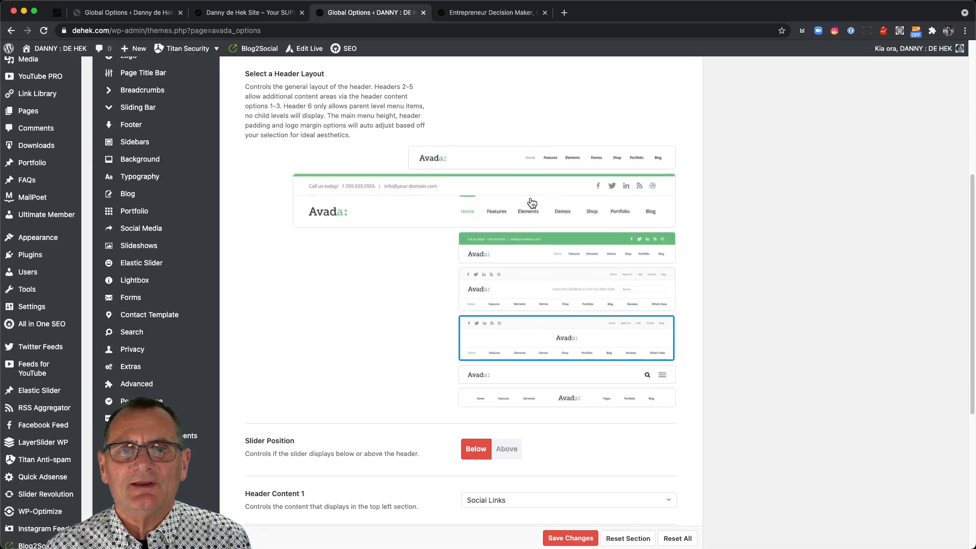
mouse_move(530, 285)
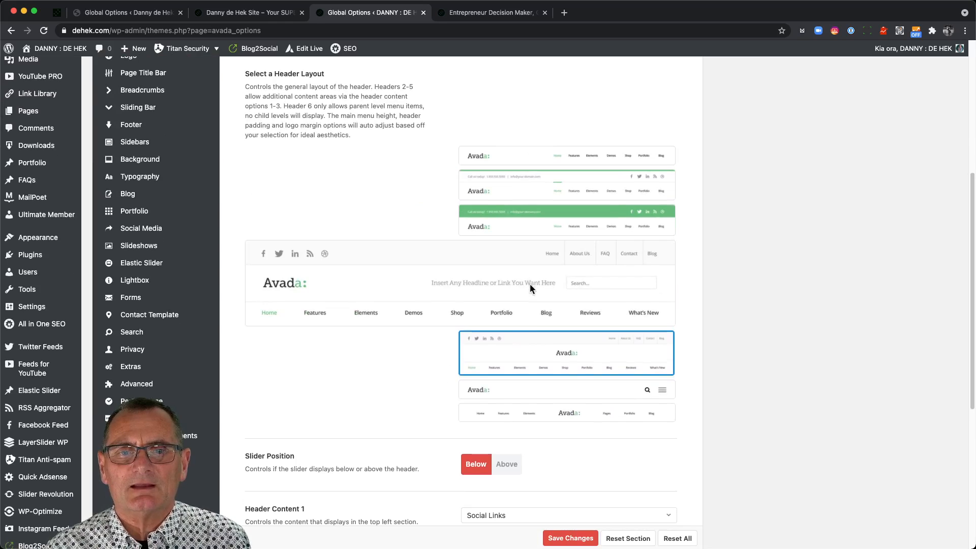
mouse_move(519, 352)
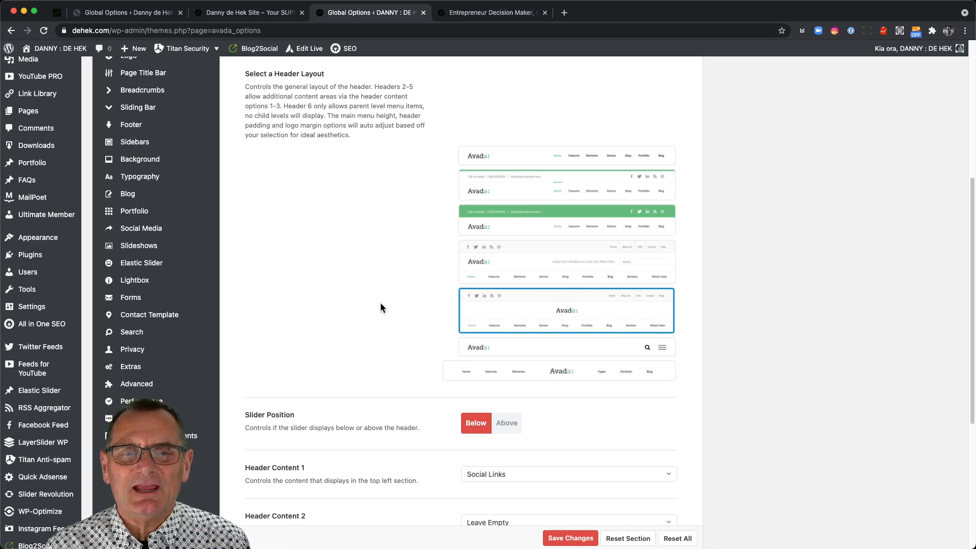
scroll(379, 305, up, 2)
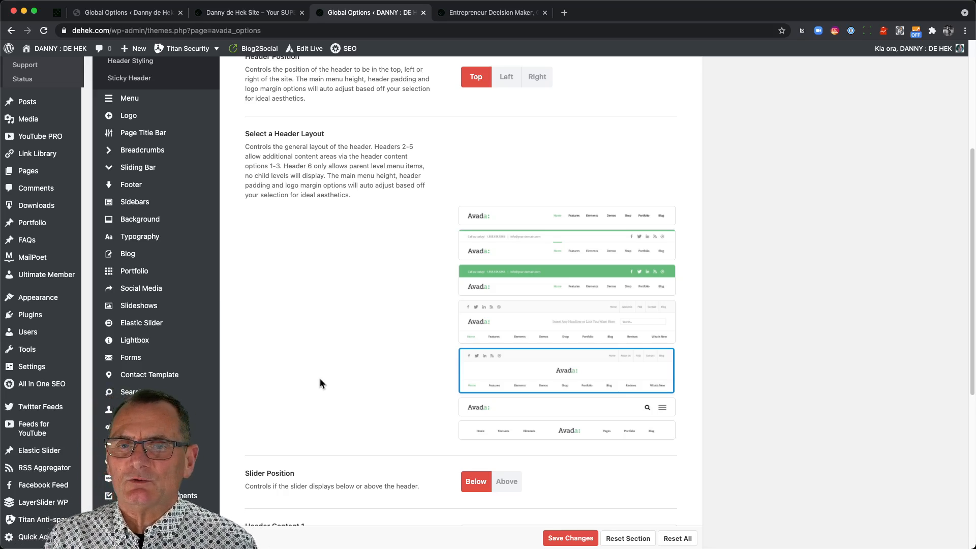
scroll(335, 360, down, 1)
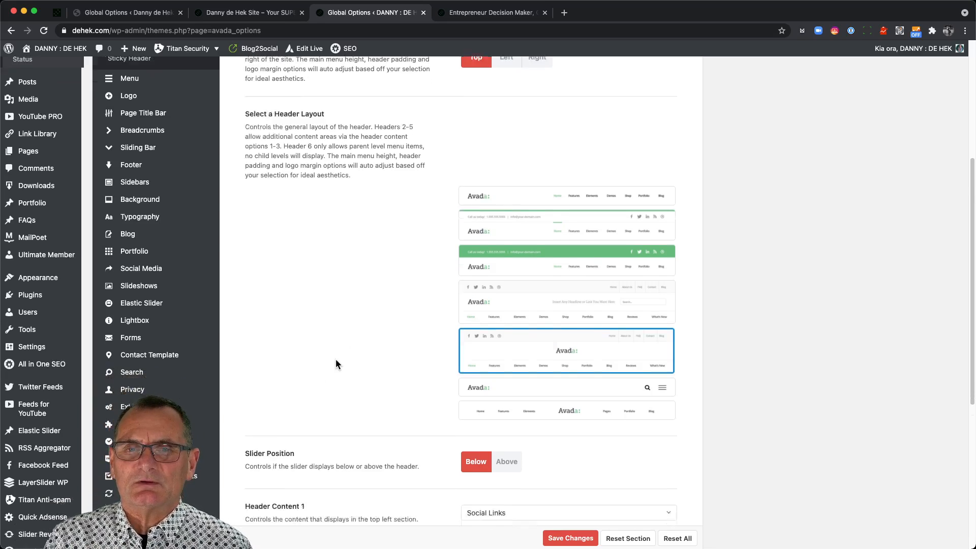
scroll(336, 360, up, 1)
scroll(336, 360, down, 1)
scroll(335, 360, up, 2)
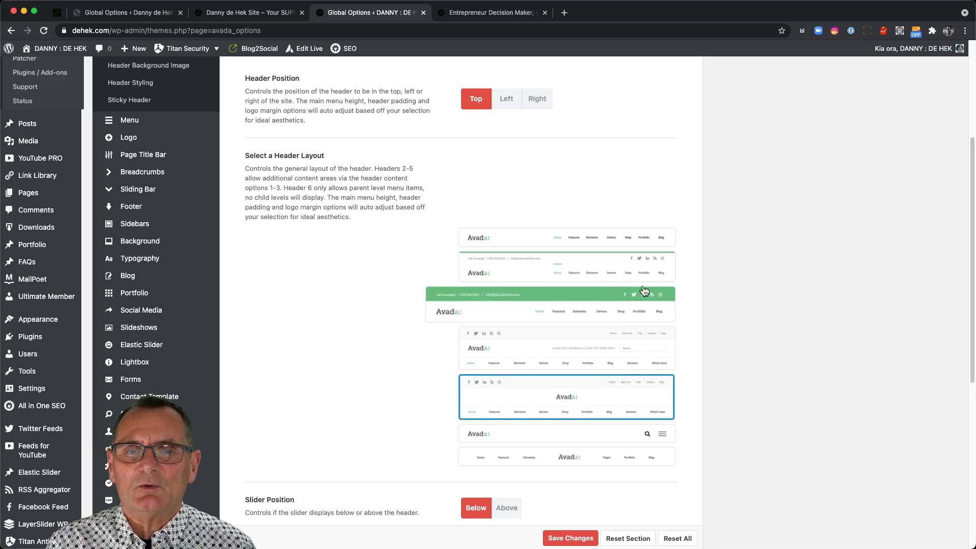
mouse_move(585, 412)
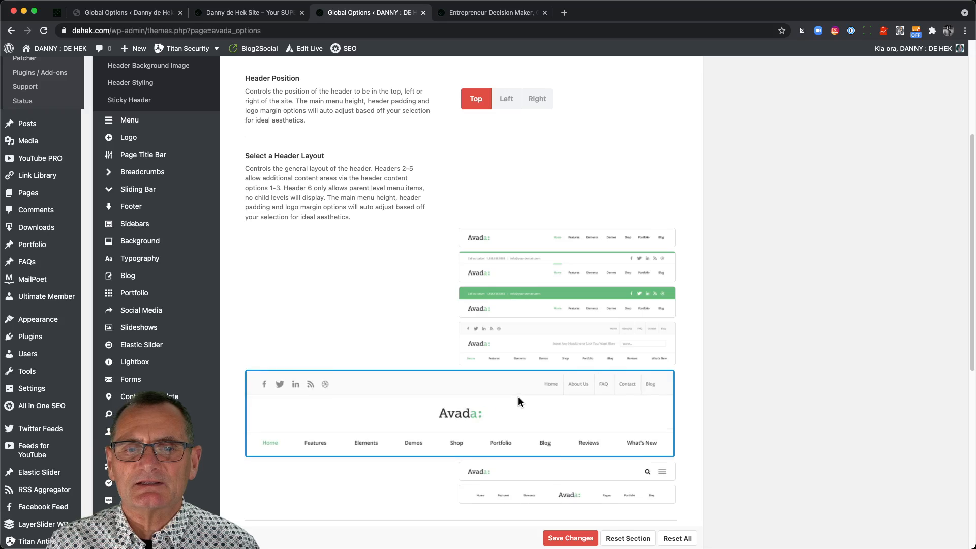
Check the Slider Position and Header Content 1 and 2 settings, and examine the HTML link in the contact phone number field.
scroll(311, 270, down, 5)
scroll(311, 276, down, 2)
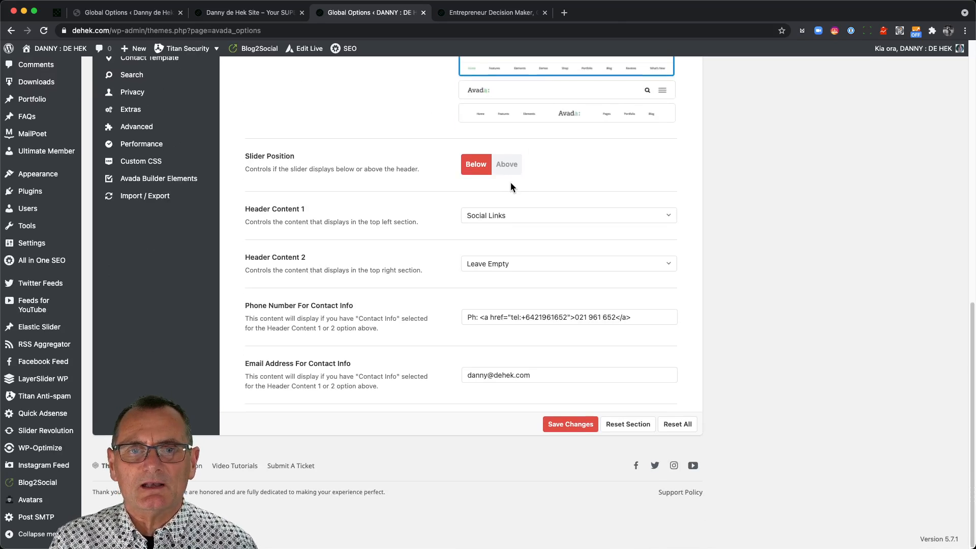
click(514, 317)
triple_click(513, 316)
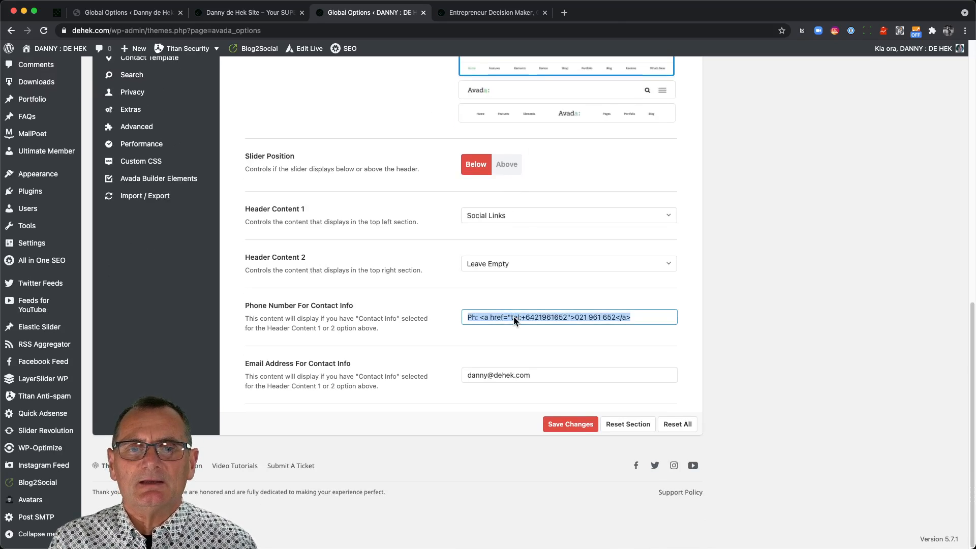
click(480, 317)
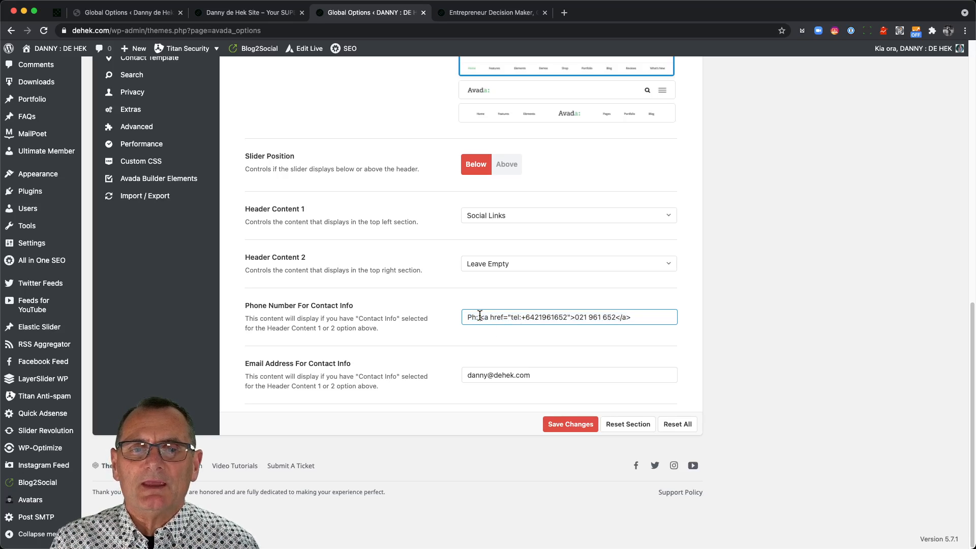
drag(480, 318, 640, 318)
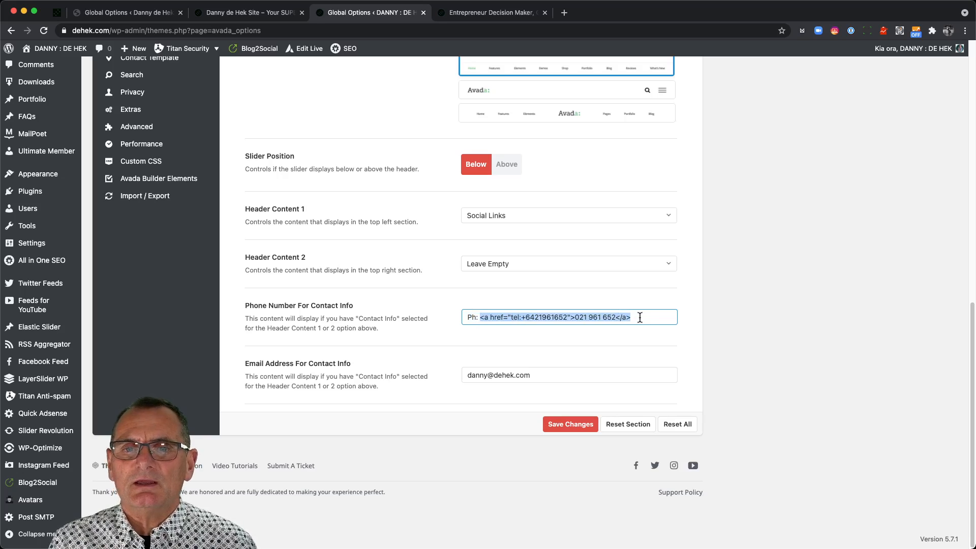
click(640, 317)
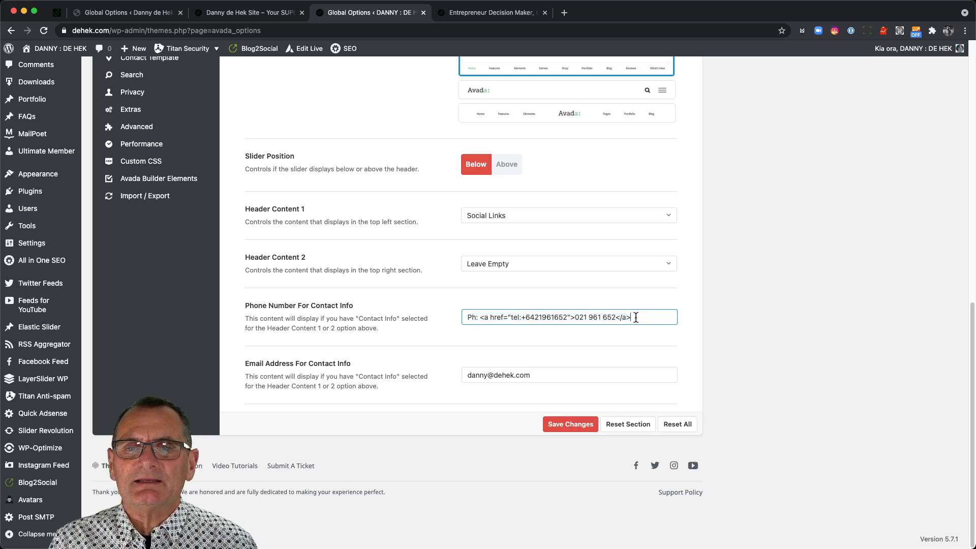
Inspect the number inside the contact phone link and the Email Address For Contact Info field.
double_click(538, 317)
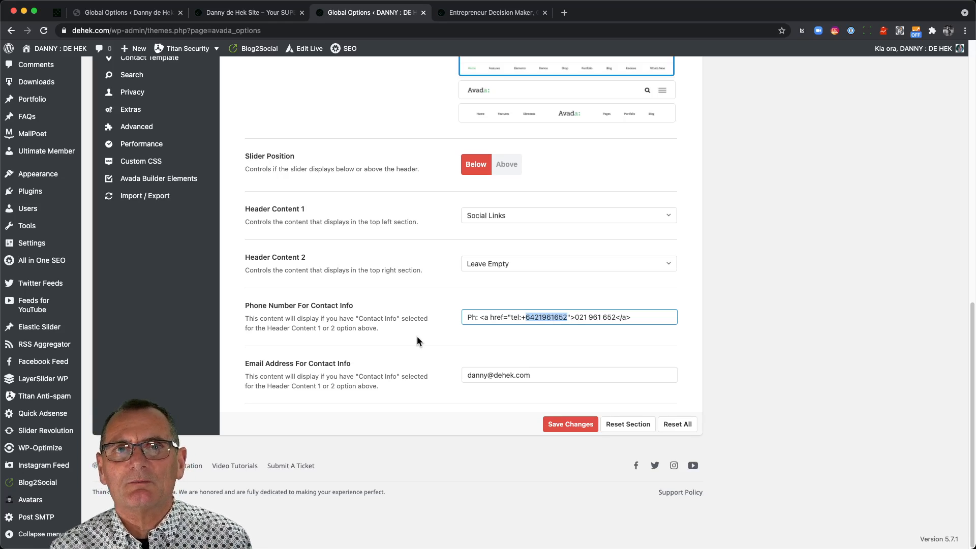
click(512, 313)
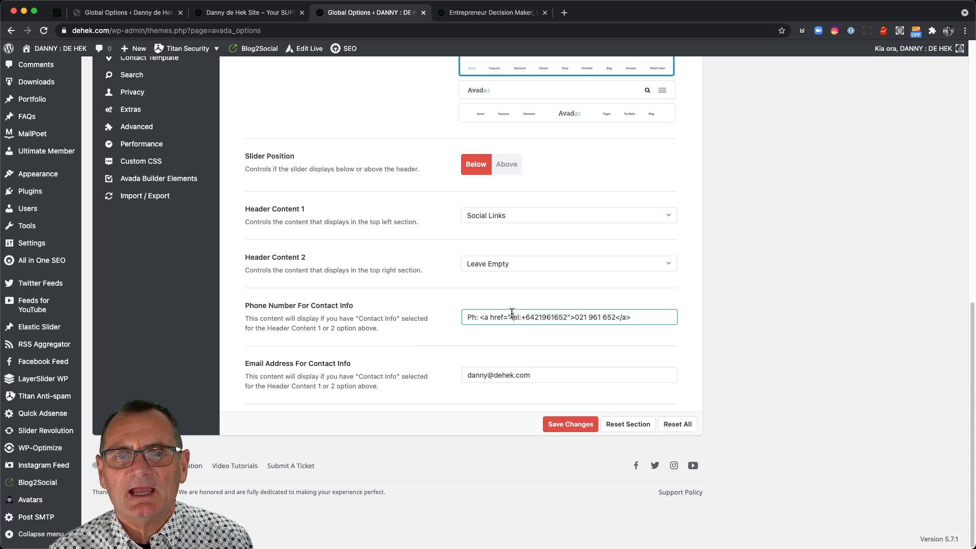
key(super+a)
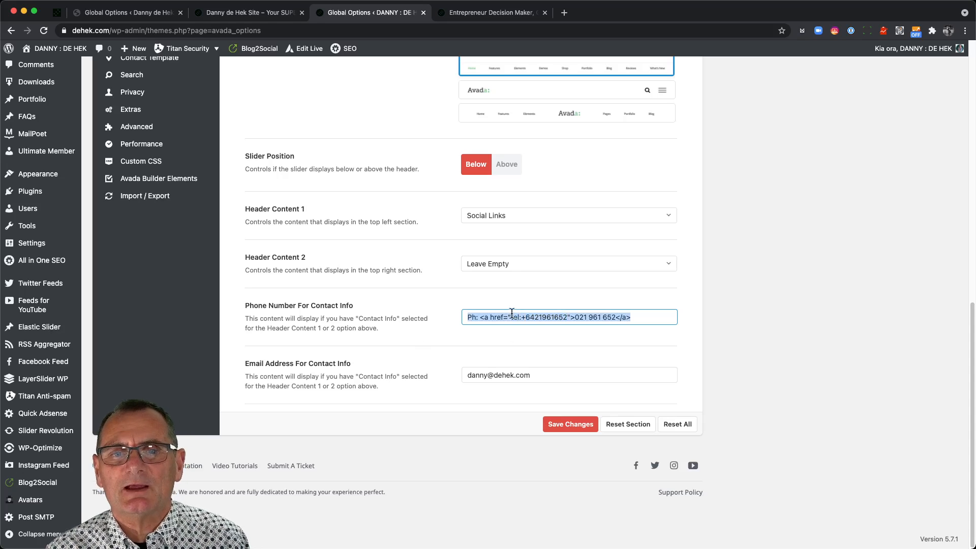
click(455, 335)
click(522, 375)
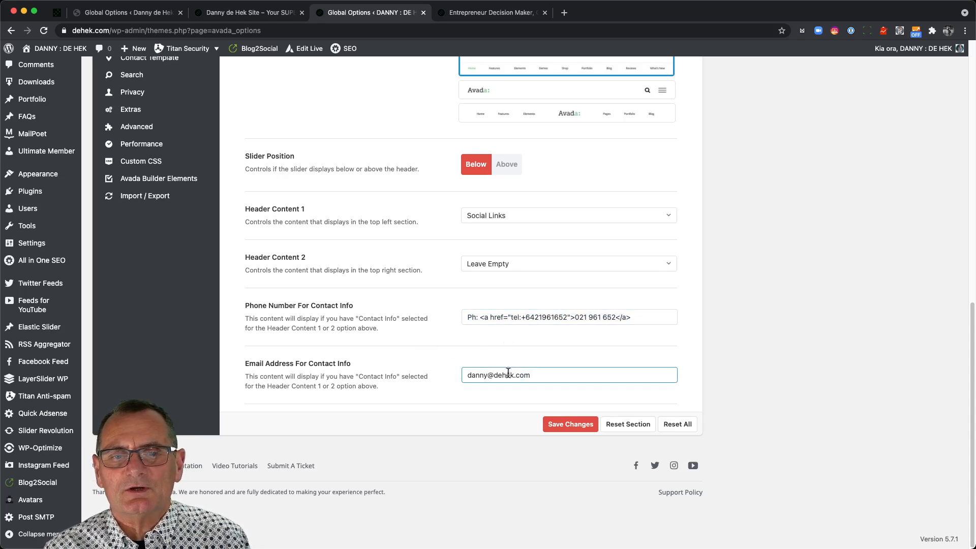
key(super+a)
click(443, 325)
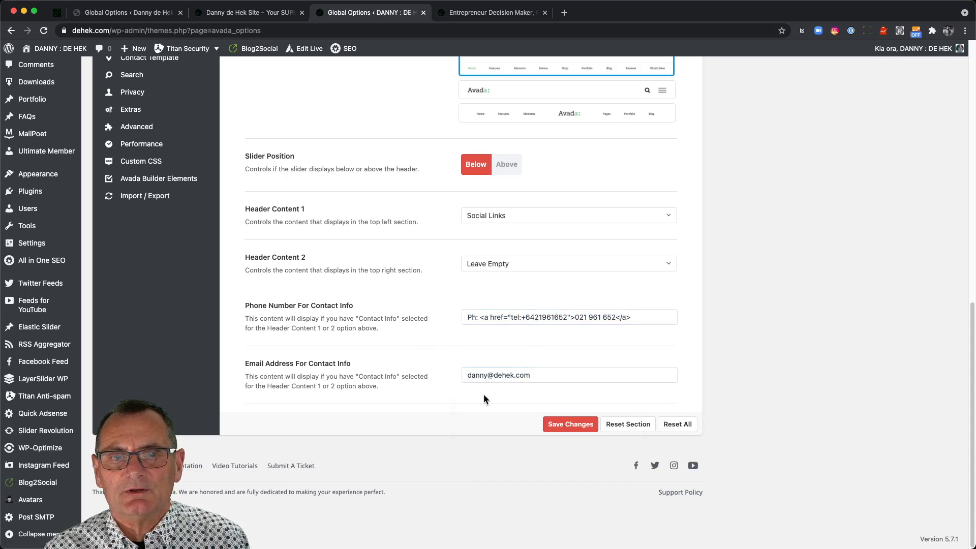
Check the Header Background Image option, and review the padding, shadow and 100% width settings under Header Styling.
scroll(446, 273, up, 10)
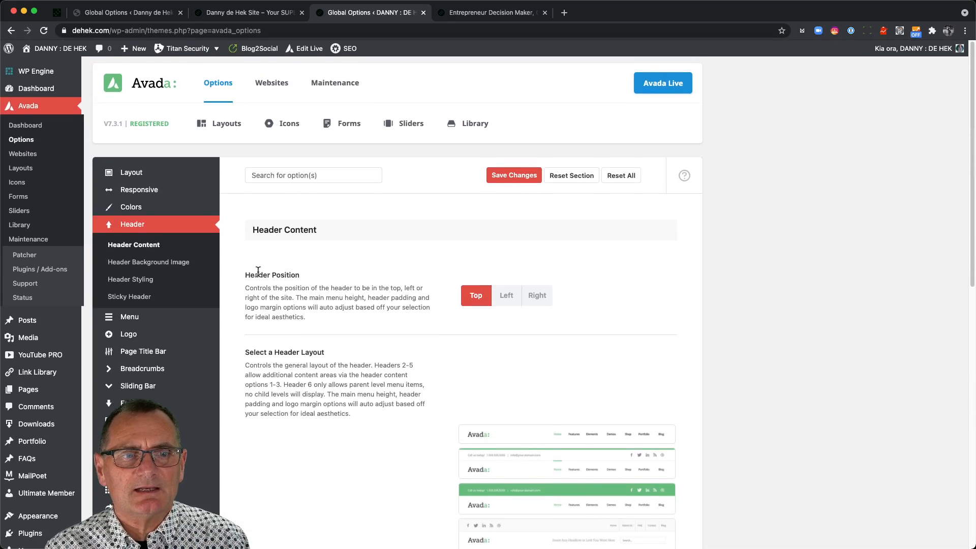
click(151, 263)
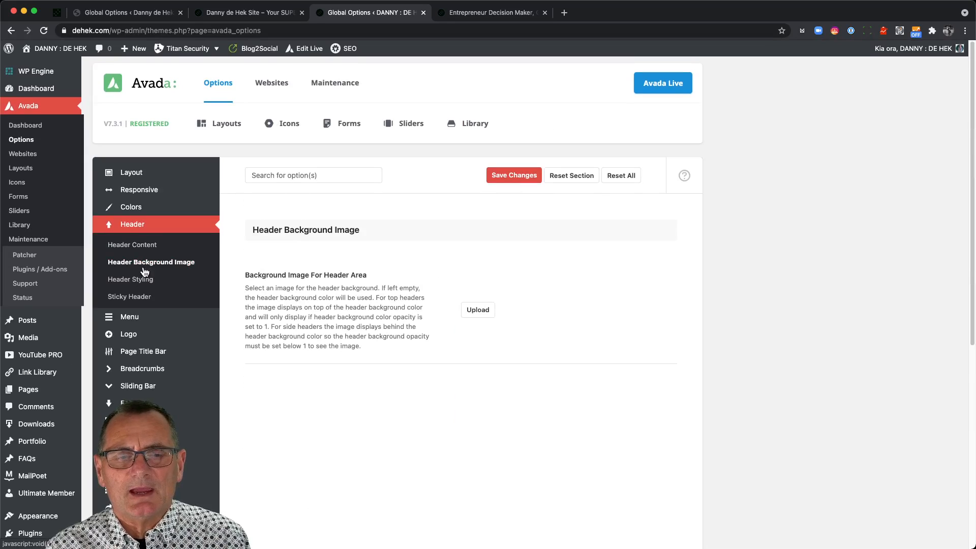
click(133, 280)
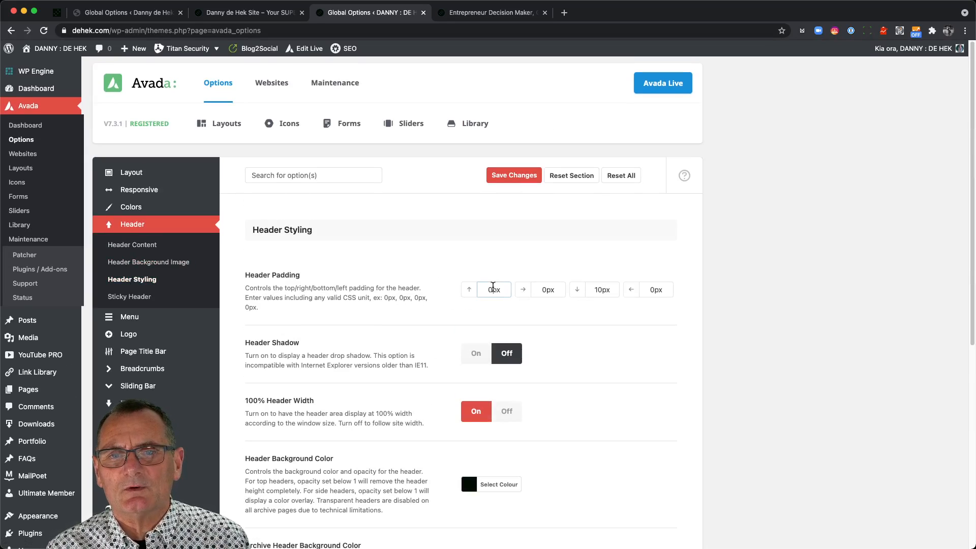
click(599, 289)
double_click(599, 290)
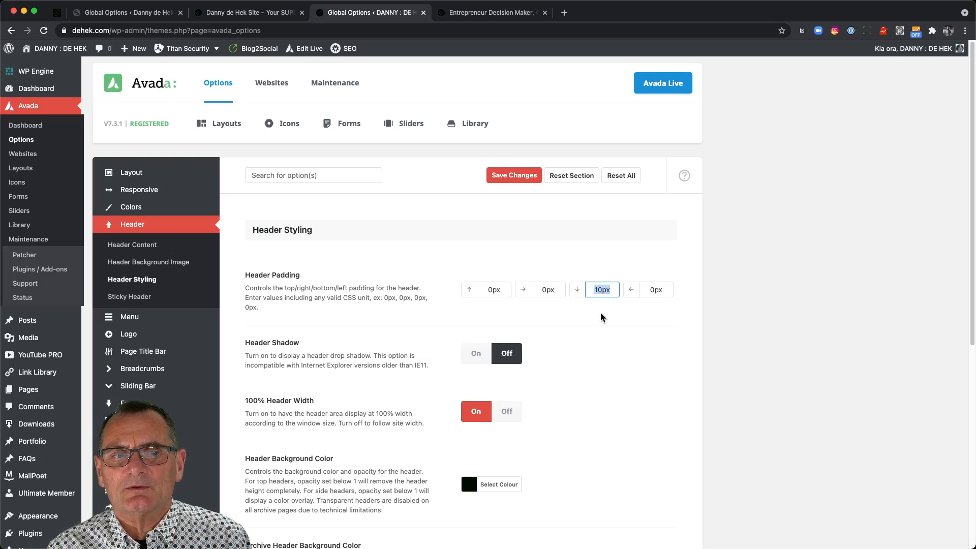
scroll(602, 317, down, 3)
scroll(584, 315, down, 2)
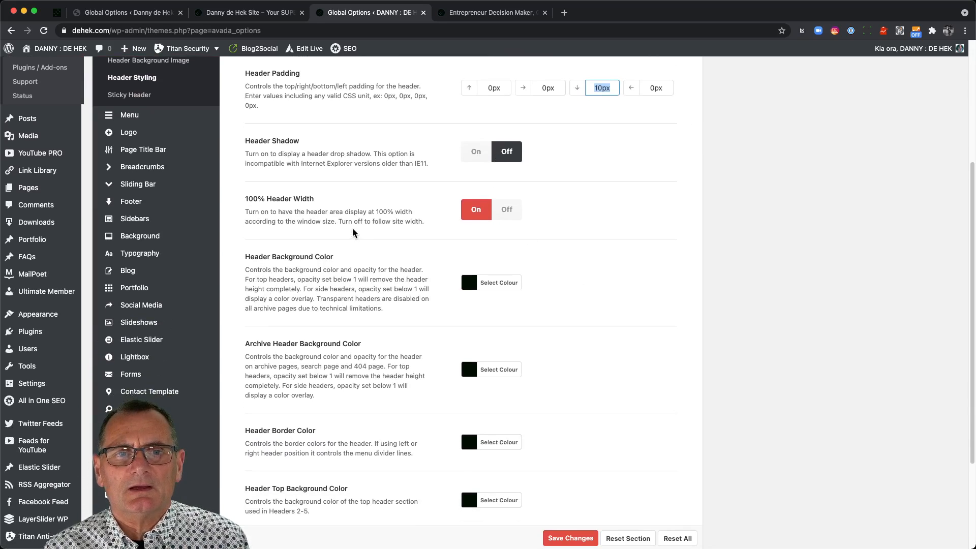
scroll(370, 389, down, 3)
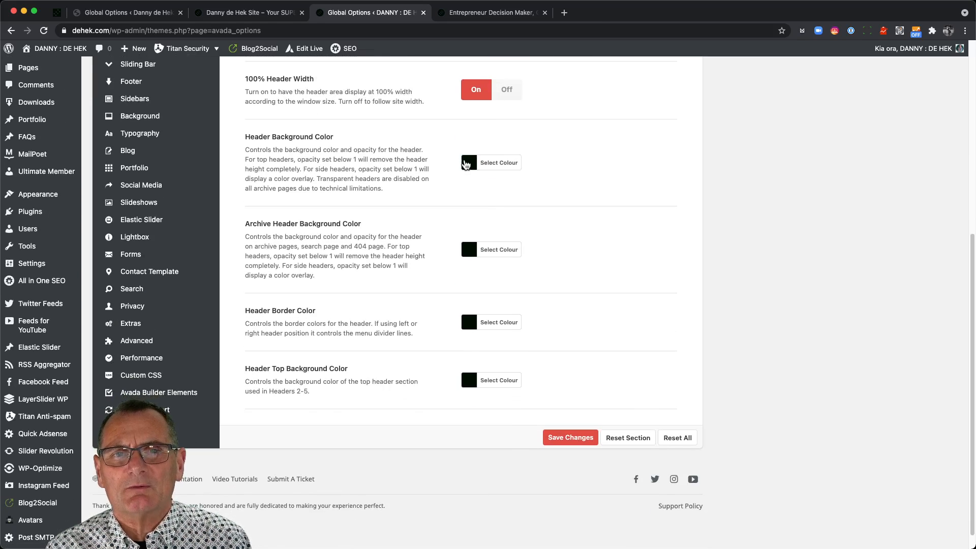
Inspect the Header Background Color's hex code and review the archive, border and top header colors.
click(467, 164)
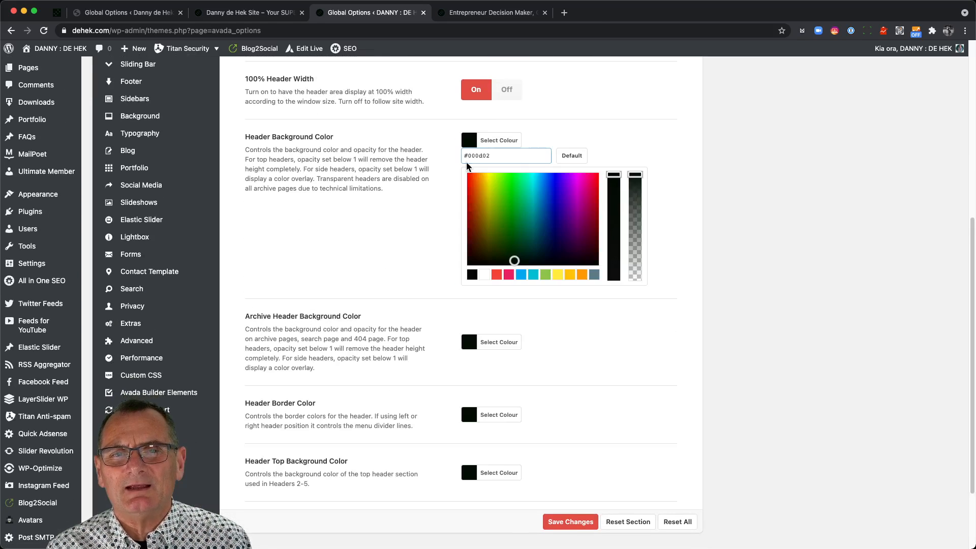
triple_click(497, 159)
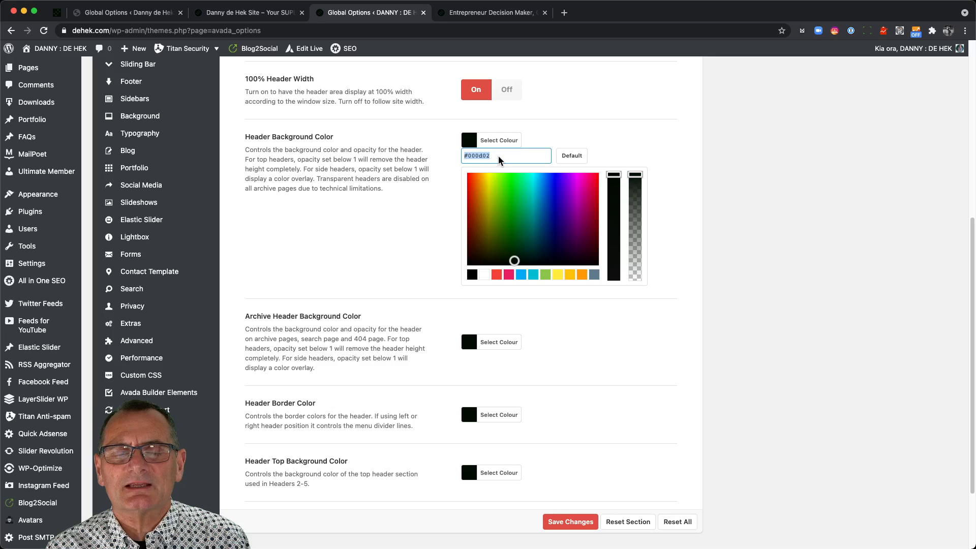
click(500, 159)
click(407, 253)
scroll(406, 251, down, 1)
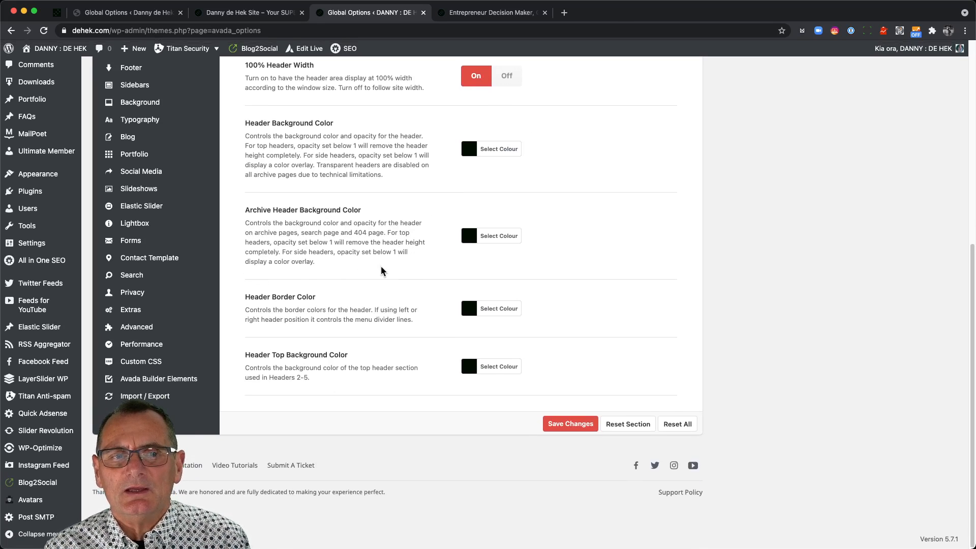
scroll(381, 271, up, 4)
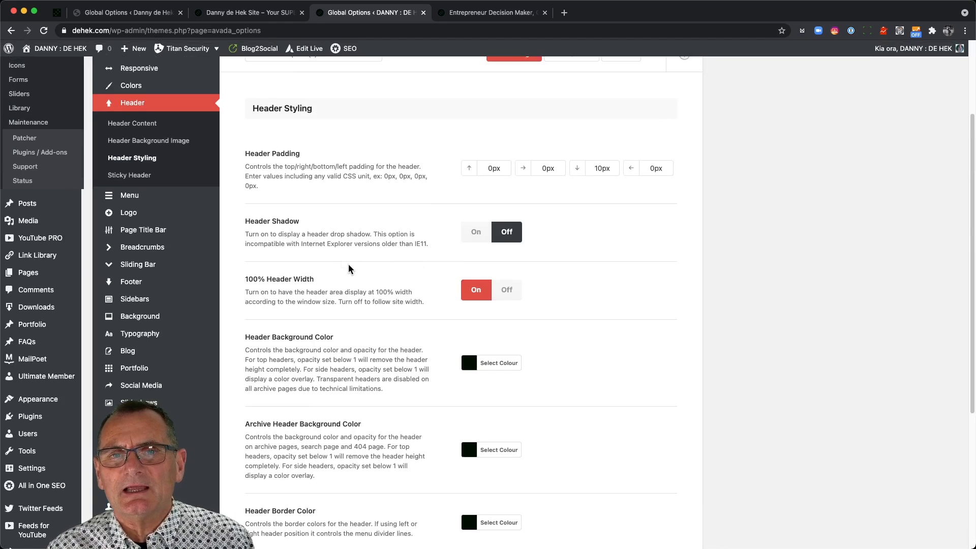
scroll(352, 268, up, 2)
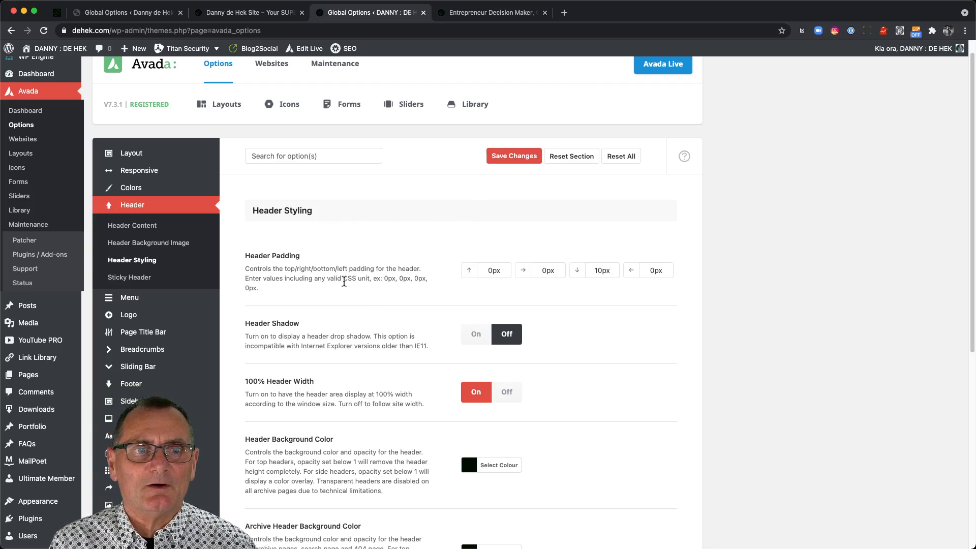
Open the Sticky Header options of the reference site and look over all of their settings.
click(134, 281)
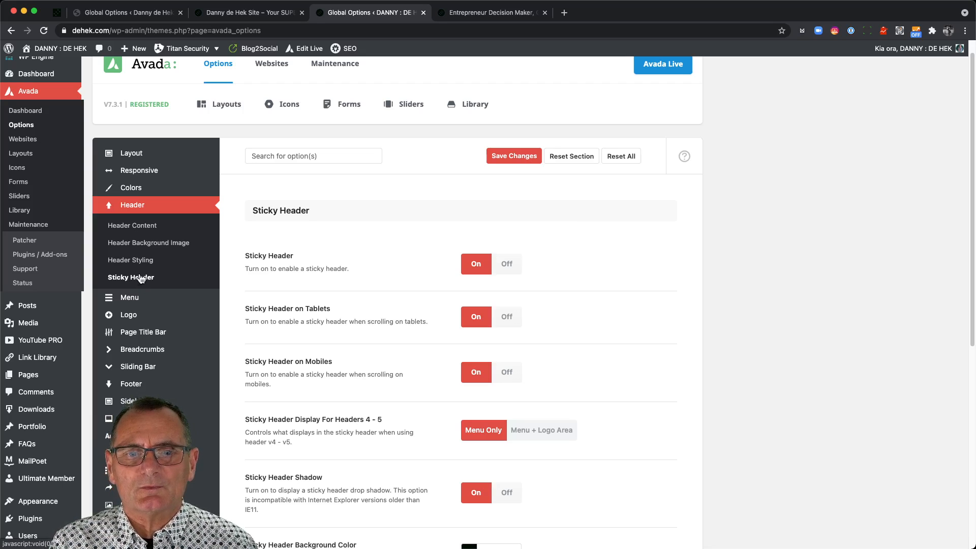
scroll(388, 394, down, 5)
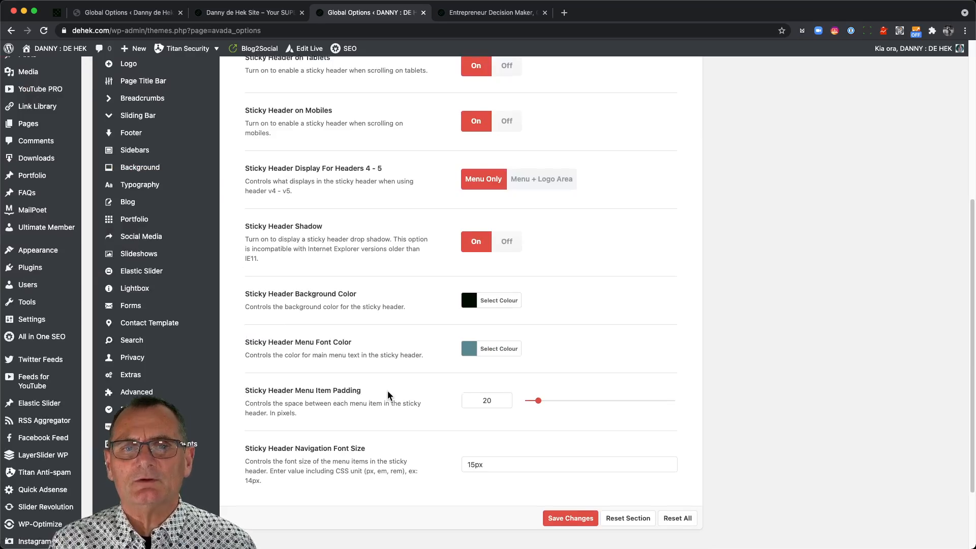
scroll(388, 391, up, 5)
Examine on the live dehek.com home page how the sticky header behaves as the page moves up and down.
click(496, 15)
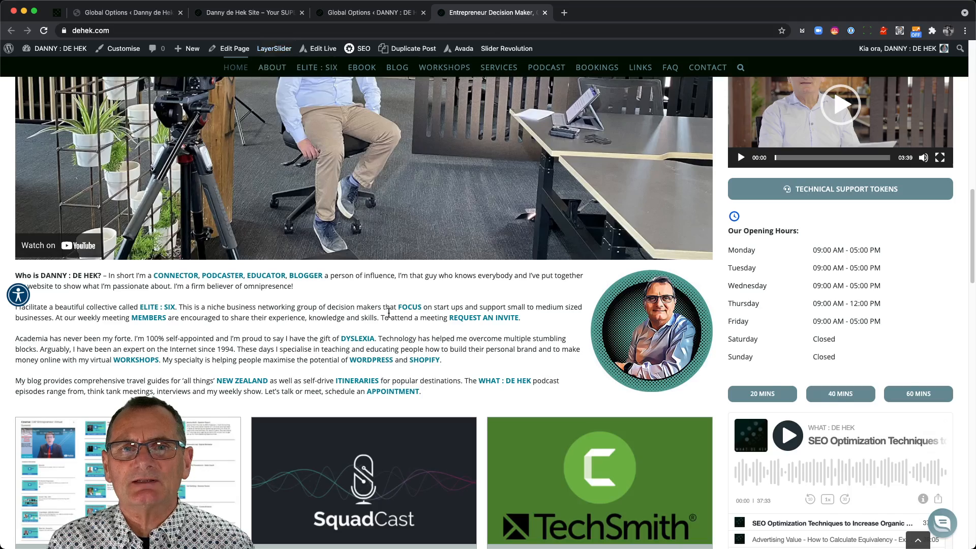
scroll(391, 318, down, 2)
scroll(392, 317, up, 4)
scroll(391, 317, up, 10)
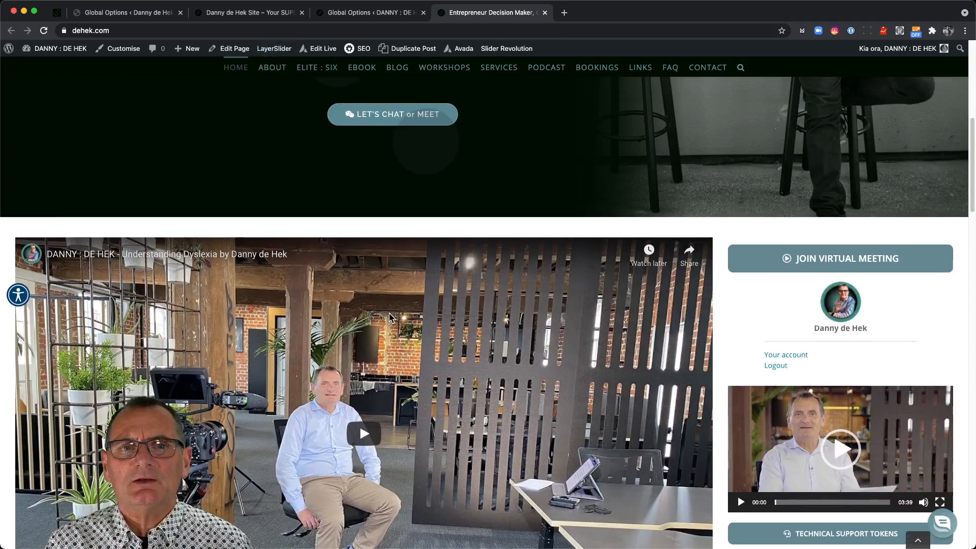
scroll(392, 326, down, 2)
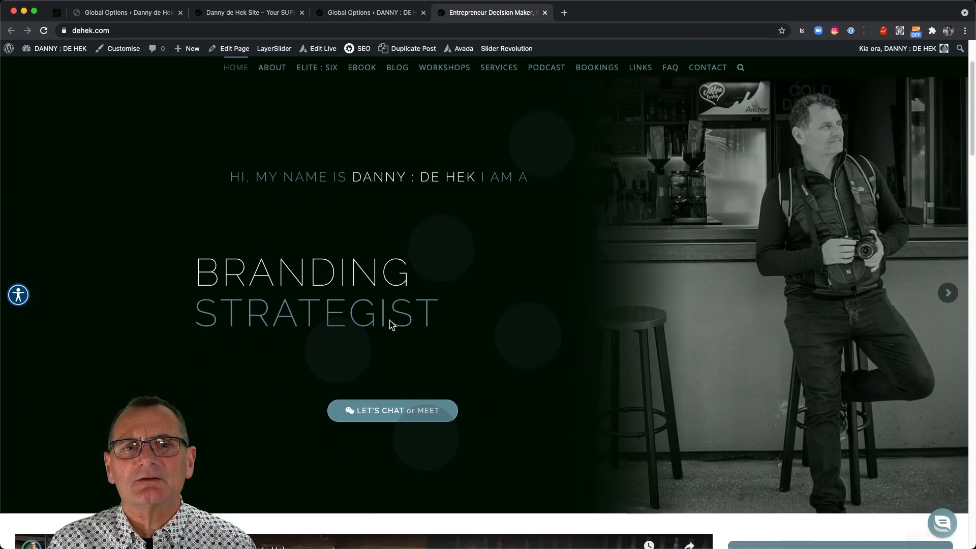
scroll(392, 325, down, 3)
scroll(392, 325, down, 5)
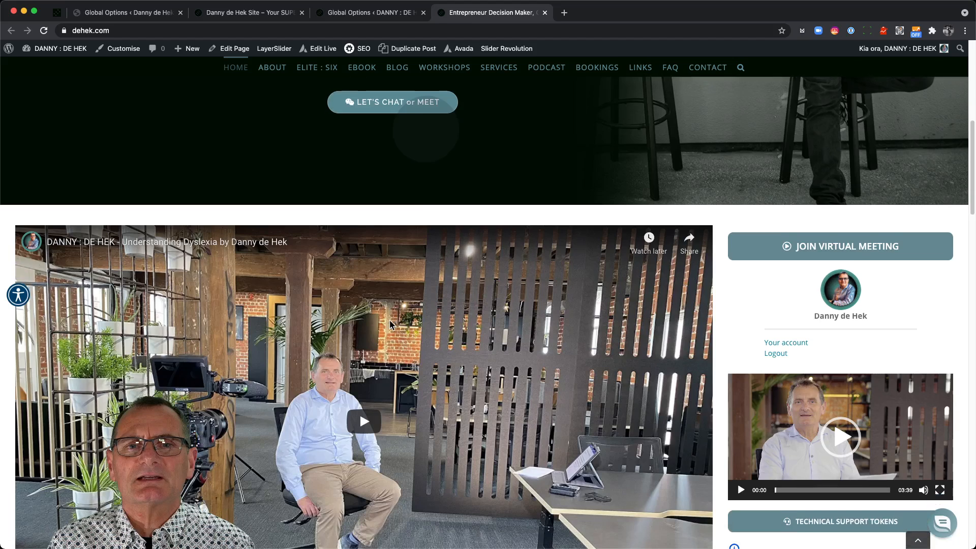
Review the Sticky Header tablet, mobile, display and shadow options, plus its color, padding and font size settings.
click(388, 17)
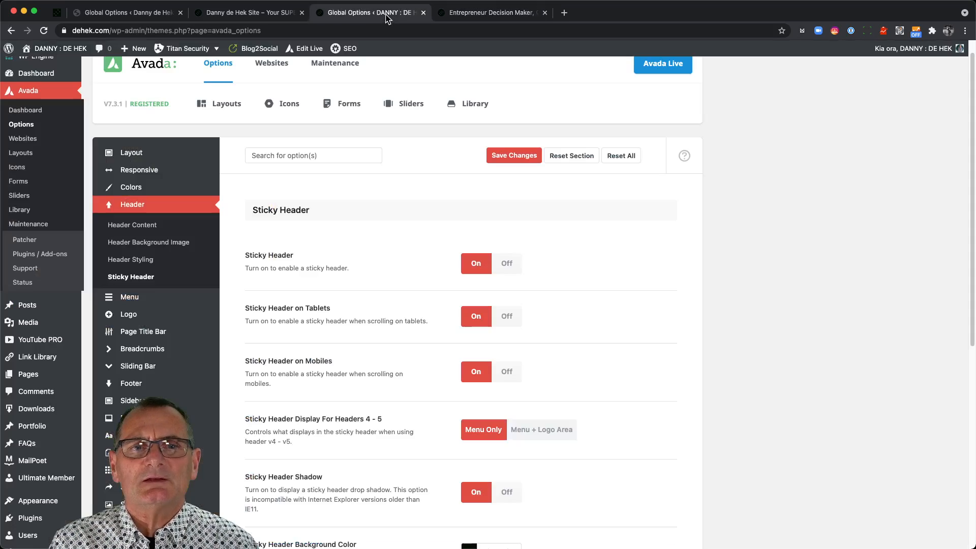
scroll(376, 386, down, 3)
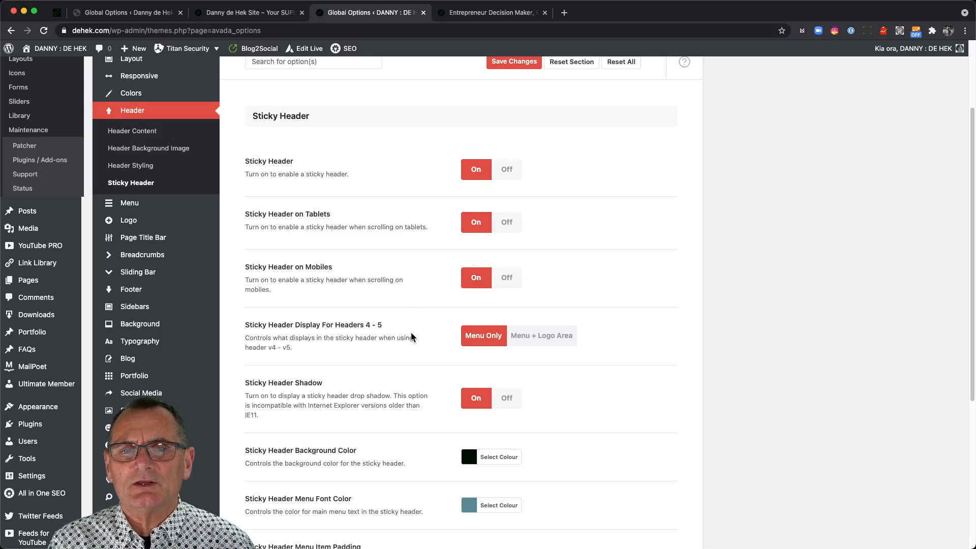
scroll(411, 337, down, 5)
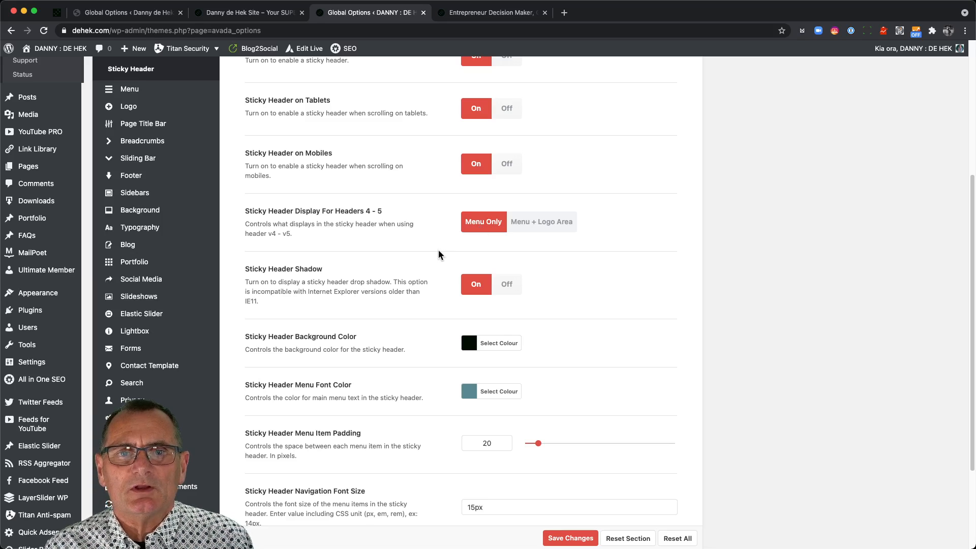
scroll(438, 255, down, 5)
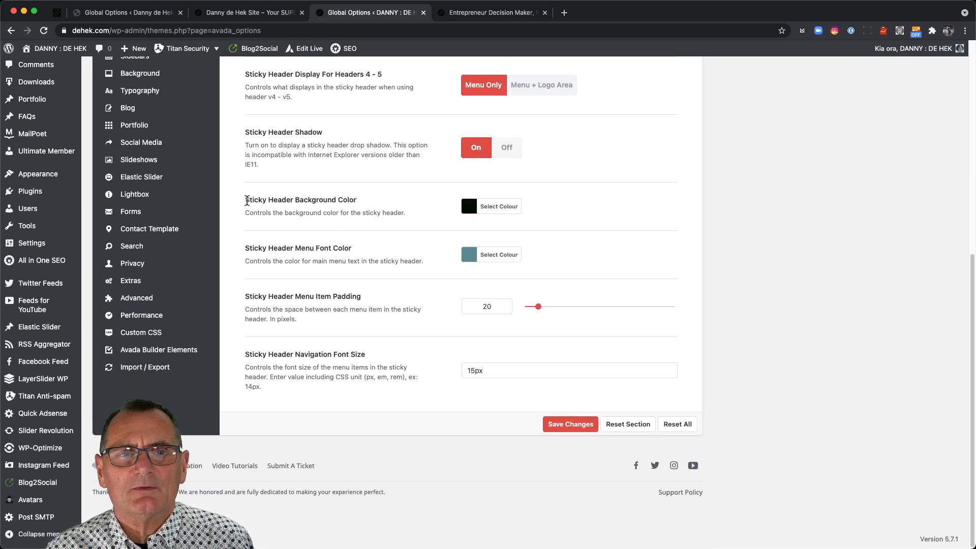
Compare the Sticky Header background and menu font color settings with the sticky menu on the live home page.
click(476, 13)
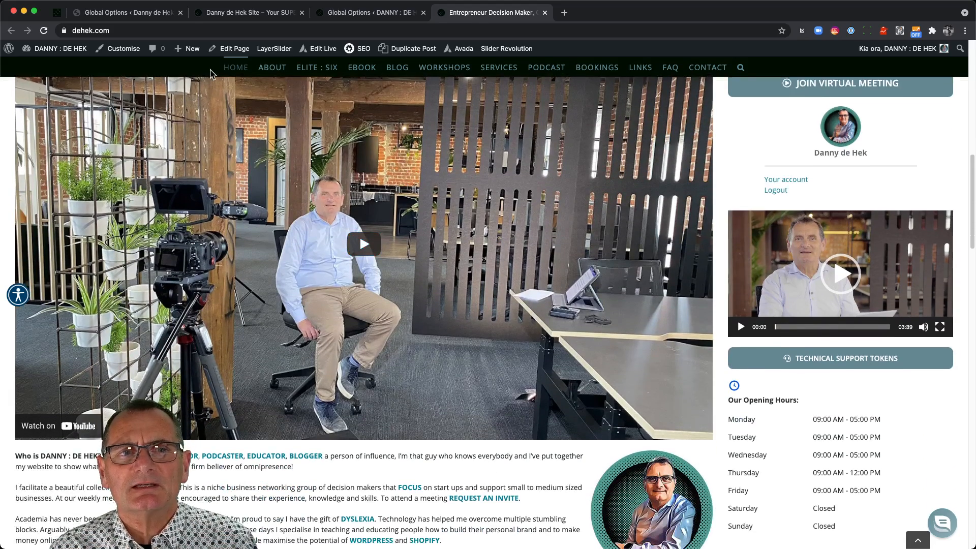
click(384, 13)
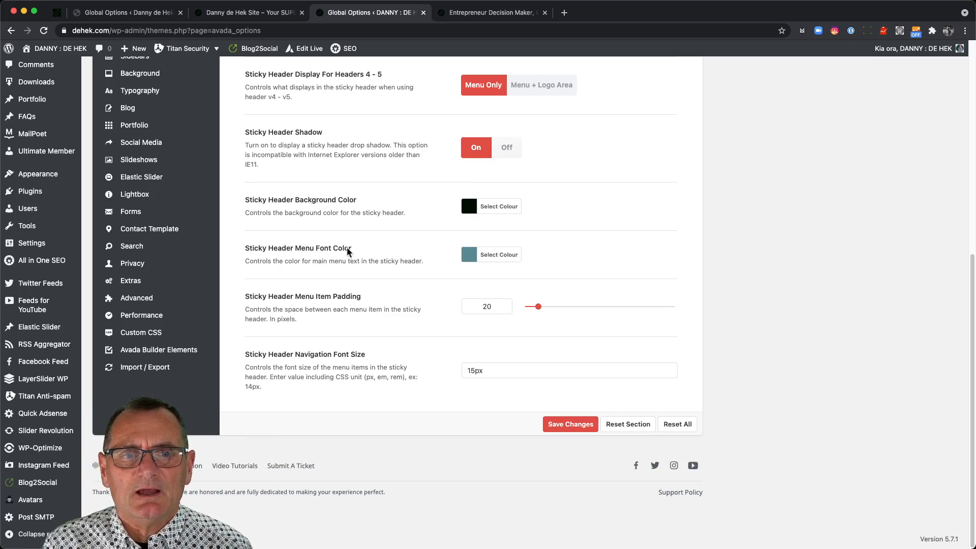
click(460, 12)
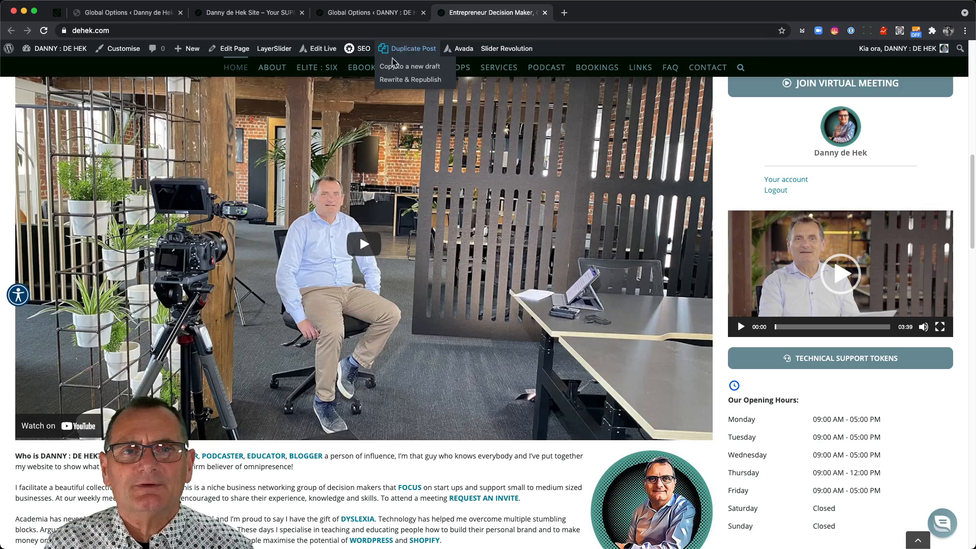
mouse_move(314, 71)
click(371, 13)
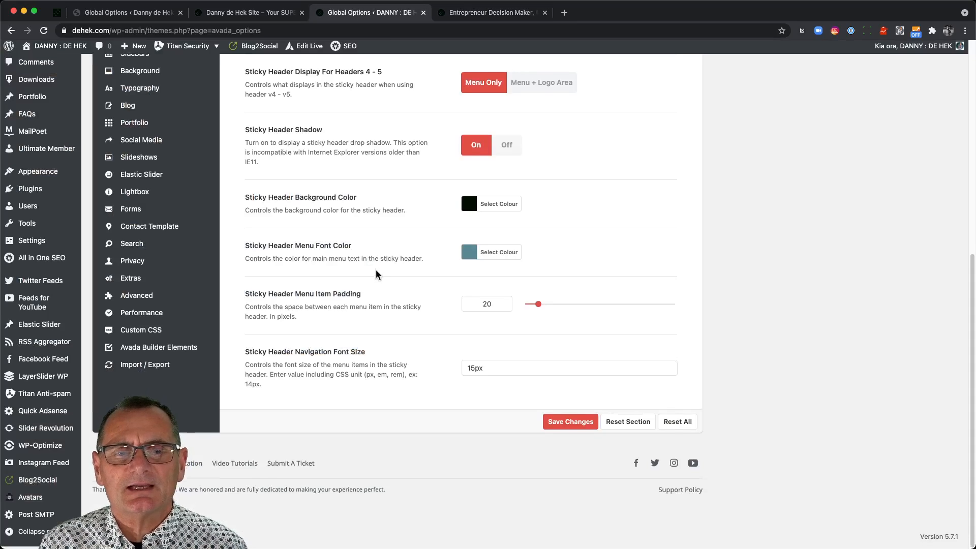
Open the Main Menu options and check the Main Menu Height value.
scroll(376, 270, up, 5)
scroll(376, 275, up, 5)
mouse_move(131, 319)
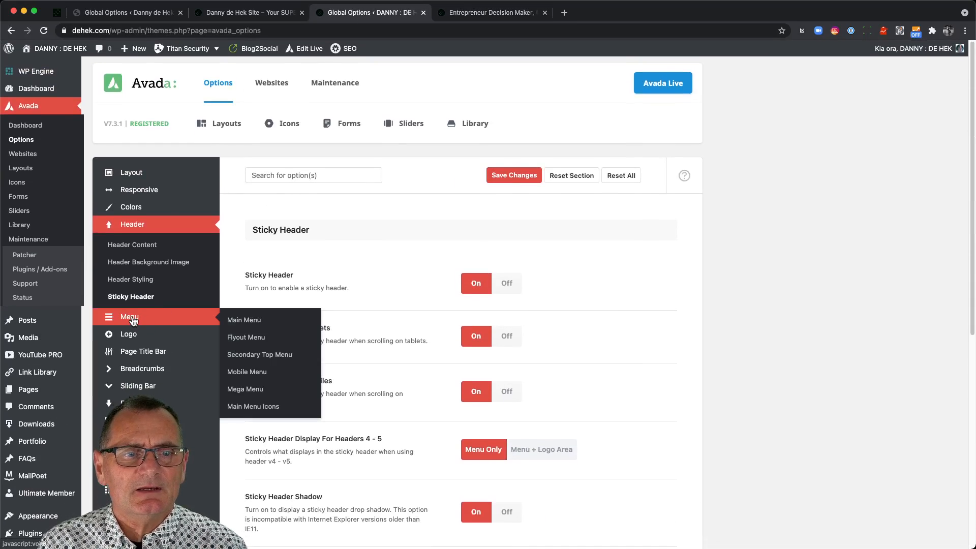
click(133, 320)
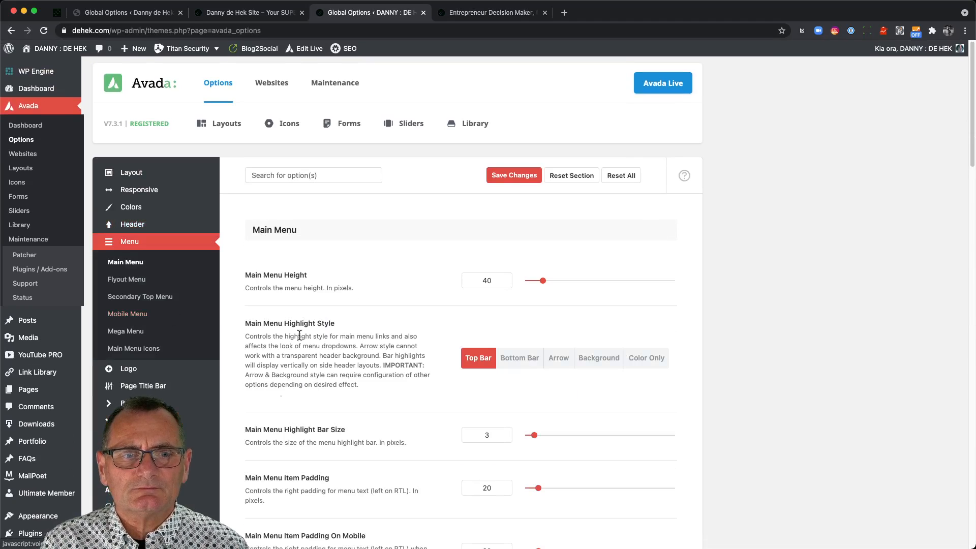
scroll(383, 411, down, 2)
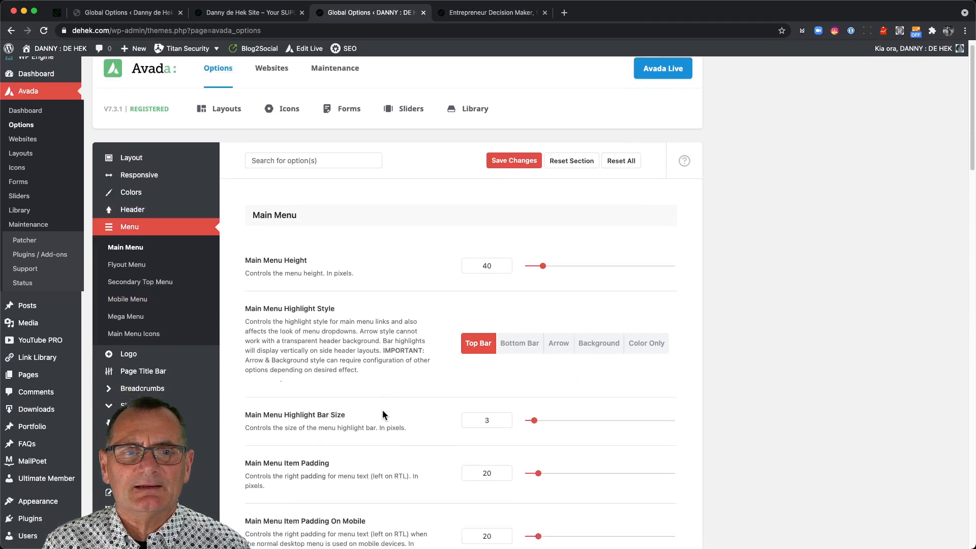
click(487, 176)
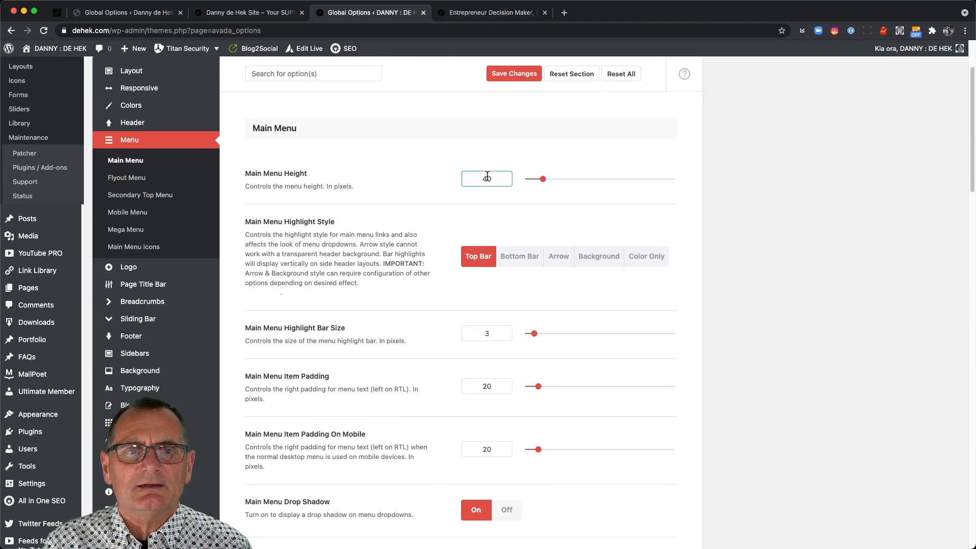
Examine the main menu's height and highlight bar in the full header of the live home page.
click(491, 12)
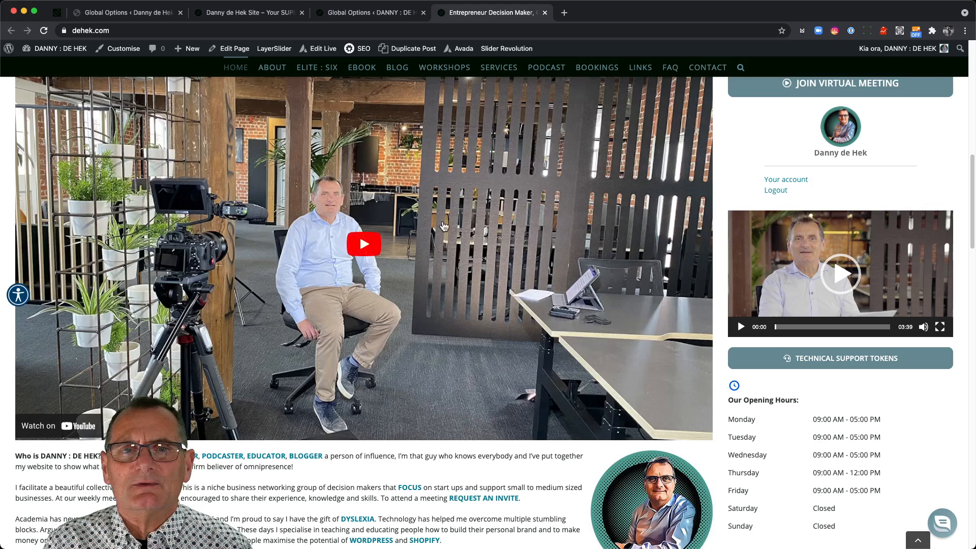
scroll(445, 226, up, 5)
scroll(443, 226, up, 6)
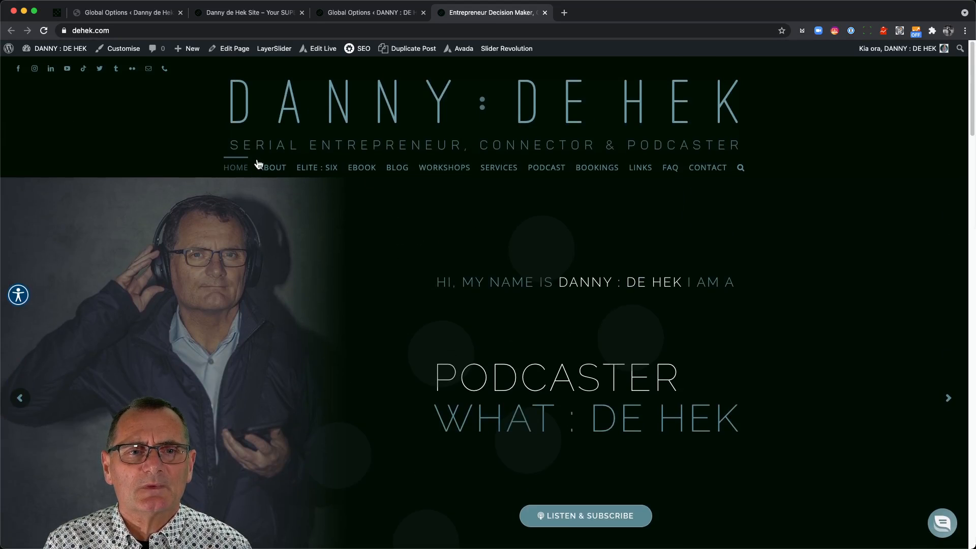
Check the Main Menu Highlight Bar Size, Item Padding and Item Padding On Mobile values in the reference options.
click(348, 20)
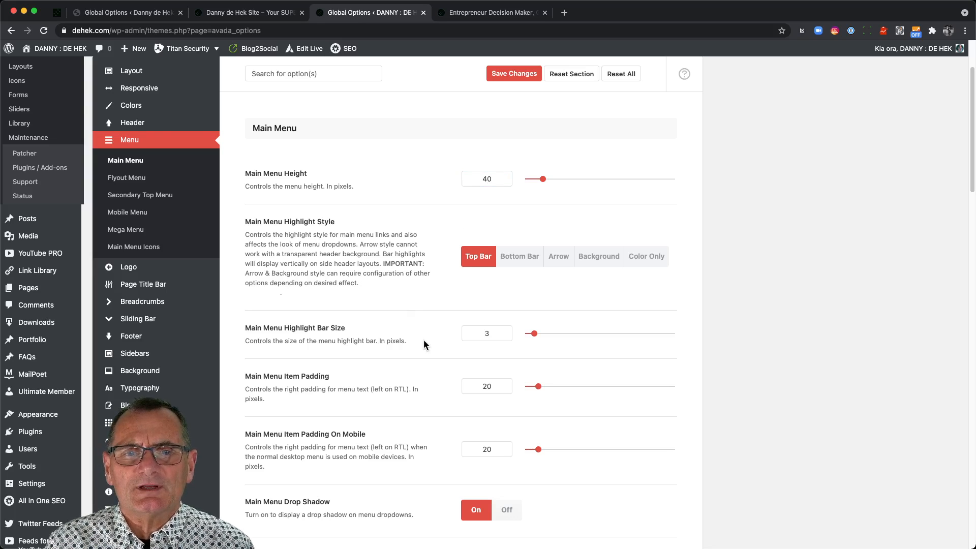
scroll(423, 339, down, 5)
click(468, 152)
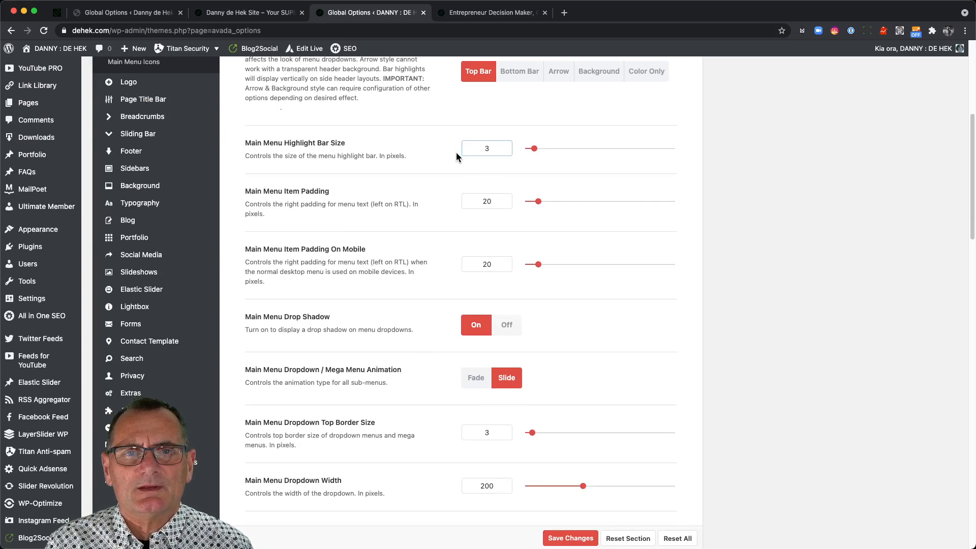
click(456, 151)
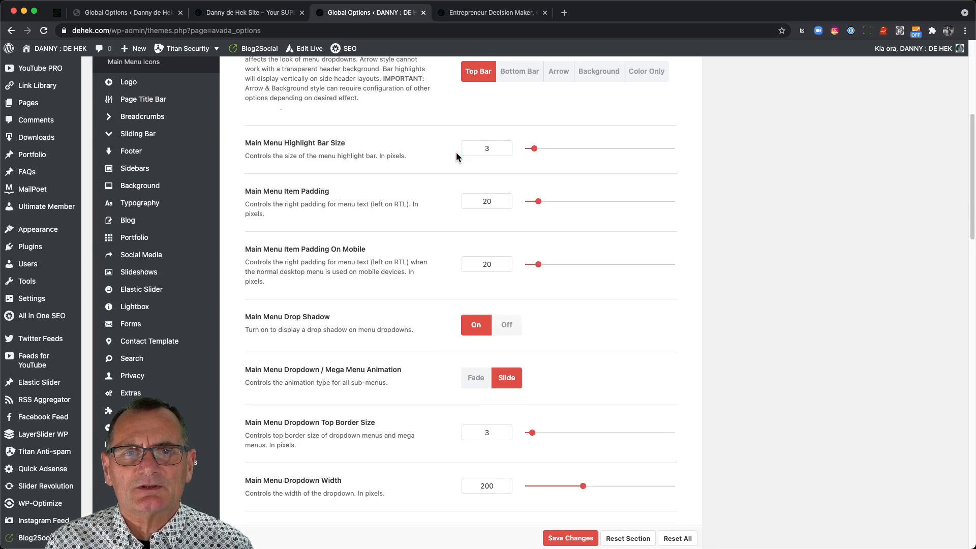
click(483, 148)
click(502, 203)
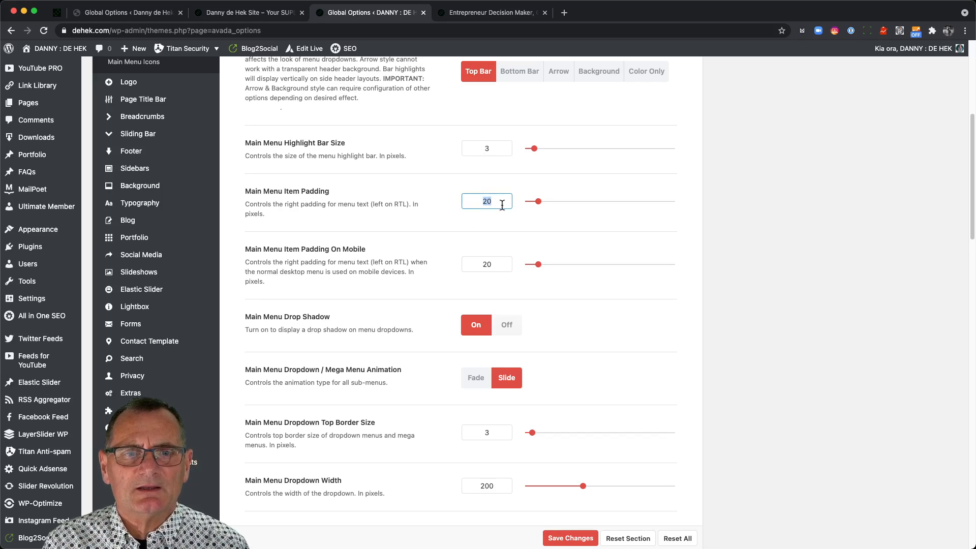
click(497, 264)
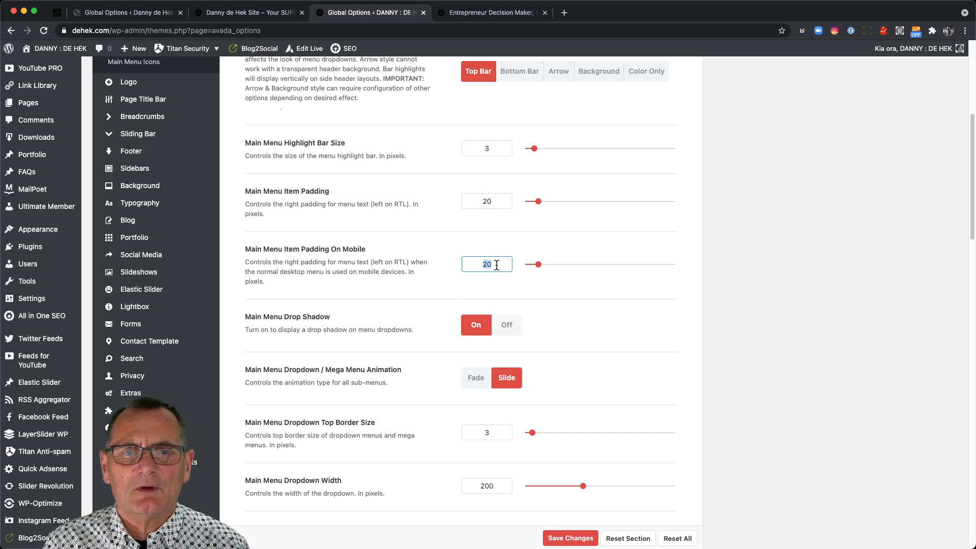
click(441, 293)
Review the main menu's drop shadow, dropdown, search icon, search layout, circle border and highlight label radius settings.
scroll(439, 293, down, 5)
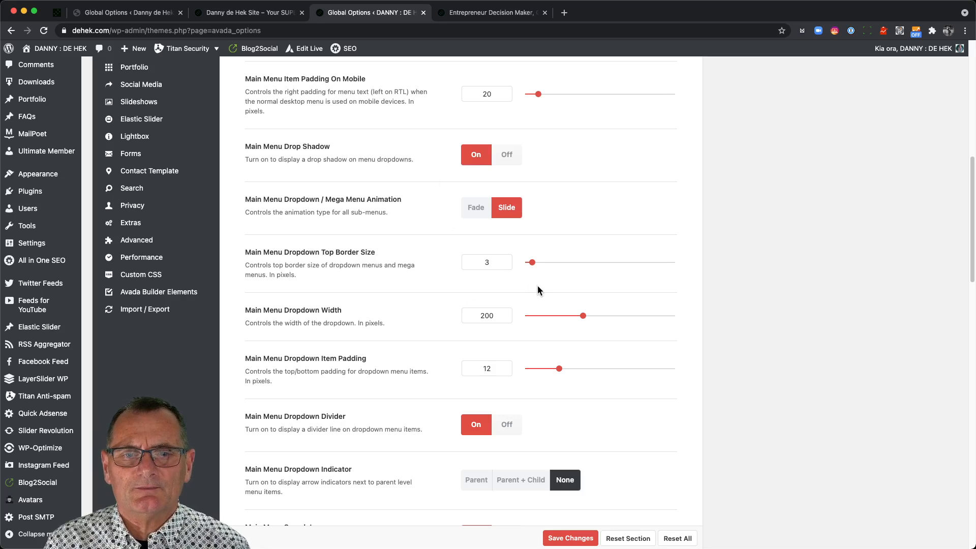
scroll(538, 286, down, 1)
scroll(538, 285, down, 3)
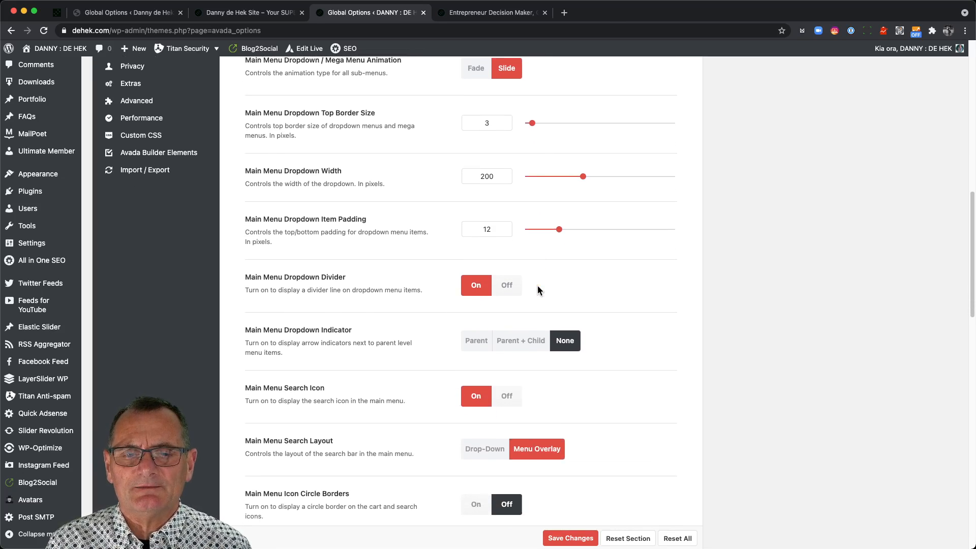
scroll(642, 385, down, 1)
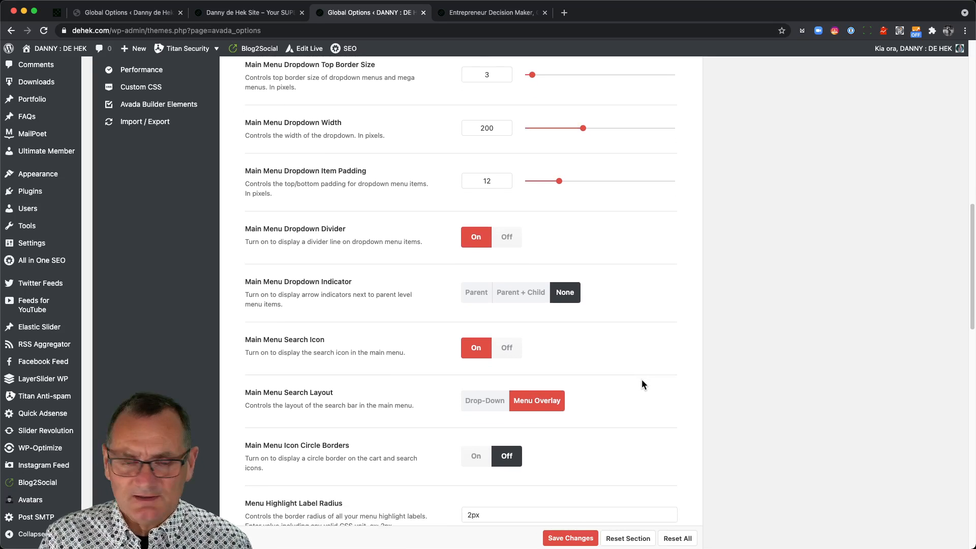
scroll(641, 385, down, 2)
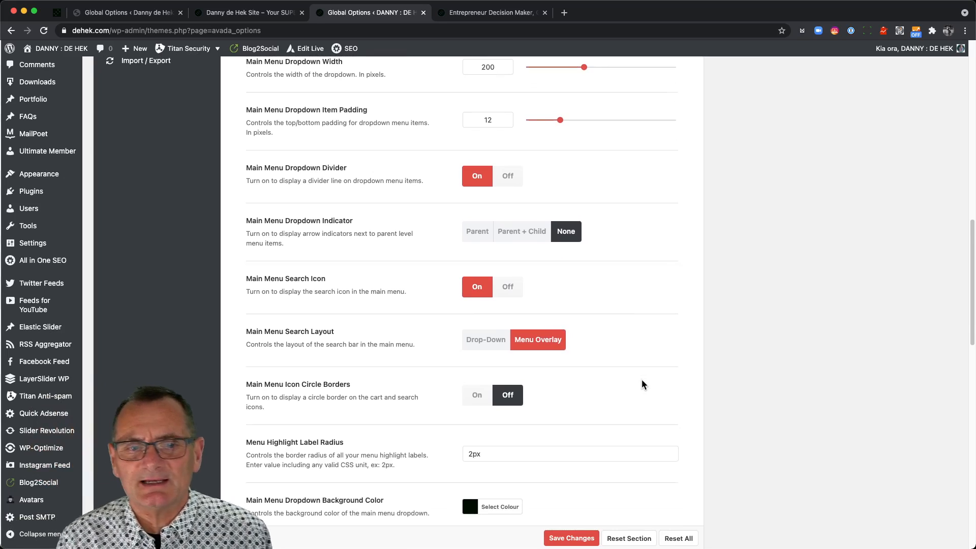
scroll(642, 384, down, 2)
click(642, 385)
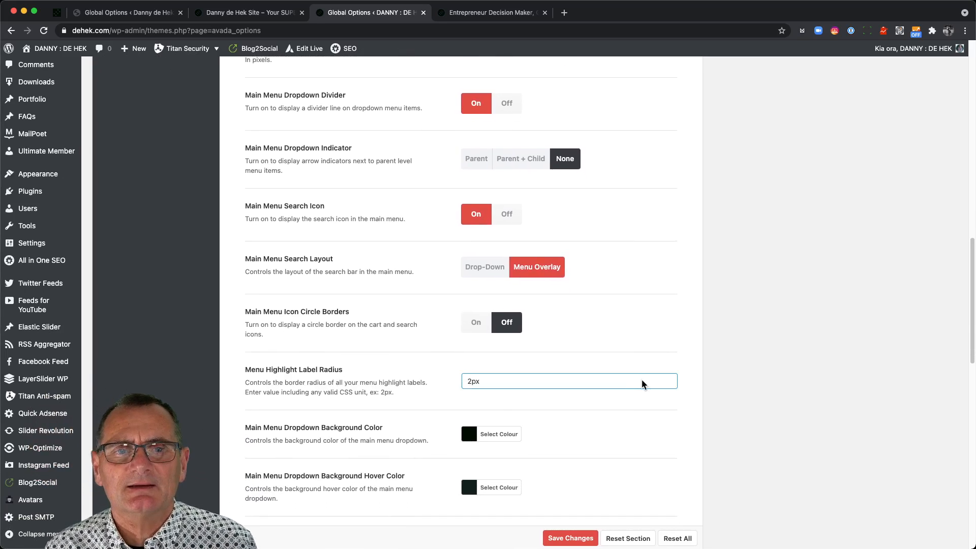
scroll(642, 384, down, 3)
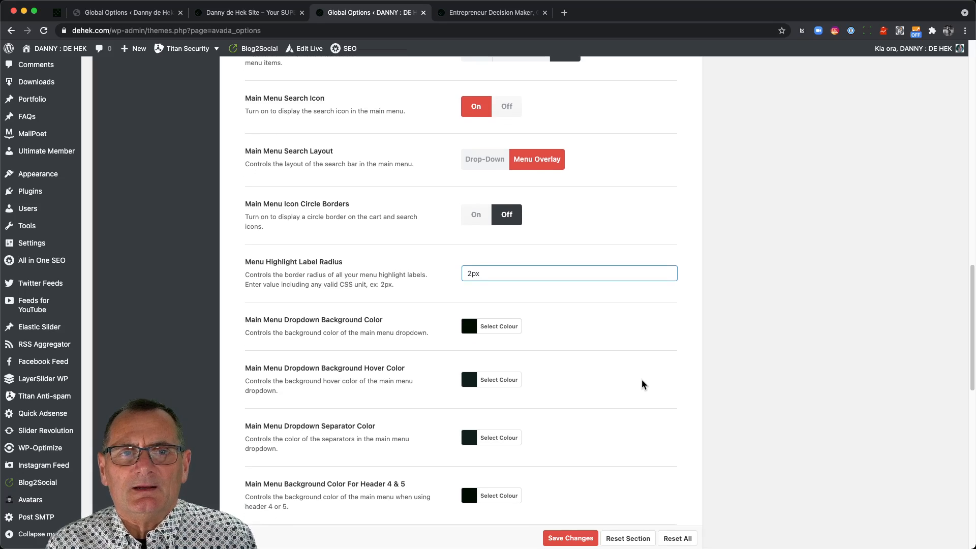
click(642, 385)
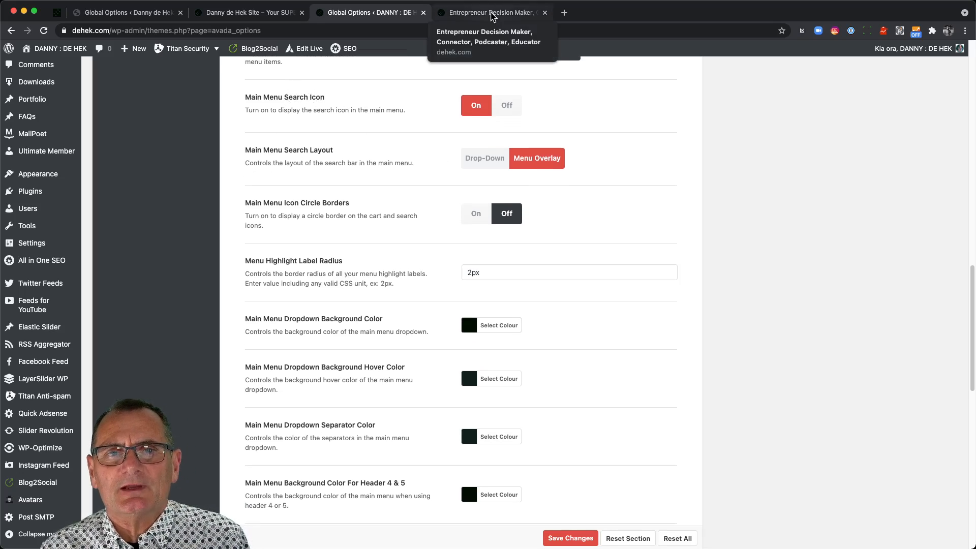
Check the menu's search icon on the live home page and review the Main Menu dropdown color options.
click(492, 12)
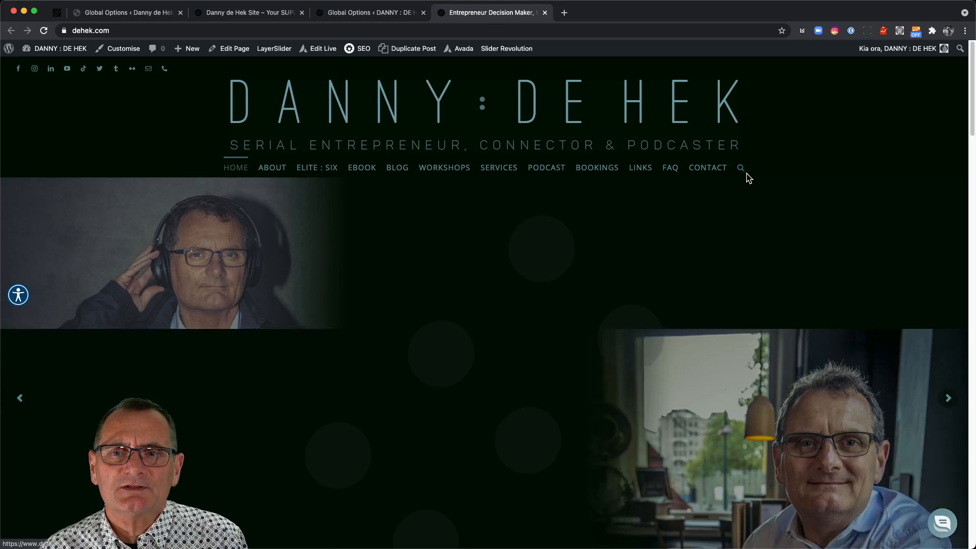
click(360, 14)
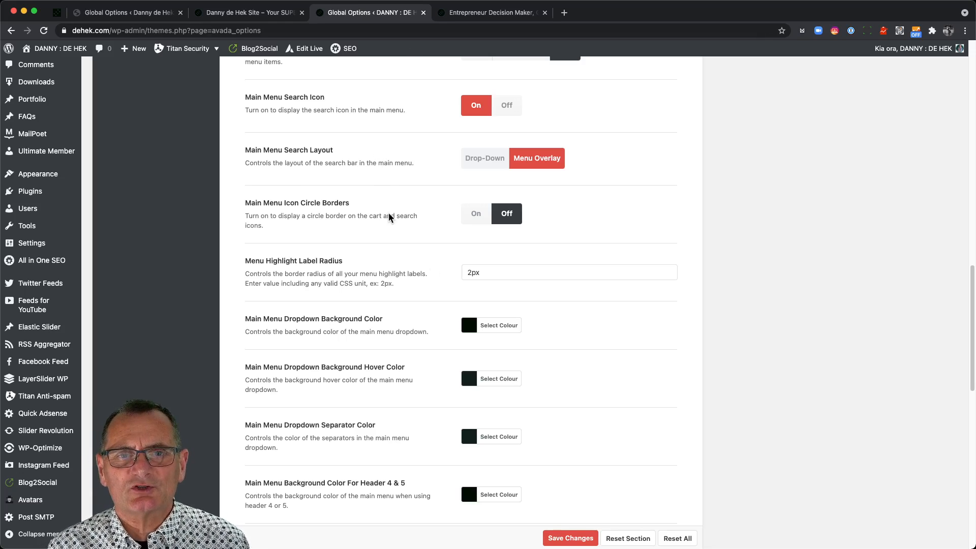
scroll(413, 308, down, 3)
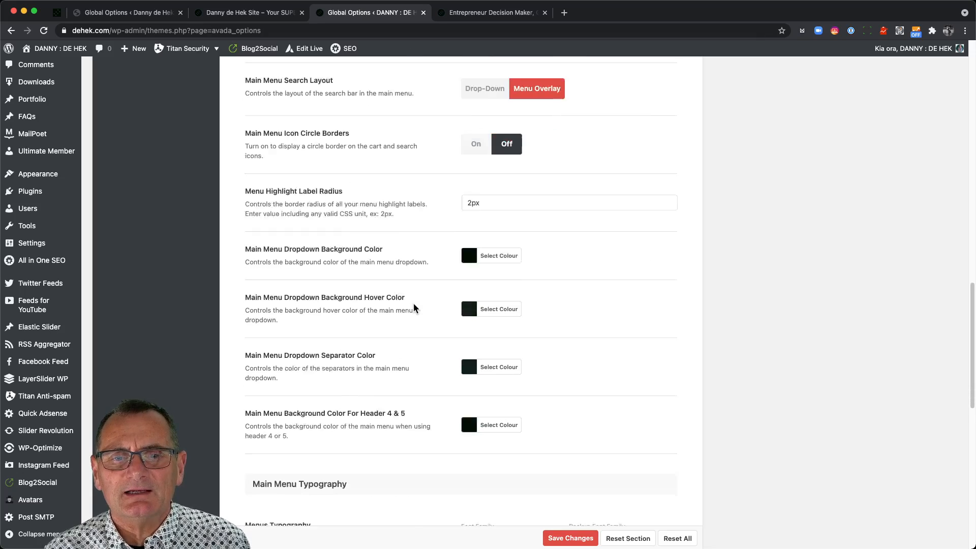
Check the color codes of the Main Menu Dropdown Separator, Background Hover and Background Color options.
scroll(413, 308, down, 3)
scroll(414, 308, down, 3)
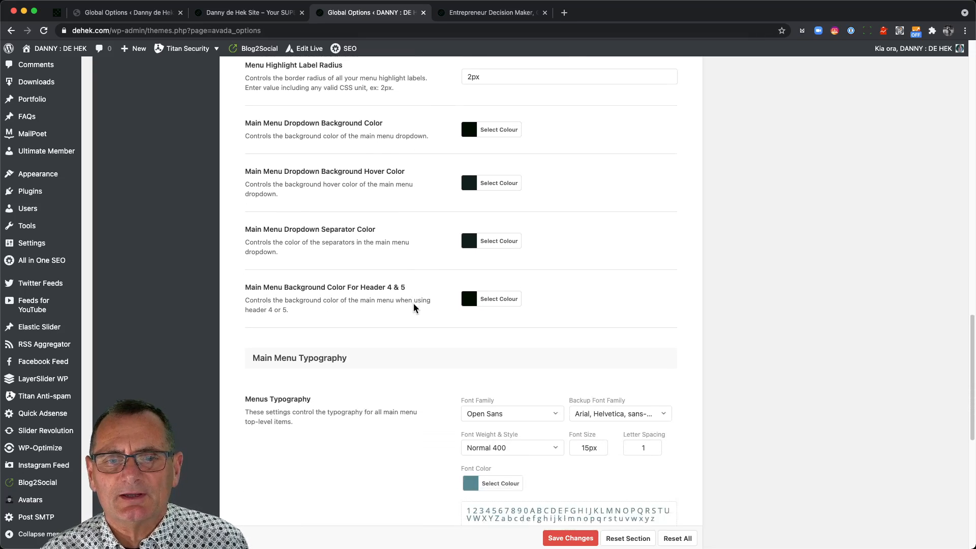
scroll(414, 305, down, 10)
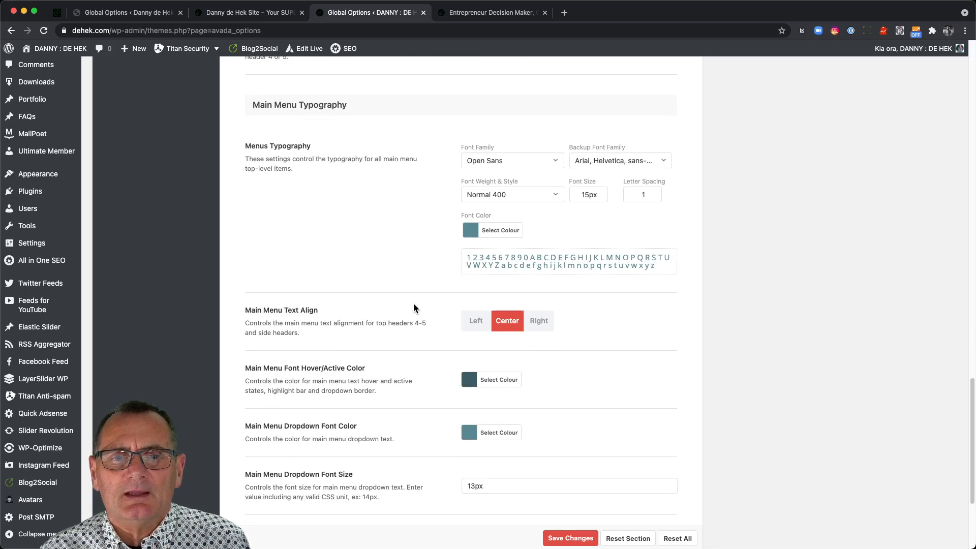
scroll(415, 308, up, 9)
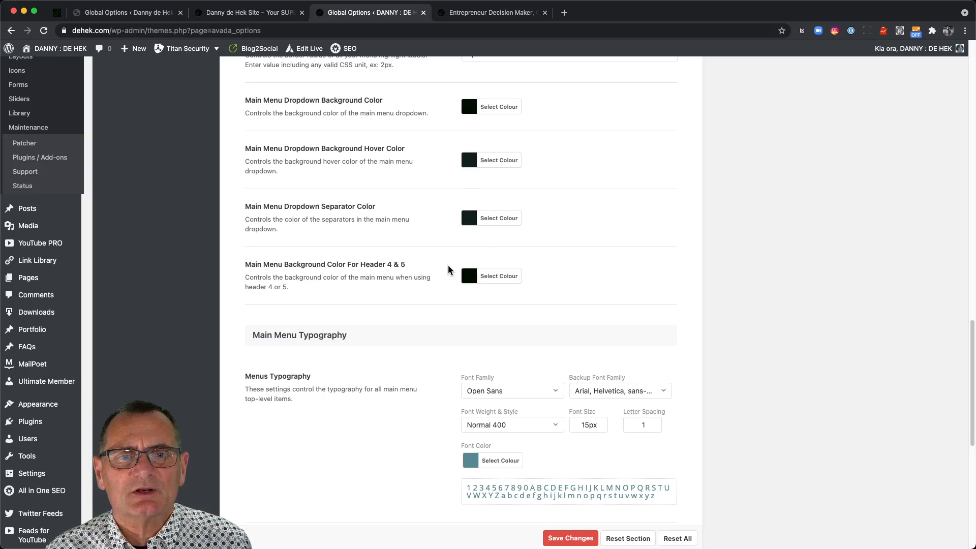
click(469, 217)
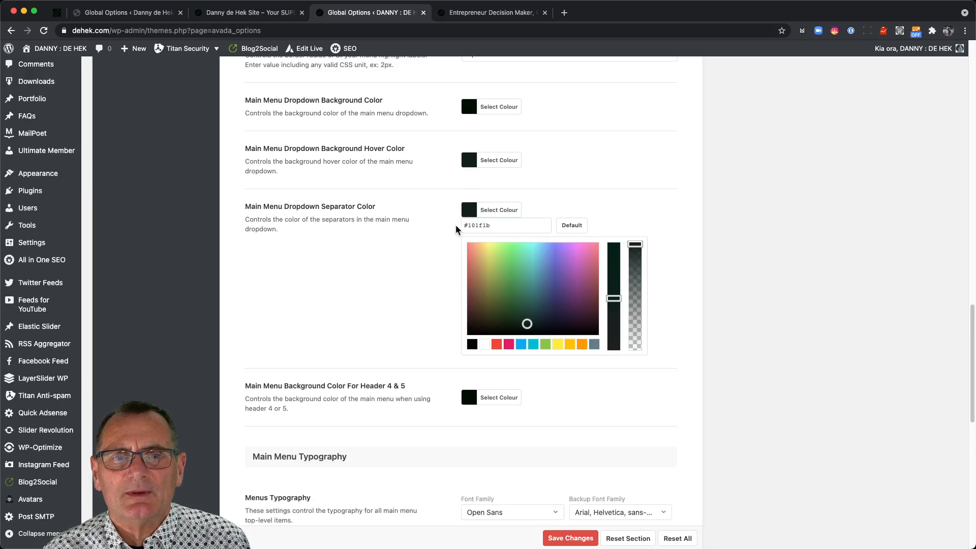
click(469, 161)
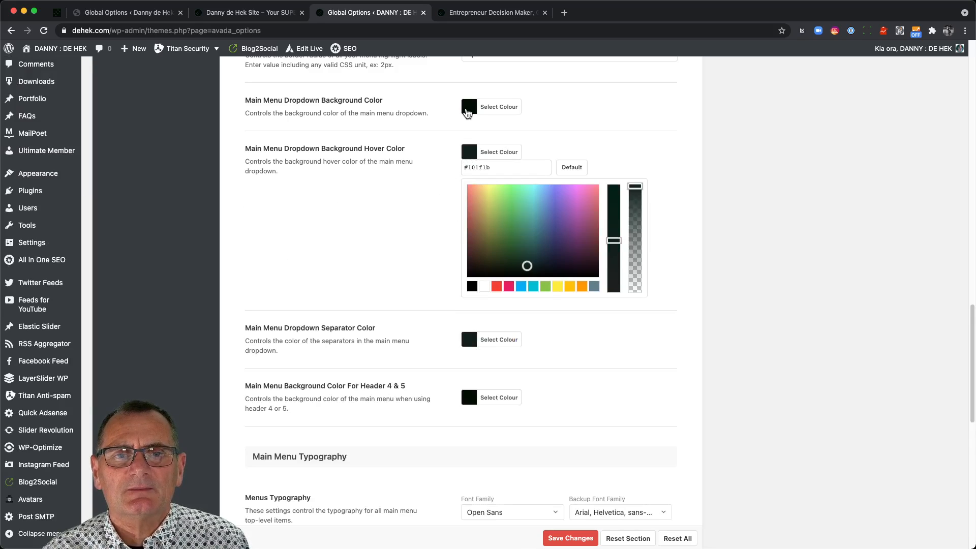
click(469, 112)
click(441, 252)
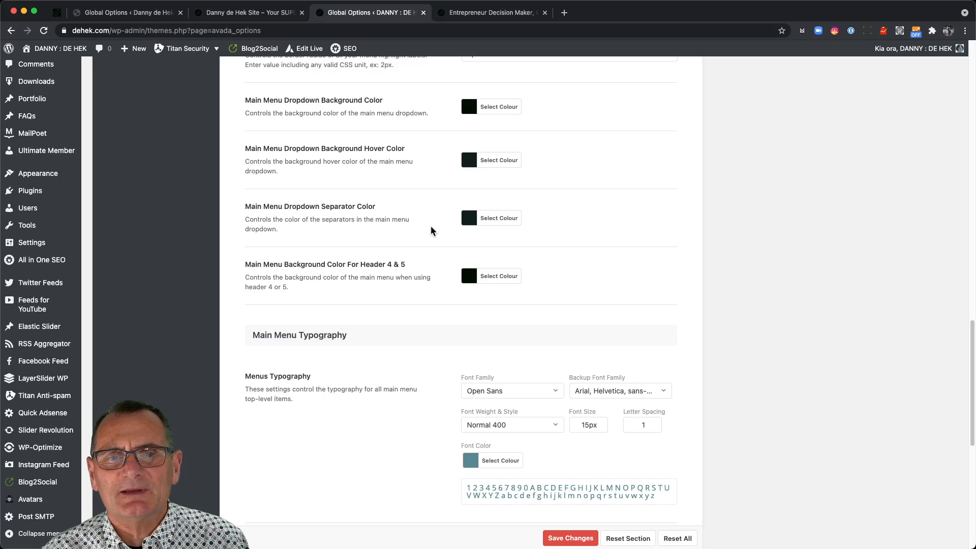
Review the Menus Typography settings for the main menu, including the backup font family choices.
scroll(433, 267, down, 10)
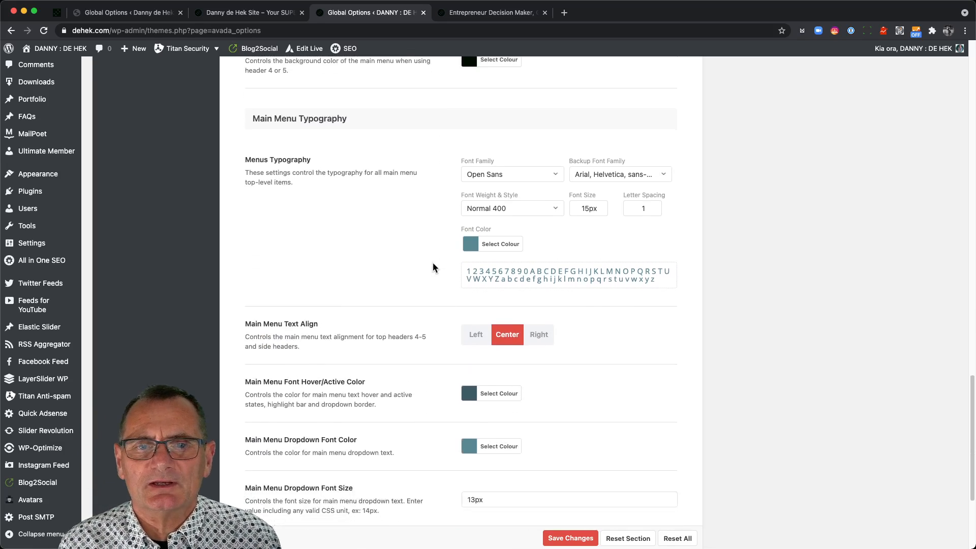
scroll(432, 262, down, 2)
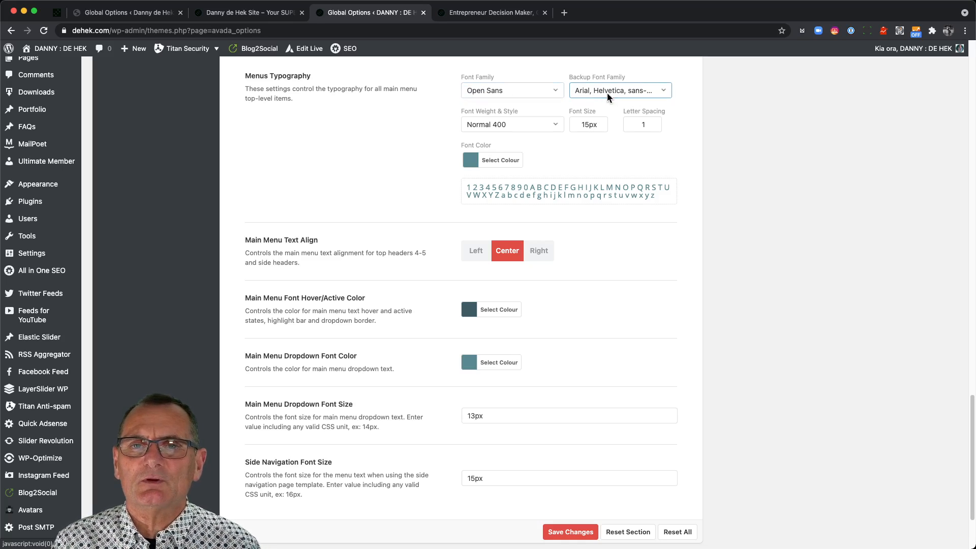
click(665, 94)
click(665, 94)
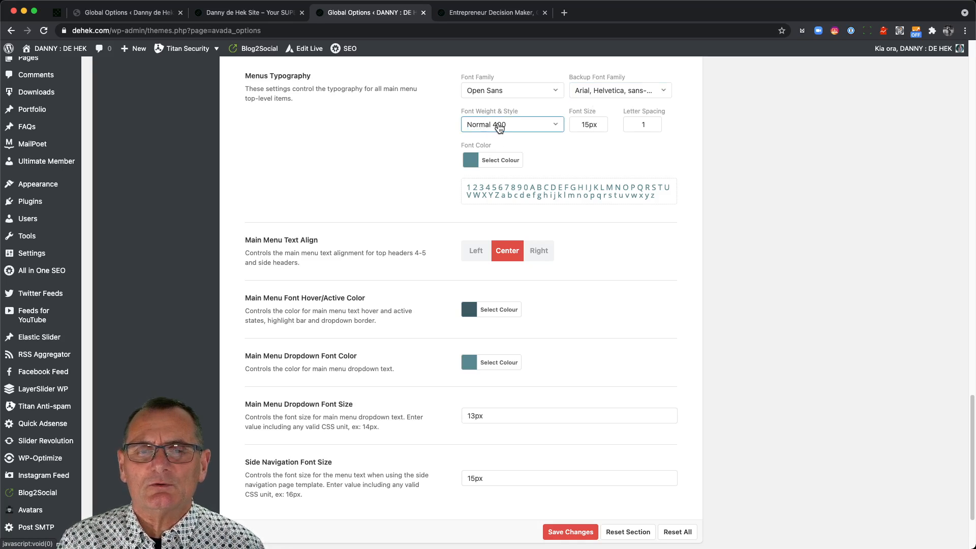
Preview the Semi-Bold 600 and Semi-Bold 600 Italic weights in Menus Typography, and restore Normal 400.
click(511, 126)
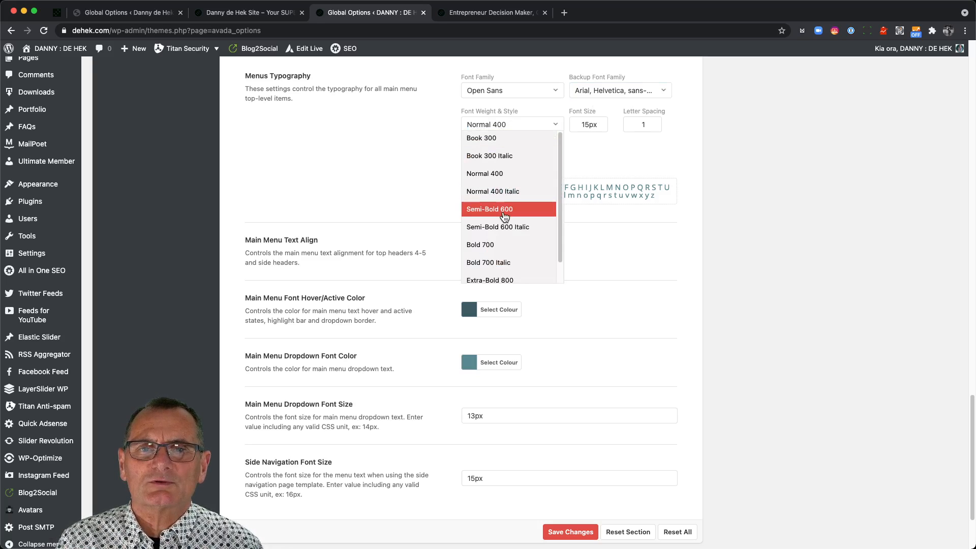
click(503, 212)
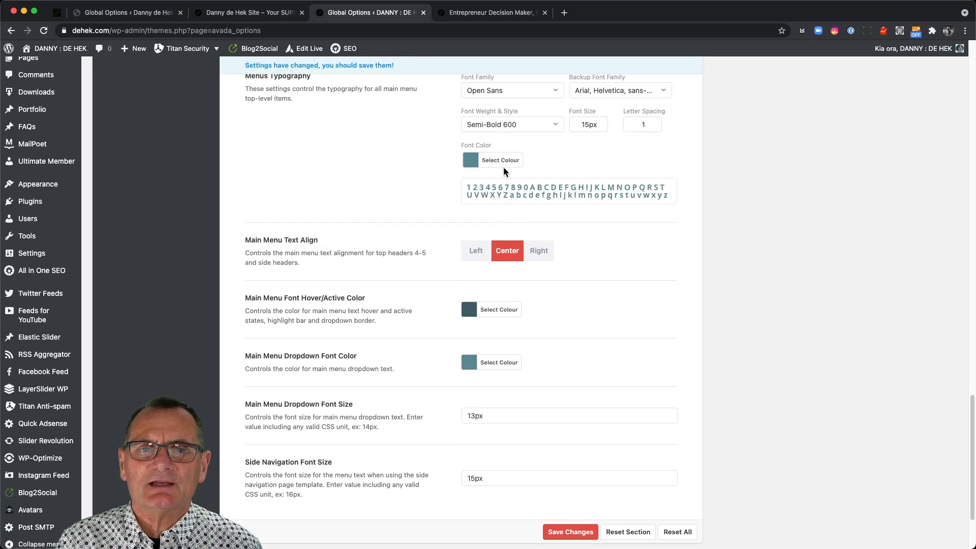
click(512, 126)
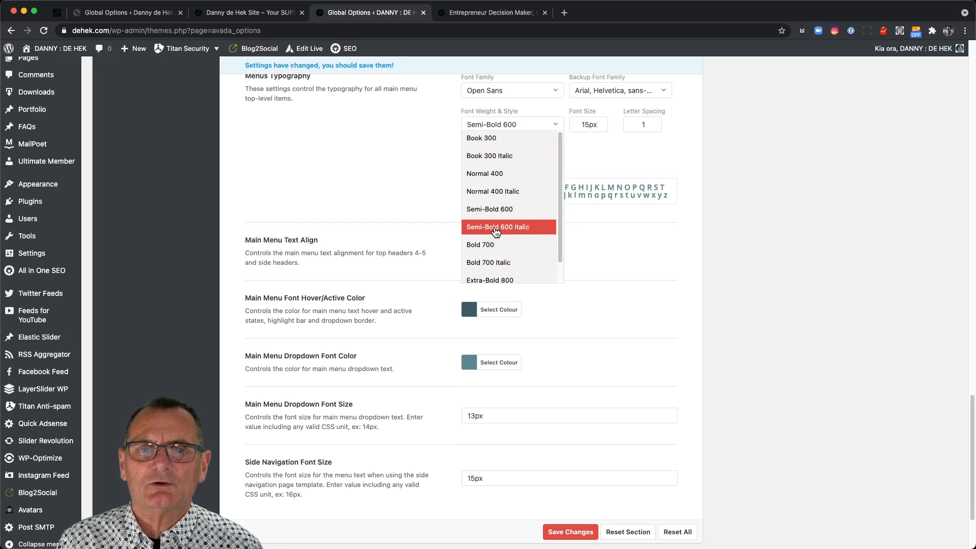
click(496, 226)
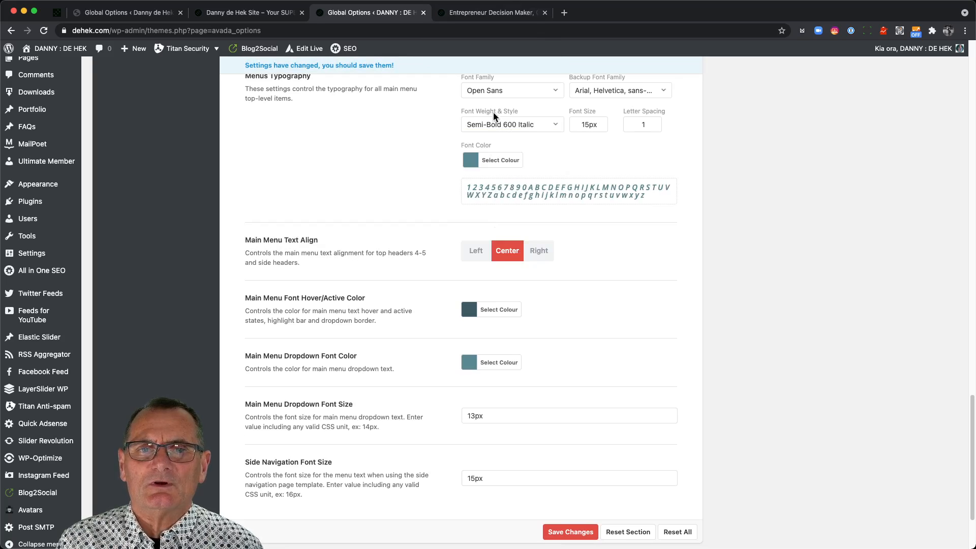
click(493, 126)
click(489, 173)
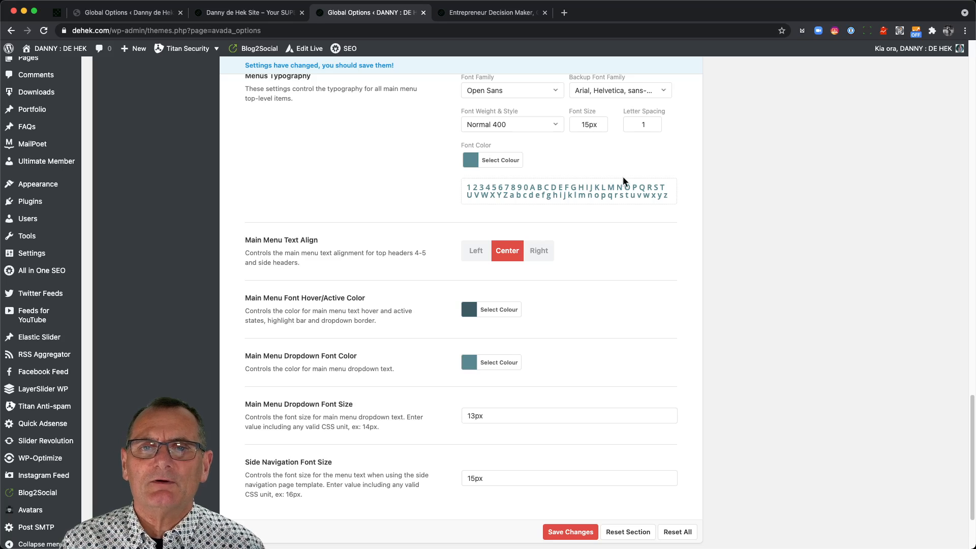
Check the Menus Typography font size, Main Menu Dropdown Font Size and Side Navigation Font Size values.
scroll(611, 152, up, 1)
click(584, 154)
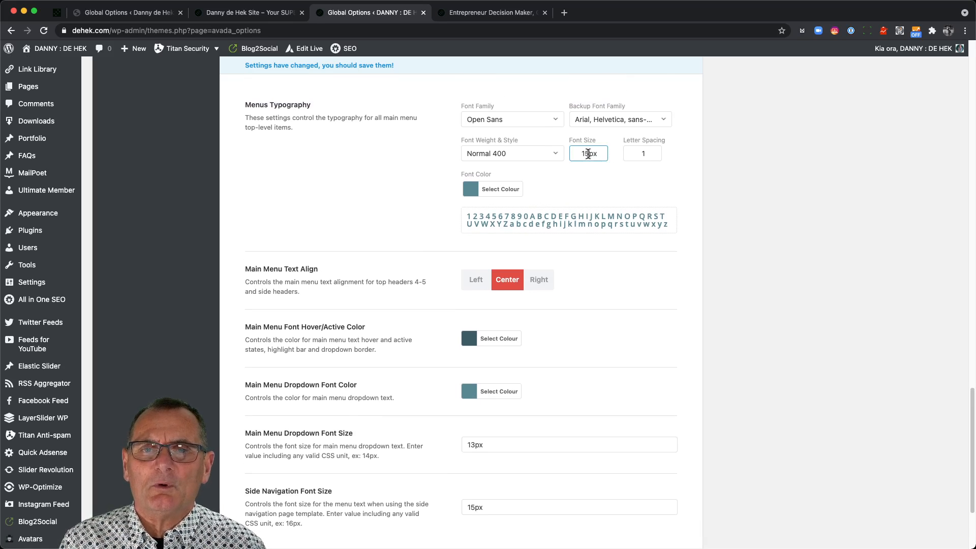
double_click(588, 154)
click(396, 227)
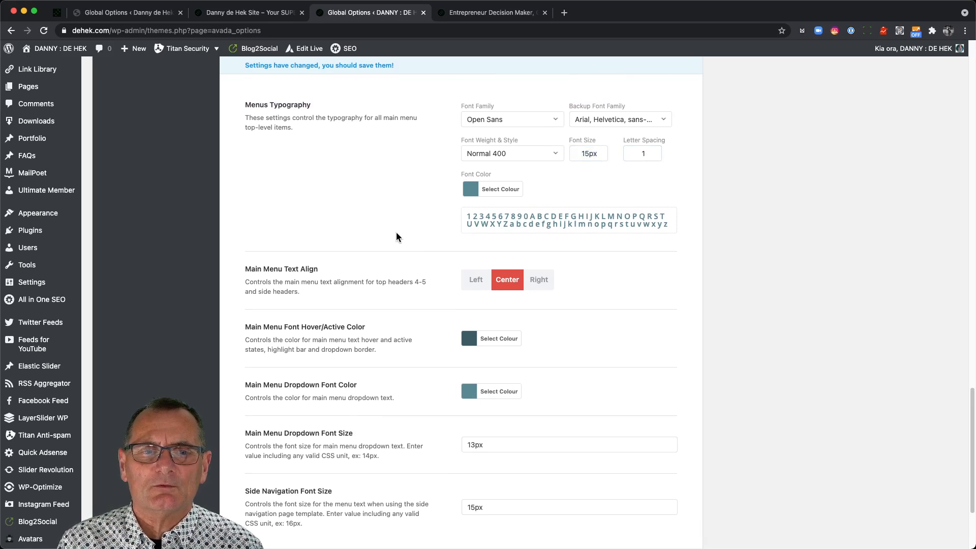
scroll(422, 372, down, 5)
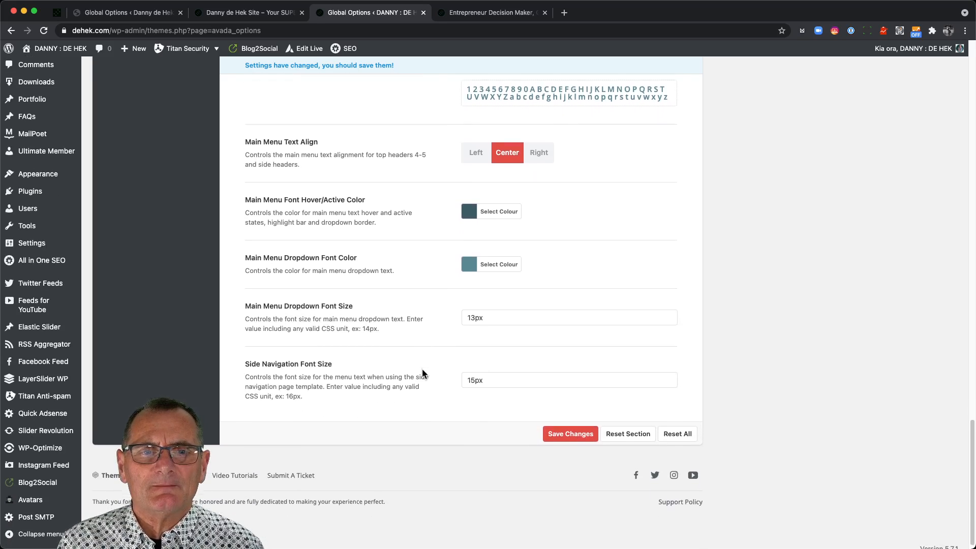
scroll(422, 370, down, 1)
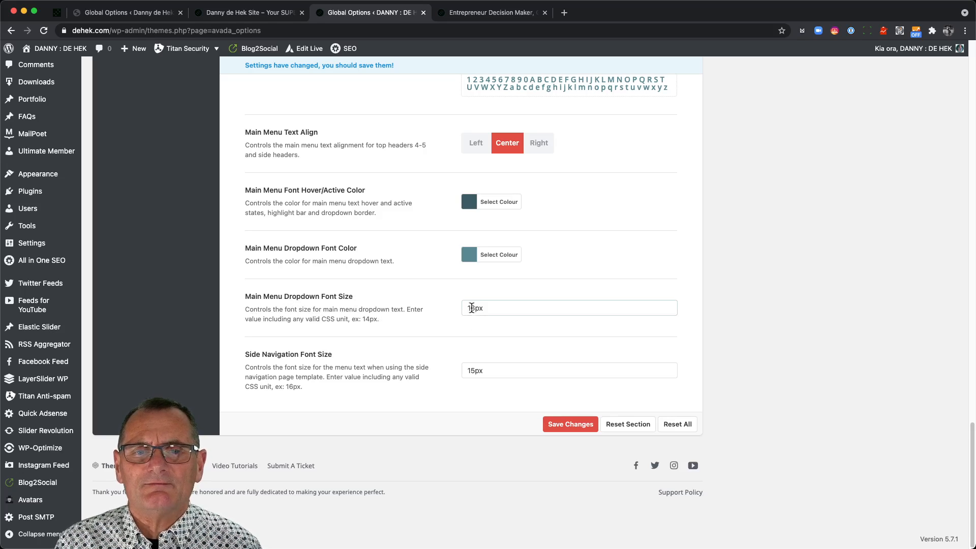
click(470, 308)
double_click(470, 307)
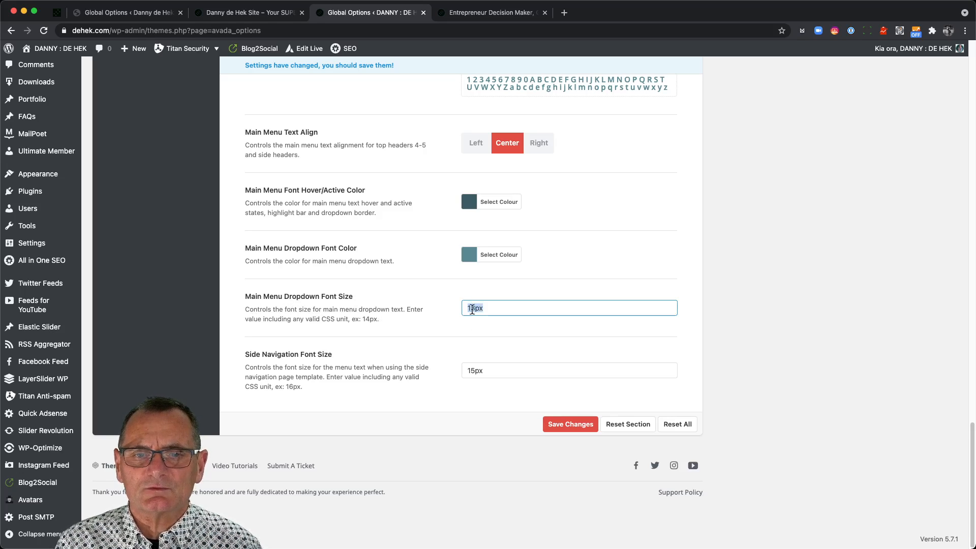
double_click(487, 370)
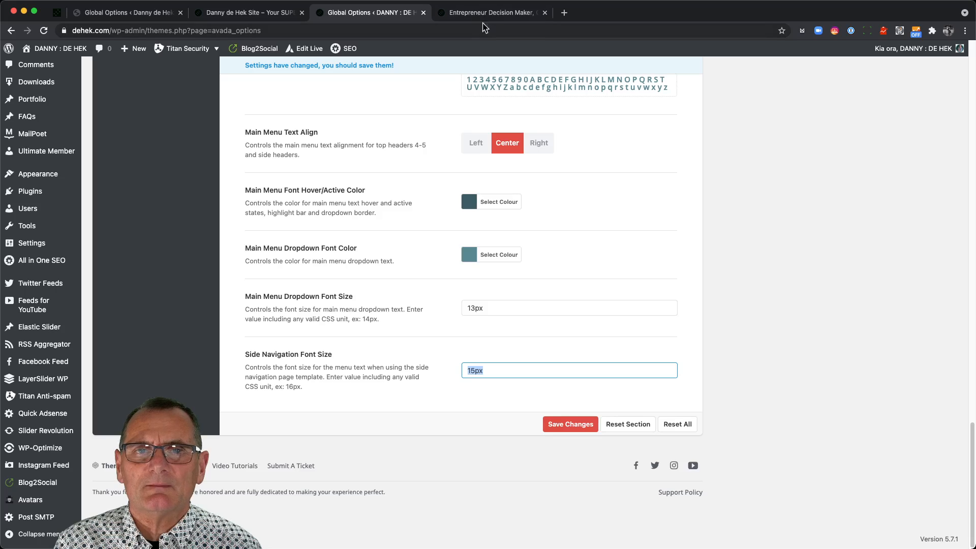
Examine the Blog dropdown and its About New Zealand submenu on the live home page.
click(485, 14)
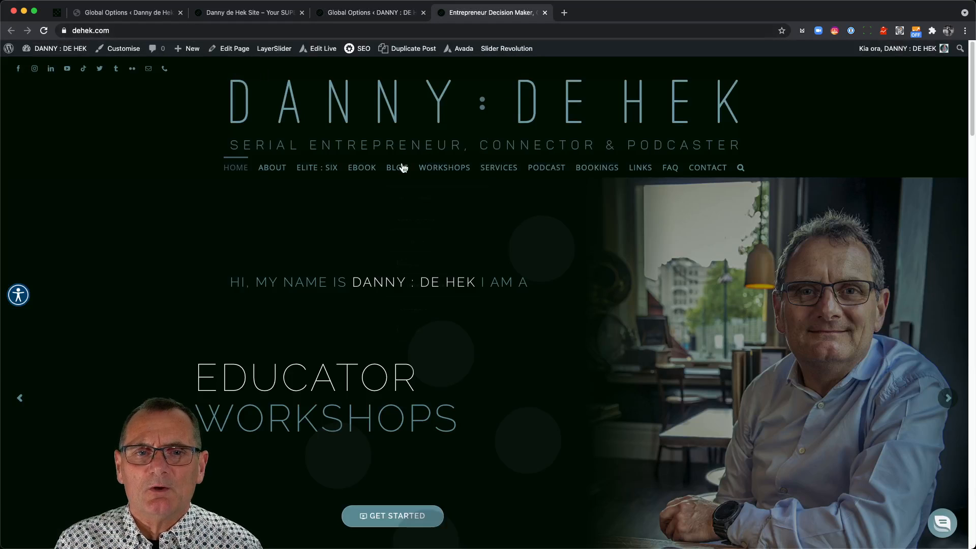
mouse_move(399, 174)
mouse_move(406, 192)
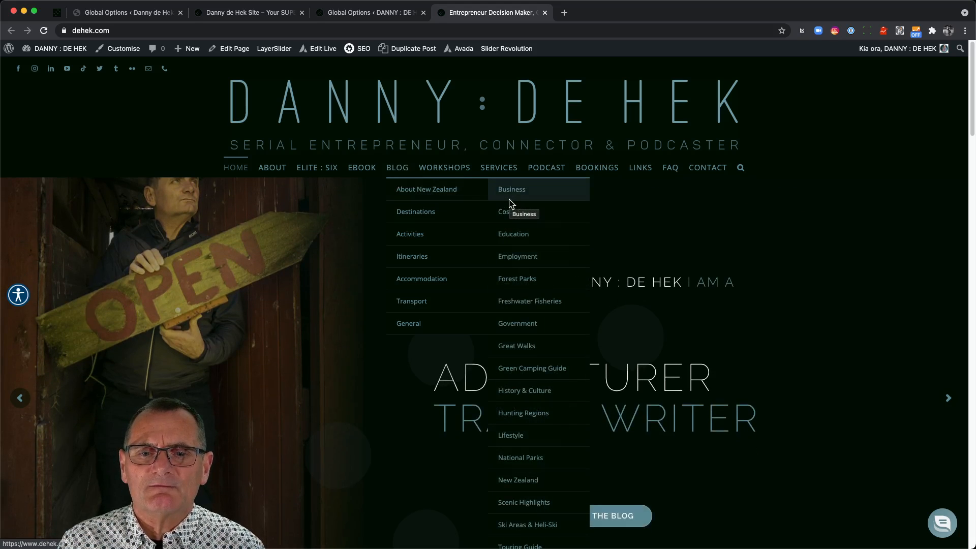
scroll(510, 285, down, 2)
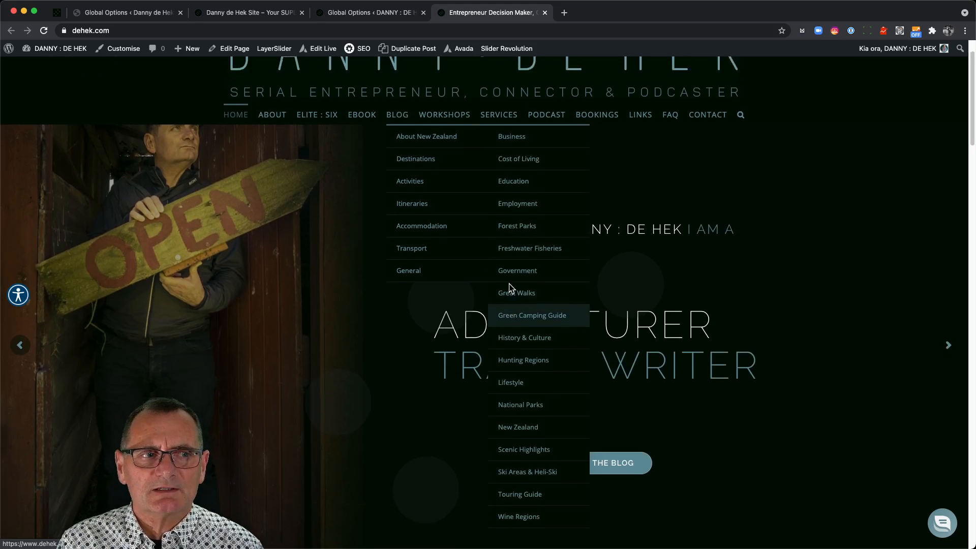
scroll(511, 280, up, 2)
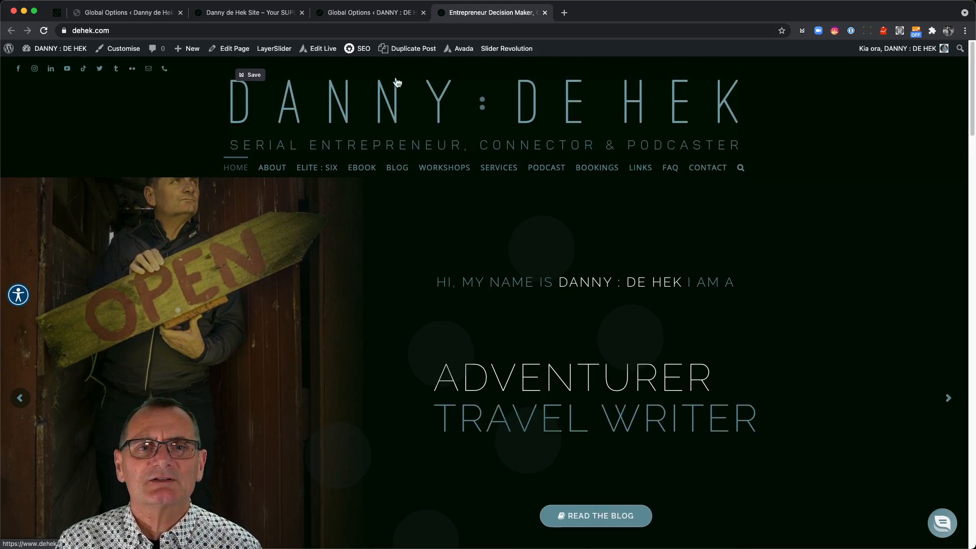
Return to the reference site's Global Options and open the Flyout Menu settings.
click(351, 18)
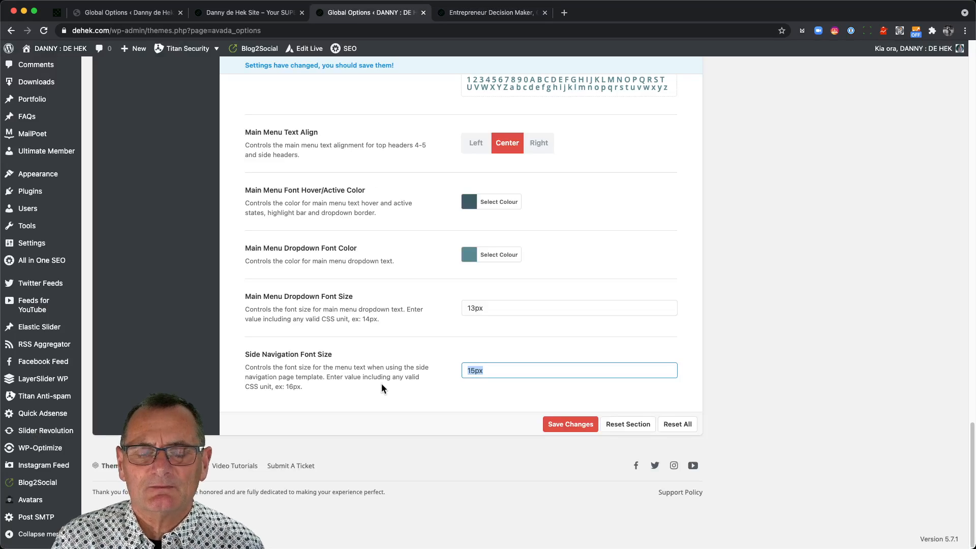
scroll(388, 336, up, 15)
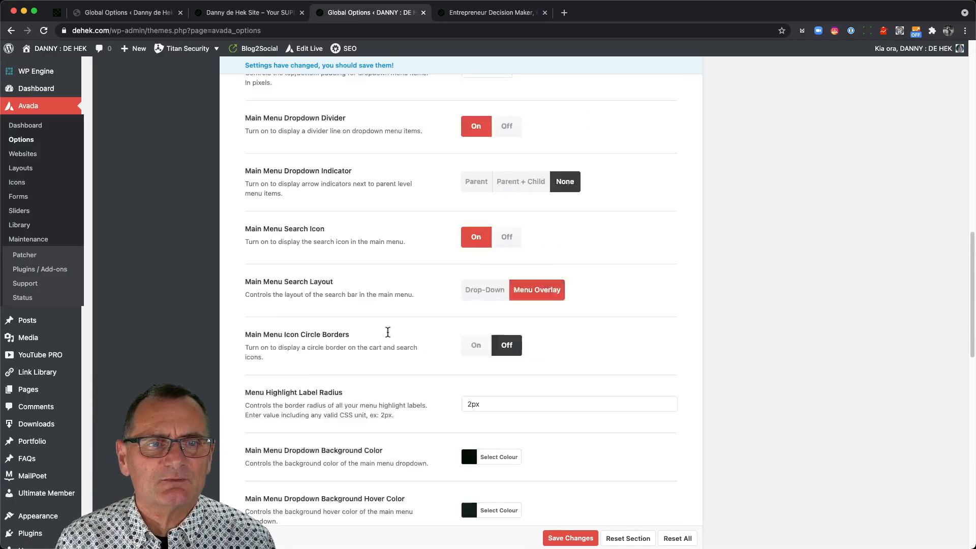
scroll(388, 336, up, 2)
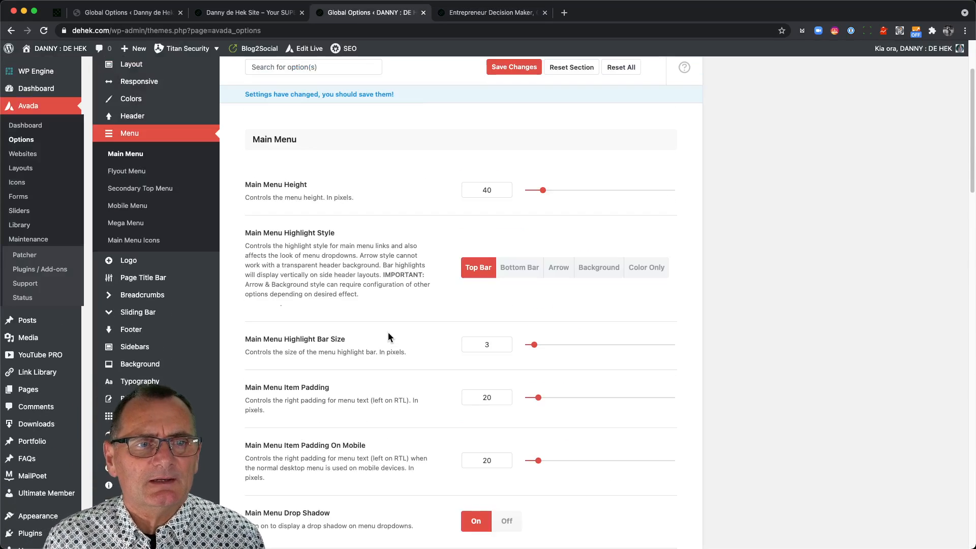
click(134, 174)
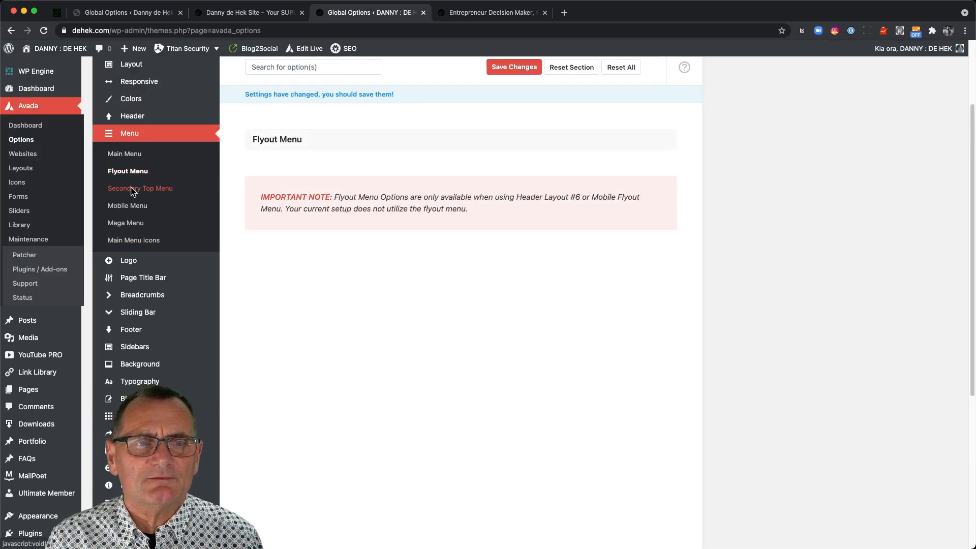
Review the Secondary Top Menu settings and compare them with the live home page's header.
click(132, 192)
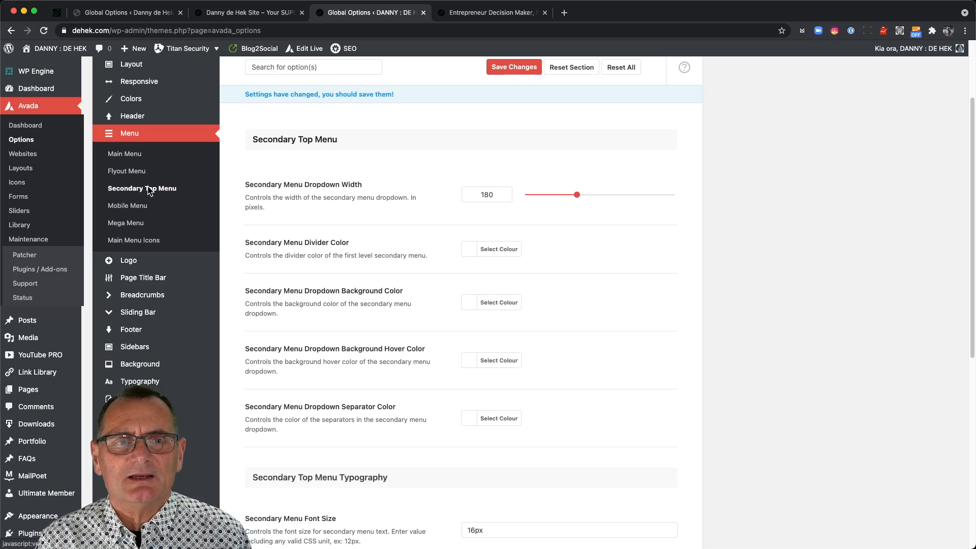
click(493, 15)
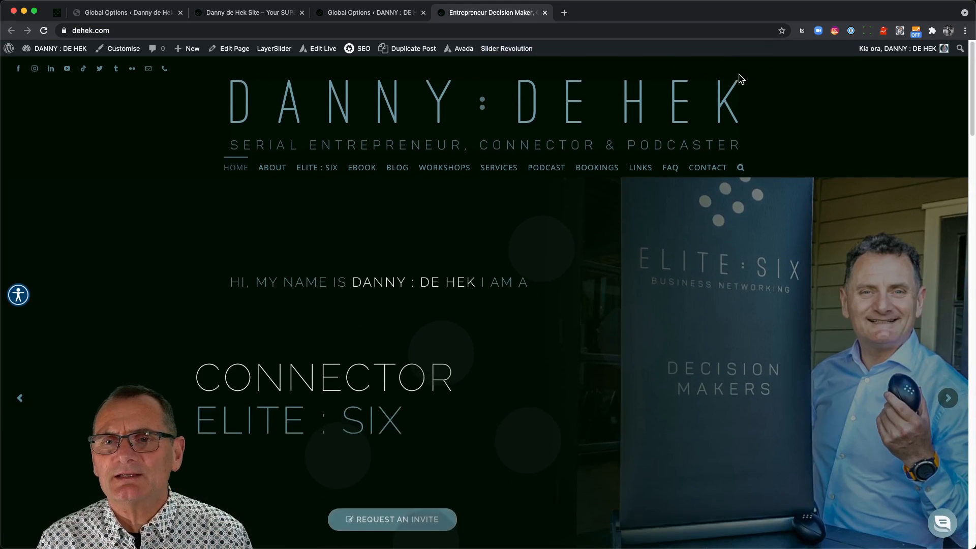
click(378, 11)
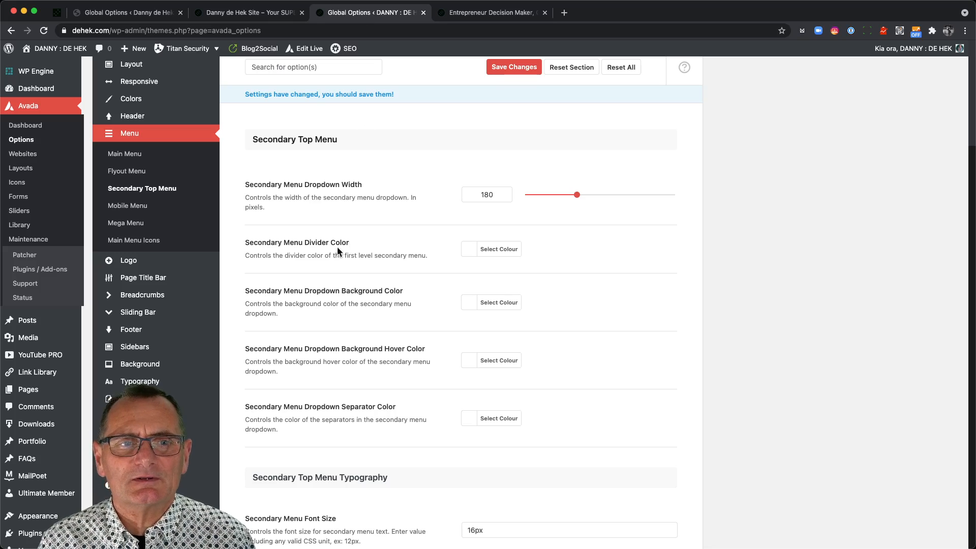
Review the Mobile Menu settings, including design style, dropdown item height, colors and typography.
click(136, 209)
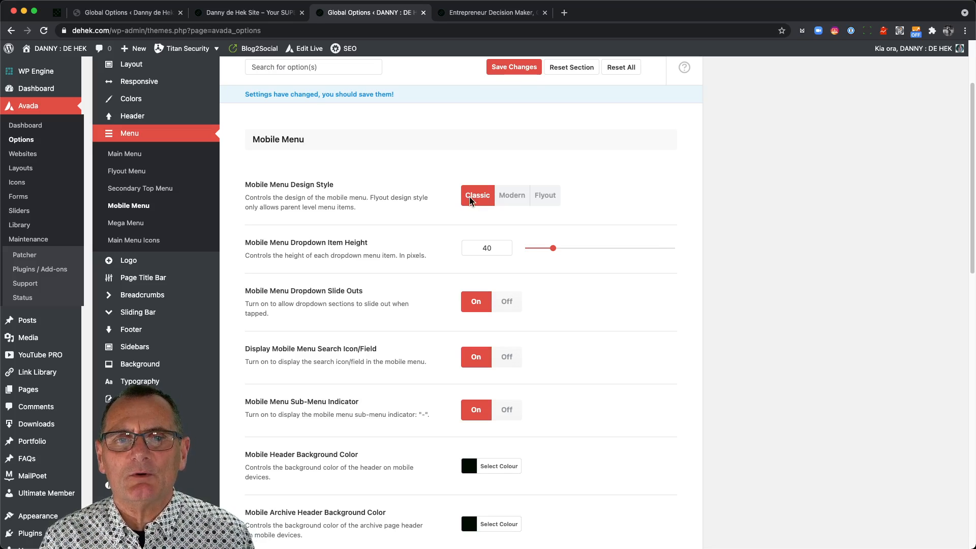
click(487, 251)
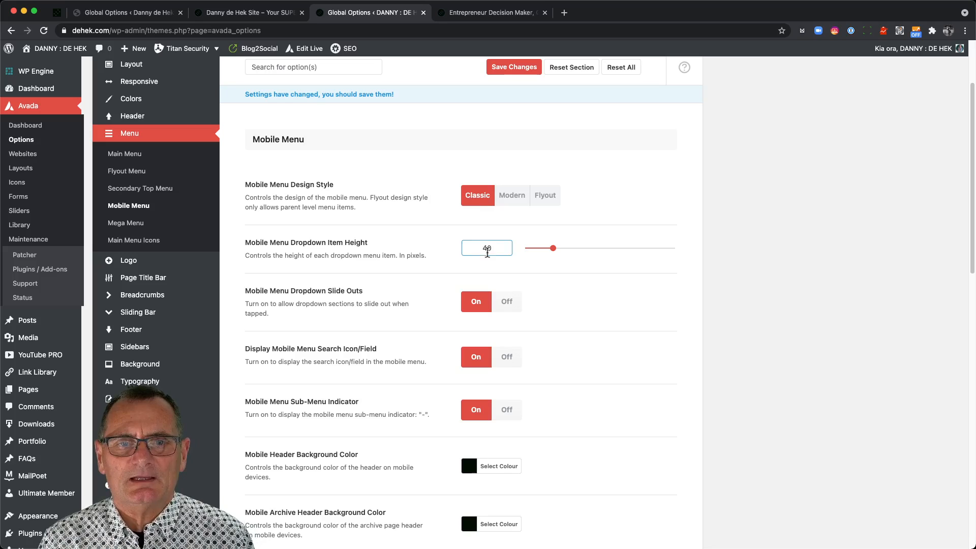
scroll(438, 412, down, 7)
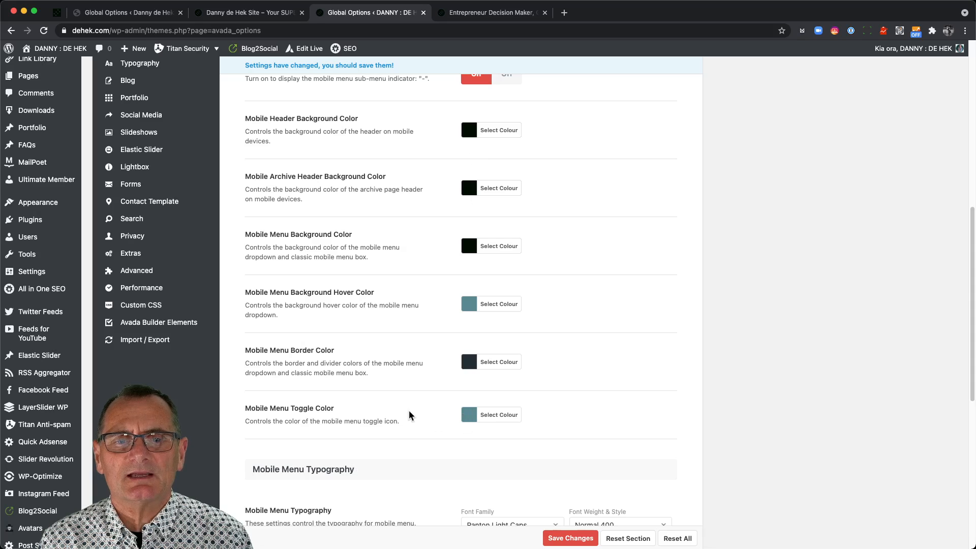
scroll(407, 414, down, 8)
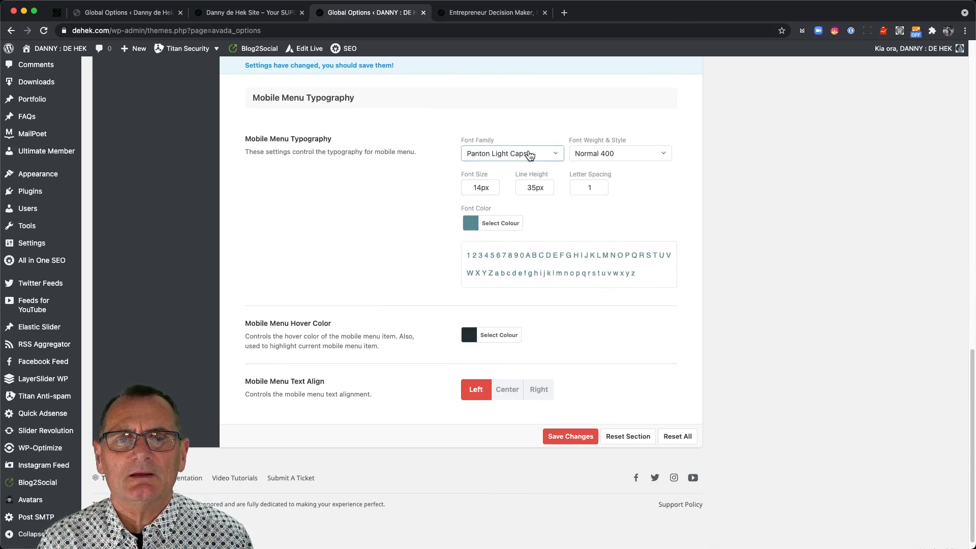
Set the mobile menu typography to Open Sans with Normal 400 weight and save the changes.
click(555, 156)
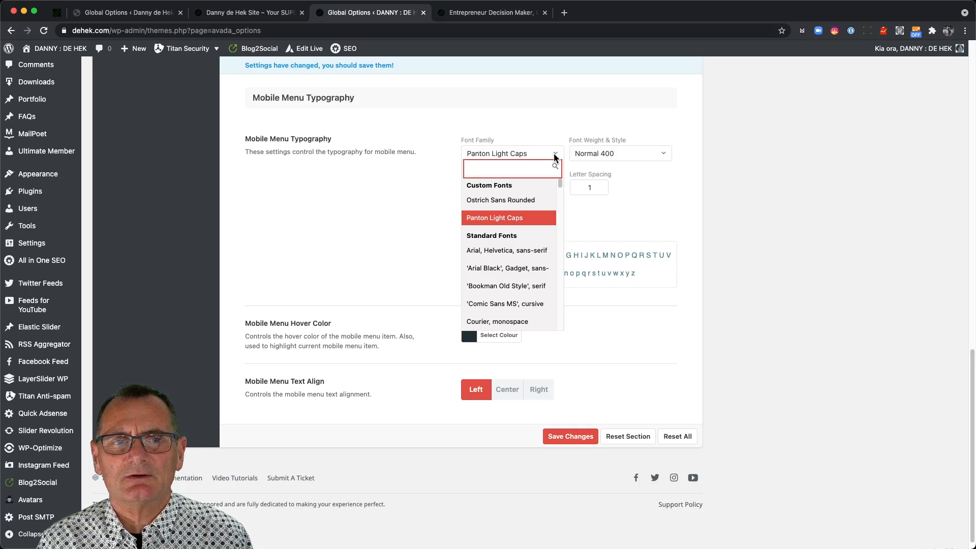
scroll(529, 267, down, 6)
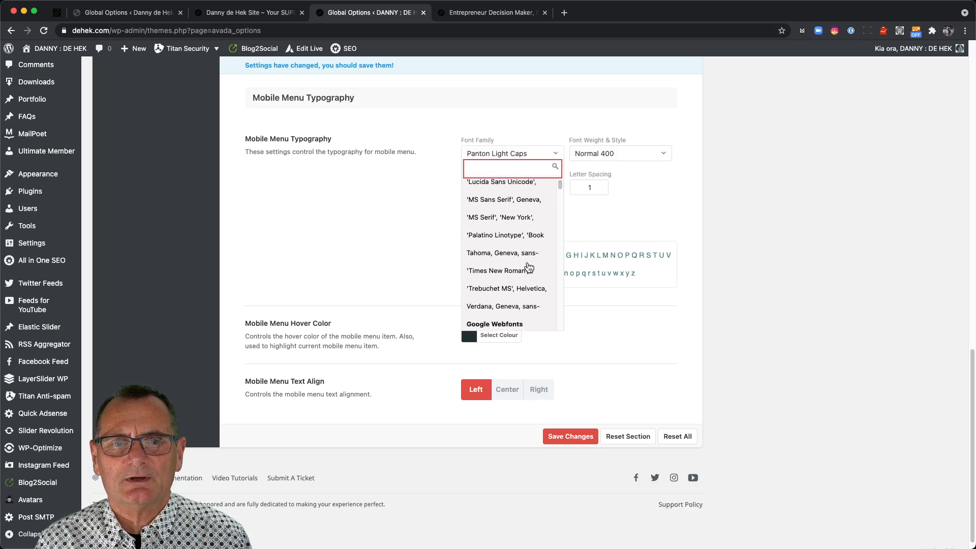
scroll(527, 265, down, 6)
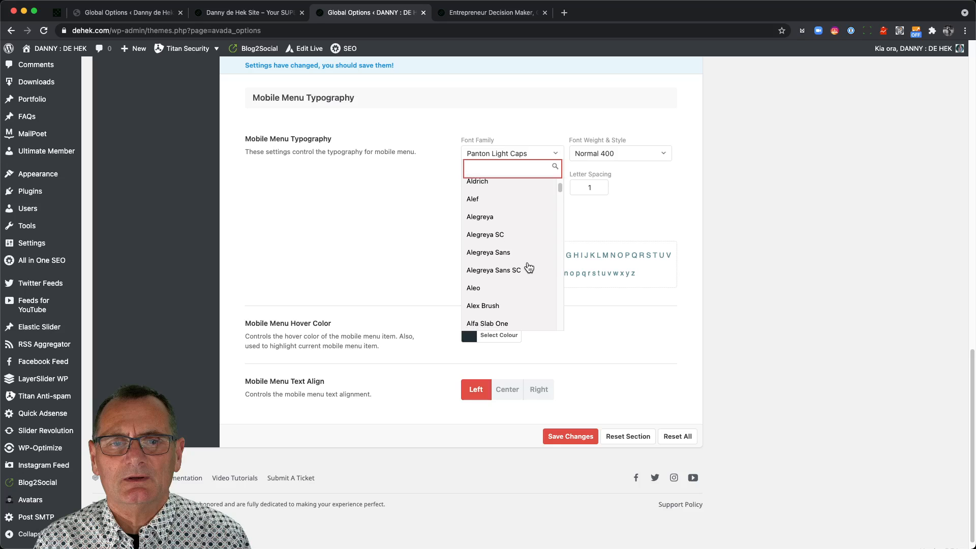
scroll(525, 271, up, 2)
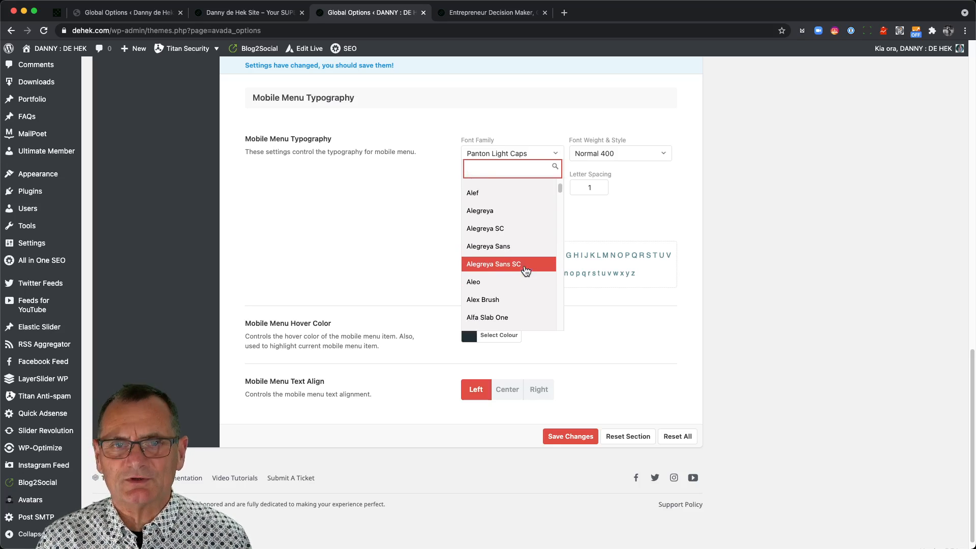
text(op)
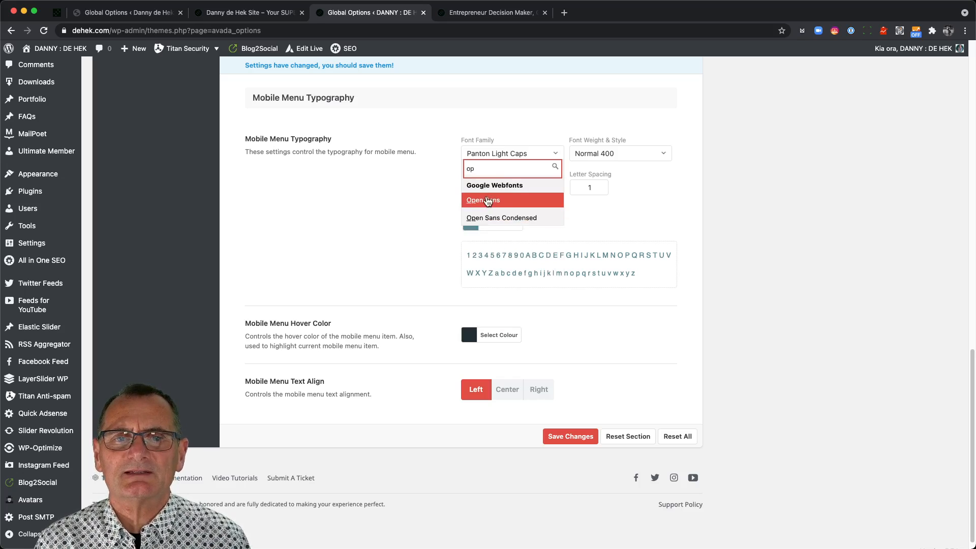
click(486, 200)
click(506, 187)
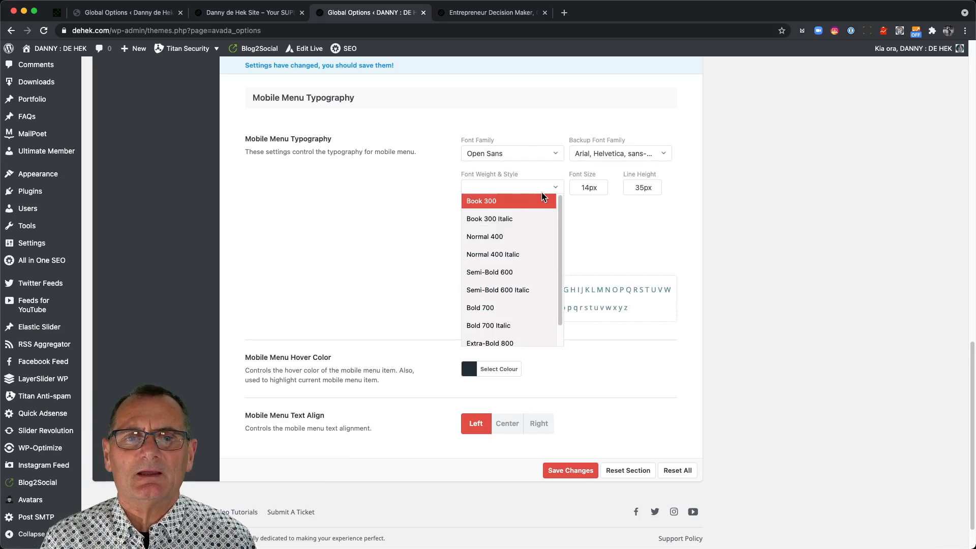
click(493, 236)
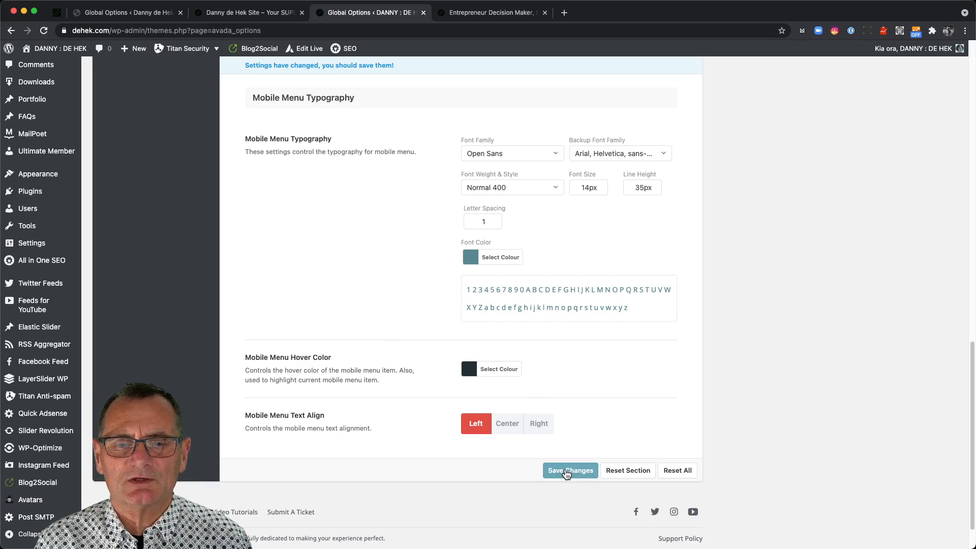
click(567, 473)
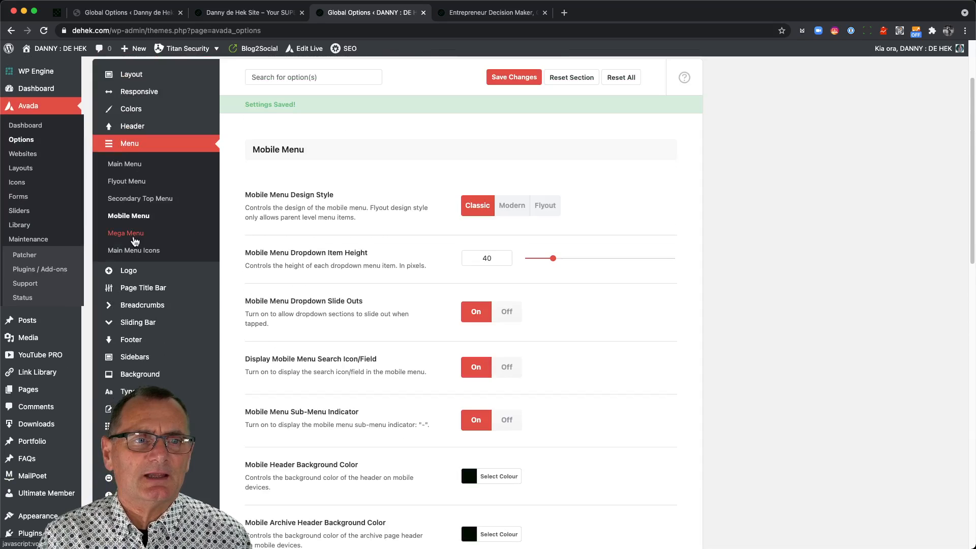
Review the Mega Menu settings and the Main Menu Icons settings, including icon position, size, colors and thumbnail size.
click(137, 235)
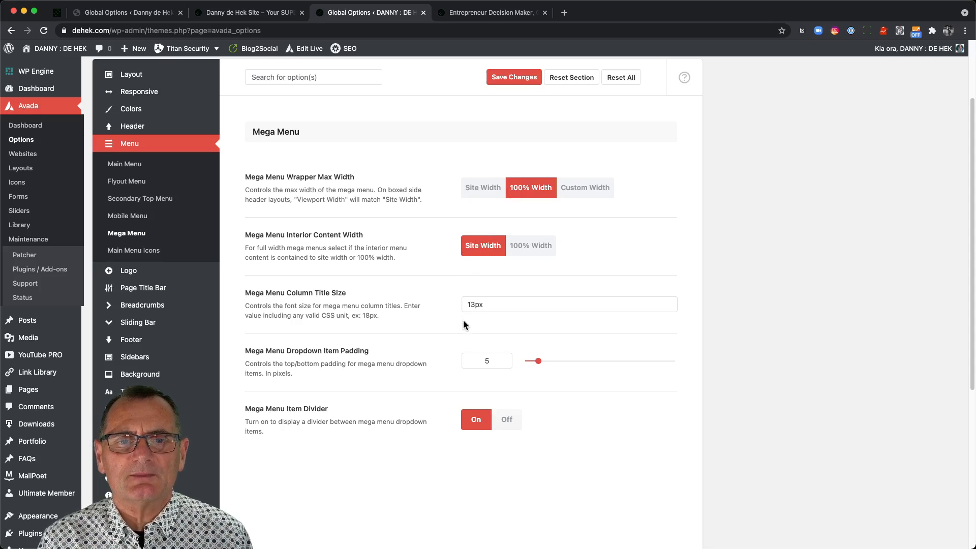
click(146, 251)
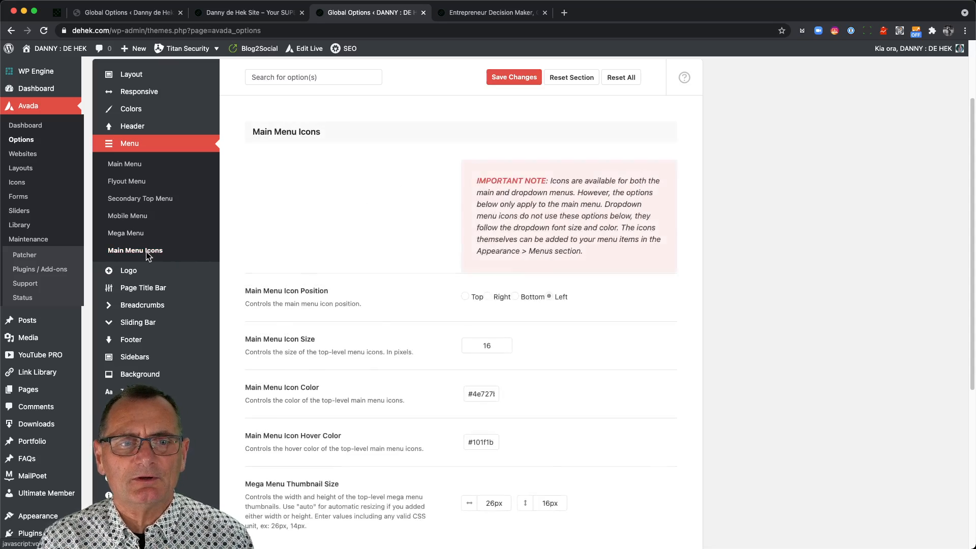
scroll(292, 352, down, 5)
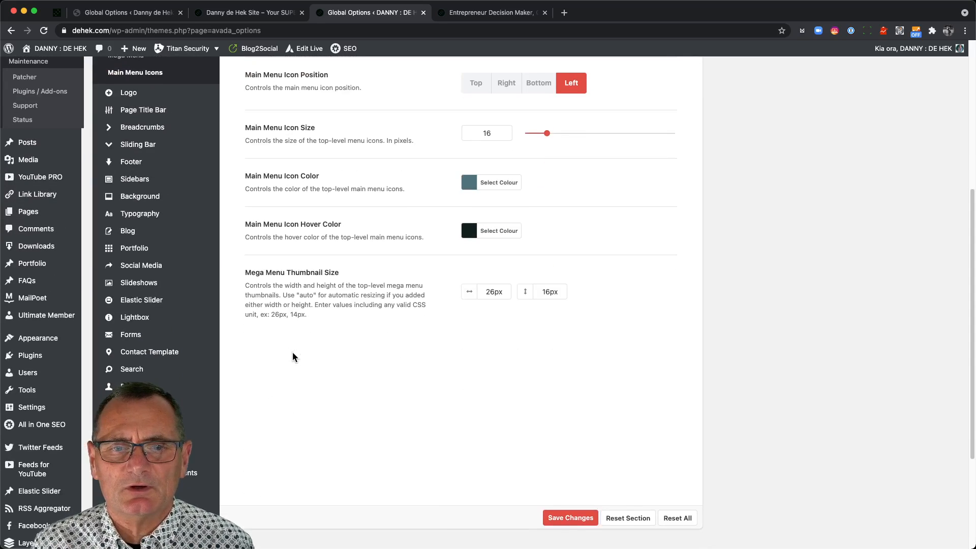
scroll(293, 357, up, 4)
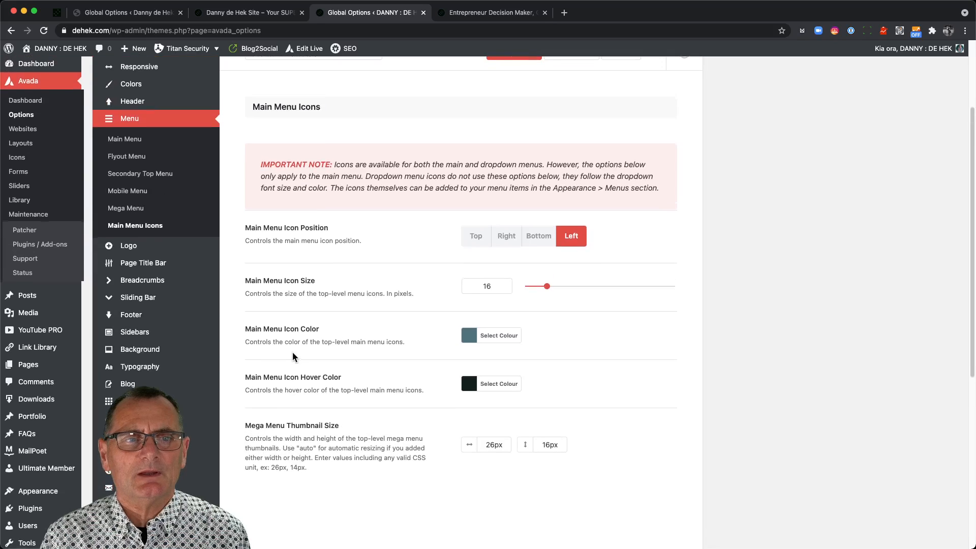
scroll(413, 472, down, 2)
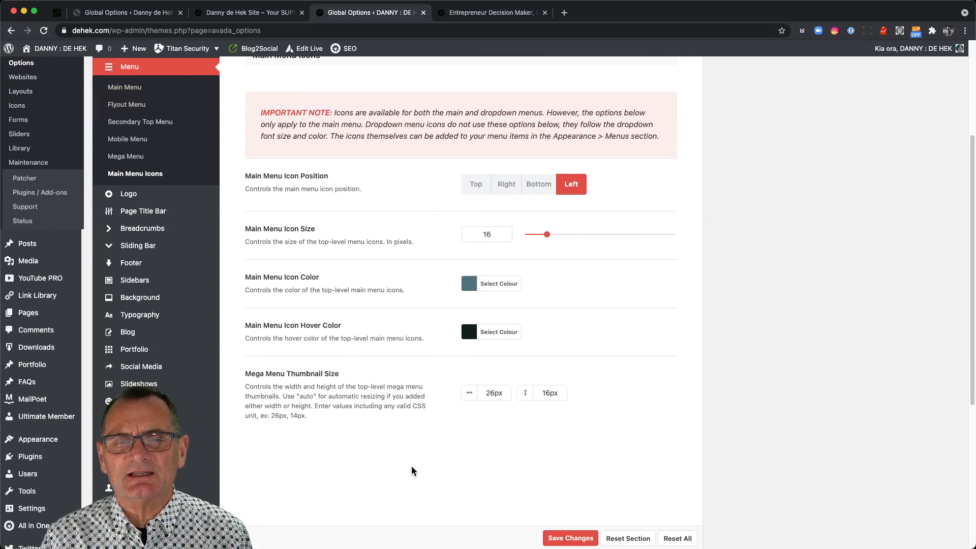
Open the Page Title Bar options and review the bar display, breadcrumbs and headings settings.
mouse_move(136, 202)
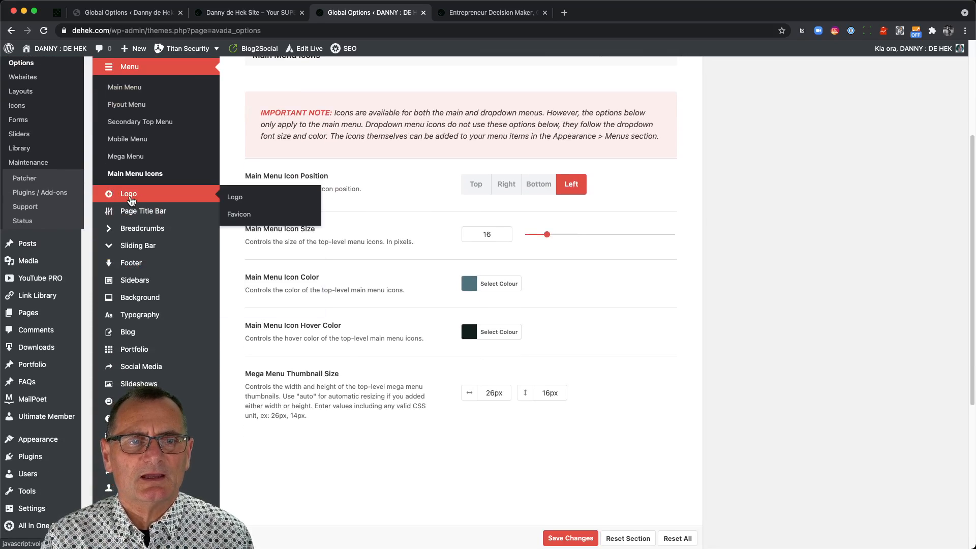
click(132, 211)
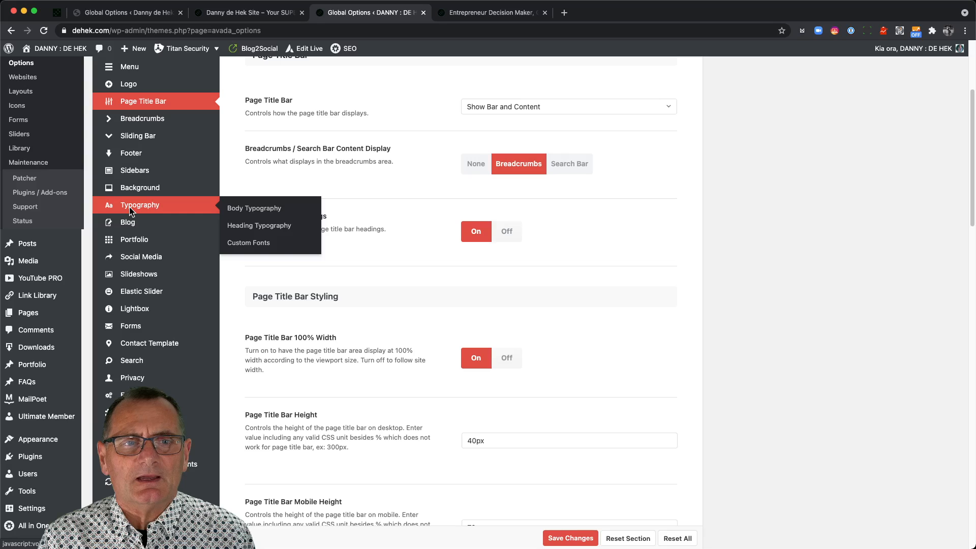
scroll(367, 277, up, 4)
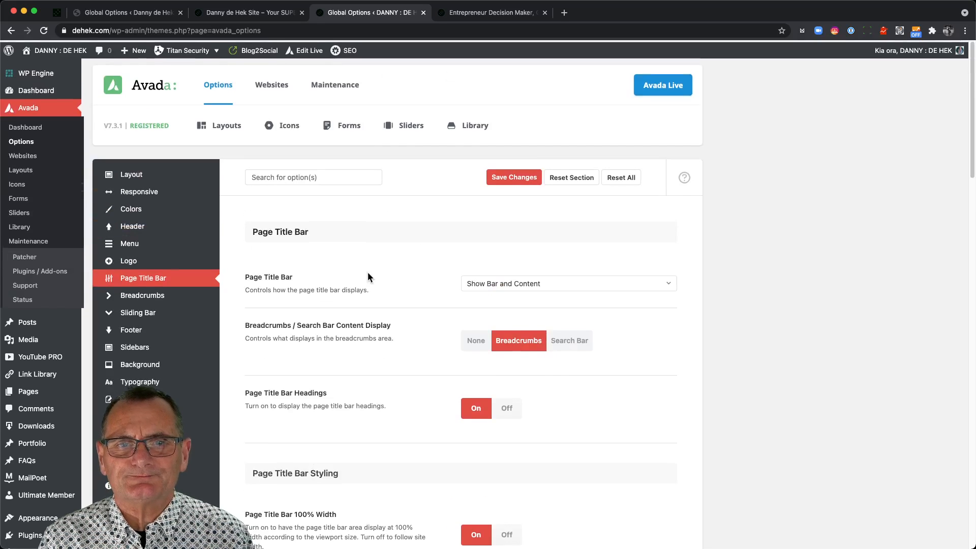
scroll(368, 277, down, 4)
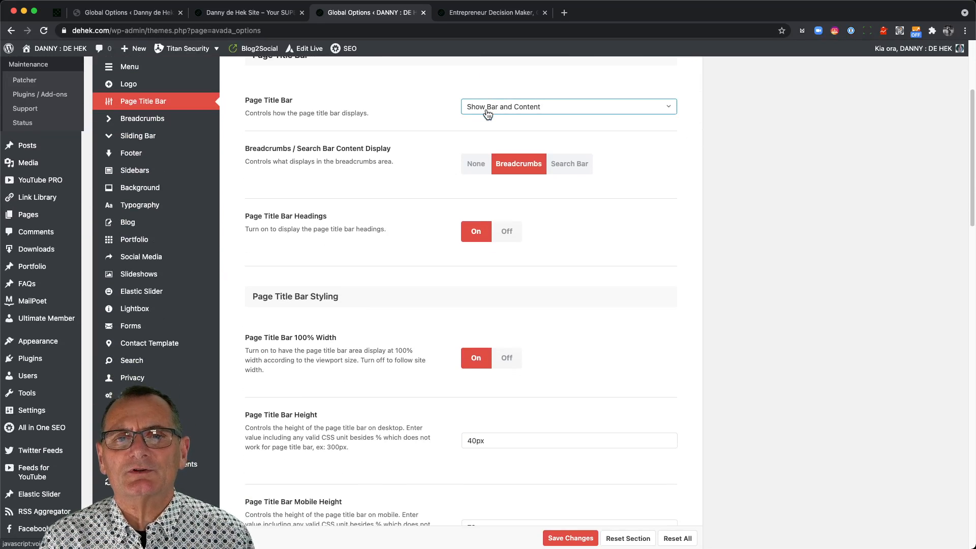
Open the Business category page under About New Zealand on the live site and examine its page title and breadcrumbs.
click(471, 14)
mouse_move(395, 166)
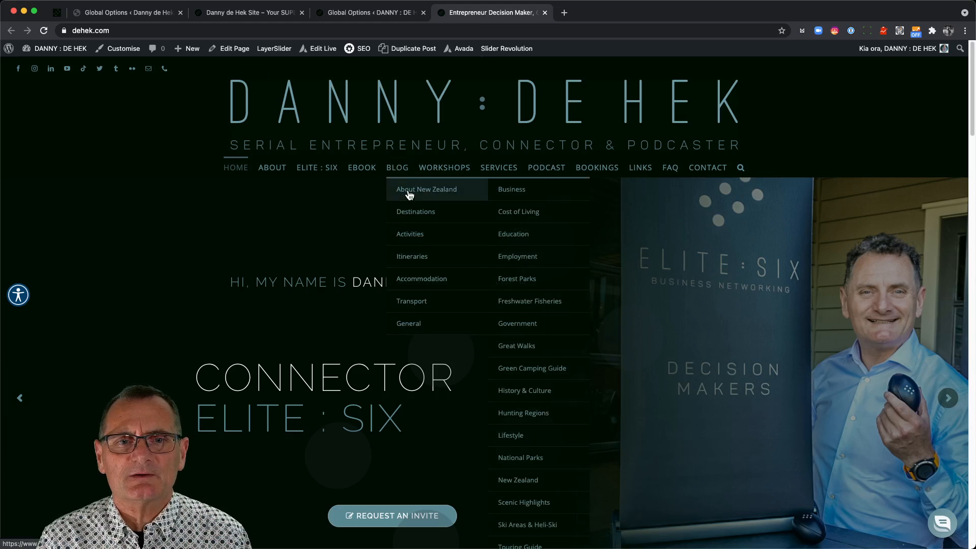
click(510, 193)
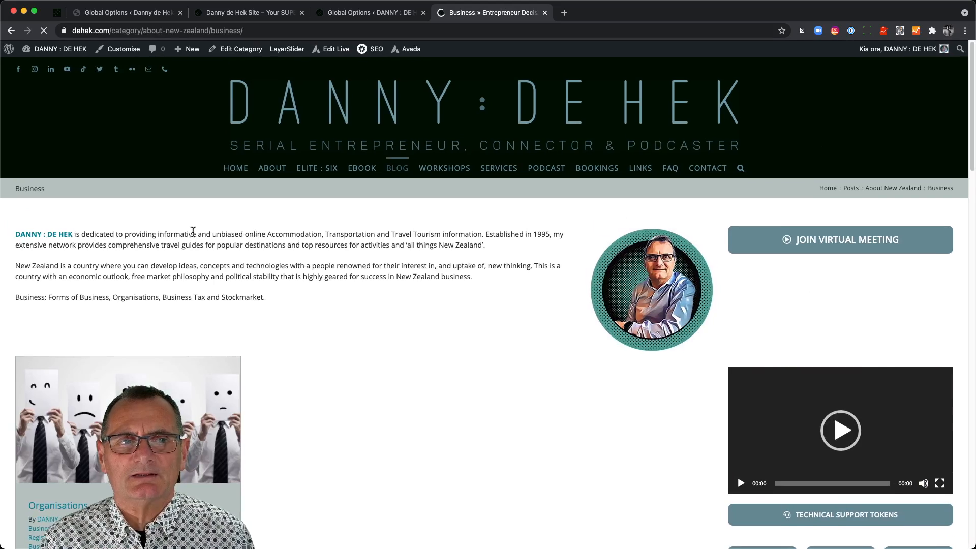
scroll(36, 210, left, 5)
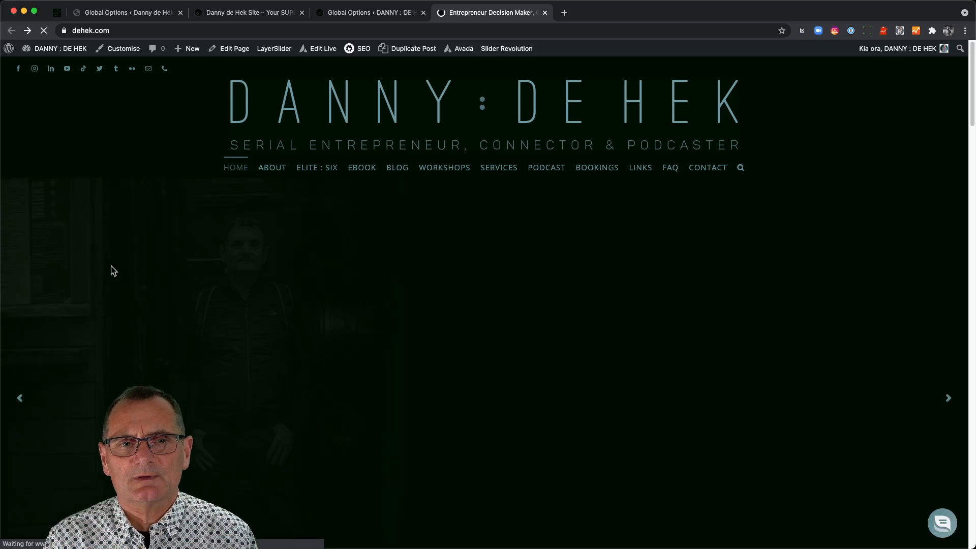
click(28, 32)
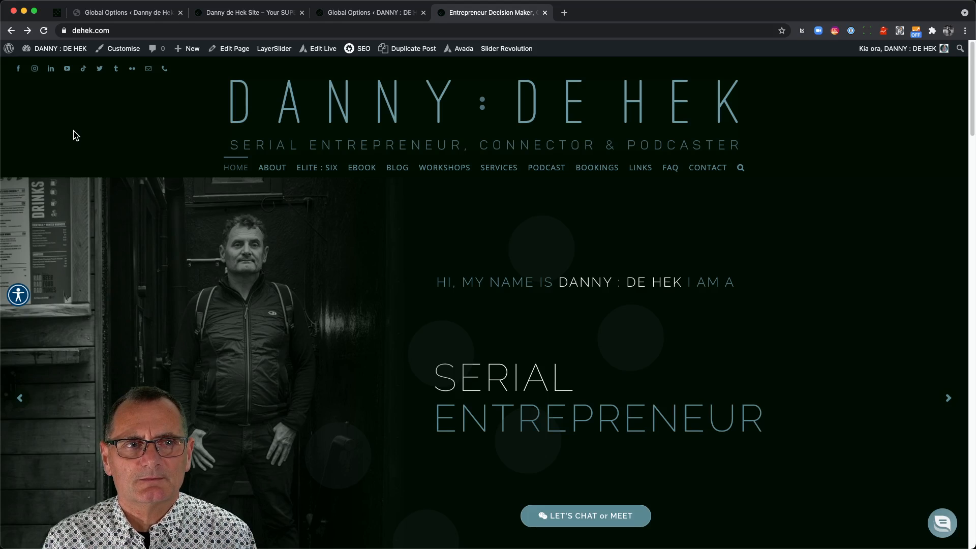
click(26, 32)
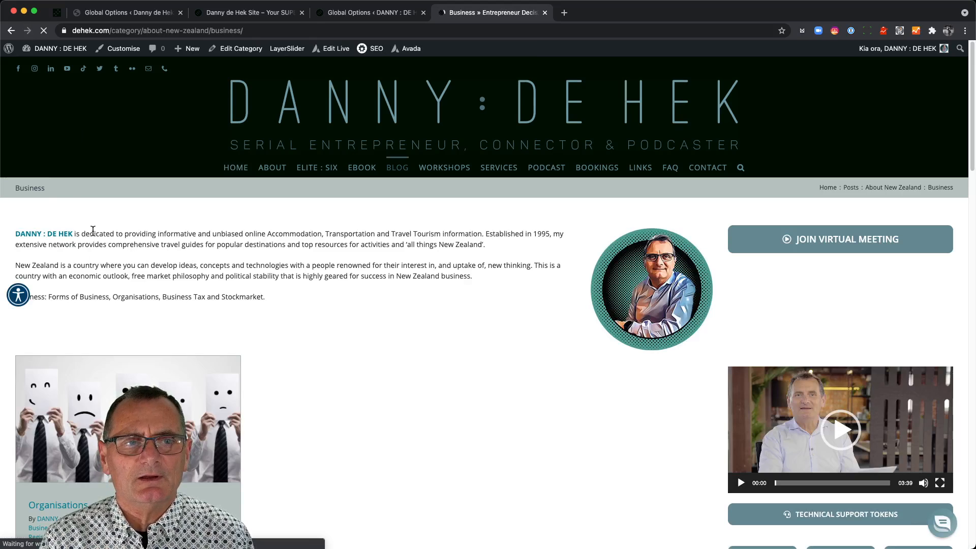
double_click(23, 188)
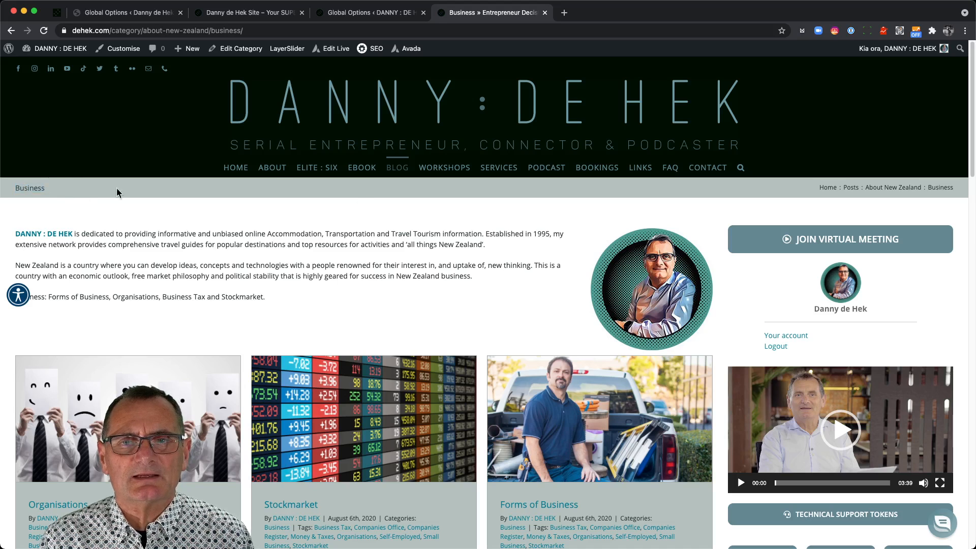
drag(818, 187, 938, 186)
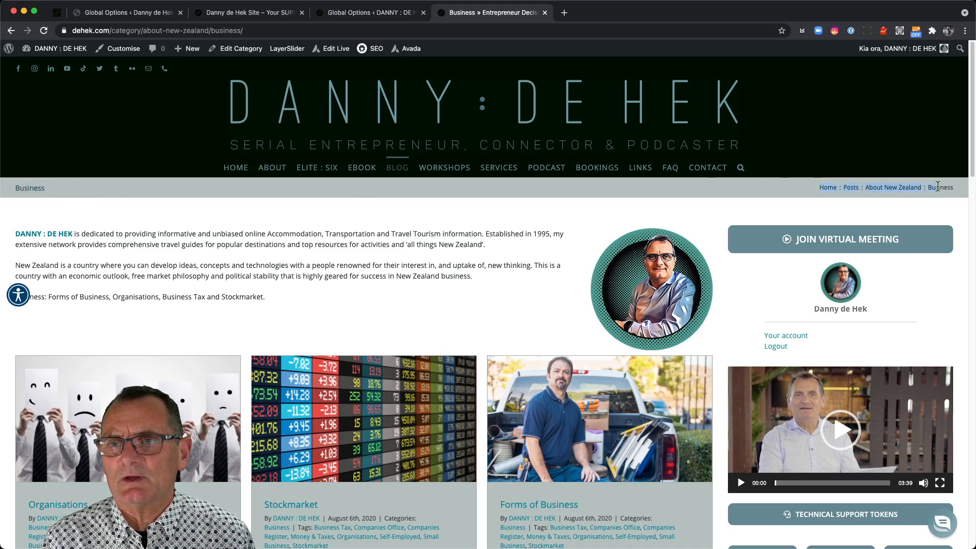
Return to the reference site's Global Options and review the page title bar's width, height, background and border color settings.
click(370, 15)
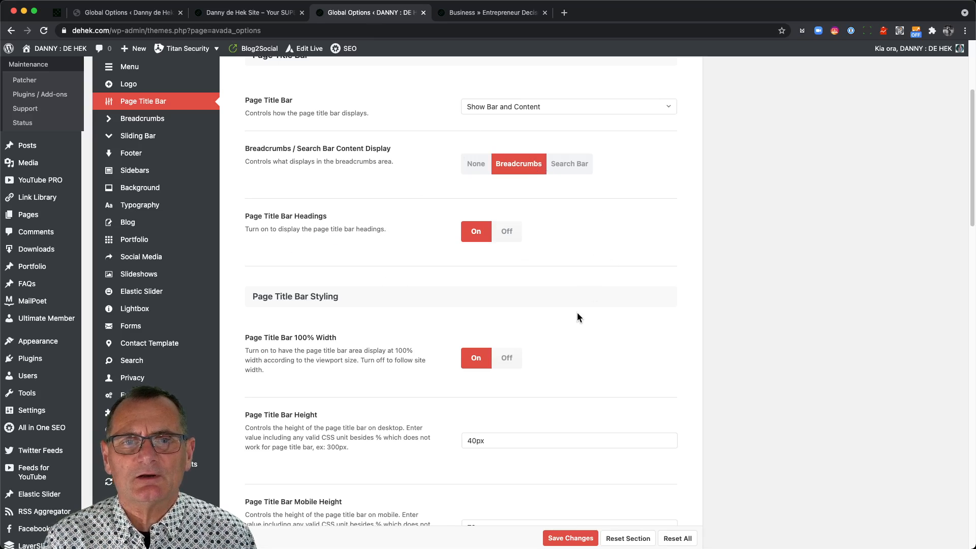
scroll(596, 388, down, 5)
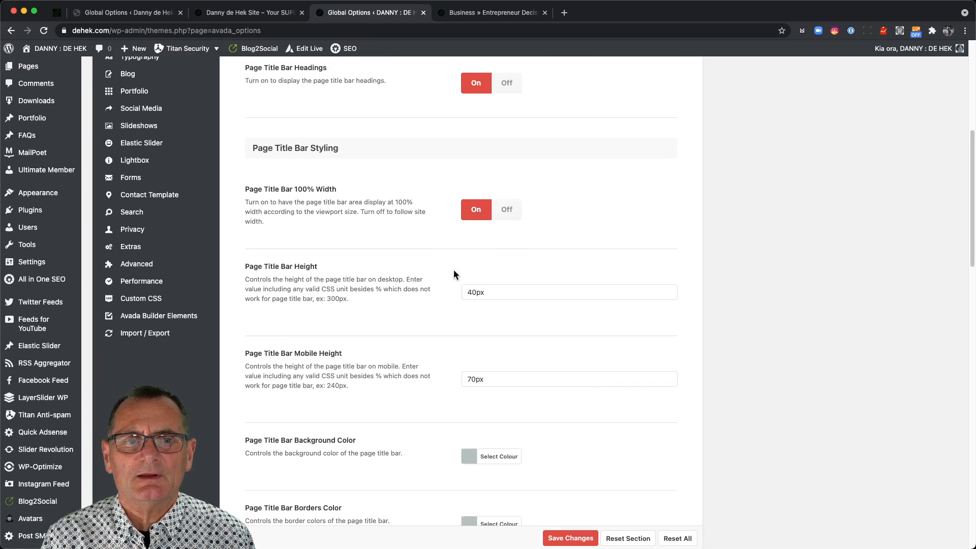
click(467, 292)
scroll(428, 349, down, 7)
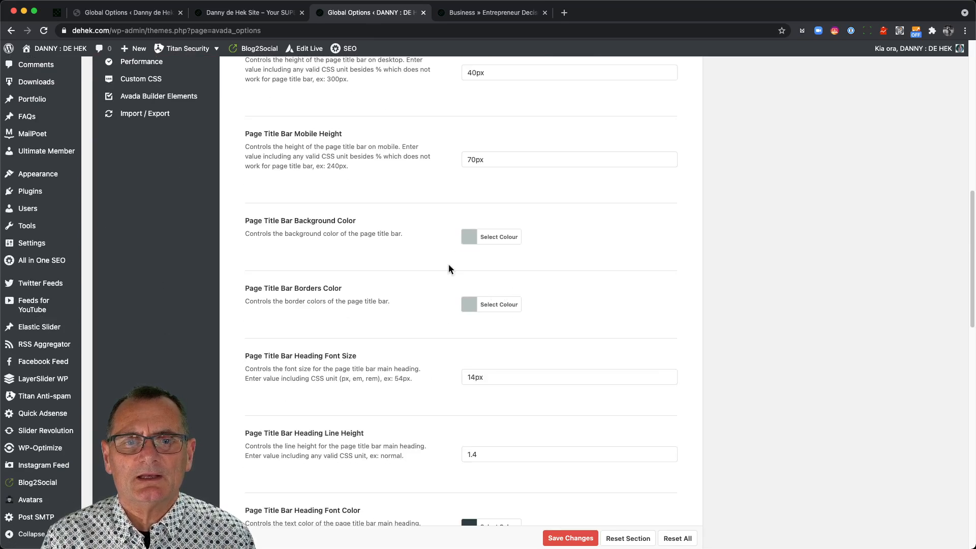
scroll(441, 393, down, 4)
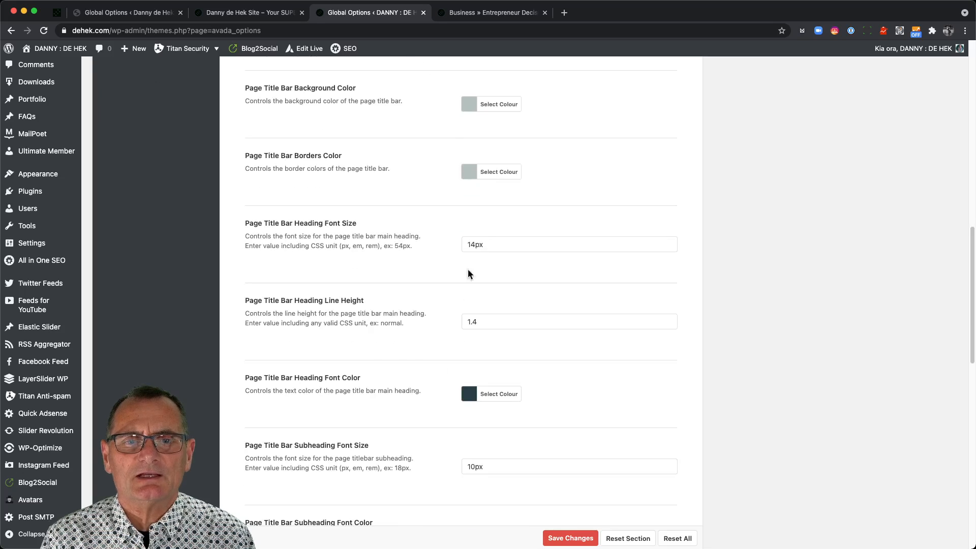
Review the page title bar's heading font size, line height and color, plus its subheading font size and color.
click(471, 245)
double_click(473, 245)
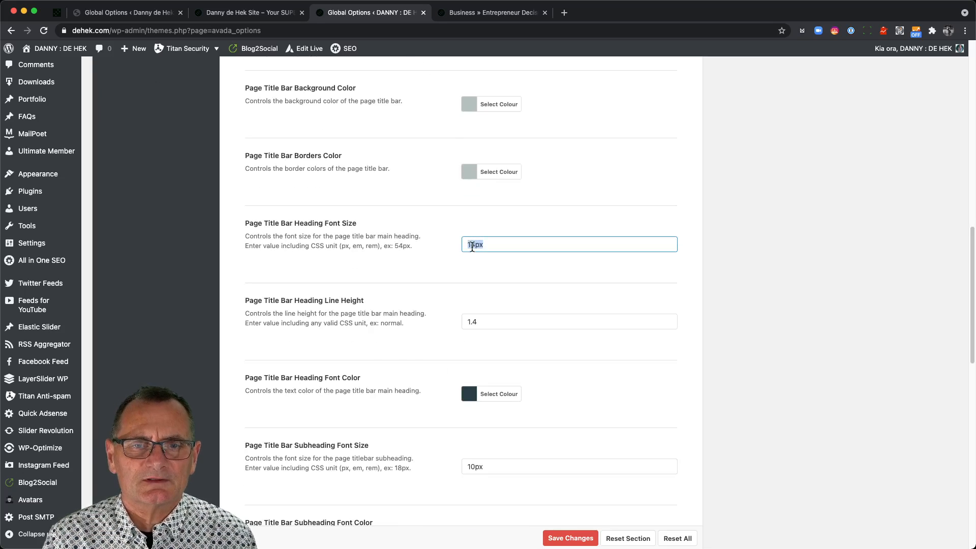
double_click(492, 322)
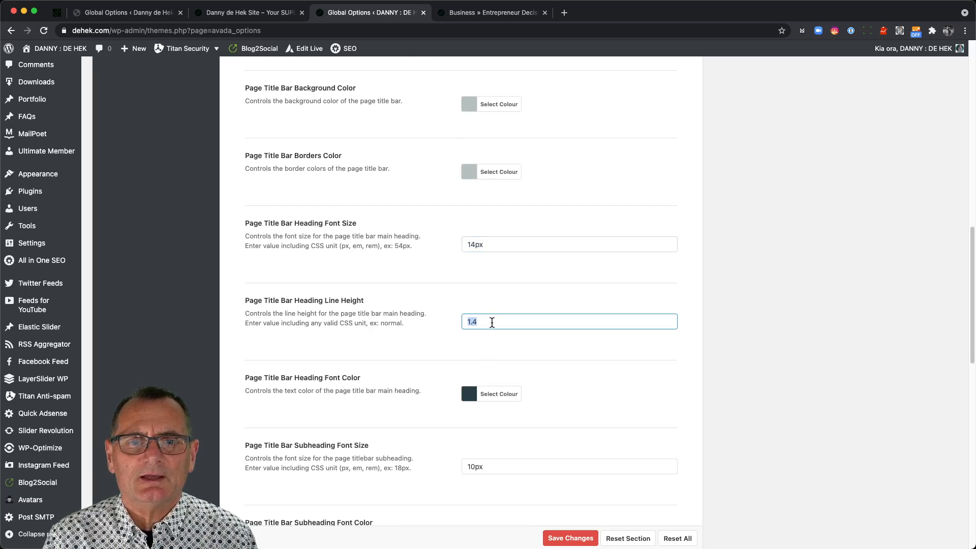
scroll(491, 322, down, 5)
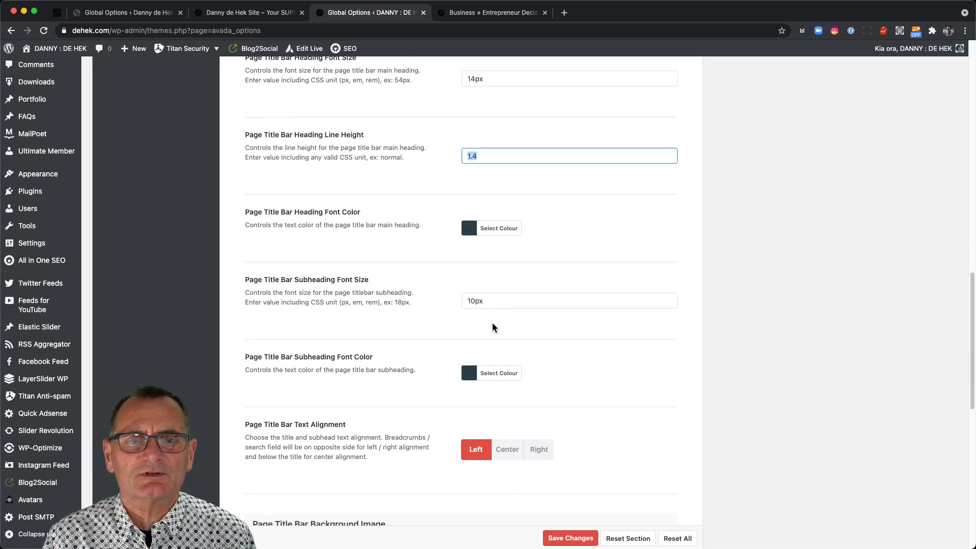
click(484, 303)
double_click(484, 303)
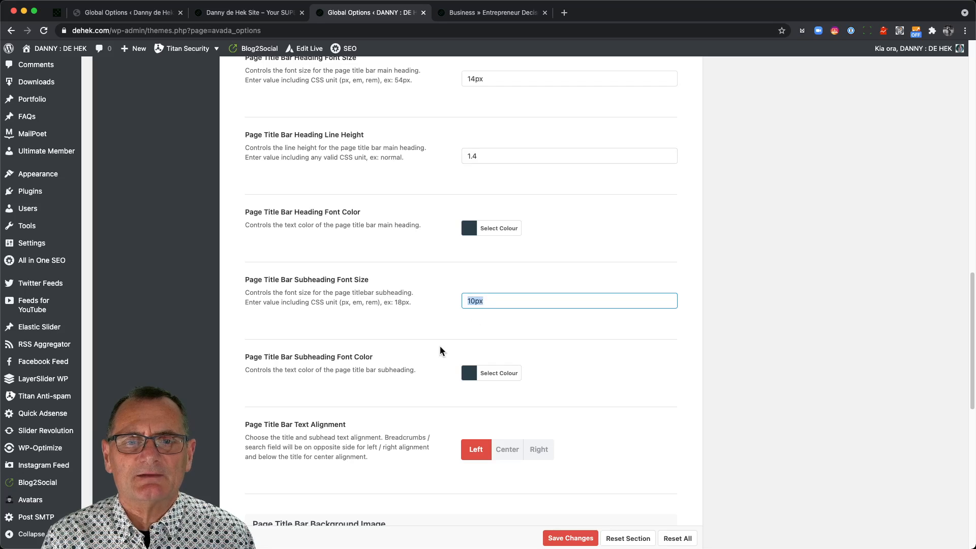
click(425, 272)
scroll(425, 273, up, 1)
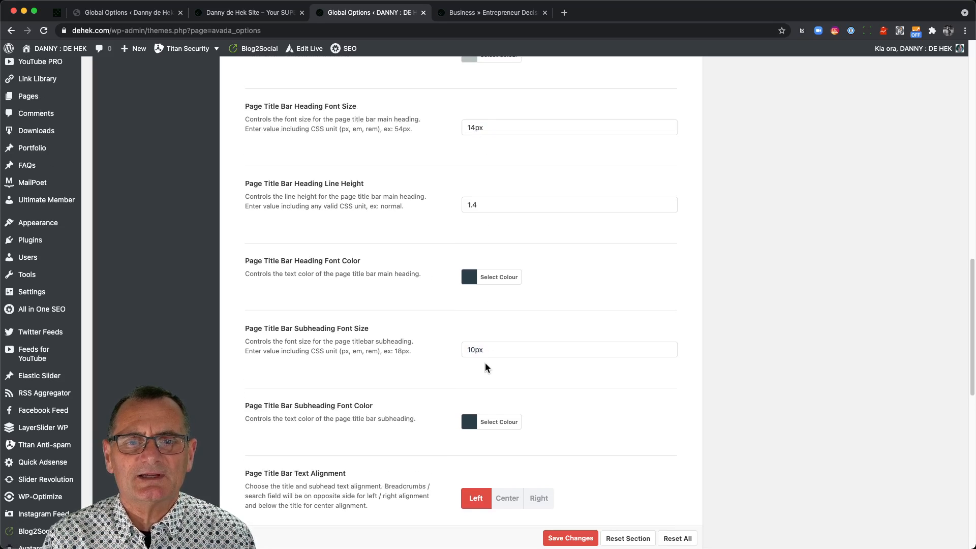
scroll(410, 304, up, 7)
scroll(409, 298, up, 15)
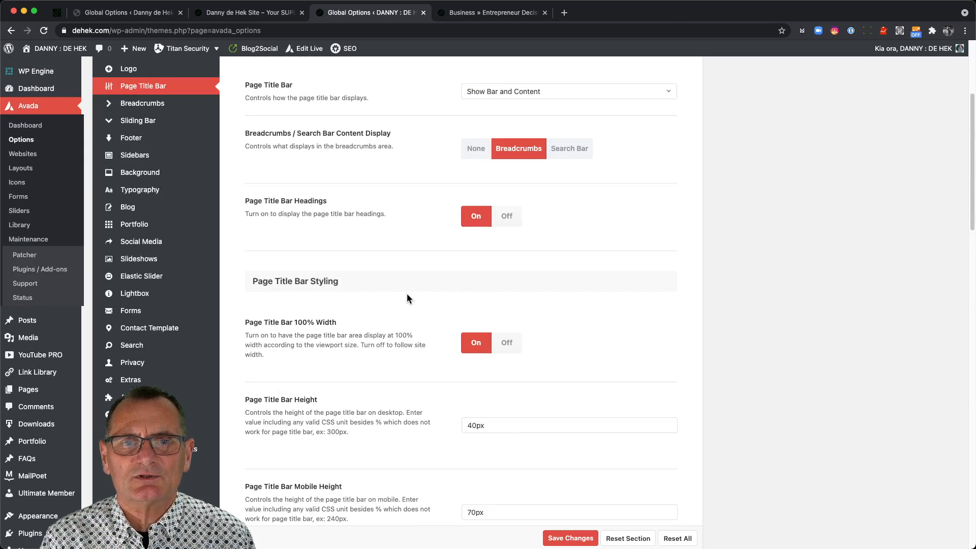
scroll(409, 297, down, 8)
scroll(407, 297, down, 20)
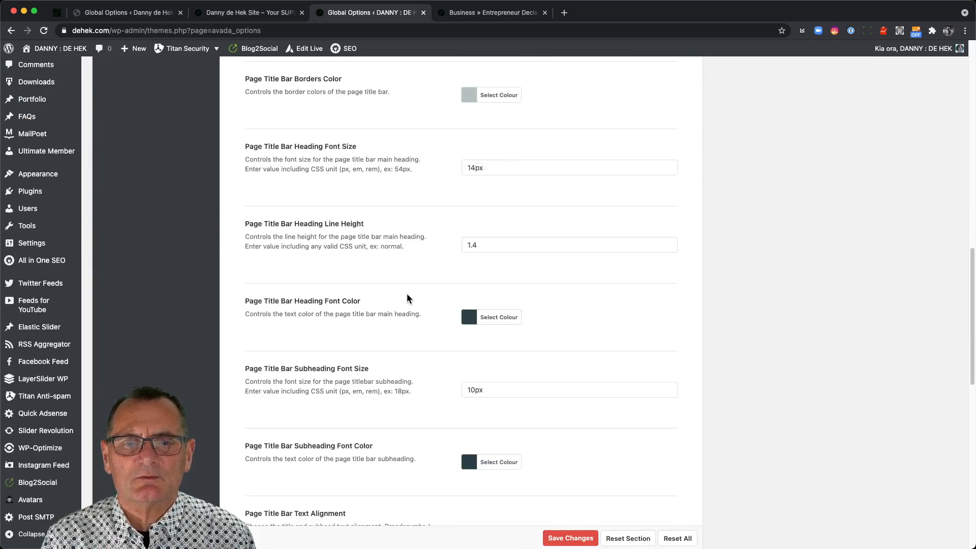
Review the remaining page title bar background image options and the Breadcrumbs section's mobile display, prefix, separator, font size and color settings.
scroll(407, 294, down, 4)
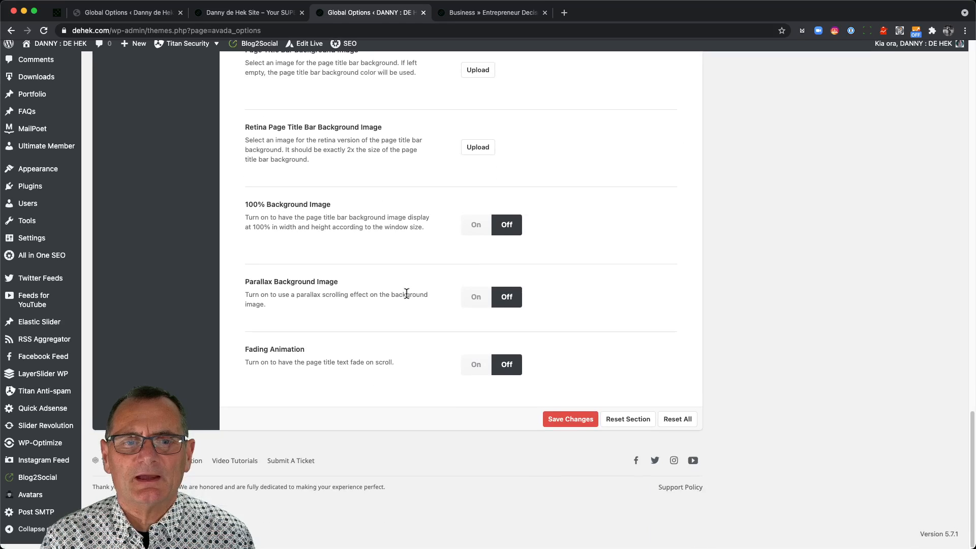
scroll(407, 294, up, 20)
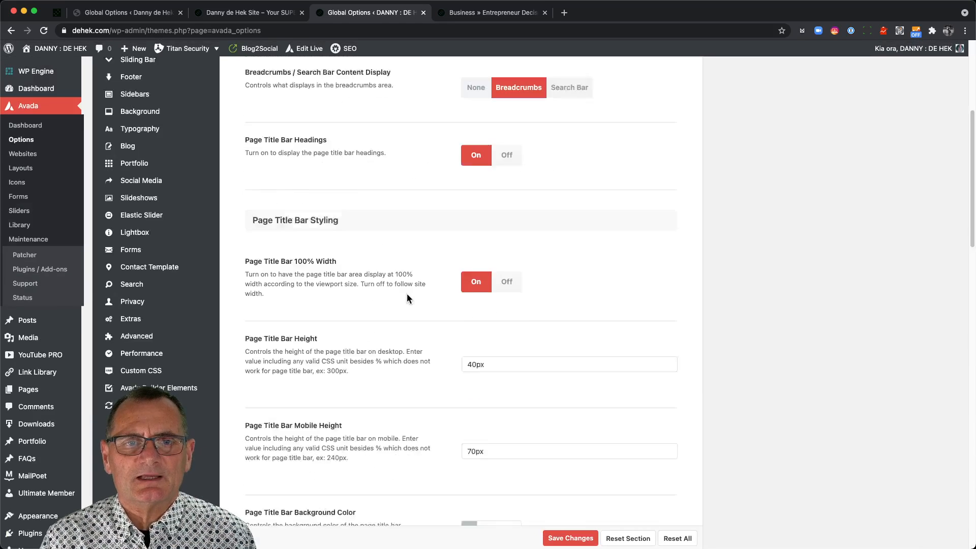
click(144, 298)
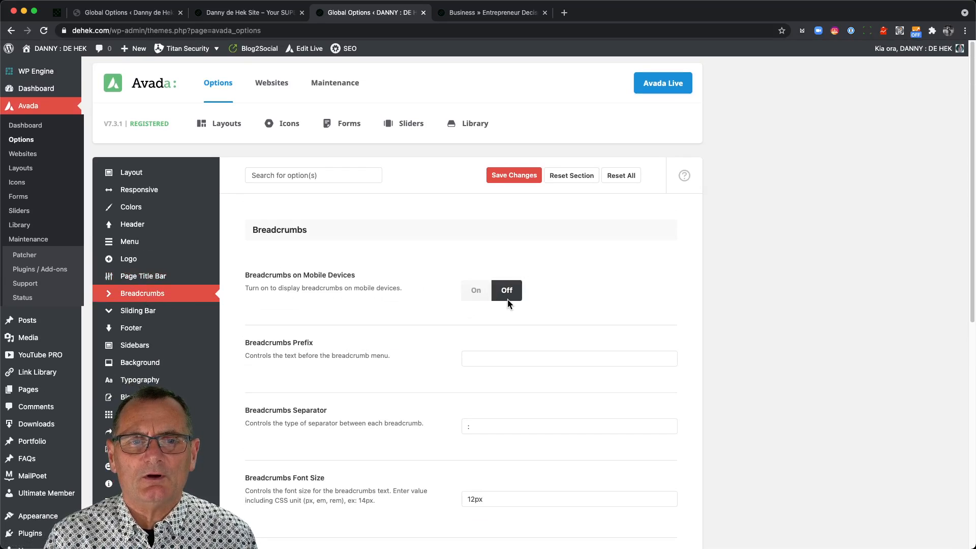
scroll(394, 338, down, 5)
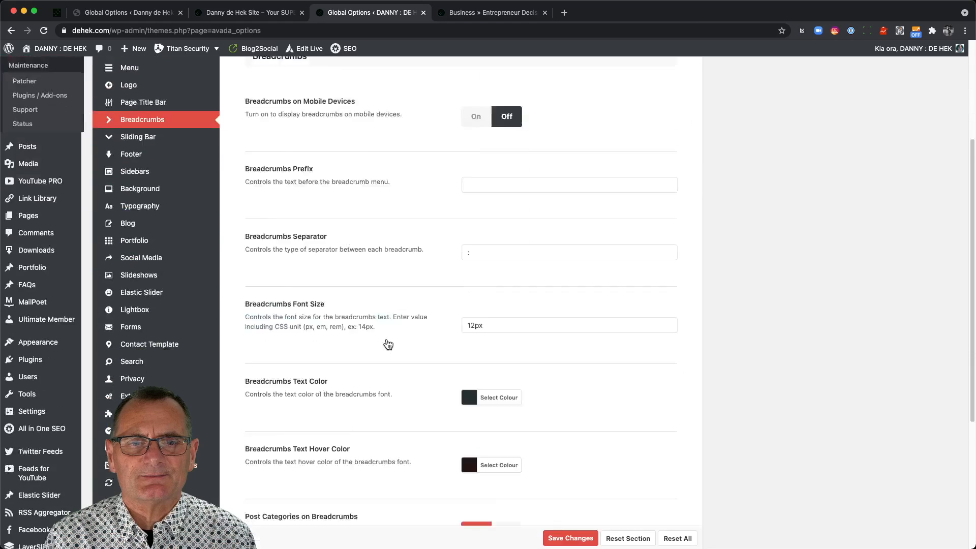
scroll(388, 344, down, 3)
click(470, 209)
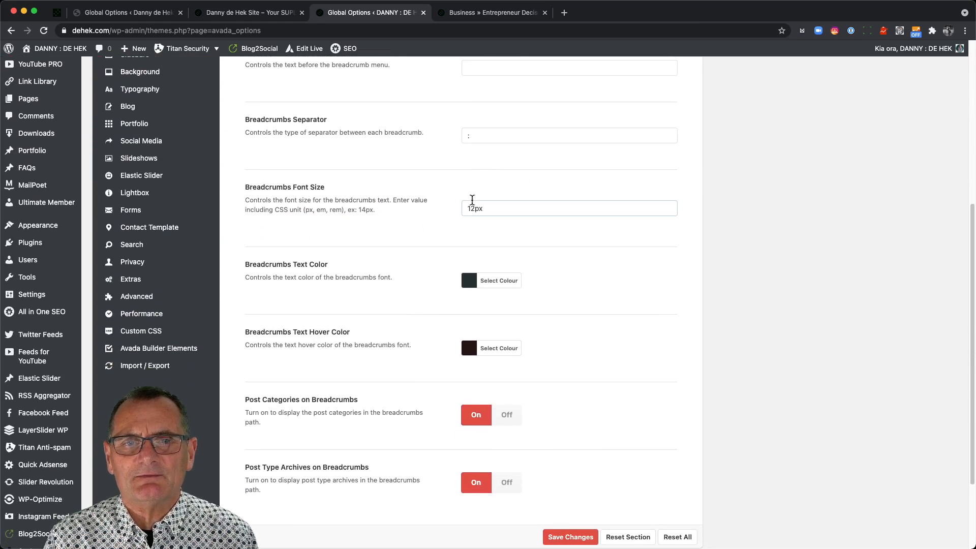
click(425, 280)
scroll(423, 284, down, 4)
scroll(422, 292, up, 8)
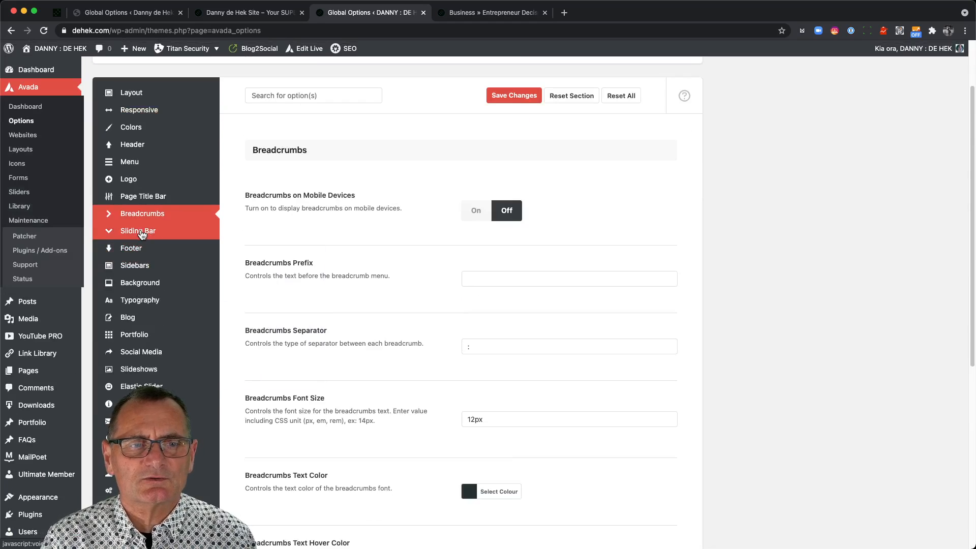
Check the Sliding Bar setting and review the Footer Content options for widgets, columns and special effects.
click(142, 235)
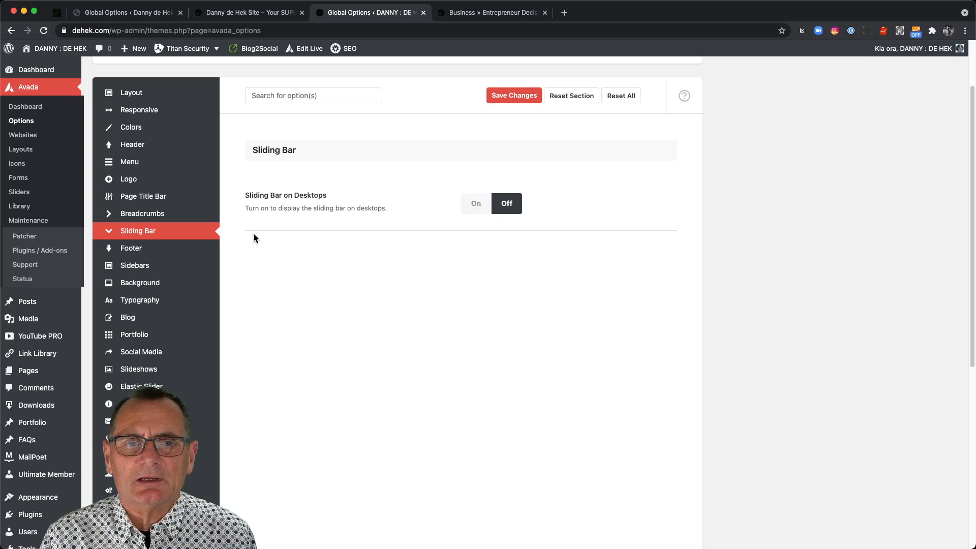
click(115, 253)
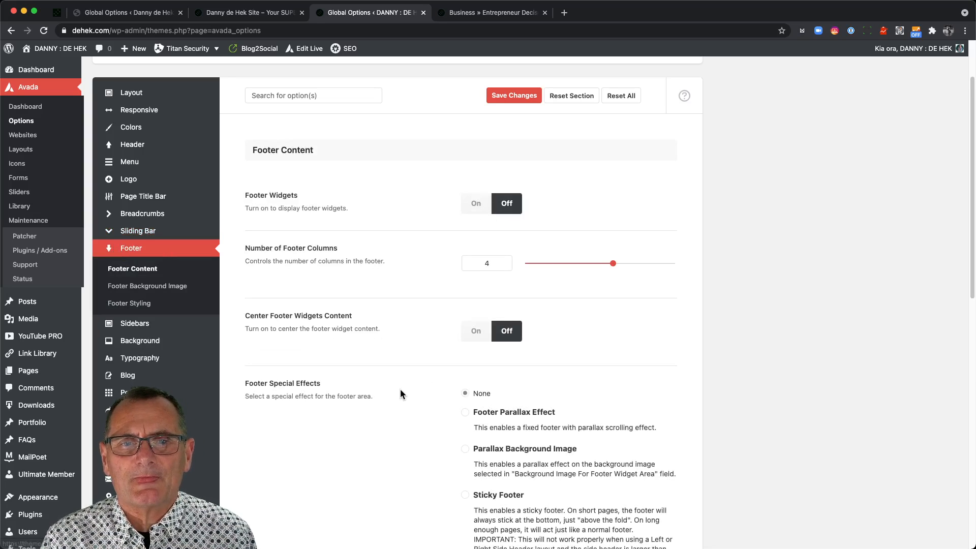
scroll(400, 390, down, 5)
scroll(401, 390, up, 2)
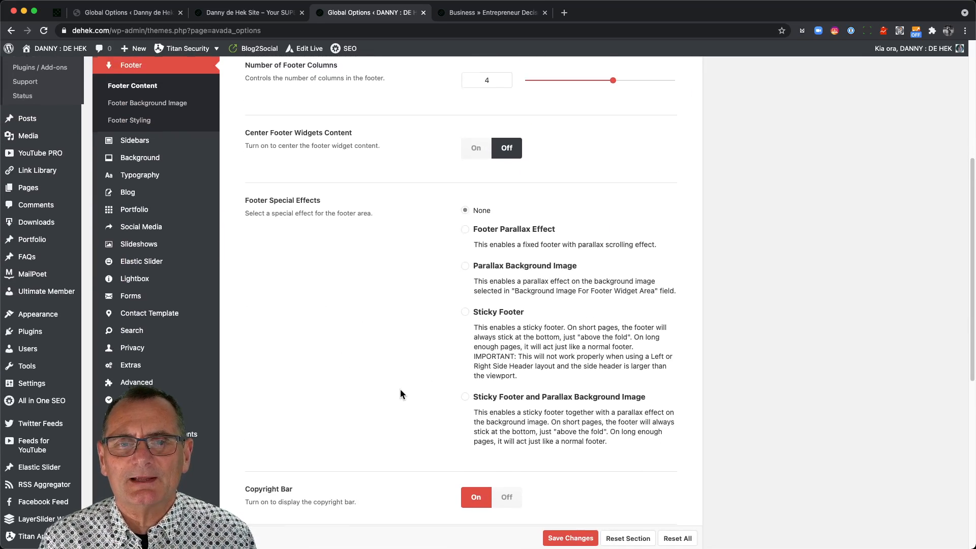
Switch to the live Business category page and examine the footer's copyright text and social icons.
click(508, 5)
scroll(395, 350, down, 10)
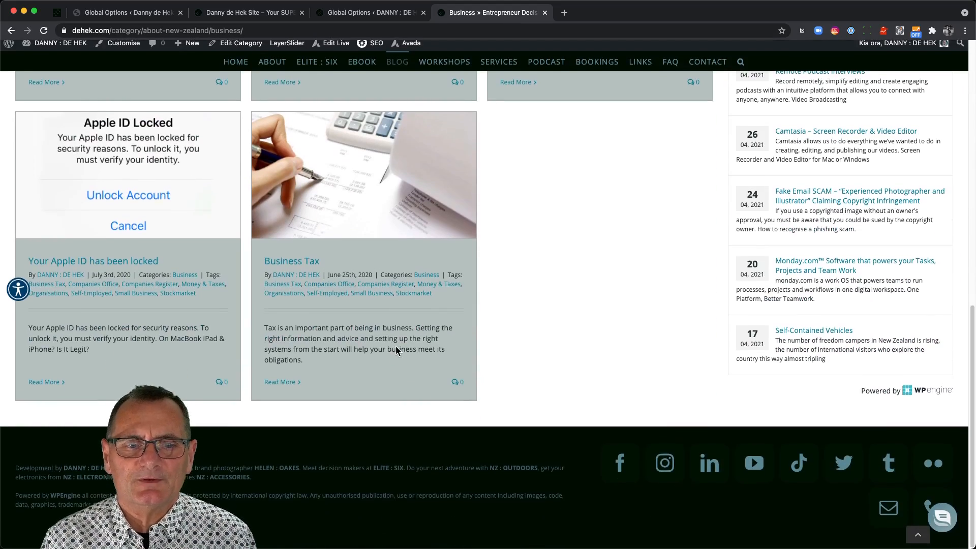
drag(16, 473, 153, 511)
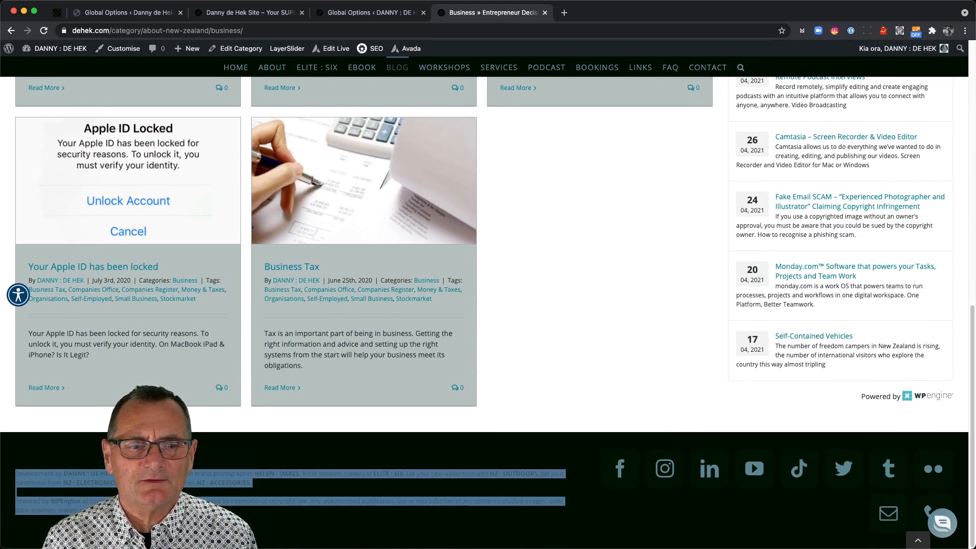
click(153, 511)
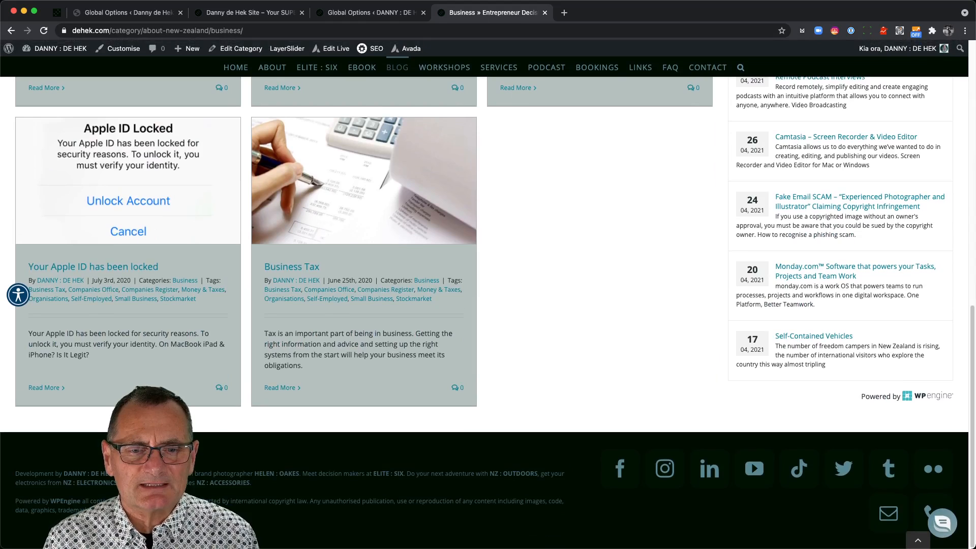
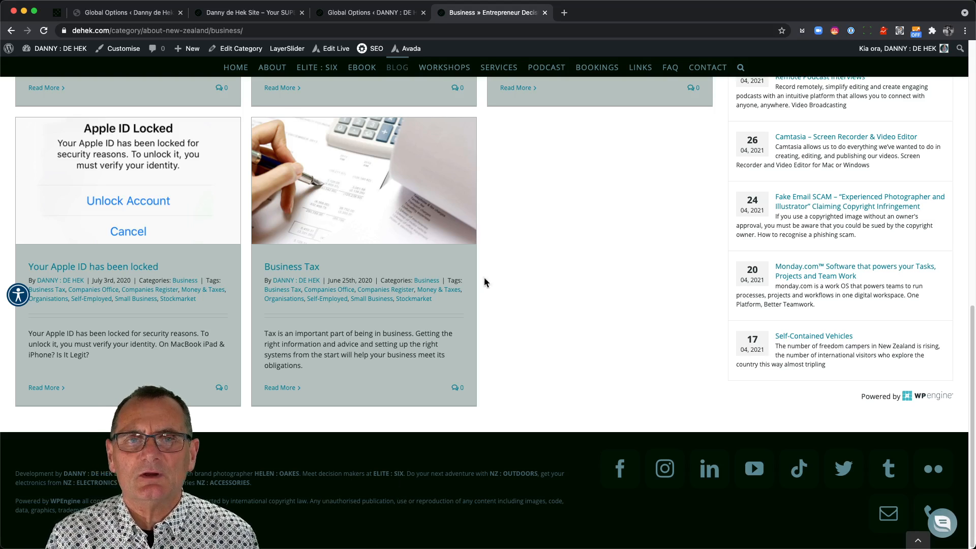
Return to the reference site's Global Options and inspect the Footer Content copyright bar, centering and copyright text HTML.
click(363, 15)
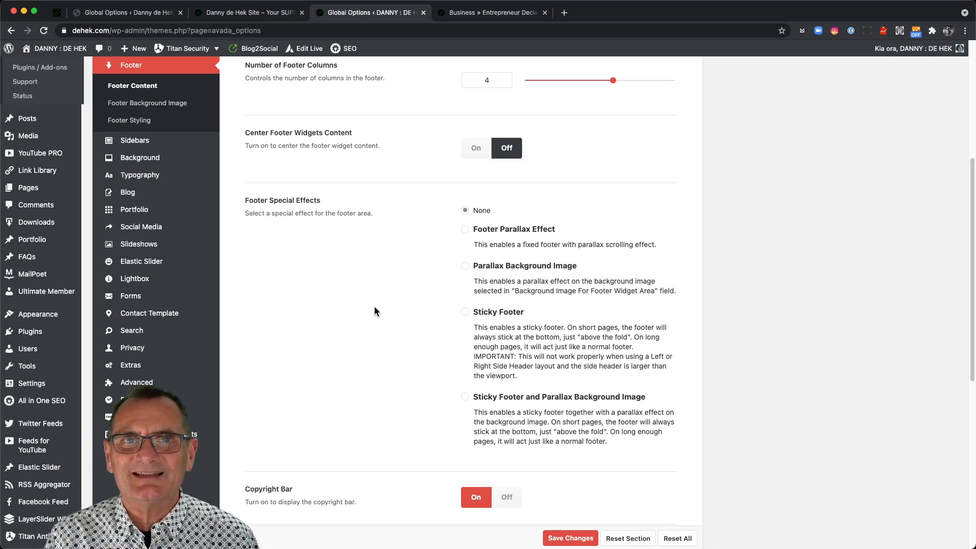
scroll(374, 306, down, 7)
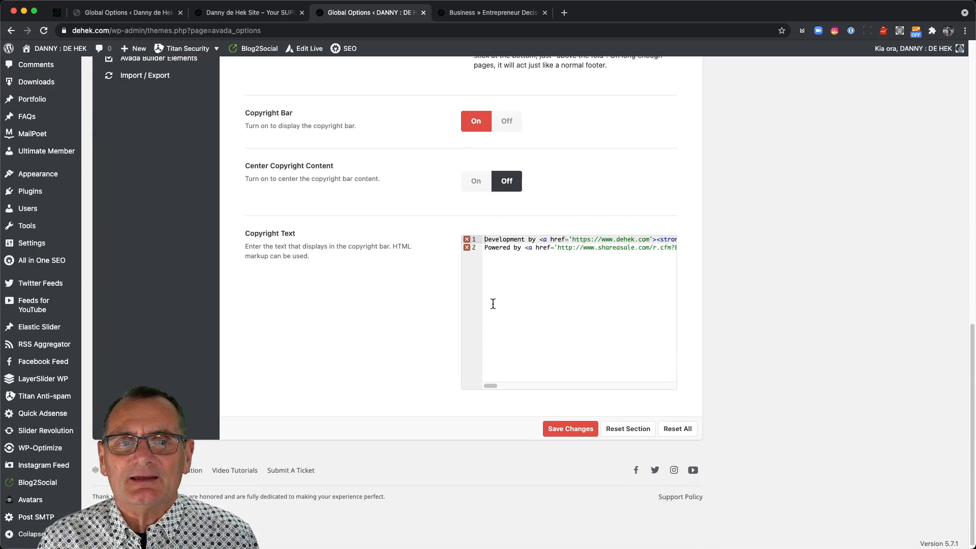
click(510, 286)
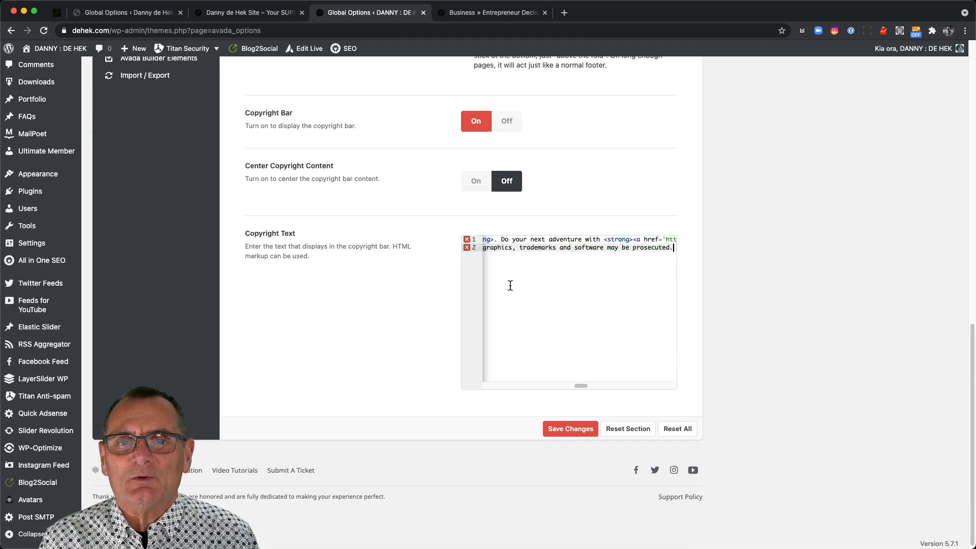
triple_click(535, 241)
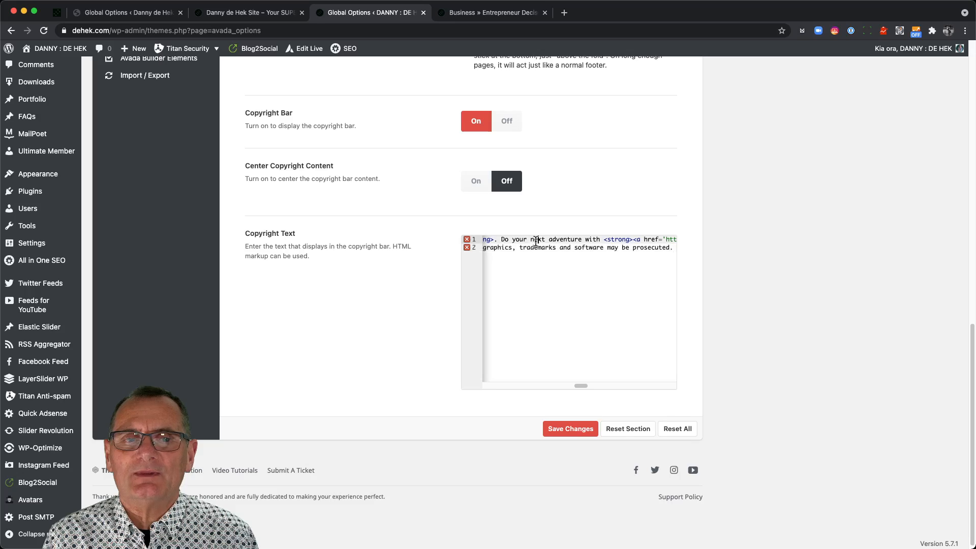
scroll(352, 249, up, 14)
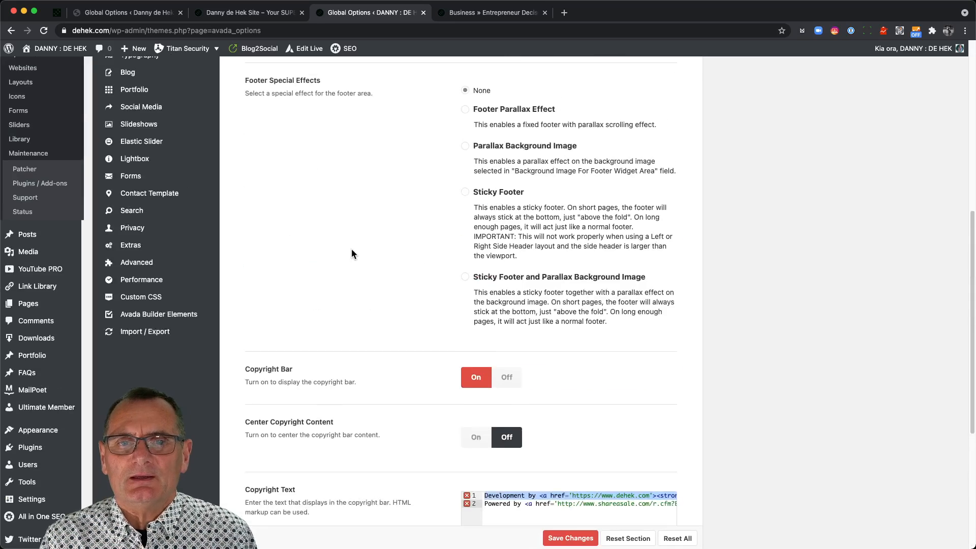
scroll(352, 249, down, 6)
scroll(351, 249, up, 3)
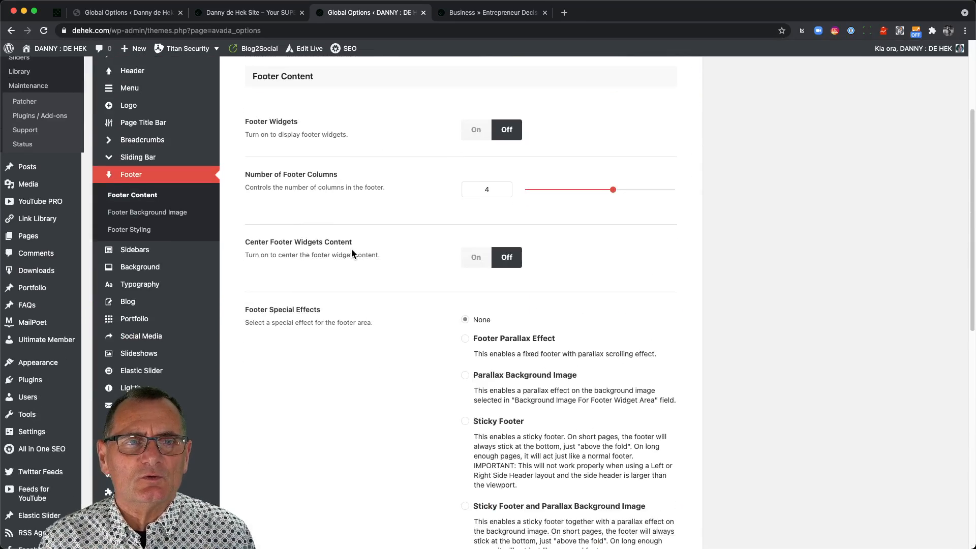
Review the Footer Background Image options and the Footer Styling width, padding, background, border, divider and copyright area settings.
click(149, 213)
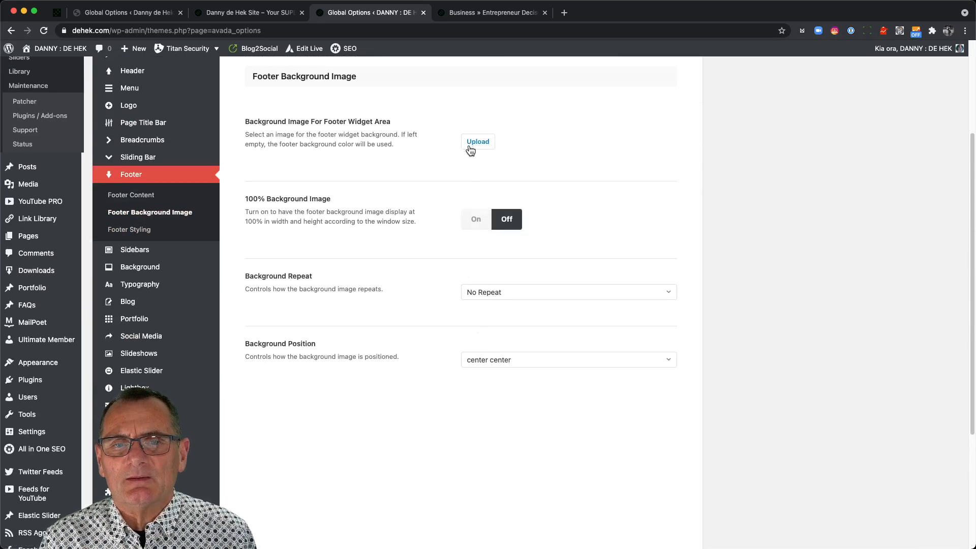
click(125, 231)
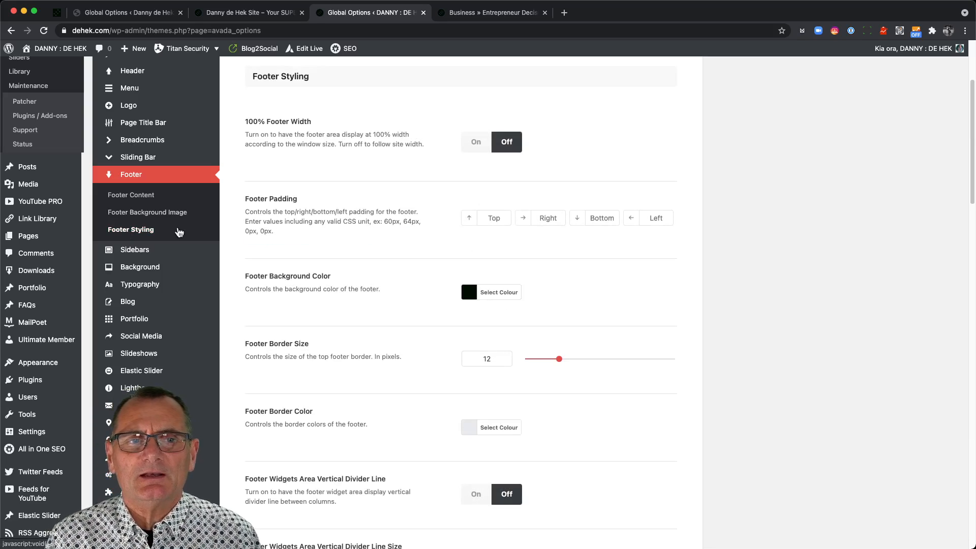
scroll(388, 362, down, 7)
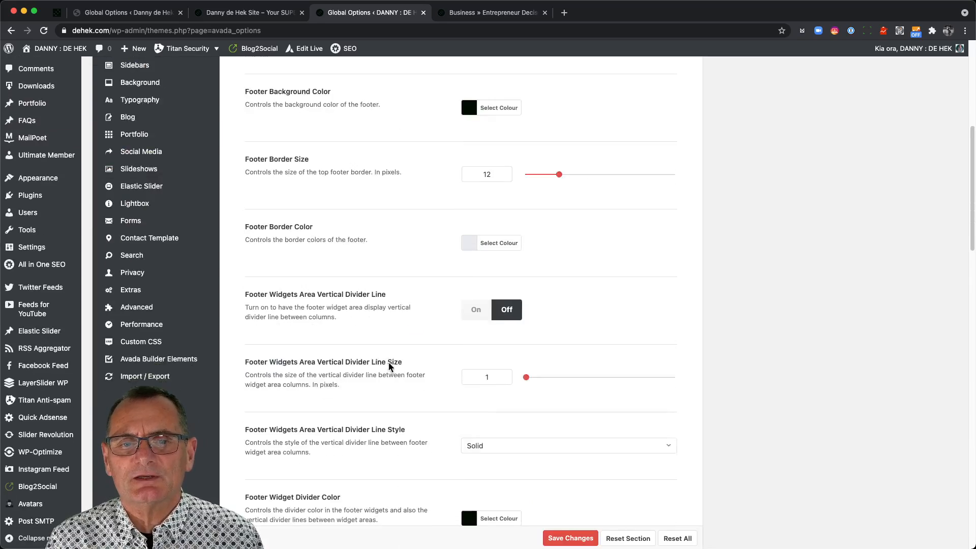
scroll(388, 362, down, 12)
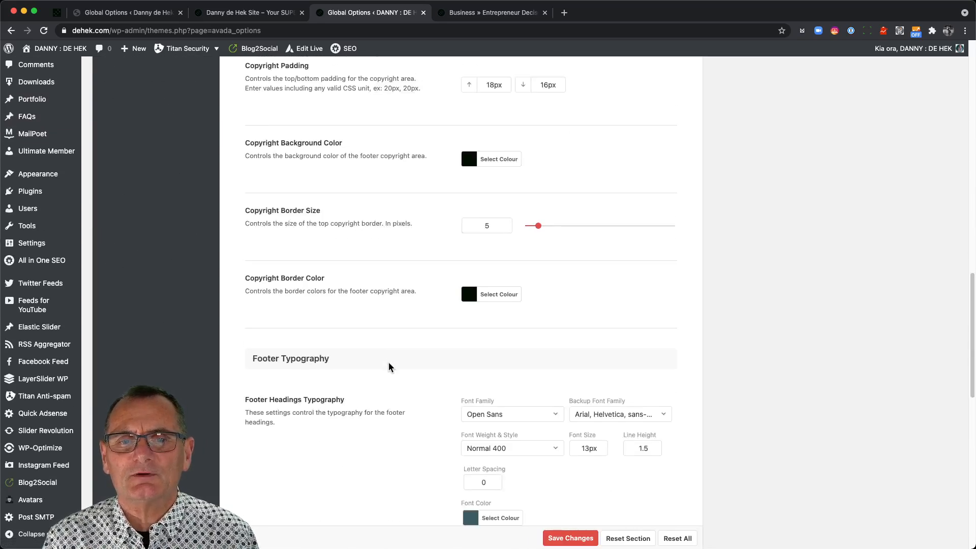
Review the footer headings typography, the footer font and link colors, and the copyright text colors and font size.
scroll(404, 395, down, 5)
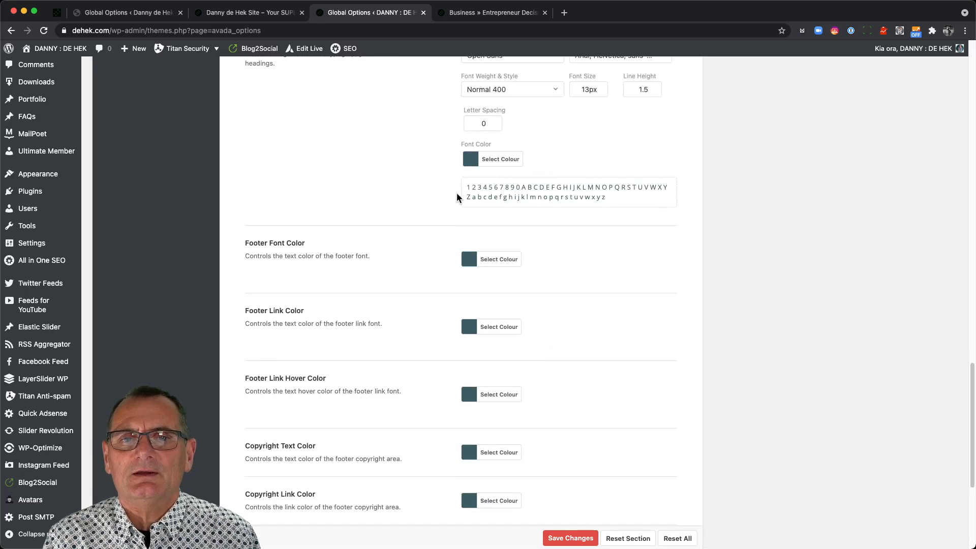
scroll(445, 358, down, 3)
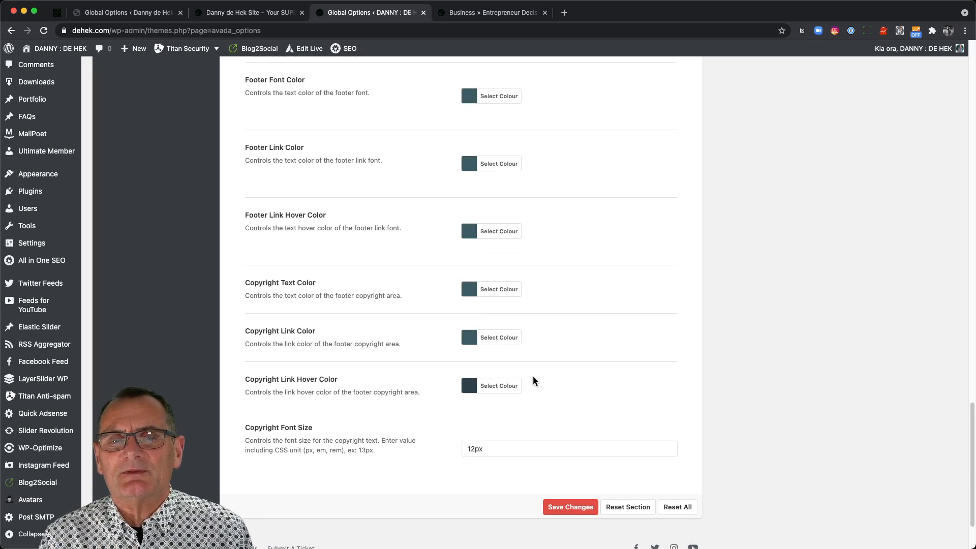
scroll(405, 356, down, 2)
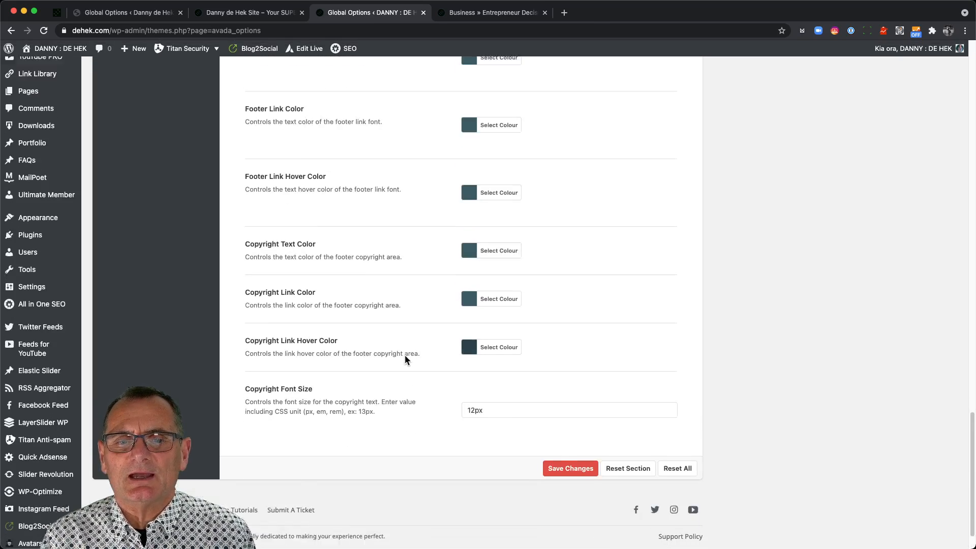
scroll(386, 326, up, 6)
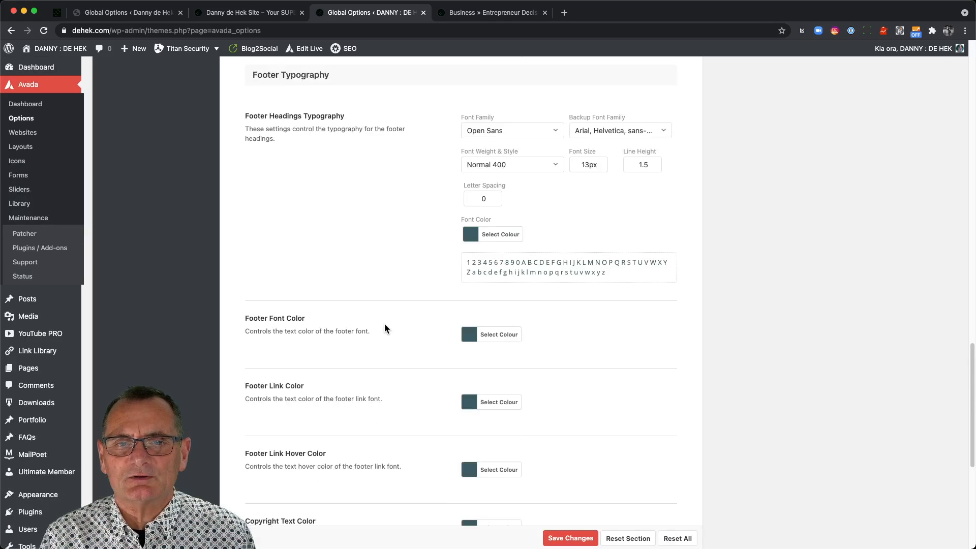
scroll(385, 324, up, 2)
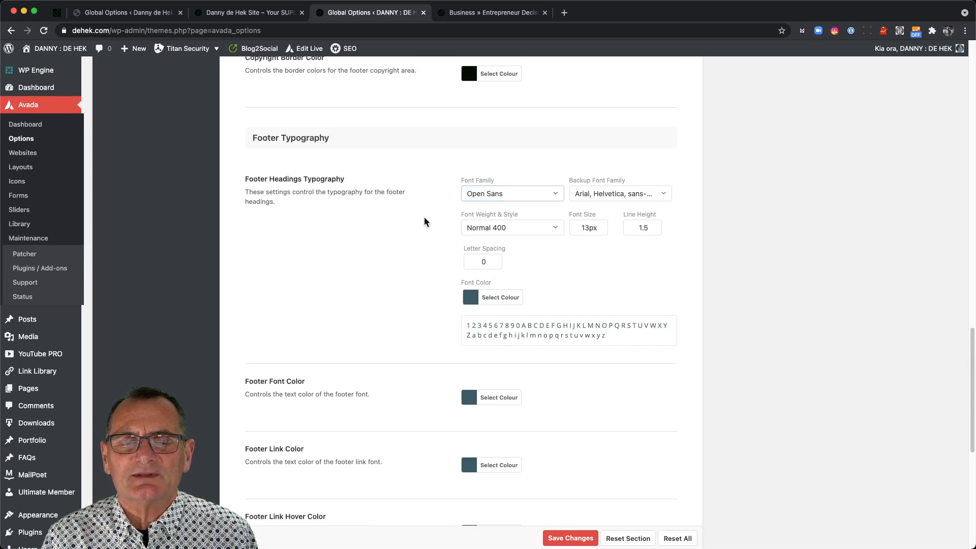
scroll(425, 222, up, 20)
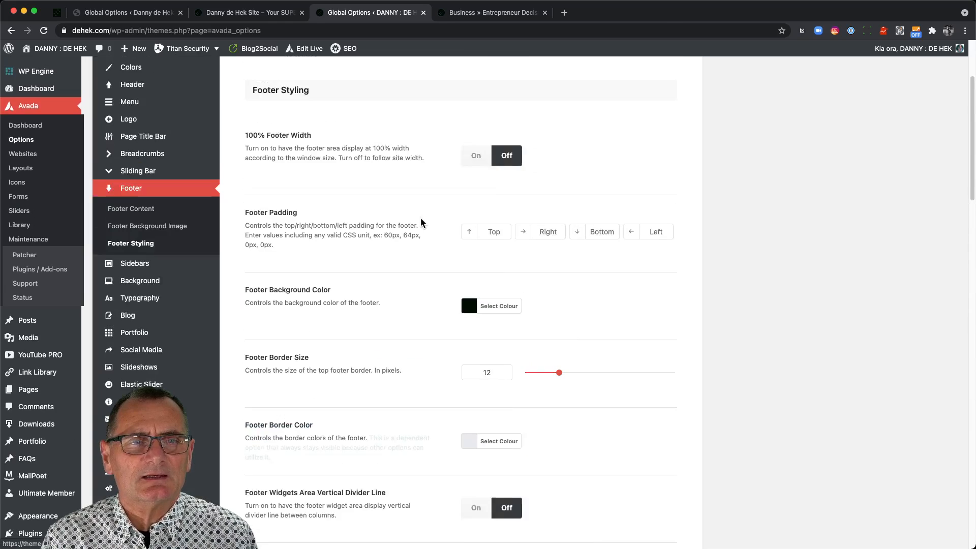
Try the example value 60px as the footer's top padding, clear it again, and highlight the example padding values in the description.
scroll(422, 224, down, 1)
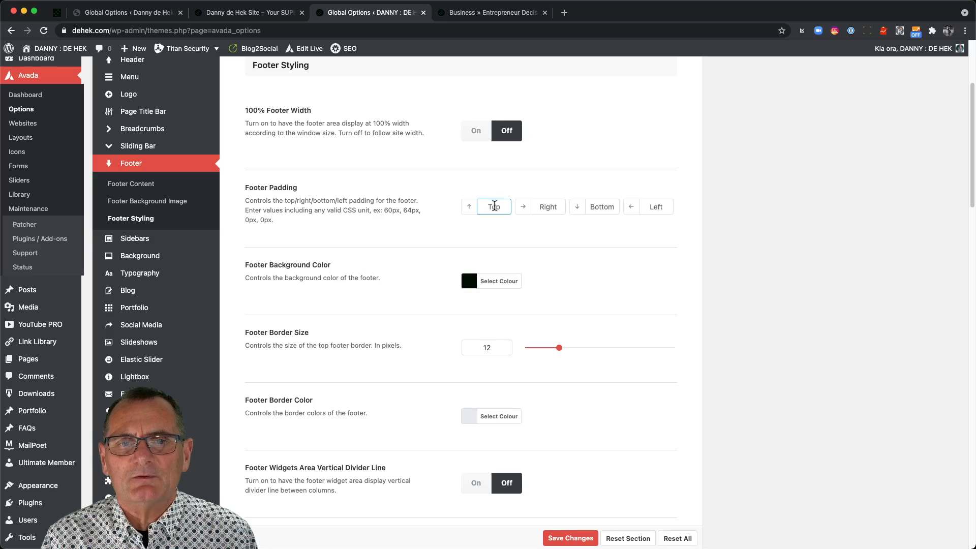
double_click(390, 209)
key(ctrl+c)
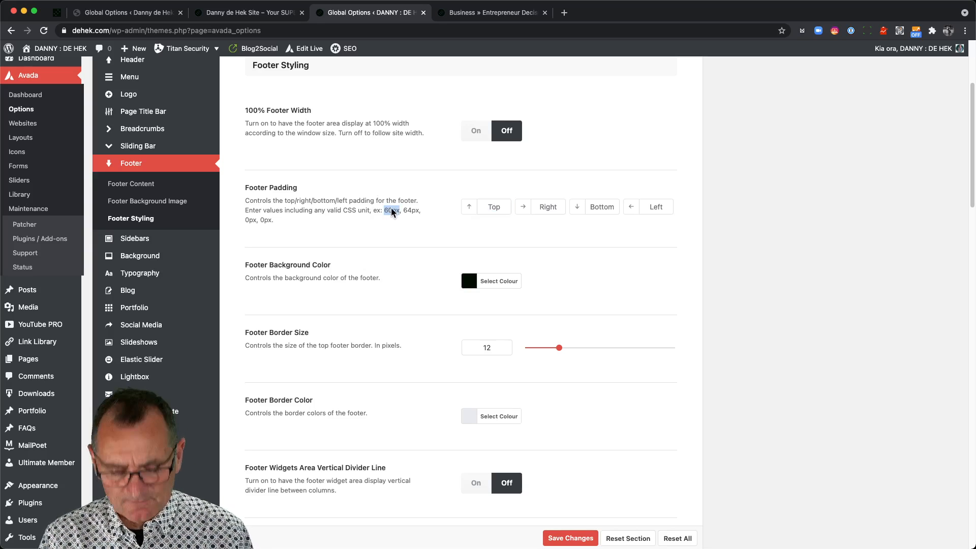
click(490, 206)
key(ctrl+v)
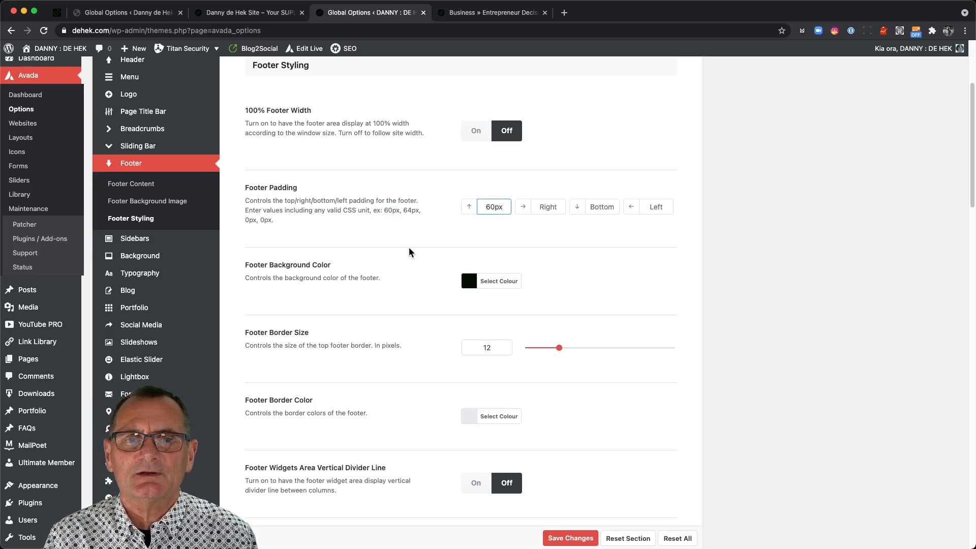
key(BackSpace)
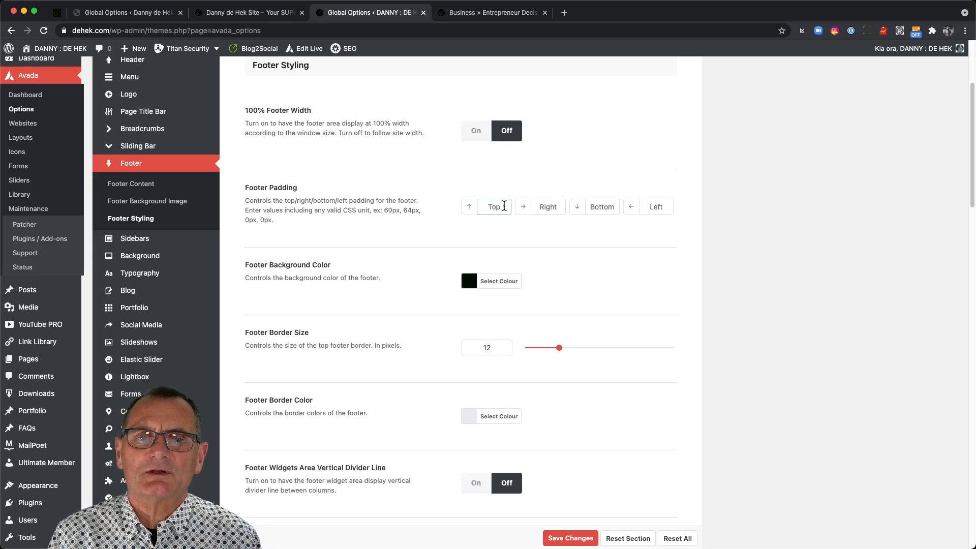
click(416, 237)
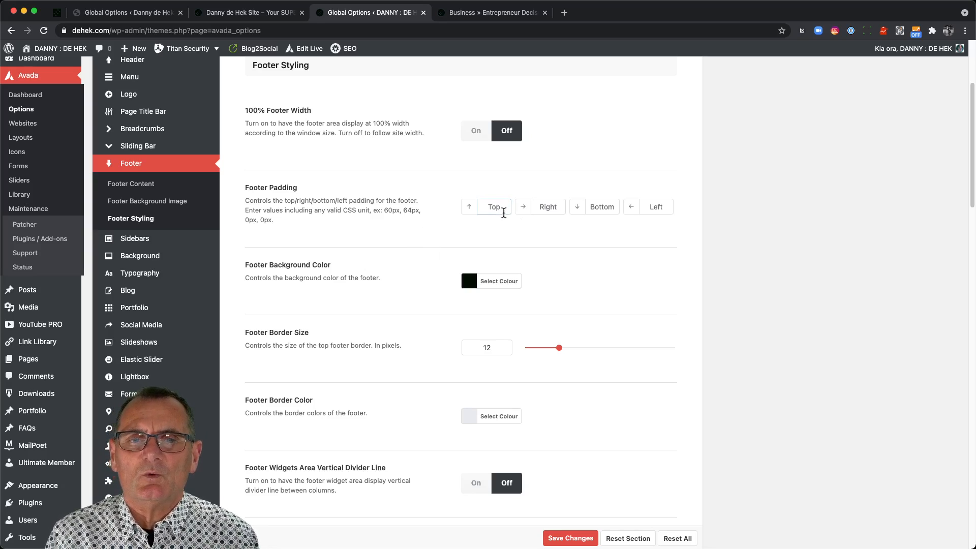
drag(385, 210, 416, 232)
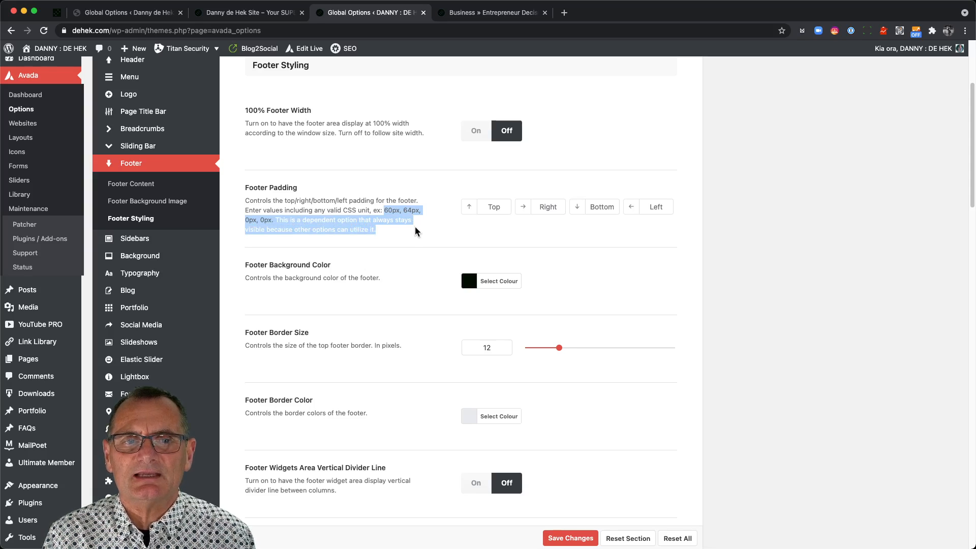
Open the Sidebar Styling options on the reference site and review the responsive order, sticky sidebars, padding, background and widget heading settings.
click(133, 238)
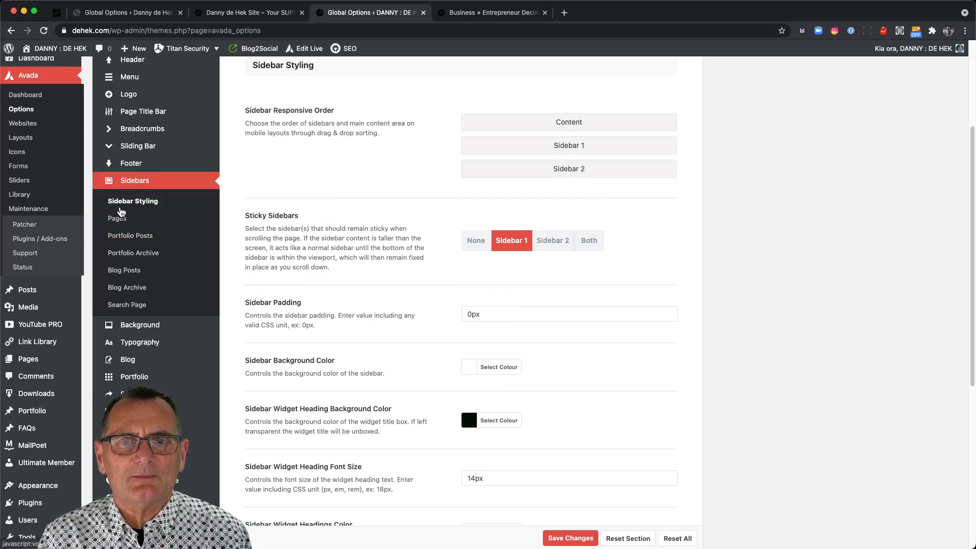
scroll(362, 315, up, 2)
scroll(362, 315, down, 6)
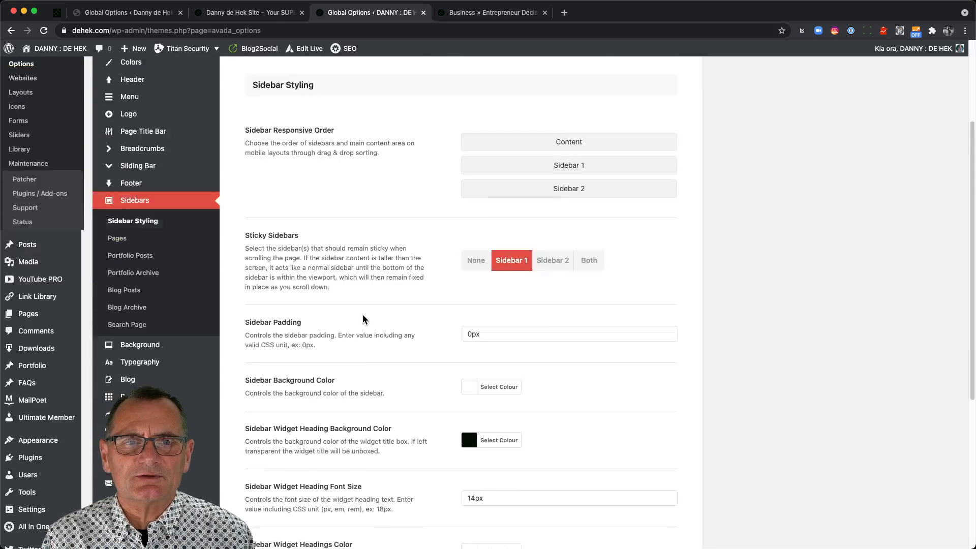
scroll(362, 315, up, 5)
scroll(362, 319, up, 3)
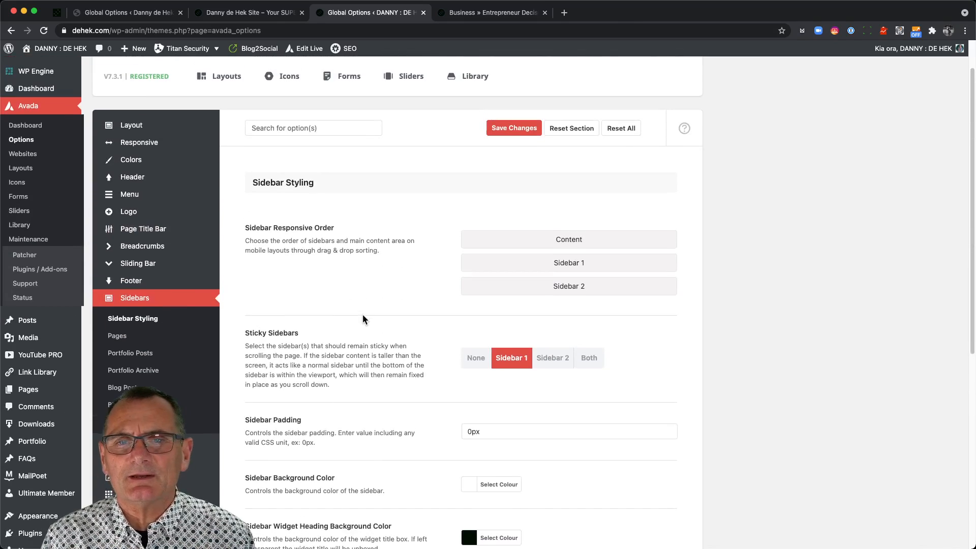
Examine the sidebar on the reference site's live Business category page, and open the site's home page.
click(473, 12)
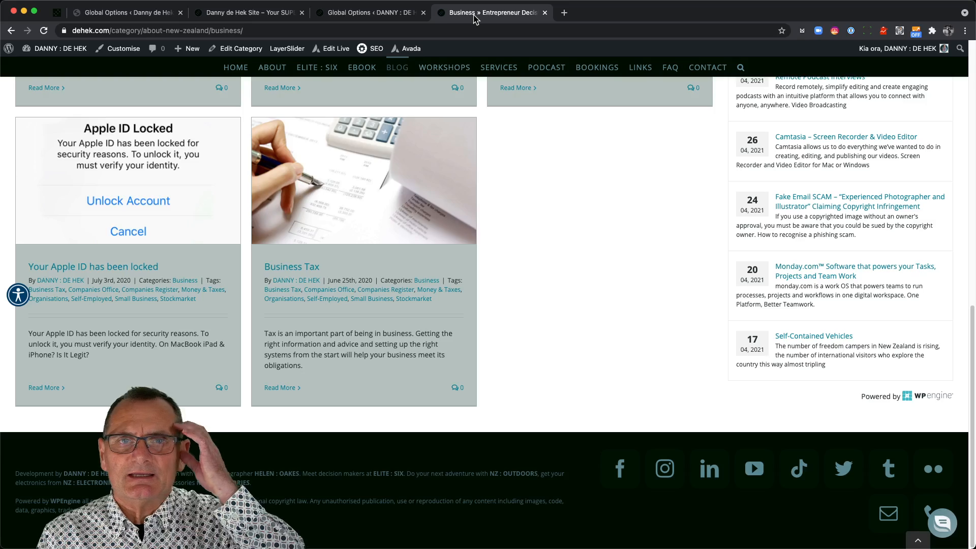
scroll(833, 251, up, 4)
scroll(810, 215, up, 6)
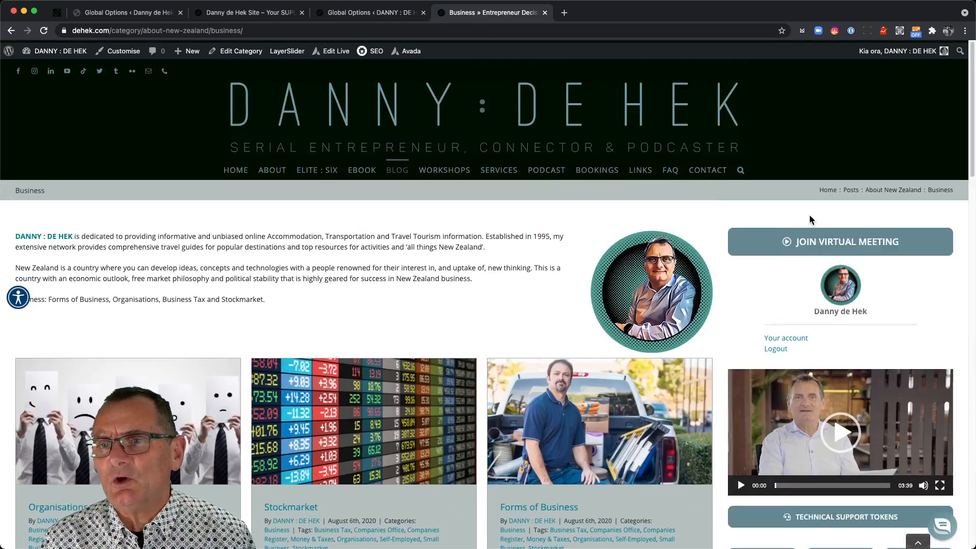
scroll(810, 214, down, 3)
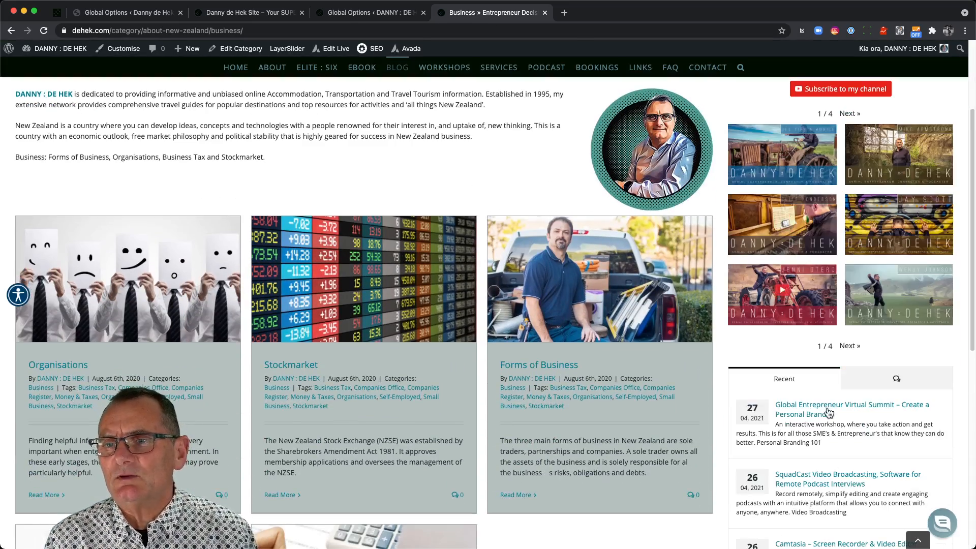
scroll(842, 396, up, 3)
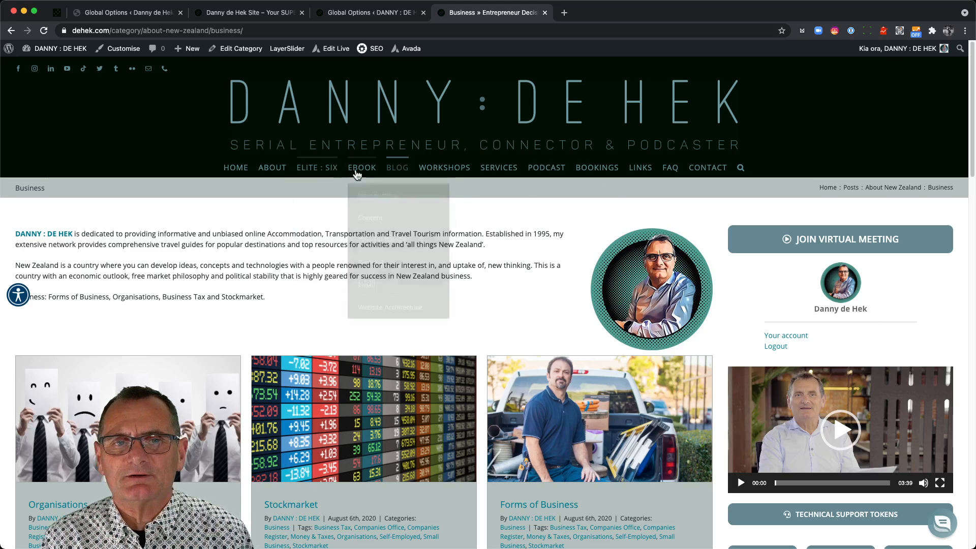
click(237, 171)
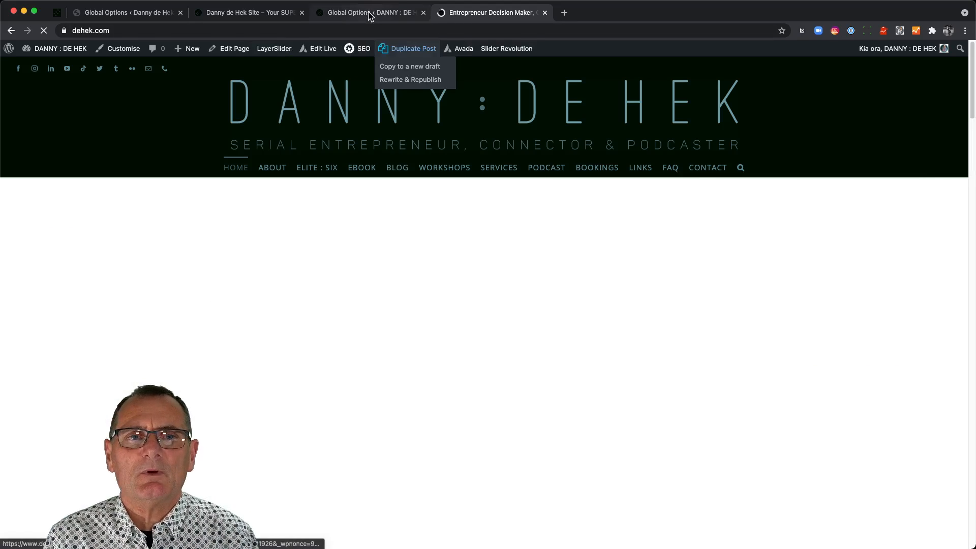
Return to the reference site's Global Options and inspect the Pages sidebar settings, including the choices available for Global Page Sidebar 1.
click(370, 14)
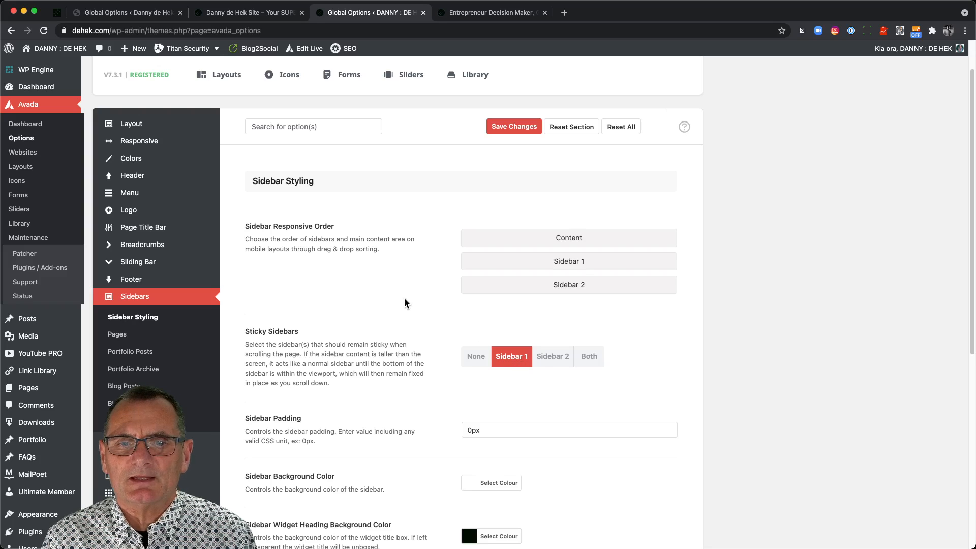
click(117, 336)
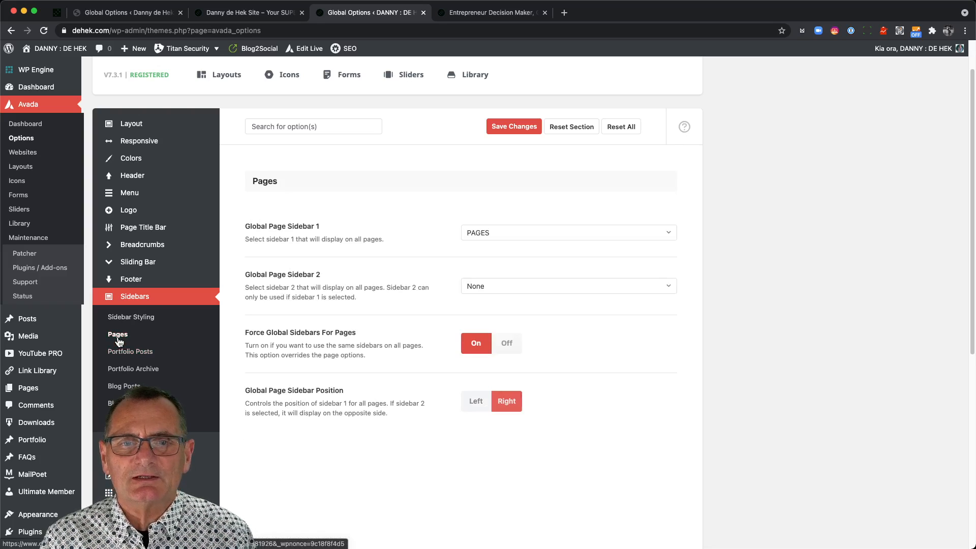
click(501, 235)
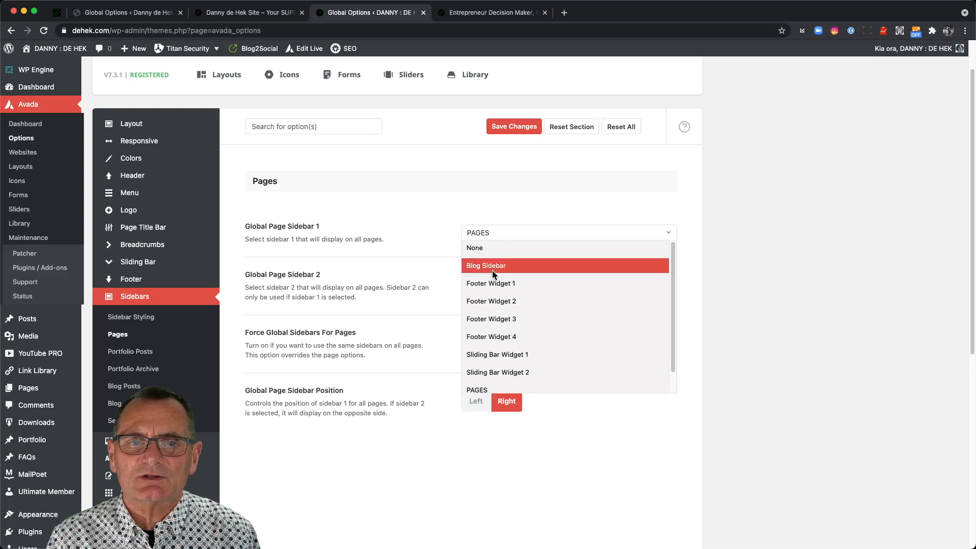
scroll(491, 281, down, 1)
scroll(491, 280, up, 1)
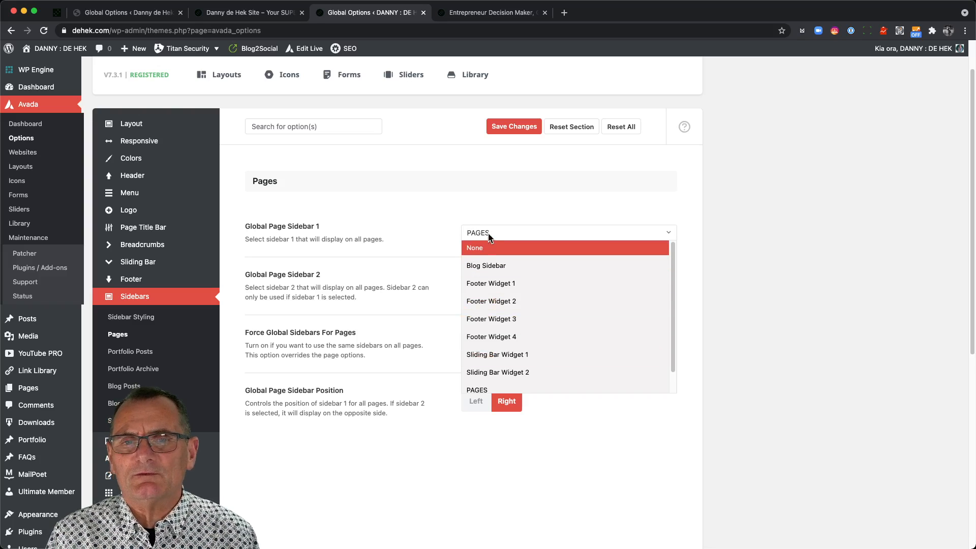
click(442, 208)
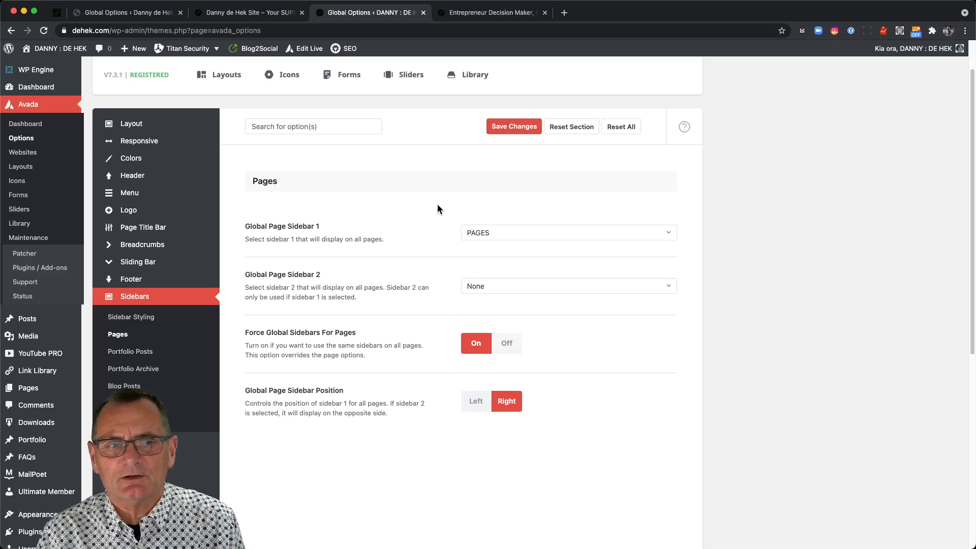
Review the sidebar settings for Portfolio Posts, Portfolio Archive and Blog Posts, including the choices for Global Blog Post Sidebar 1.
click(139, 357)
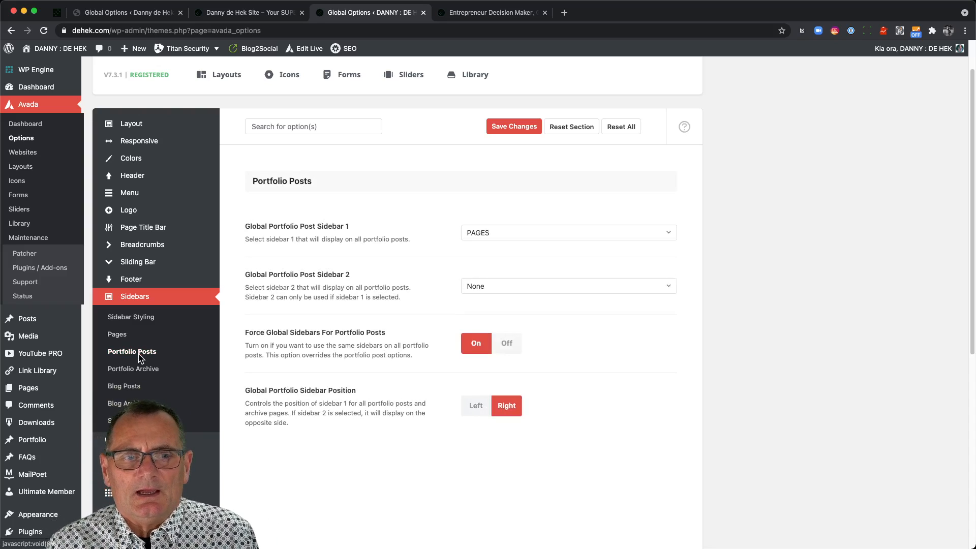
click(132, 371)
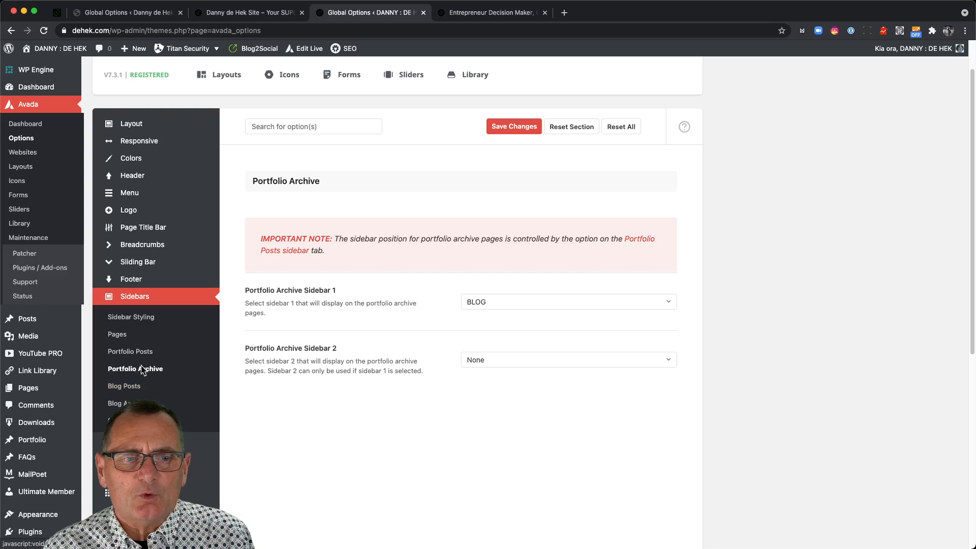
click(125, 388)
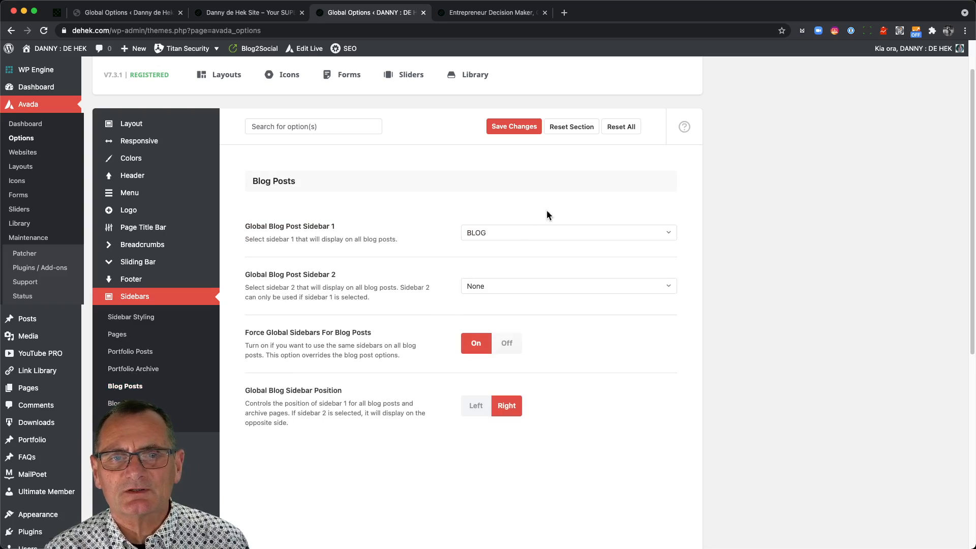
click(516, 232)
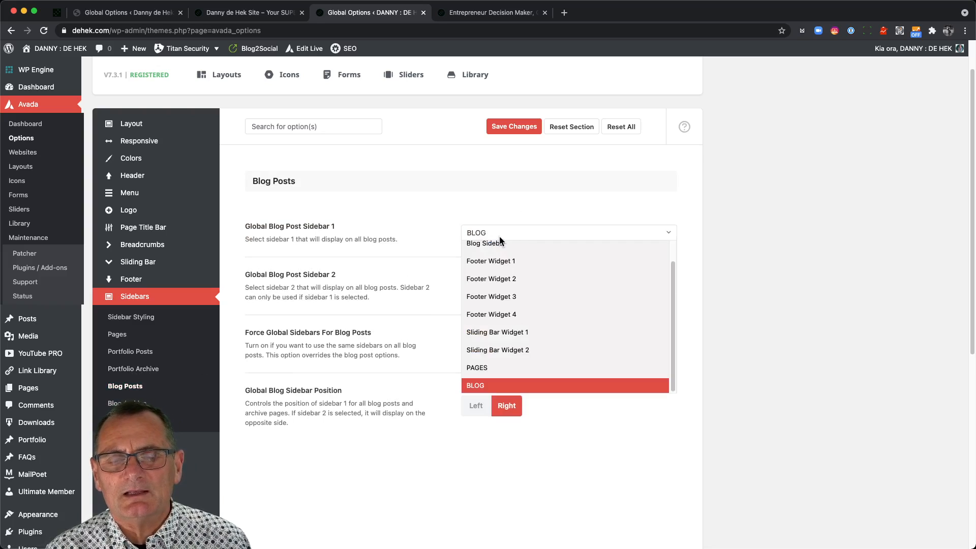
click(493, 238)
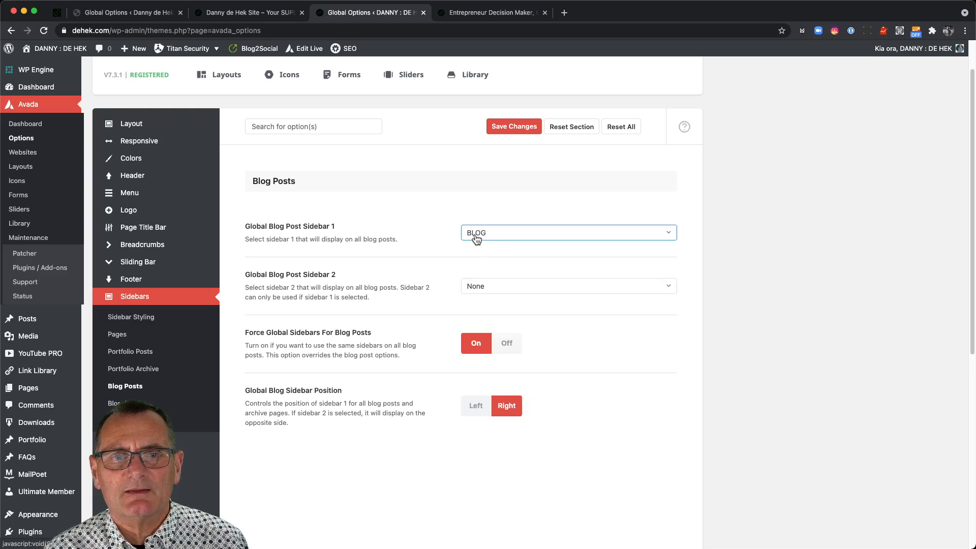
mouse_move(195, 216)
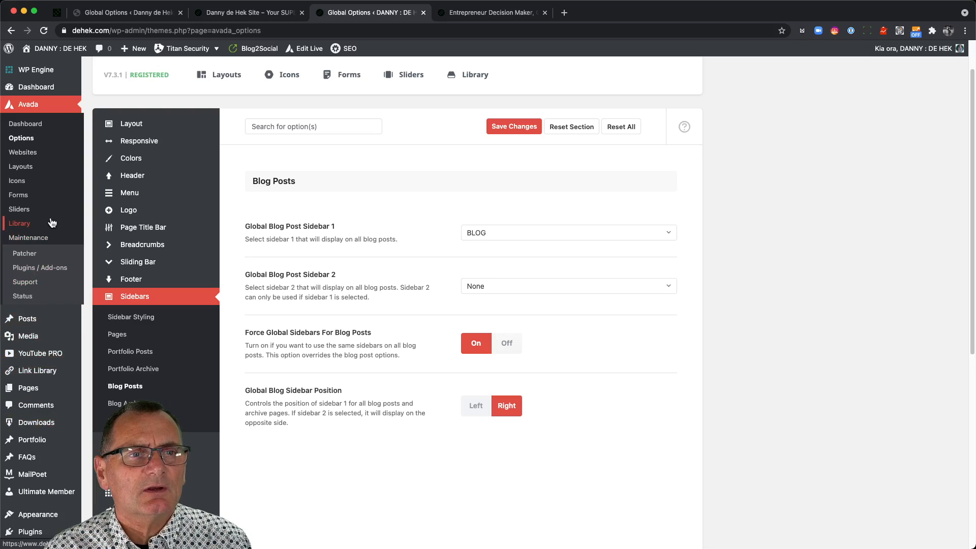
scroll(30, 162, down, 1)
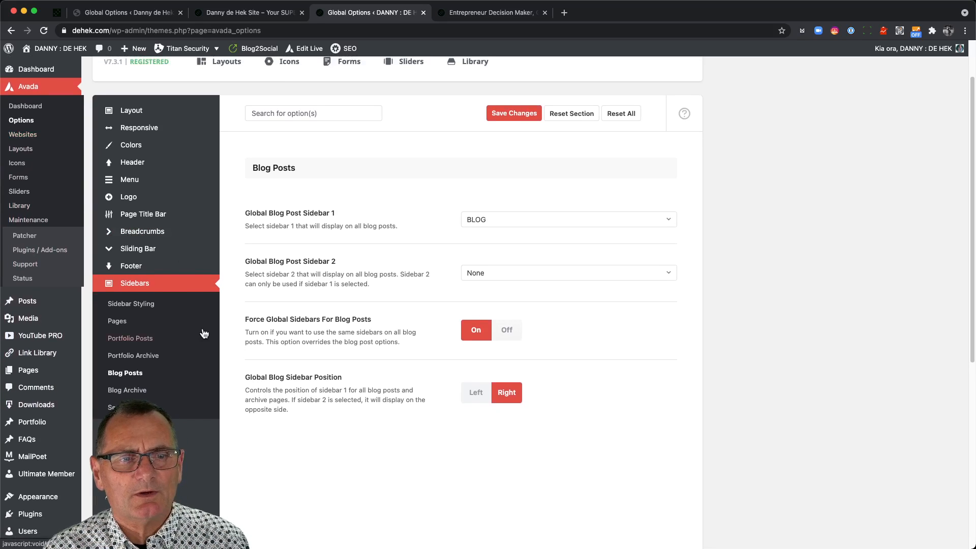
Inspect the Page Background options and the page background color's hex code, and view the Main Content Background options.
scroll(138, 224, down, 5)
click(131, 298)
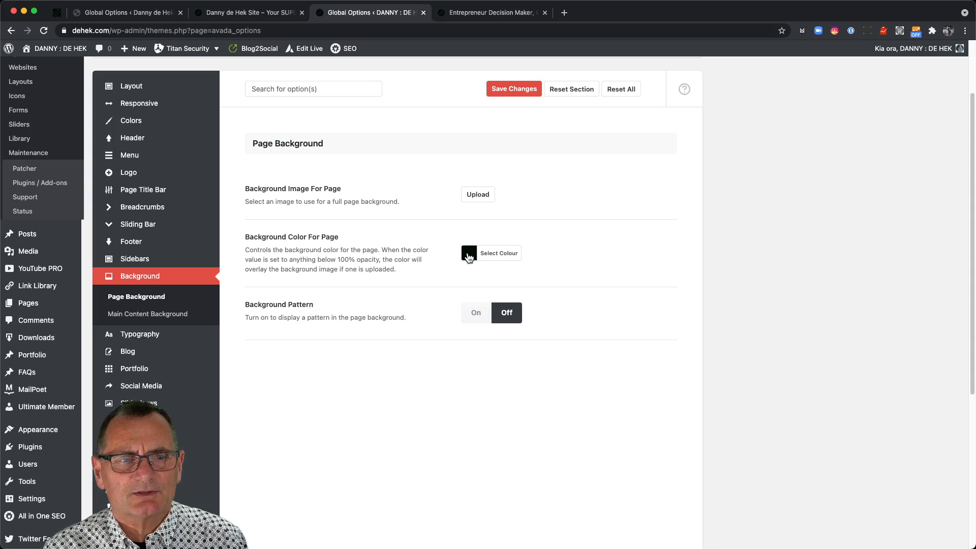
click(469, 257)
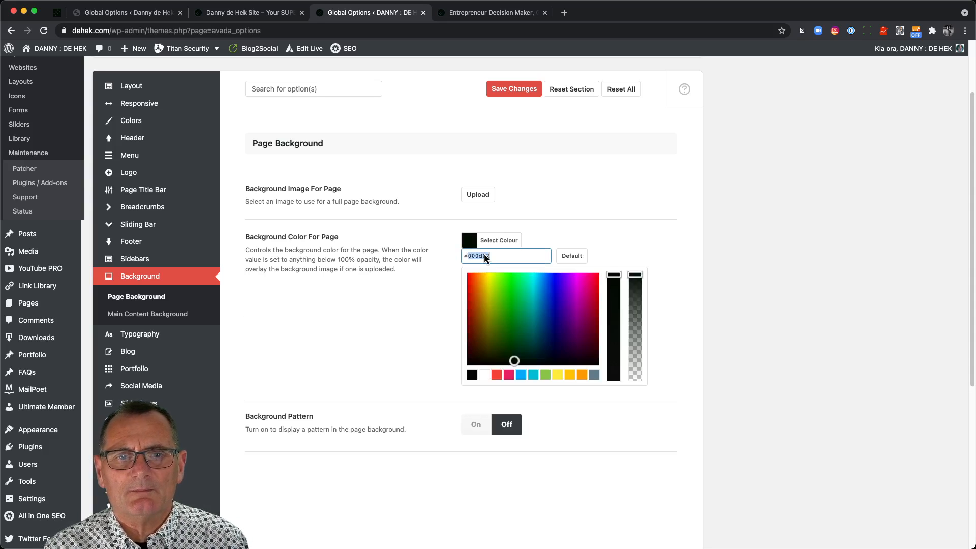
click(420, 292)
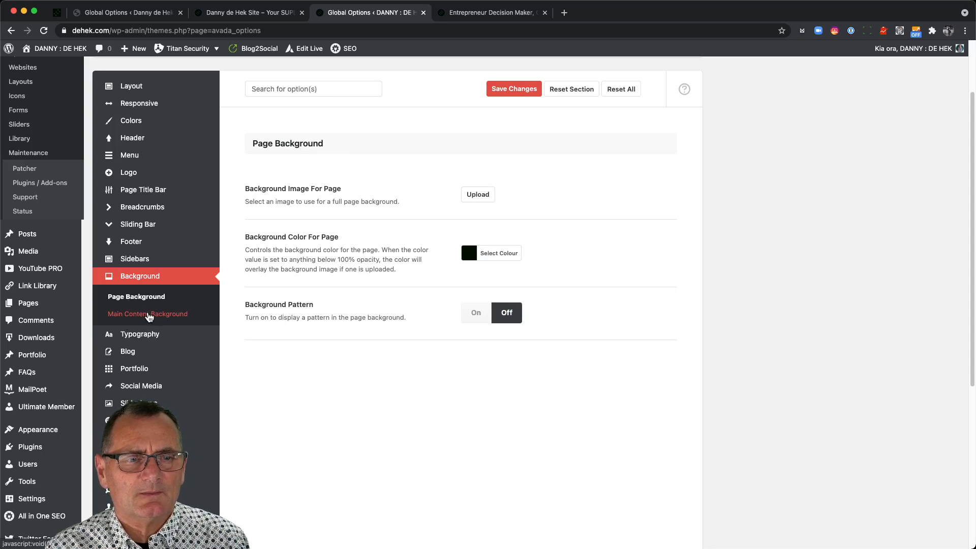
click(149, 315)
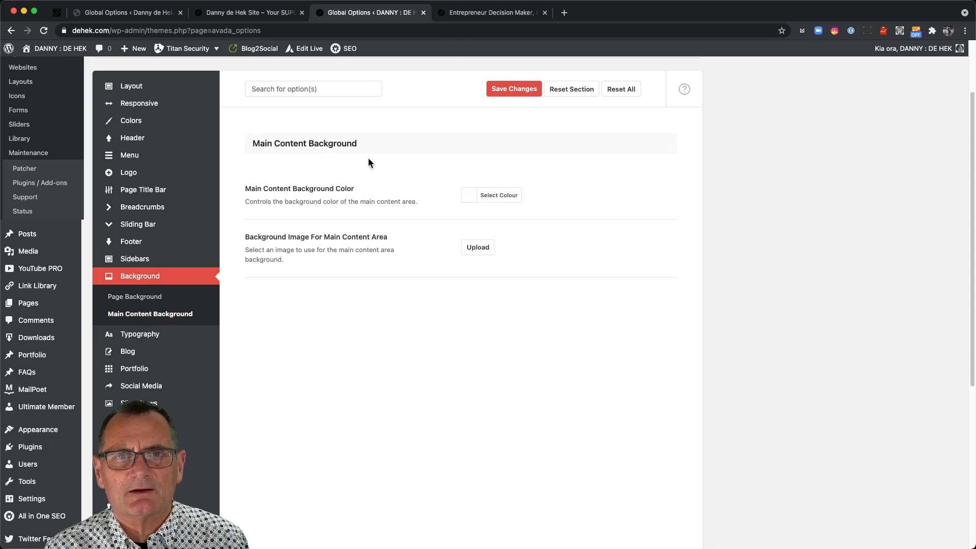
Examine the main content background on the reference site's live home page.
click(480, 12)
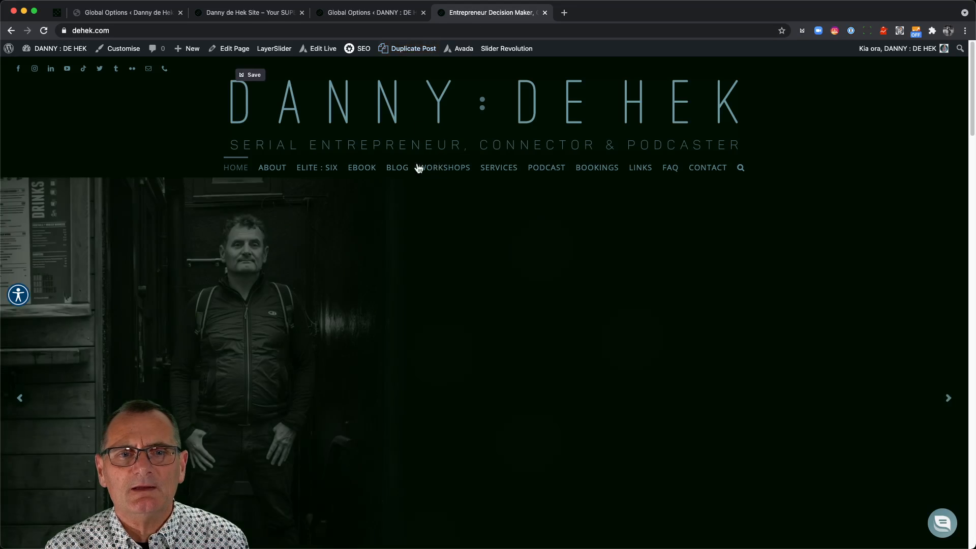
scroll(403, 334, down, 10)
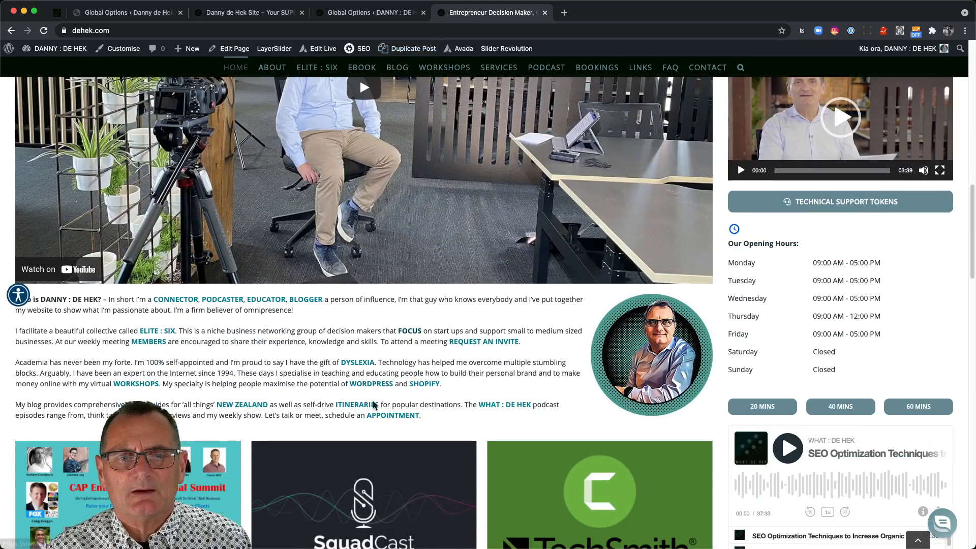
scroll(297, 372, up, 10)
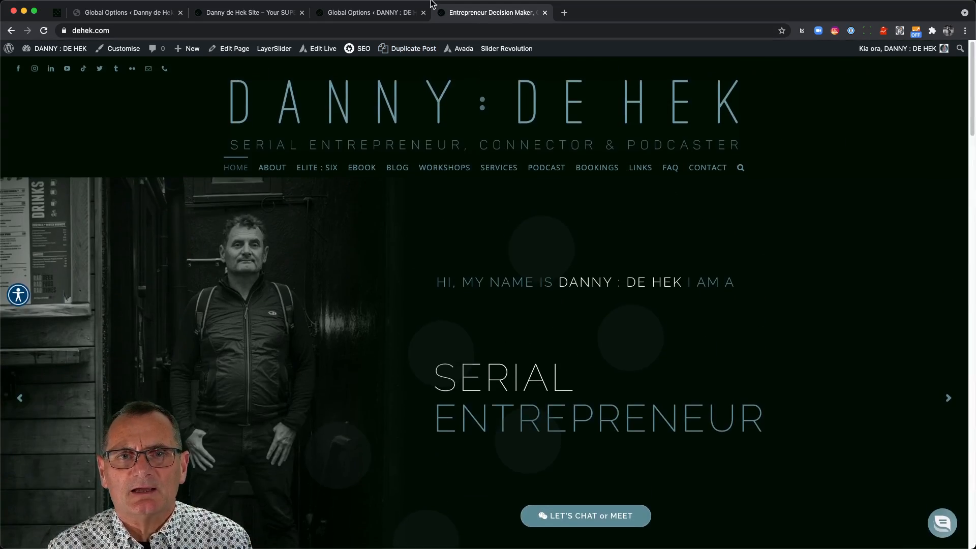
Return to the reference site's Global Options and review the Body Typography font, size, spacing and link color settings.
click(364, 14)
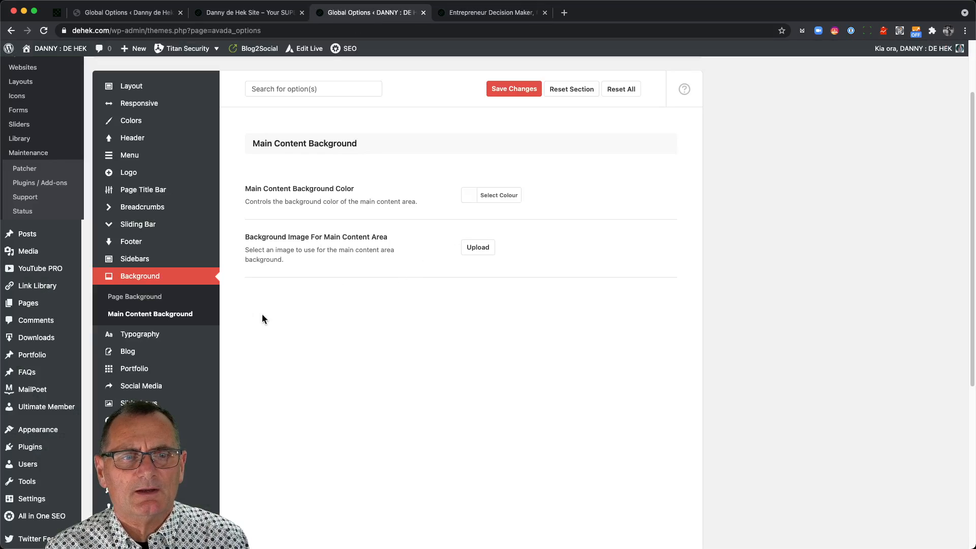
click(143, 342)
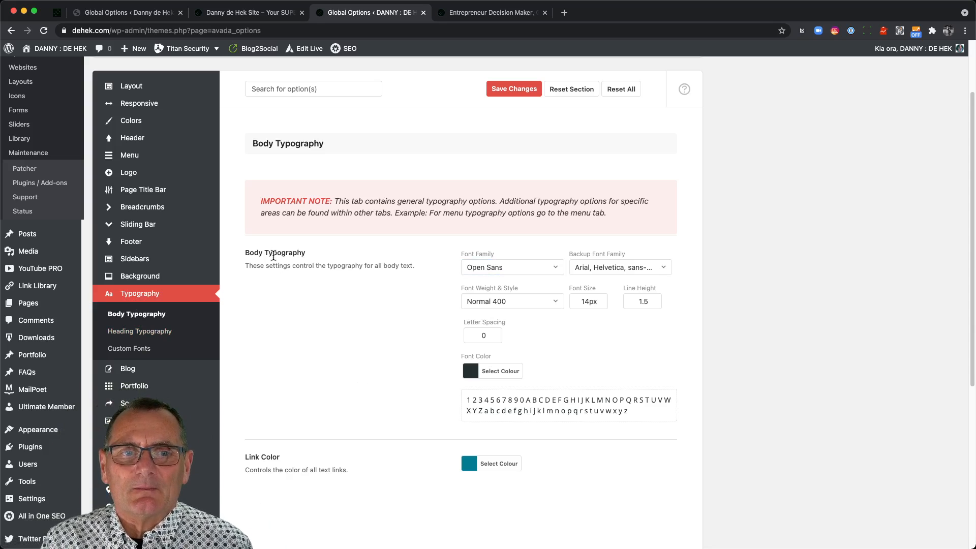
scroll(319, 315, down, 5)
scroll(318, 316, up, 5)
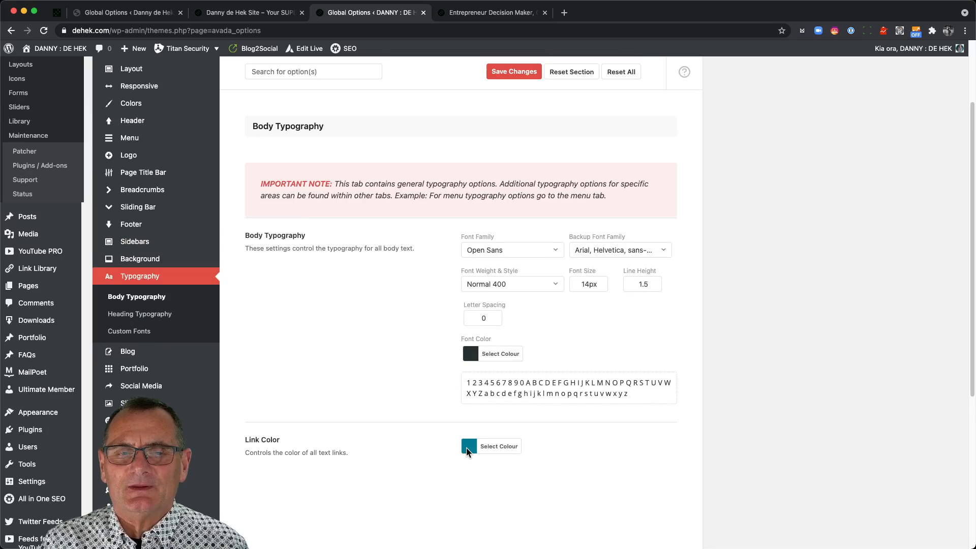
Examine how the body text and link colors look in the introduction text on the live home page.
click(488, 12)
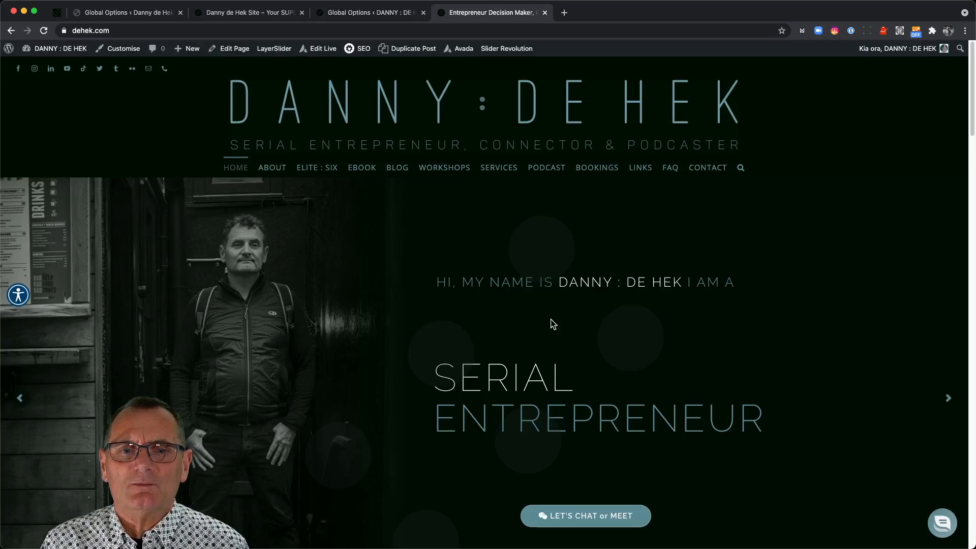
scroll(553, 324, down, 5)
scroll(553, 324, down, 10)
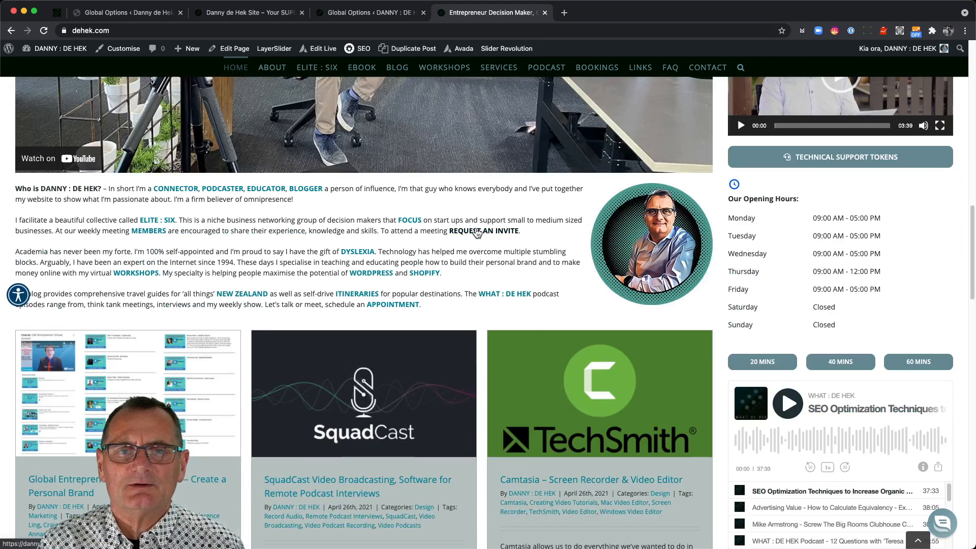
Return to the reference site's Body Typography options and inspect the body font color's hex code without changing it.
click(371, 15)
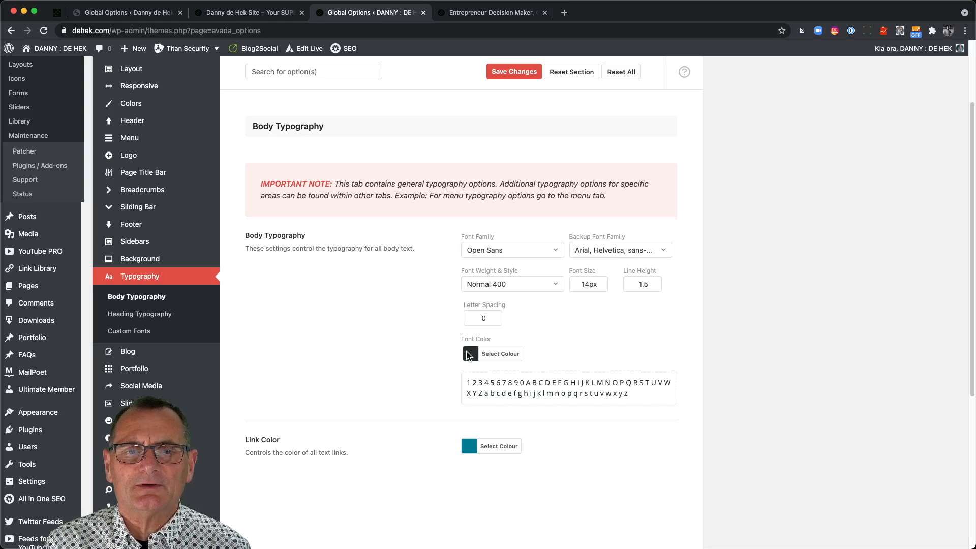
click(469, 355)
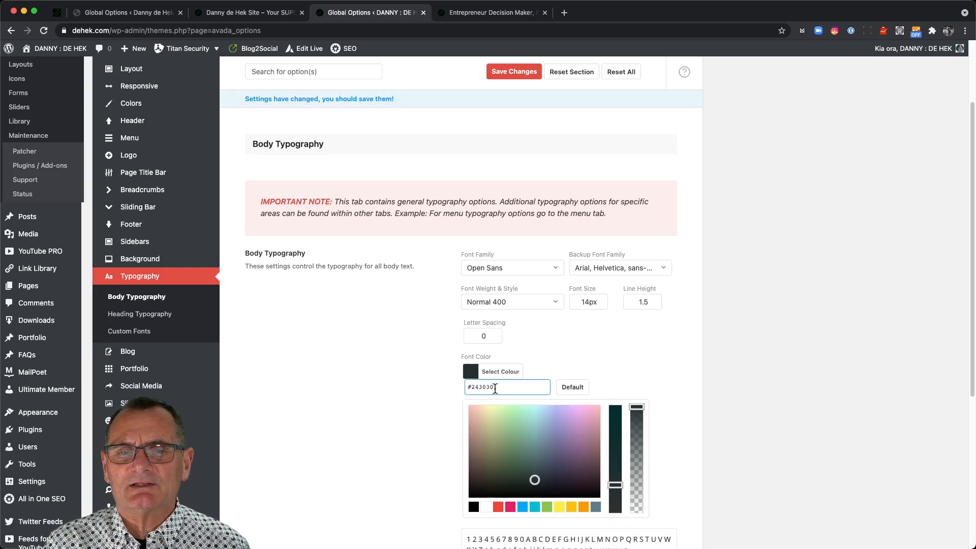
click(479, 399)
click(336, 358)
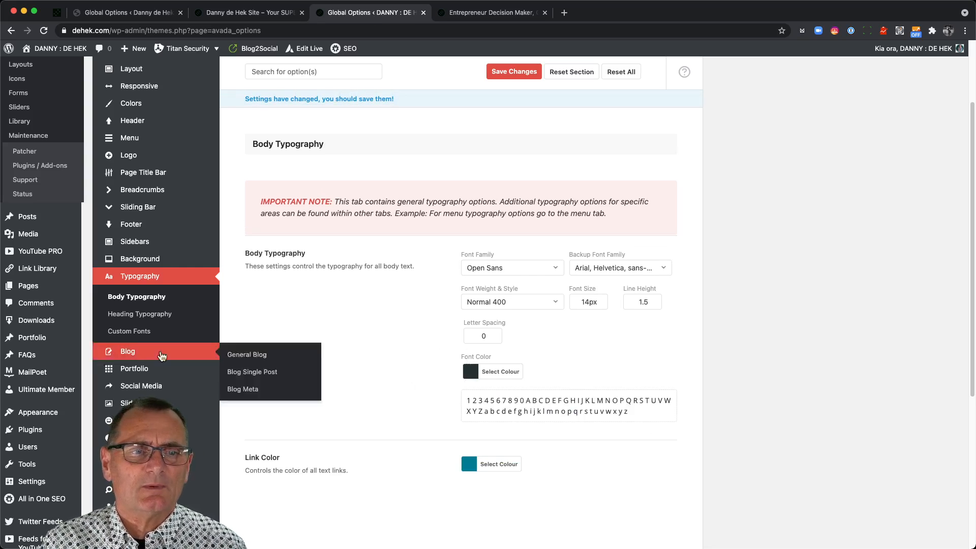
Review the reference site's Heading Typography options for H1 through H6, including fonts, sizes, margins and colors.
click(125, 317)
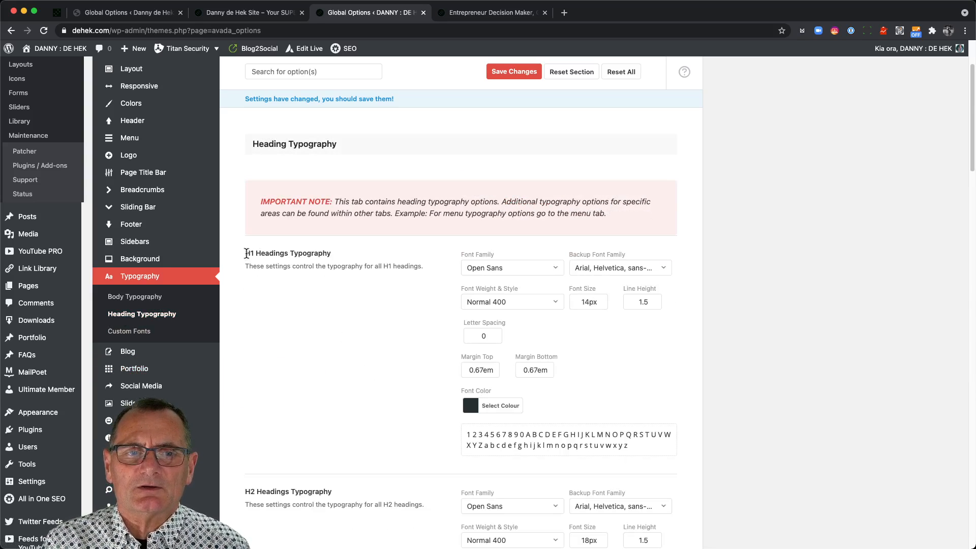
scroll(288, 412, down, 15)
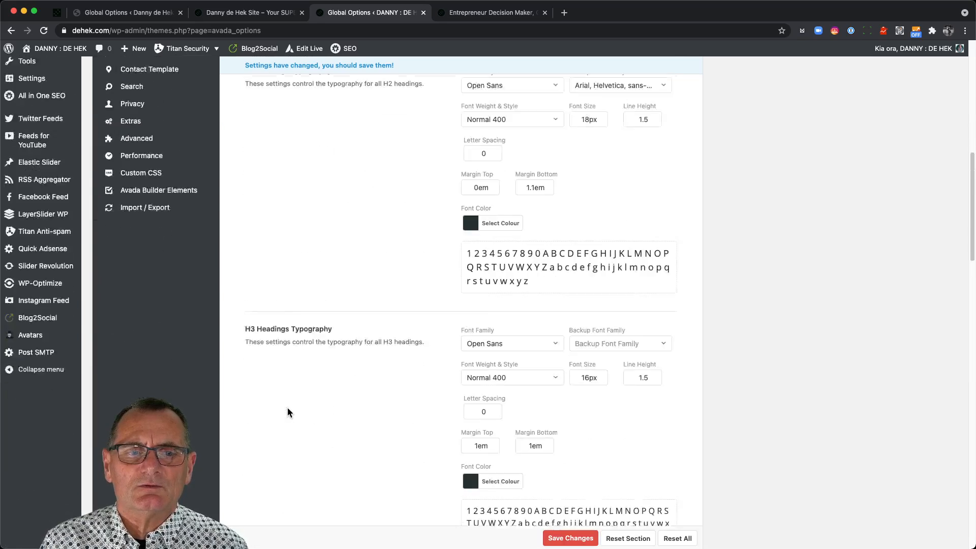
scroll(288, 408, down, 15)
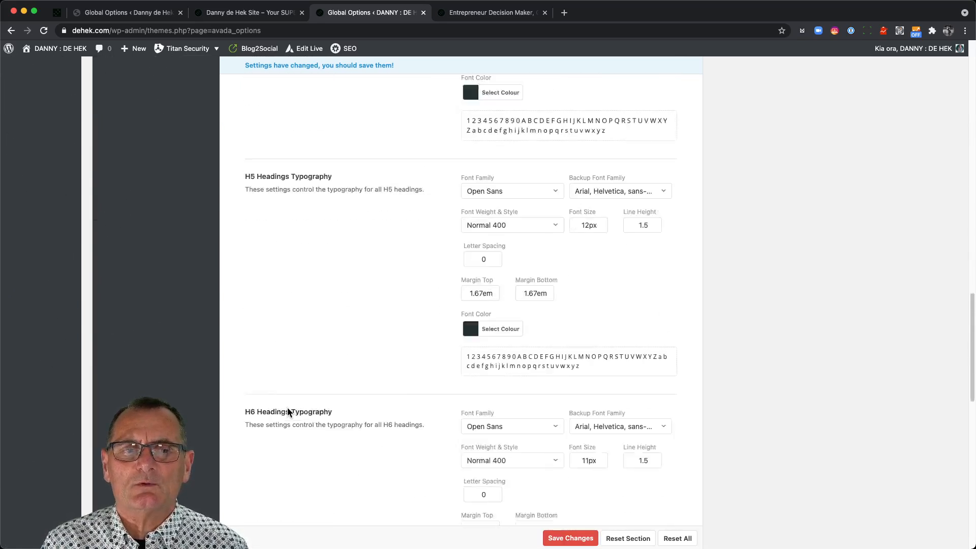
scroll(288, 408, down, 2)
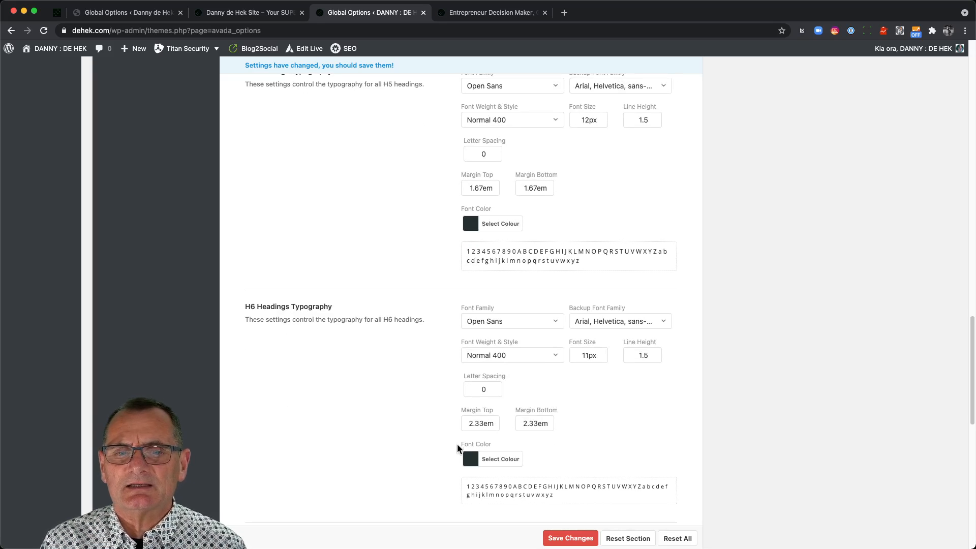
scroll(390, 365, up, 7)
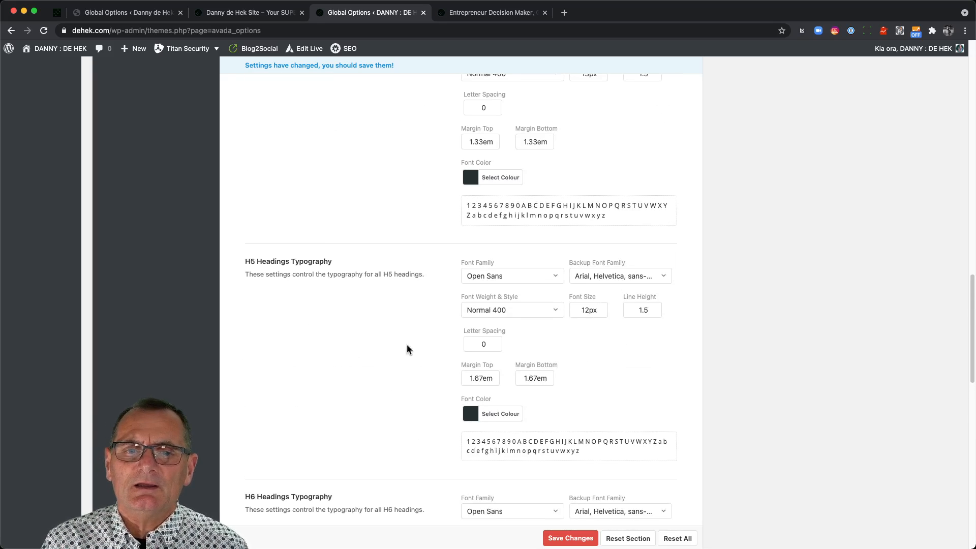
scroll(407, 341, up, 20)
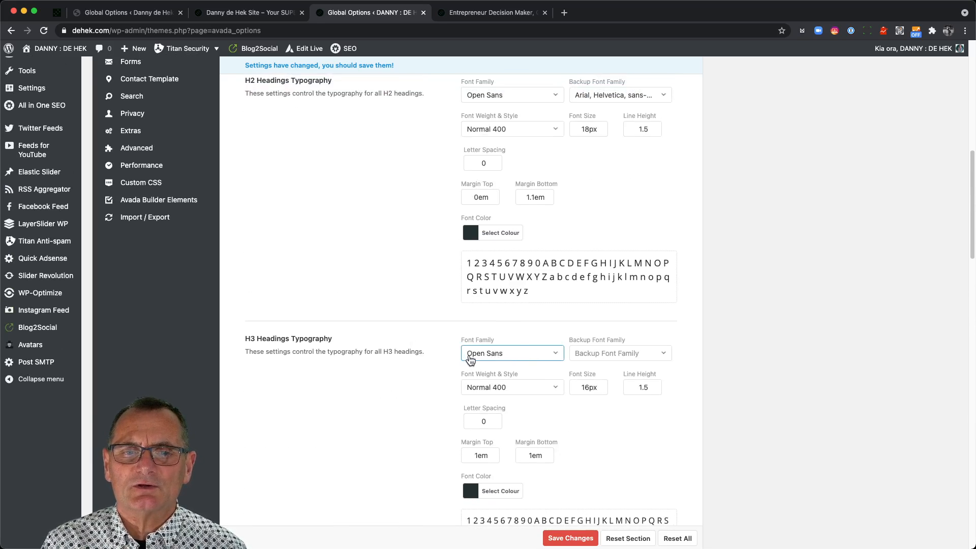
scroll(346, 297, up, 10)
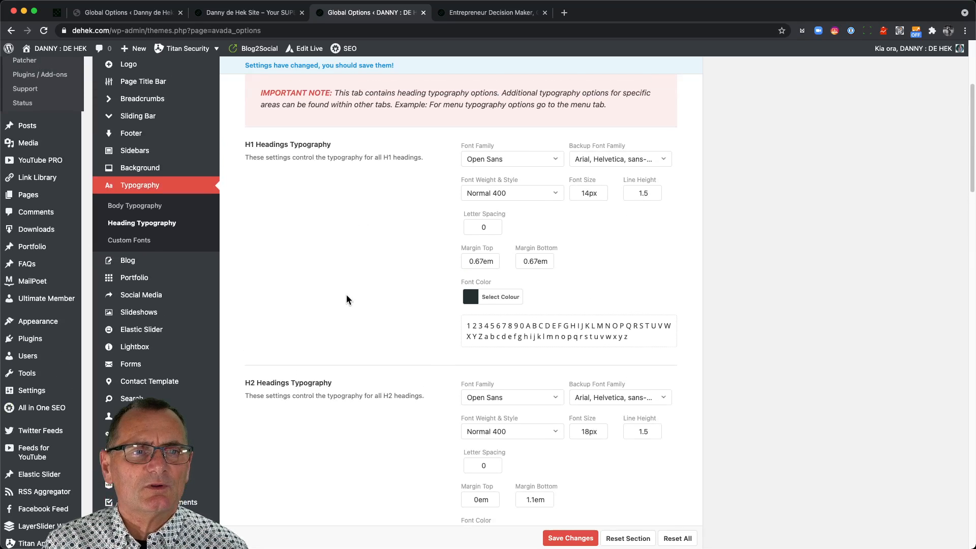
Open the Custom Fonts options and inspect the WOFF2 file path of the Ostrich Sans Rounded Medium font without changing it.
click(133, 248)
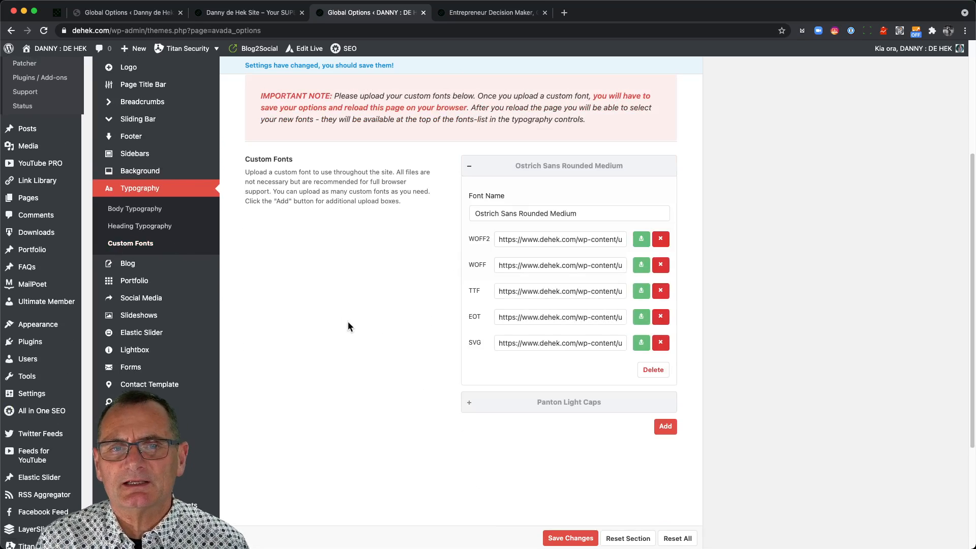
click(587, 235)
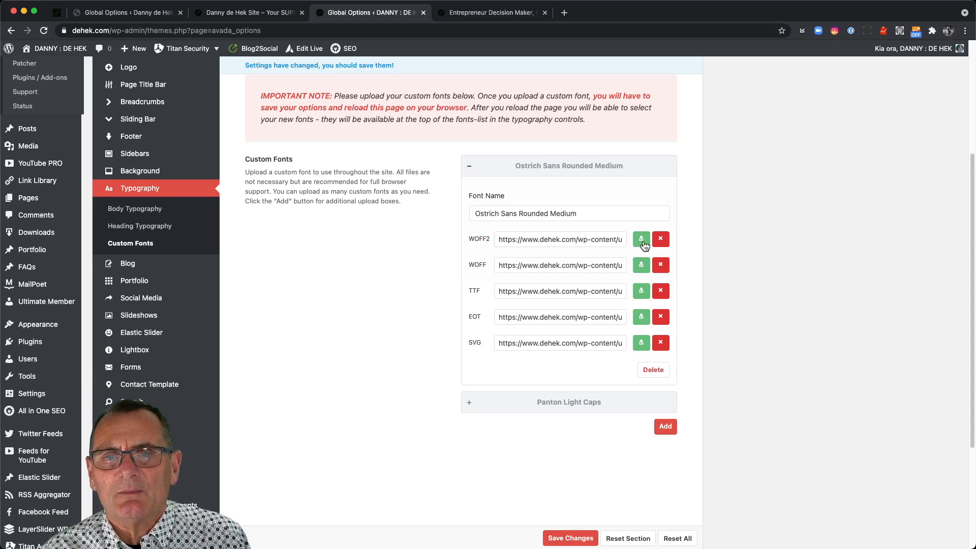
drag(596, 237, 640, 242)
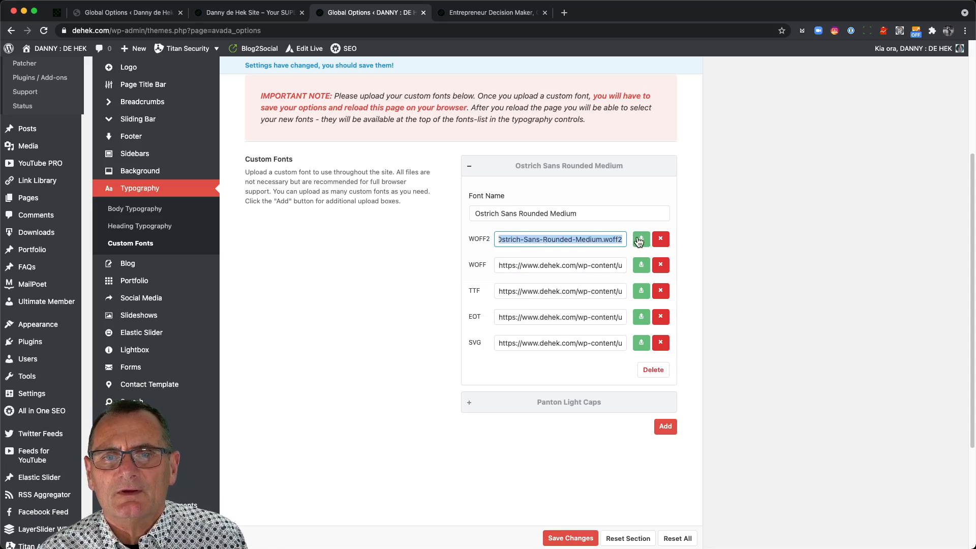
double_click(509, 240)
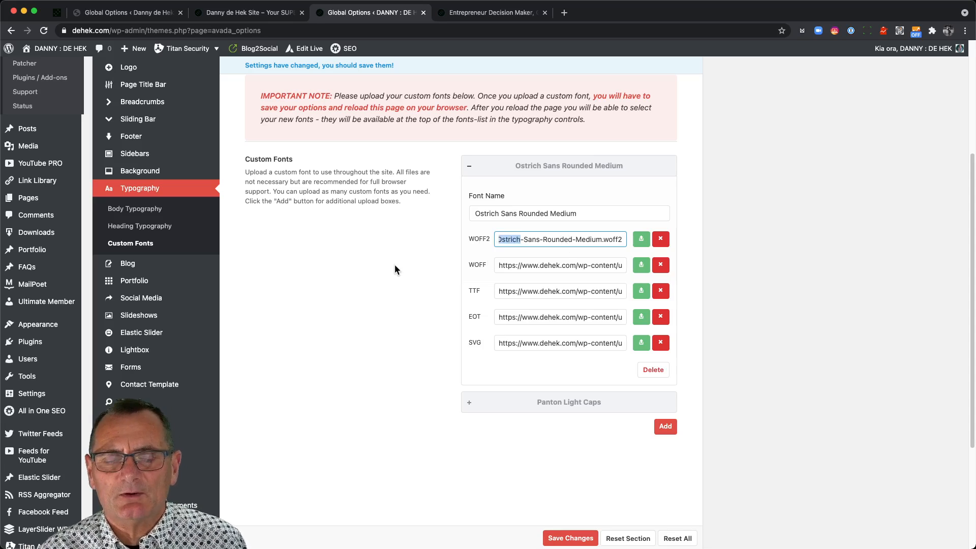
click(362, 256)
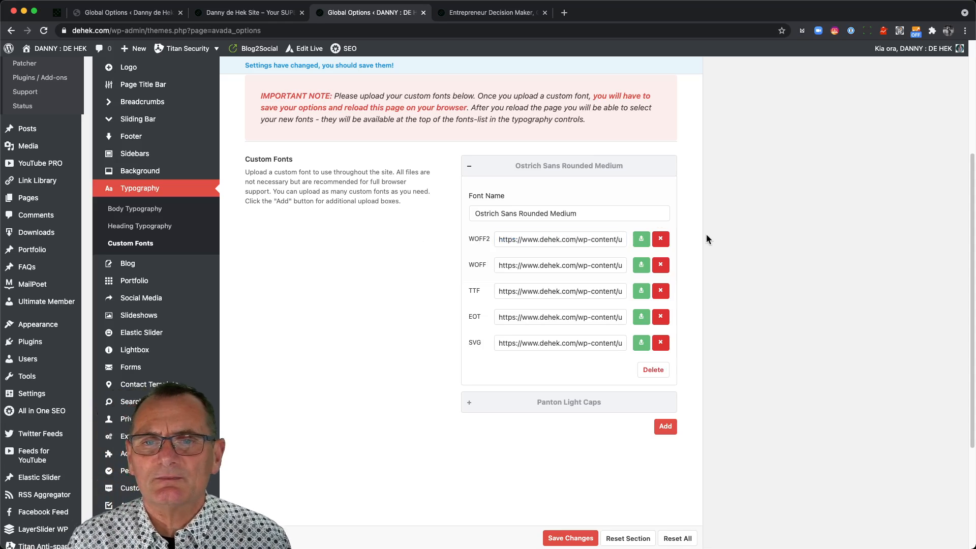
Open the General Blog options, and examine the SquadCast post's title bar, content, tags and sharing section on the live site.
mouse_move(158, 269)
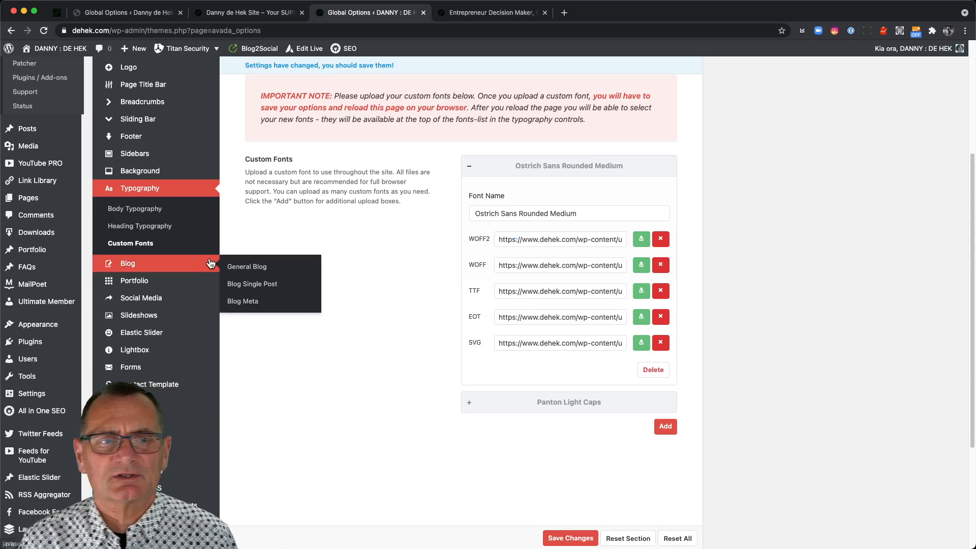
click(131, 270)
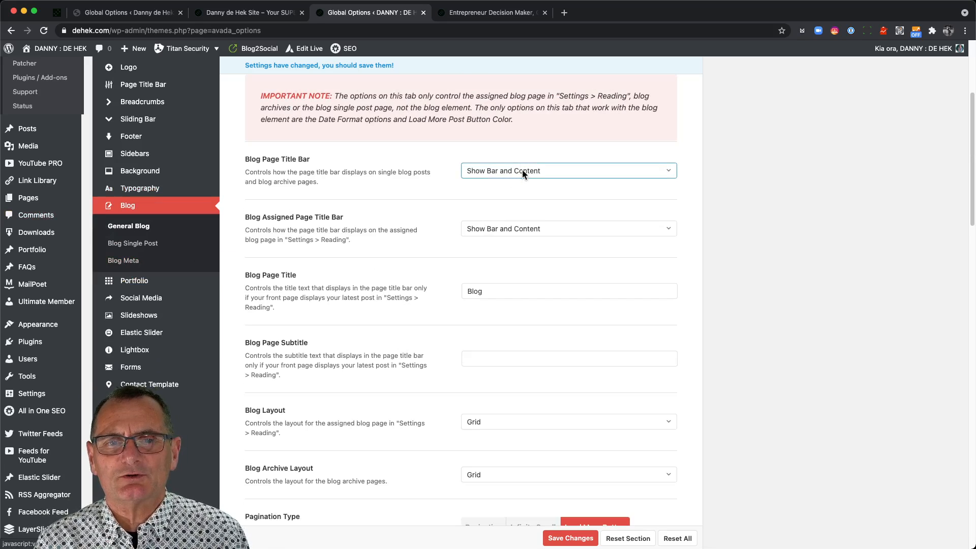
click(491, 12)
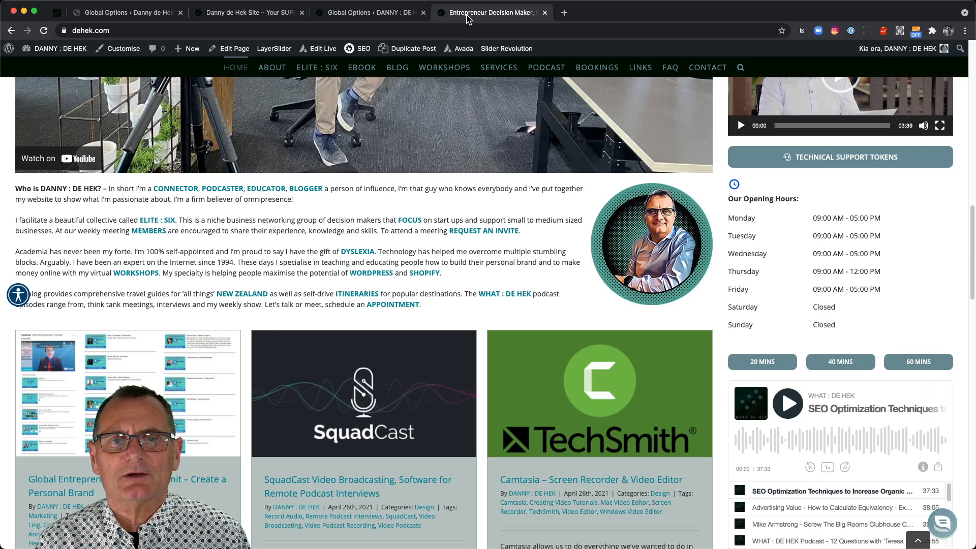
click(292, 482)
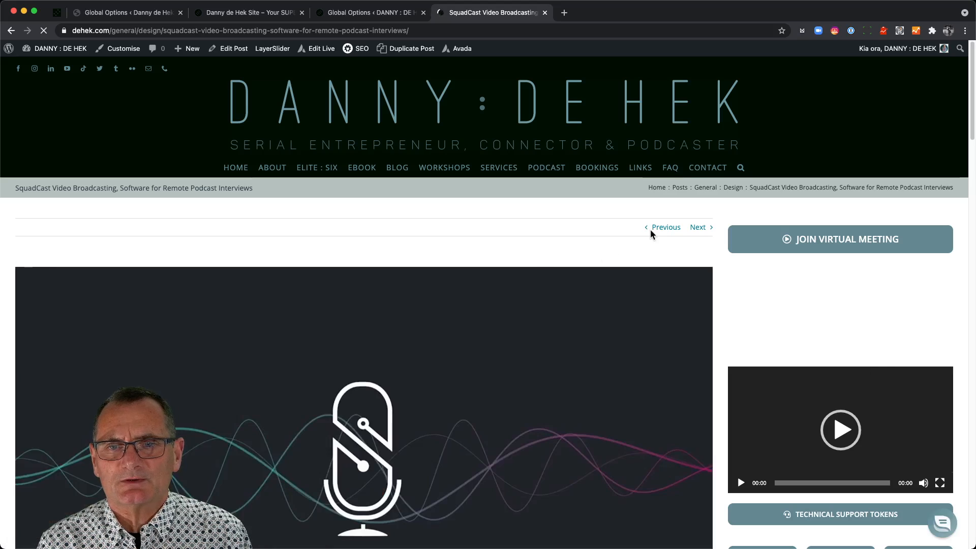
scroll(553, 265, down, 5)
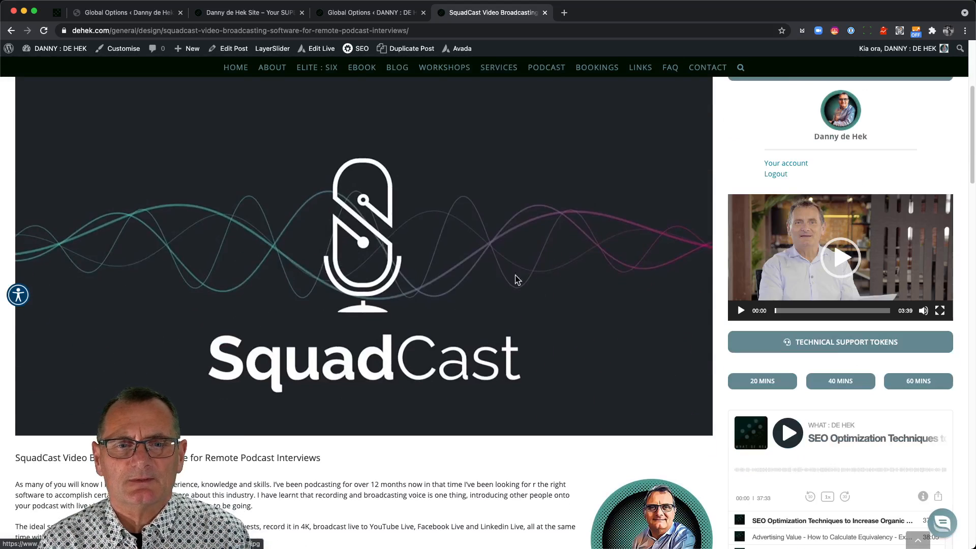
scroll(441, 261, down, 6)
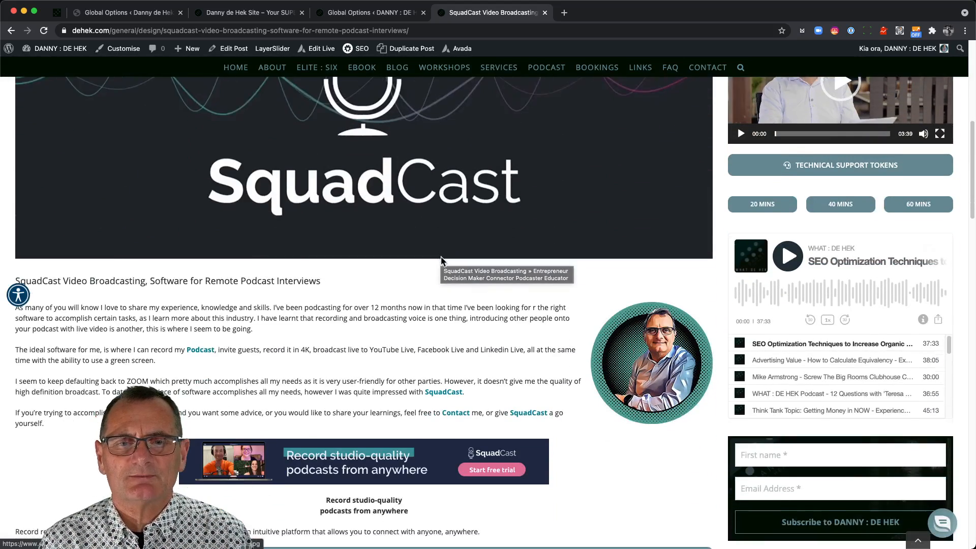
scroll(318, 337, down, 3)
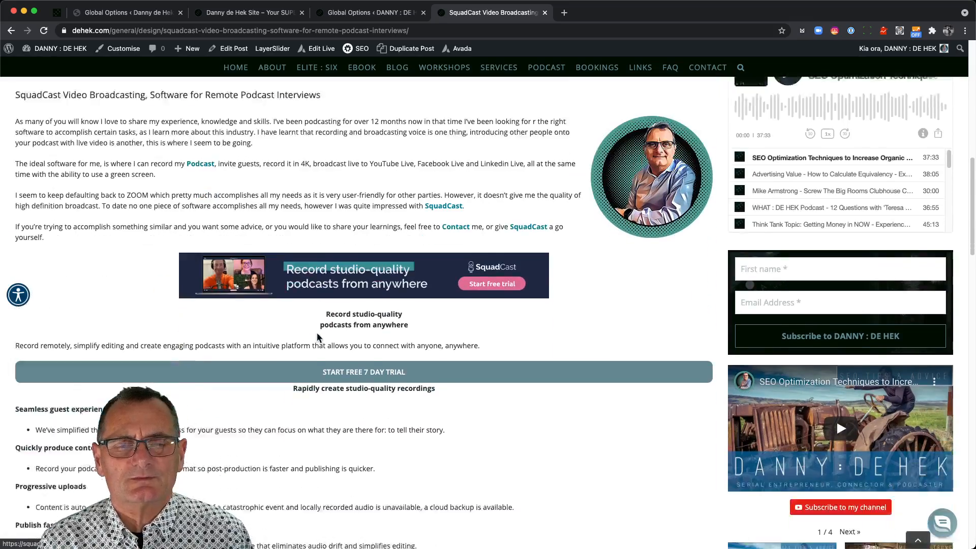
scroll(318, 337, down, 18)
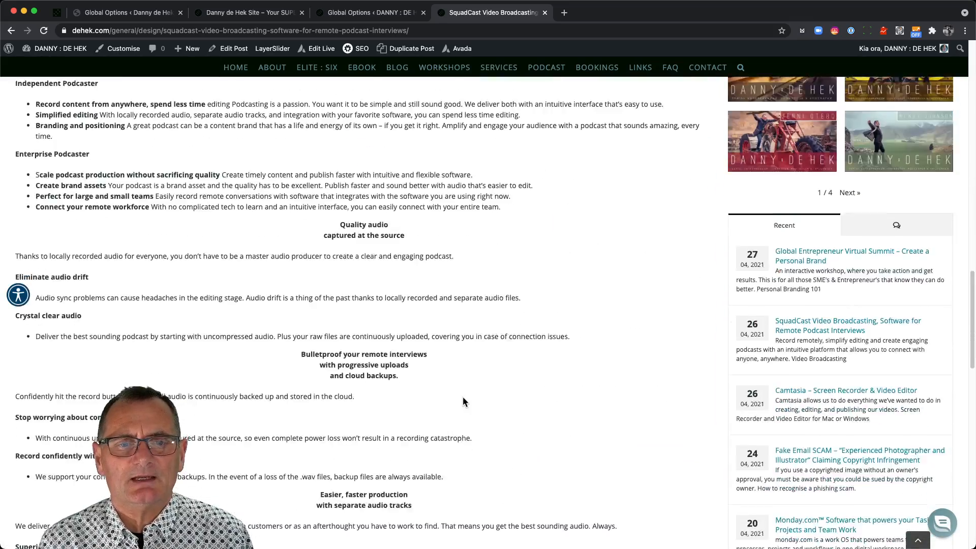
scroll(463, 402, down, 7)
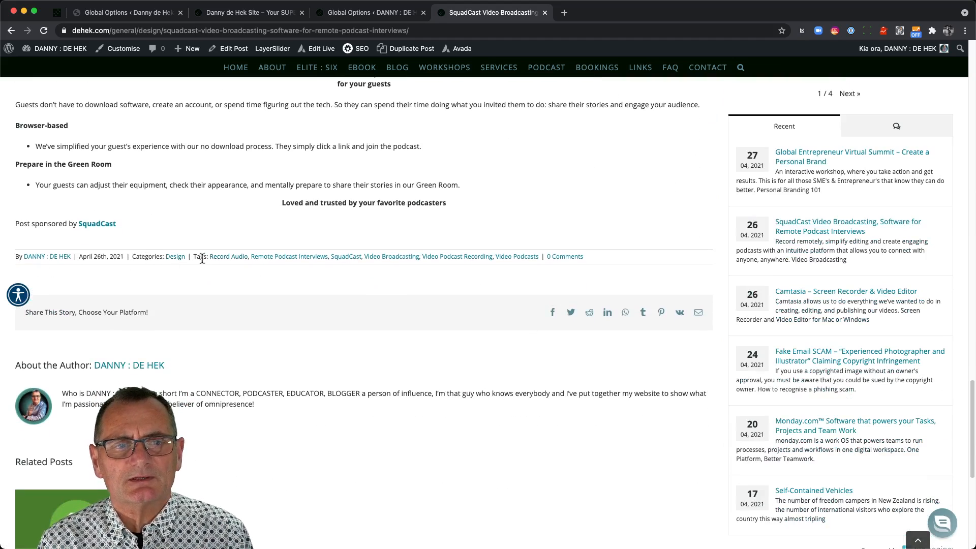
Return to the General Blog options and review the blog page title and Blog Layout choices, keeping Grid selected.
click(368, 13)
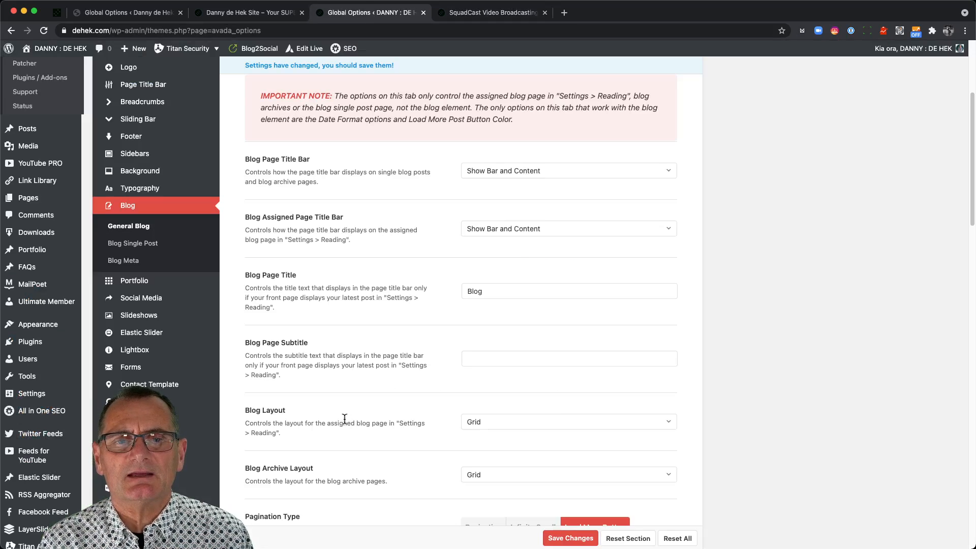
click(501, 292)
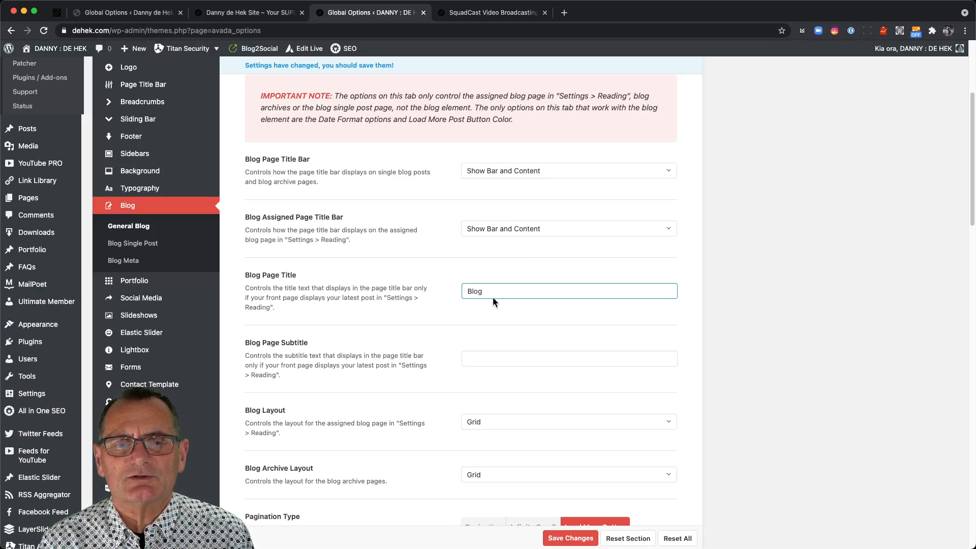
scroll(436, 358, down, 3)
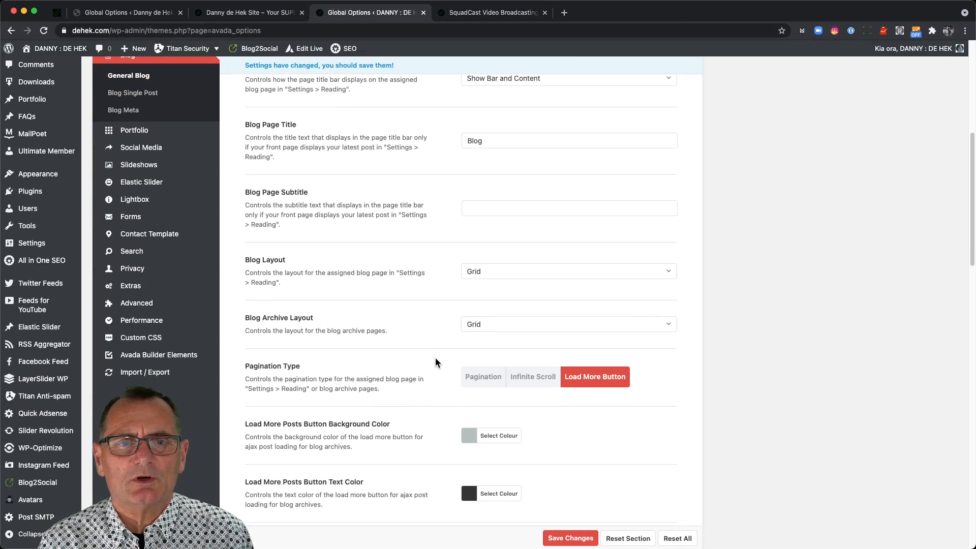
click(514, 277)
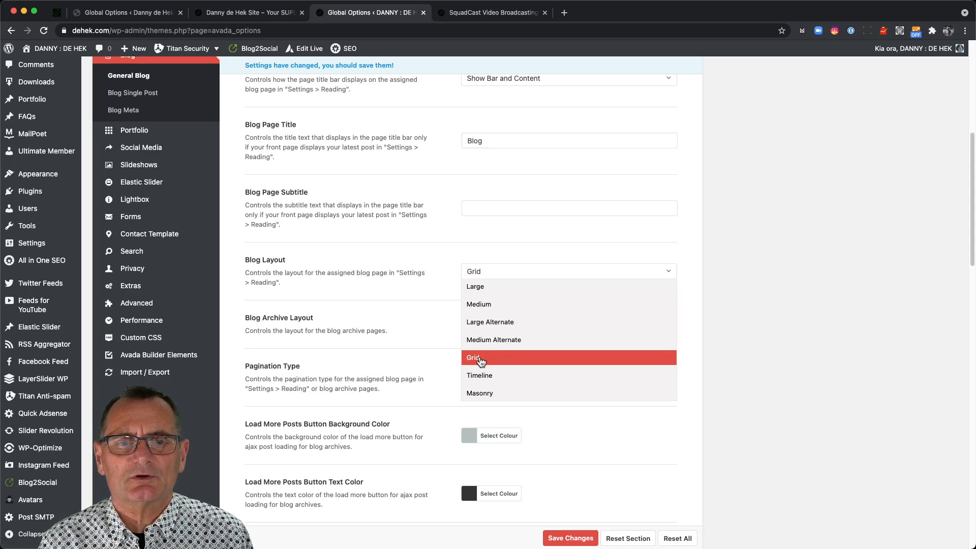
click(486, 359)
Go back from the SquadCast post to the live home page and examine the grid of blog posts.
click(488, 13)
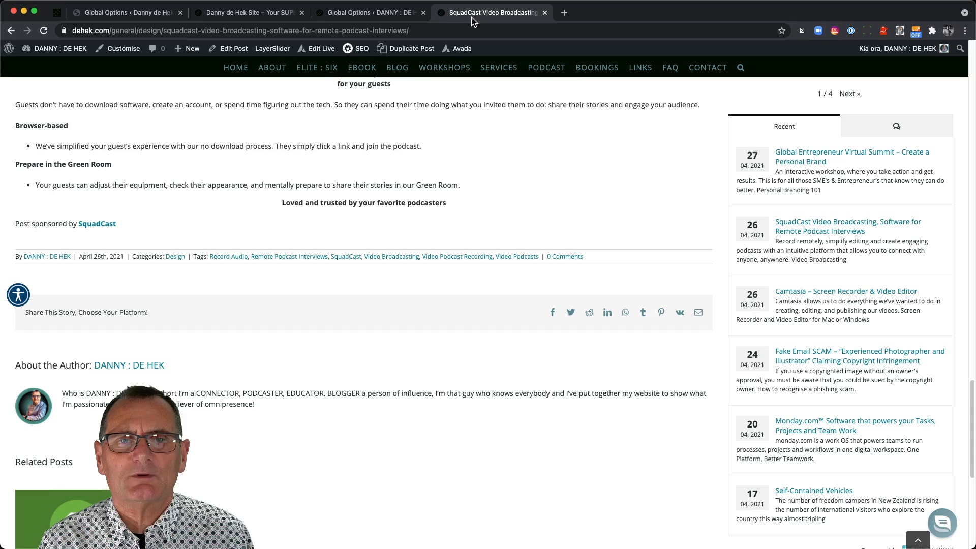
click(11, 31)
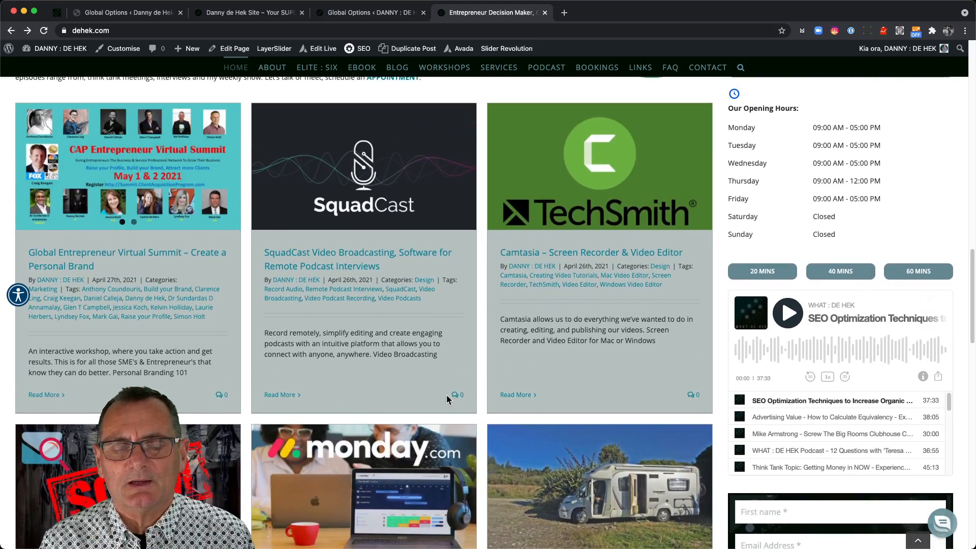
scroll(482, 391, down, 4)
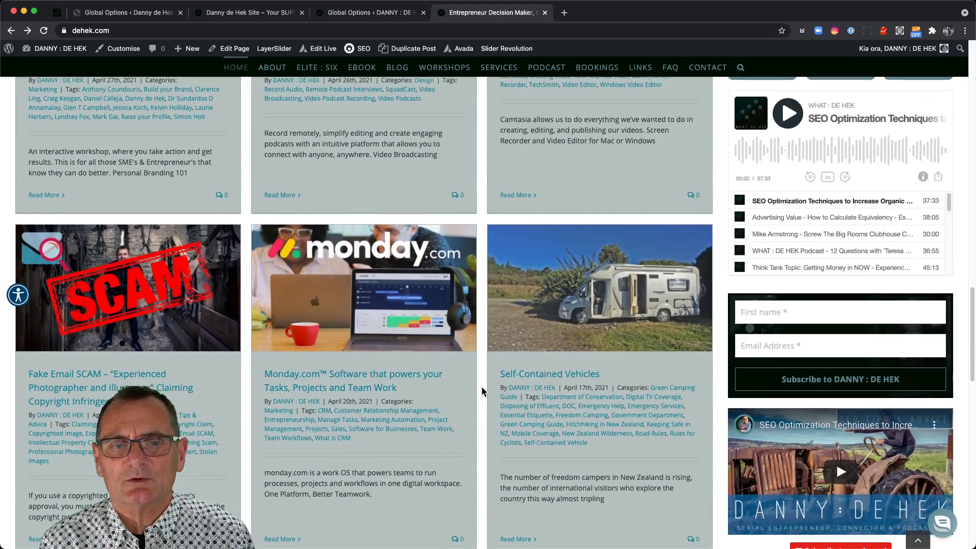
Review the Blog Layout, pagination, Load More button color and column options, comparing them with the live home page's post grid.
click(366, 15)
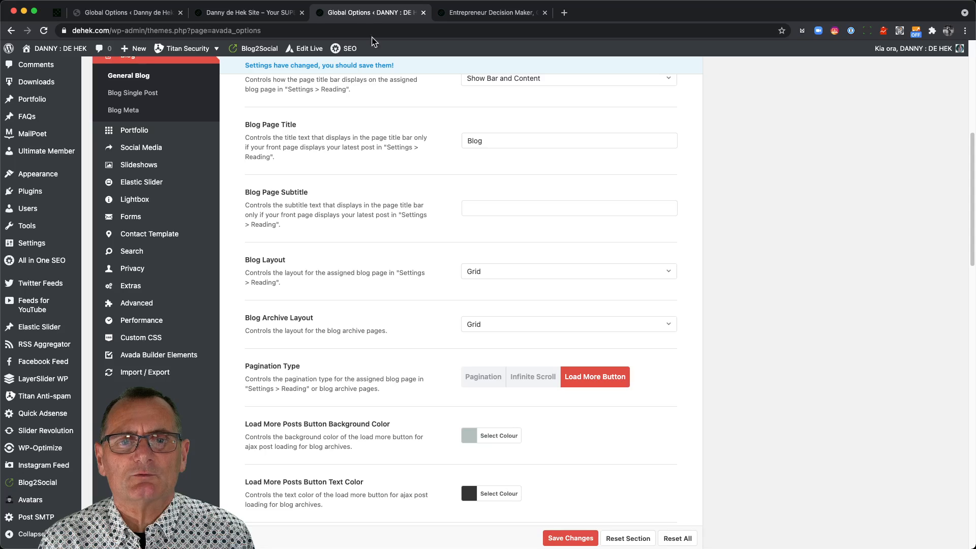
click(490, 272)
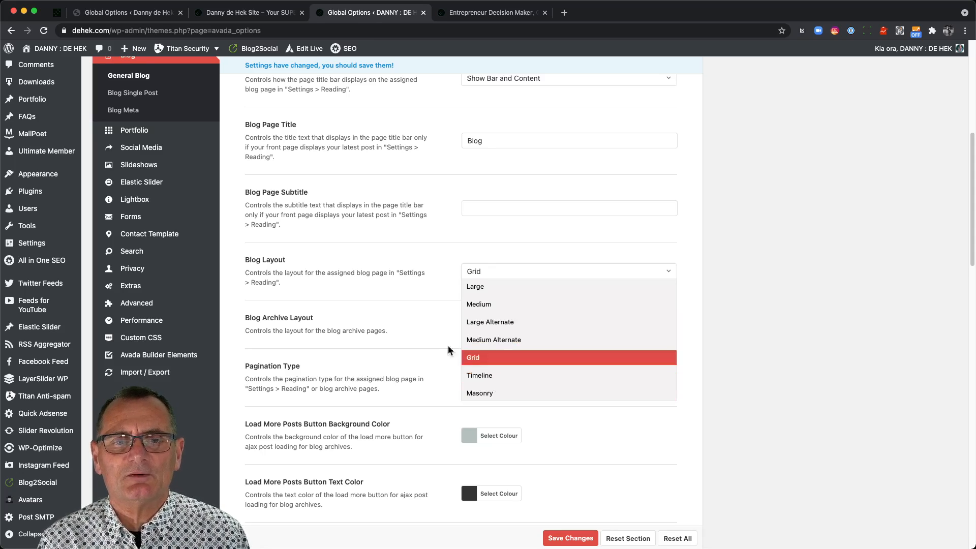
click(441, 286)
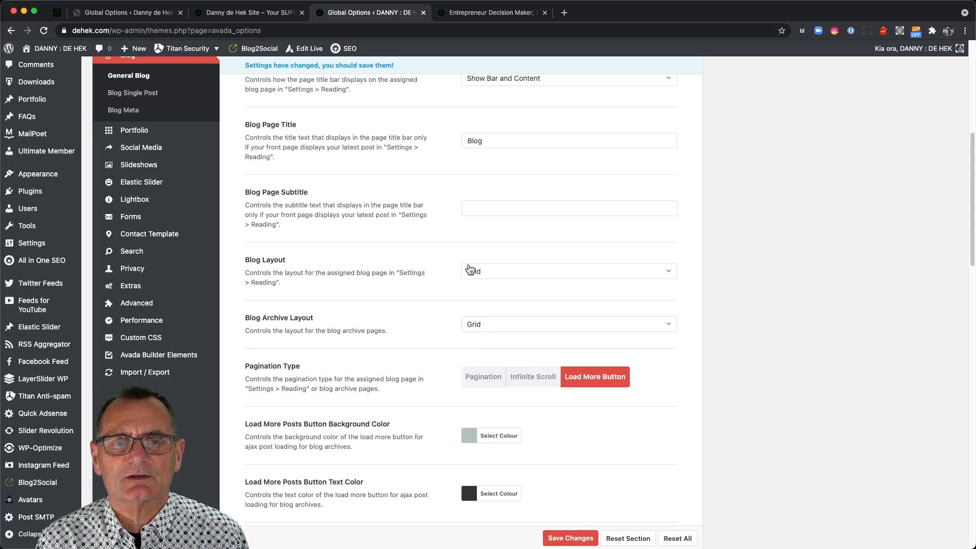
scroll(422, 341, down, 5)
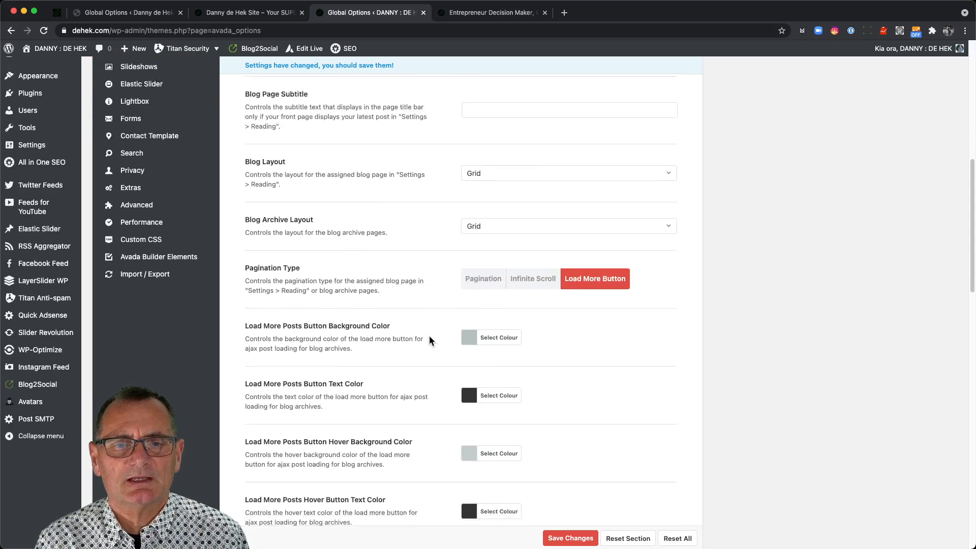
scroll(430, 340, down, 1)
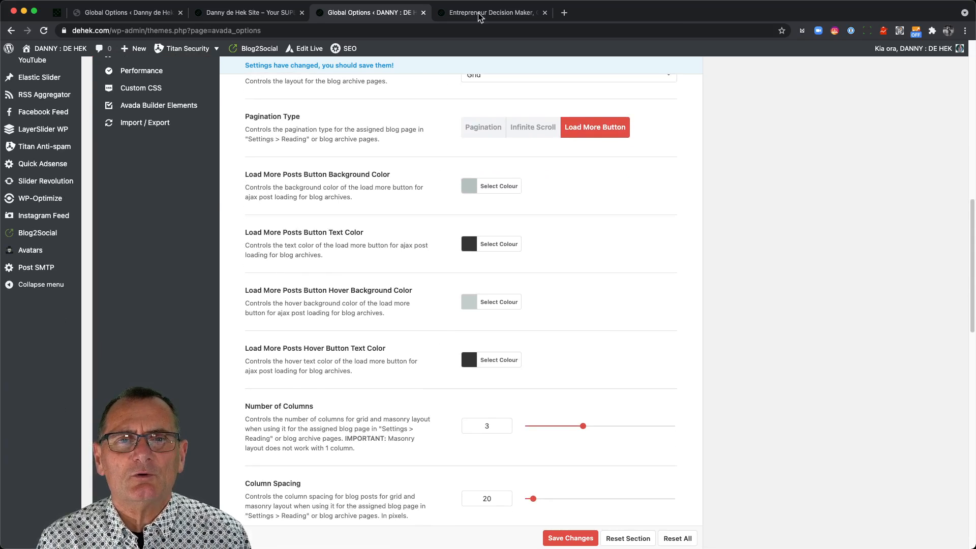
click(477, 13)
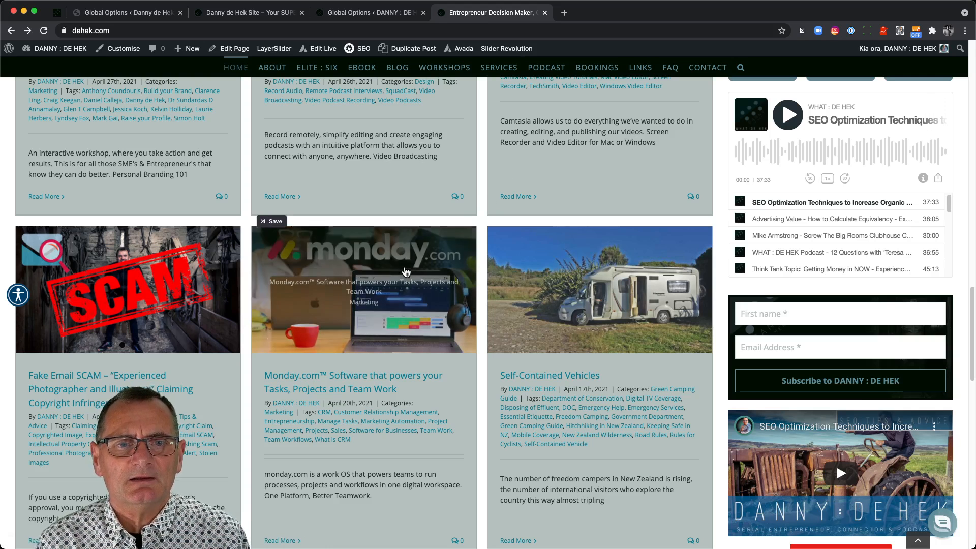
click(397, 13)
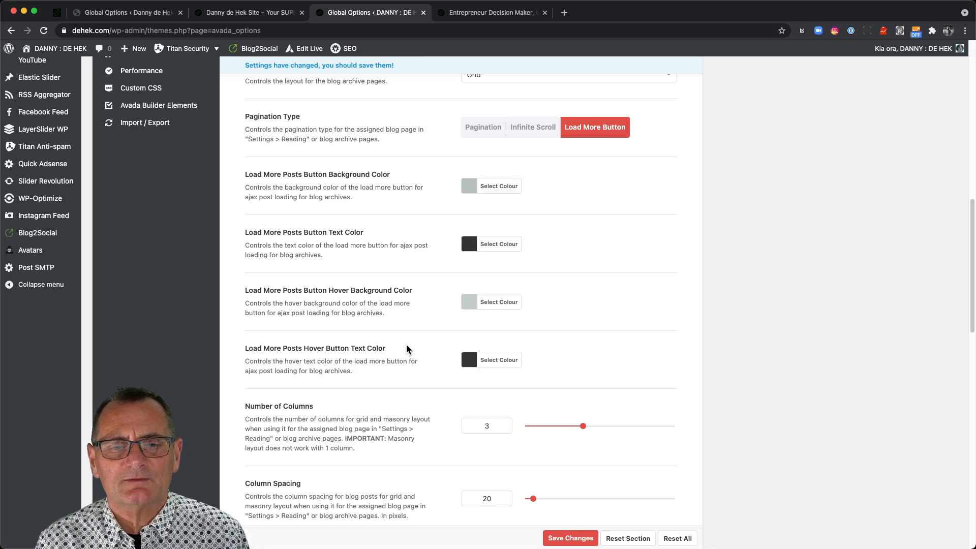
Examine the Number of Columns and Column Spacing options, and compare them with the spacing of the live home page's post grid.
scroll(407, 346, down, 5)
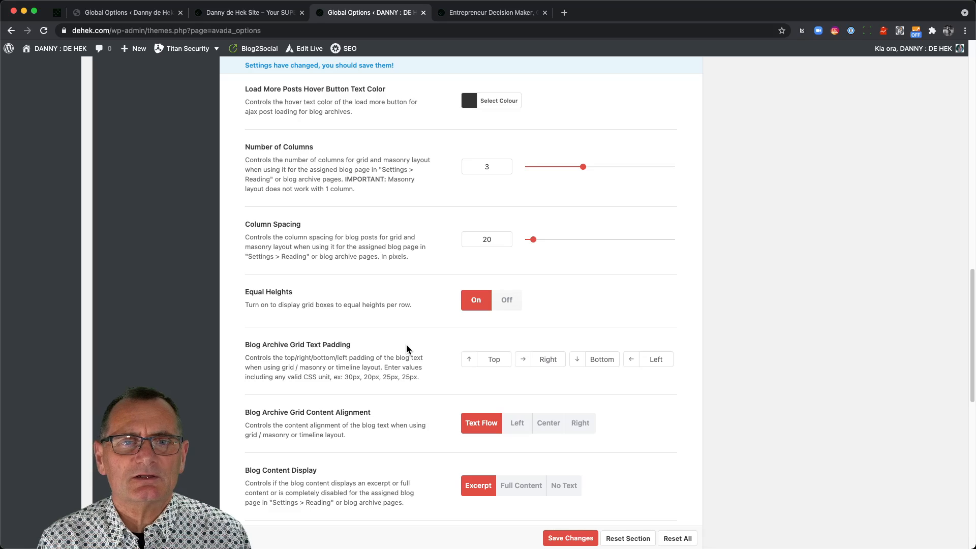
scroll(407, 344, down, 1)
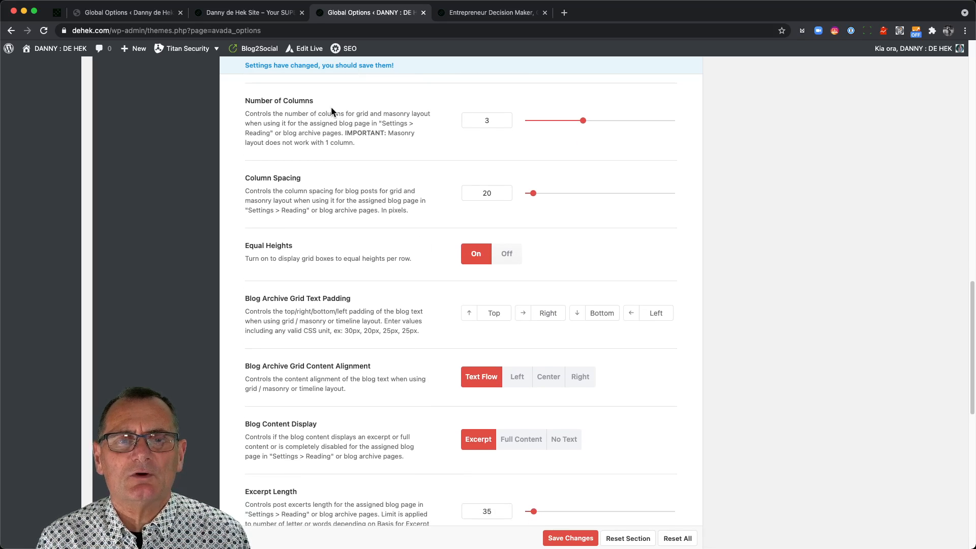
scroll(443, 182, down, 1)
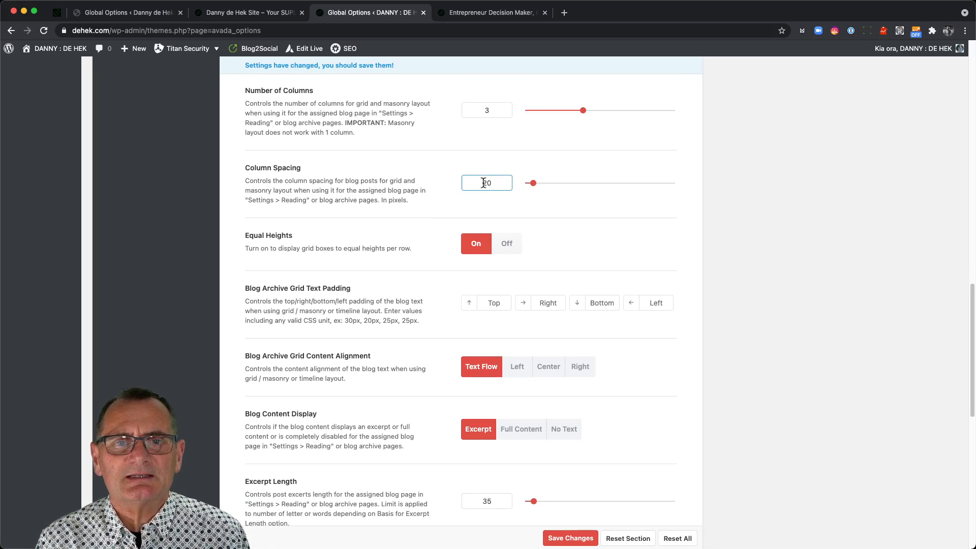
click(465, 14)
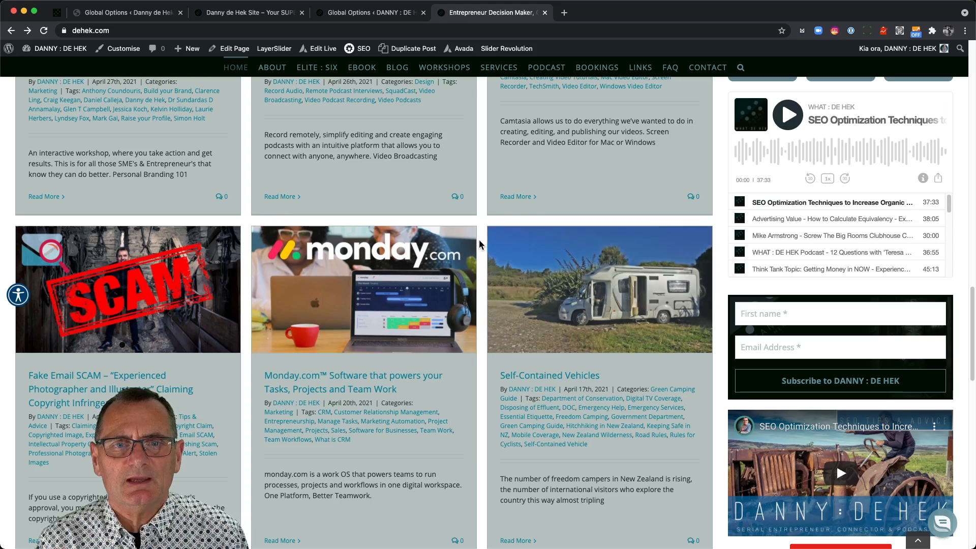
click(380, 14)
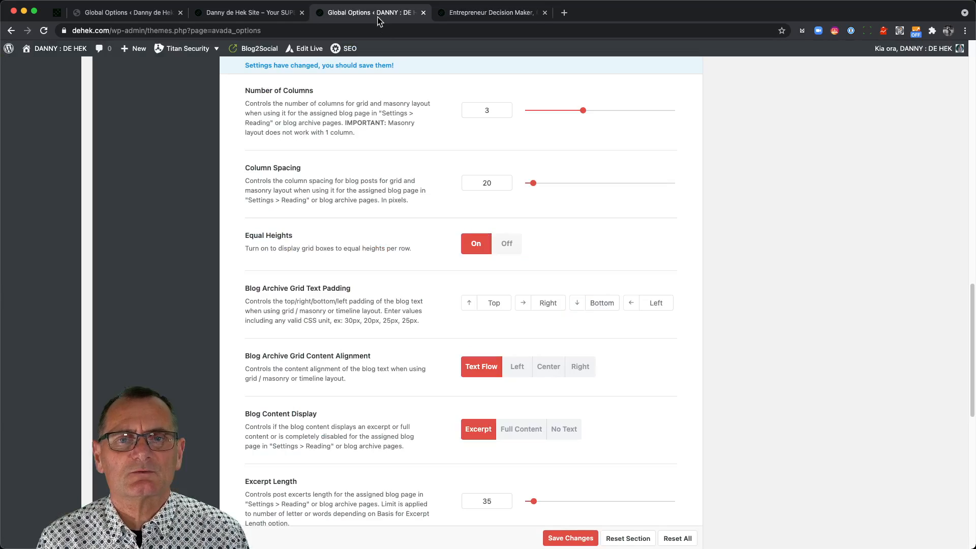
Review the remaining General Blog options, from grid text padding and excerpt settings through to the alternate and timeline date formats.
scroll(392, 318, down, 3)
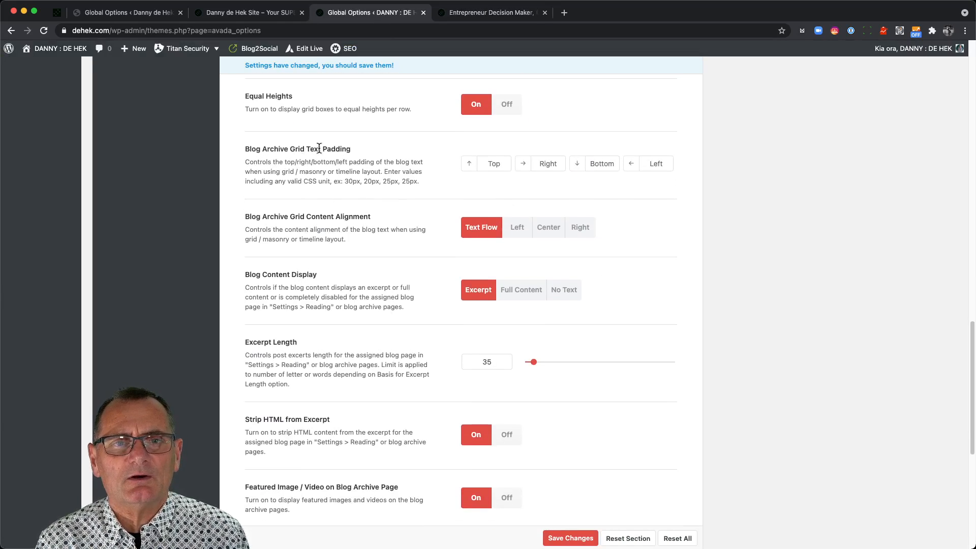
scroll(432, 286, down, 5)
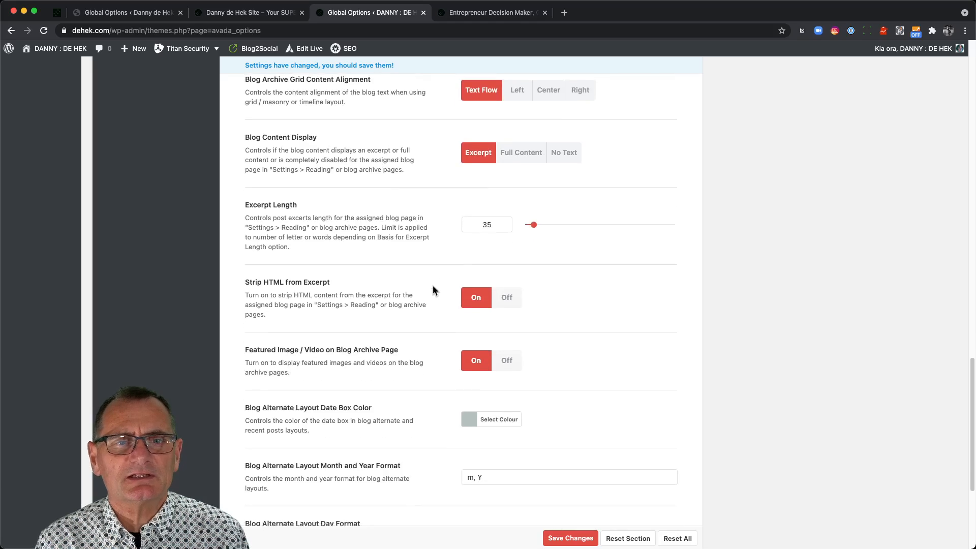
scroll(433, 290, up, 6)
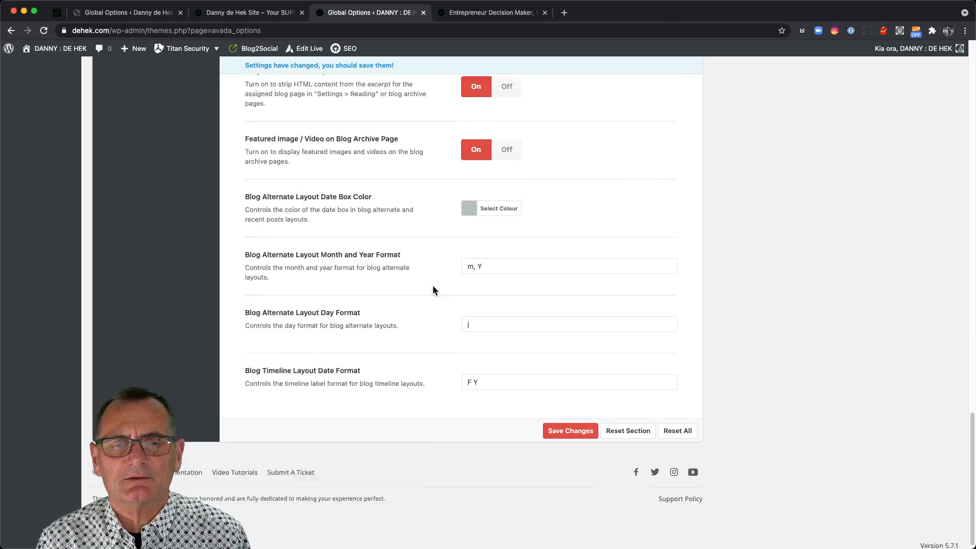
Open the Blog Single Post options, review the post display settings, and turn Comments off for single posts.
scroll(433, 290, up, 15)
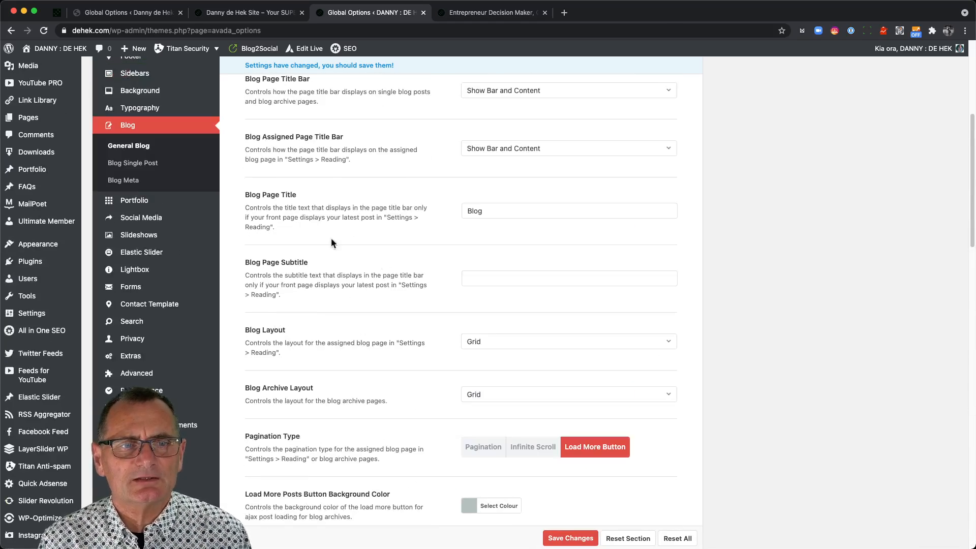
click(117, 163)
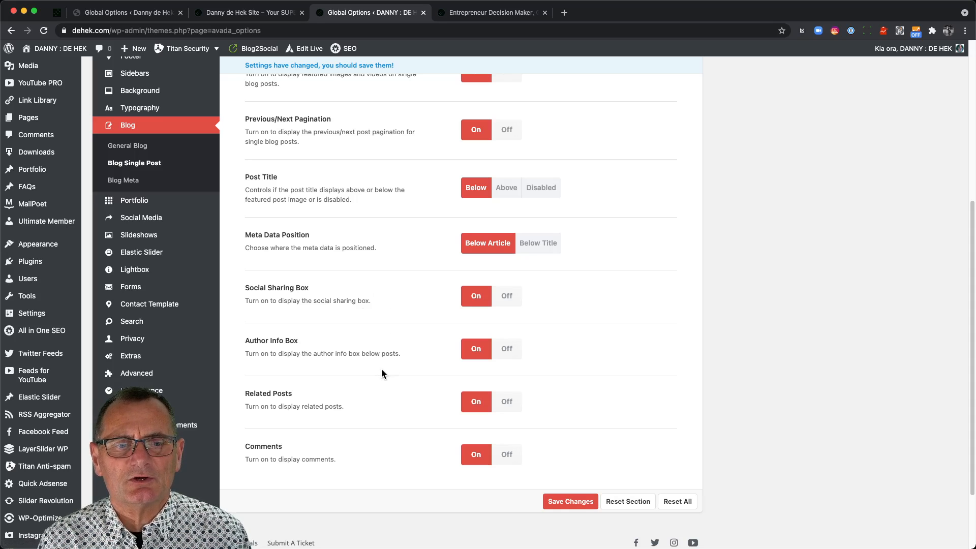
scroll(365, 288, up, 3)
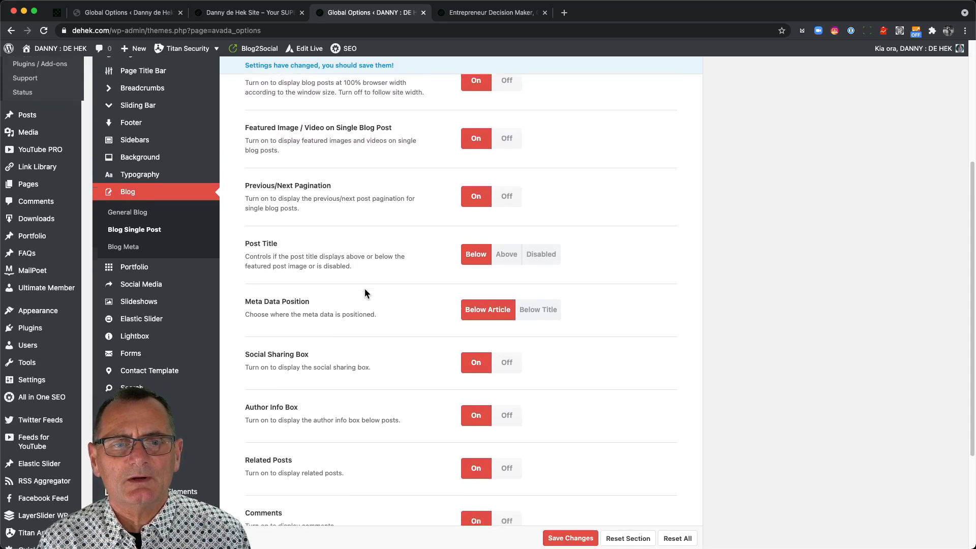
scroll(365, 288, down, 1)
scroll(365, 289, up, 5)
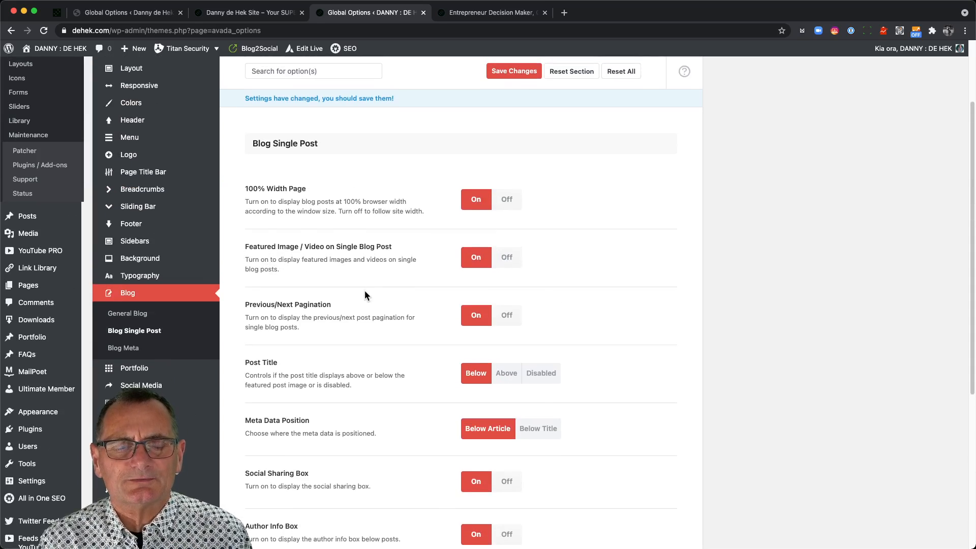
scroll(364, 379, down, 3)
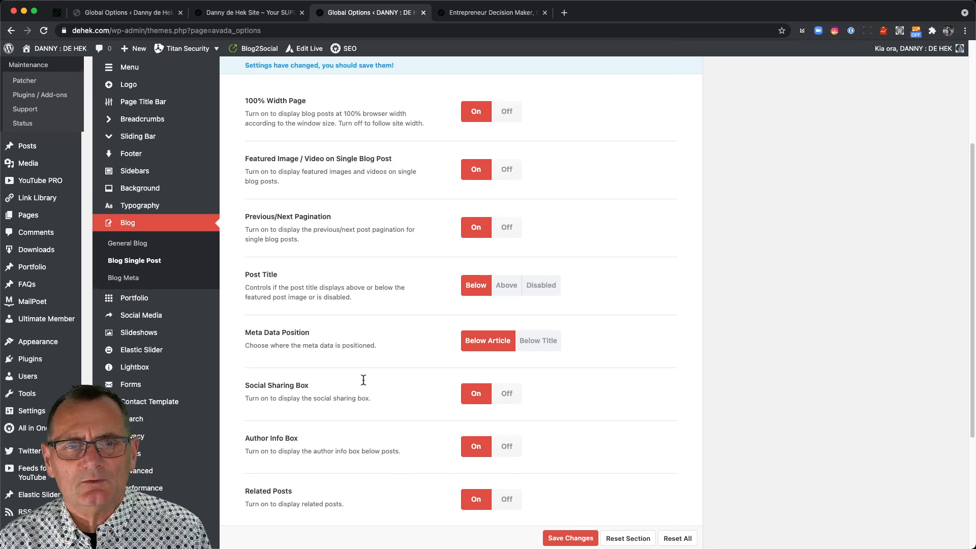
scroll(370, 401, down, 1)
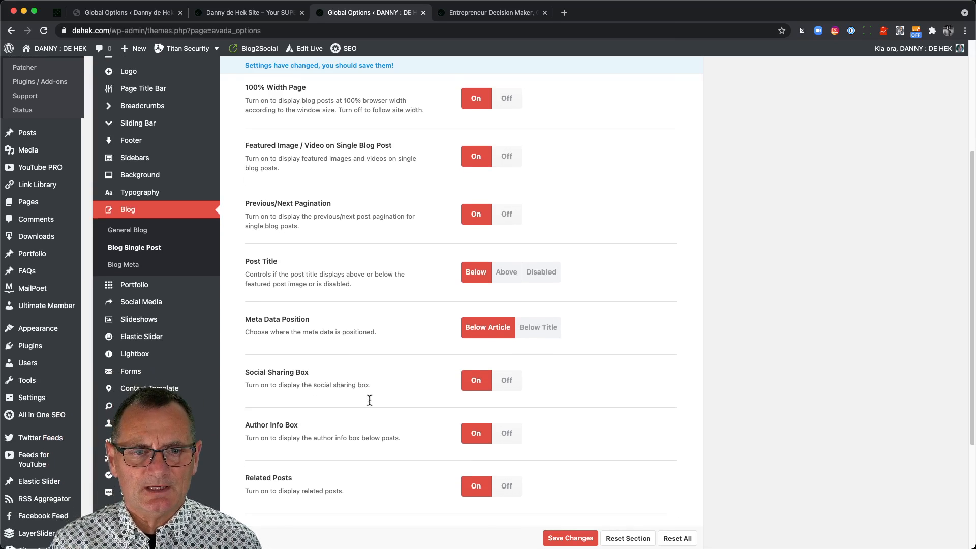
scroll(370, 400, down, 4)
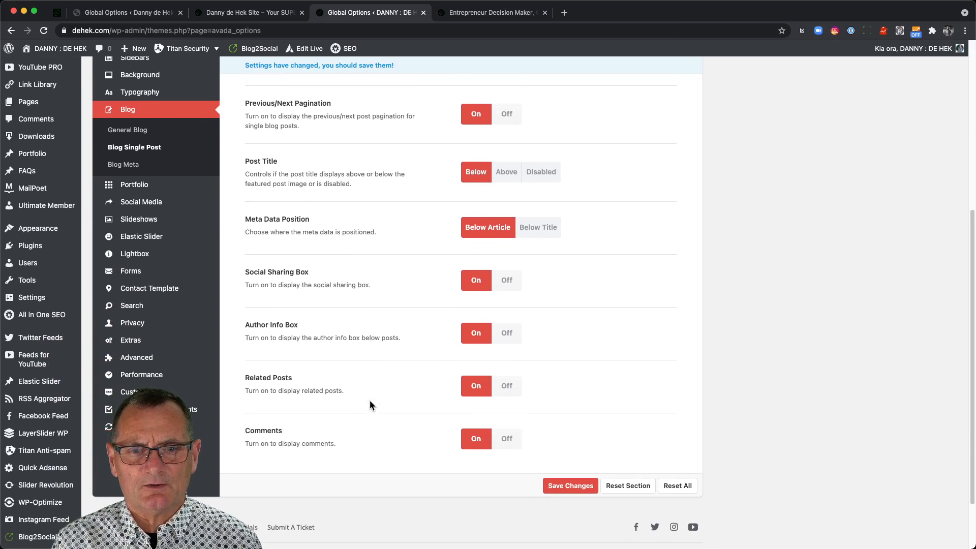
click(505, 443)
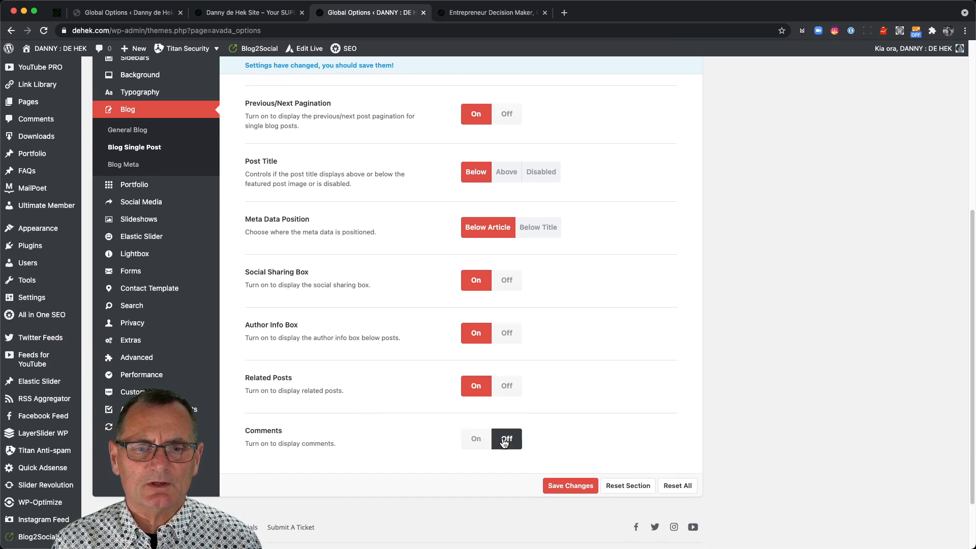
Turn on comments for single blog posts and set the meta data position to Below Article.
click(477, 441)
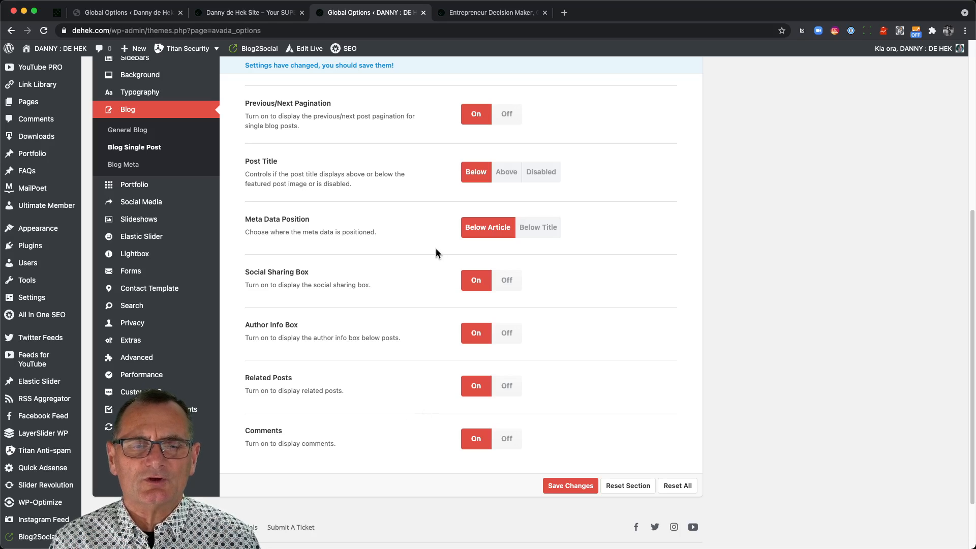
click(535, 232)
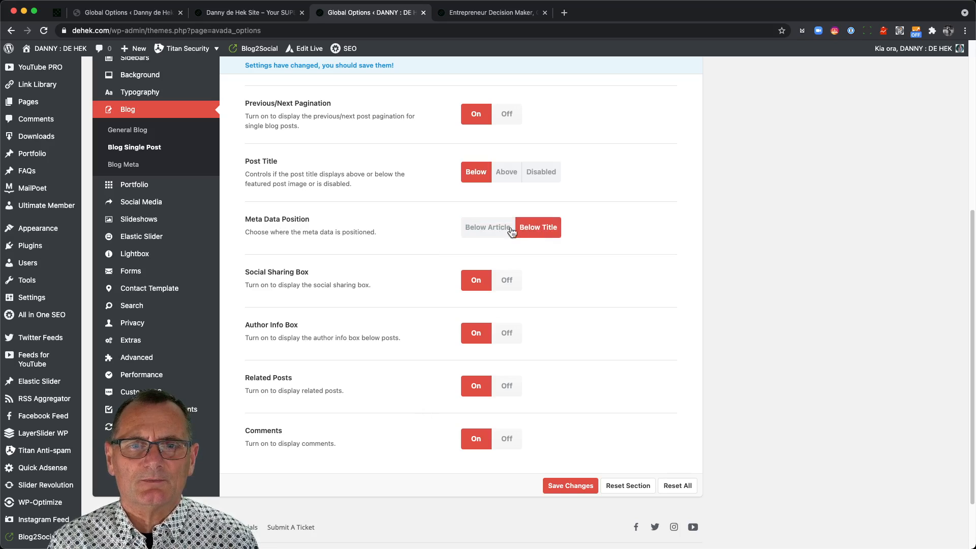
click(487, 231)
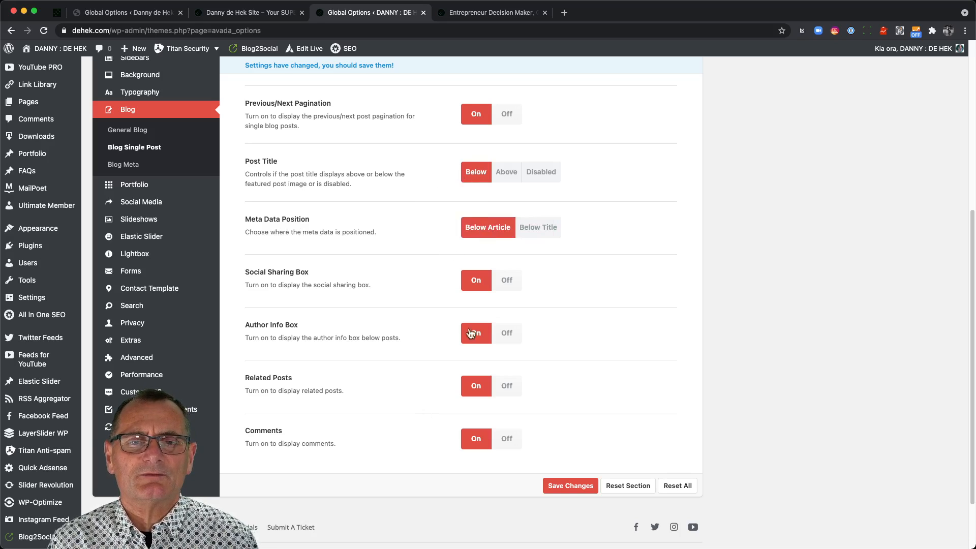
Review the Blog Single Post options, and open Blog Meta to look through the post meta, font size and date format settings.
scroll(389, 203, up, 3)
scroll(389, 197, up, 2)
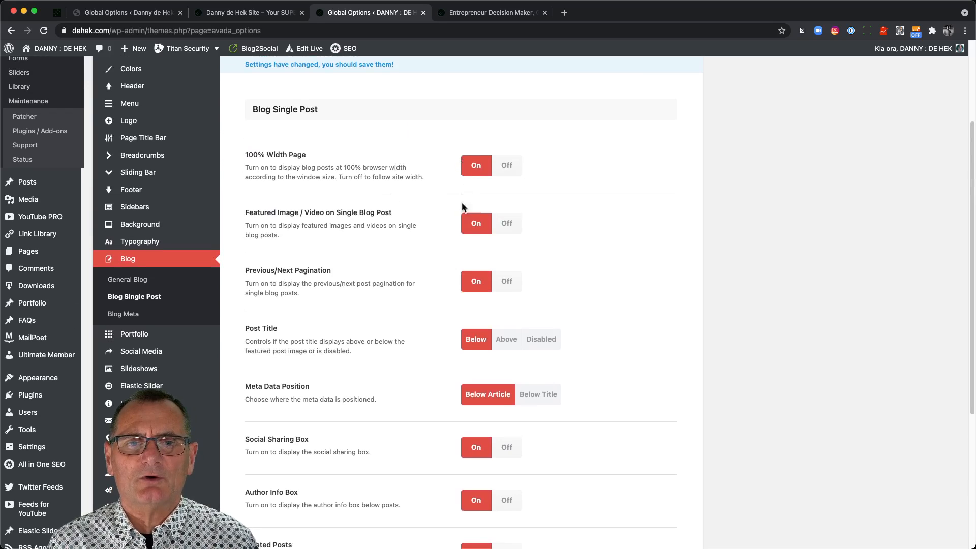
scroll(450, 305, down, 5)
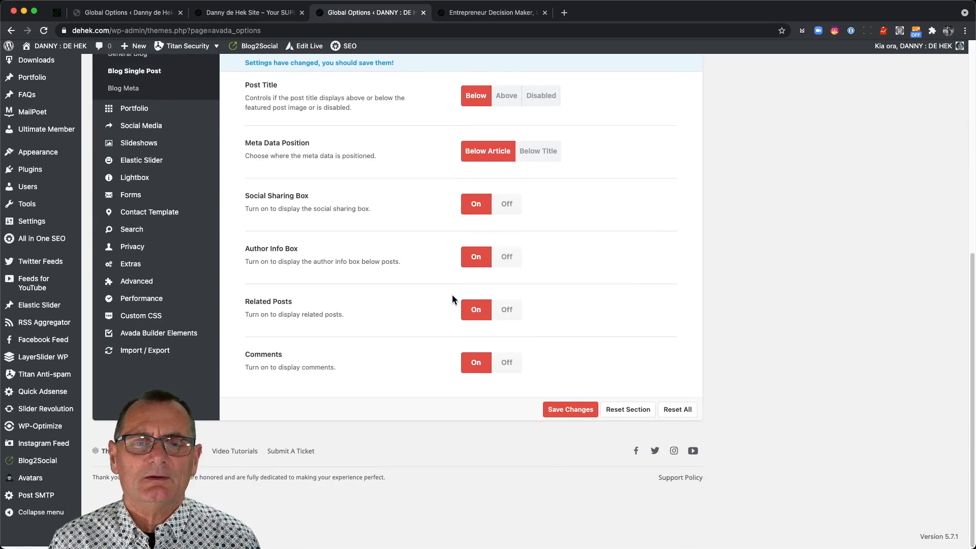
scroll(420, 320, up, 4)
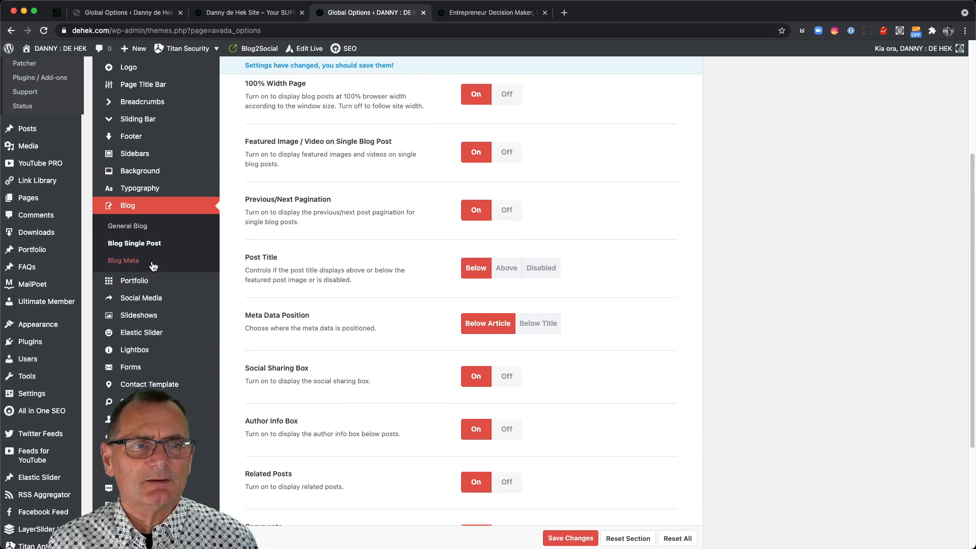
click(124, 261)
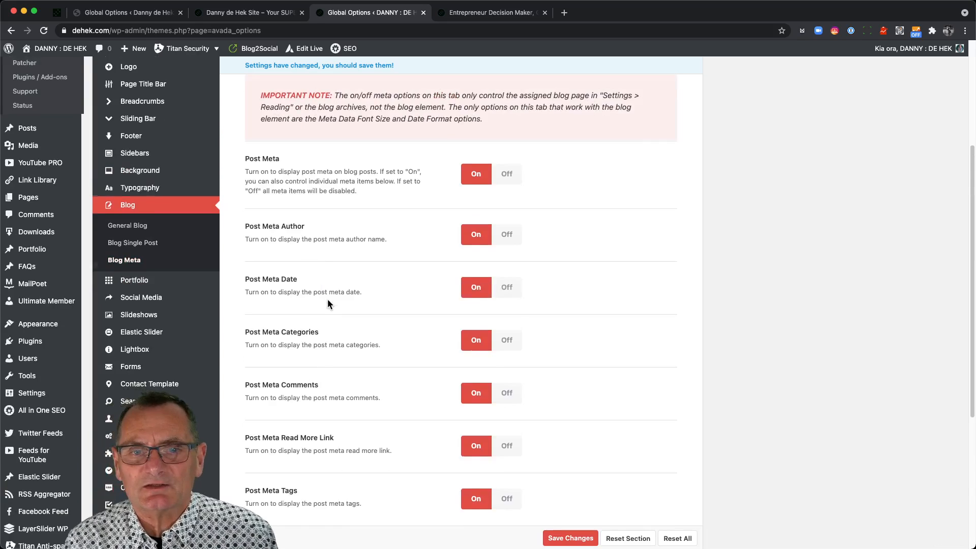
scroll(327, 300, down, 2)
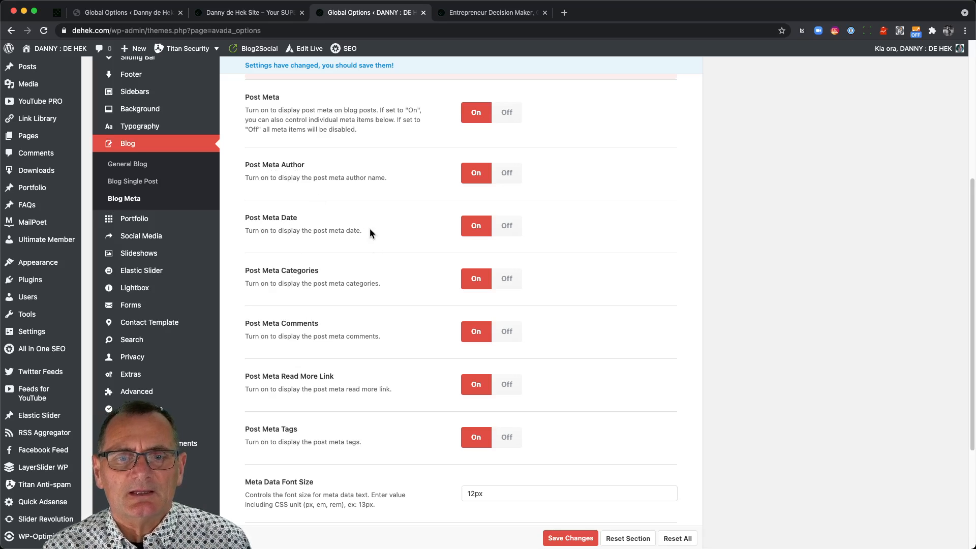
scroll(382, 344, down, 5)
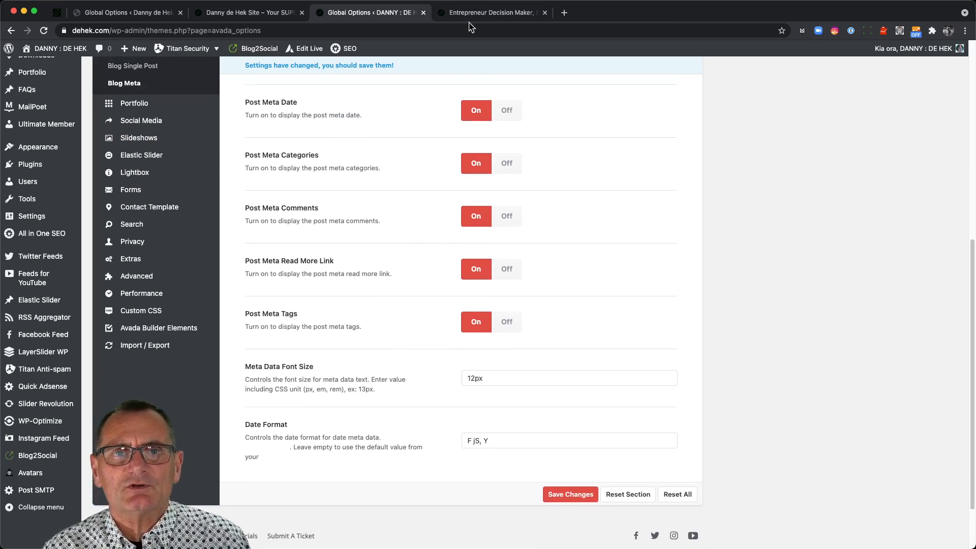
On the live site, open the Customer Relationship Management tag from the Monday.com post and examine its archive page and URL slug.
click(476, 14)
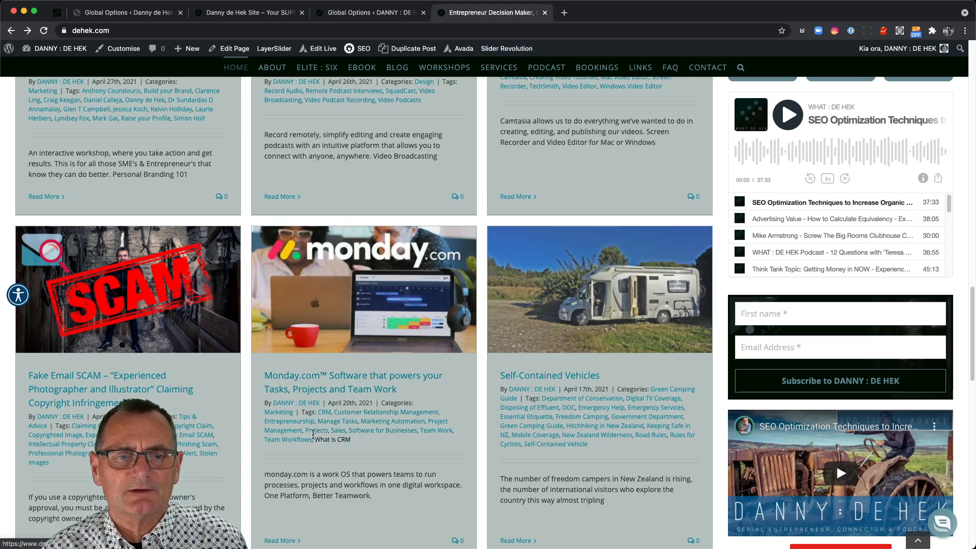
click(366, 414)
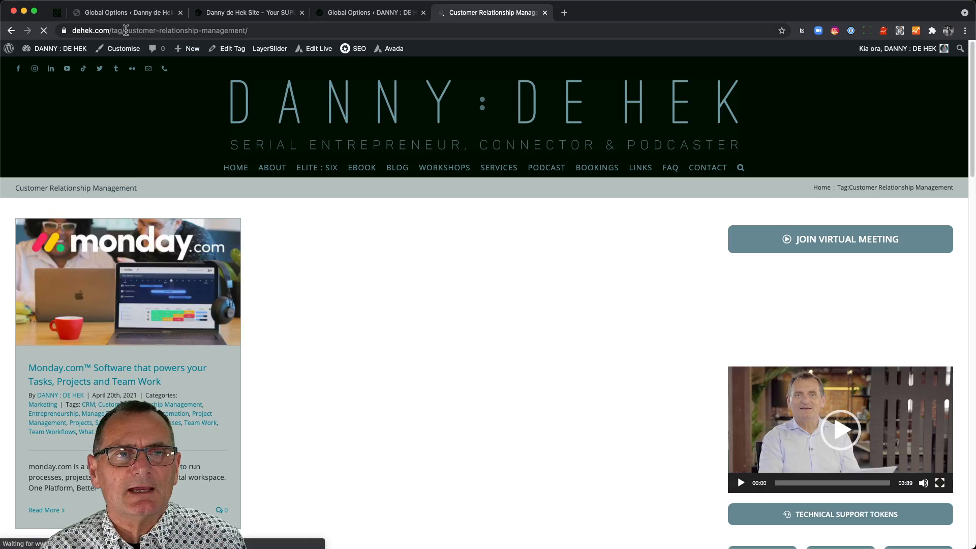
drag(126, 31, 301, 32)
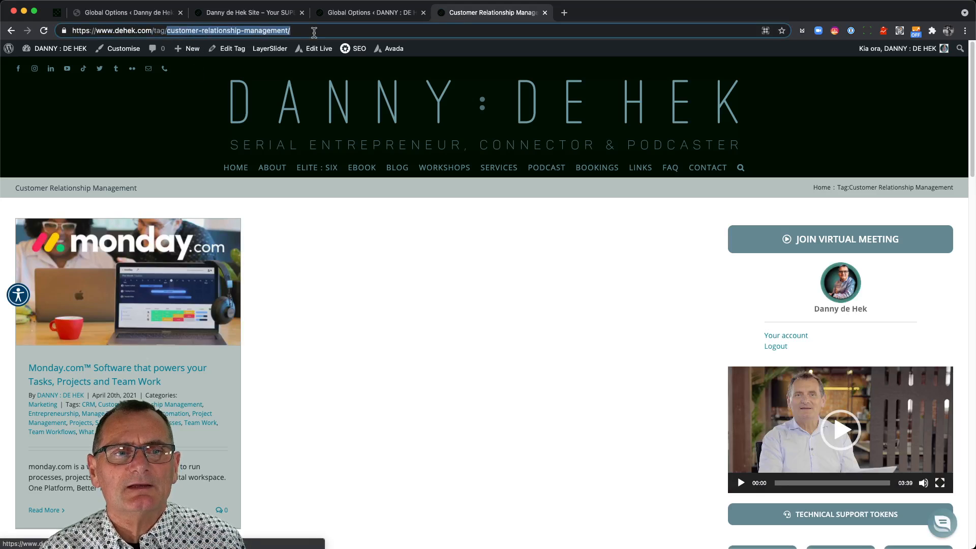
scroll(367, 392, down, 3)
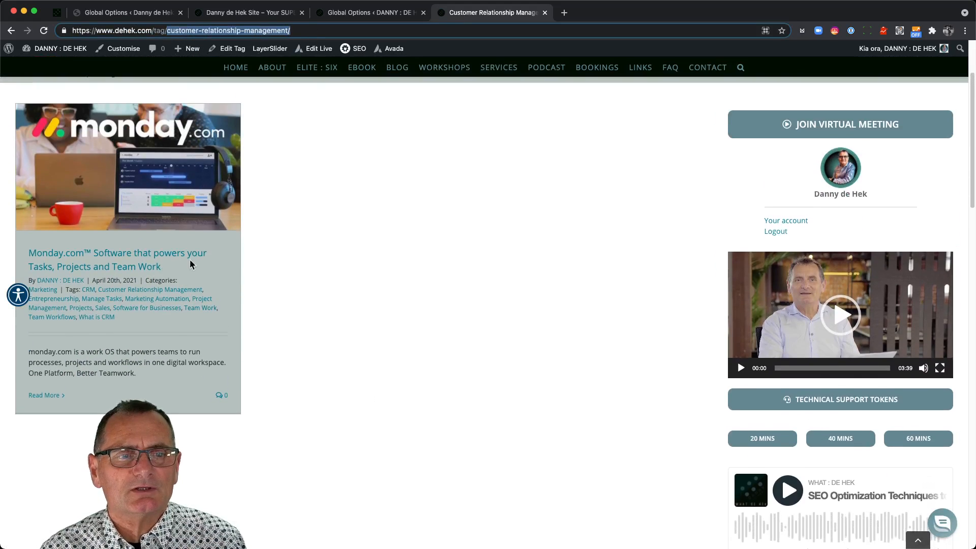
scroll(337, 355, up, 3)
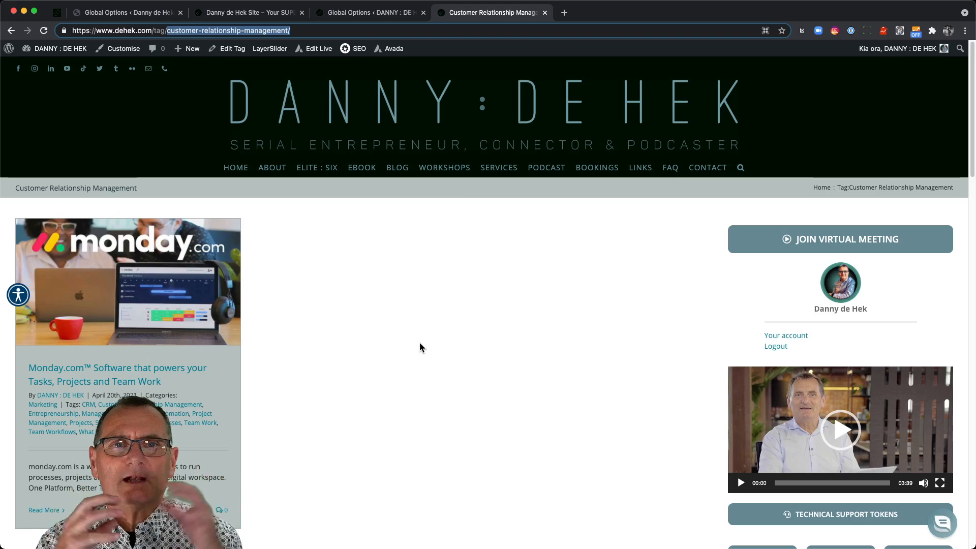
Return to the Global Options page and look over the Blog Meta toggles and the neighbouring option sections.
click(359, 15)
scroll(344, 283, up, 3)
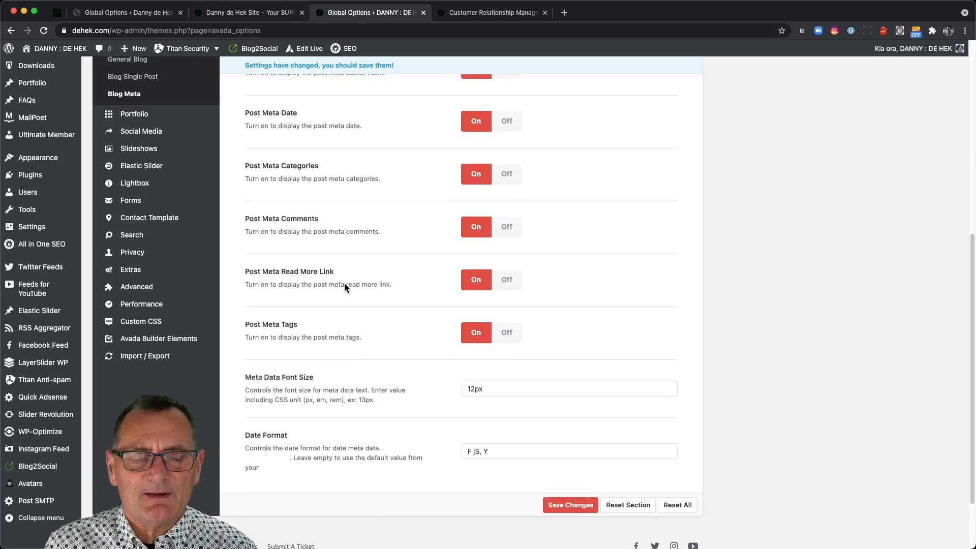
scroll(354, 251, down, 2)
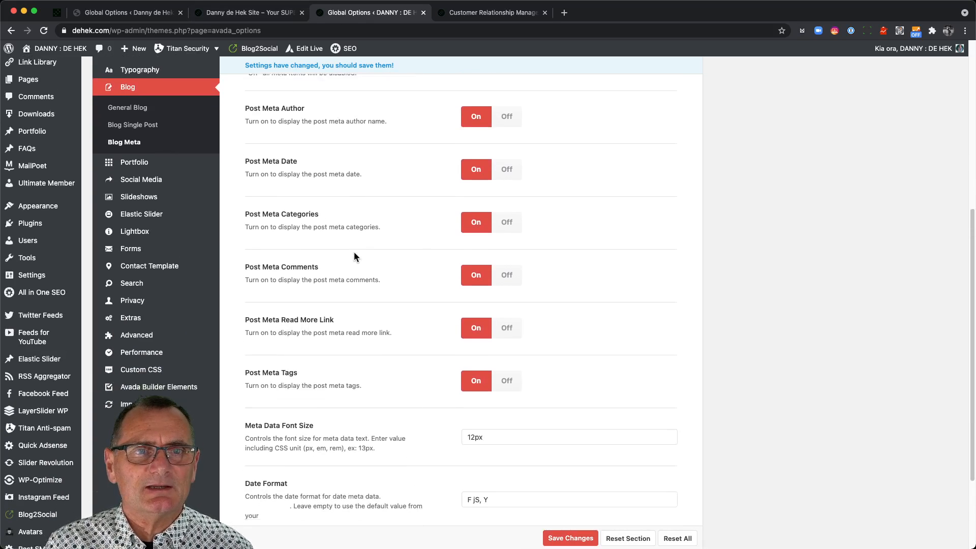
drag(354, 252, 216, 225)
mouse_move(137, 158)
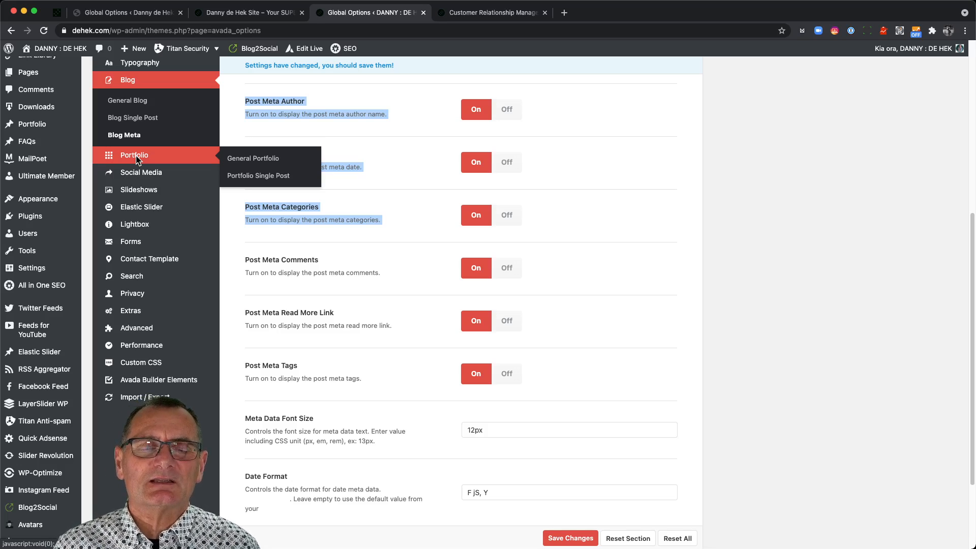
scroll(136, 160, up, 3)
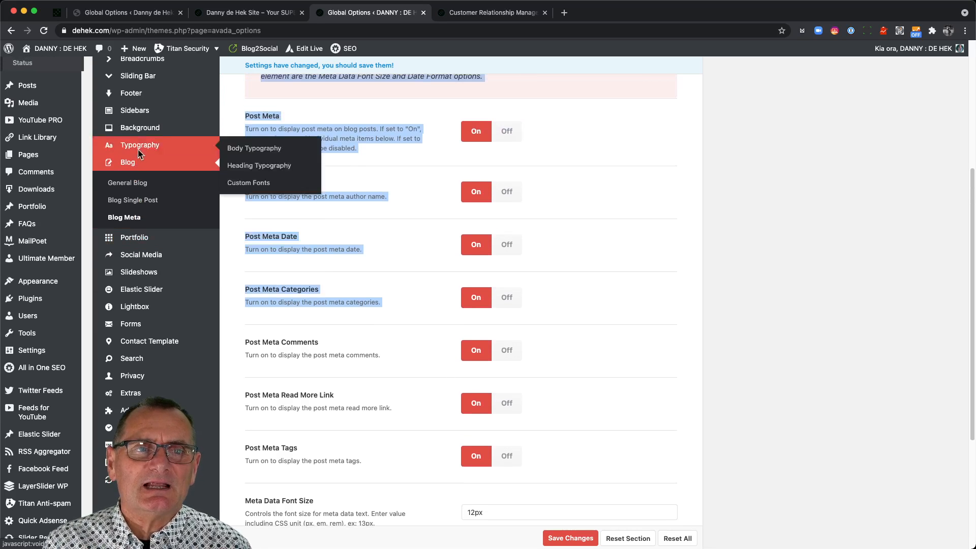
mouse_move(136, 238)
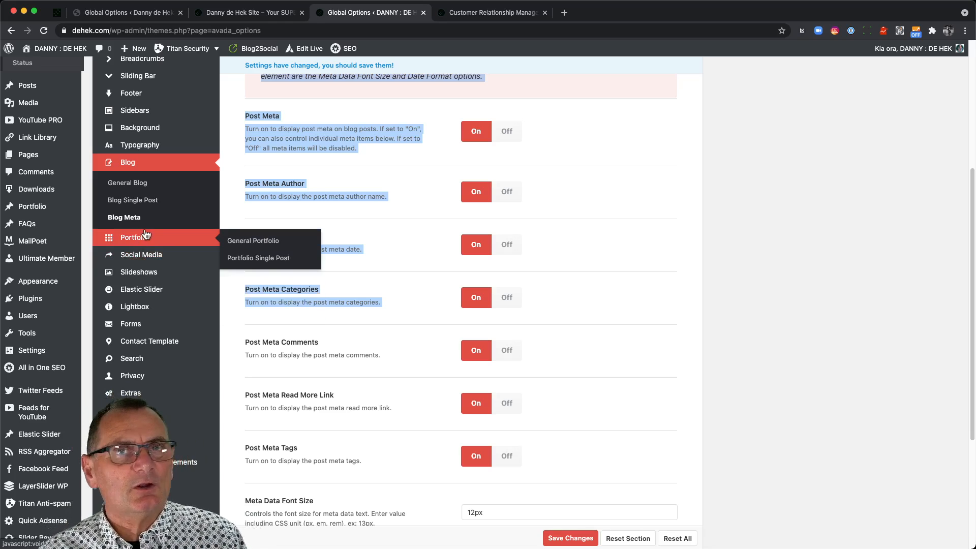
Open the Social Media Icons options and inspect the custom links of the Instagram and LinkedIn entries.
click(142, 258)
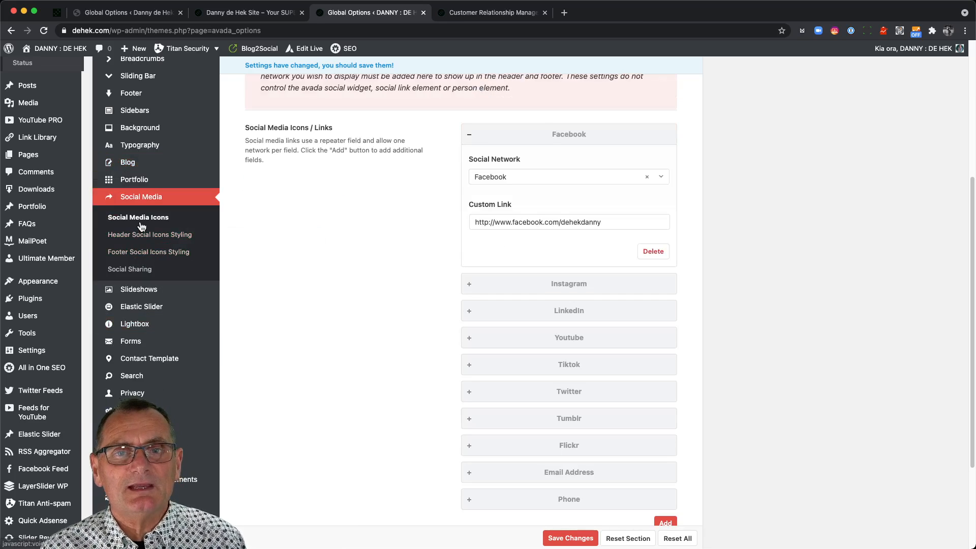
scroll(369, 276, down, 3)
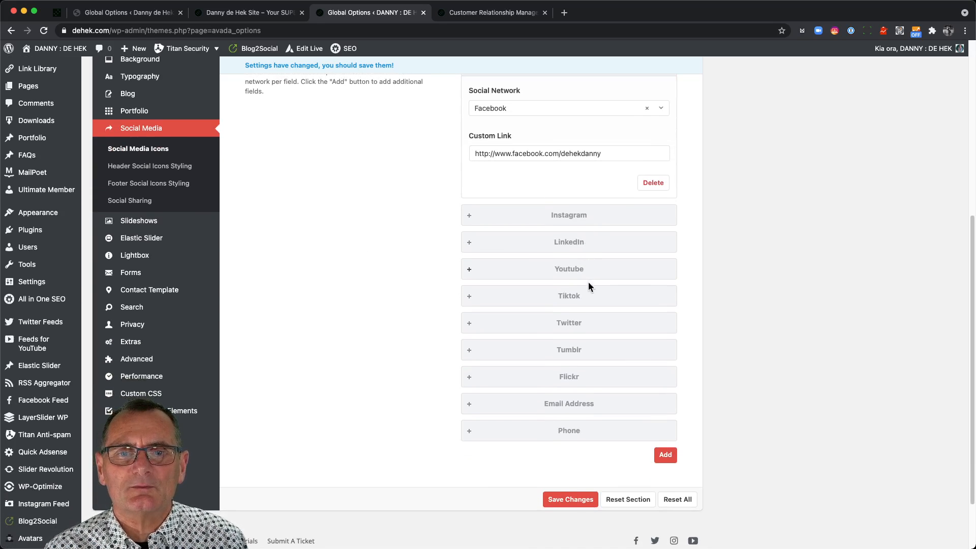
click(570, 216)
click(523, 179)
key(super+a)
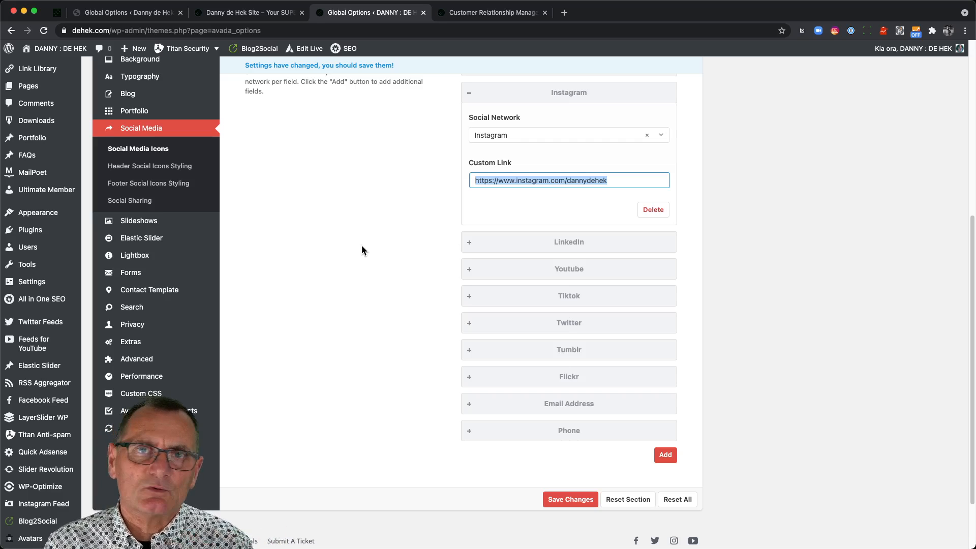
click(542, 242)
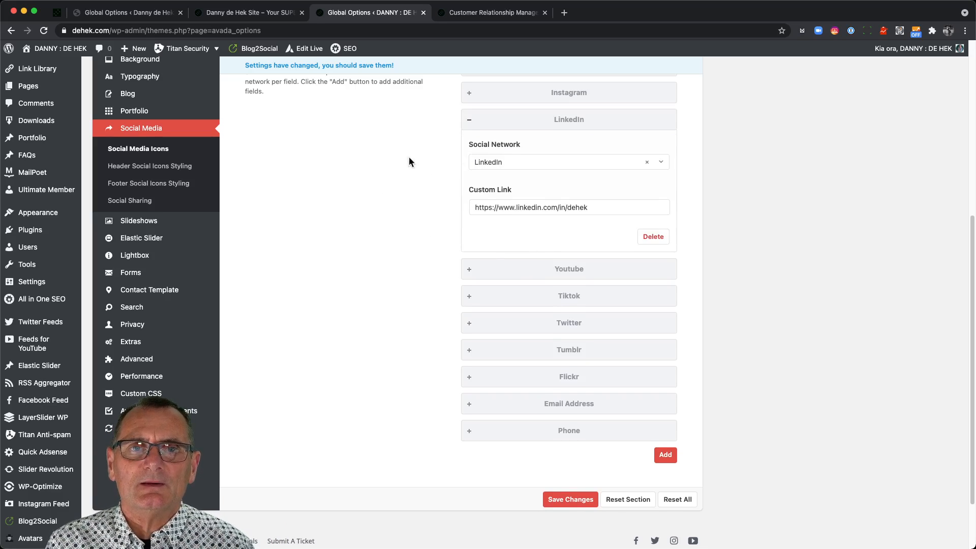
On the live site, open the Facebook, Instagram, LinkedIn, YouTube and Twitter links from the header's social icons.
click(489, 15)
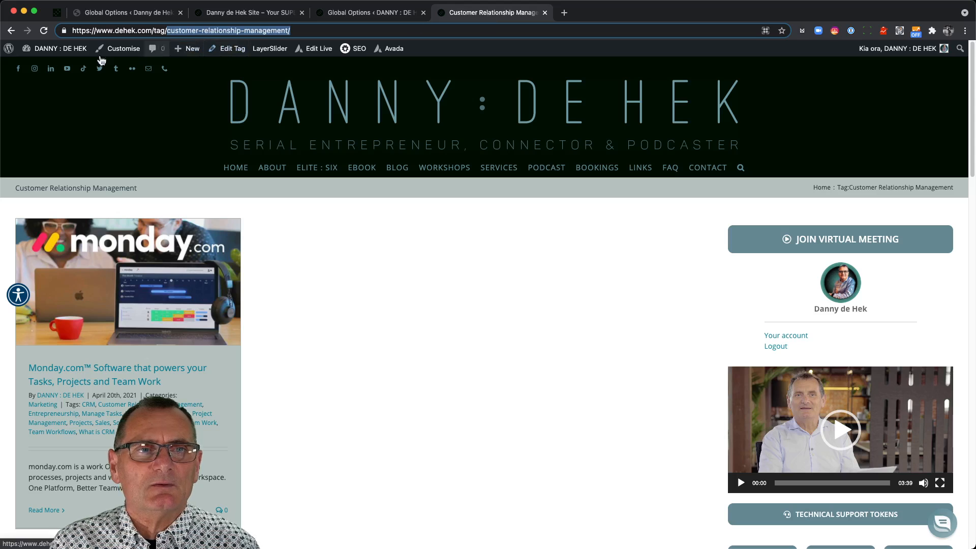
click(19, 71)
click(34, 69)
click(51, 69)
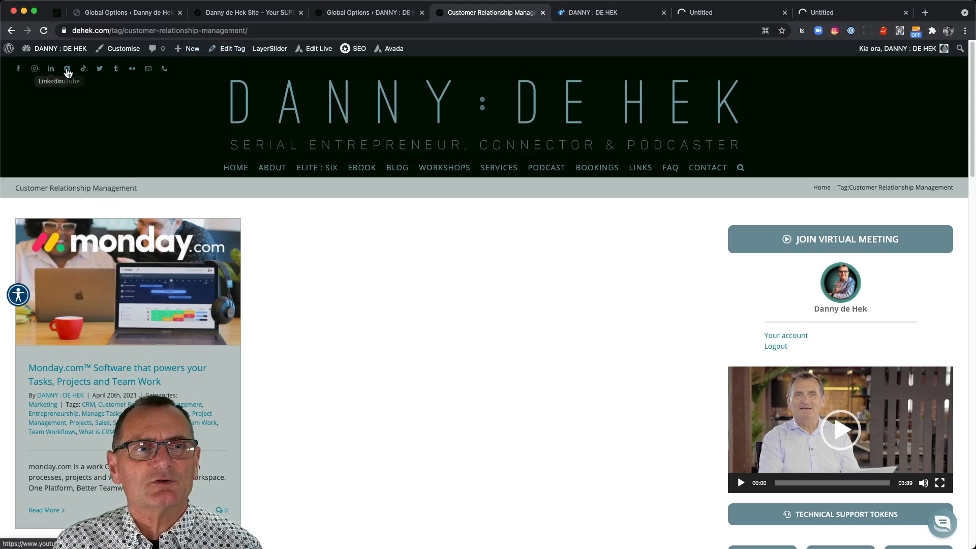
click(67, 69)
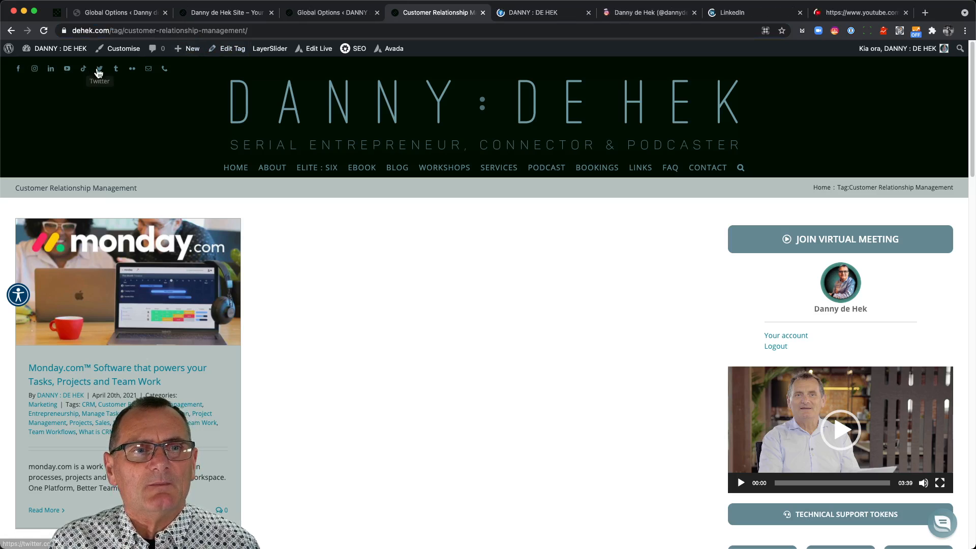
click(99, 69)
Check the opened Facebook, Instagram and LinkedIn profile pages, closing each one after viewing.
click(488, 13)
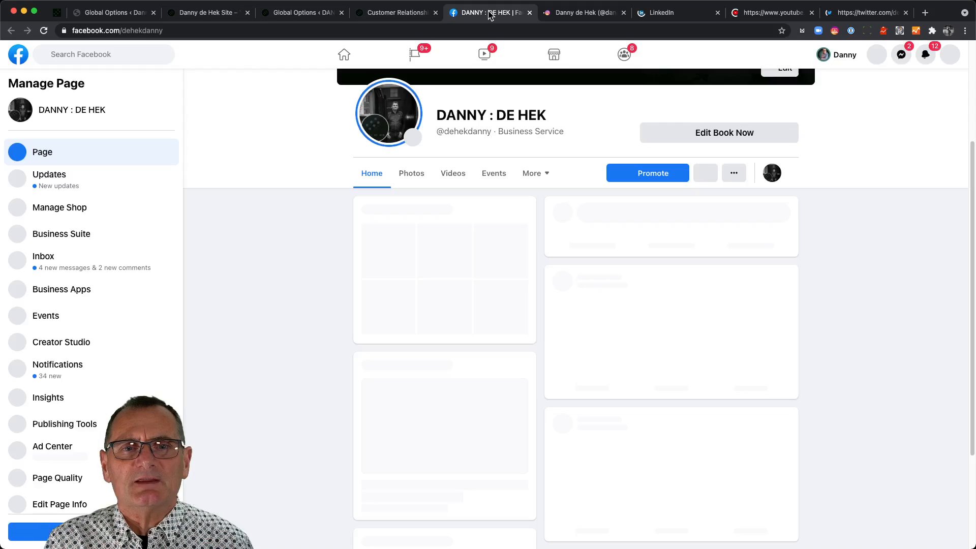
scroll(342, 185, up, 3)
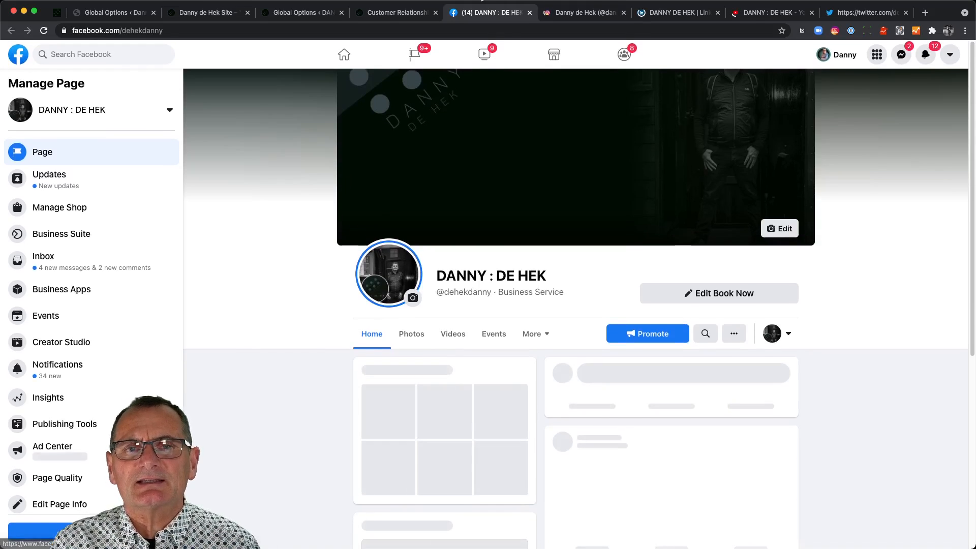
key(super+w)
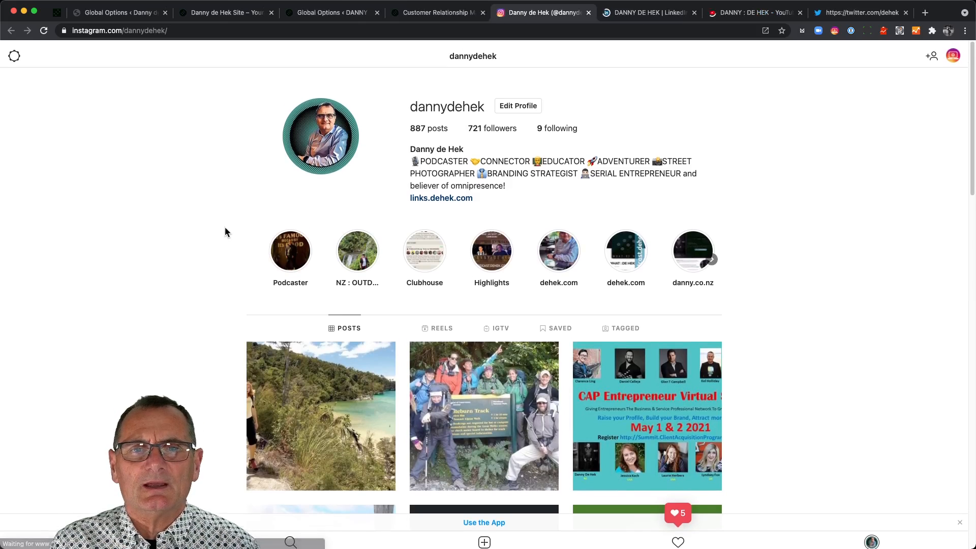
click(588, 12)
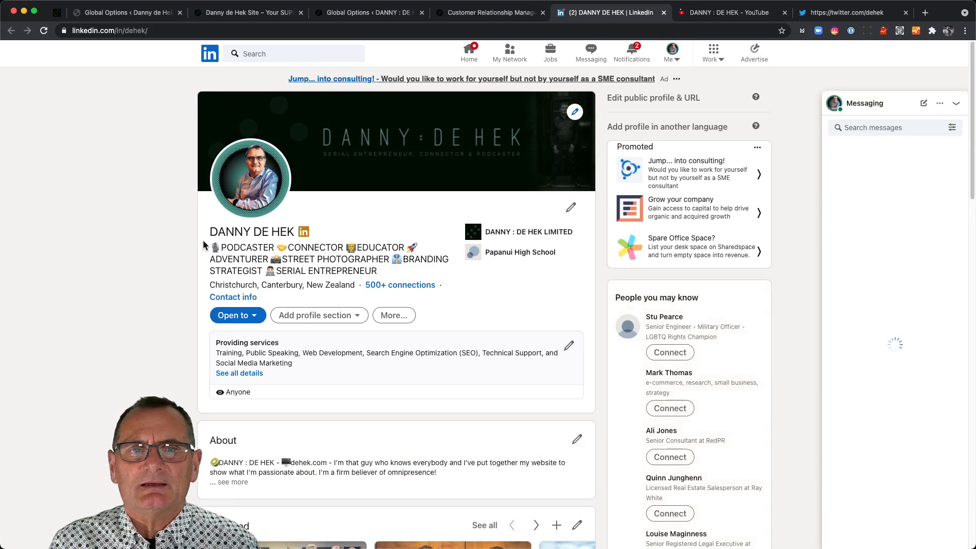
key(super+w)
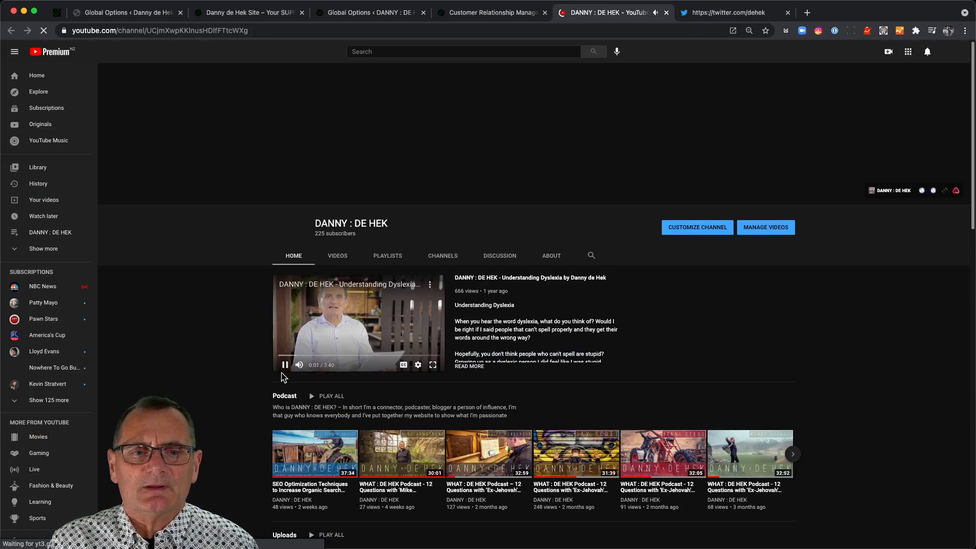
Pause the YouTube channel's video, and close the Twitter and YouTube pages to return to the tag archive.
click(285, 365)
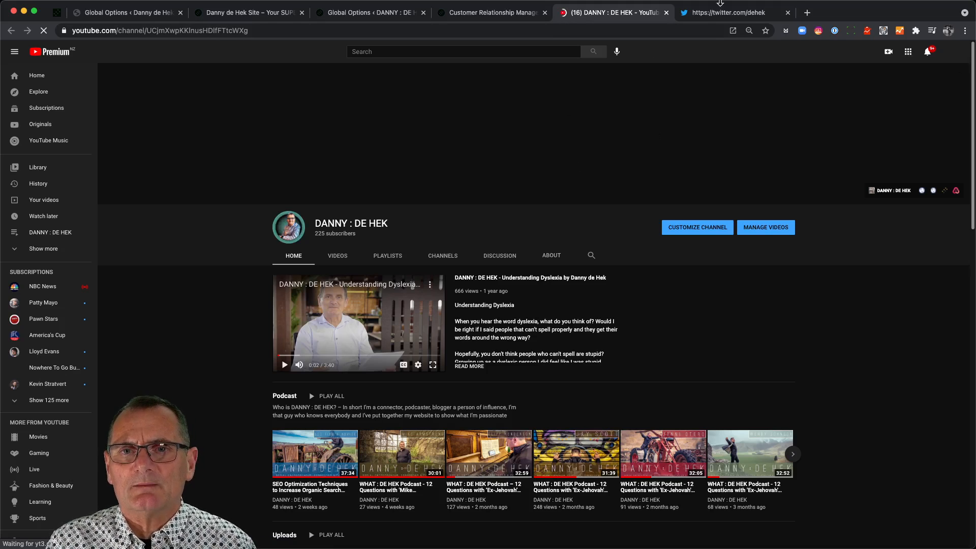
click(704, 16)
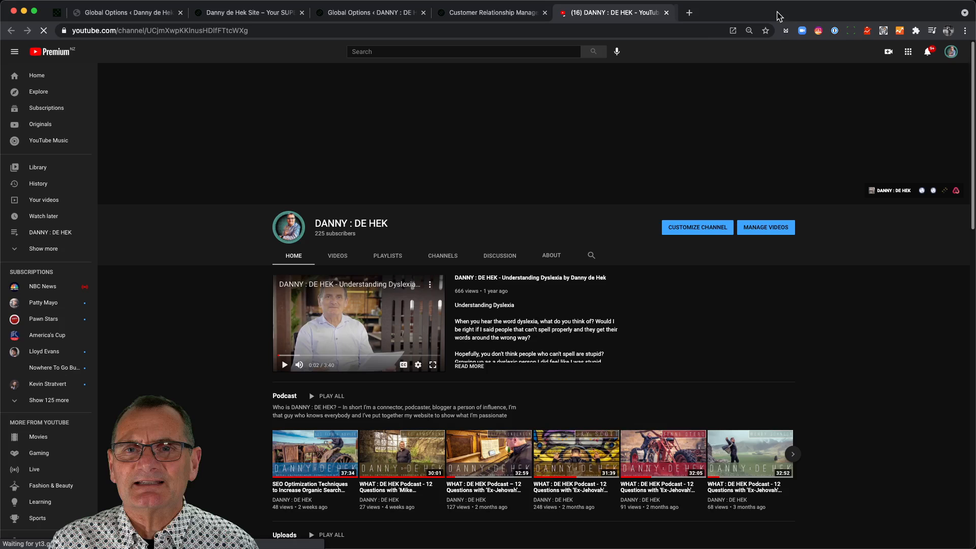
click(788, 12)
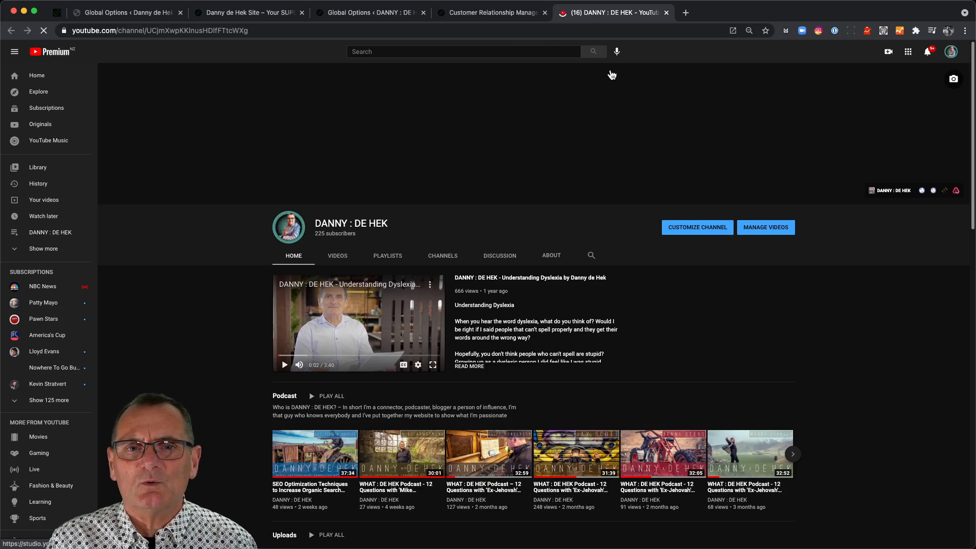
click(666, 13)
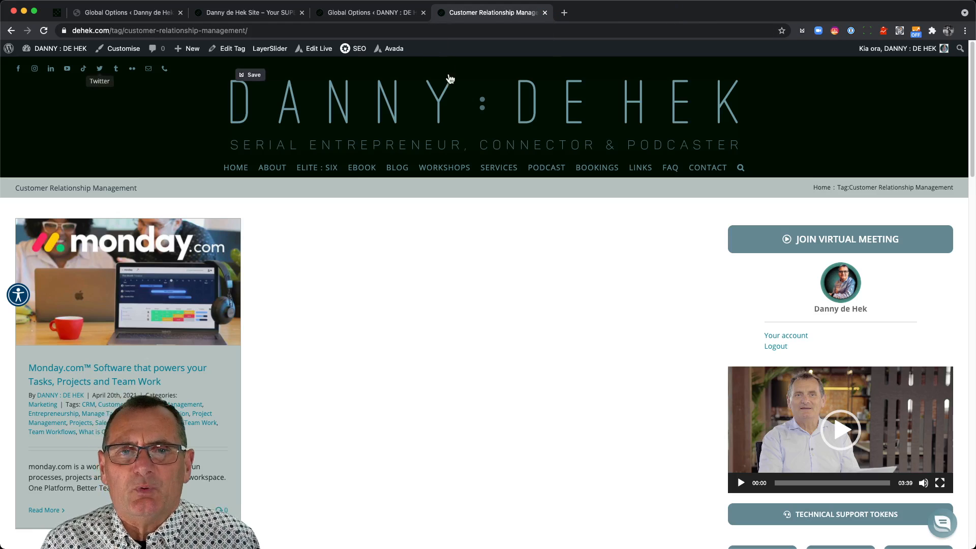
Add a blank entry to the social media links, browse the available social networks, and delete the entry again.
click(362, 16)
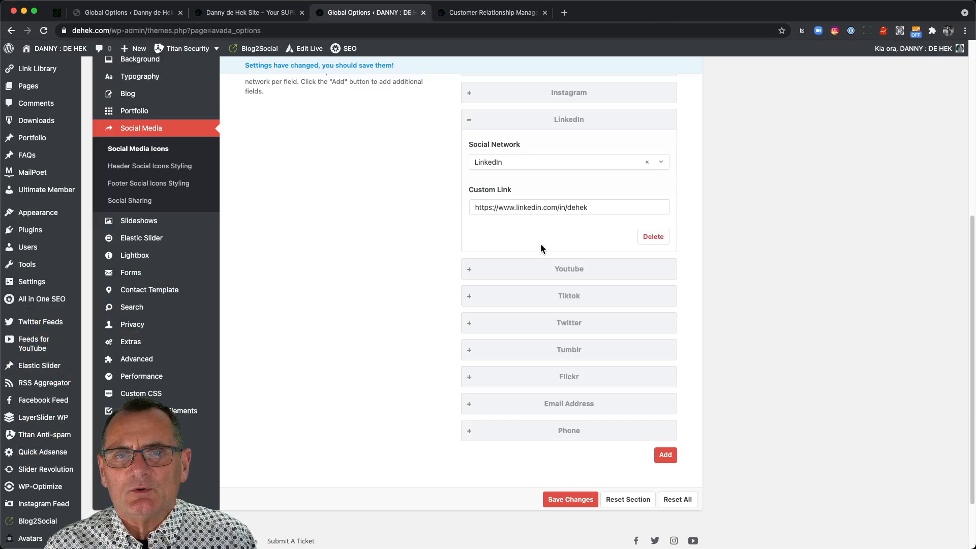
scroll(496, 418, down, 3)
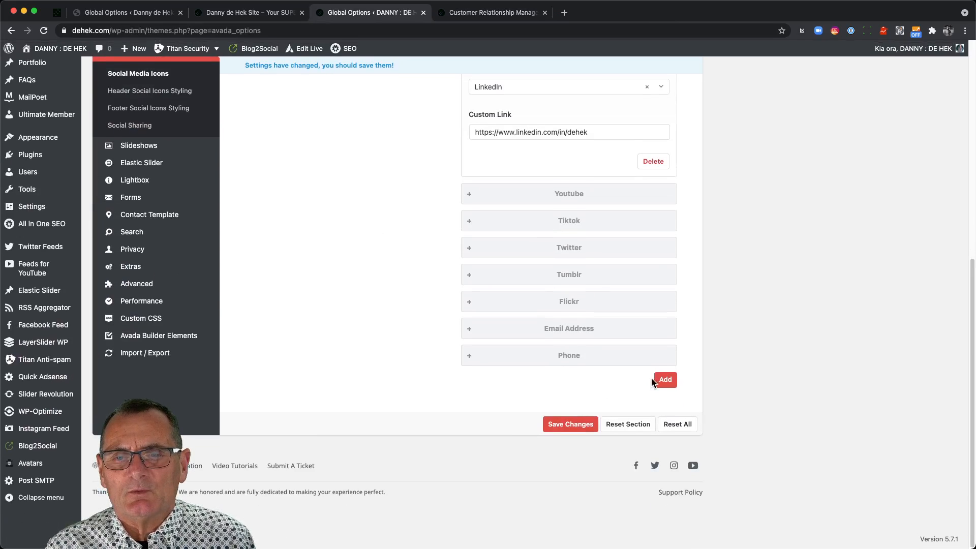
click(664, 382)
scroll(663, 384, down, 3)
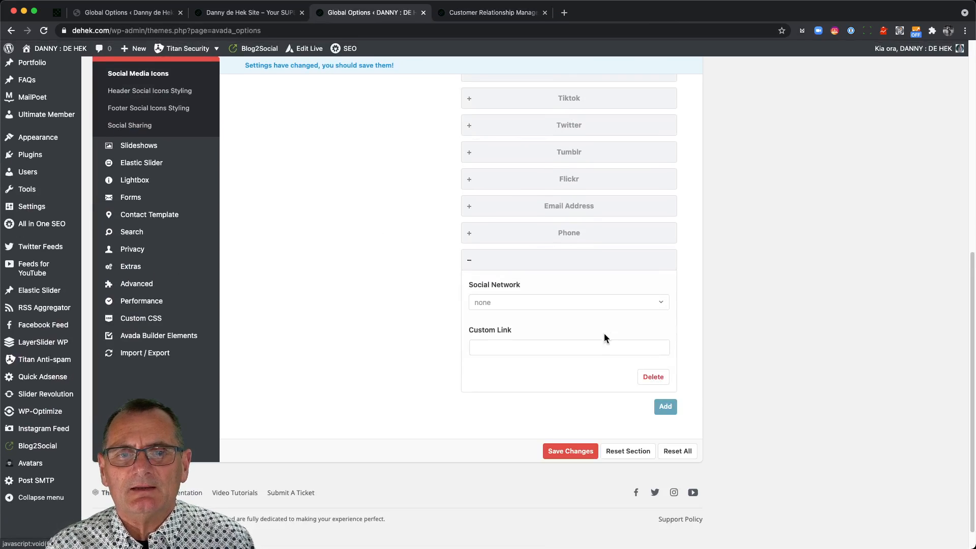
click(610, 305)
scroll(577, 394, down, 5)
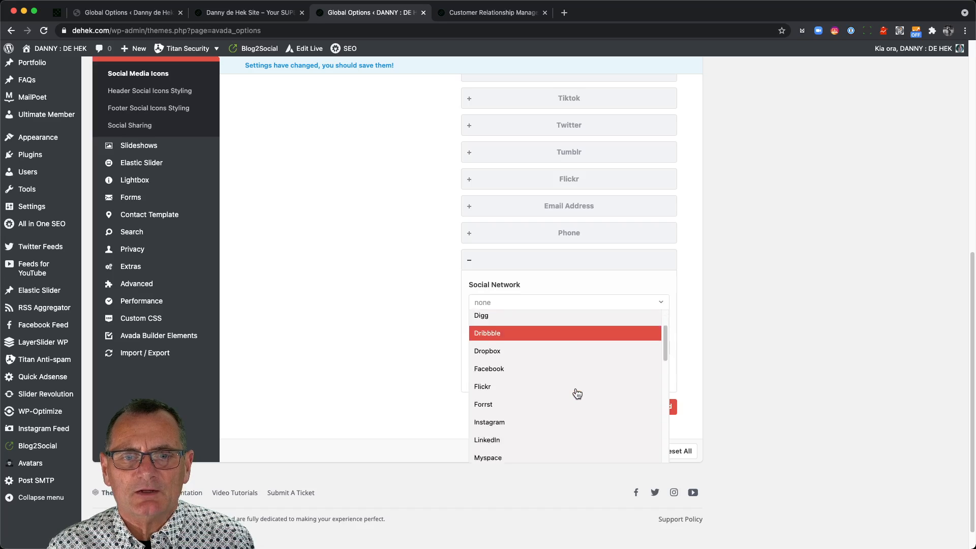
scroll(578, 395, down, 6)
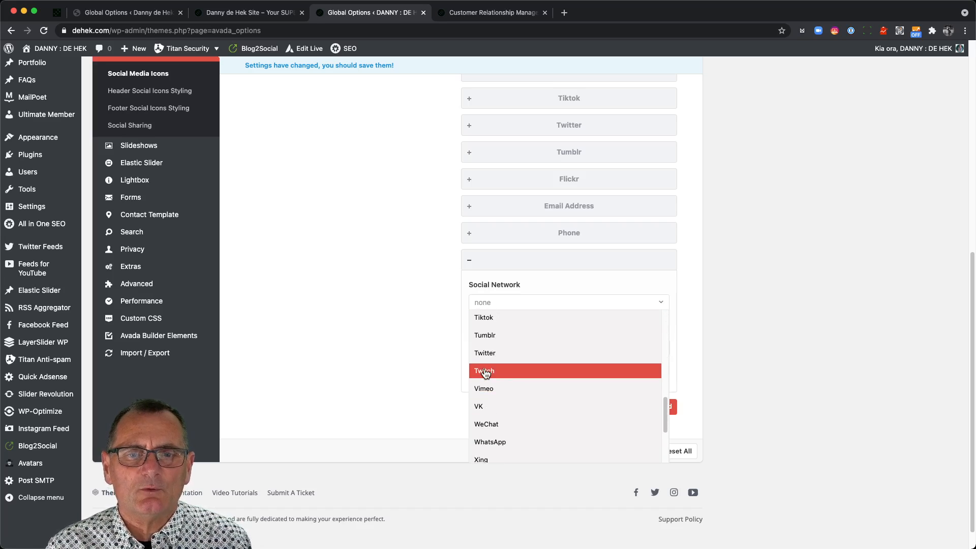
click(408, 321)
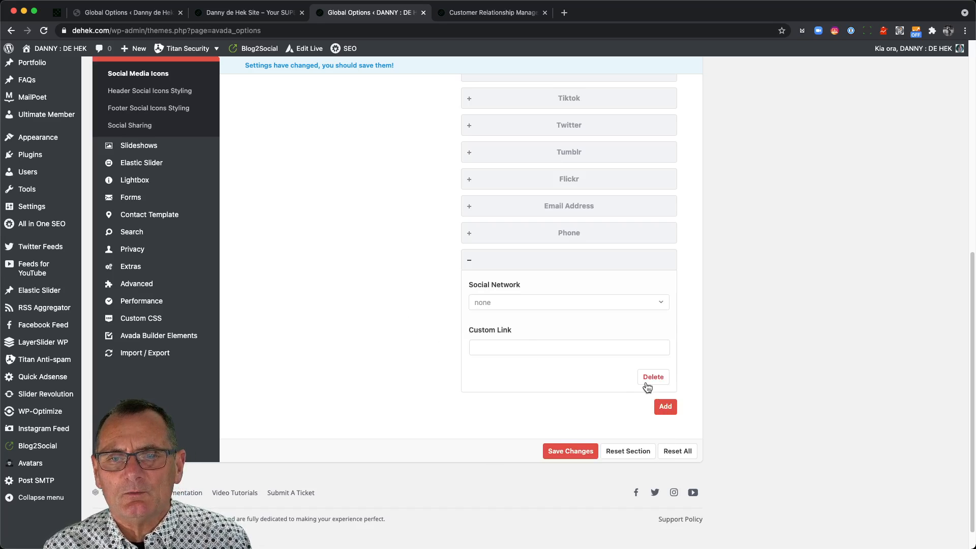
click(648, 384)
Inspect the Phone entry's custom link and try the phone icon in the live site's header.
scroll(289, 281, up, 3)
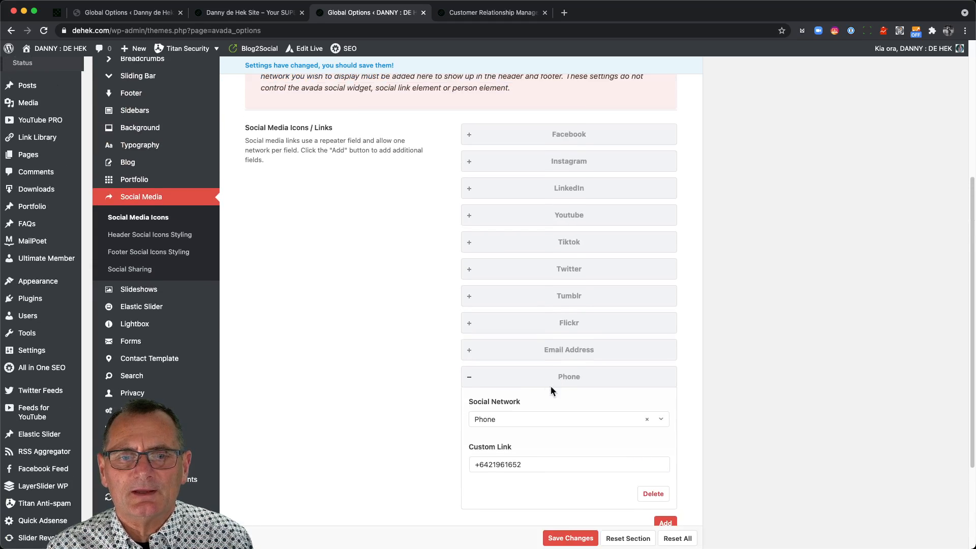
scroll(561, 382, down, 3)
click(524, 367)
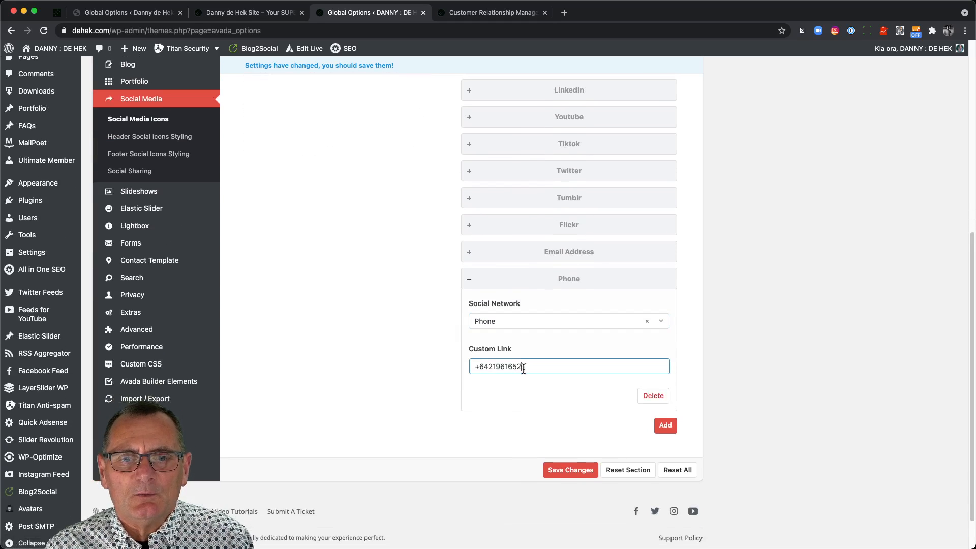
triple_click(523, 366)
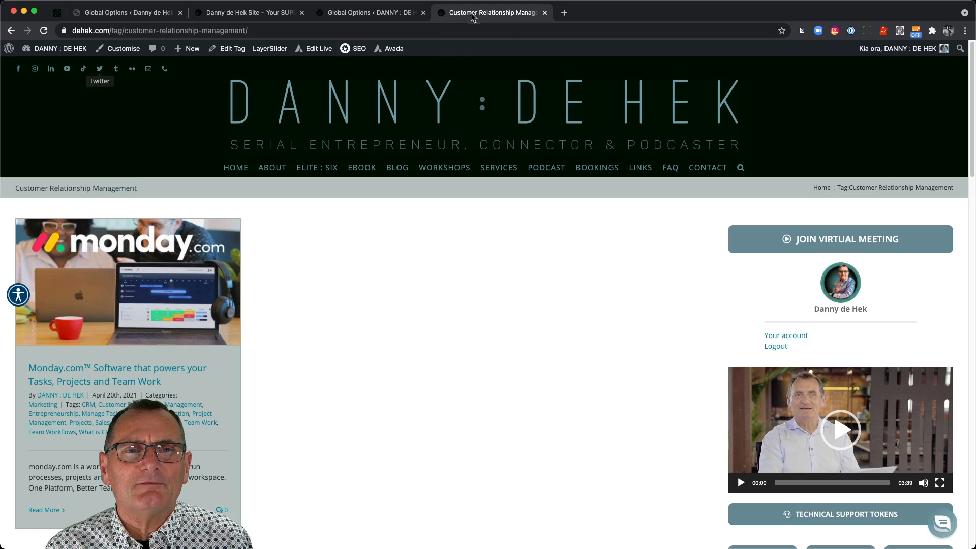
click(164, 71)
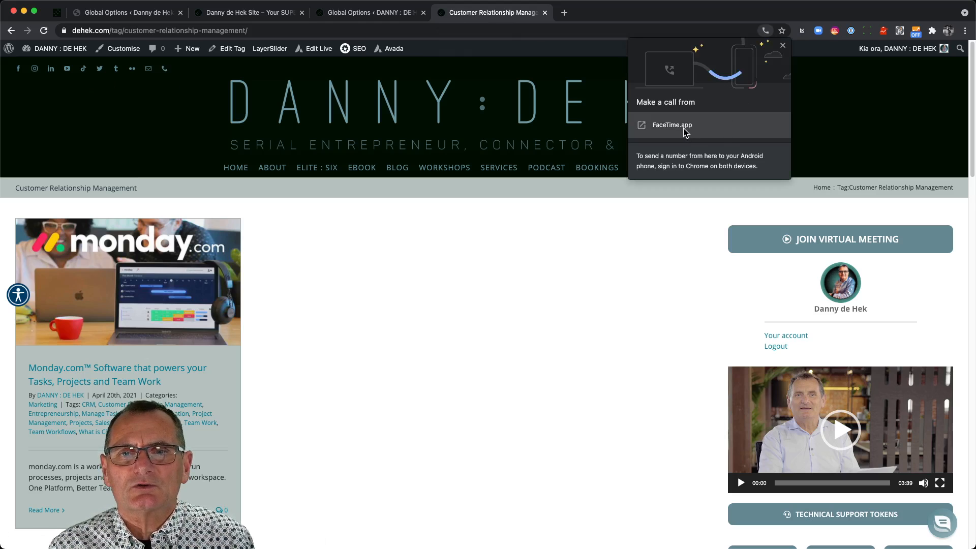
click(376, 13)
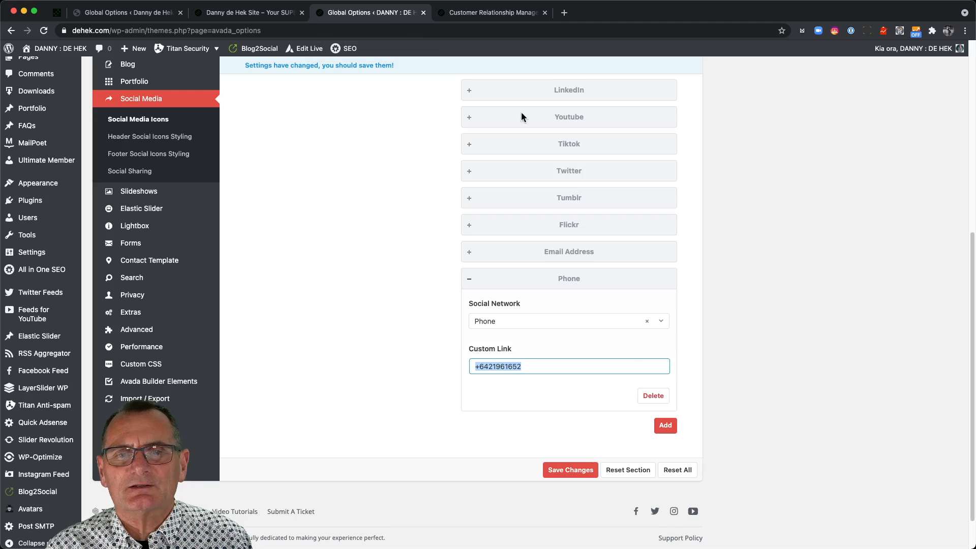
click(382, 332)
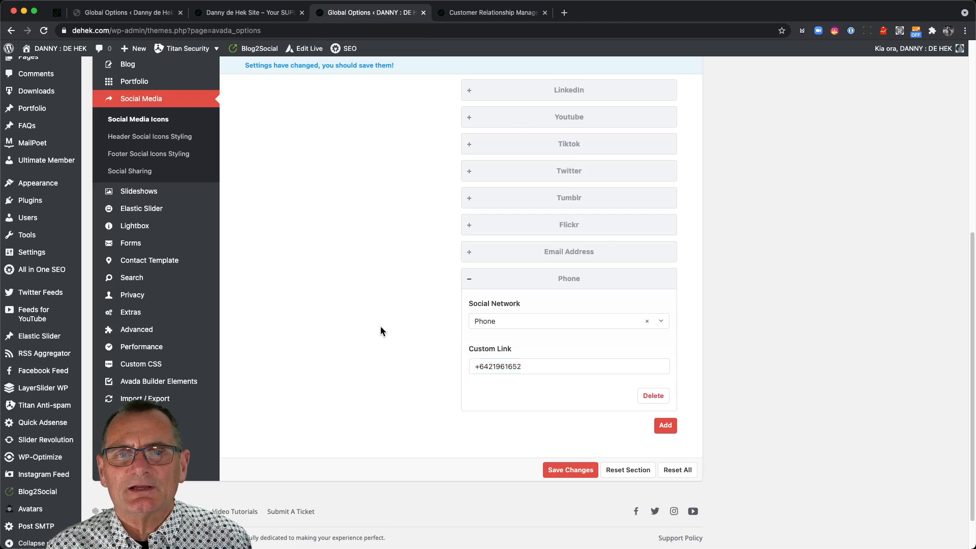
Collapse the open social media entries and compare the order of the list with the icons in the live header.
click(470, 254)
click(470, 254)
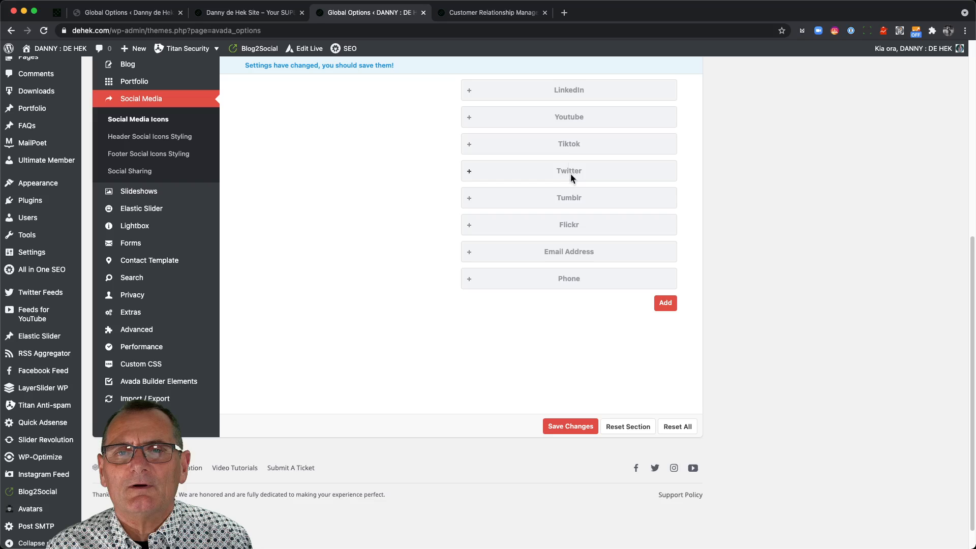
scroll(568, 123, up, 2)
scroll(568, 123, up, 2)
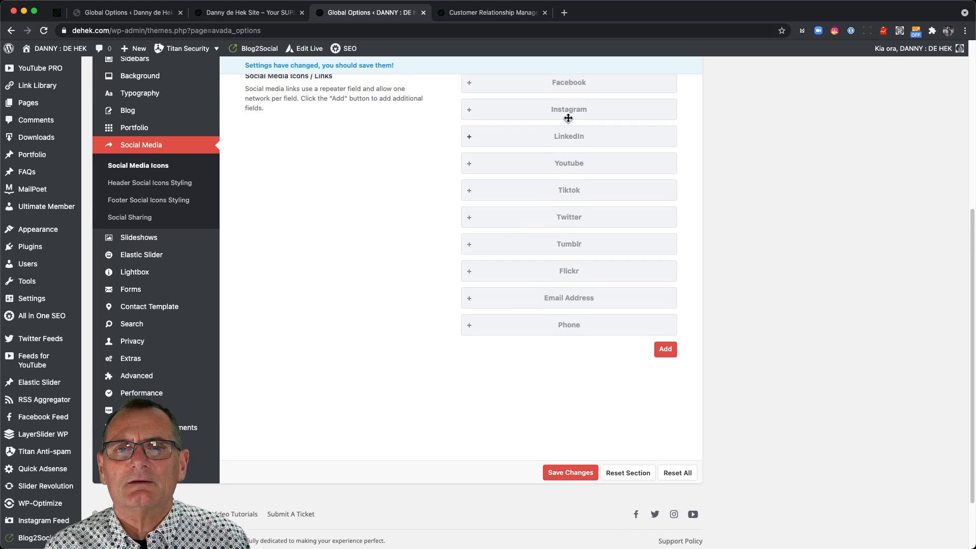
scroll(570, 102, up, 1)
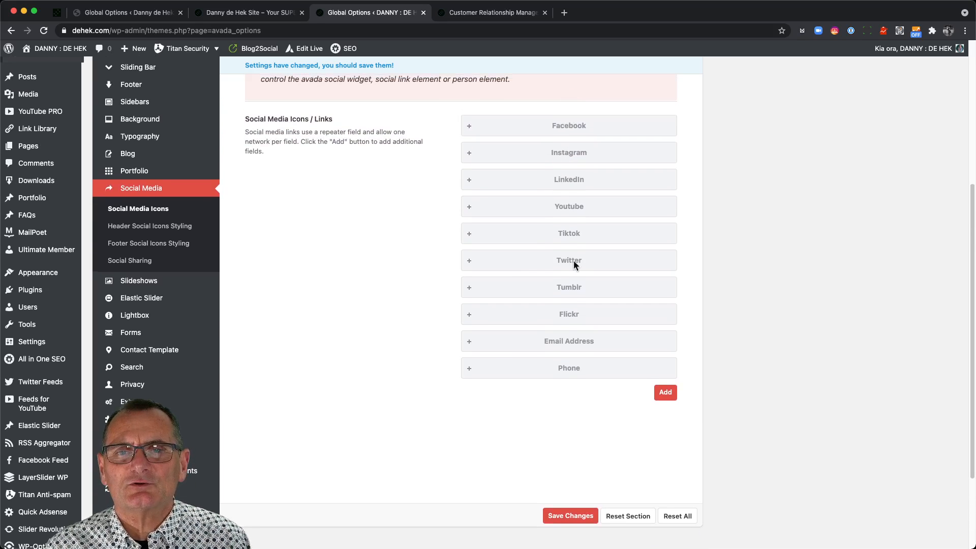
click(472, 11)
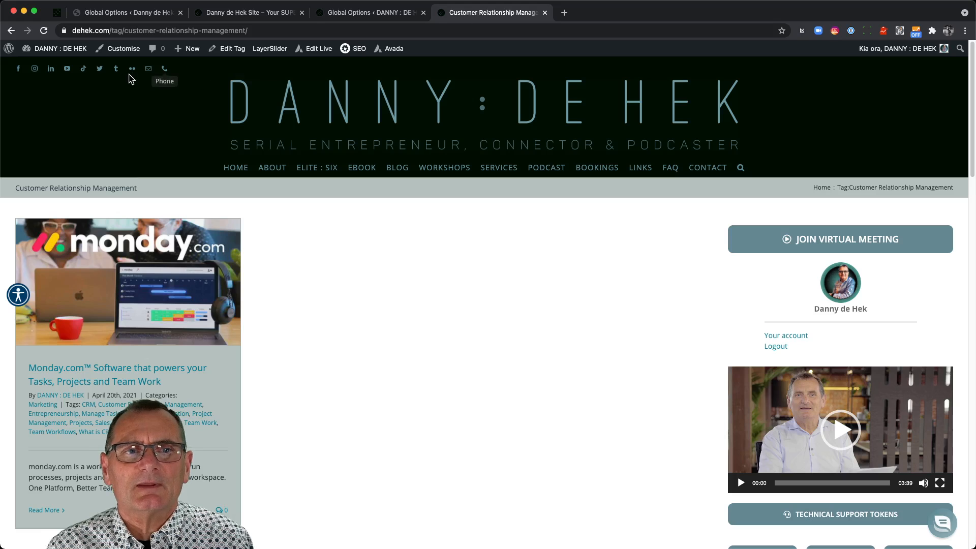
click(378, 13)
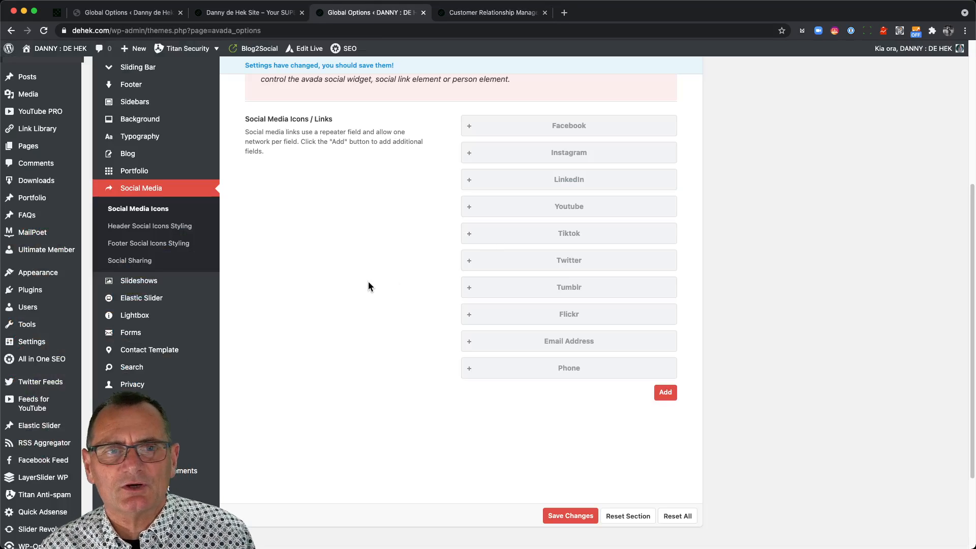
Review the Header Social Icons Styling options against the live header, trying Brand Colors as the color type before restoring Custom Colors.
click(179, 227)
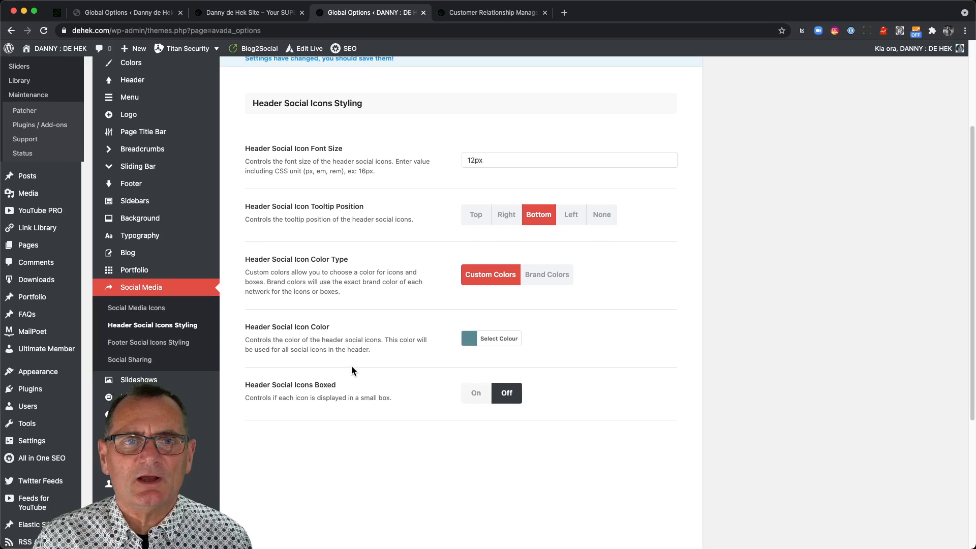
drag(479, 161, 461, 159)
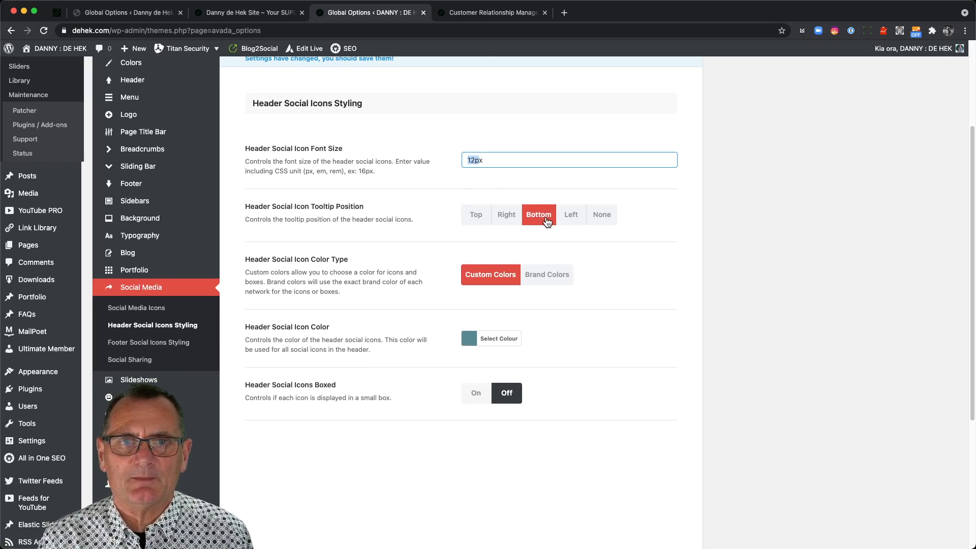
click(488, 12)
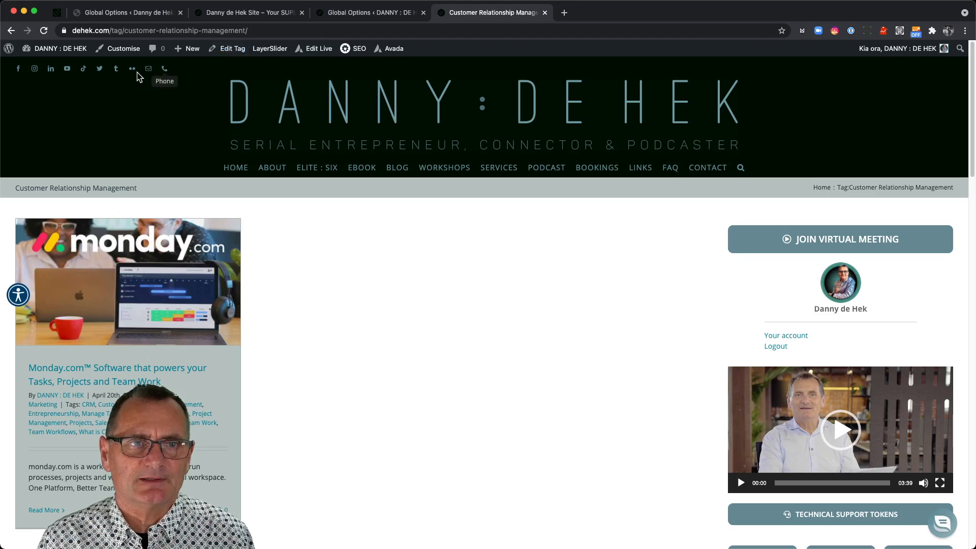
click(367, 15)
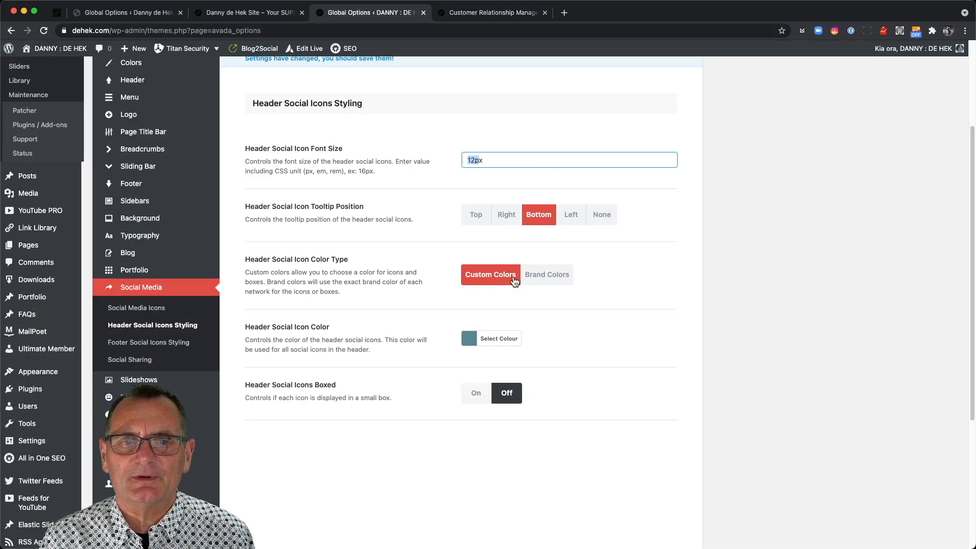
click(547, 277)
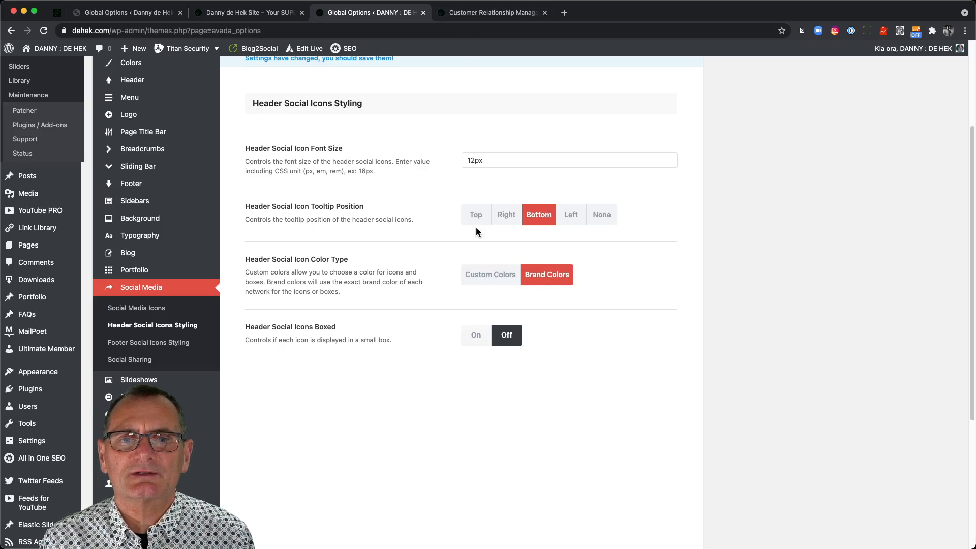
click(483, 274)
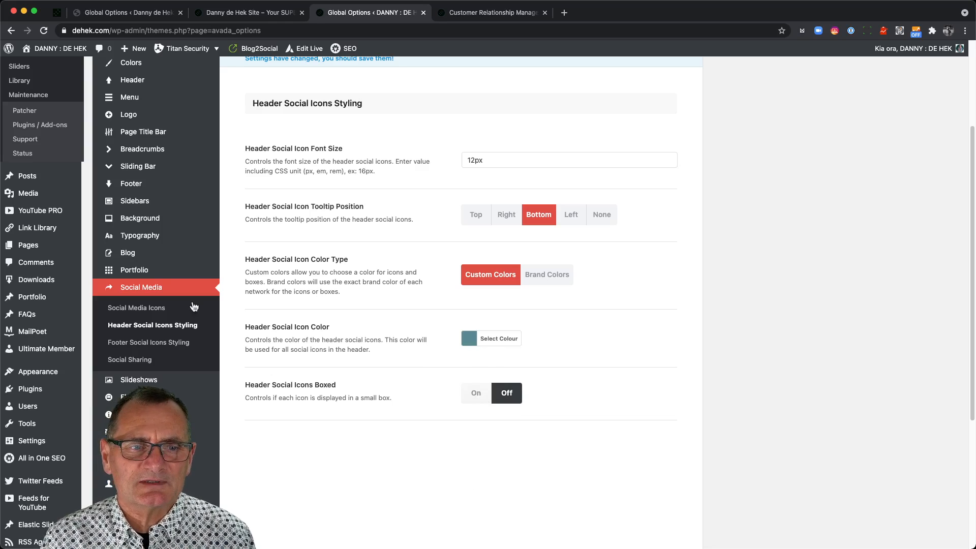
Open the Footer Social Icons Styling options and compare the icon font size setting with the icons in the live site's footer.
click(148, 342)
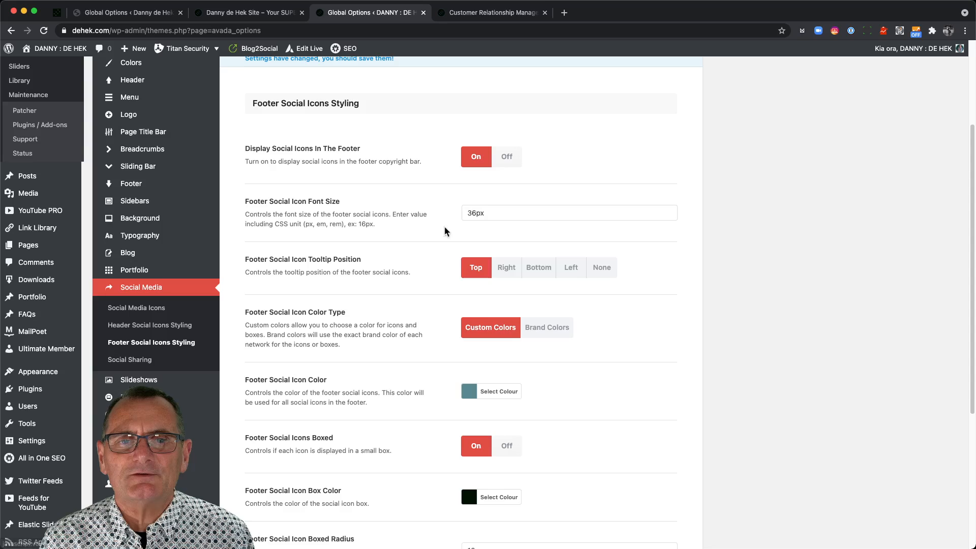
double_click(474, 212)
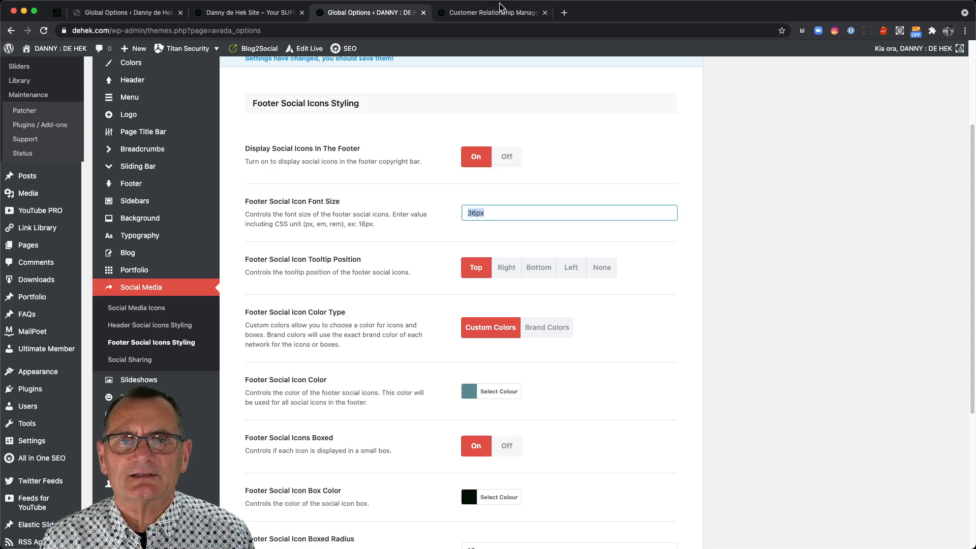
click(507, 13)
scroll(433, 402, down, 10)
scroll(433, 394, down, 8)
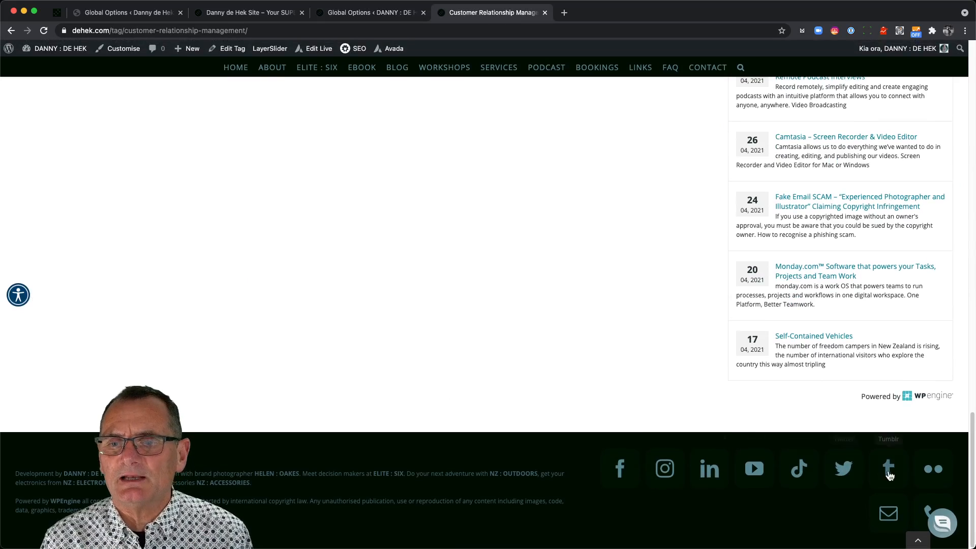
click(365, 15)
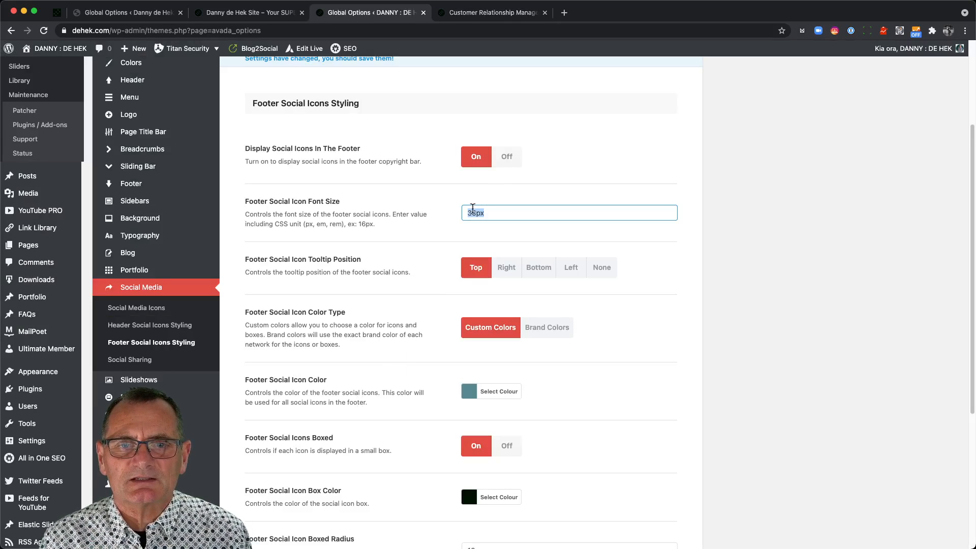
Examine the boxed radius and boxed padding settings of the footer social icons.
scroll(473, 208, down, 5)
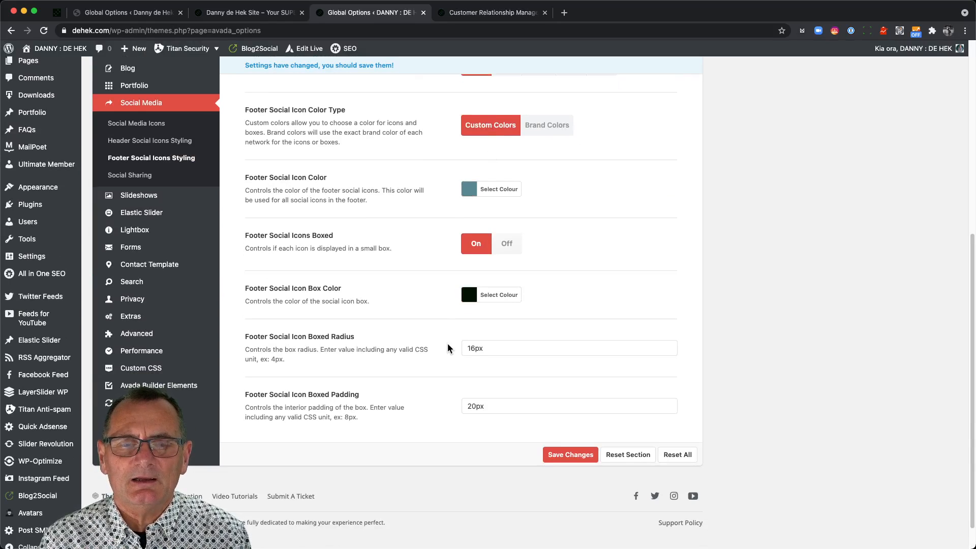
click(473, 347)
drag(475, 348, 449, 351)
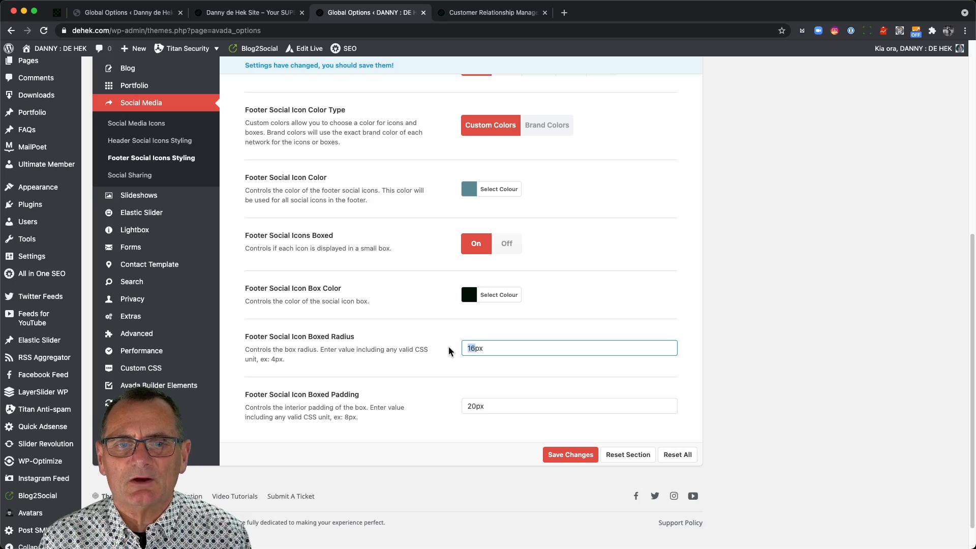
drag(477, 406, 460, 411)
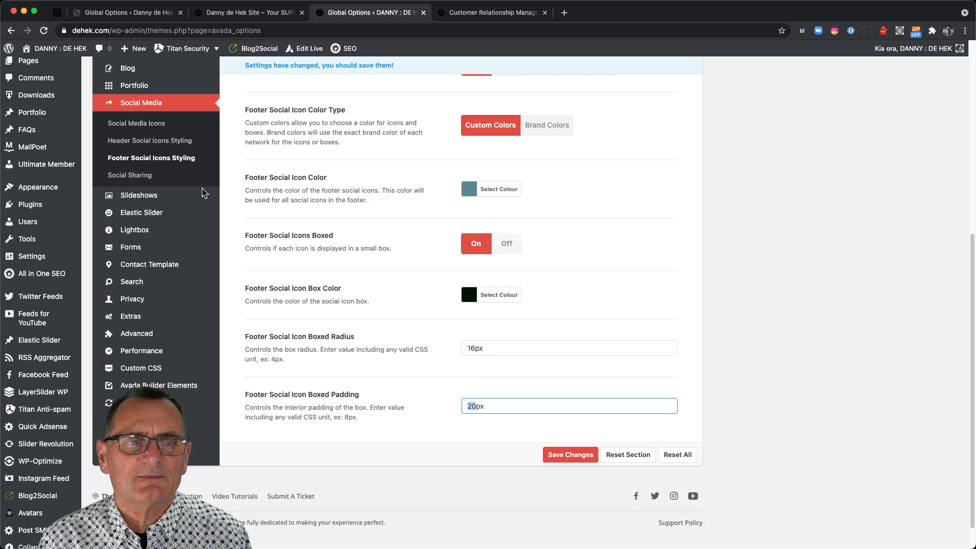
Open the Social Sharing options and review the selected networks and the sharing icon settings.
click(143, 182)
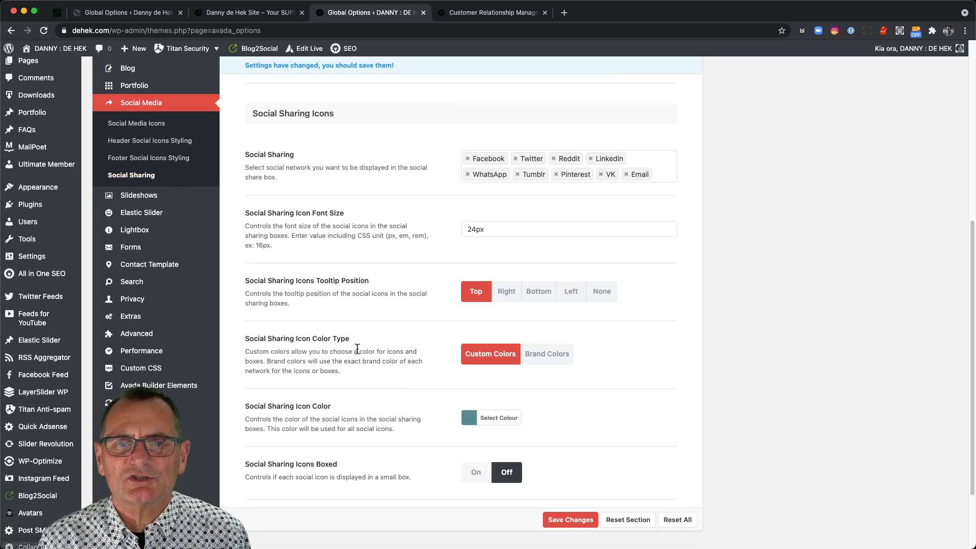
scroll(385, 349, down, 2)
scroll(384, 349, up, 4)
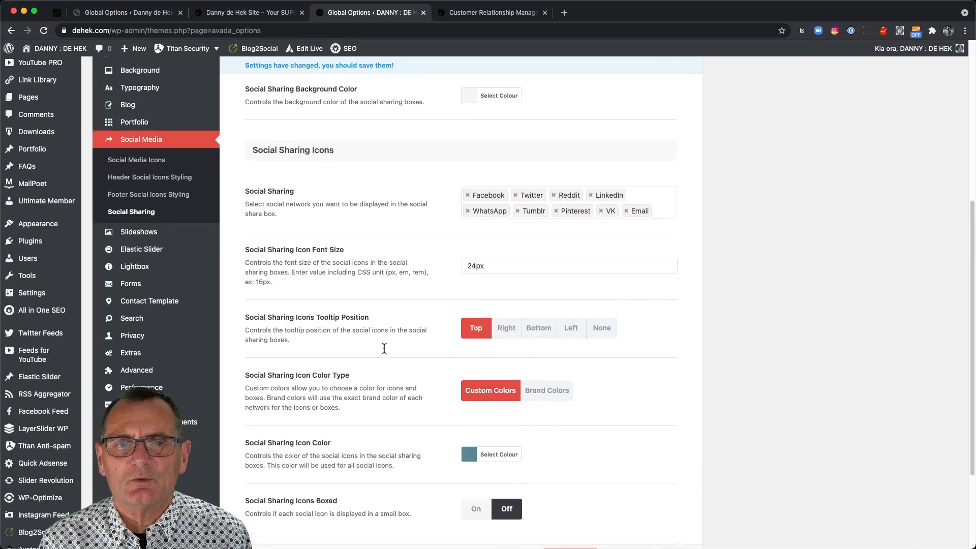
scroll(385, 349, down, 2)
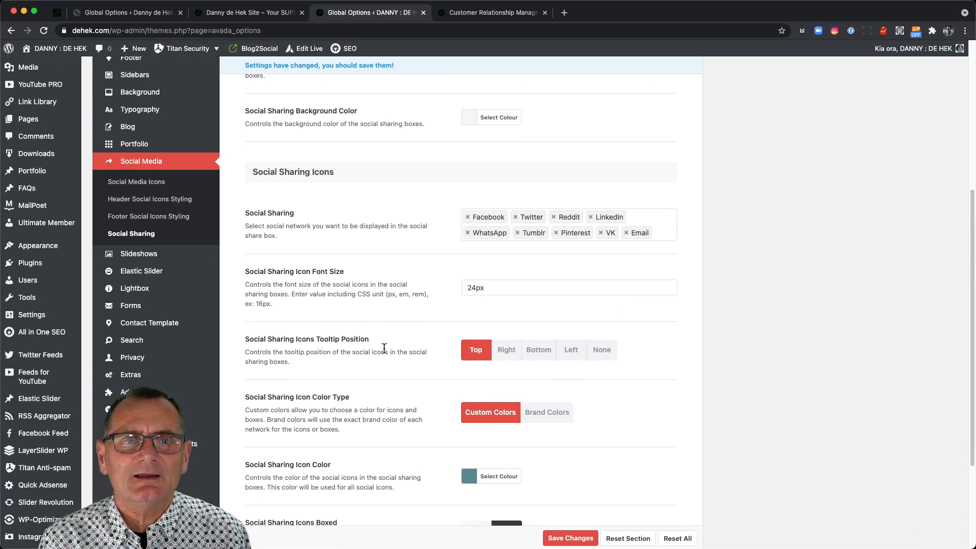
On the live site's tag archive, open the blog post "Monday.com™ Software that powers your Tasks, Projects and Team Work".
click(483, 14)
scroll(333, 255, up, 15)
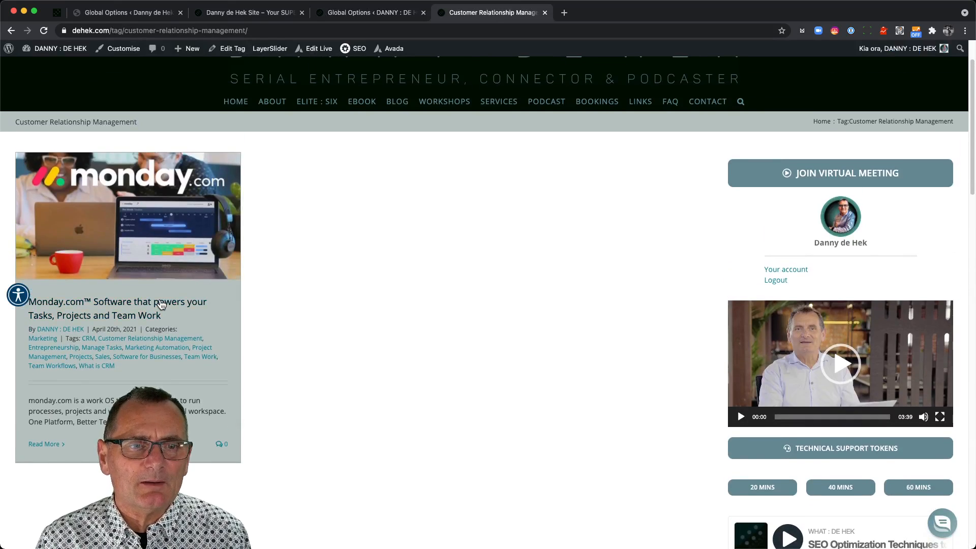
click(166, 309)
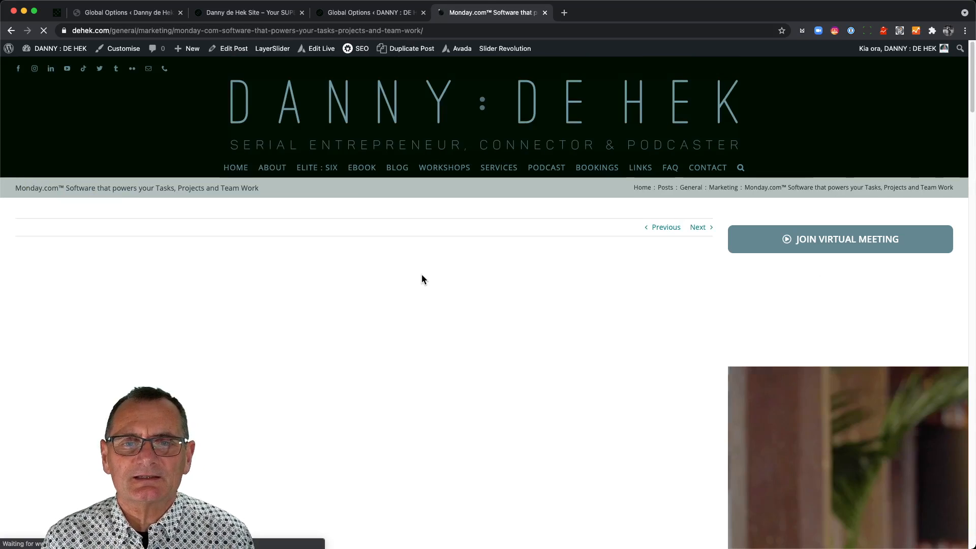
Find the social sharing box at the end of the Monday.com post and open its Facebook share page.
scroll(422, 280, down, 15)
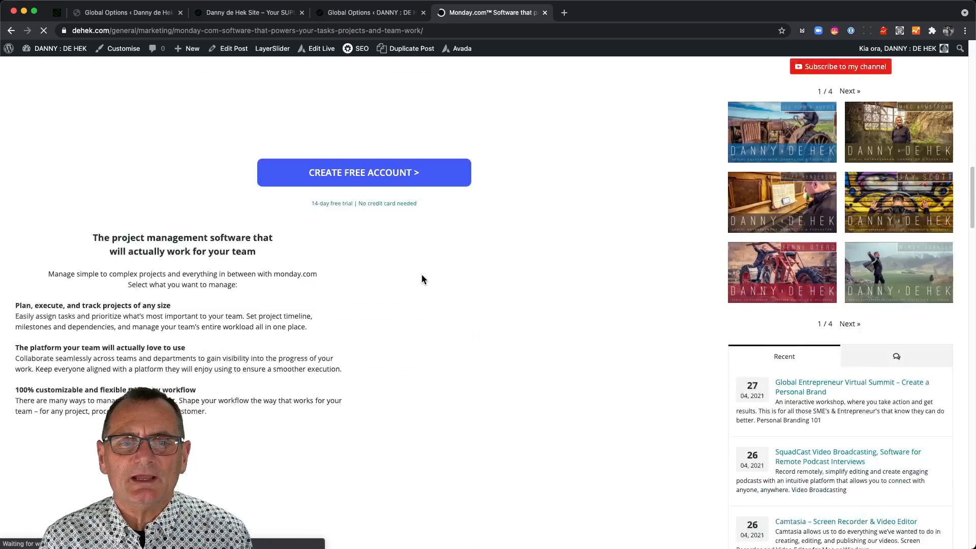
scroll(422, 277, down, 20)
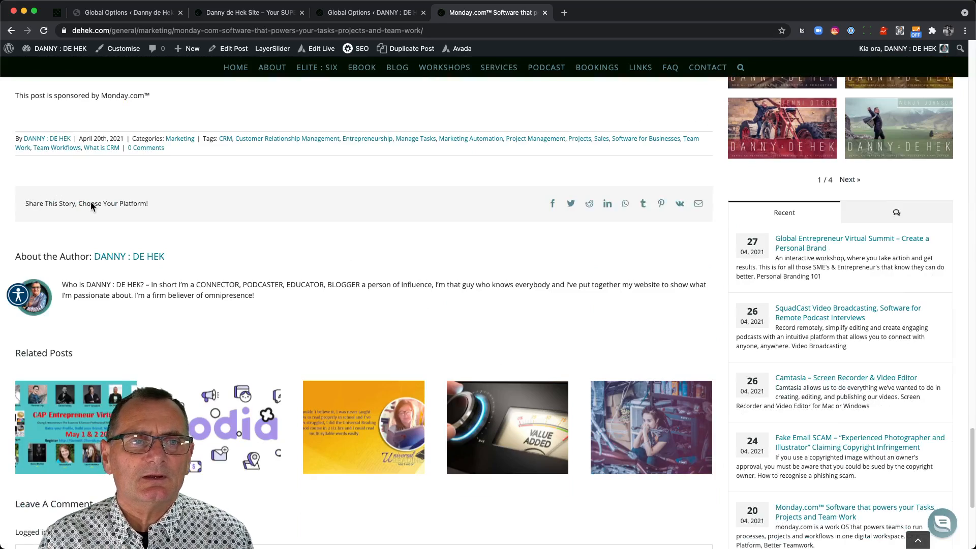
scroll(136, 205, up, 5)
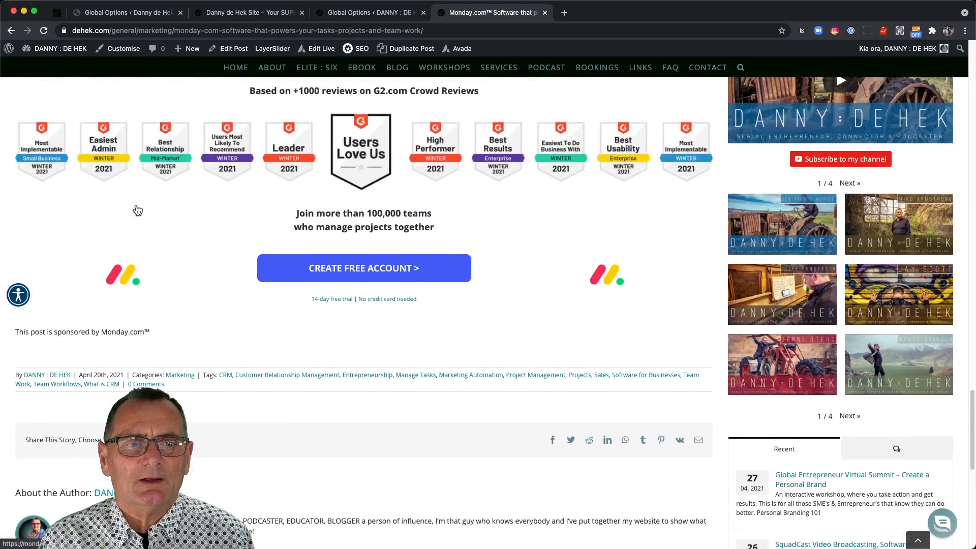
scroll(136, 207, down, 3)
scroll(137, 209, down, 2)
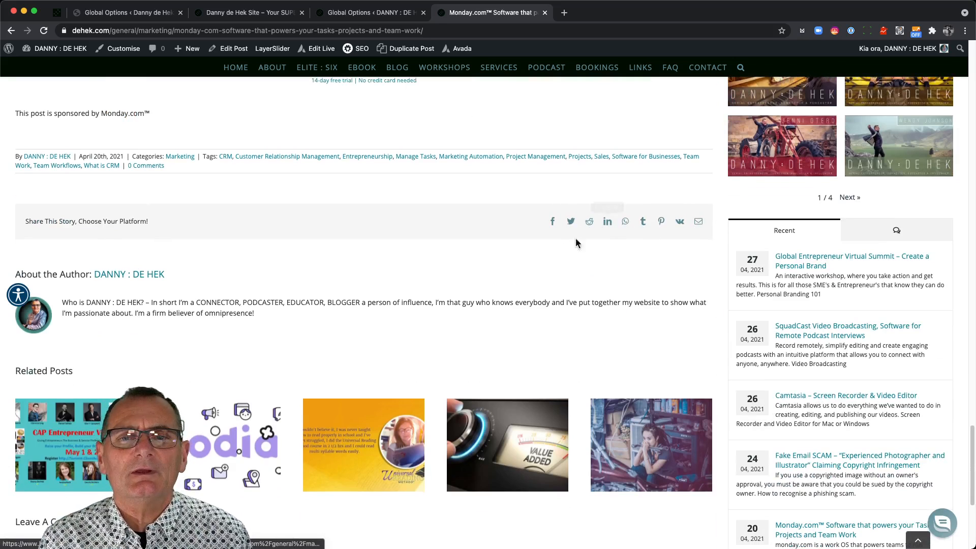
click(553, 223)
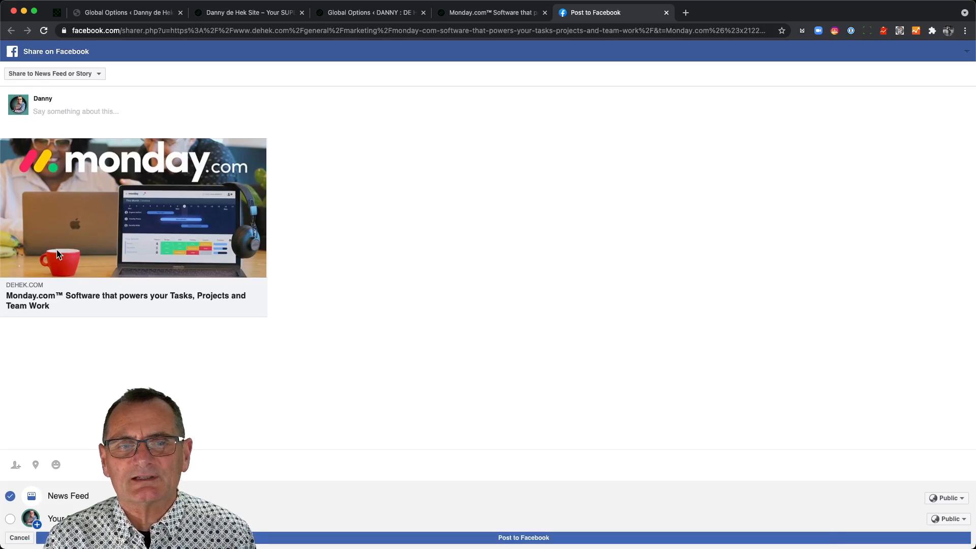
Return to the Social Sharing options, check which further networks can be added, and review the remaining sharing icon settings.
click(473, 12)
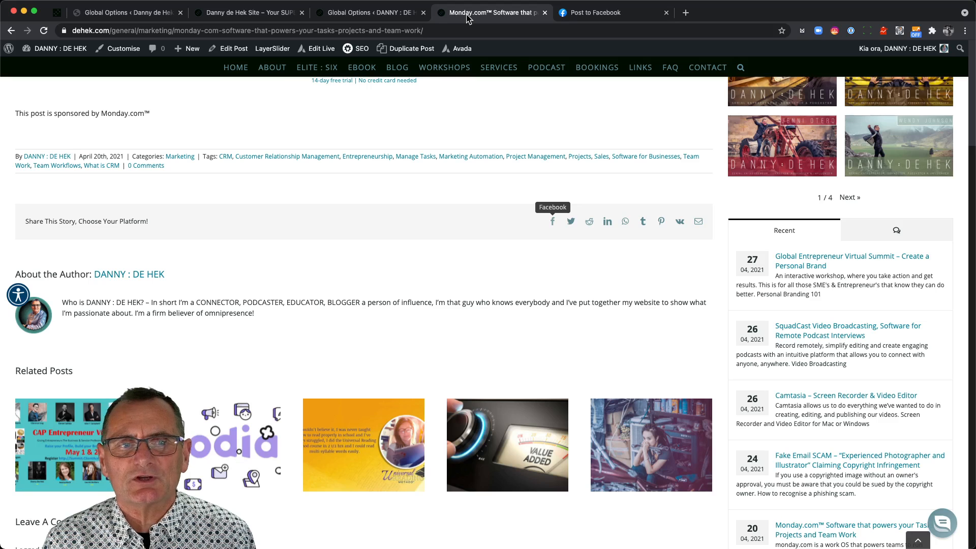
click(385, 15)
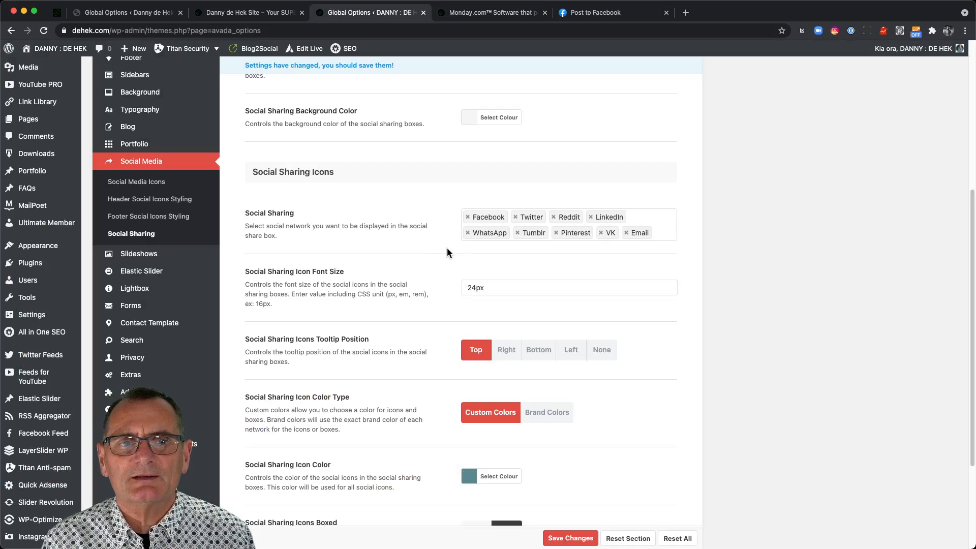
click(638, 220)
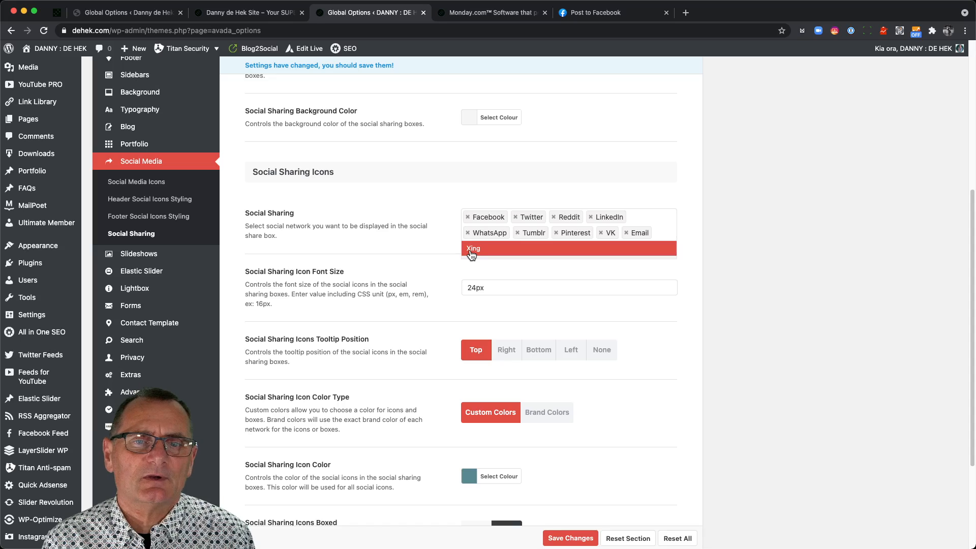
click(435, 244)
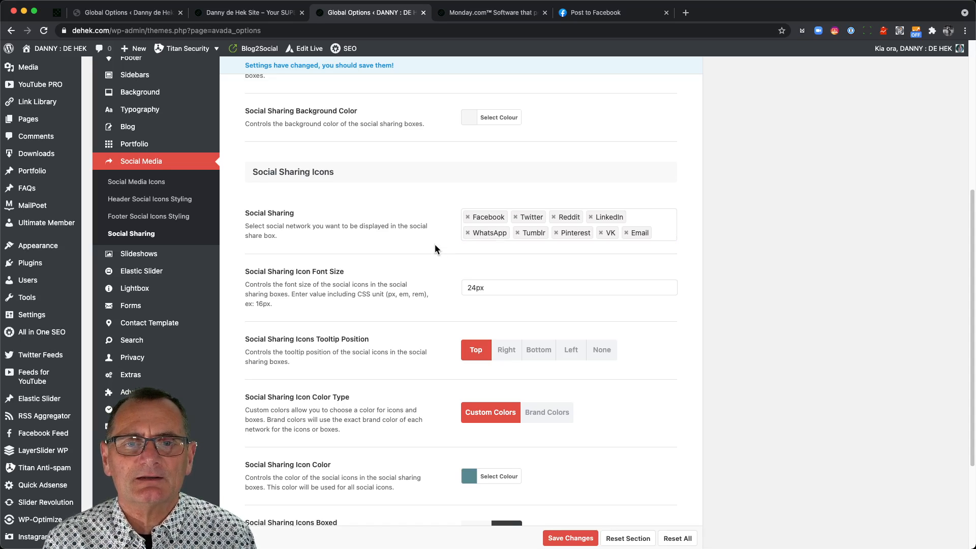
scroll(435, 244, down, 3)
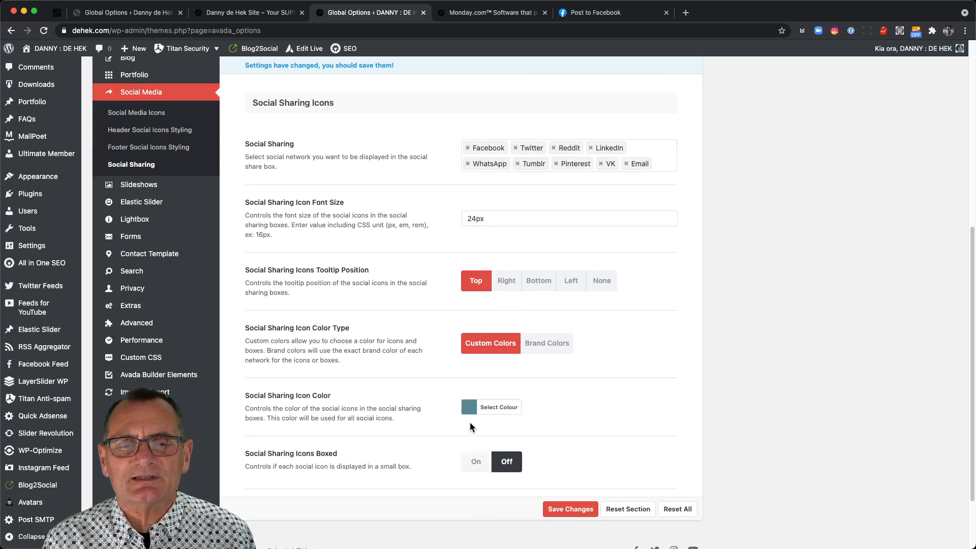
scroll(414, 326, down, 1)
scroll(414, 319, up, 1)
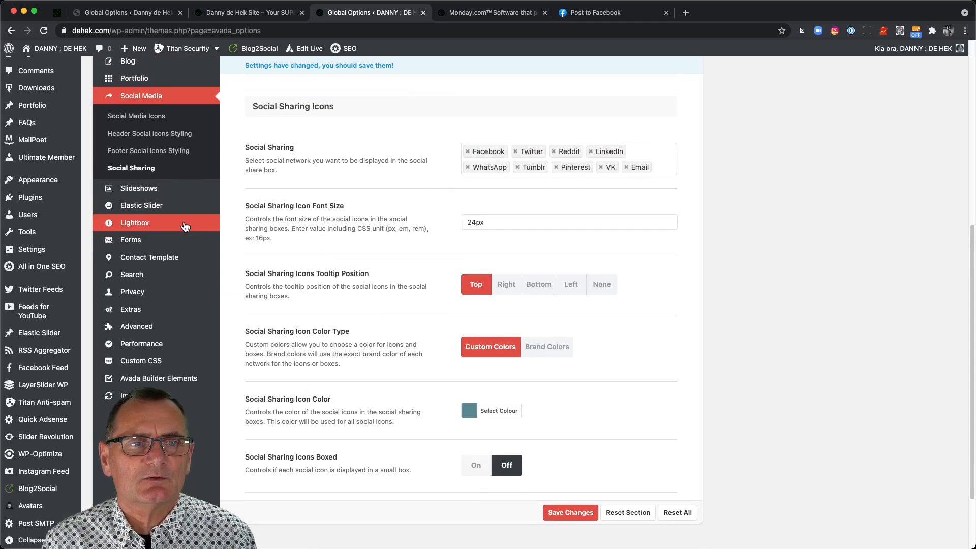
Open the Slideshows options and review the image count, autoplay, speed and navigation settings.
click(134, 185)
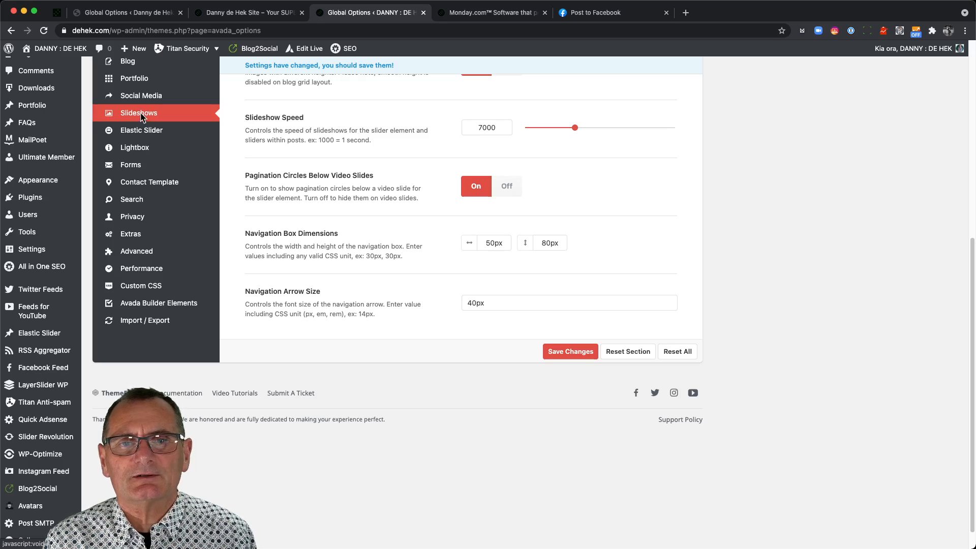
scroll(344, 194, up, 5)
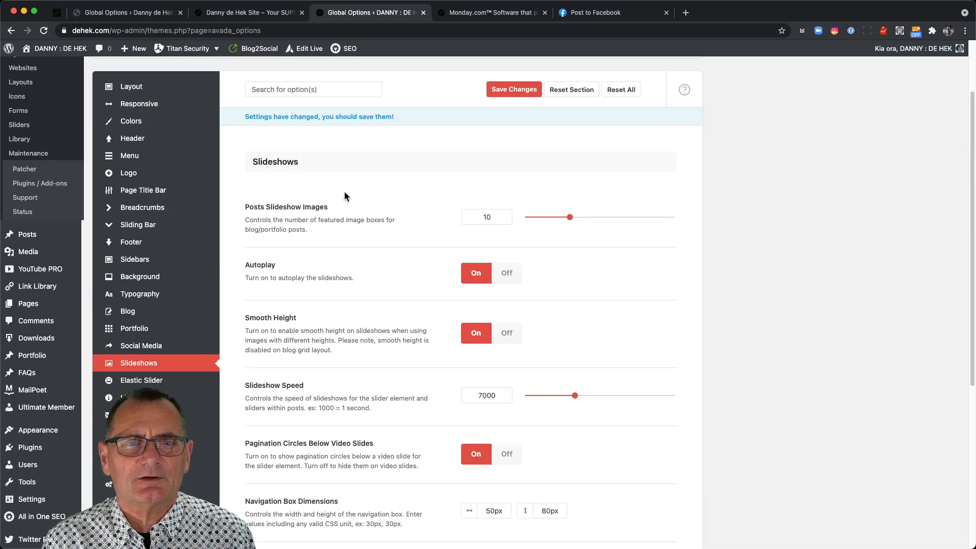
scroll(353, 310, down, 3)
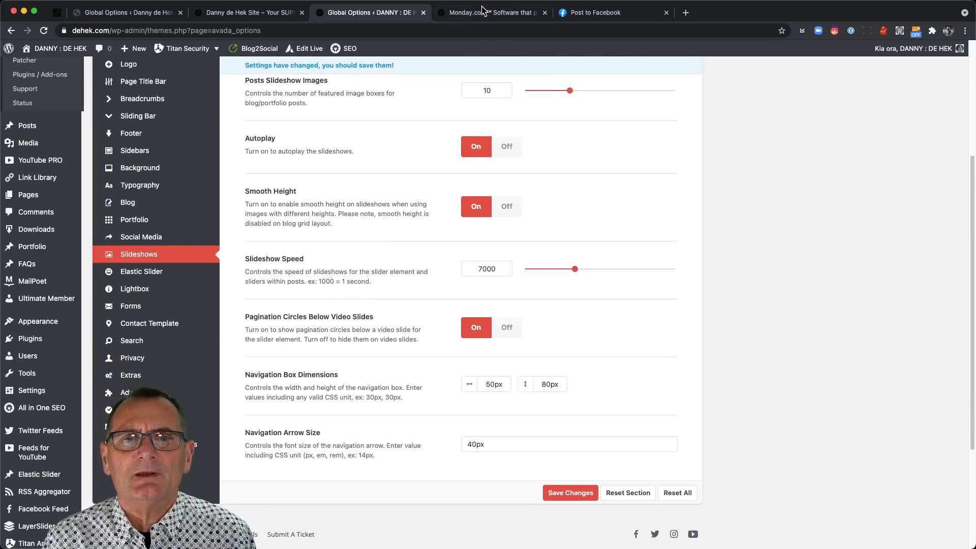
From the live Monday.com post, open the related post "Global Entrepreneur Virtual Summit – Create a Personal Brand".
click(483, 13)
scroll(304, 233, up, 5)
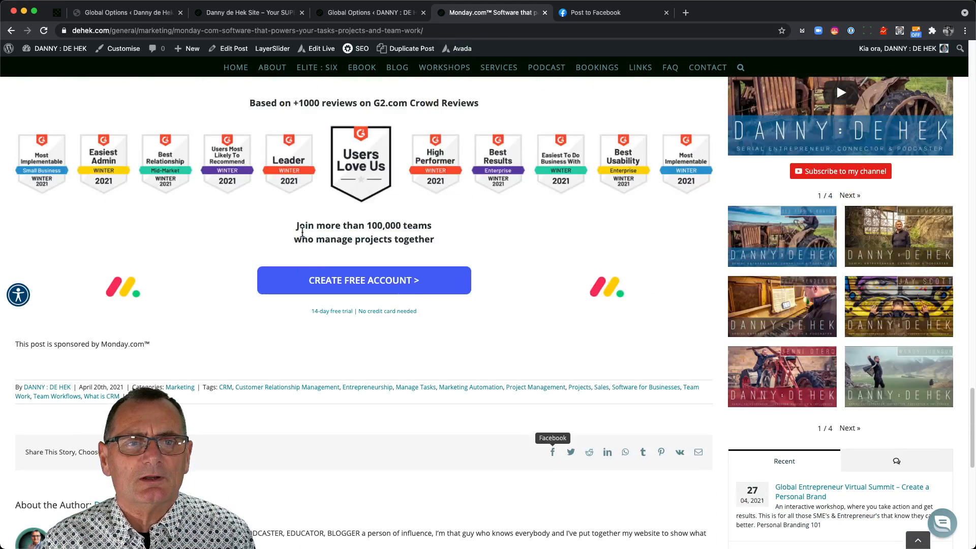
scroll(302, 232, down, 6)
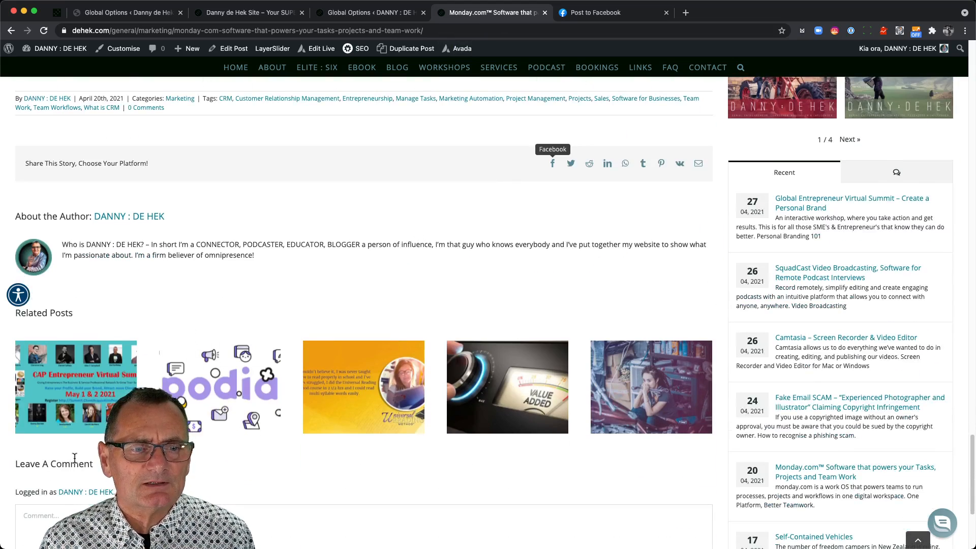
click(82, 383)
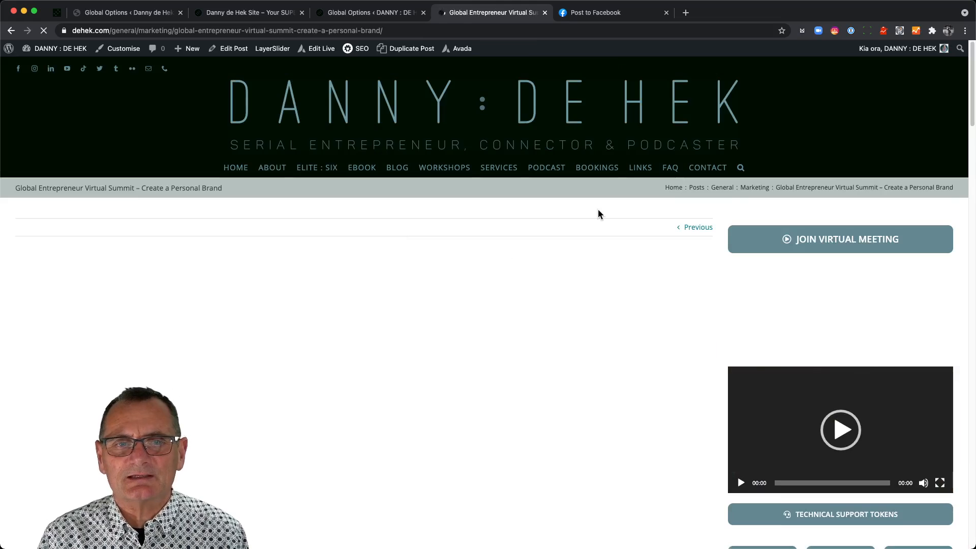
Page through the featured image slideshow at the start of the virtual summit post.
scroll(599, 214, down, 3)
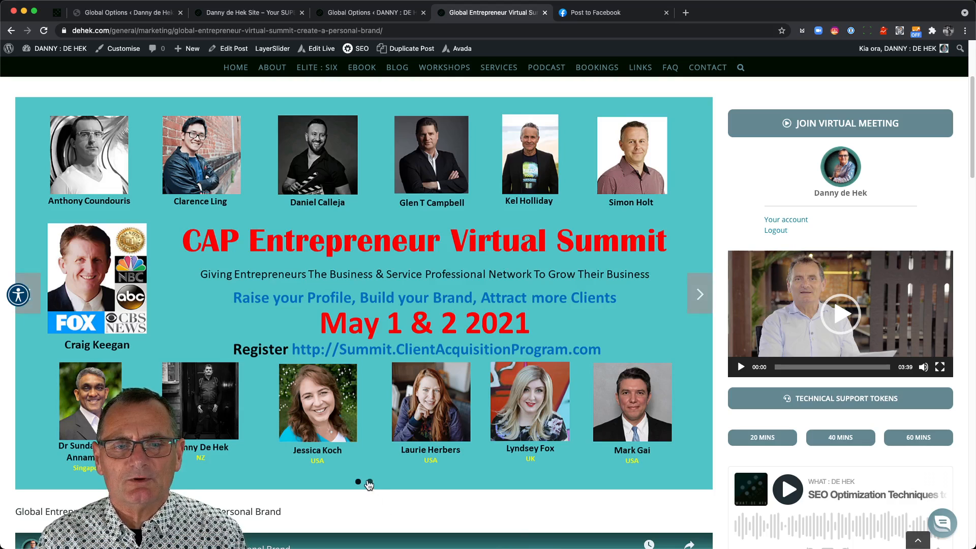
click(702, 297)
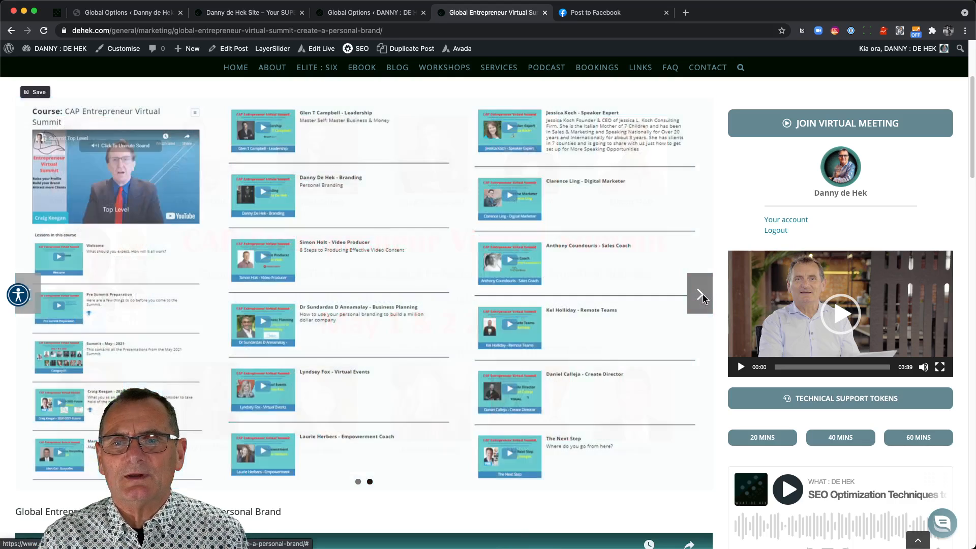
click(702, 297)
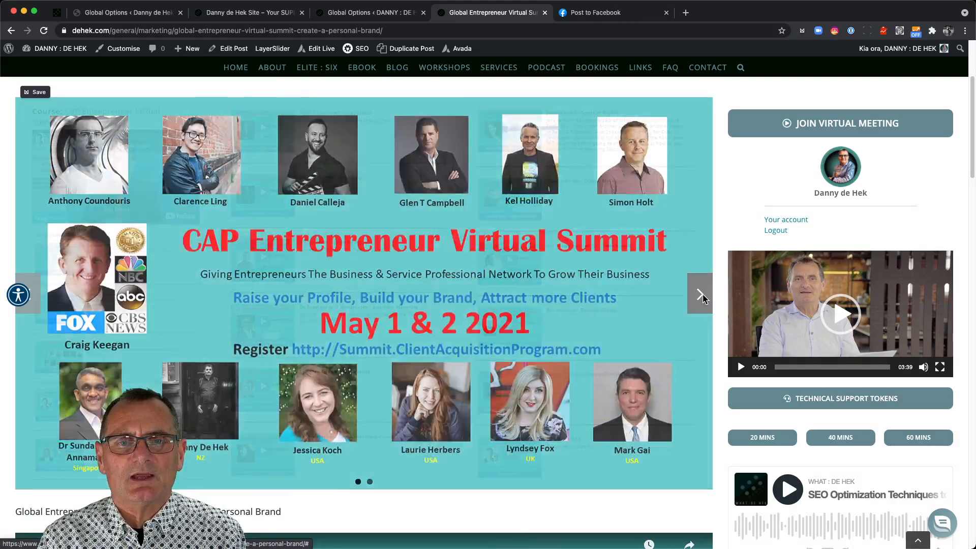
click(702, 297)
Return to the Slideshows options and highlight the Posts Slideshow Images value.
click(346, 13)
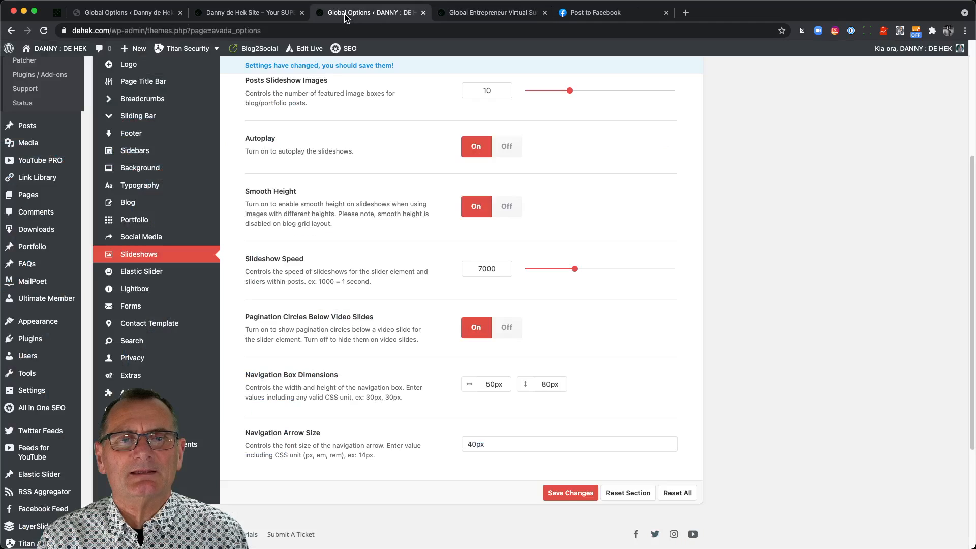
scroll(334, 213, up, 3)
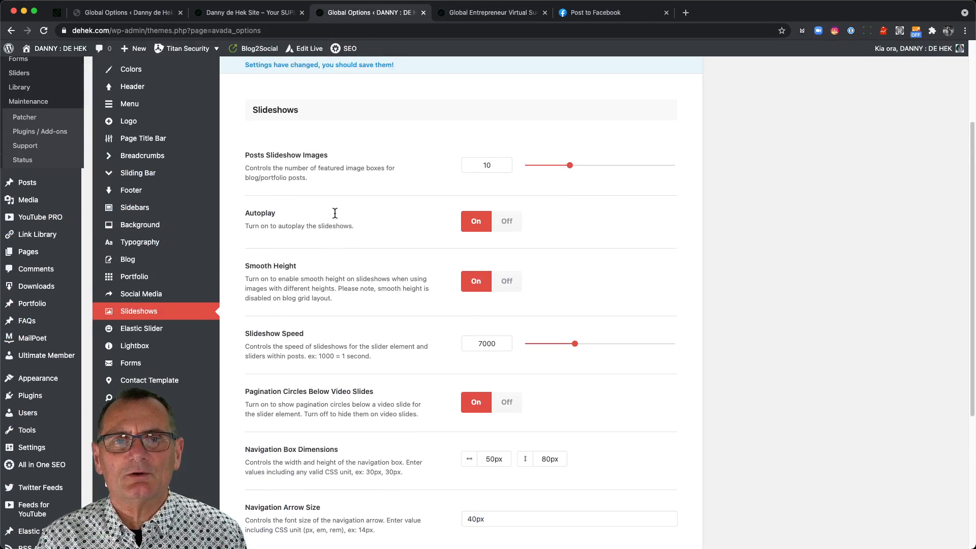
click(503, 128)
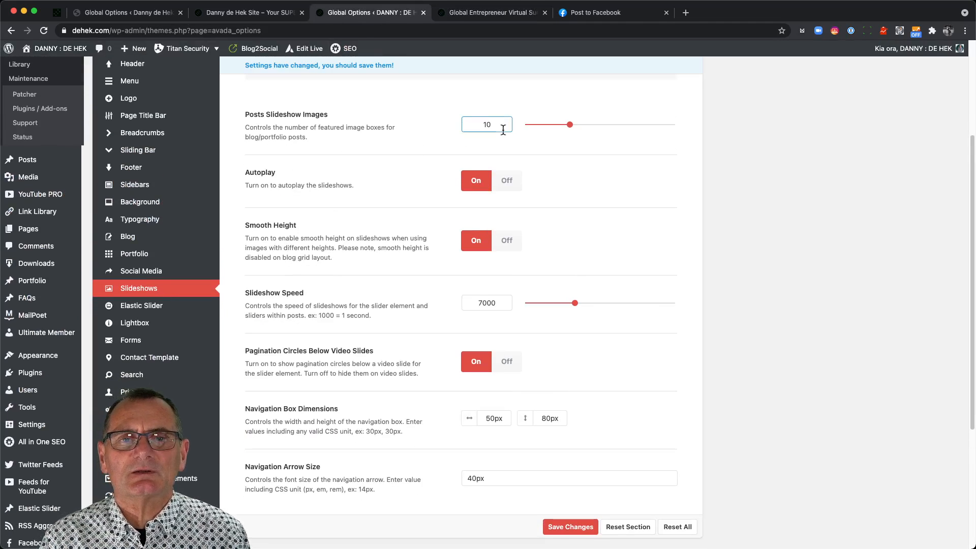
double_click(501, 128)
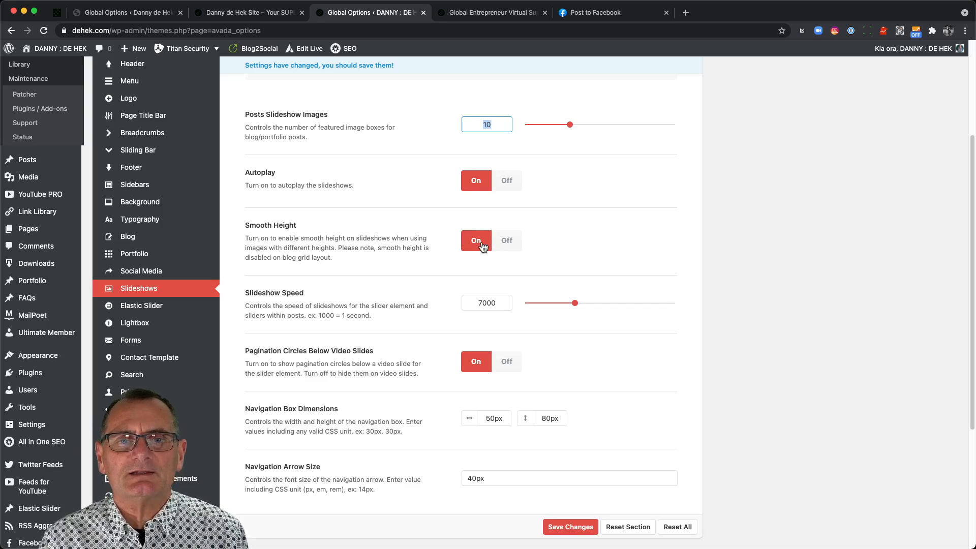
On the live summit post, cycle through the slideshow images repeatedly and look over the post content below them.
click(488, 15)
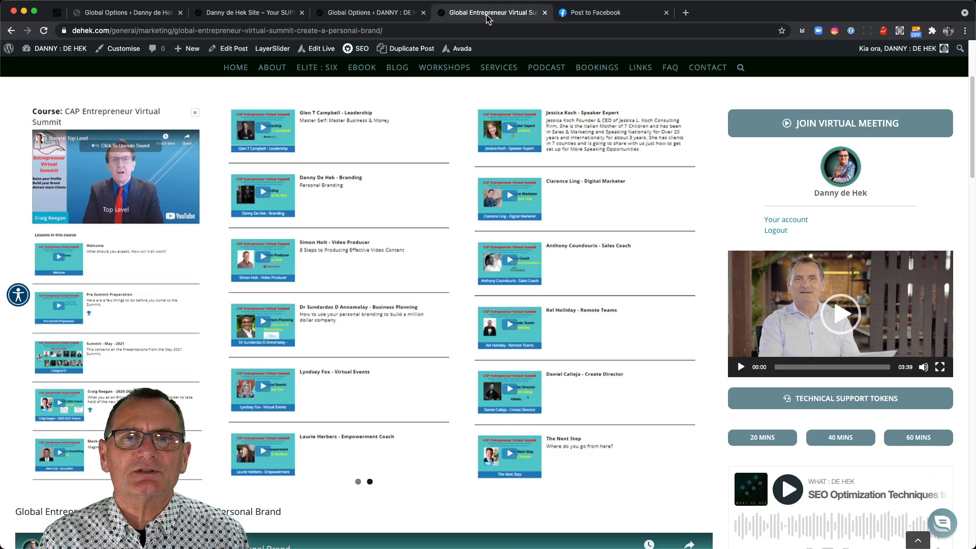
click(700, 294)
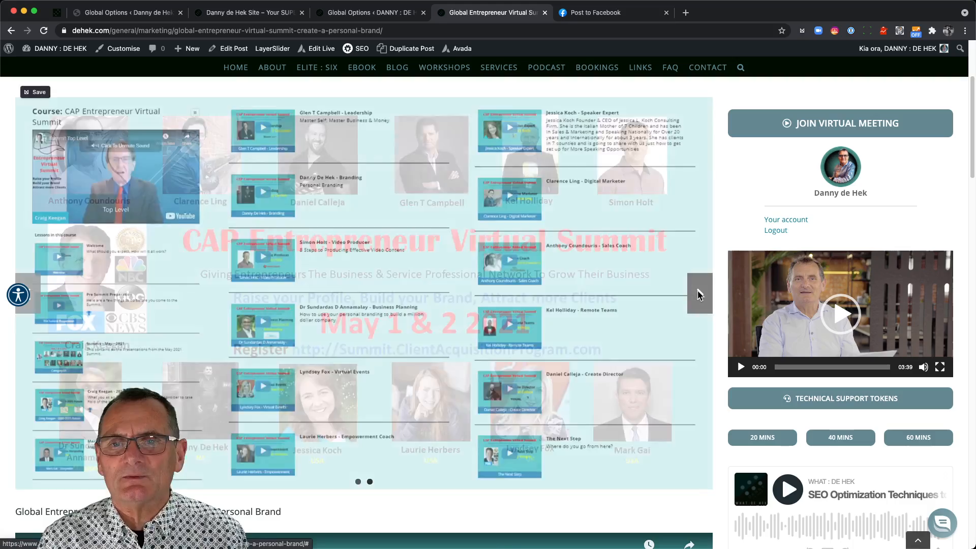
click(700, 294)
click(700, 294)
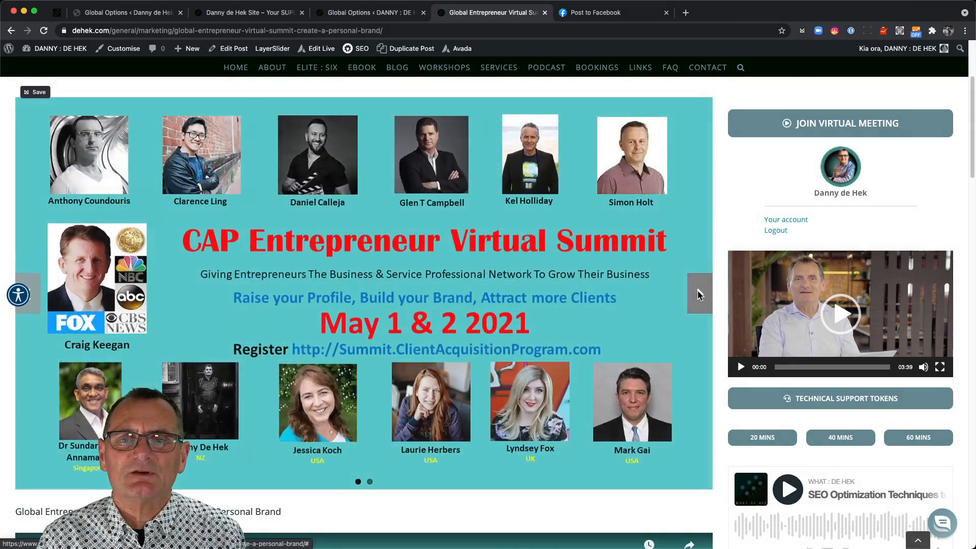
click(700, 294)
click(700, 294)
click(700, 294)
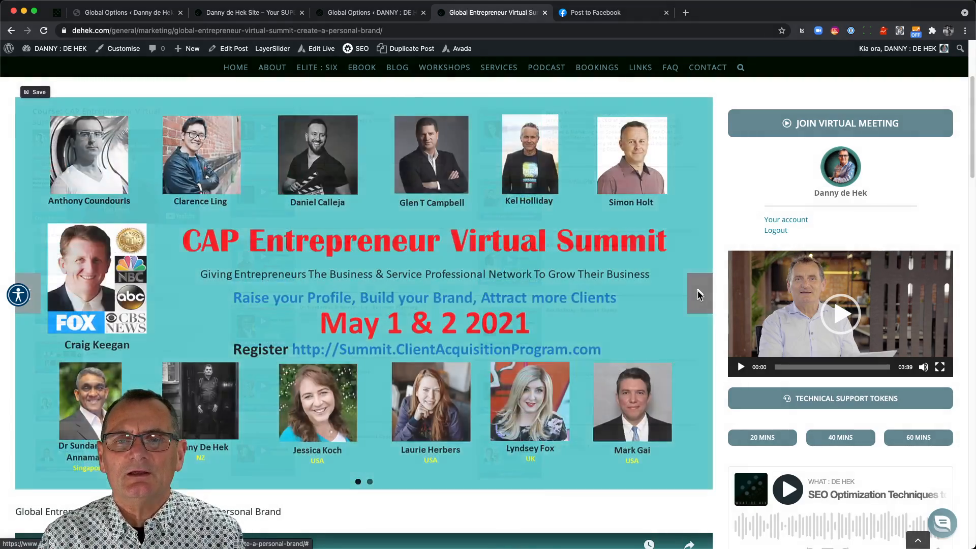
scroll(699, 295, down, 8)
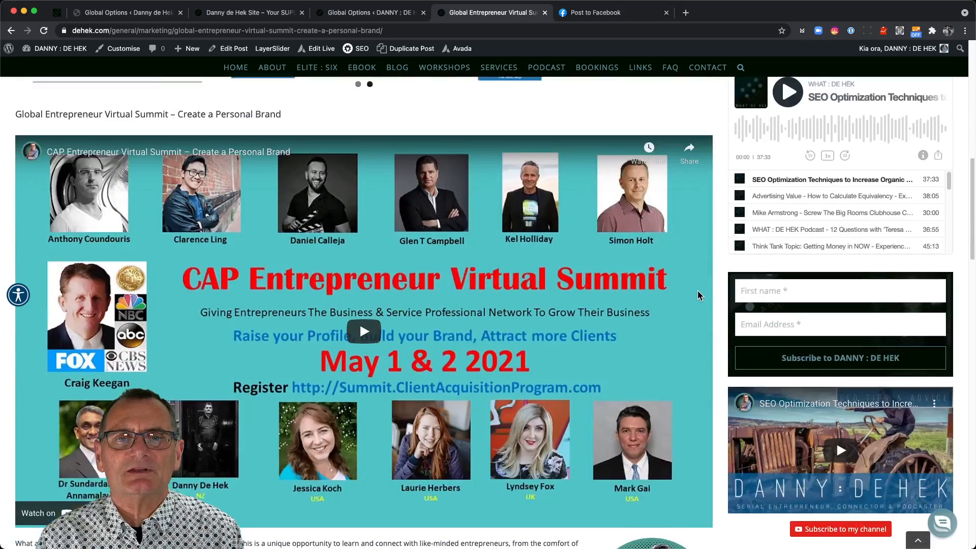
scroll(698, 295, down, 9)
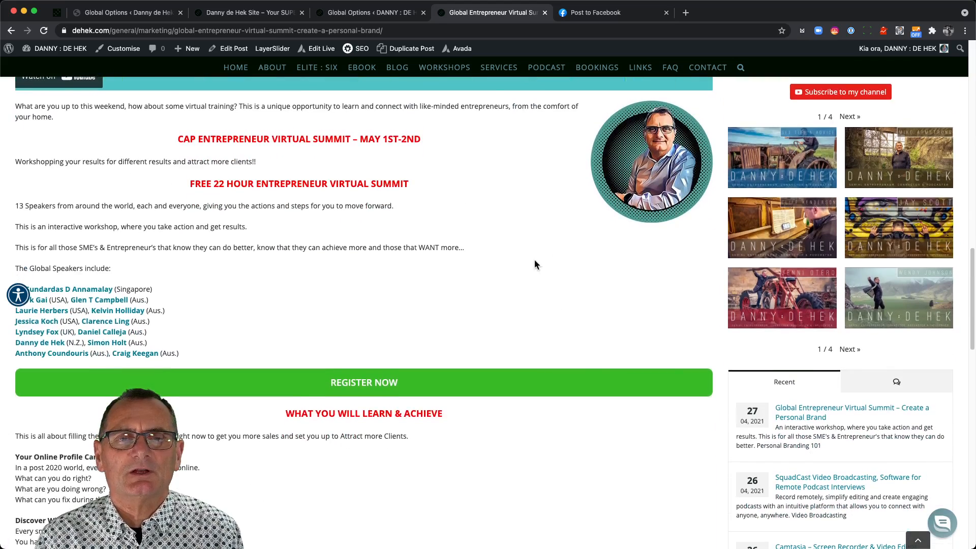
Compare the slideshow Navigation Box Dimensions setting with the navigation arrows on the live summit post, ending back in the Slideshows options.
click(380, 15)
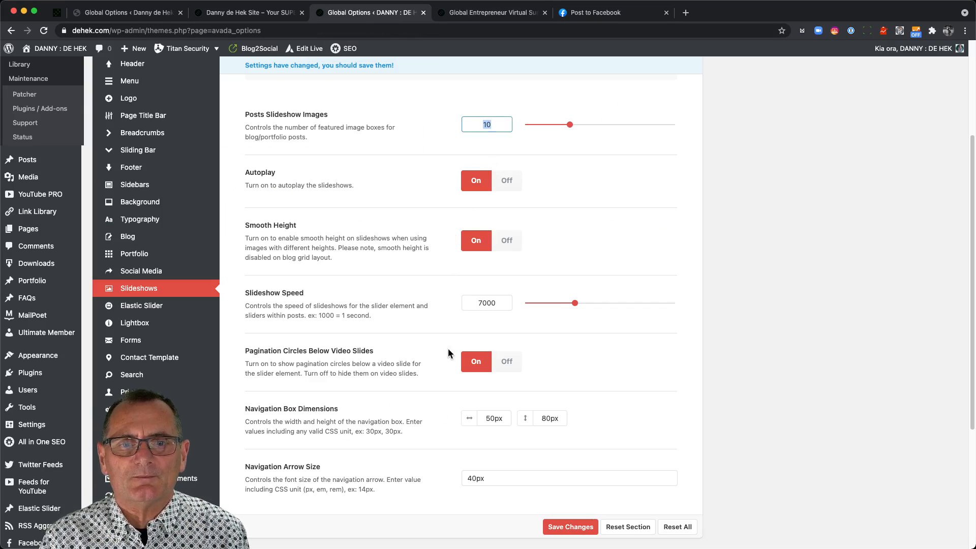
scroll(411, 419, down, 3)
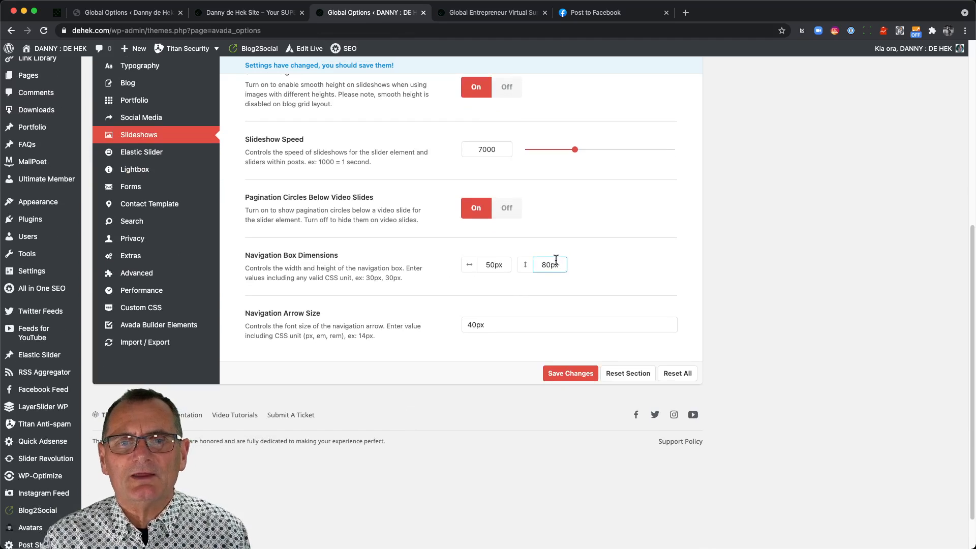
click(489, 263)
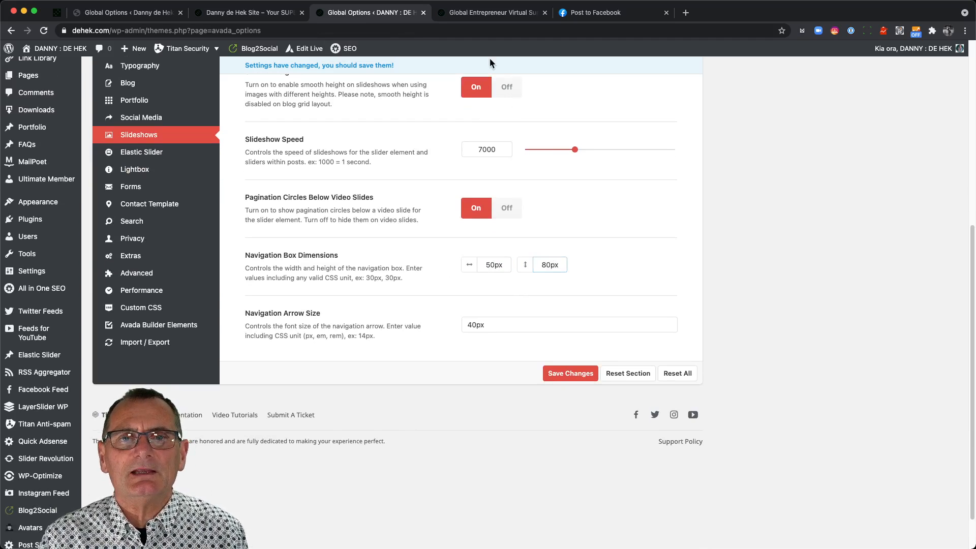
click(492, 13)
scroll(463, 268, up, 15)
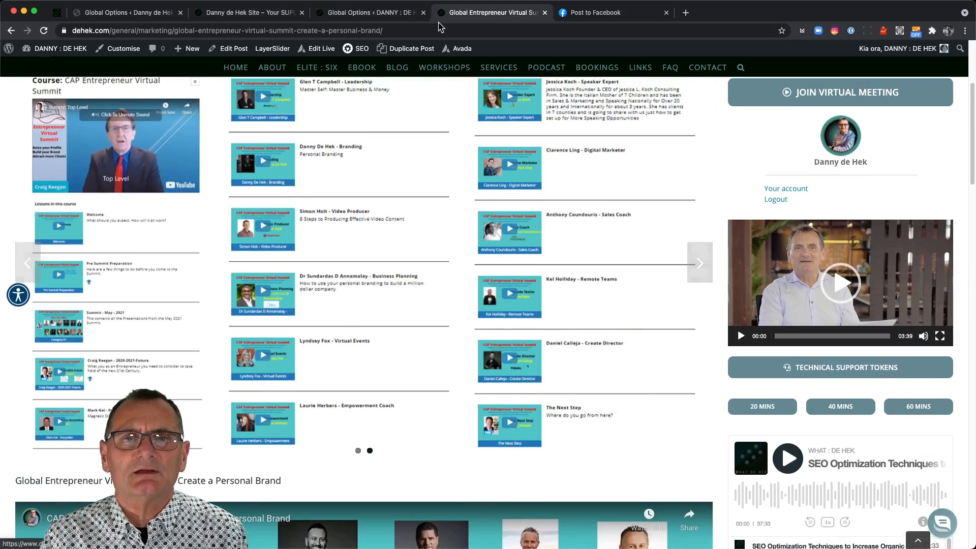
click(374, 14)
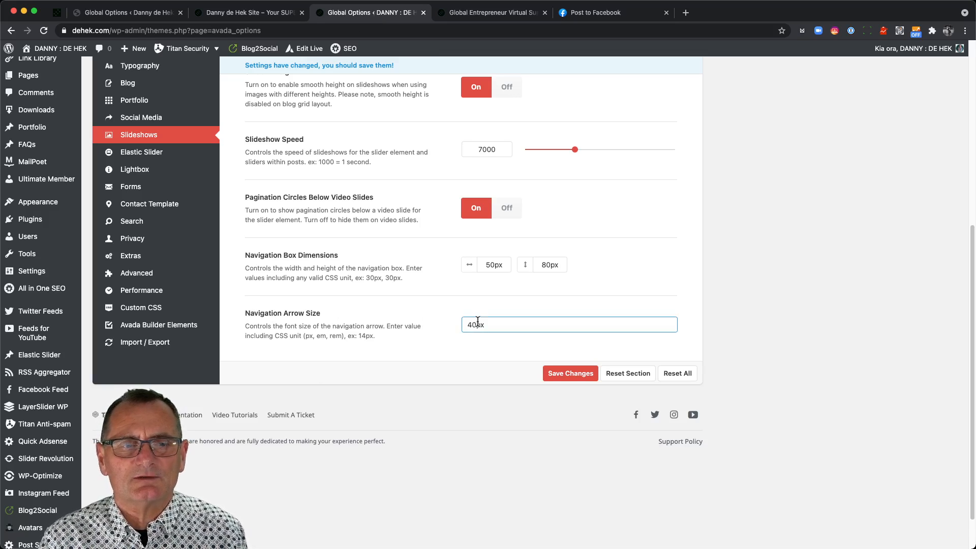
Open the Elastic Slider options and review the settings from slider dimensions down to caption color.
click(141, 154)
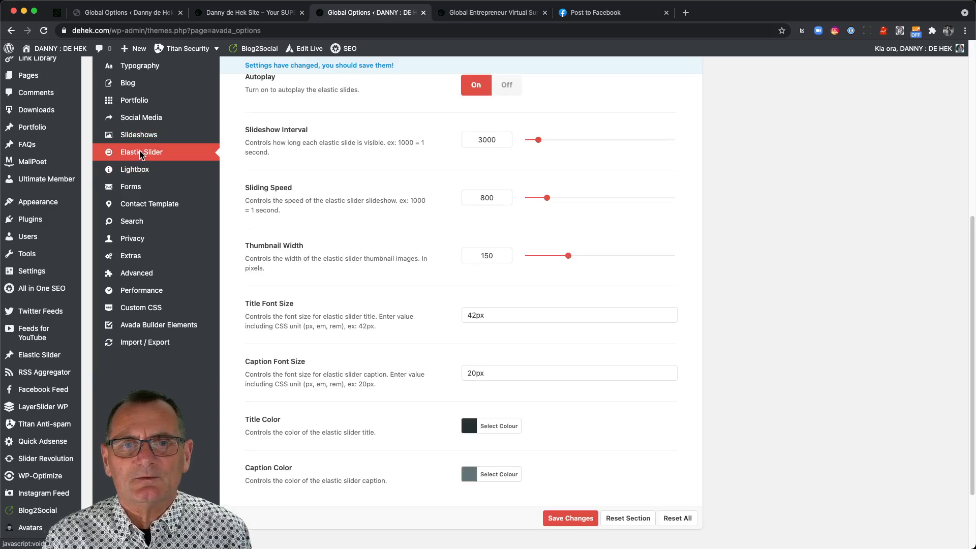
scroll(397, 310, up, 5)
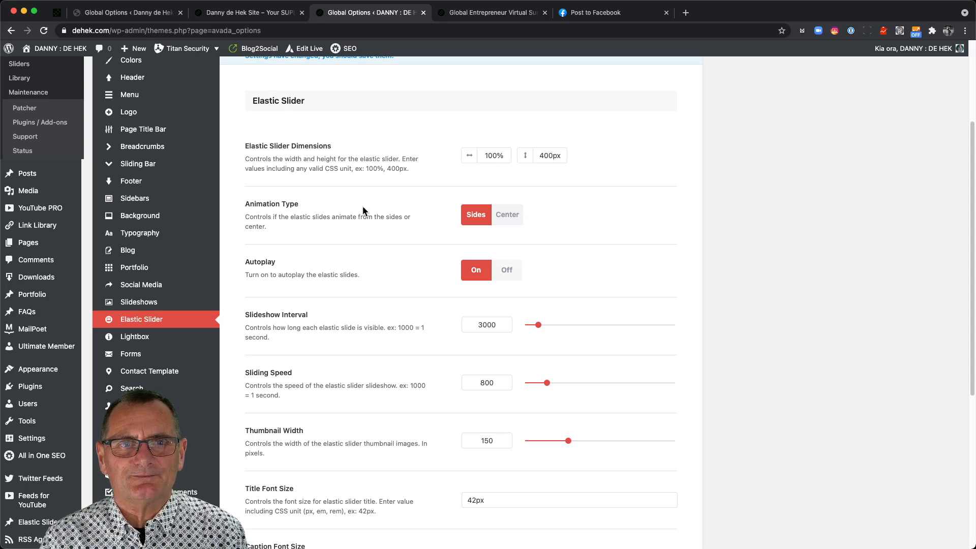
scroll(363, 210, down, 5)
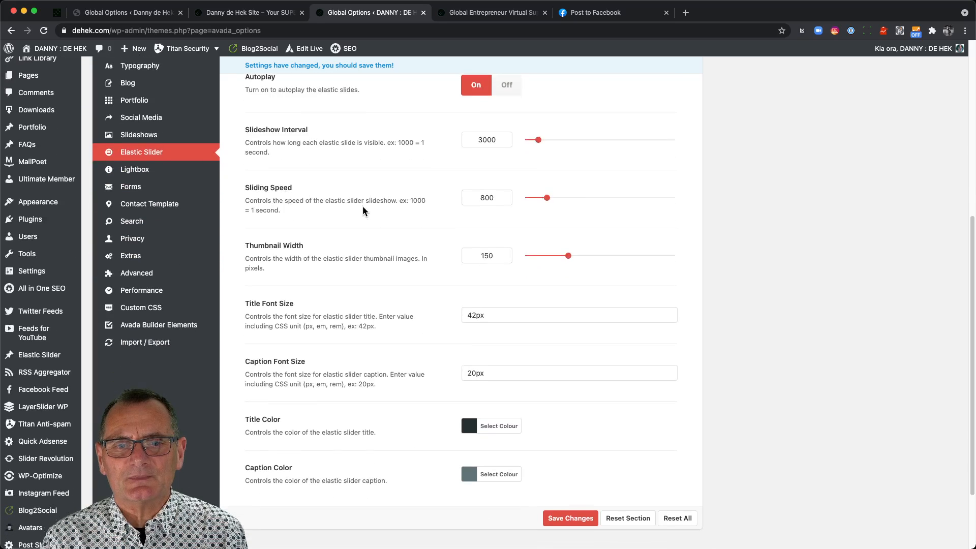
scroll(362, 206, up, 3)
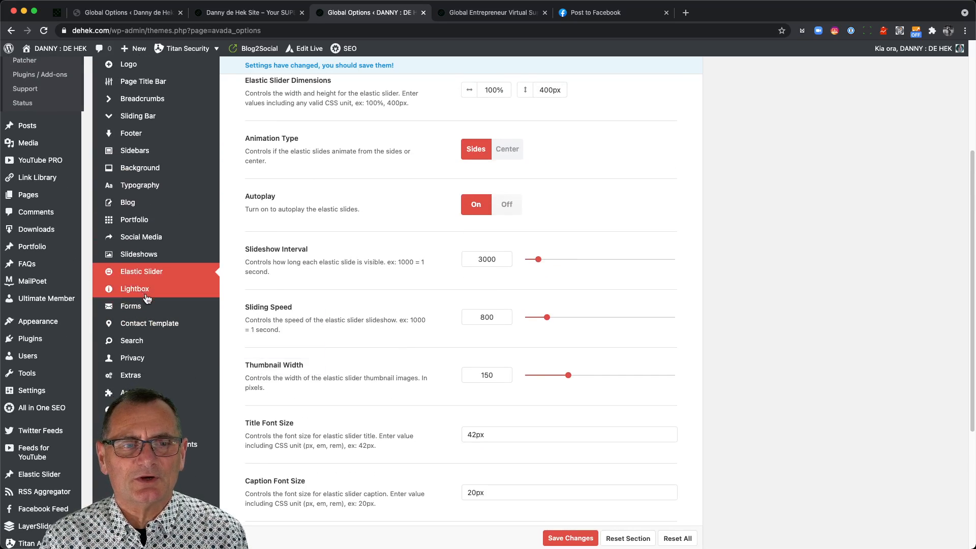
Open the Lightbox options and review the settings from the start of the section.
click(139, 296)
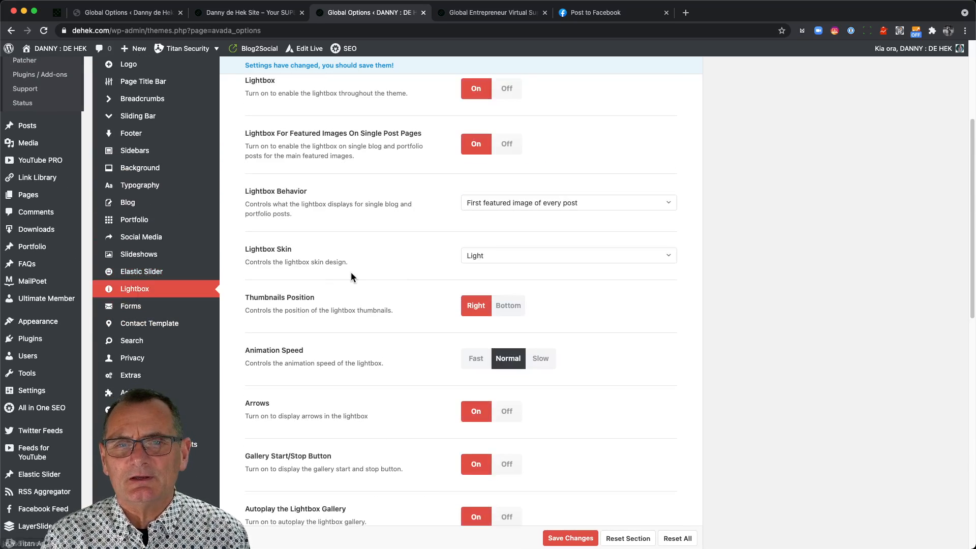
scroll(352, 275, up, 1)
scroll(352, 275, up, 2)
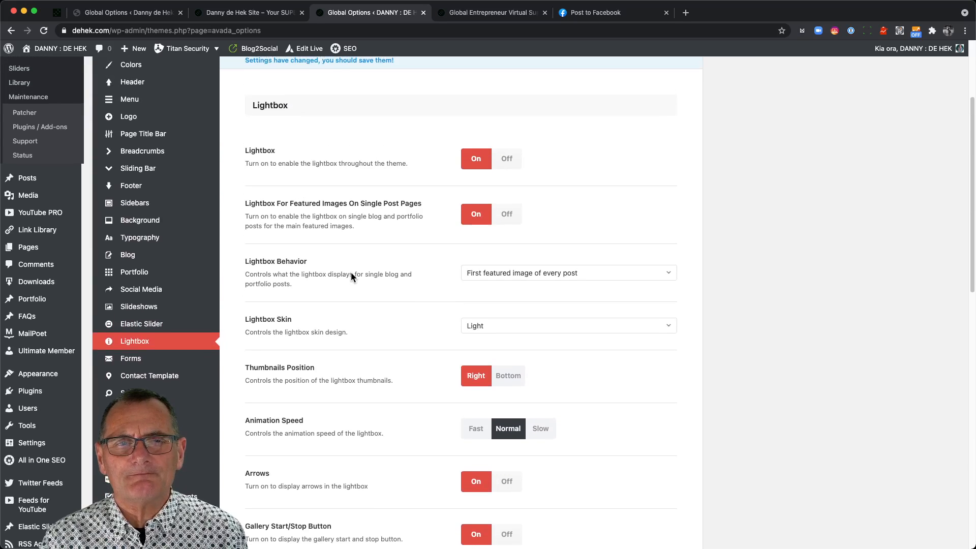
scroll(350, 273, up, 1)
On the live virtual summit post, open the current slideshow image in the lightbox and examine its display and thumbnails.
click(481, 14)
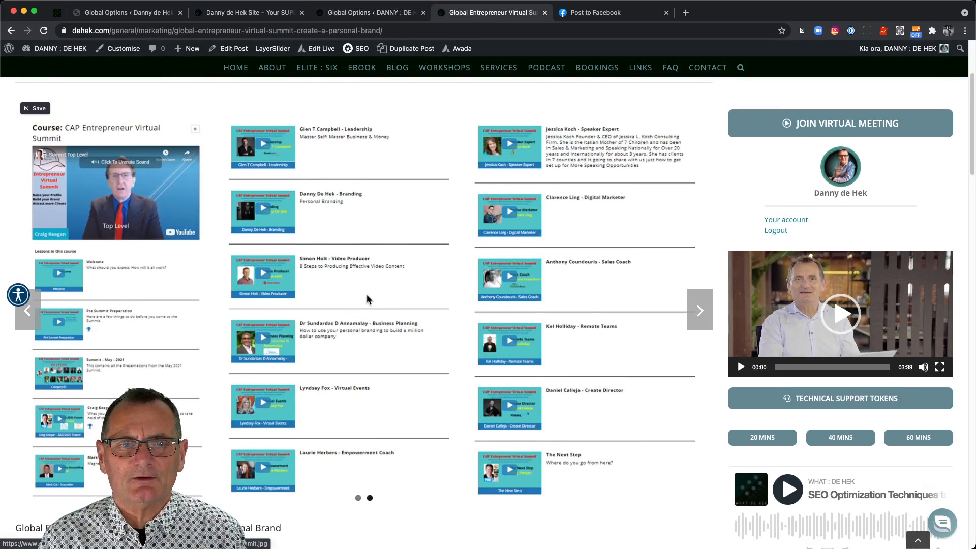
click(367, 296)
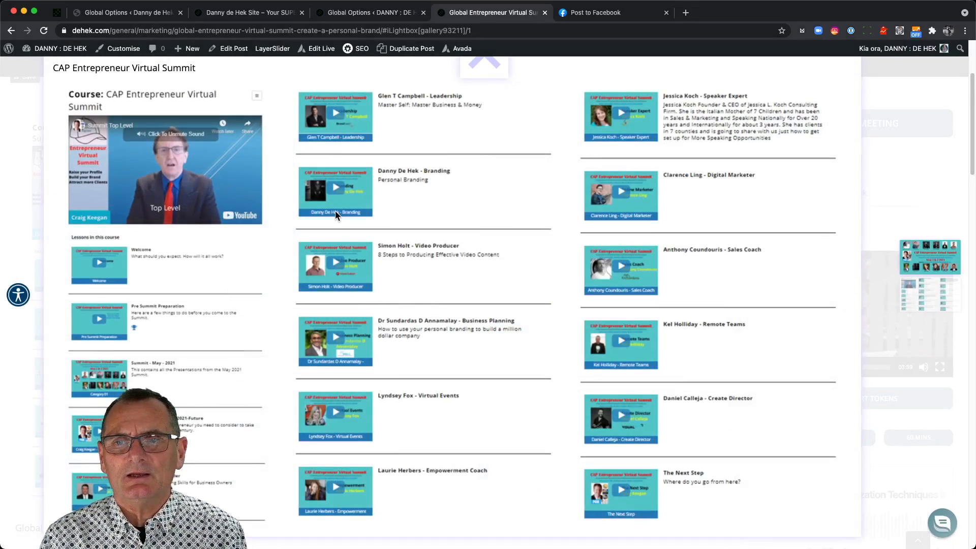
scroll(335, 210, up, 1)
scroll(335, 210, down, 1)
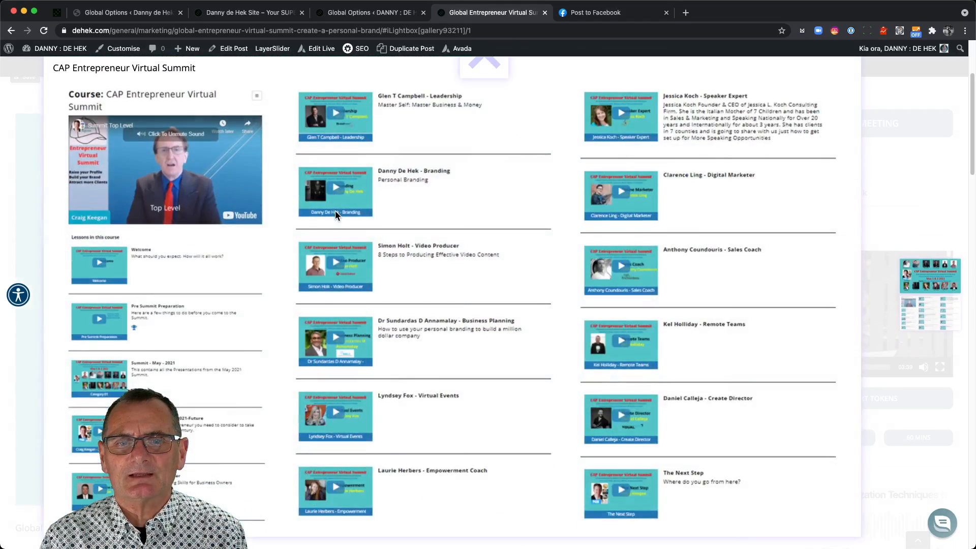
scroll(335, 211, up, 1)
scroll(335, 211, down, 1)
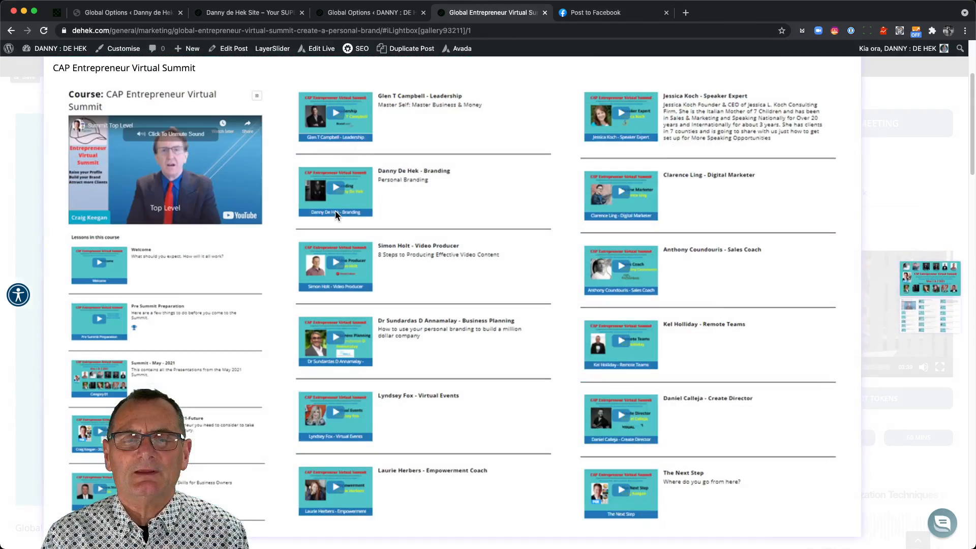
Return to the Lightbox options and look over the thumbnail position, animation, autoplay and background opacity settings.
click(371, 12)
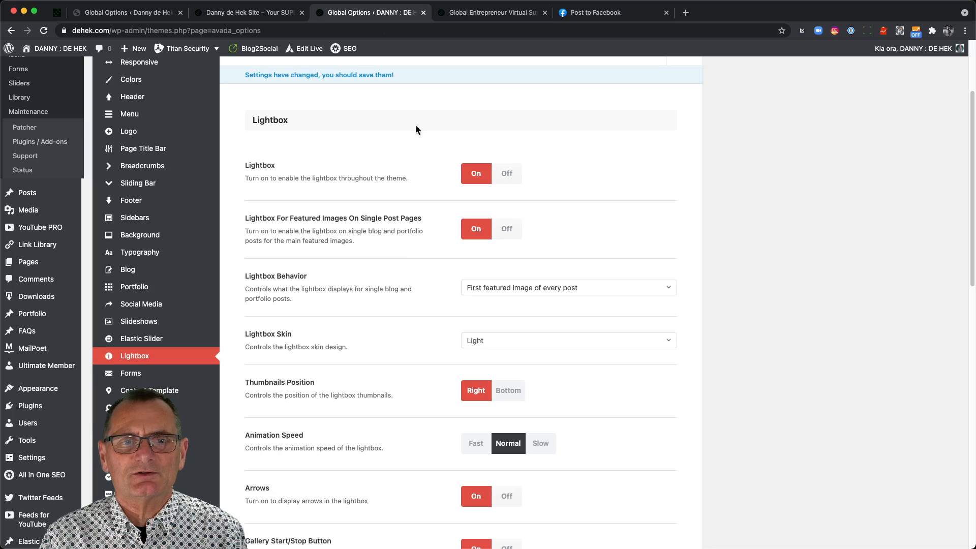
scroll(392, 385, down, 1)
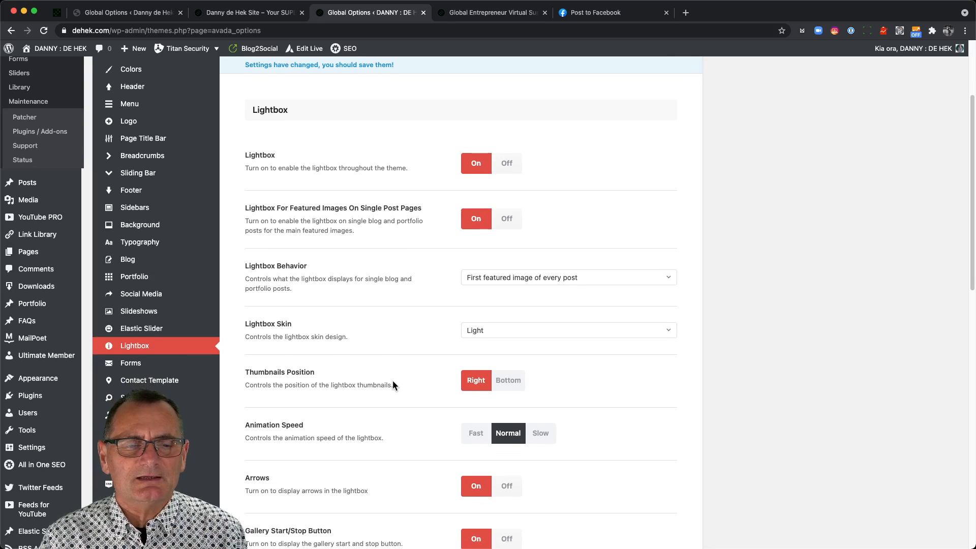
scroll(437, 345, down, 5)
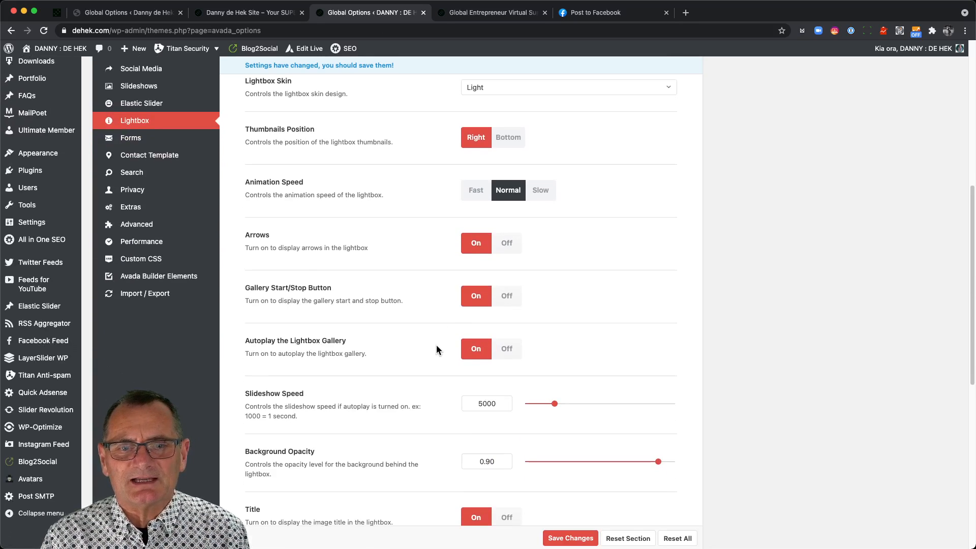
Open the Forms Styling options and review the field height, font size, color and border settings.
click(134, 146)
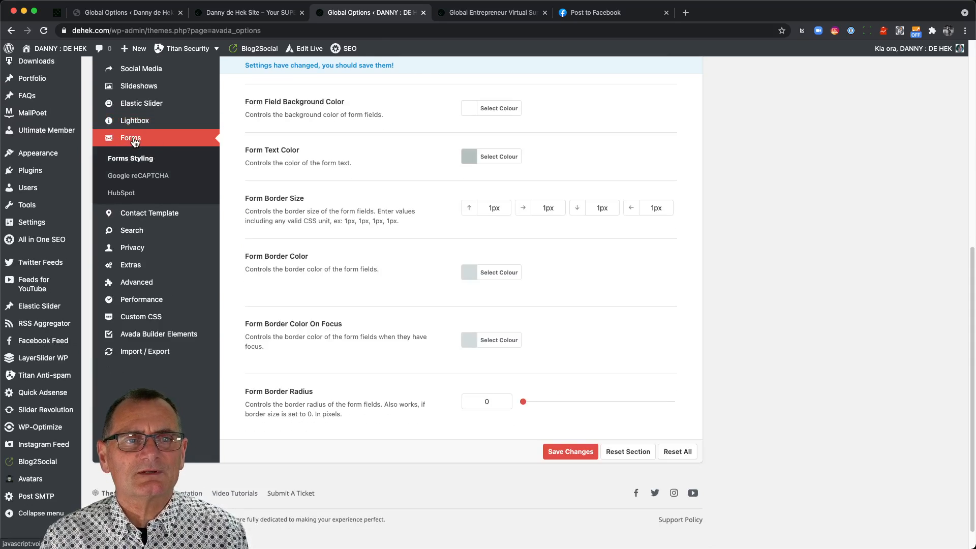
scroll(357, 299, up, 5)
scroll(357, 299, up, 3)
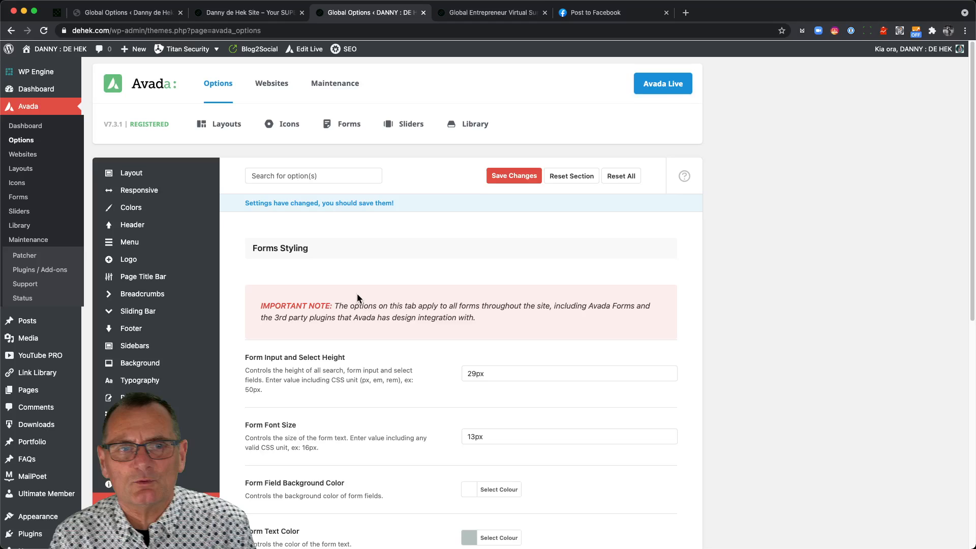
scroll(357, 299, down, 4)
scroll(357, 298, down, 2)
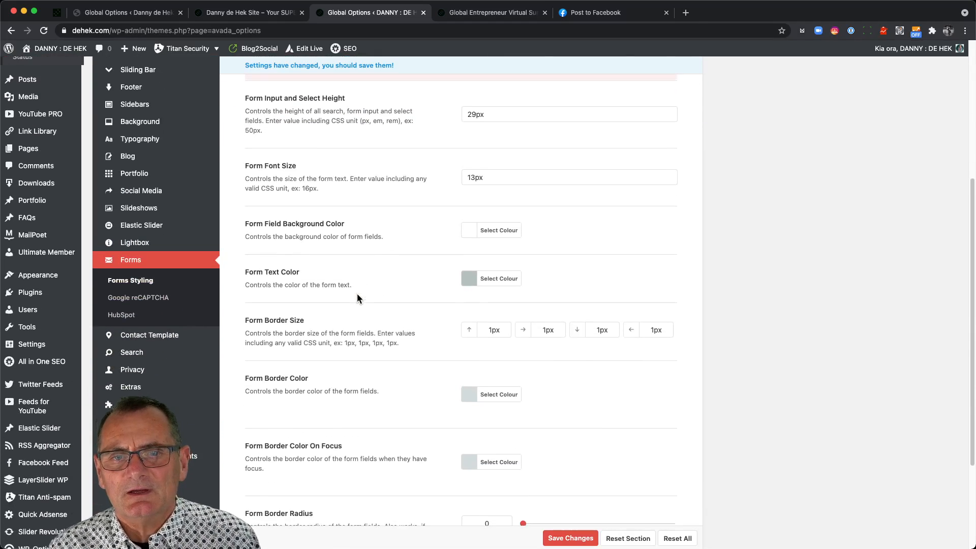
scroll(357, 295, up, 2)
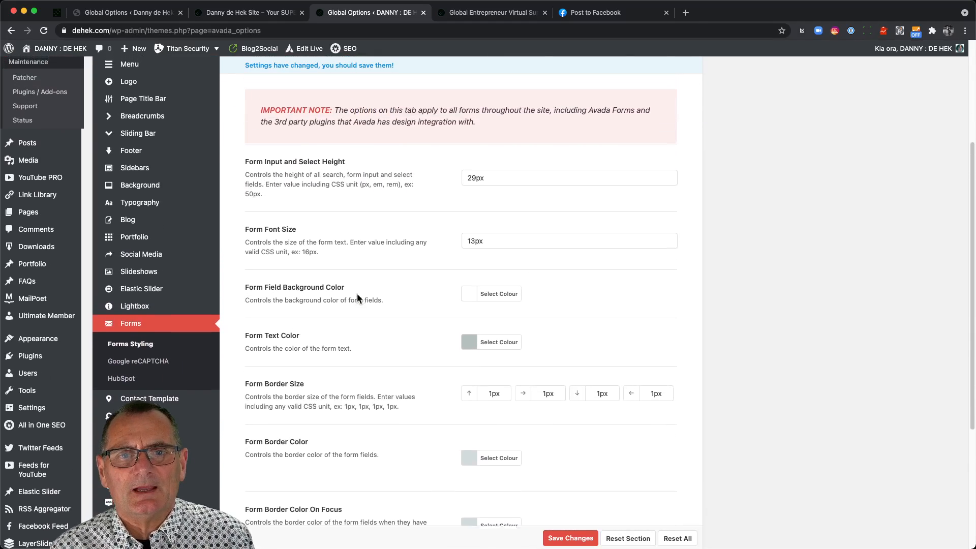
scroll(357, 295, down, 5)
scroll(357, 294, up, 3)
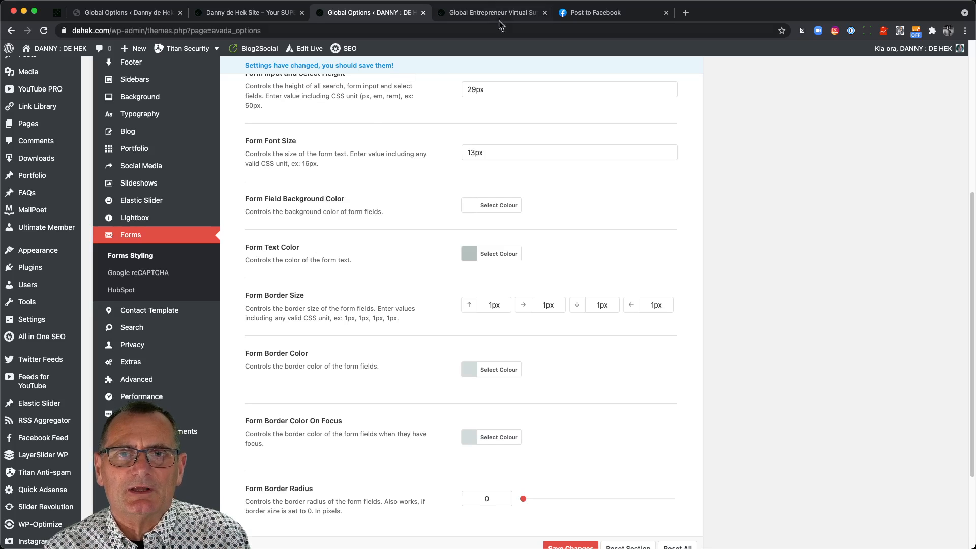
Load helen.co.nz in place of the Facebook sharing page and open the site's Contact page.
click(605, 12)
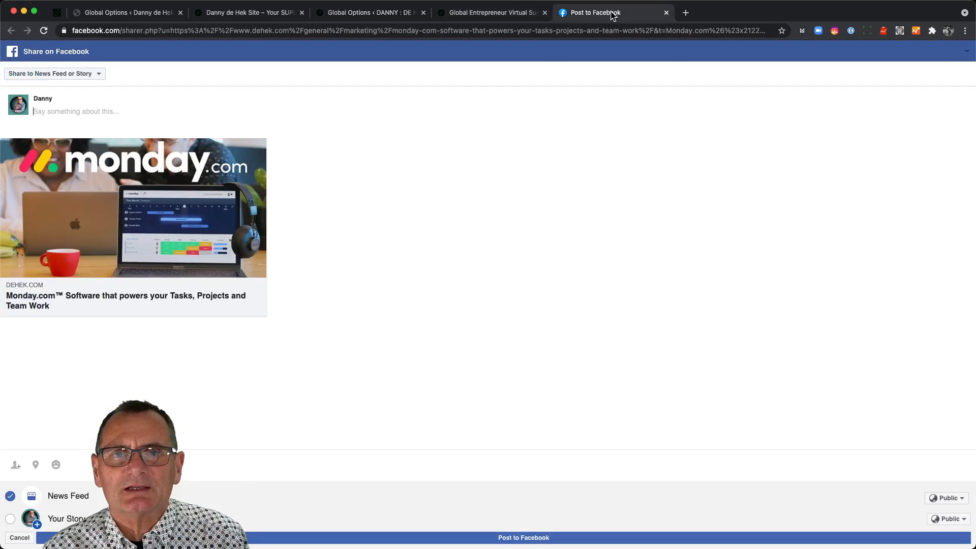
click(492, 29)
text(hele)
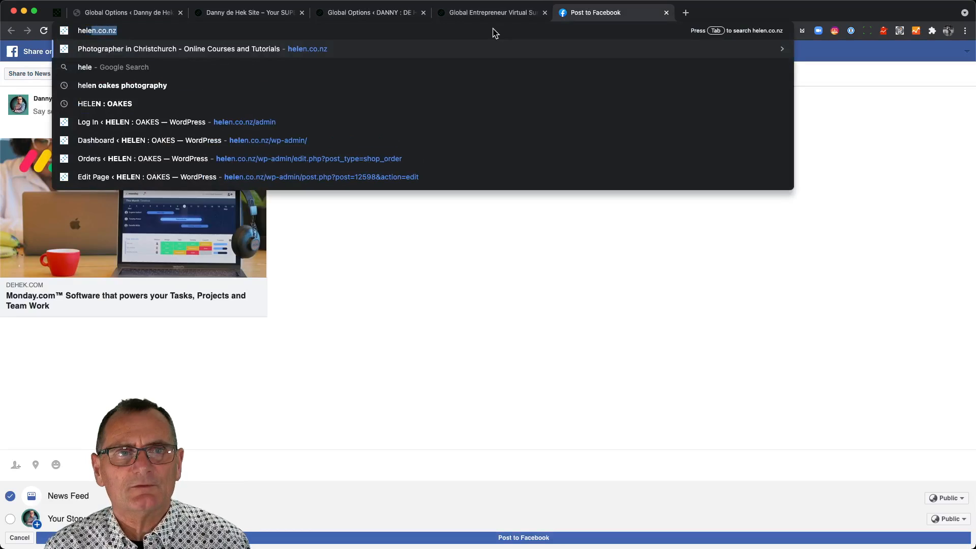
key(Return)
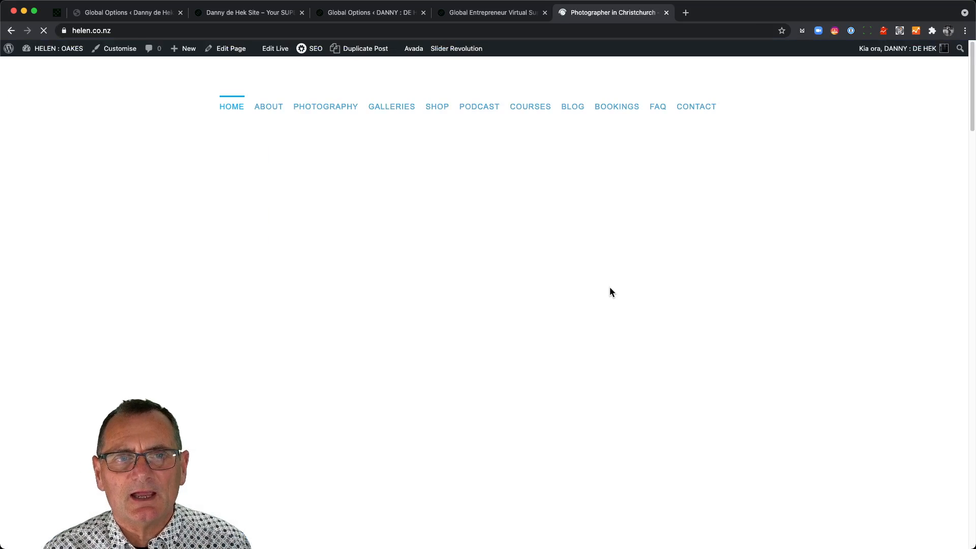
click(683, 177)
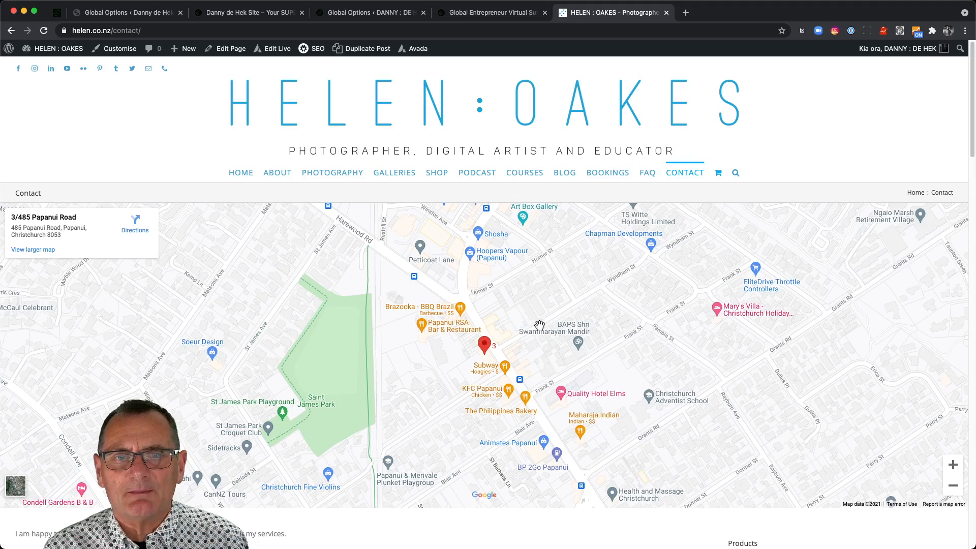
Find the contact form on the page, try its email, subject and message fields, and submit the form empty.
scroll(539, 324, down, 3)
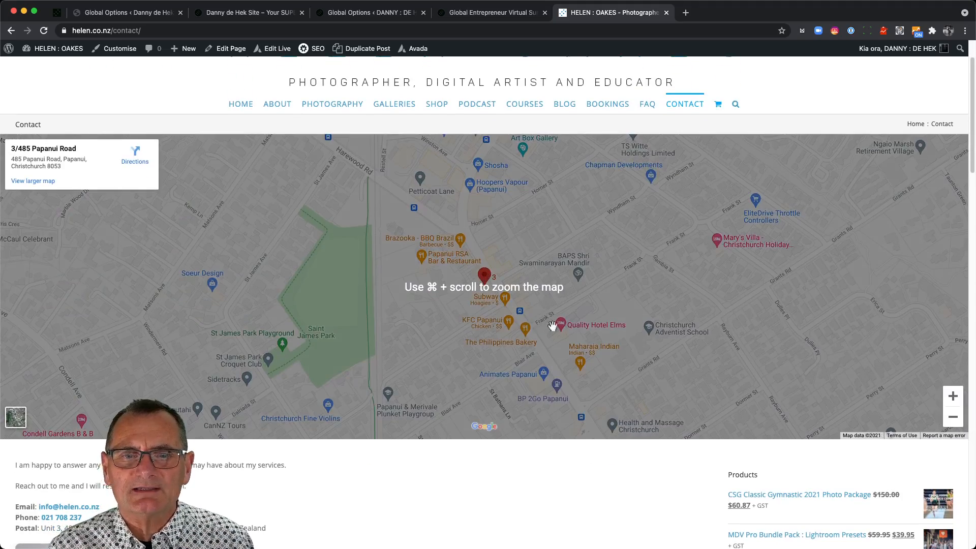
scroll(511, 501, down, 10)
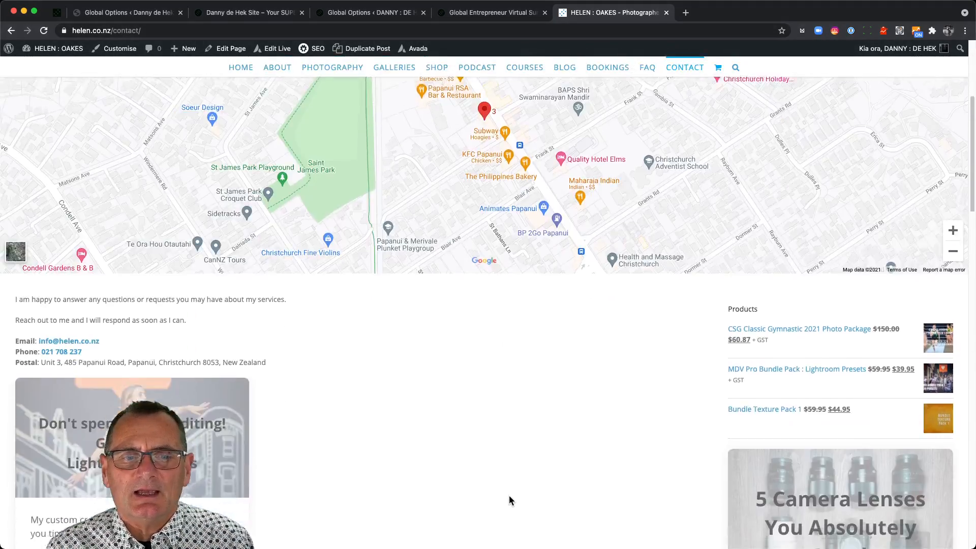
scroll(510, 500, down, 5)
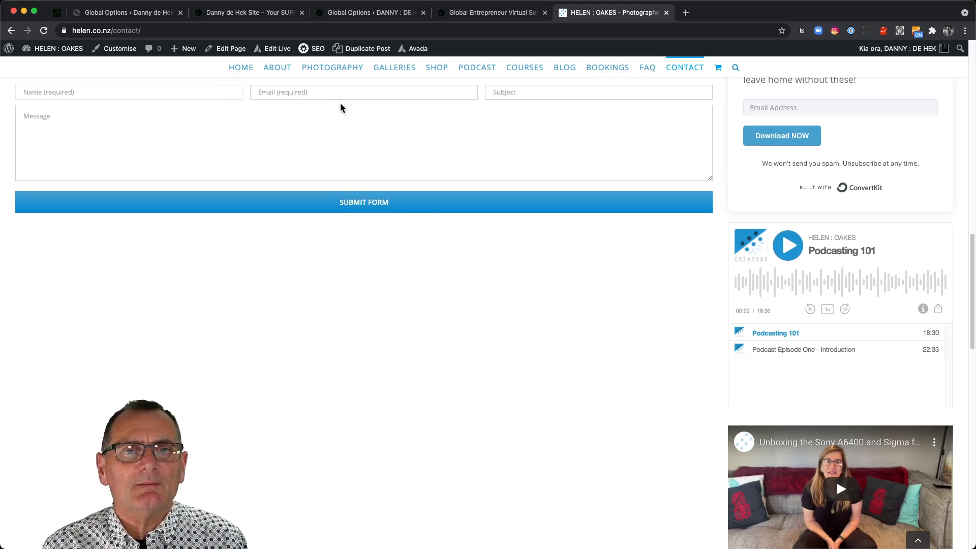
click(327, 94)
click(527, 94)
click(407, 136)
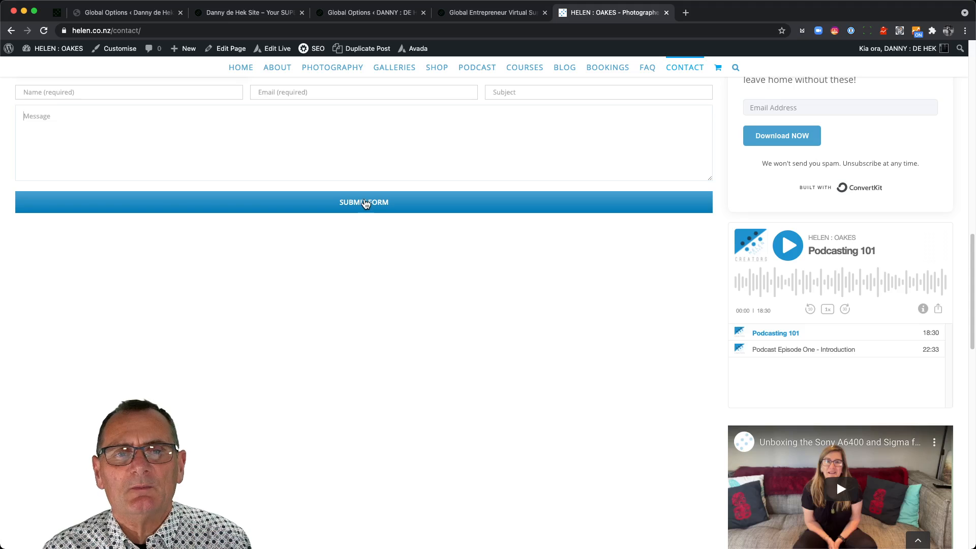
click(365, 204)
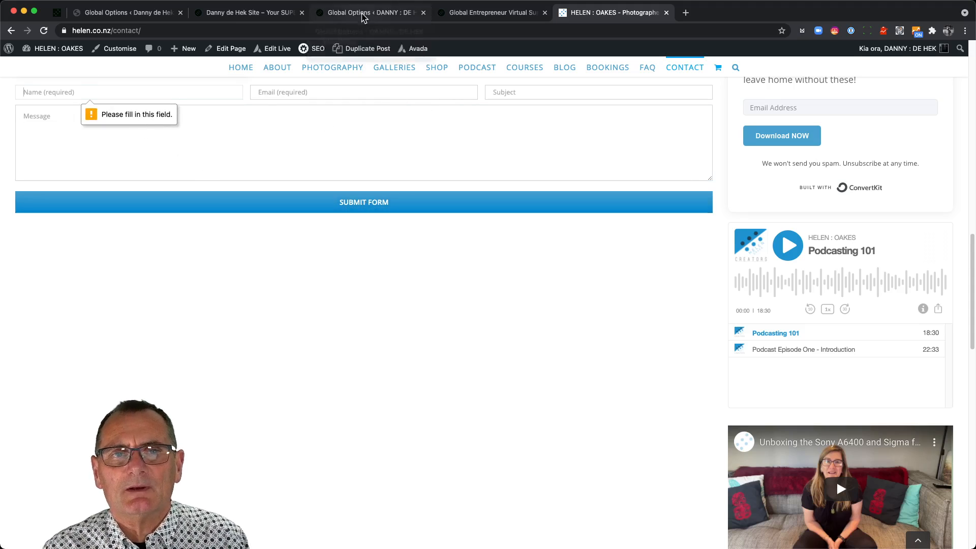
Return to the Avada Forms options and open the Google reCAPTCHA settings.
click(364, 17)
scroll(349, 391, up, 2)
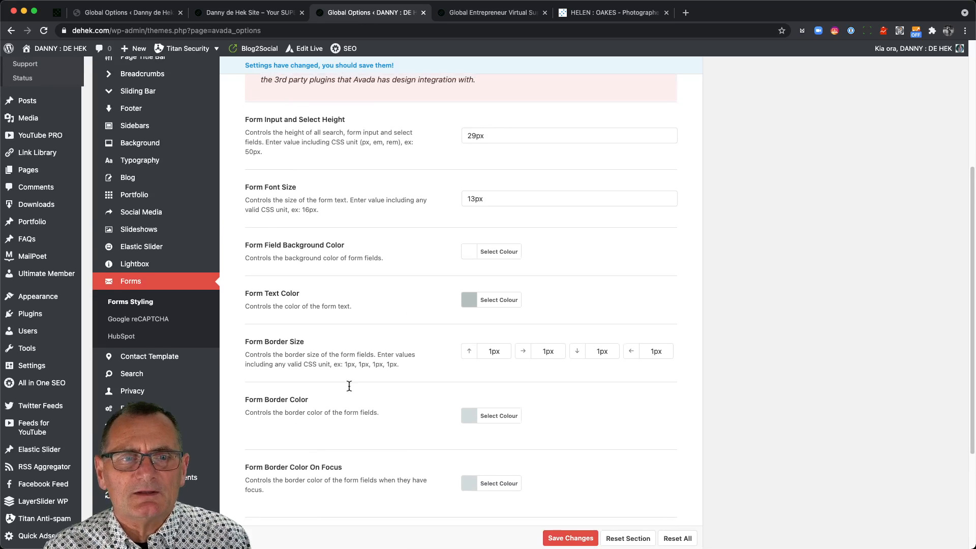
click(123, 317)
scroll(328, 382, up, 2)
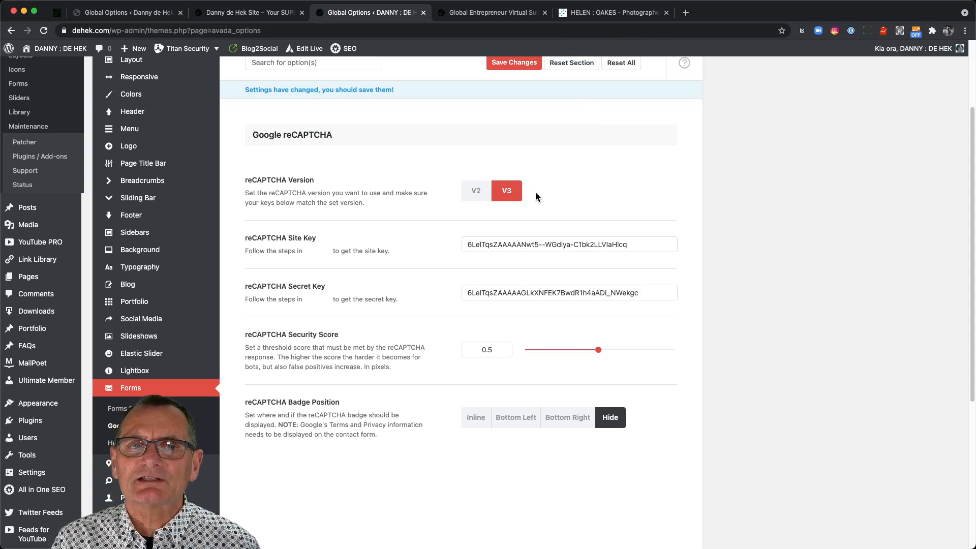
Examine the contact form on the photography site's Contact page in relation to the reCAPTCHA settings.
click(578, 23)
scroll(458, 243, up, 3)
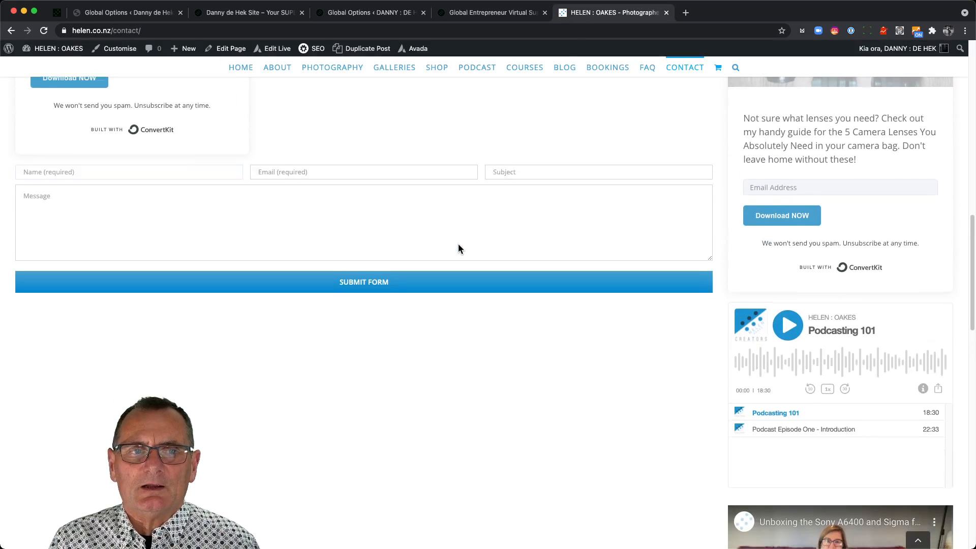
scroll(459, 248, up, 2)
scroll(459, 248, down, 4)
scroll(459, 248, up, 2)
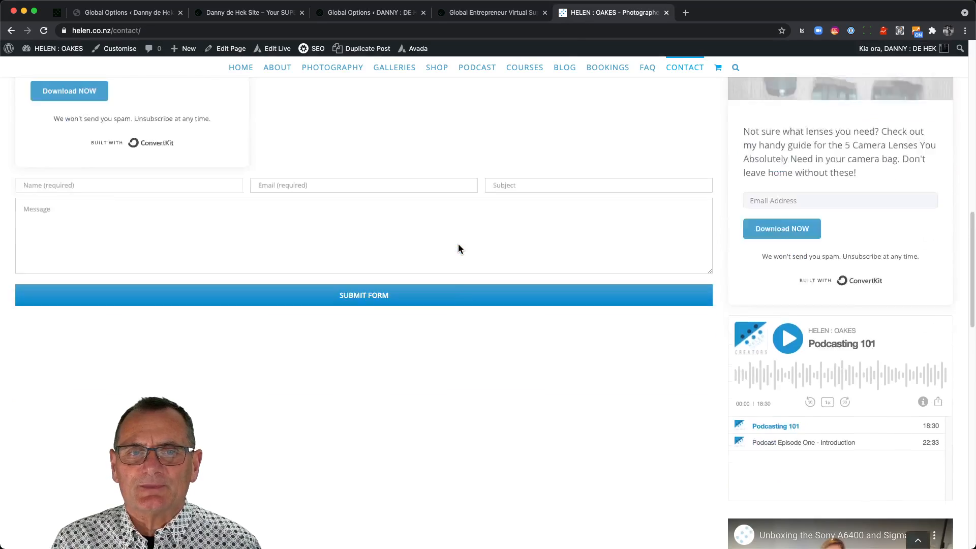
scroll(459, 248, up, 1)
scroll(458, 249, down, 3)
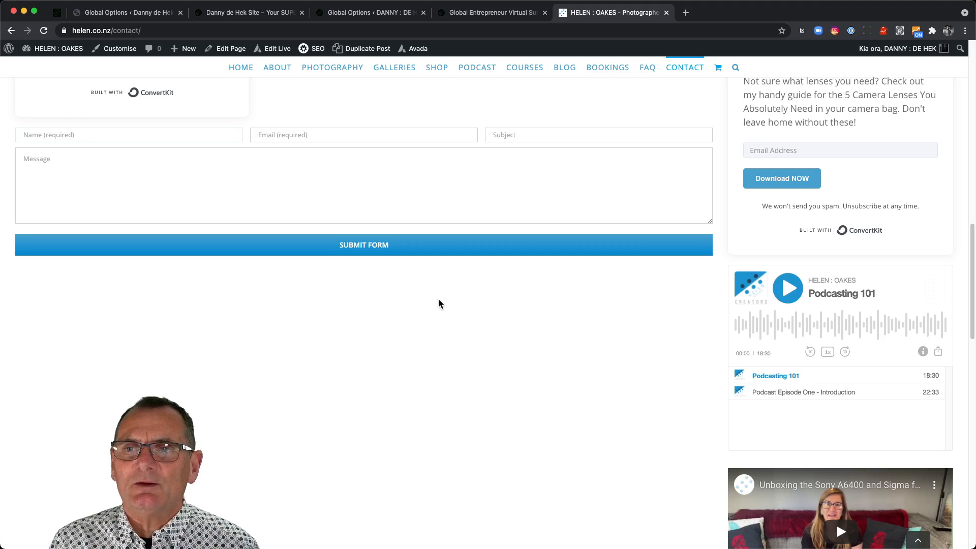
Go back to the Google reCAPTCHA options and place the cursor in the reCAPTCHA Site Key field.
click(492, 15)
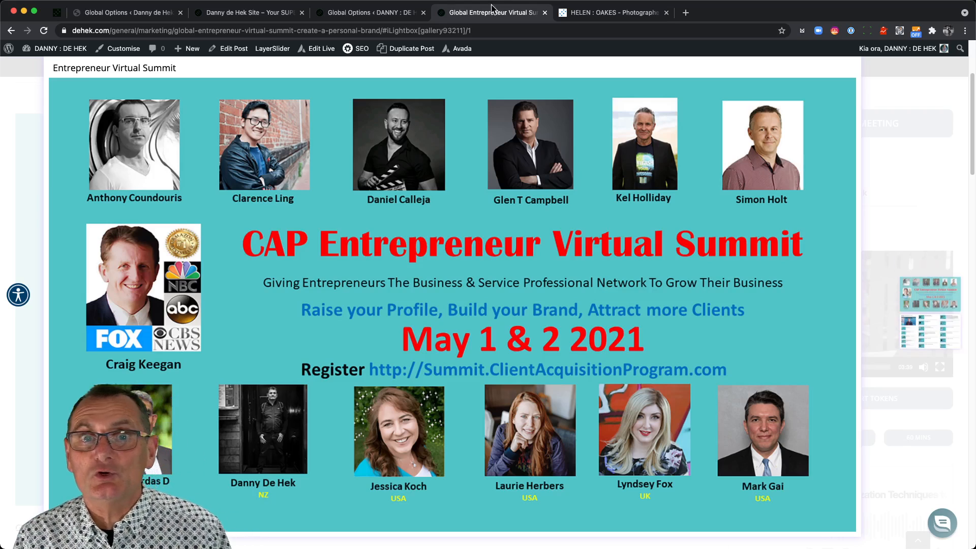
click(364, 17)
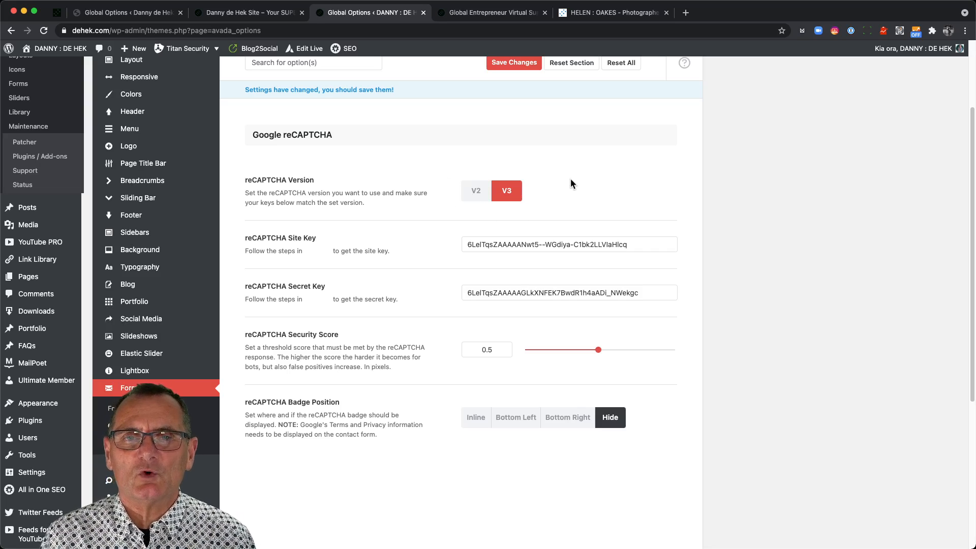
click(538, 248)
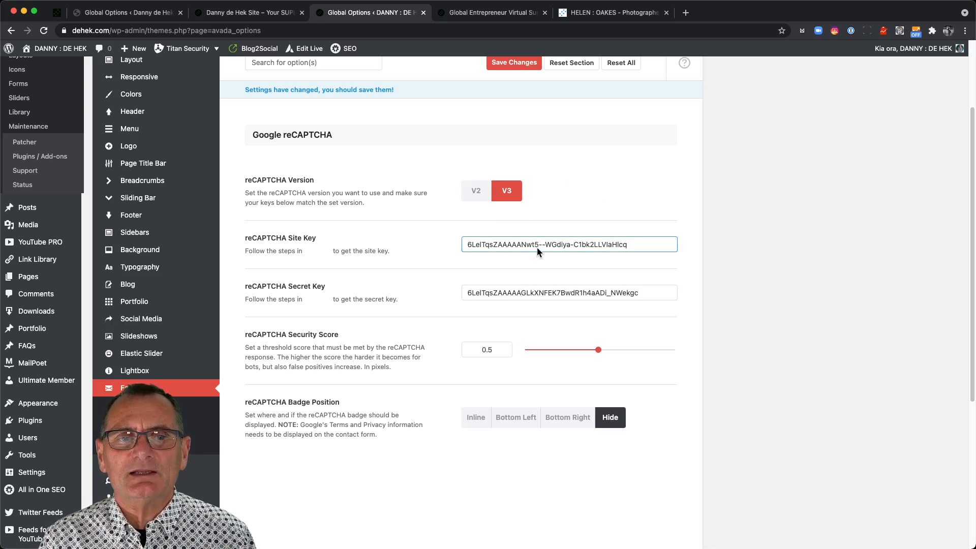
Highlight the reCAPTCHA Site Key and Secret Key values in turn, and open the HubSpot options under Forms.
key(super+a)
click(518, 290)
key(super+a)
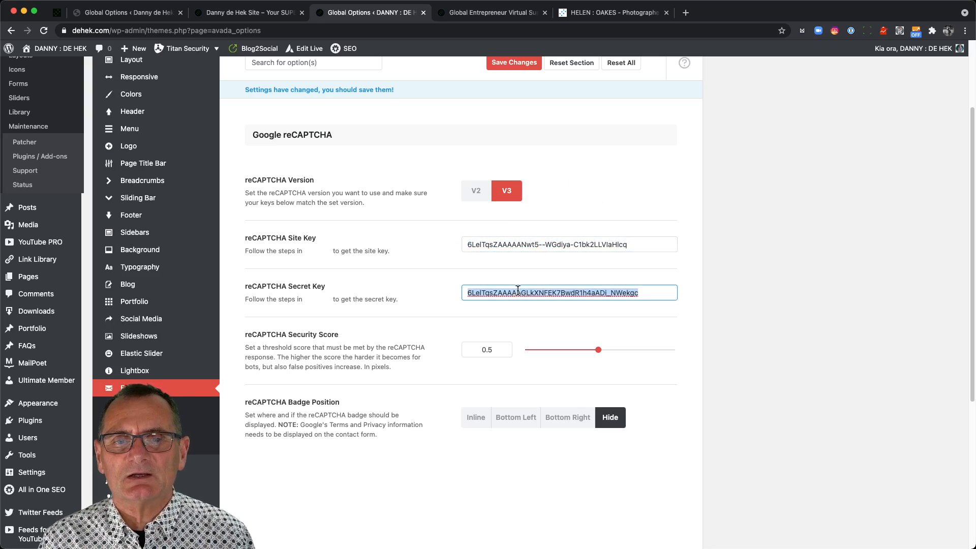
scroll(418, 456, down, 5)
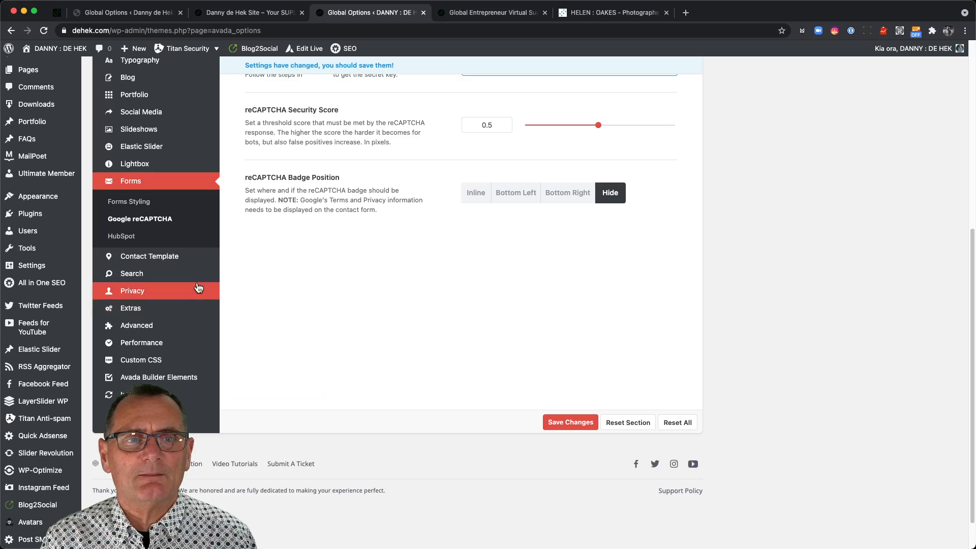
click(120, 237)
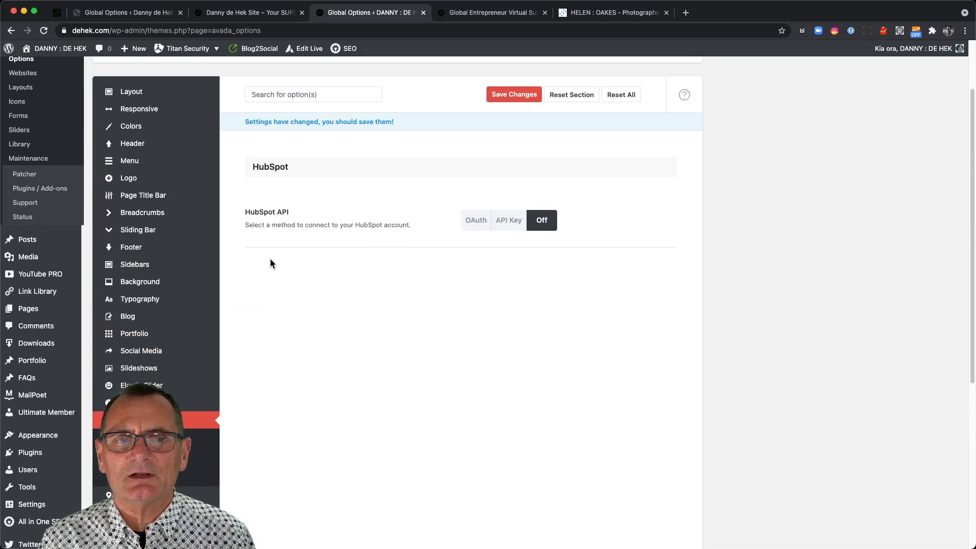
Open the Contact Template options and highlight the Email Address the contact form is sent to.
scroll(271, 263, down, 5)
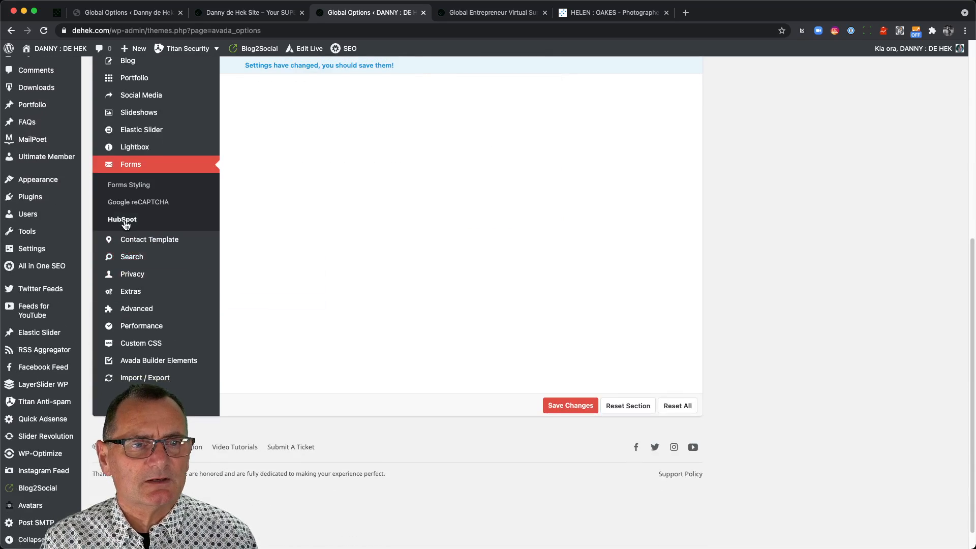
click(132, 244)
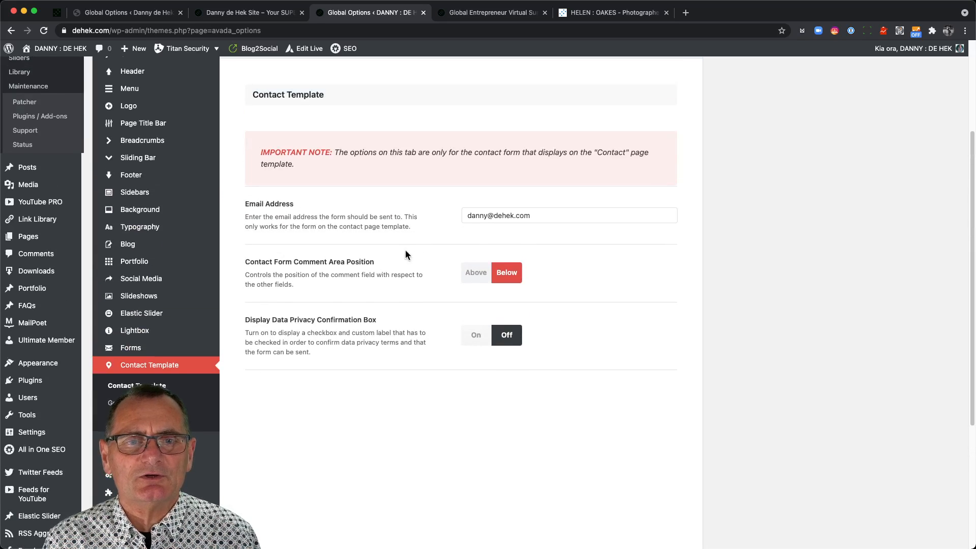
triple_click(499, 216)
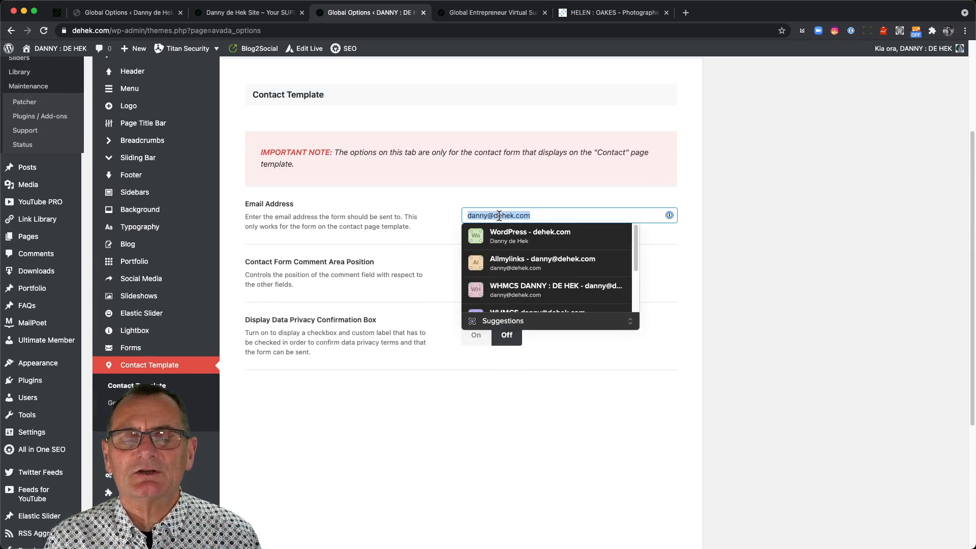
click(453, 214)
scroll(427, 284, down, 1)
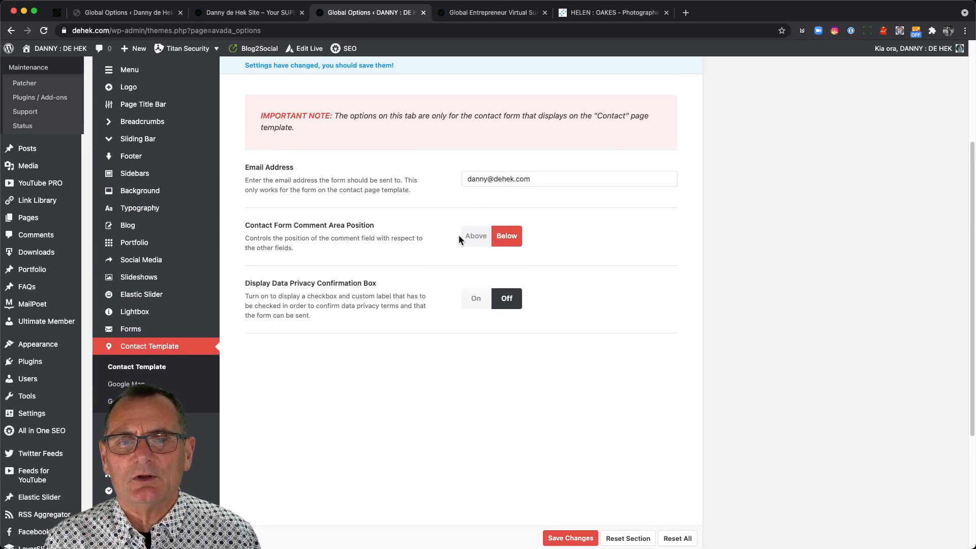
Open the Google Map options of the Contact Template and highlight the Google Maps API Key value.
click(126, 385)
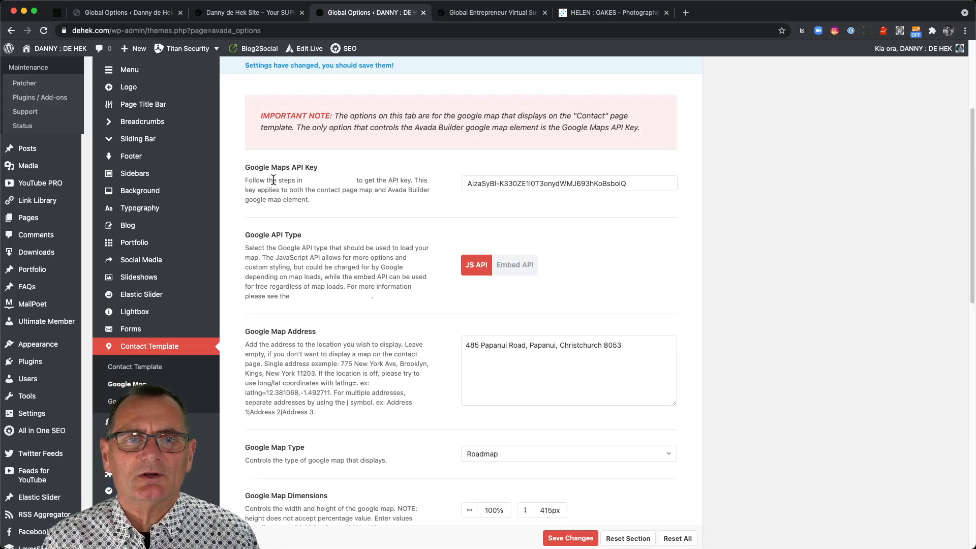
click(508, 188)
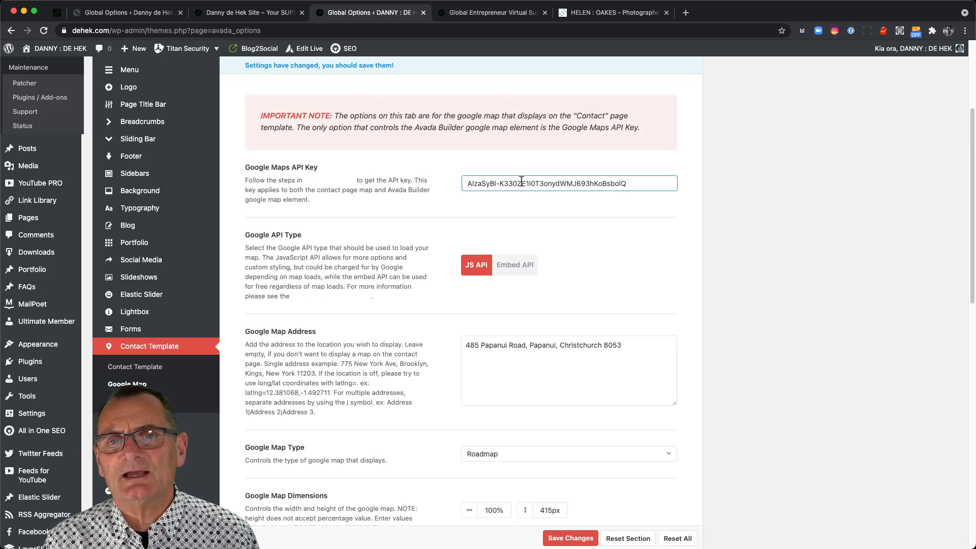
triple_click(522, 182)
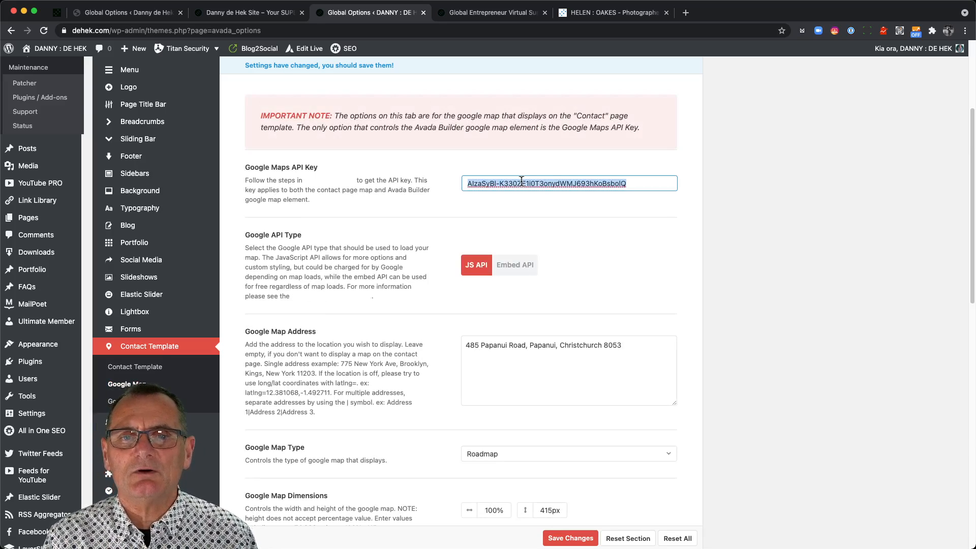
Highlight the Google Map Address text and view the top of the photography site's Contact page.
scroll(611, 263, down, 3)
click(480, 226)
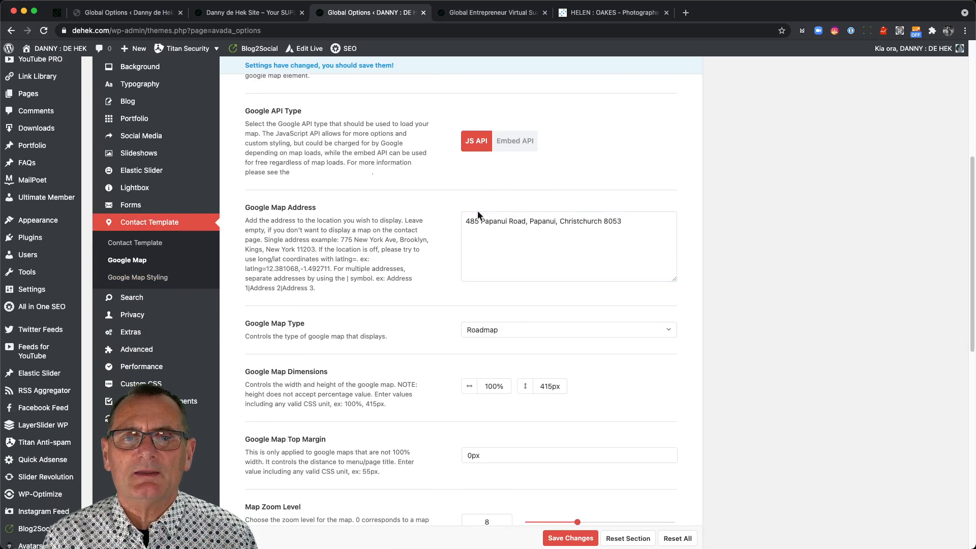
triple_click(480, 226)
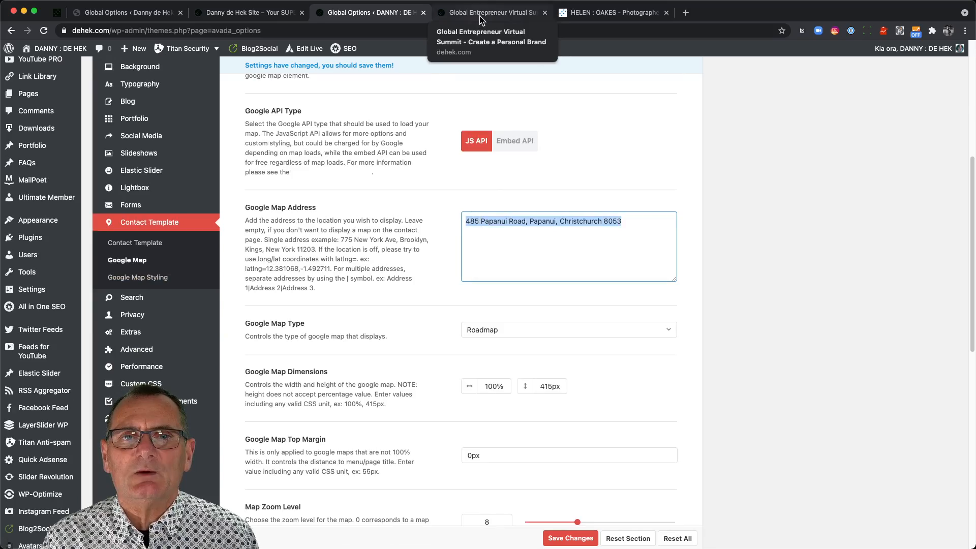
click(579, 12)
scroll(549, 146, up, 15)
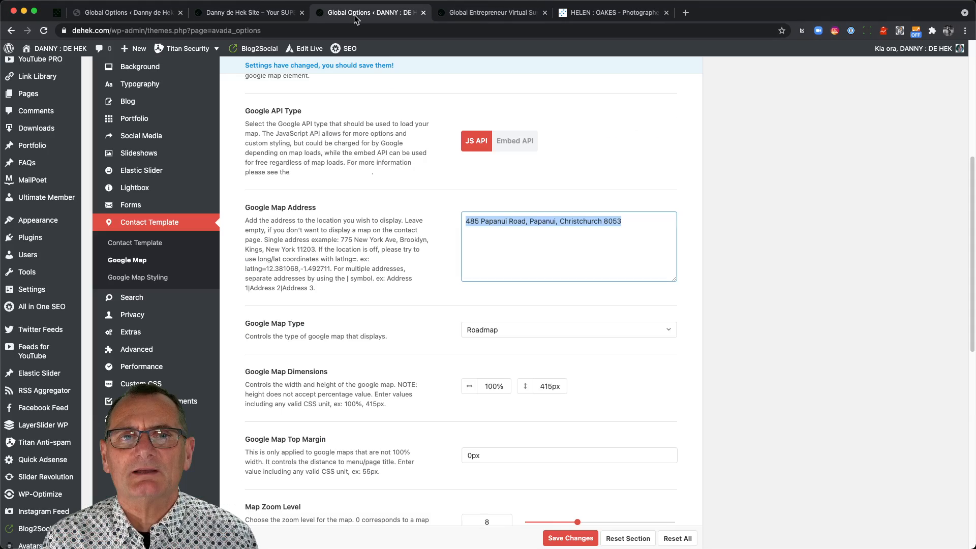
Highlight the height value in Google Map Dimensions and compare it with the map on the photography site's Contact page.
click(360, 14)
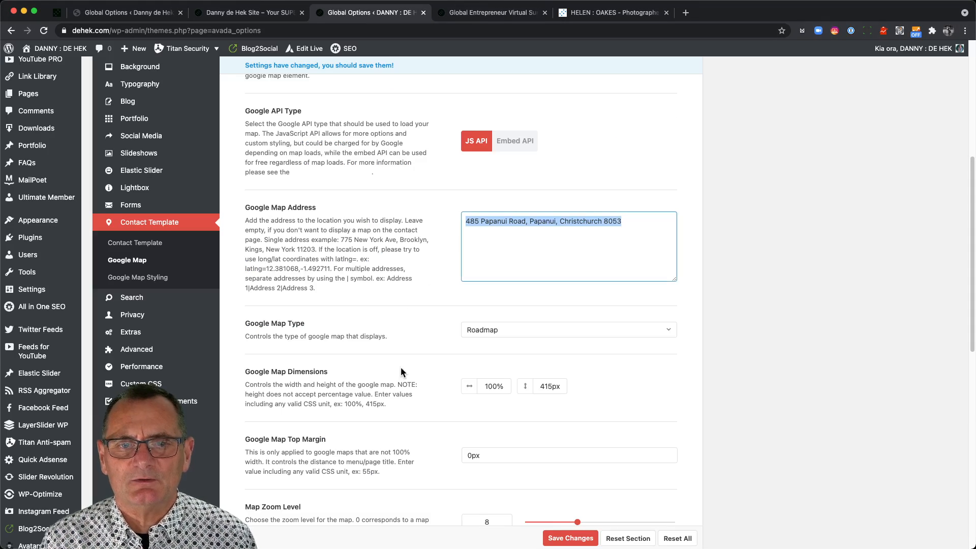
scroll(401, 367, down, 3)
double_click(551, 225)
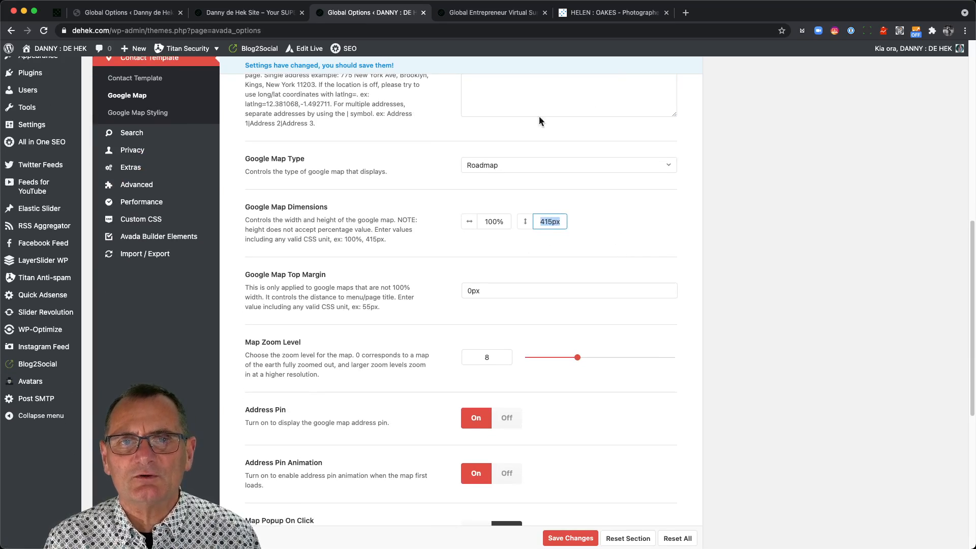
click(596, 15)
scroll(456, 221, down, 2)
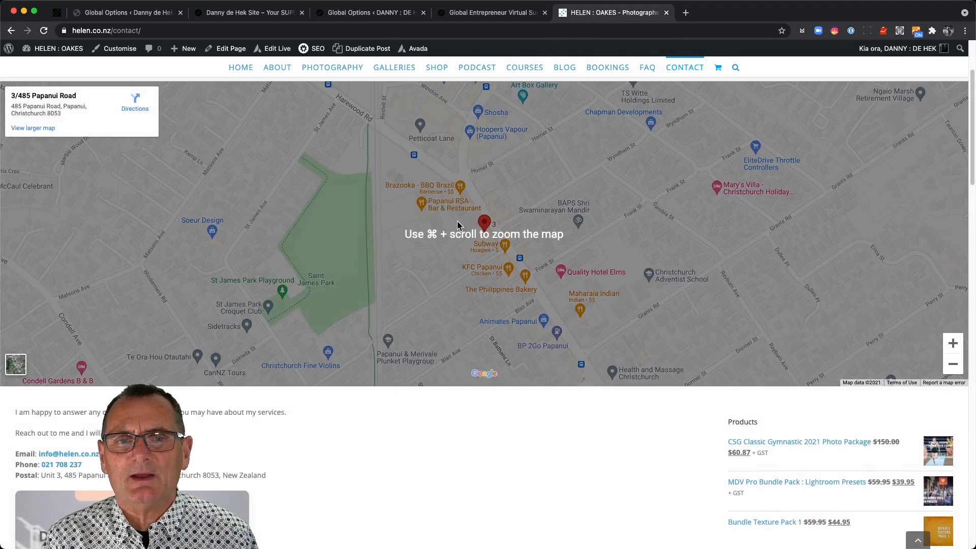
Return to the Google Map options and review the settings from Map Zoom Level to Map Zoom & Pan Control Icons.
click(356, 19)
scroll(388, 350, down, 3)
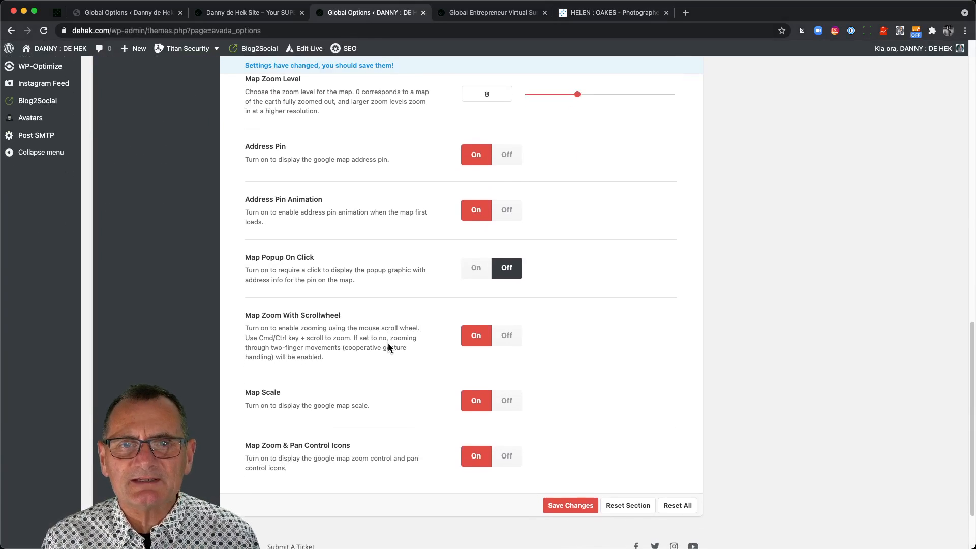
scroll(389, 343, up, 1)
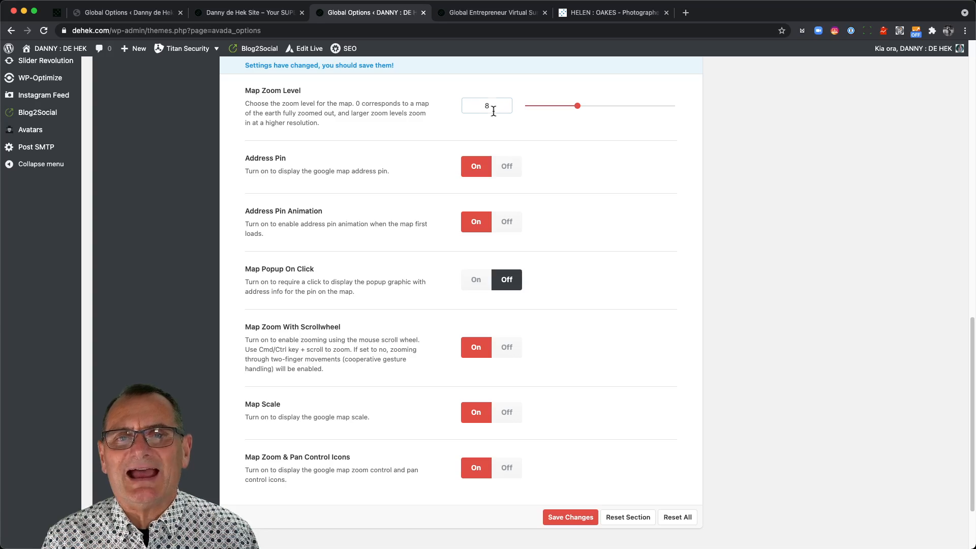
Zoom the map on the photography site's Contact page in to building level, and back out to show the whole world.
click(603, 18)
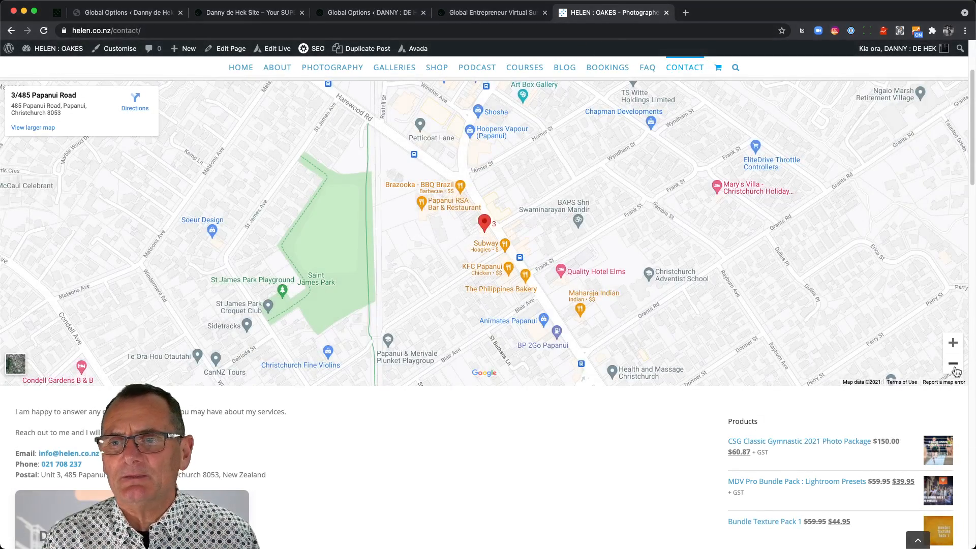
click(953, 344)
click(954, 344)
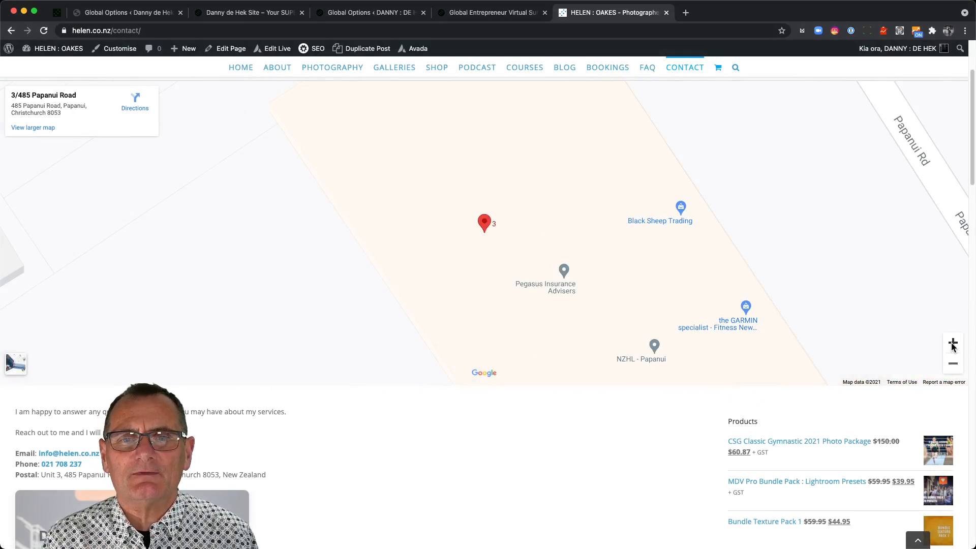
click(954, 367)
click(954, 367)
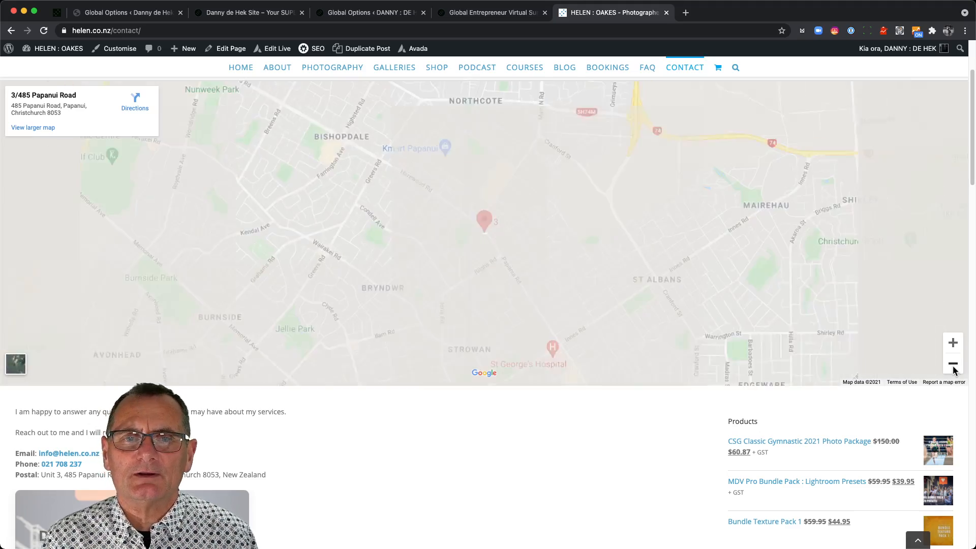
click(954, 366)
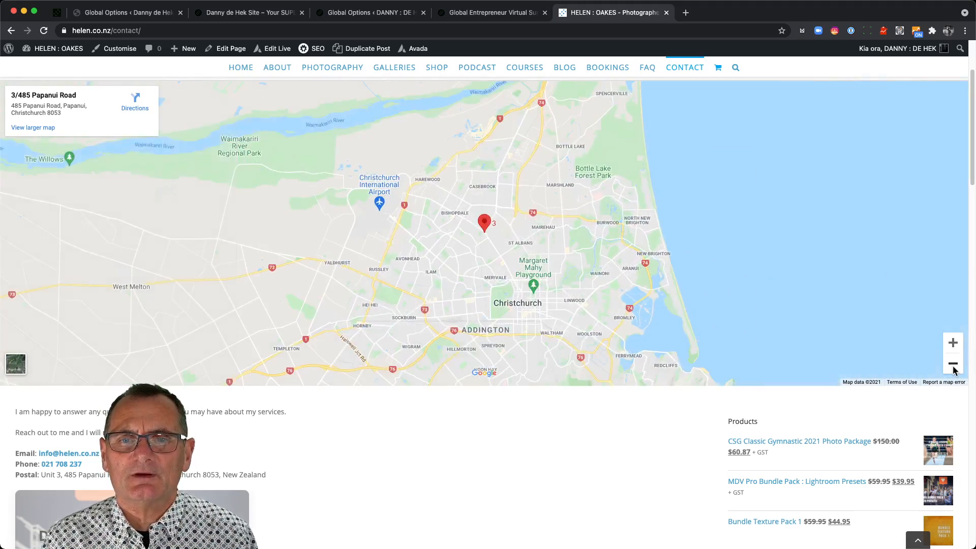
click(954, 366)
click(954, 366)
click(954, 367)
click(954, 366)
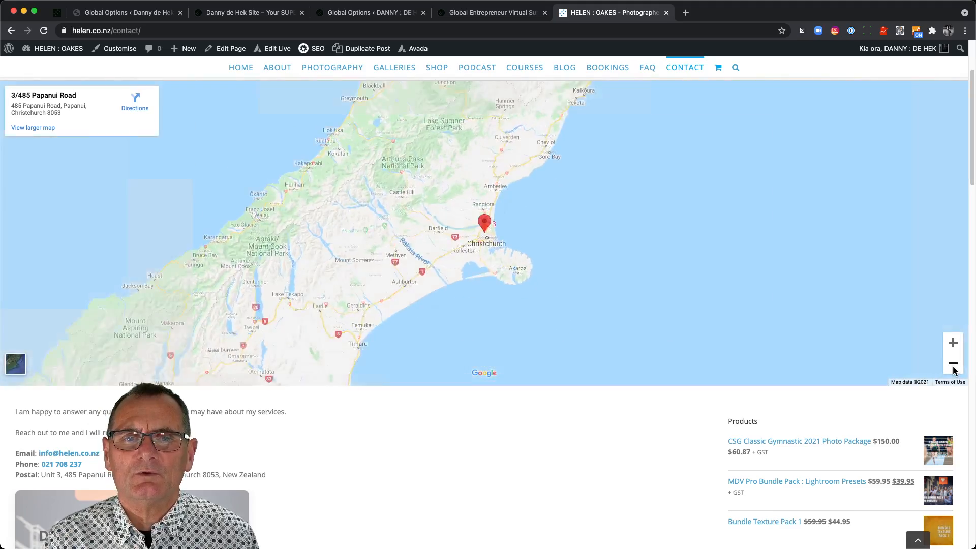
click(954, 366)
click(954, 366)
click(954, 366)
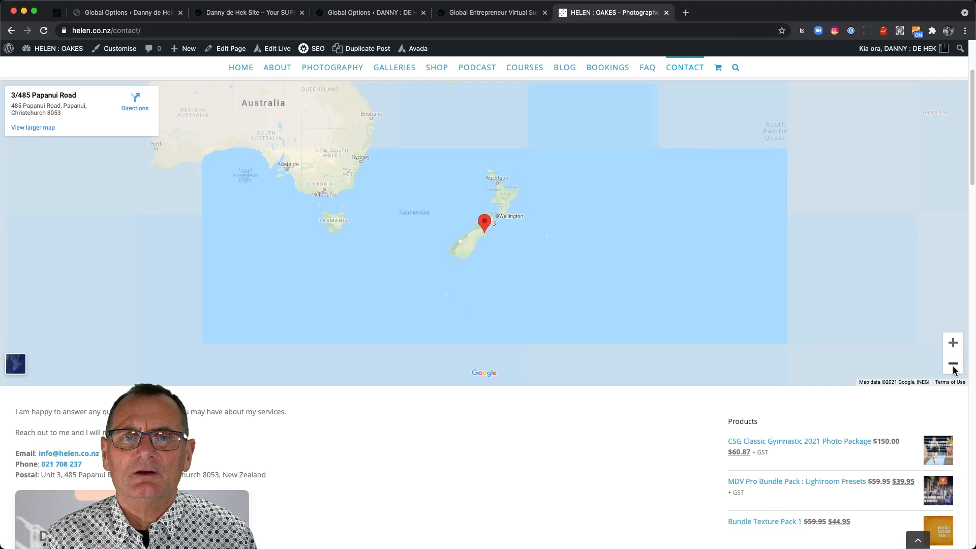
click(954, 366)
click(954, 366)
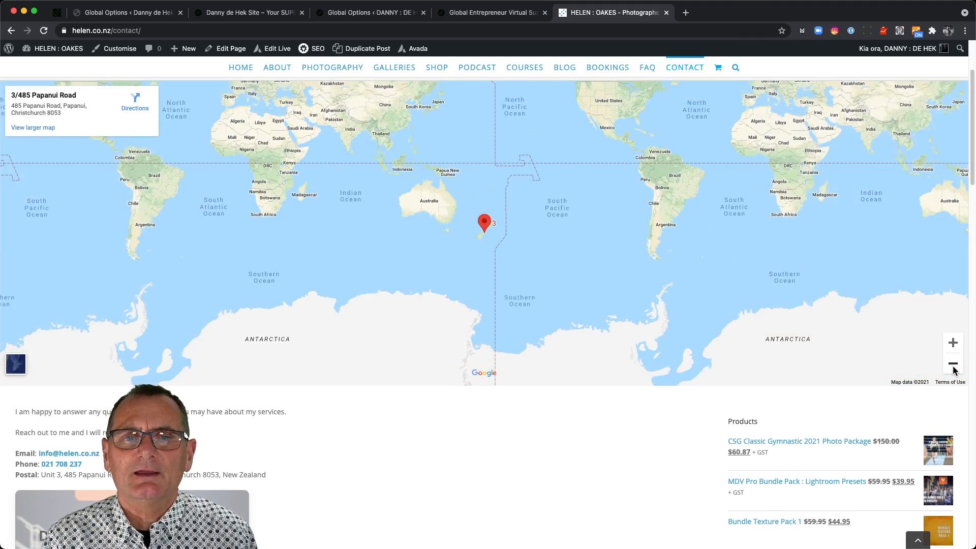
Close the Global Entrepreneur Virtual Summit page and return to the Google Map options.
click(481, 15)
click(344, 15)
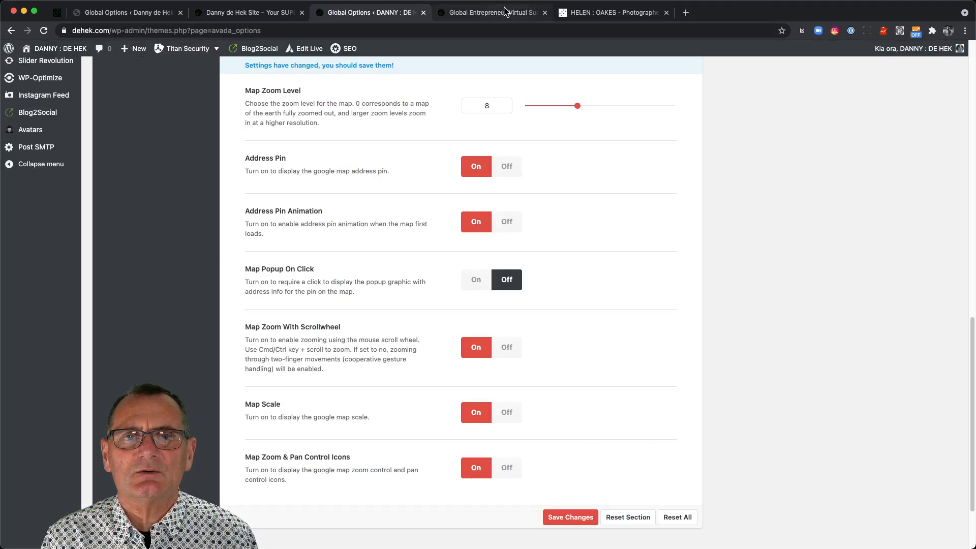
click(491, 16)
click(545, 13)
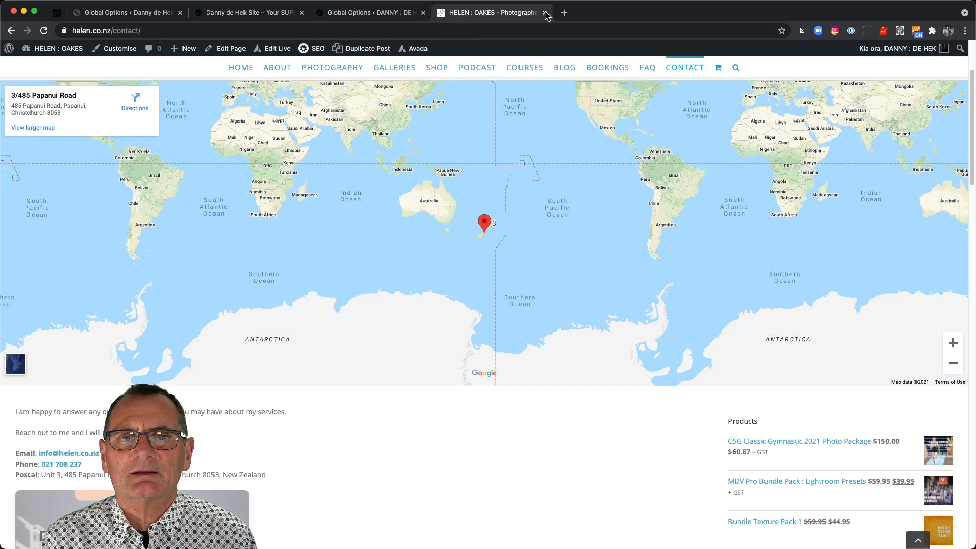
click(370, 13)
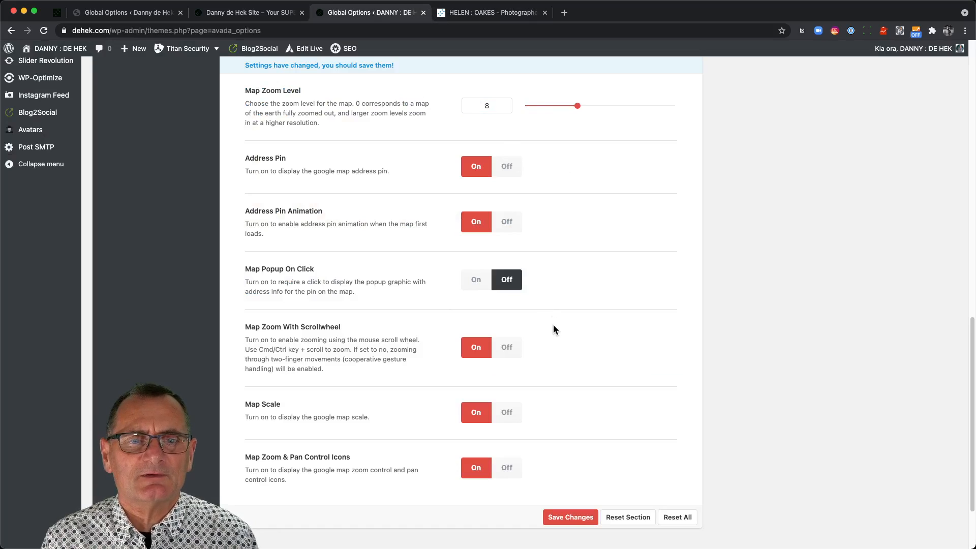
Open the Google Map Styling options and view the available map styles without choosing one.
scroll(553, 326, down, 2)
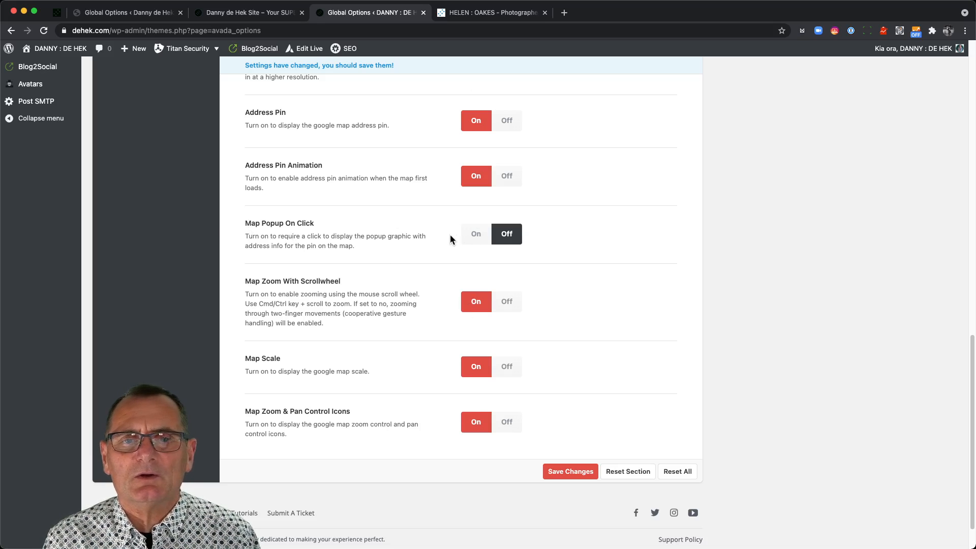
scroll(401, 240, up, 8)
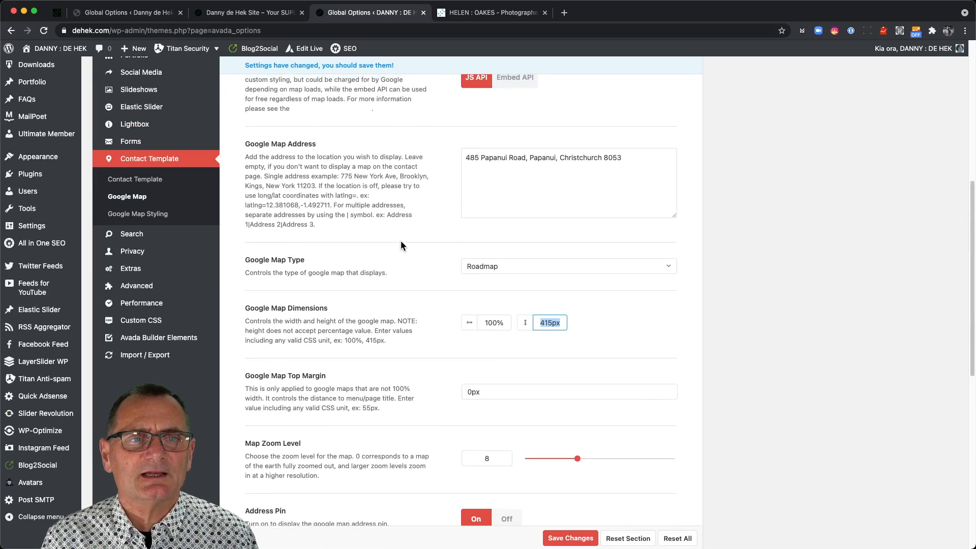
click(142, 216)
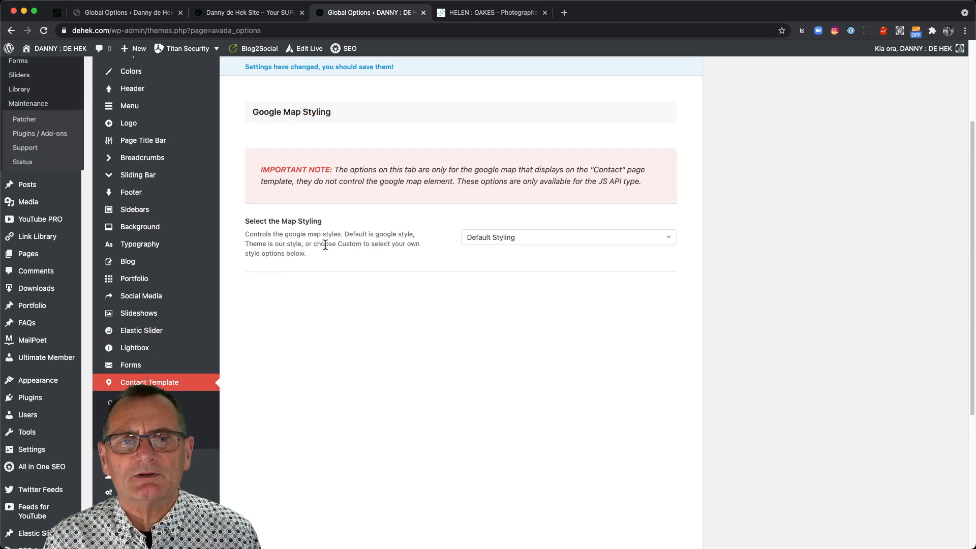
click(522, 238)
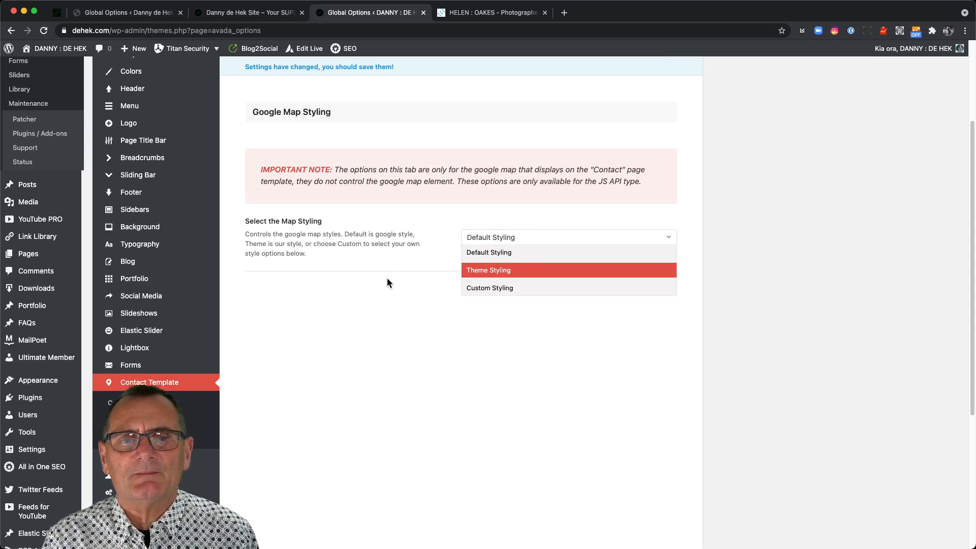
click(402, 278)
Open the Search options and review the Search Form settings, including search limits, form design and live search.
scroll(407, 296, down, 5)
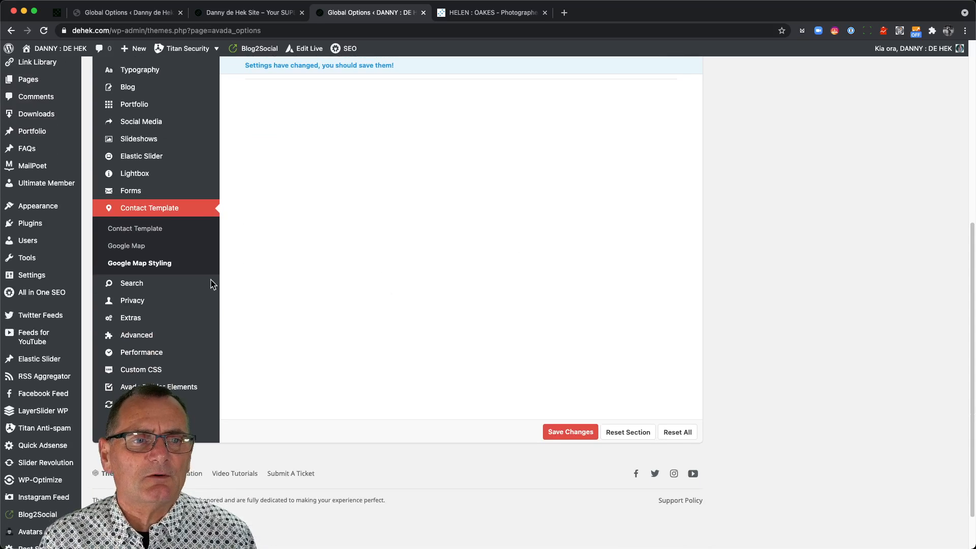
click(134, 285)
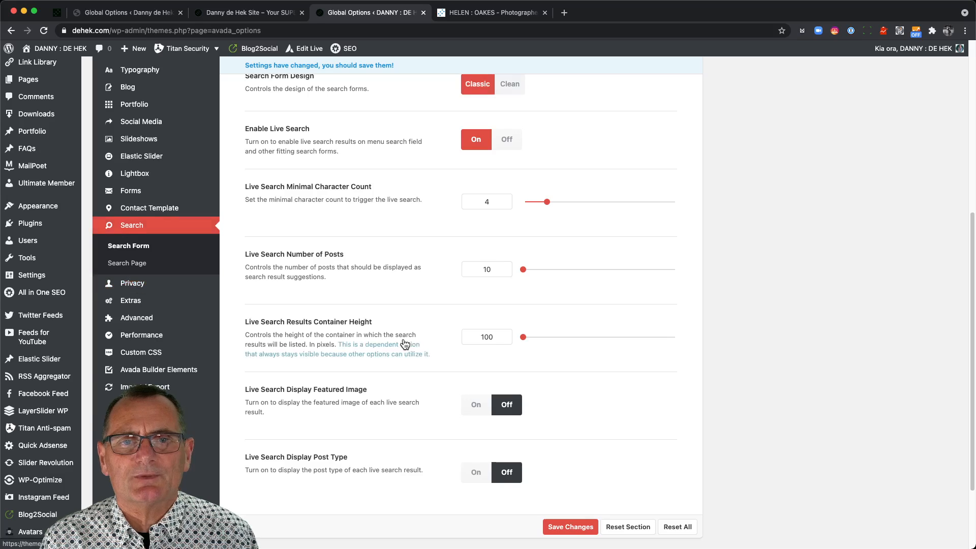
scroll(404, 341, up, 5)
scroll(403, 340, down, 3)
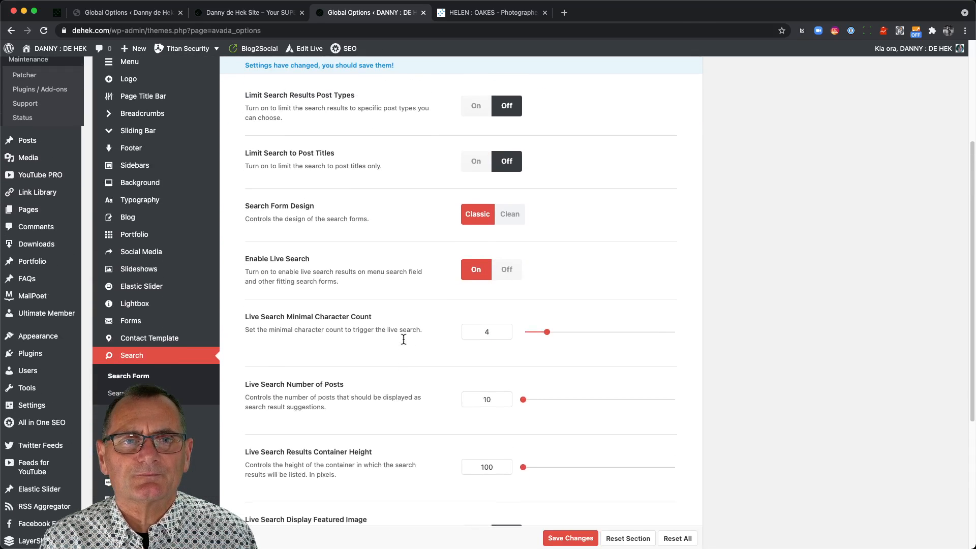
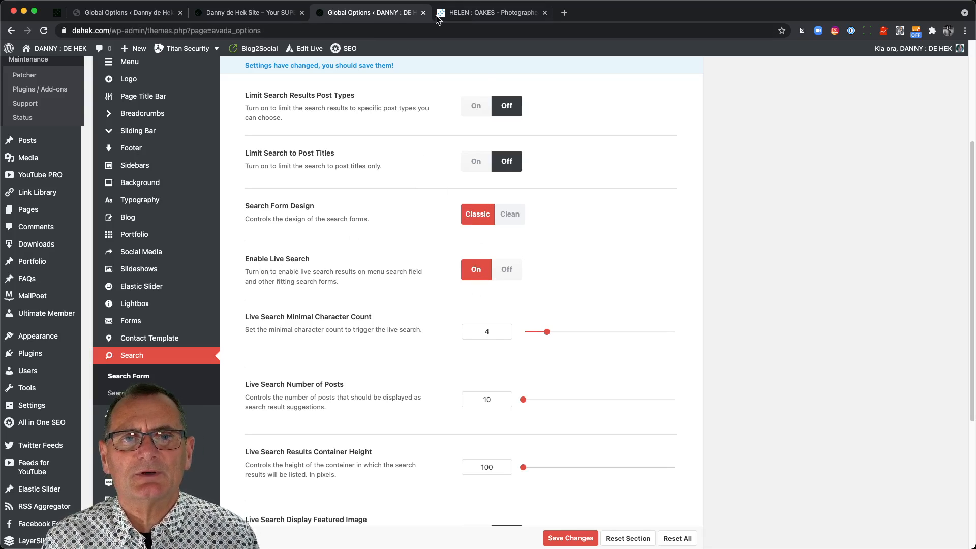
Load dehek.com in place of the photography site's Contact page and search the site for the owner's first name.
click(478, 14)
click(384, 32)
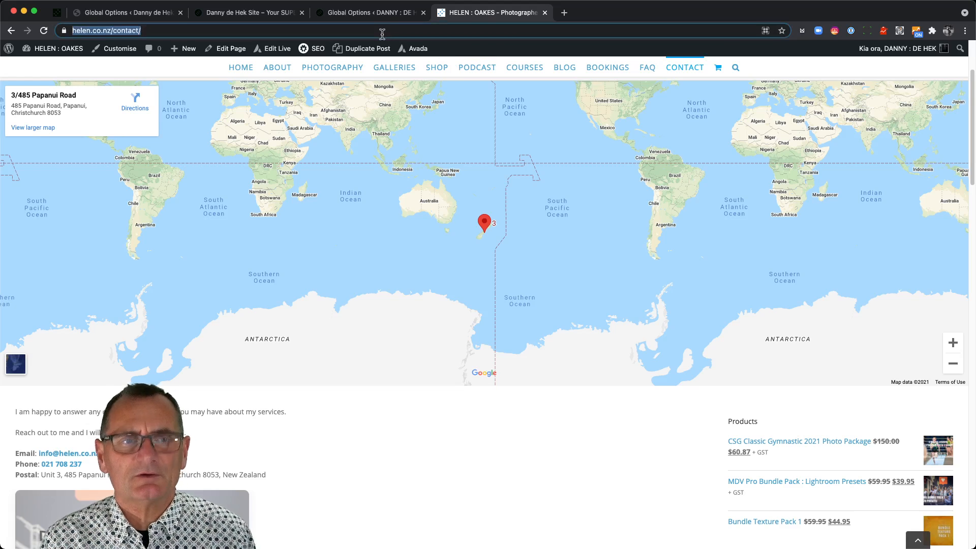
text(de)
key(Return)
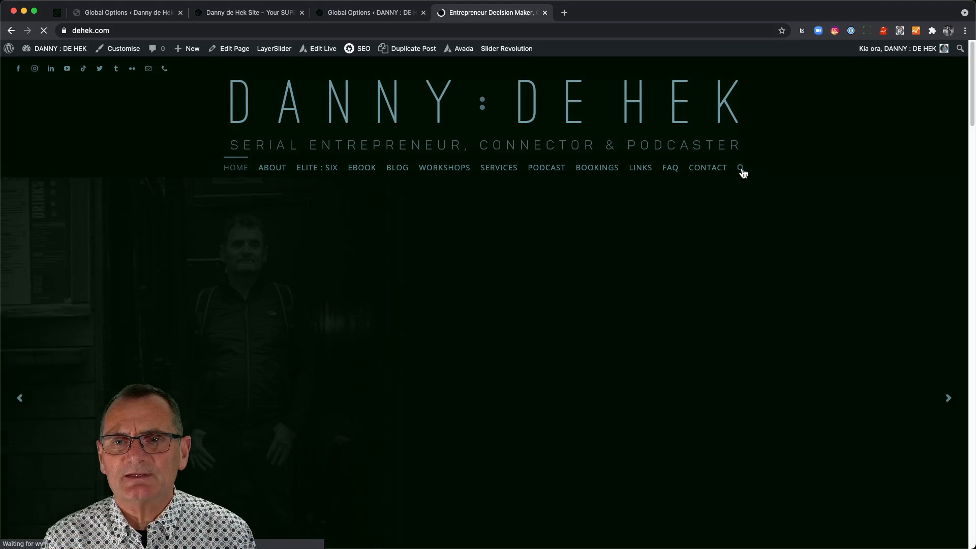
click(741, 169)
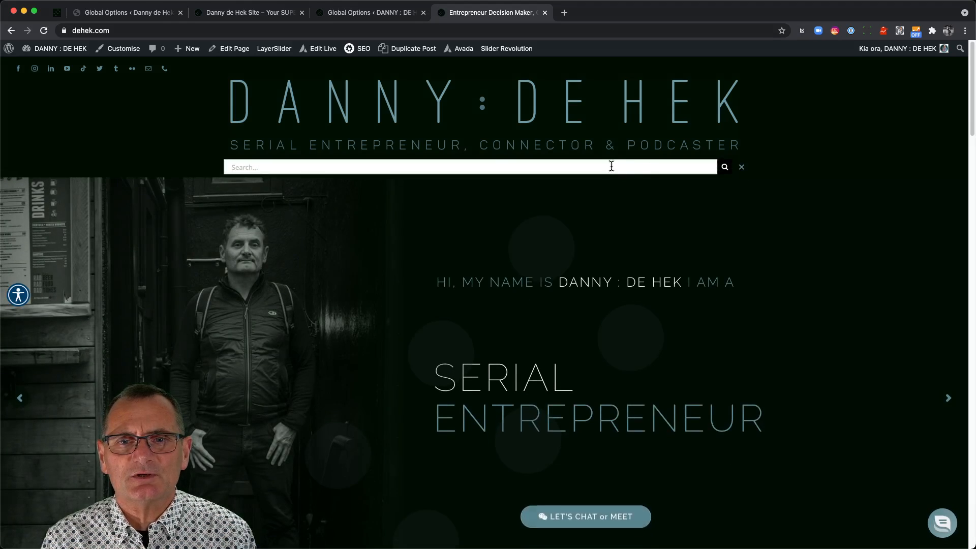
text(Danny)
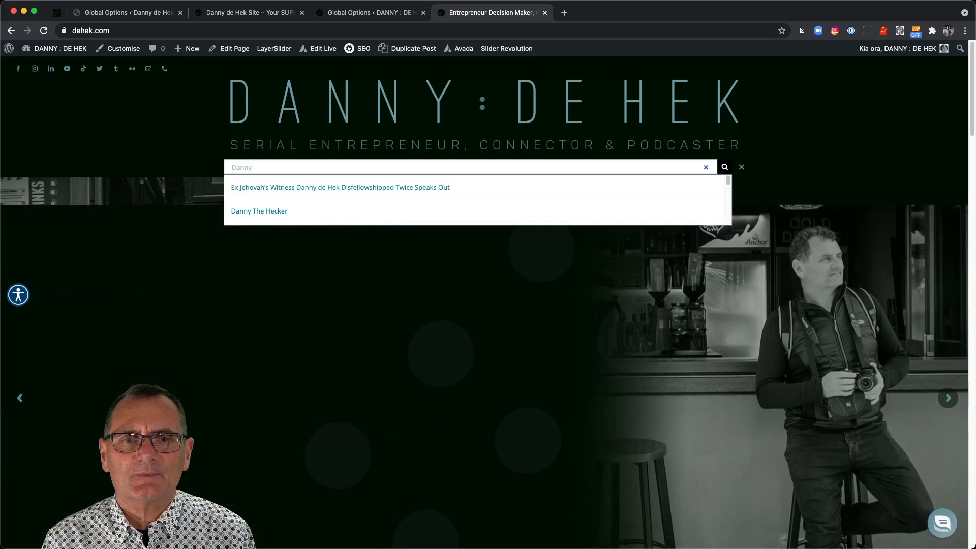
Replace the site search term with "new zealand", look through the live suggestions and open New Zealand Forest Parks.
double_click(379, 167)
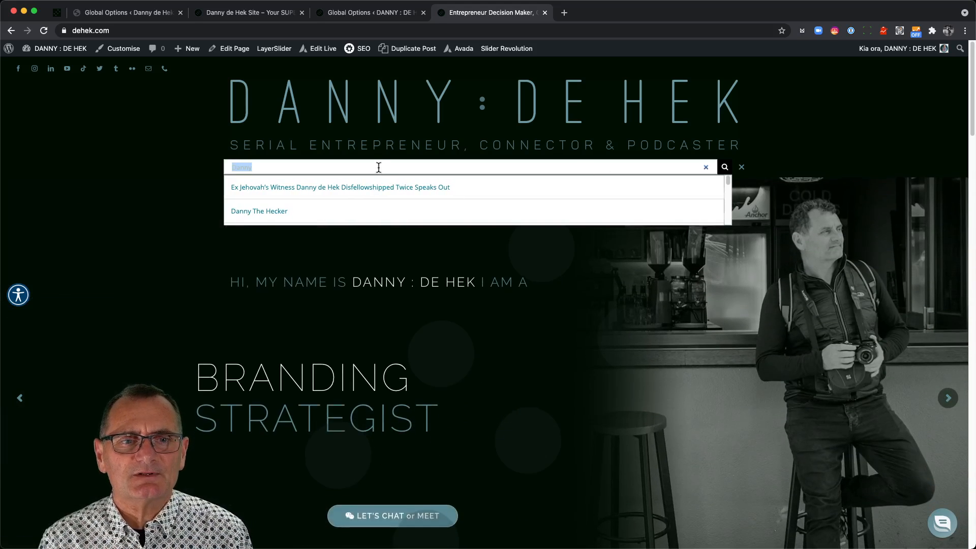
text(new zealand)
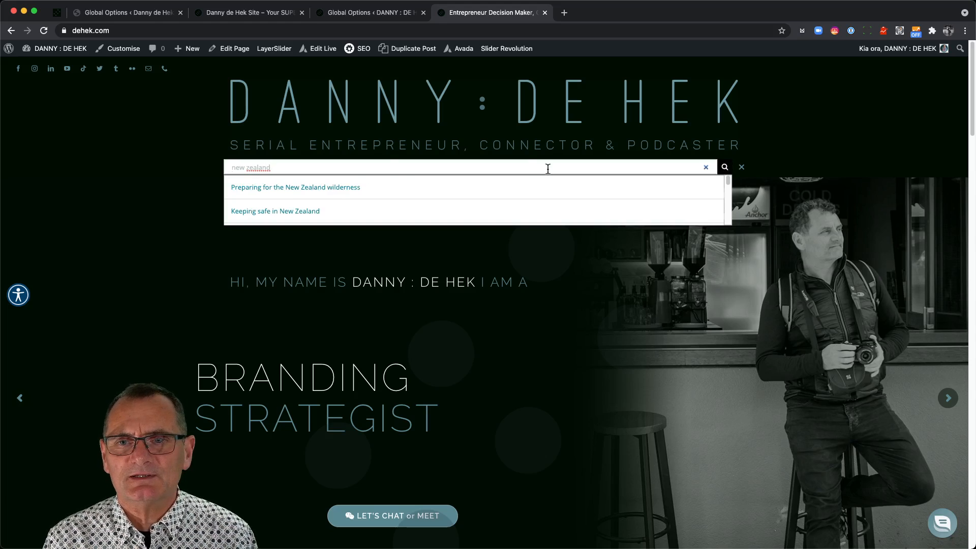
drag(728, 183, 731, 221)
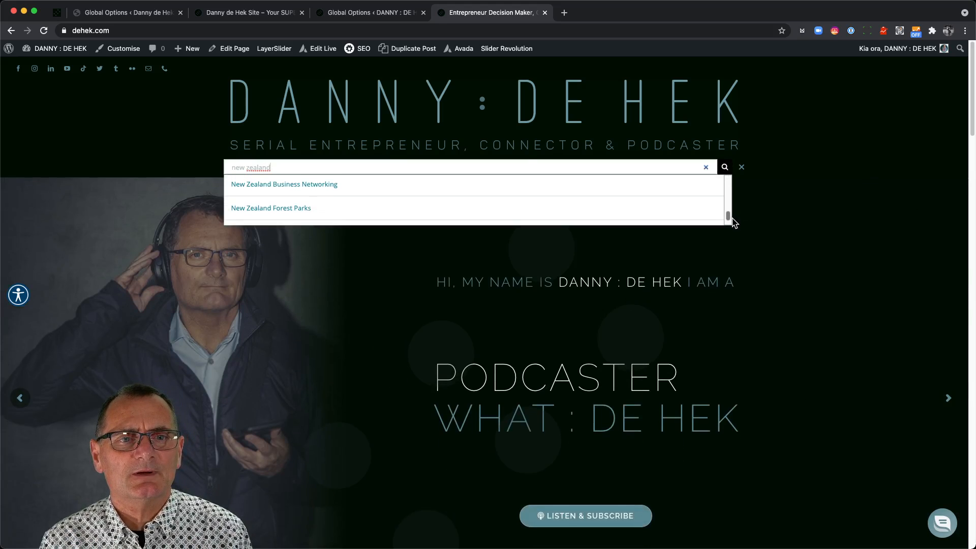
click(280, 208)
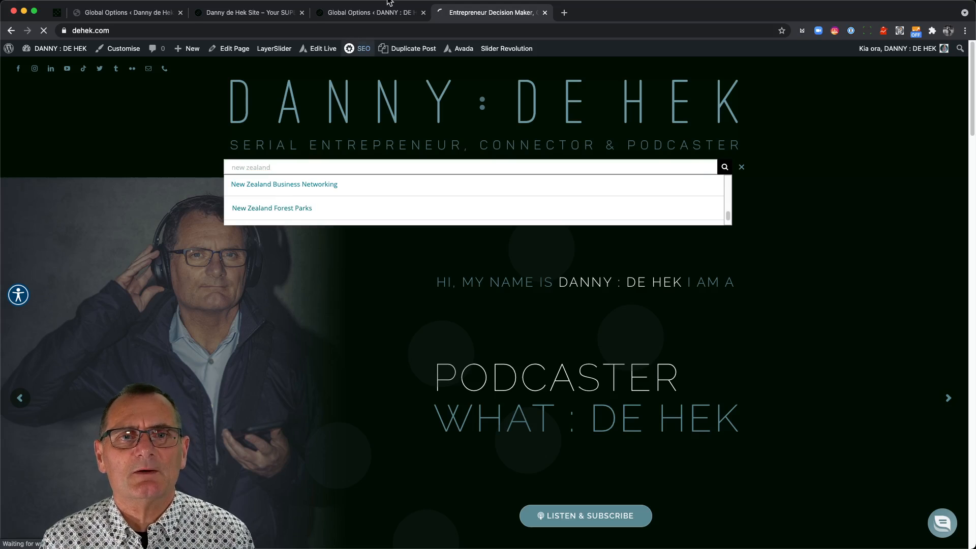
Return to the Search Form options and review the live search minimal character count, number of posts and results container height.
click(350, 15)
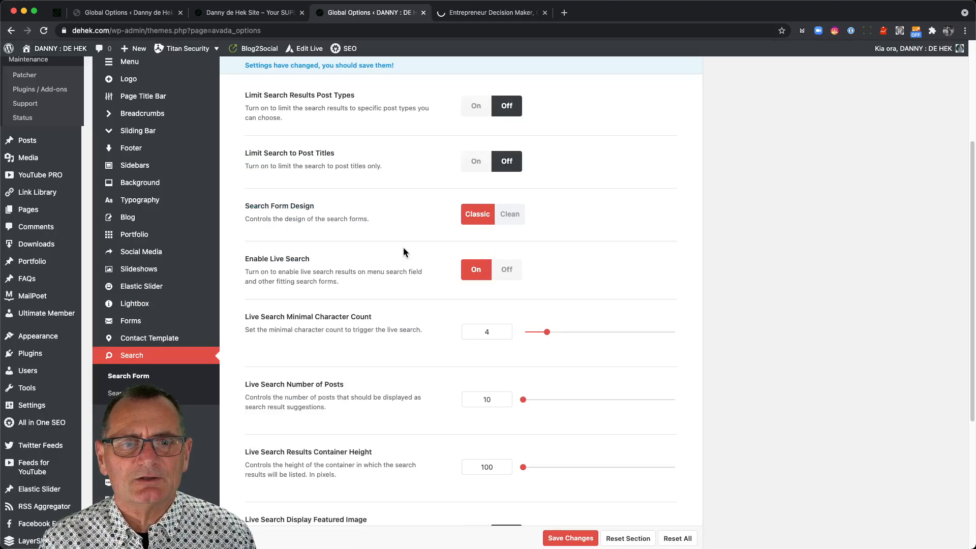
scroll(403, 248, up, 3)
scroll(404, 247, down, 3)
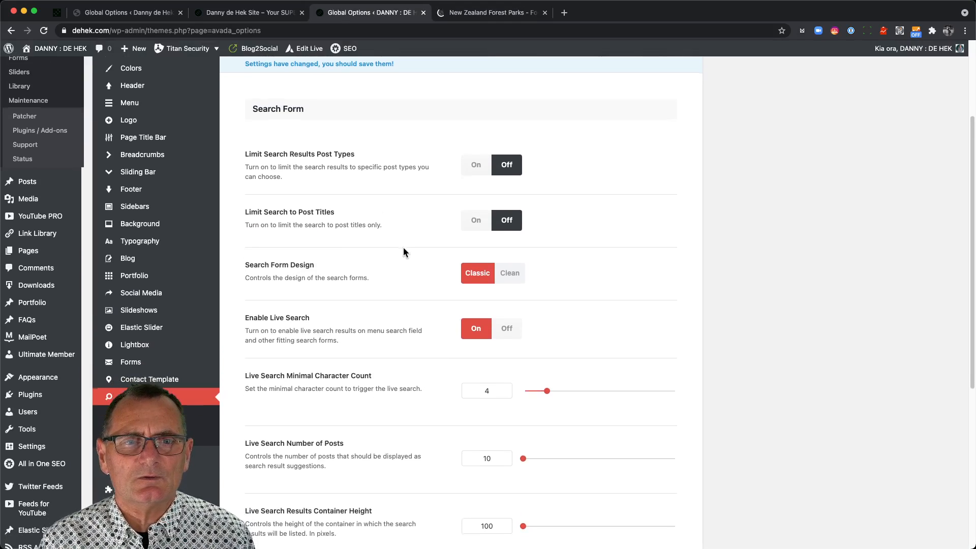
scroll(404, 248, down, 1)
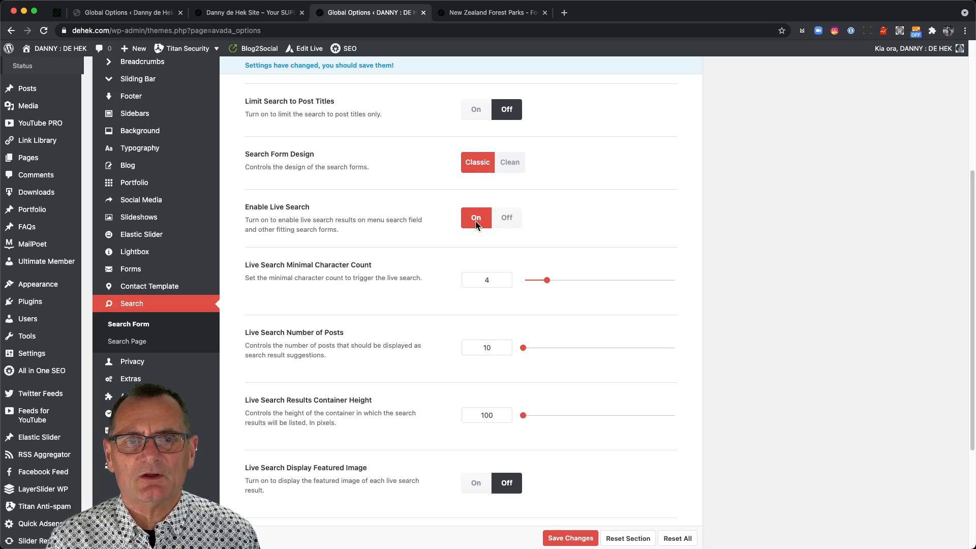
scroll(434, 297, down, 2)
scroll(434, 300, down, 2)
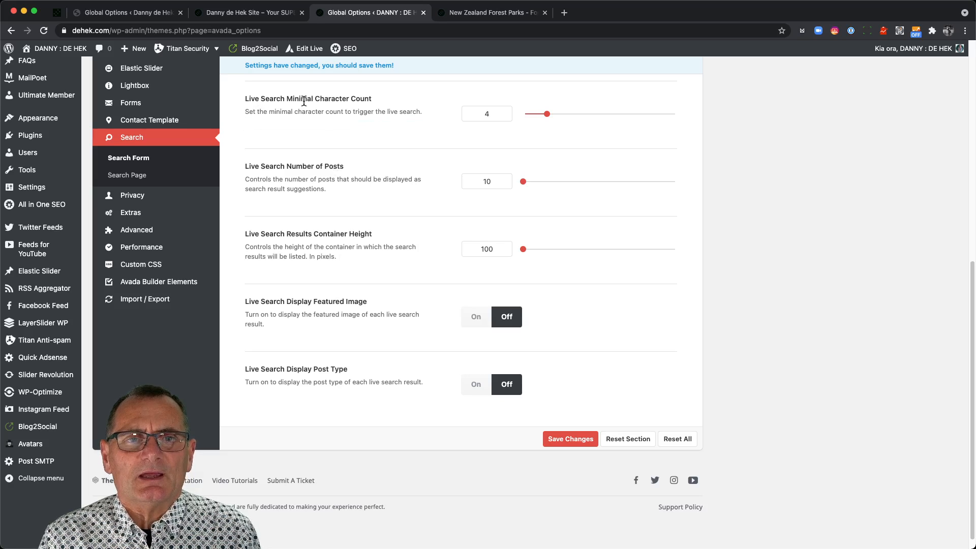
click(499, 120)
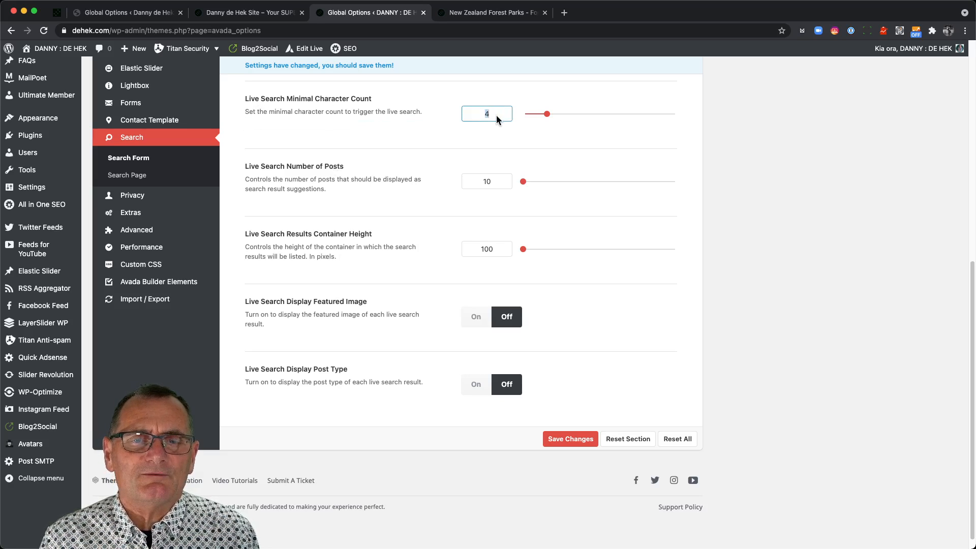
click(488, 186)
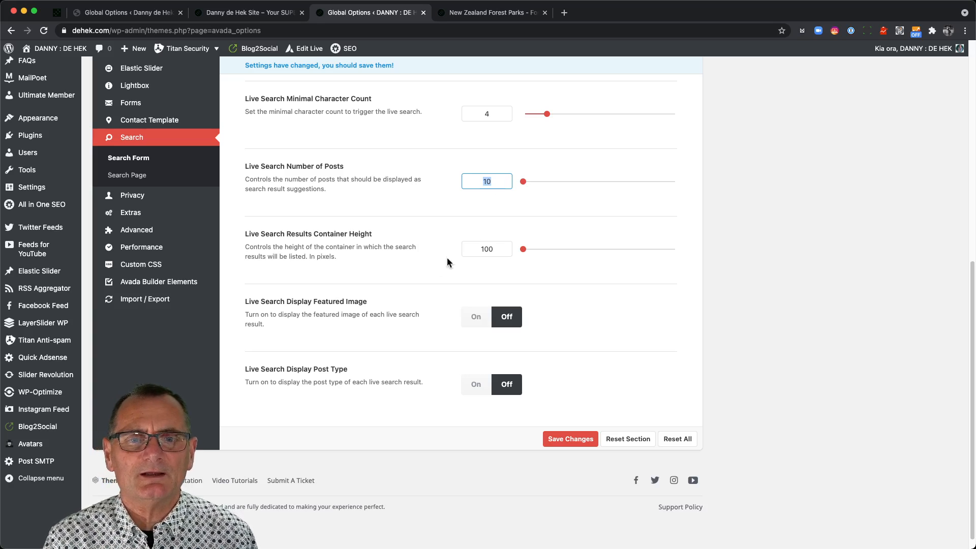
scroll(392, 291, up, 3)
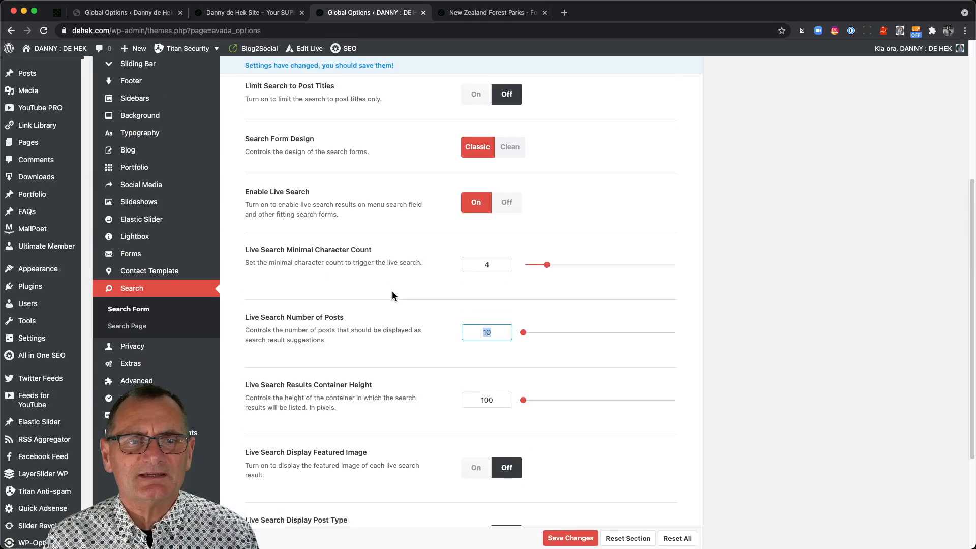
Open the Search Page options and review the results layout, pagination, excerpt, featured image and meta settings.
click(126, 328)
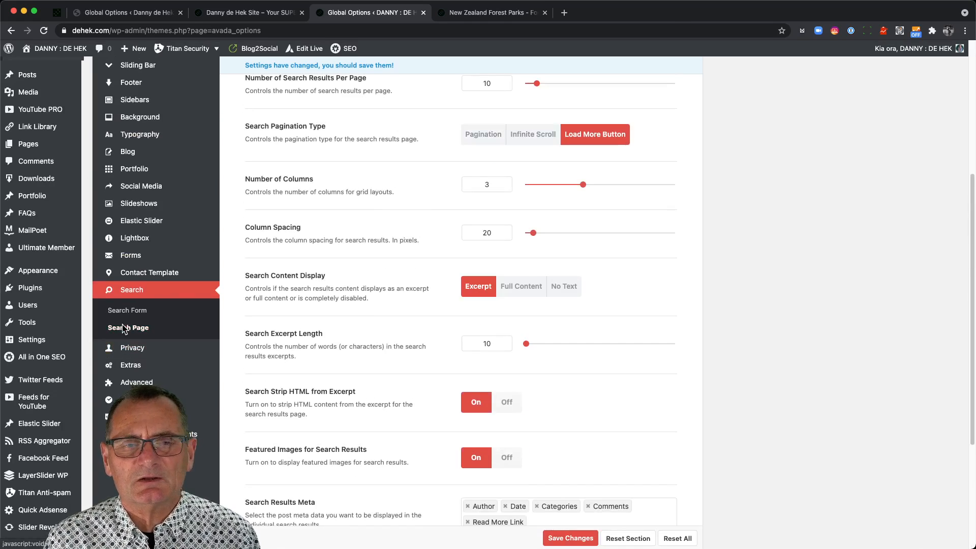
scroll(370, 302, up, 4)
scroll(370, 301, down, 3)
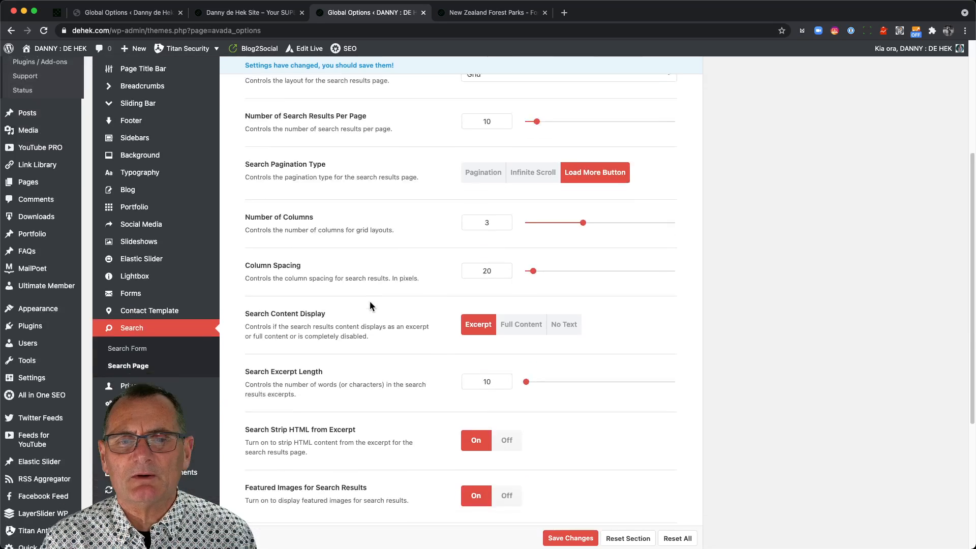
scroll(370, 306, down, 4)
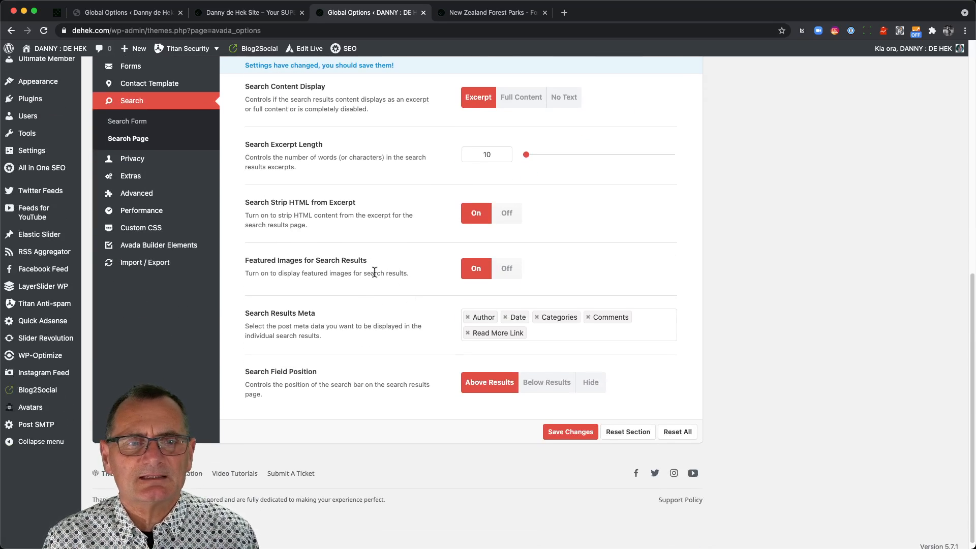
Open the Privacy options and review the privacy note, fonts mode, Privacy Consent and Privacy Bar settings.
click(131, 162)
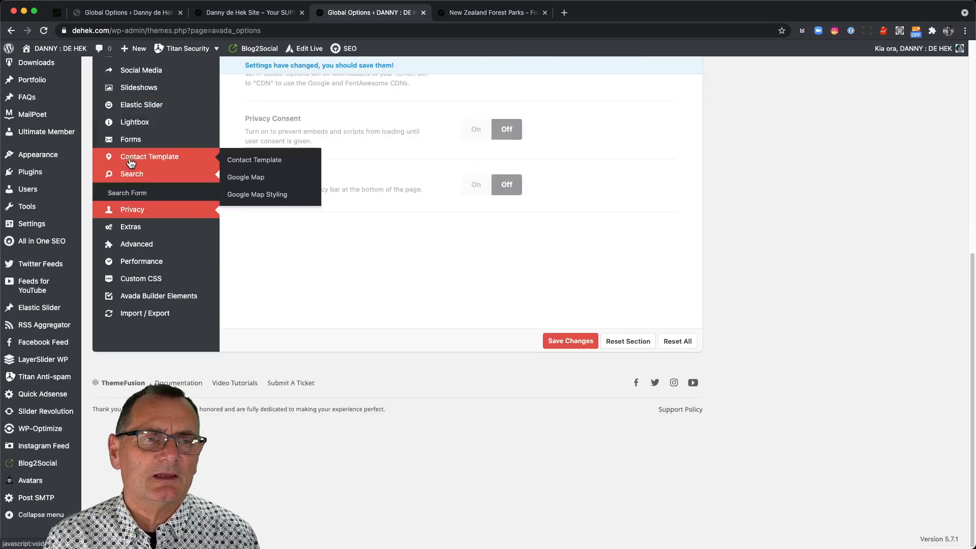
scroll(351, 269, up, 3)
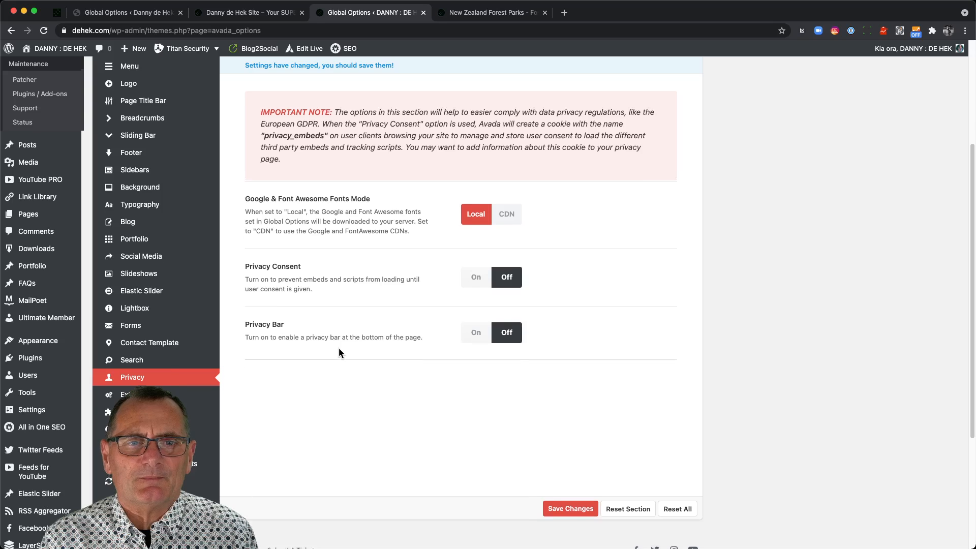
scroll(338, 348, up, 1)
scroll(339, 348, down, 1)
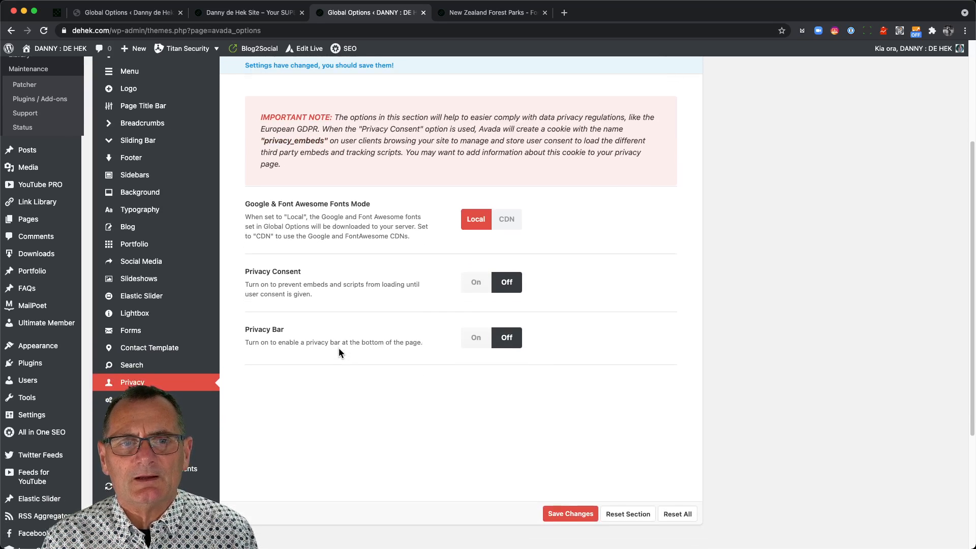
scroll(339, 349, up, 3)
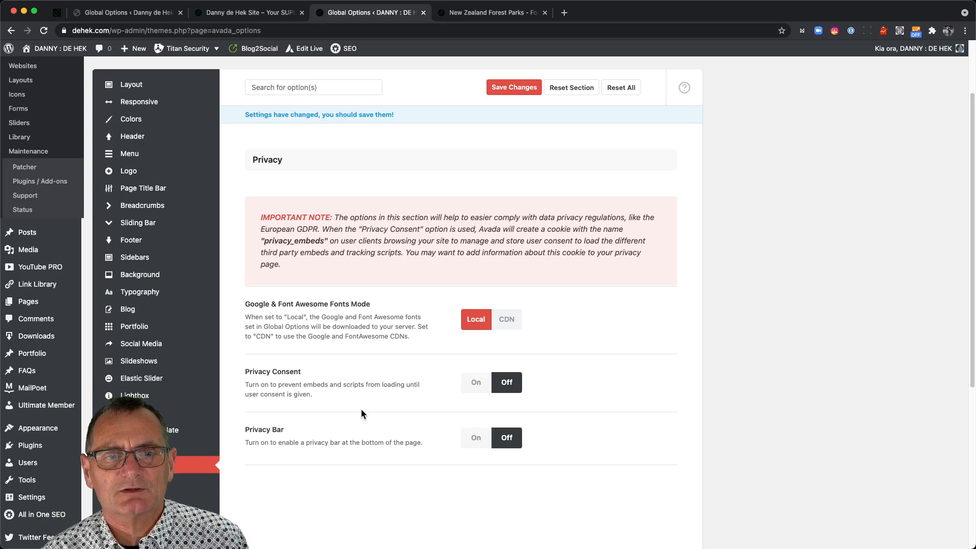
scroll(393, 424, down, 5)
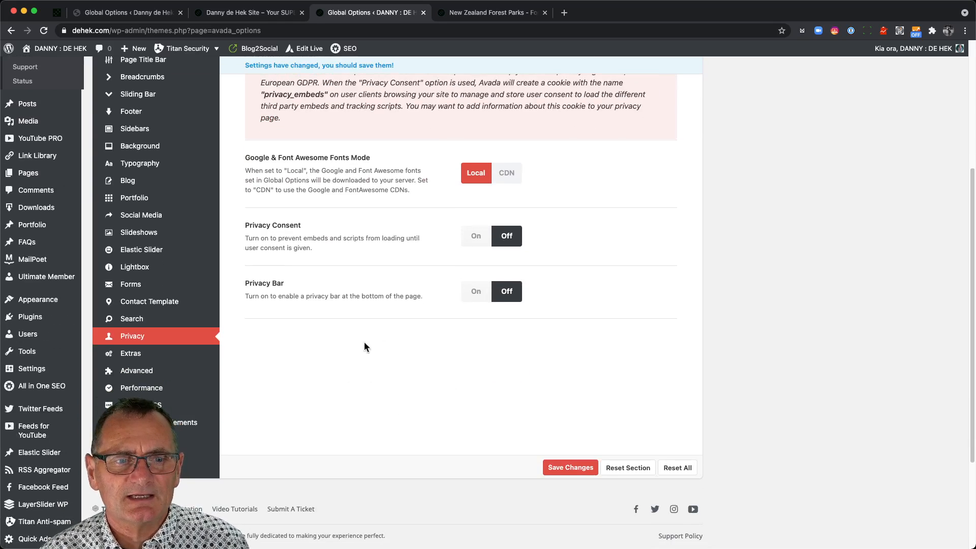
Turn on Privacy Consent to view its cookie expiration, consent type and placeholder colour settings, and turn it off again.
click(475, 238)
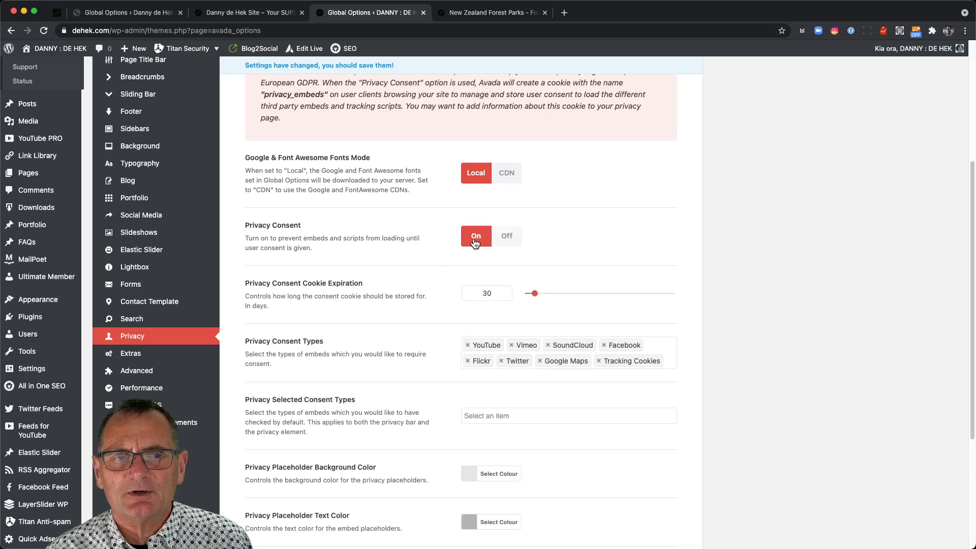
scroll(406, 309, down, 4)
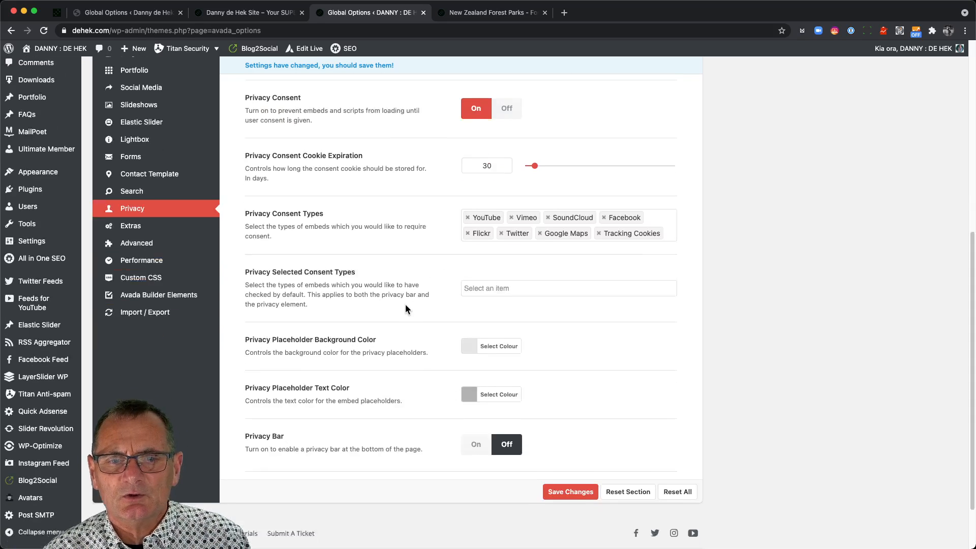
scroll(397, 309, up, 3)
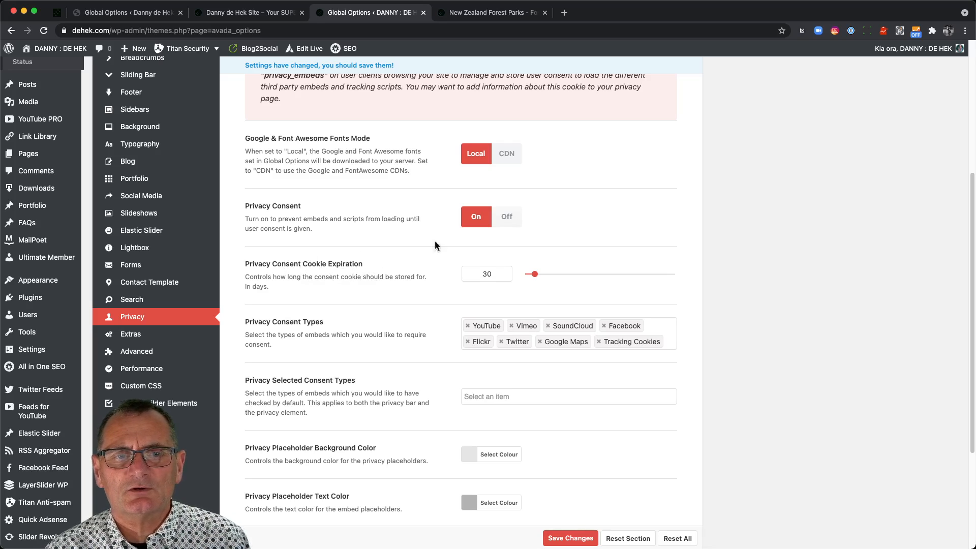
click(508, 218)
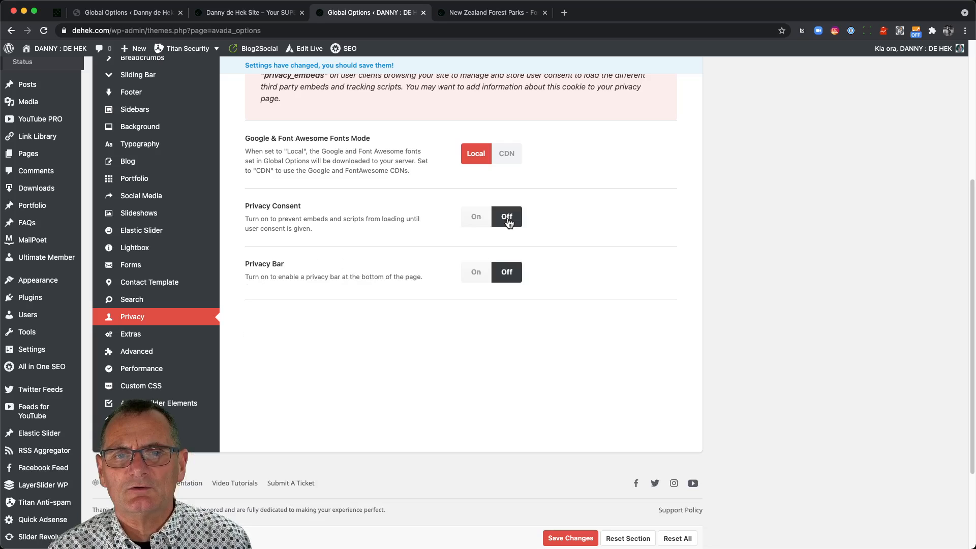
scroll(431, 326, down, 1)
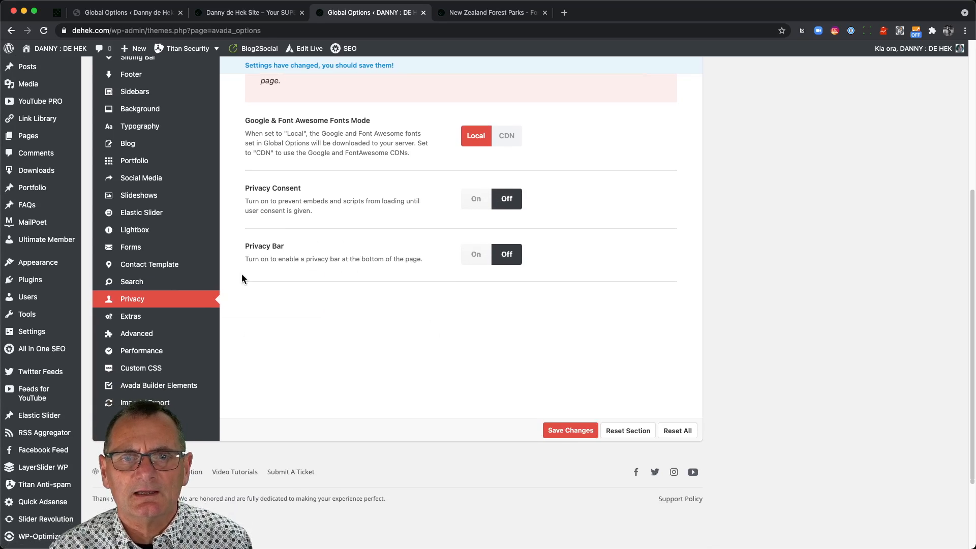
Open the Extras Miscellaneous options and review the excerpt, avatar, page comment, social link and ToTop button settings.
click(139, 322)
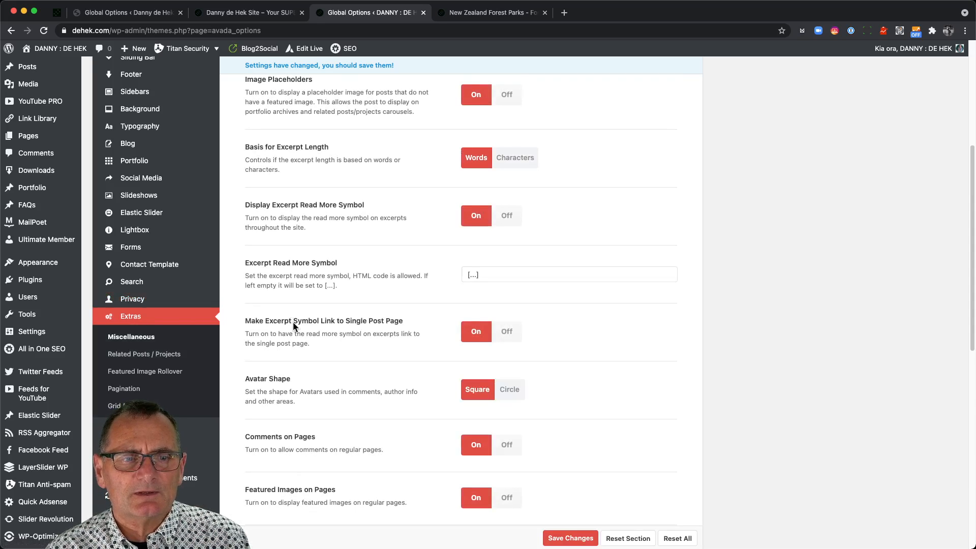
scroll(294, 326, up, 3)
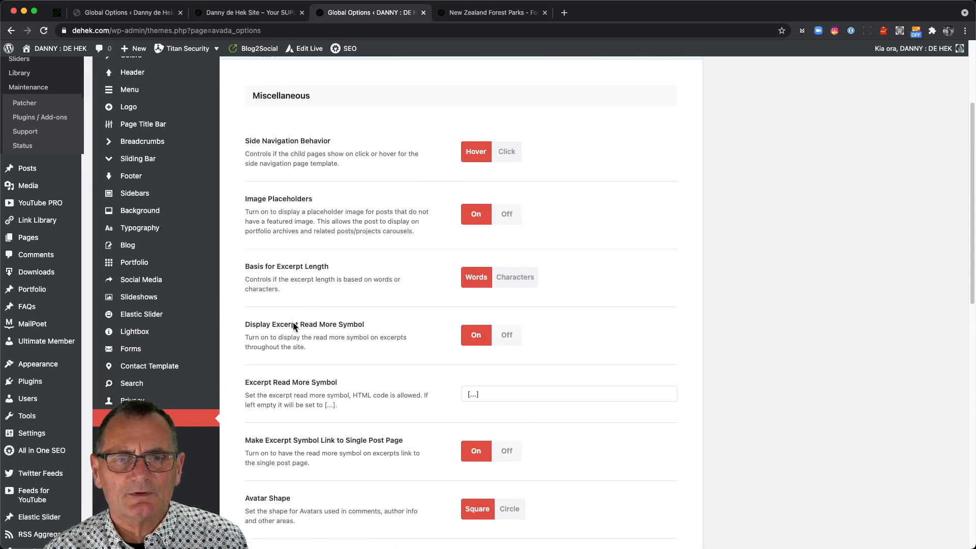
scroll(293, 322, up, 1)
scroll(293, 321, down, 1)
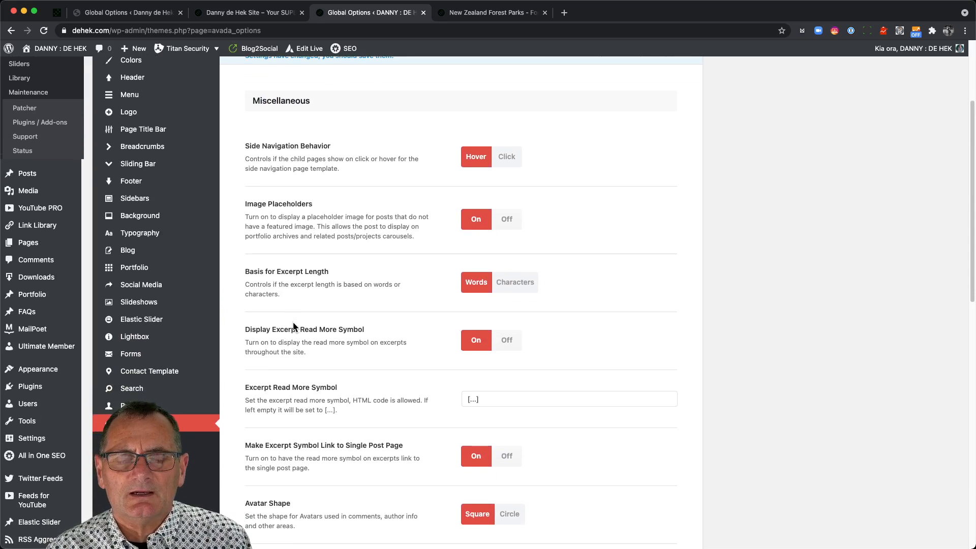
scroll(293, 322, down, 10)
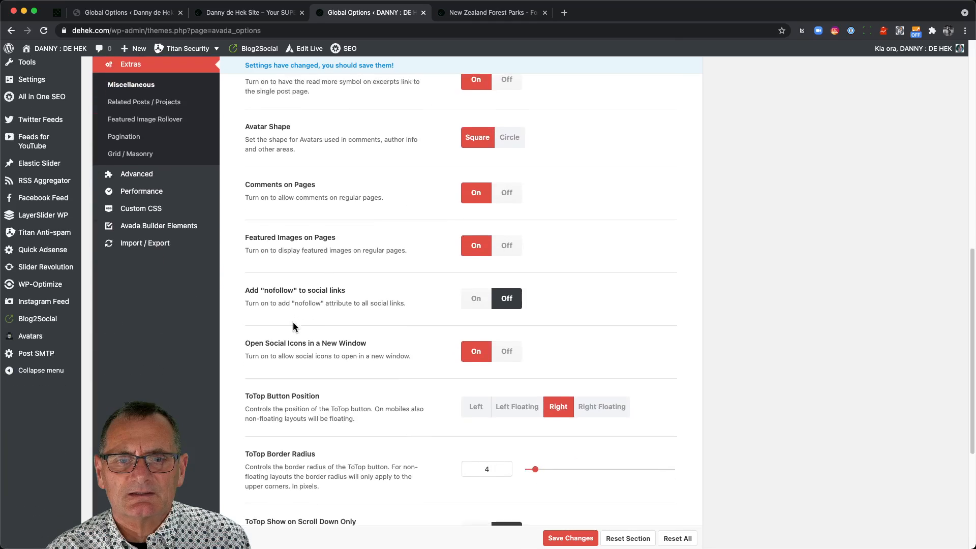
scroll(293, 323, down, 4)
scroll(293, 323, up, 7)
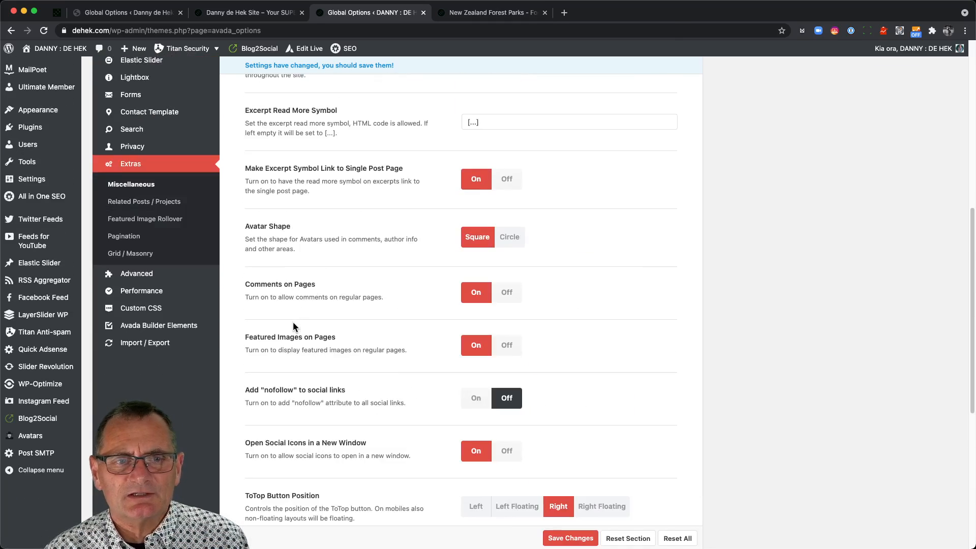
Open the Extras Related Posts / Projects options and review the layout, column, image size, autoplay, speed, navigation and scroll settings.
click(121, 206)
scroll(349, 326, up, 5)
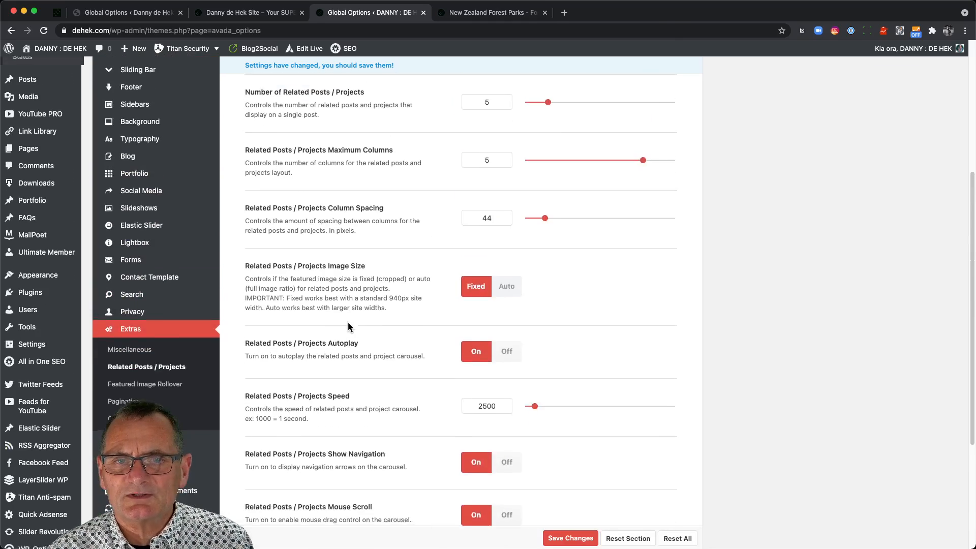
scroll(349, 326, up, 1)
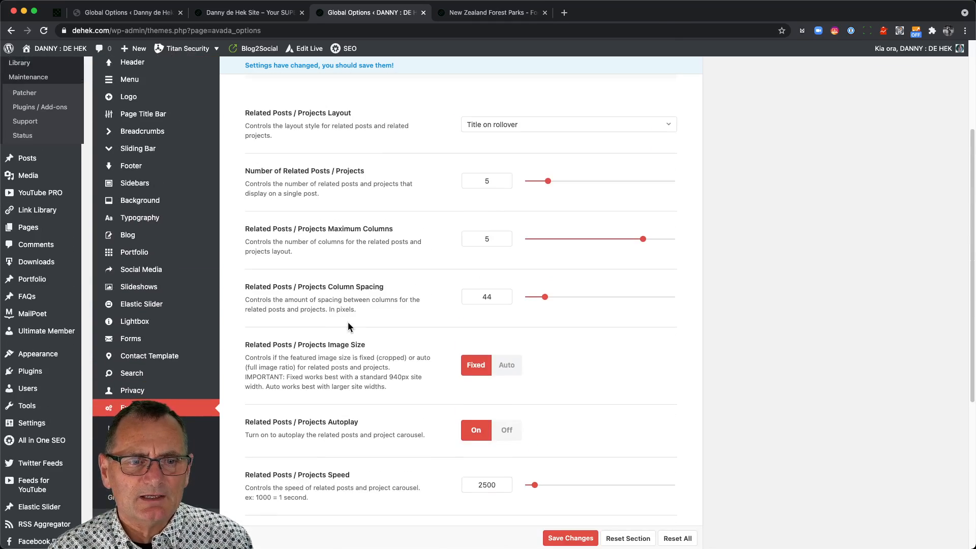
scroll(348, 322, up, 4)
scroll(347, 322, down, 5)
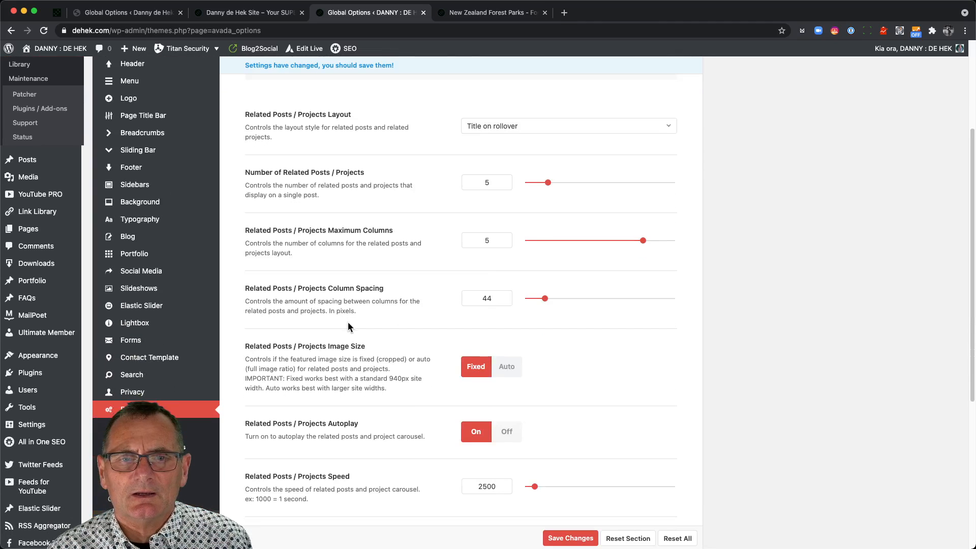
scroll(348, 323, down, 1)
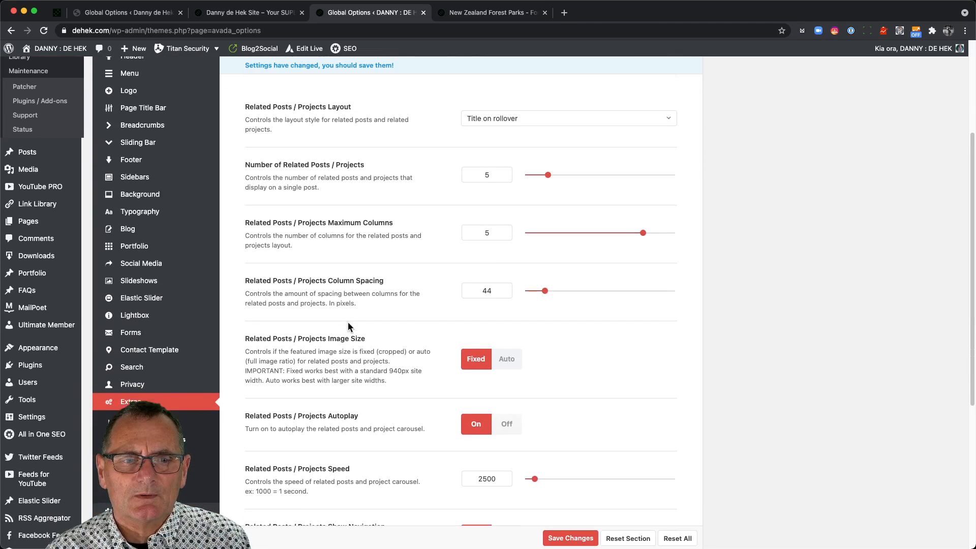
scroll(348, 322, down, 10)
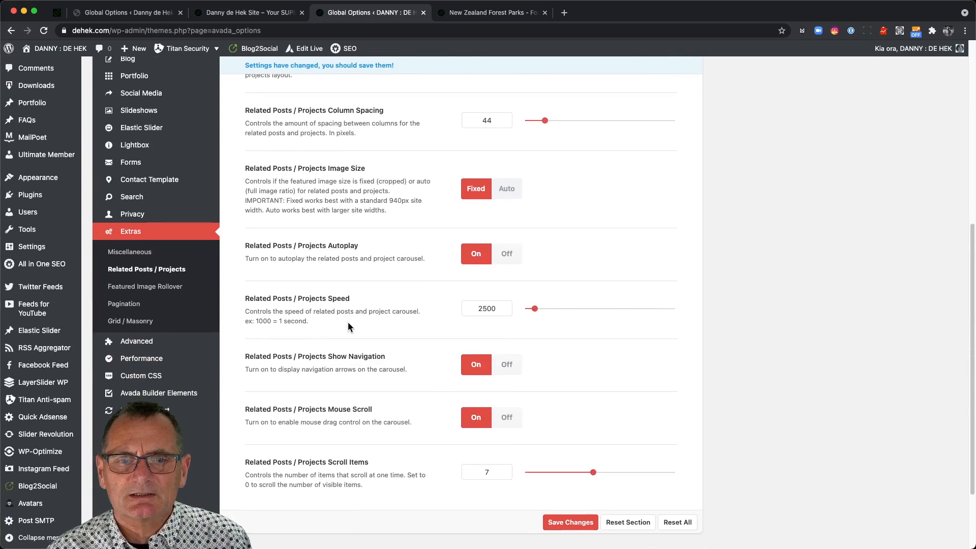
Open the Featured Image Rollover options and review the direction, icon font size, icons, title and categories settings.
click(155, 226)
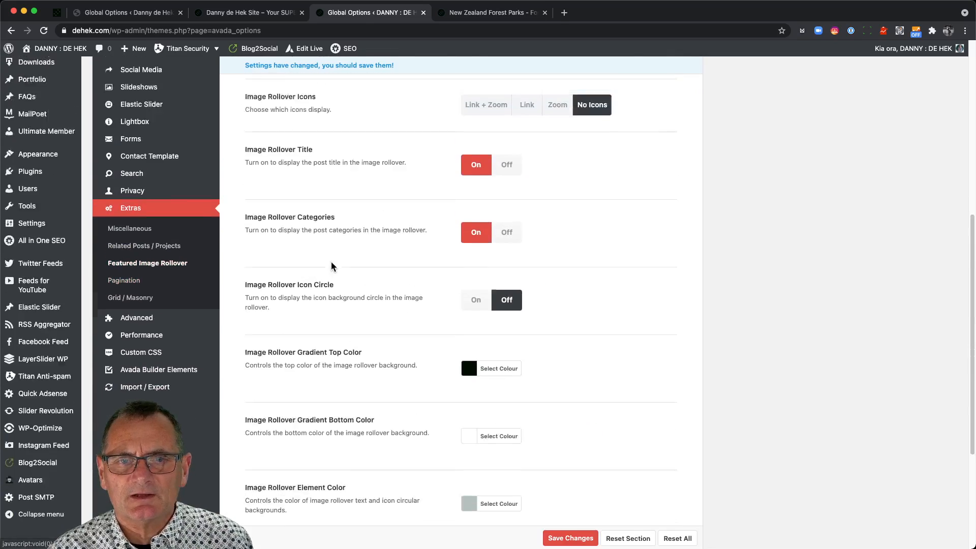
scroll(331, 263, down, 8)
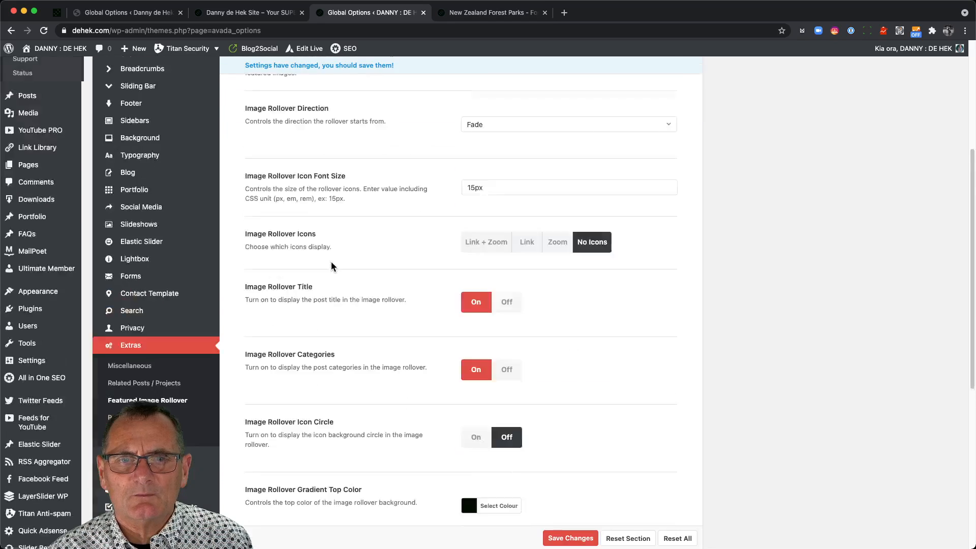
scroll(331, 266, up, 5)
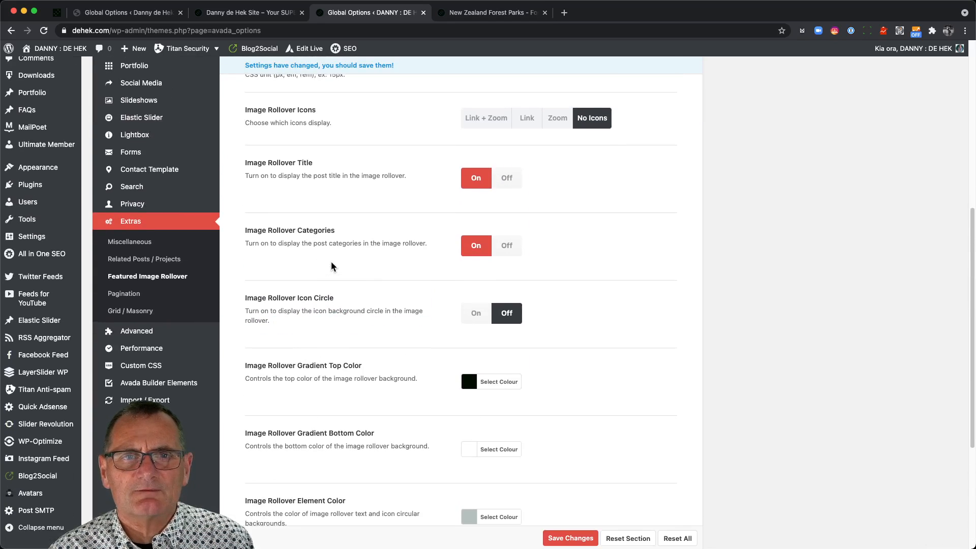
Switch to the live site, open its home page and examine the rollover effect on the blog post featured images.
click(506, 12)
mouse_move(302, 171)
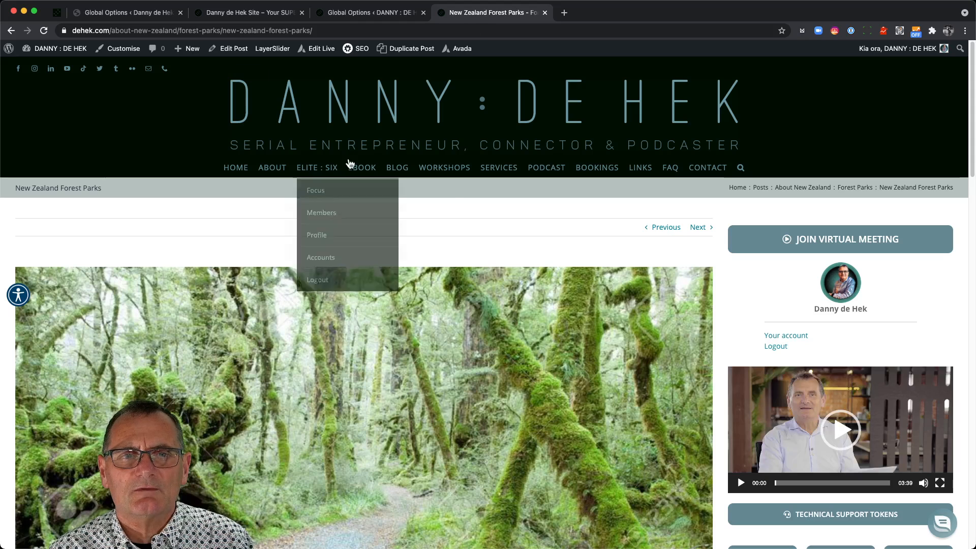
click(240, 172)
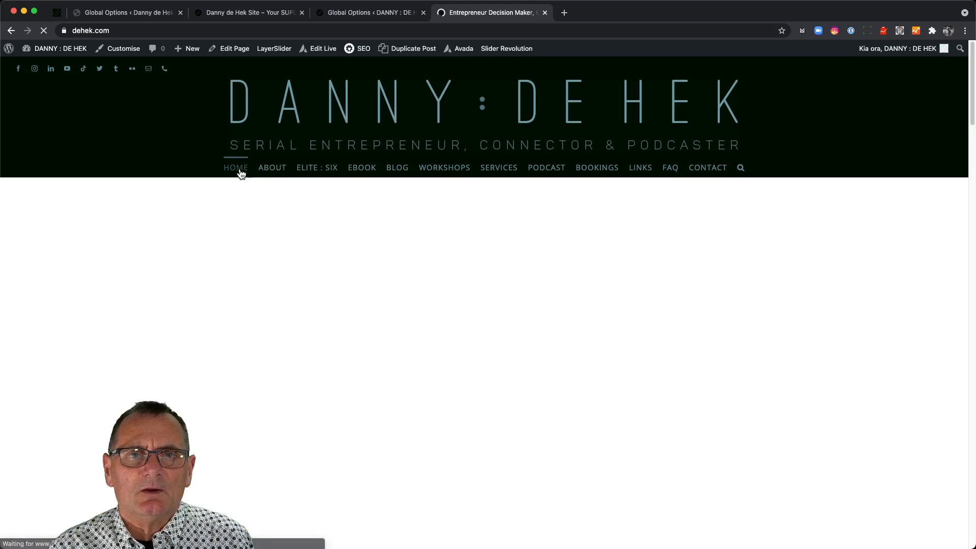
scroll(226, 320, down, 10)
scroll(226, 320, down, 8)
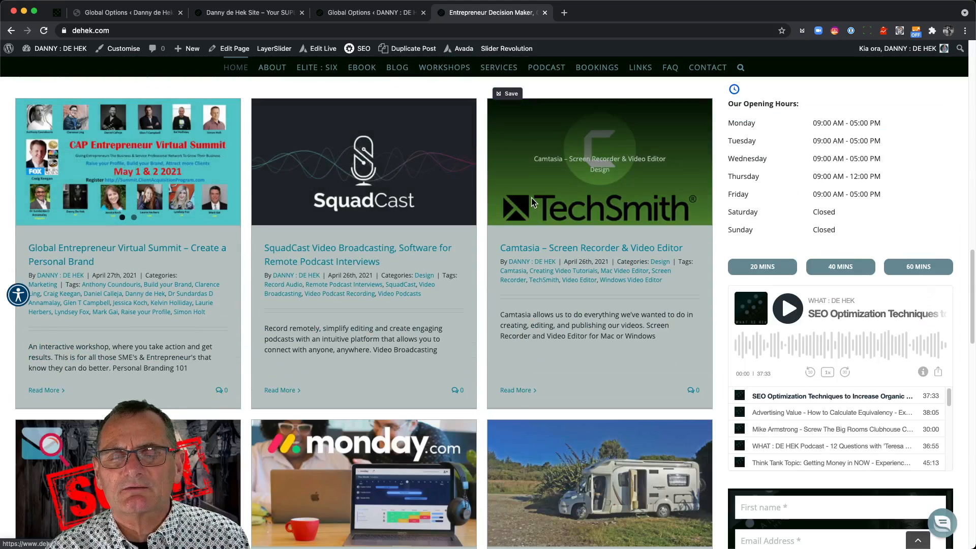
Return to the global options and review the image rollover icon circle, gradient, element and icon colour settings.
click(377, 15)
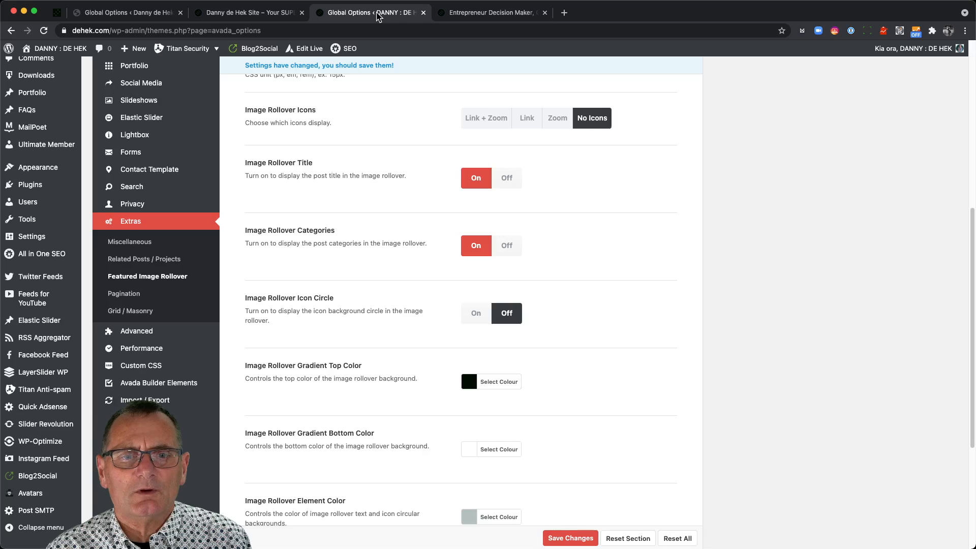
scroll(280, 470, down, 5)
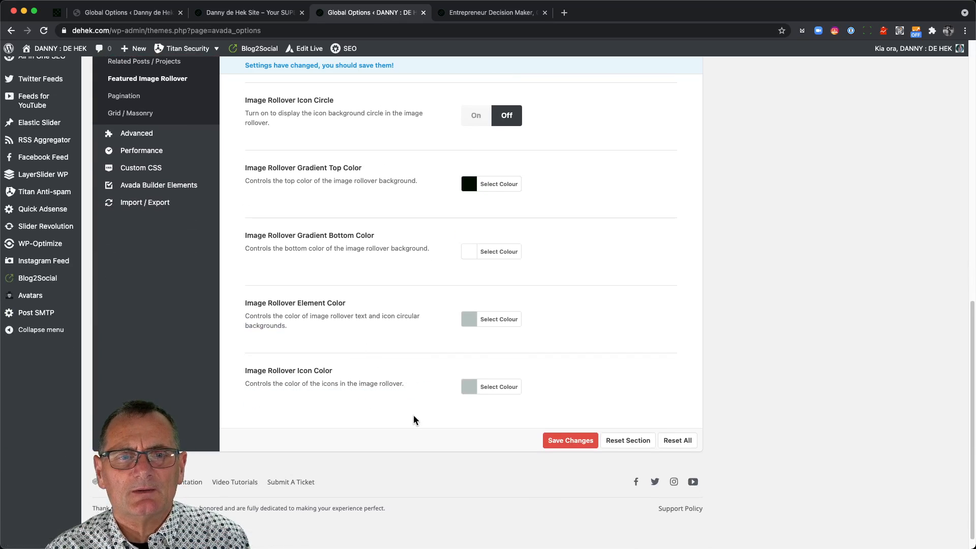
scroll(328, 364, up, 3)
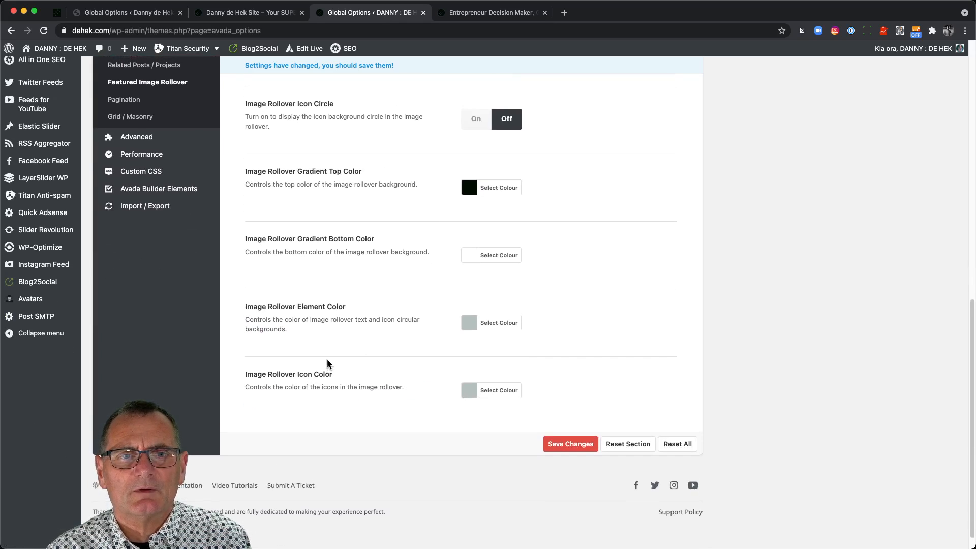
scroll(328, 364, up, 3)
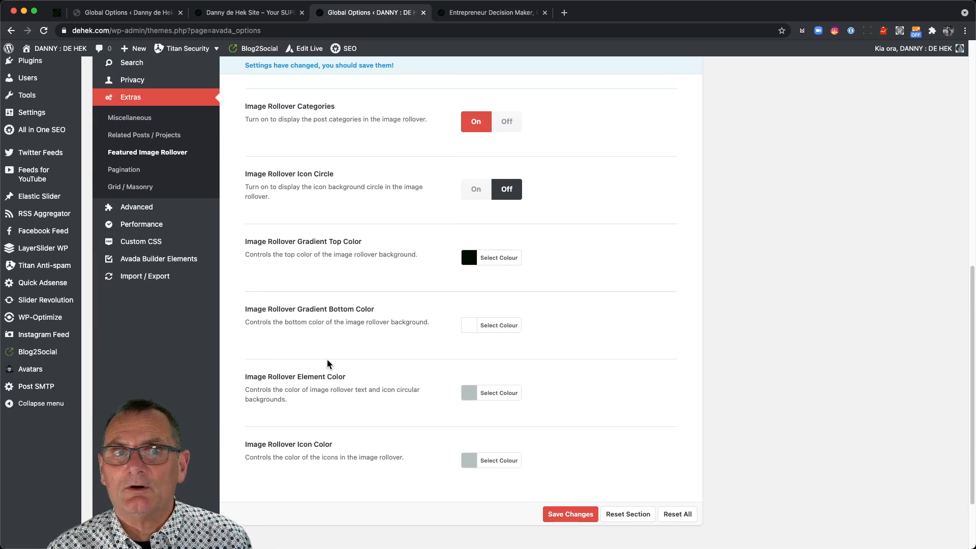
Open the Pagination options, then the Grid / Masonry options, and review the grid colours, separator style and masonry settings.
click(127, 193)
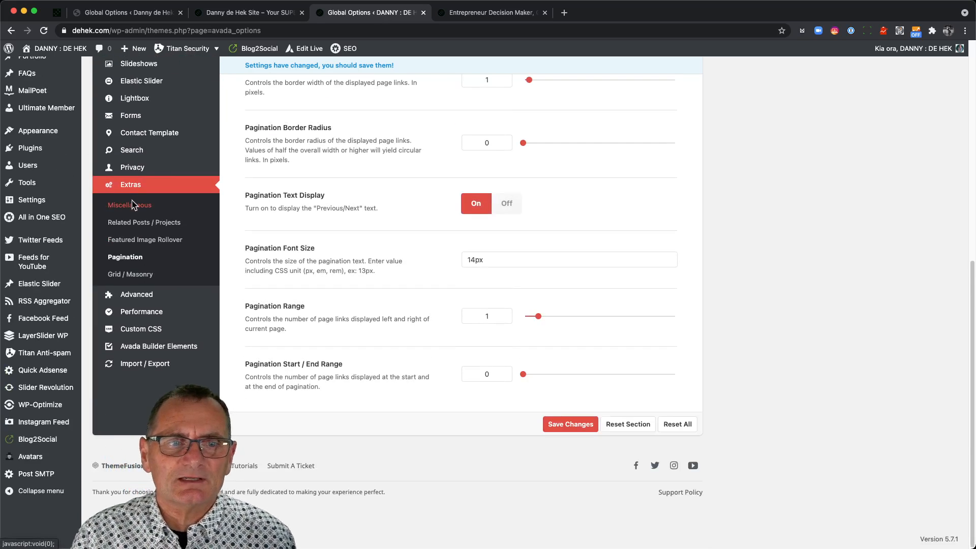
click(141, 276)
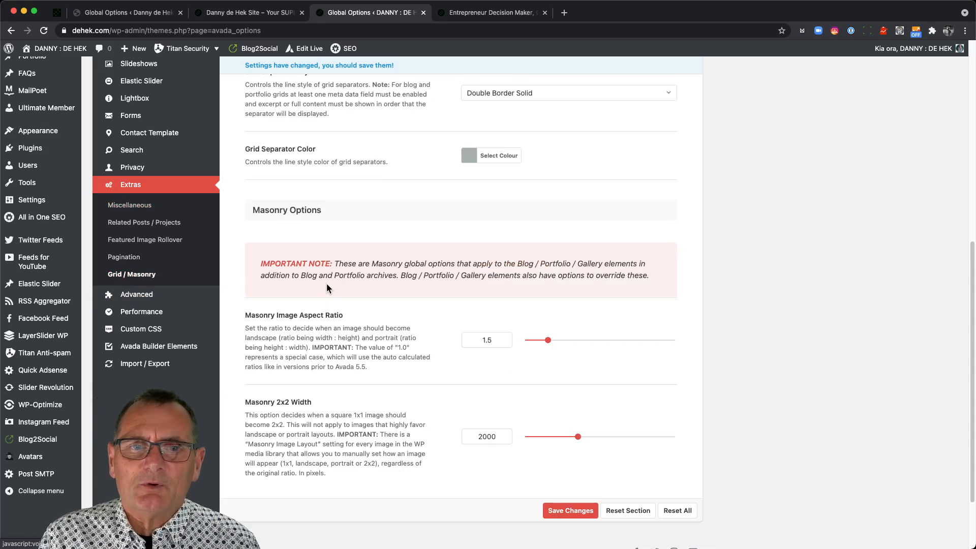
scroll(307, 359, up, 10)
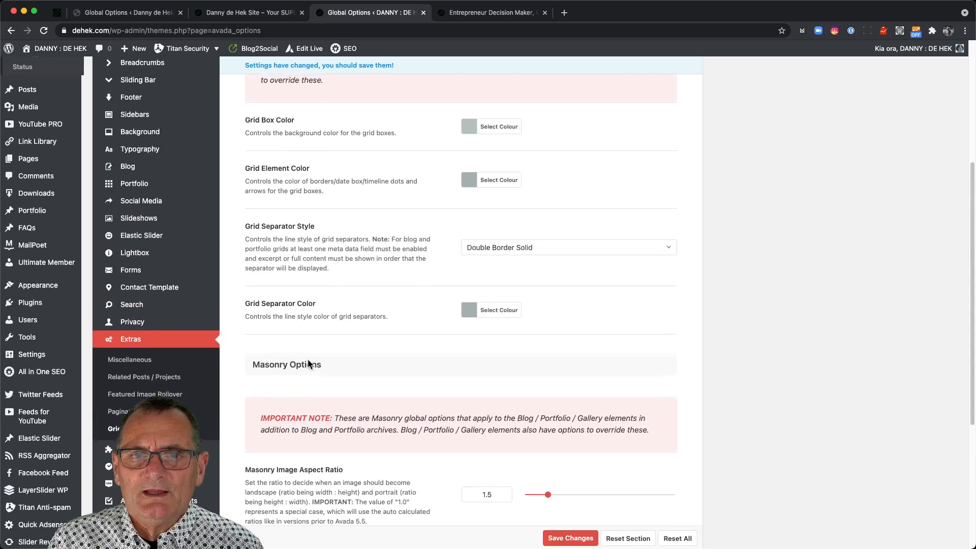
scroll(307, 359, down, 7)
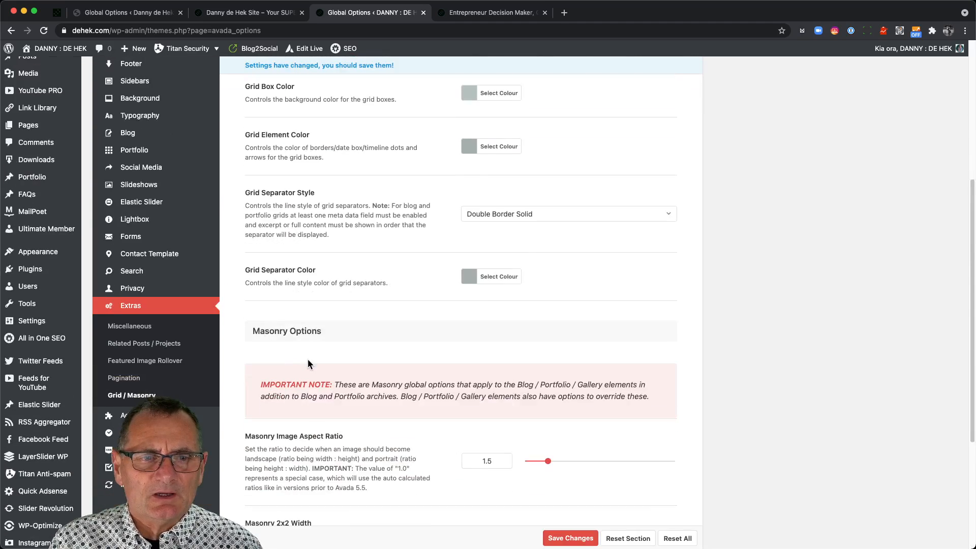
Open the Advanced Theme Features options and review the language updates, option dependencies, smooth scrolling, code block encoding, mega menu and dropdown style settings.
mouse_move(127, 275)
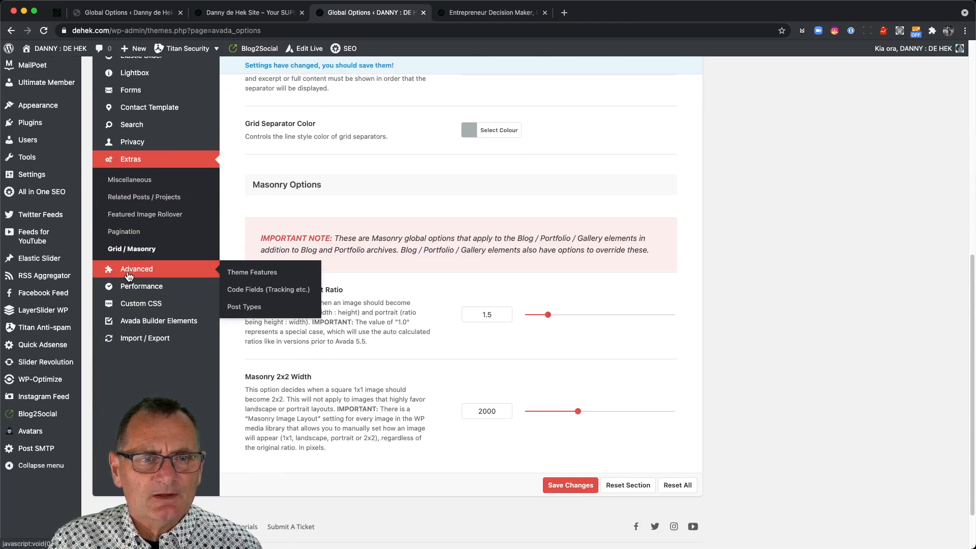
click(247, 273)
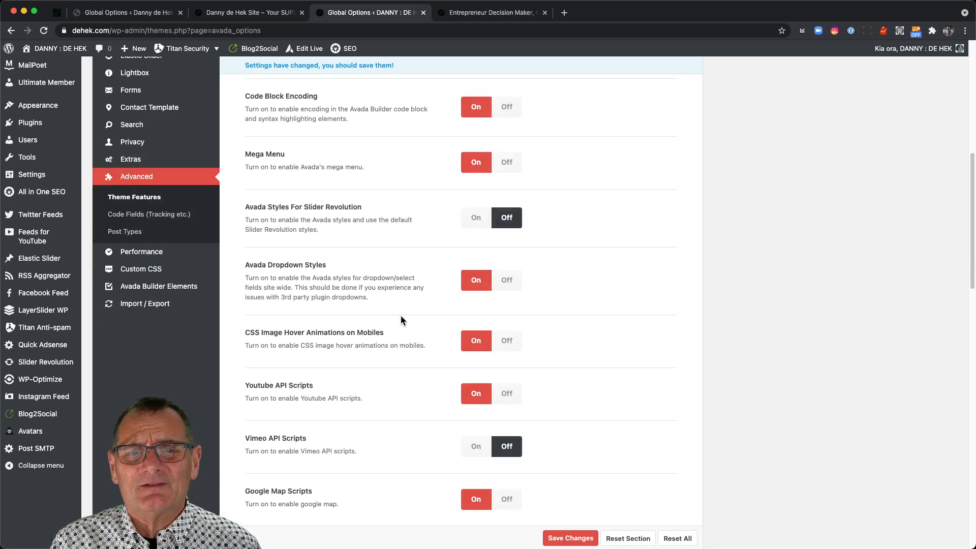
scroll(402, 317, up, 5)
scroll(402, 318, up, 2)
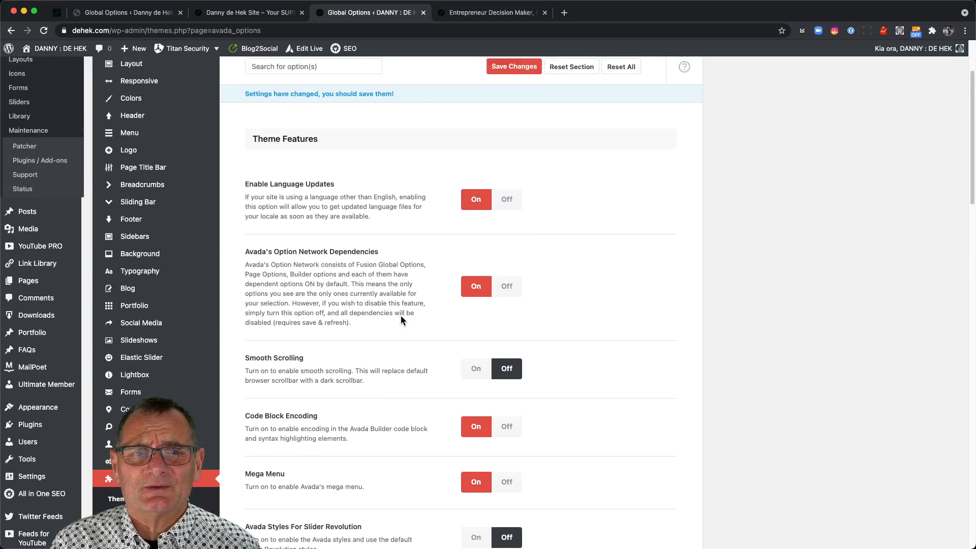
scroll(401, 318, down, 2)
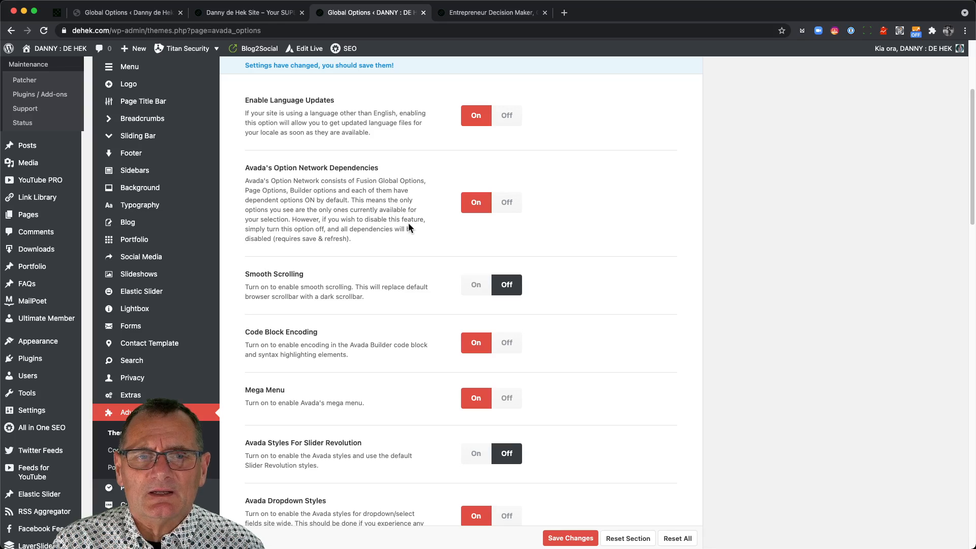
scroll(422, 220, down, 4)
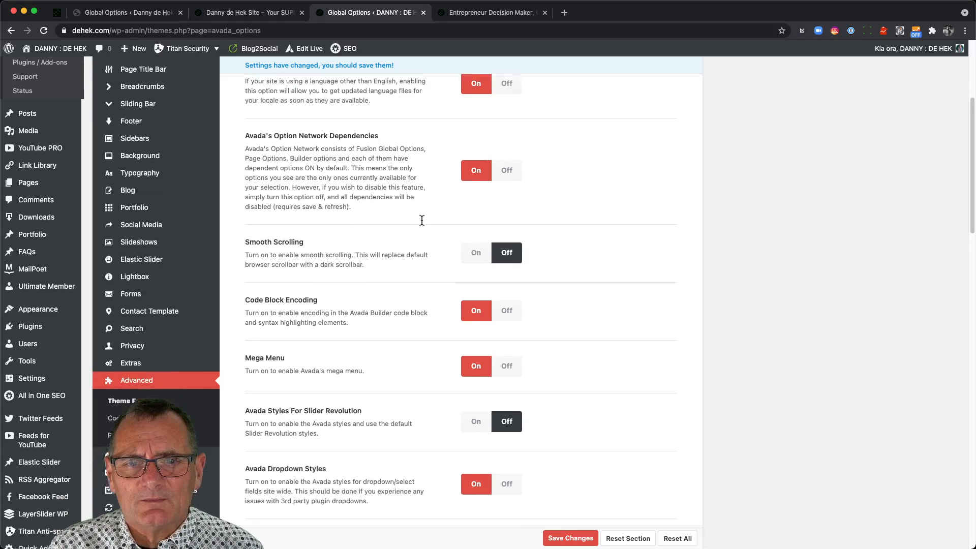
scroll(422, 225, down, 3)
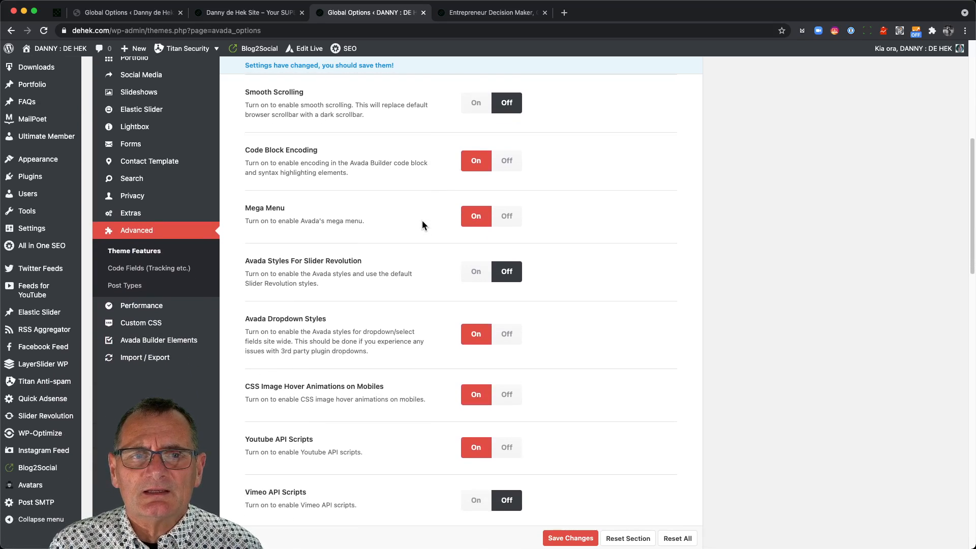
scroll(422, 225, down, 3)
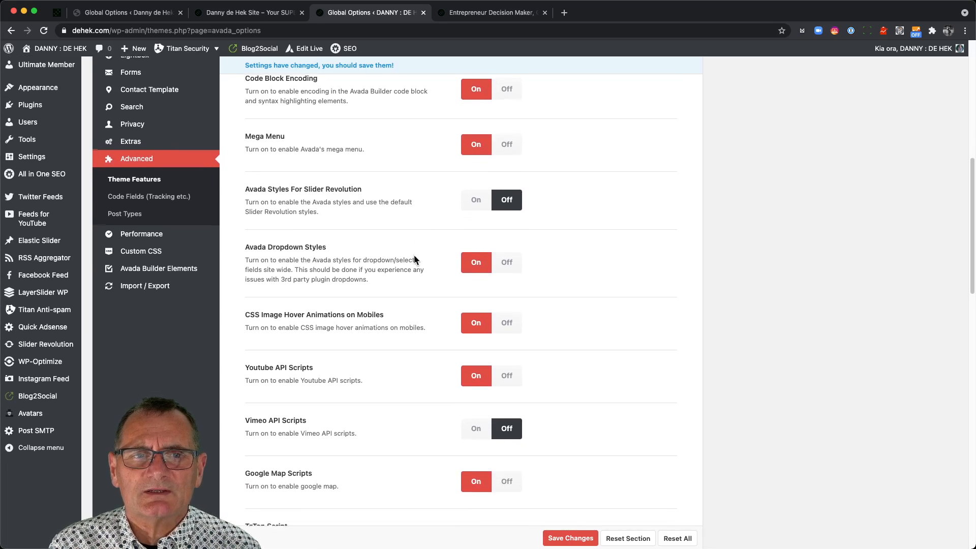
scroll(414, 258, down, 1)
scroll(414, 257, down, 1)
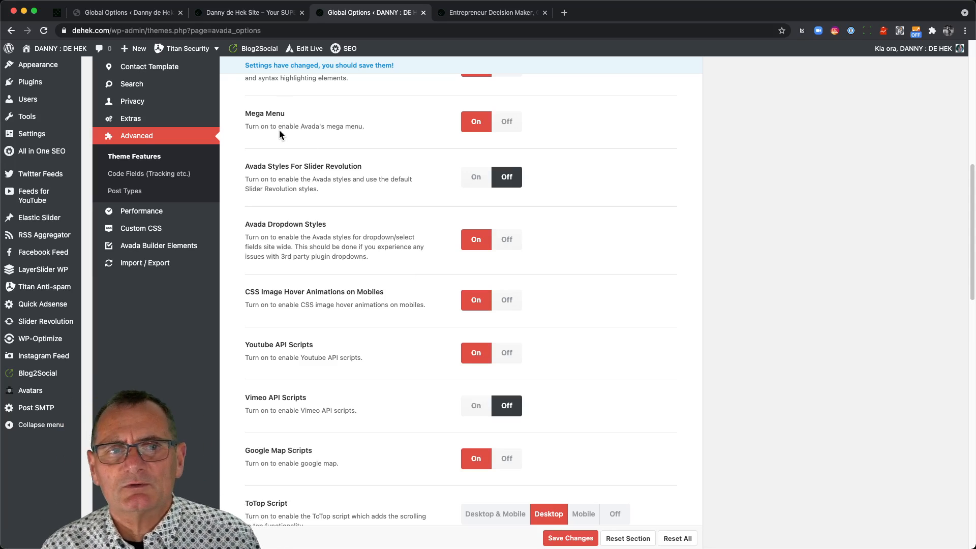
Switch to the live site and examine the Blog menu's nested submenus, including About New Zealand and Destinations down to South Island.
click(492, 19)
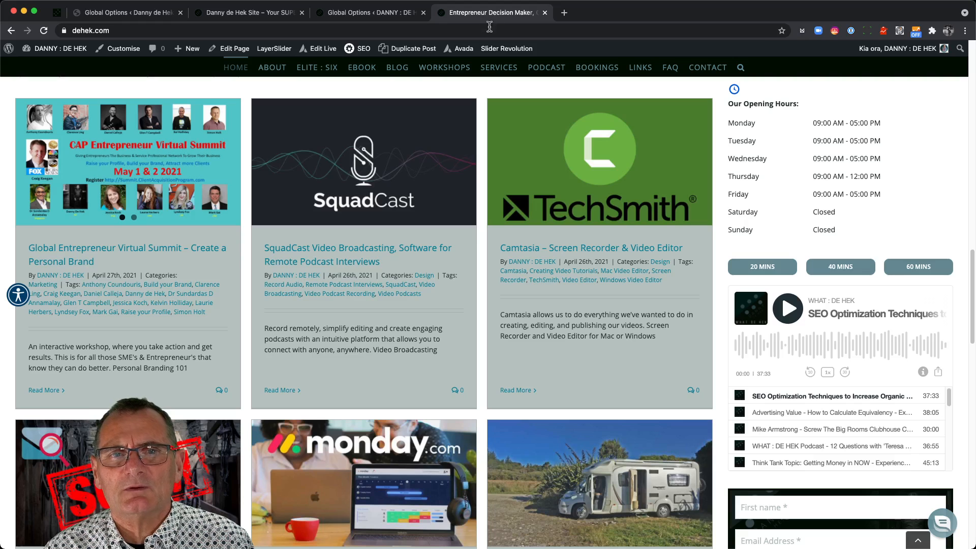
mouse_move(393, 71)
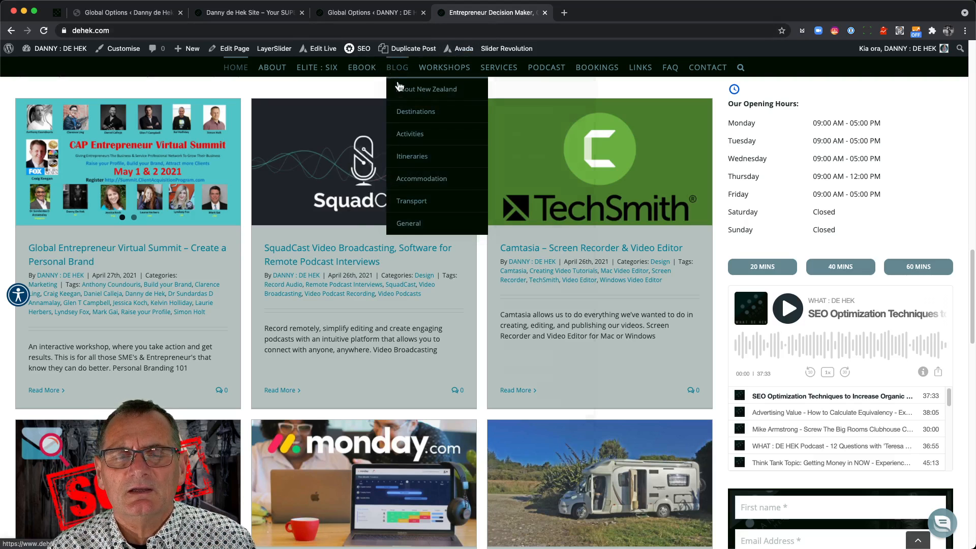
mouse_move(403, 90)
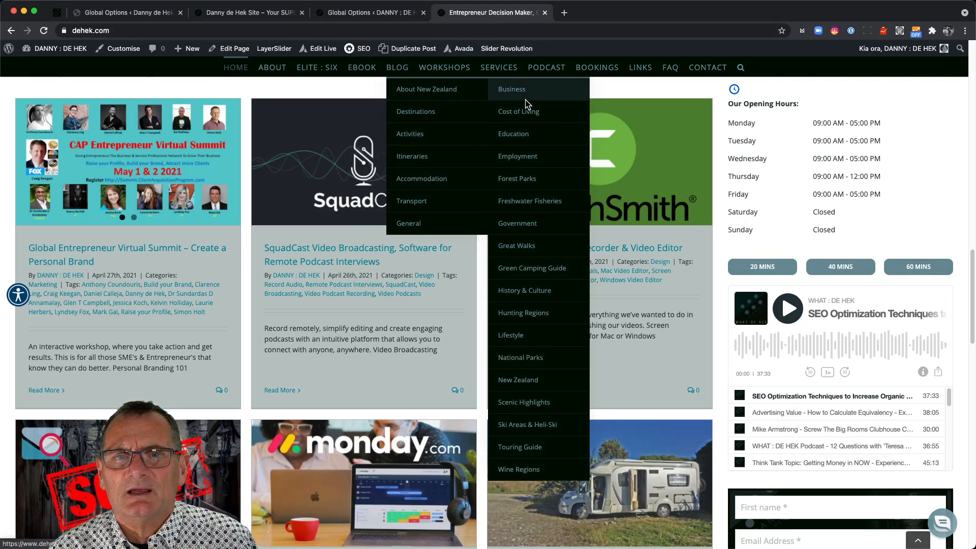
mouse_move(426, 112)
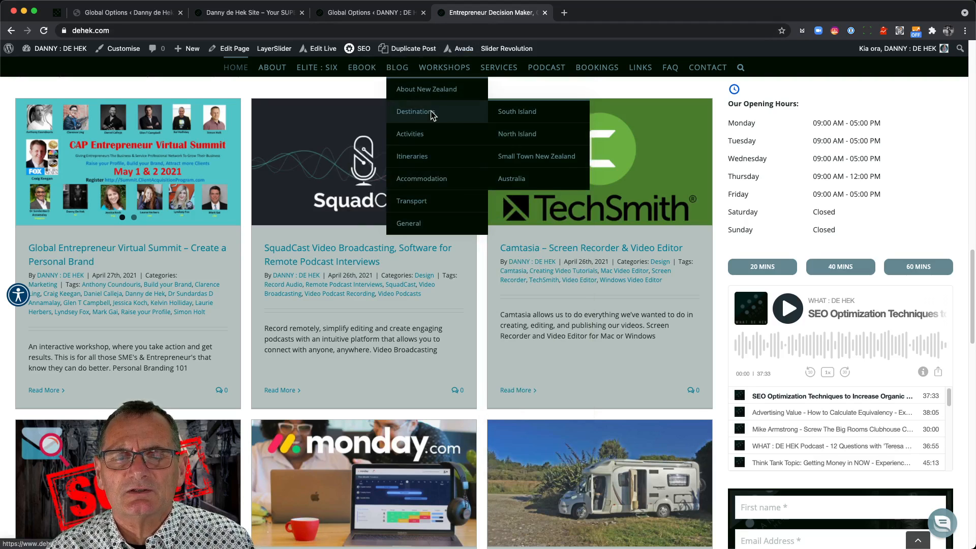
mouse_move(516, 116)
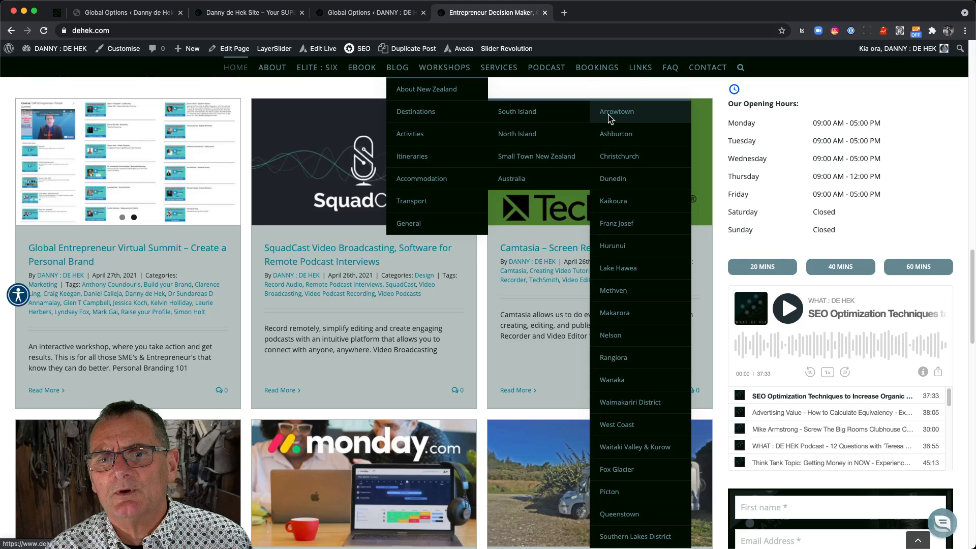
Return to the global options and review the advanced theme features from CSS image hover animations down to the Font Awesome settings.
click(345, 14)
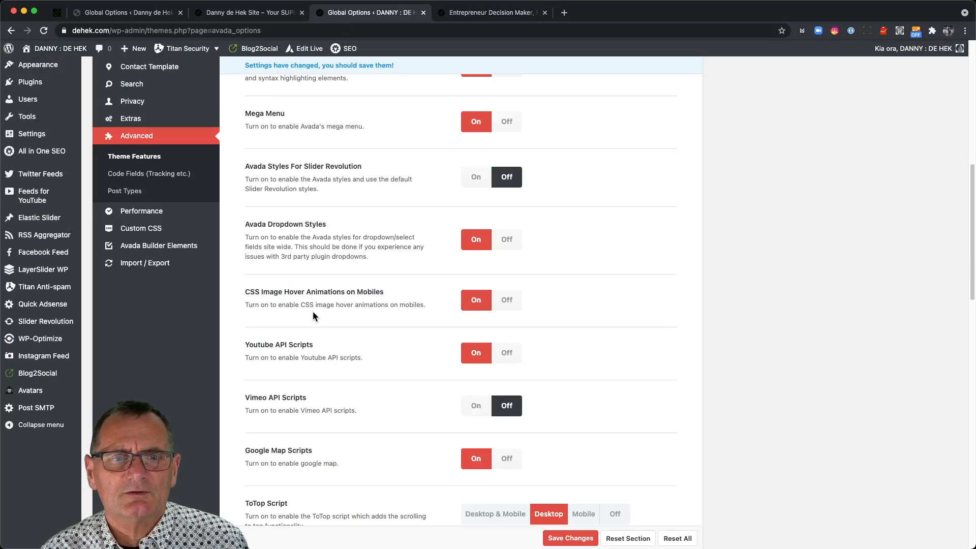
scroll(313, 316, down, 1)
scroll(312, 316, down, 10)
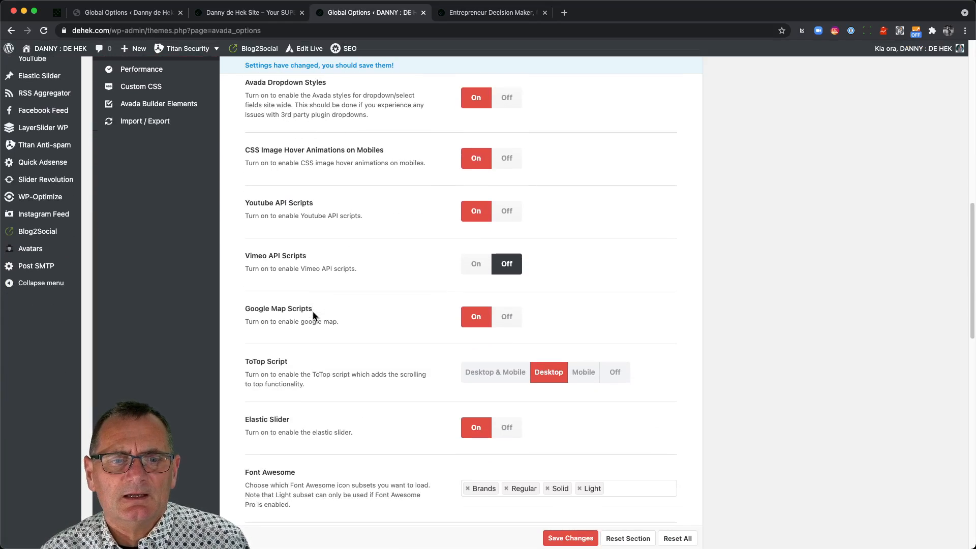
scroll(312, 316, up, 1)
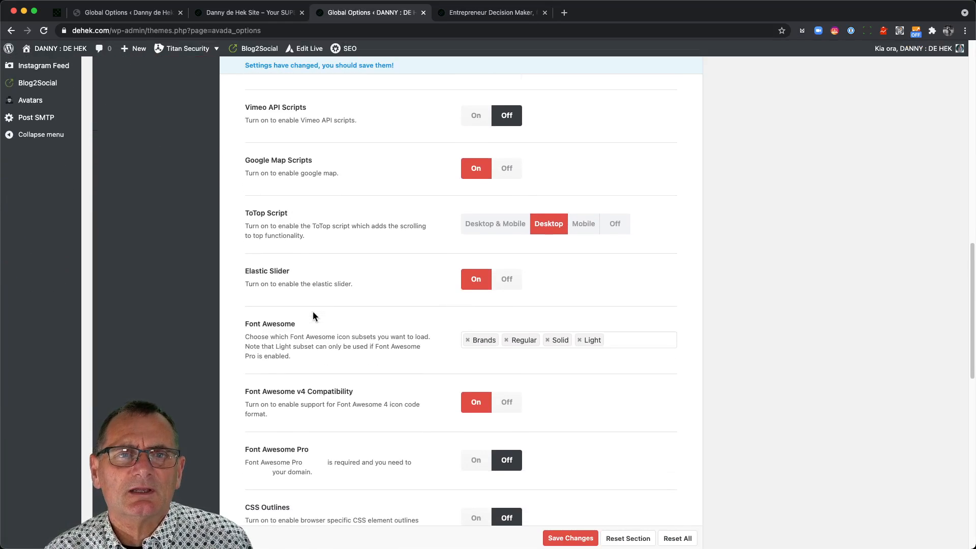
scroll(312, 316, up, 3)
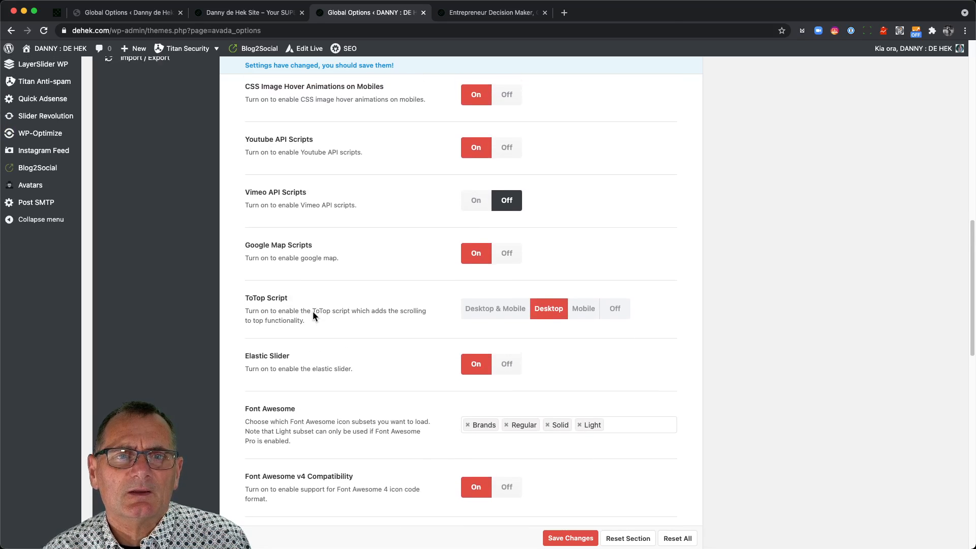
scroll(313, 316, up, 2)
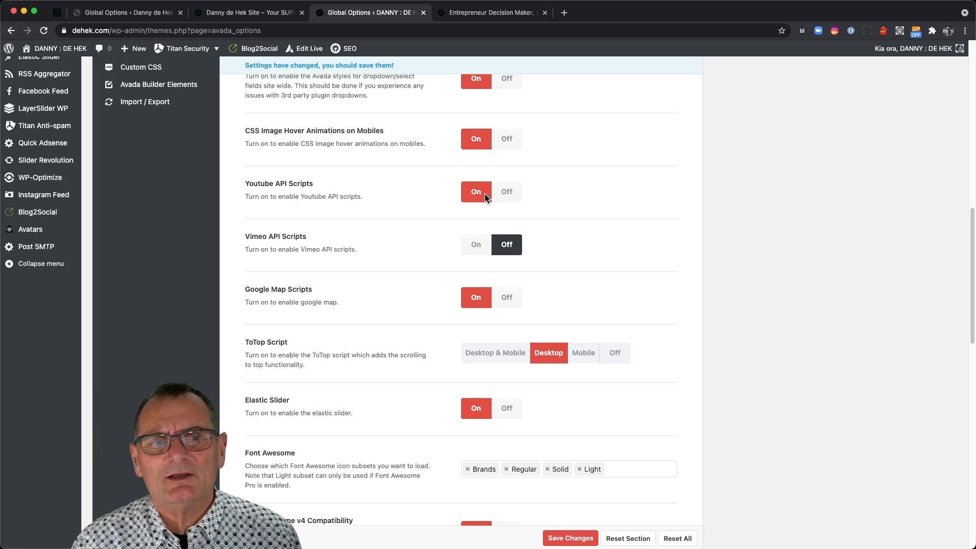
Examine the Youtube API Scripts, Vimeo API Scripts and Google Map Scripts settings, highlighting their names.
double_click(248, 183)
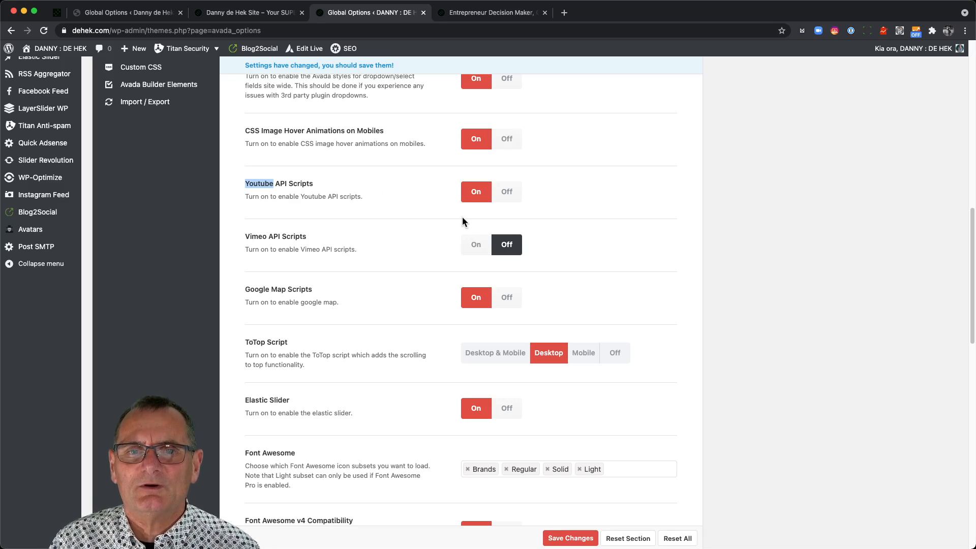
triple_click(255, 239)
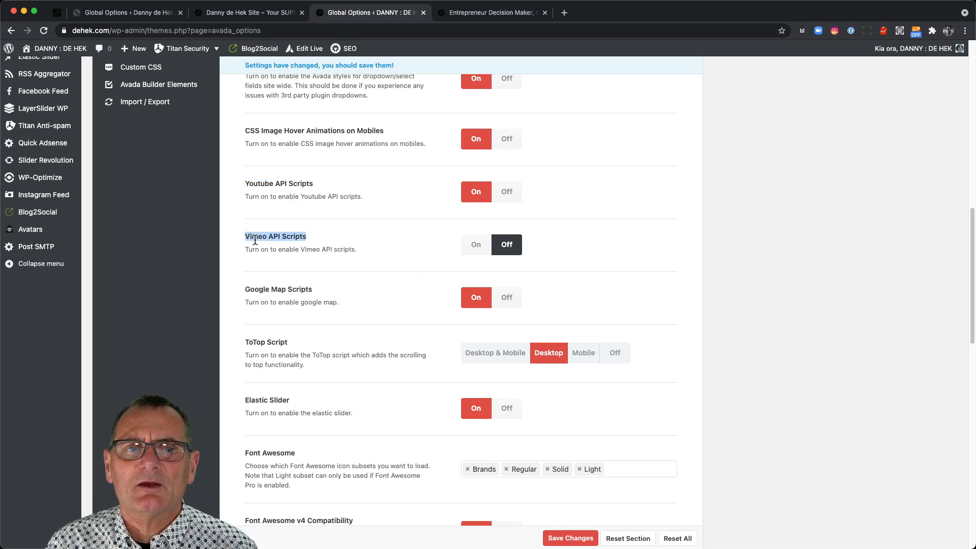
click(457, 236)
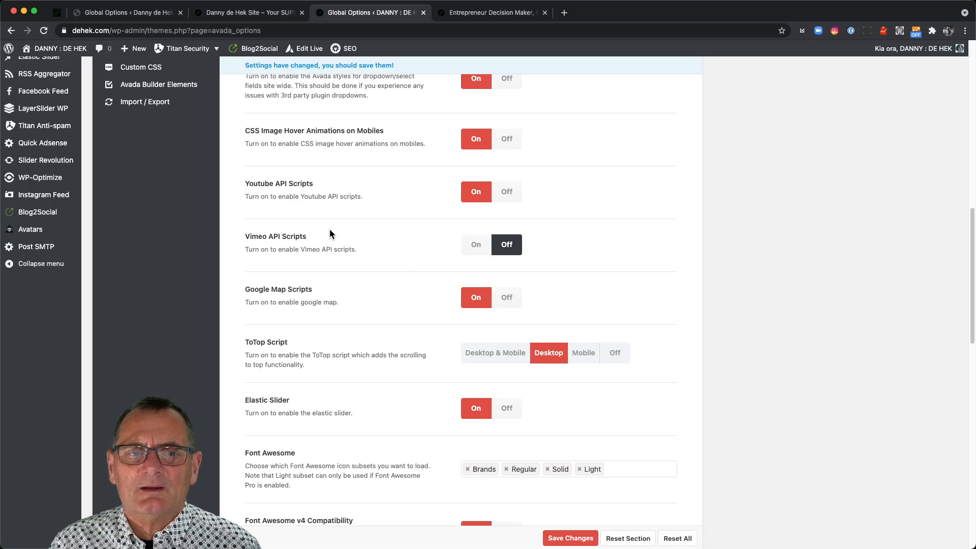
triple_click(293, 236)
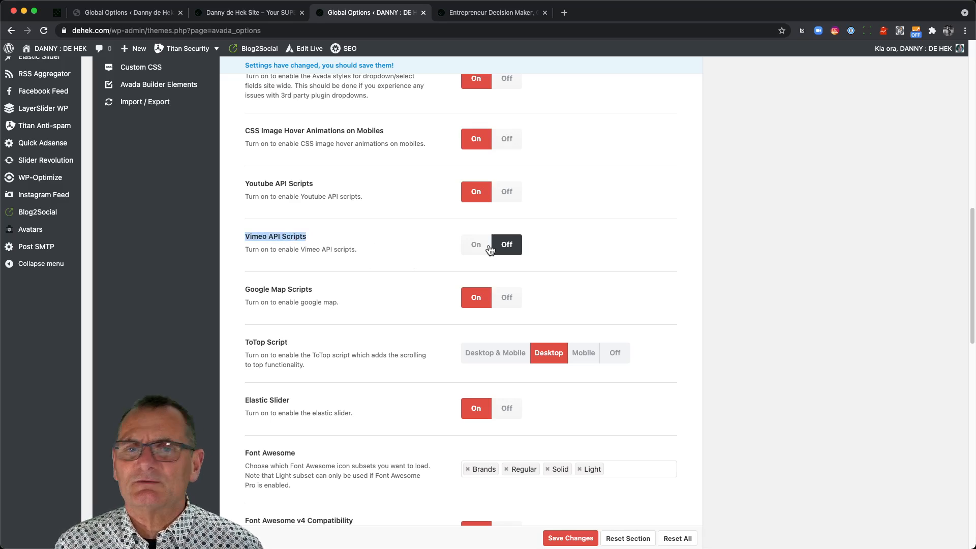
triple_click(256, 288)
click(393, 294)
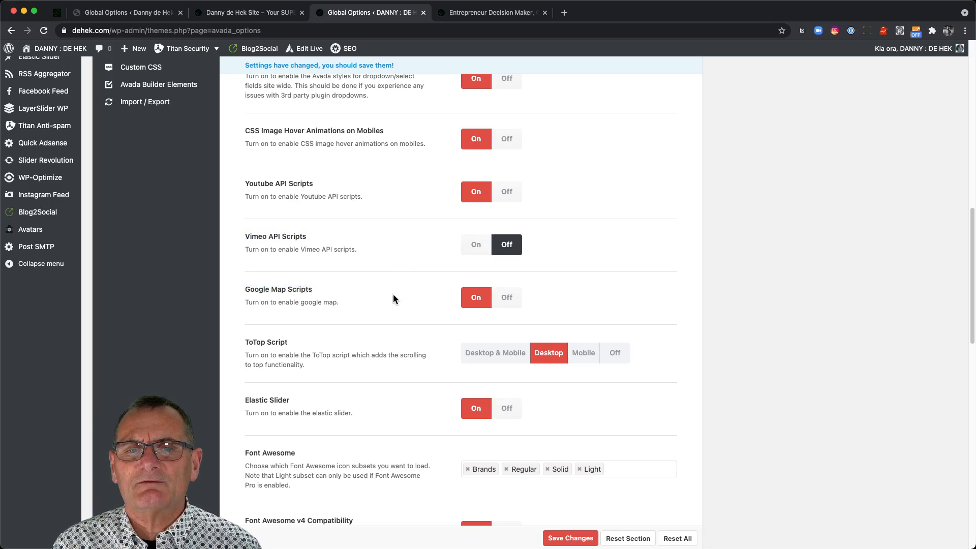
Review the remaining theme features, including Font Awesome Pro, CSS outlines, Open Graph meta tags, rich snippets and block editor styles.
scroll(393, 294, down, 4)
scroll(393, 294, down, 6)
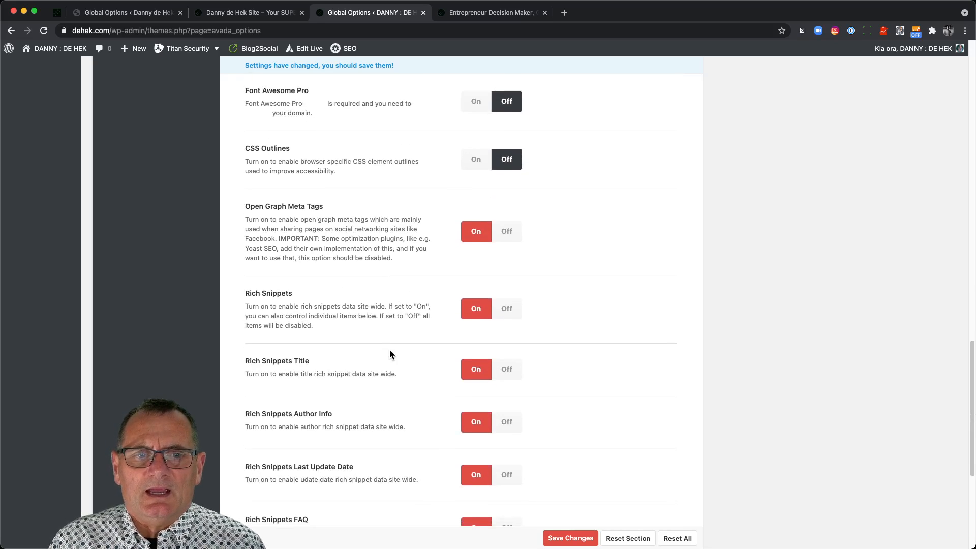
scroll(390, 351, down, 3)
scroll(390, 351, down, 2)
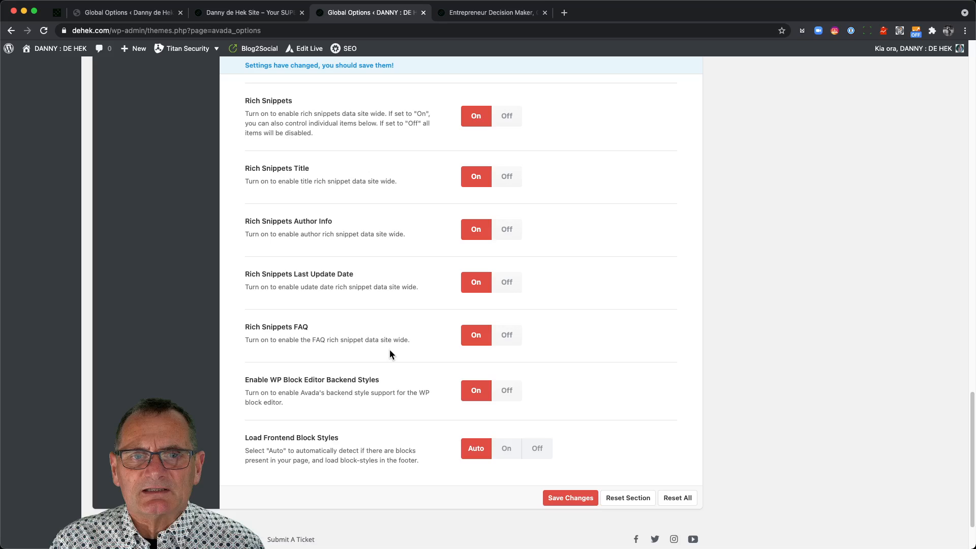
Open the Code Fields (Tracking etc.) options and examine the Google Analytics, Facebook Pixel and verification tags, plus the script before </body>.
scroll(390, 349, up, 15)
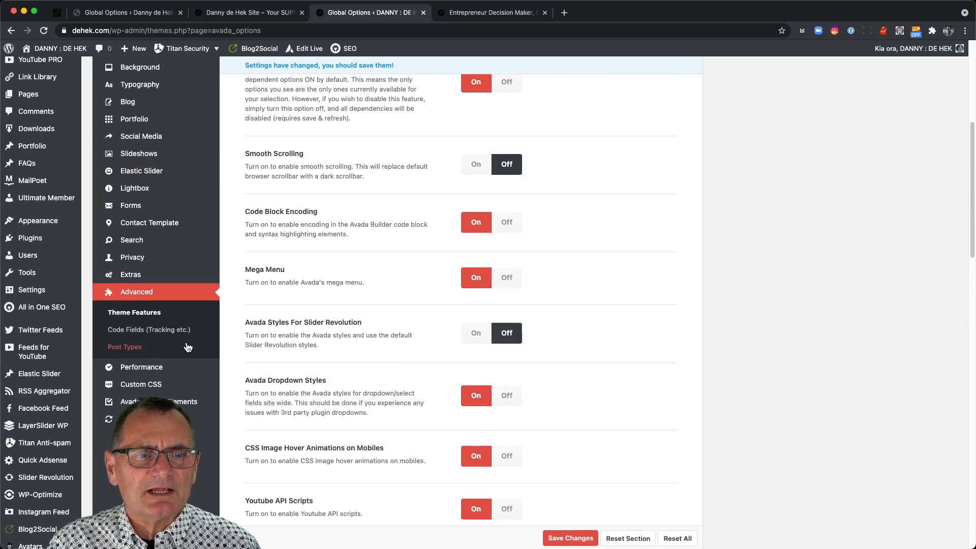
click(133, 332)
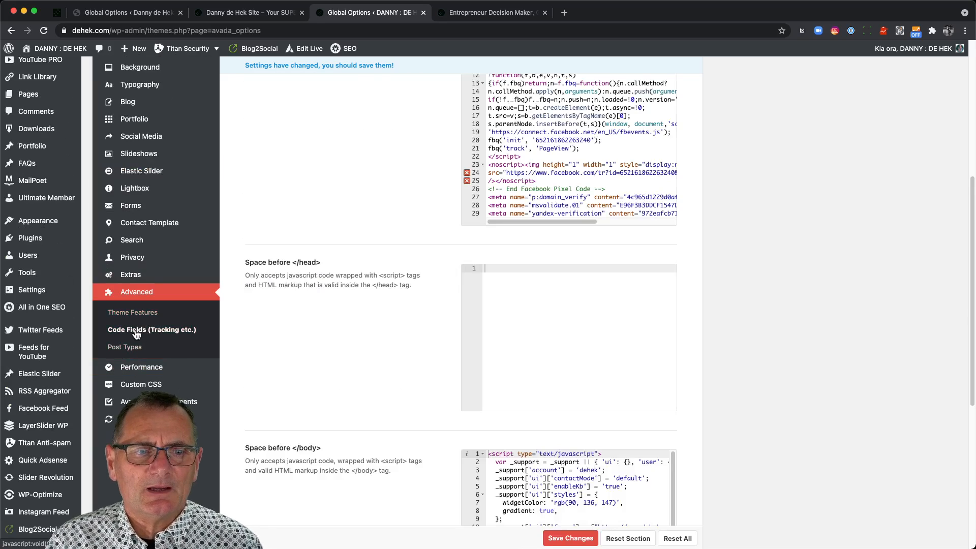
scroll(356, 325, up, 3)
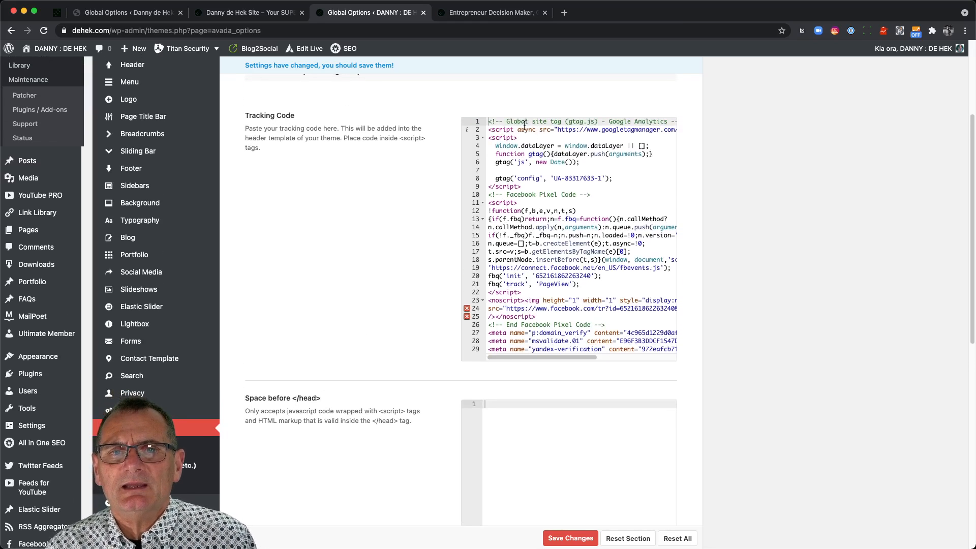
triple_click(530, 148)
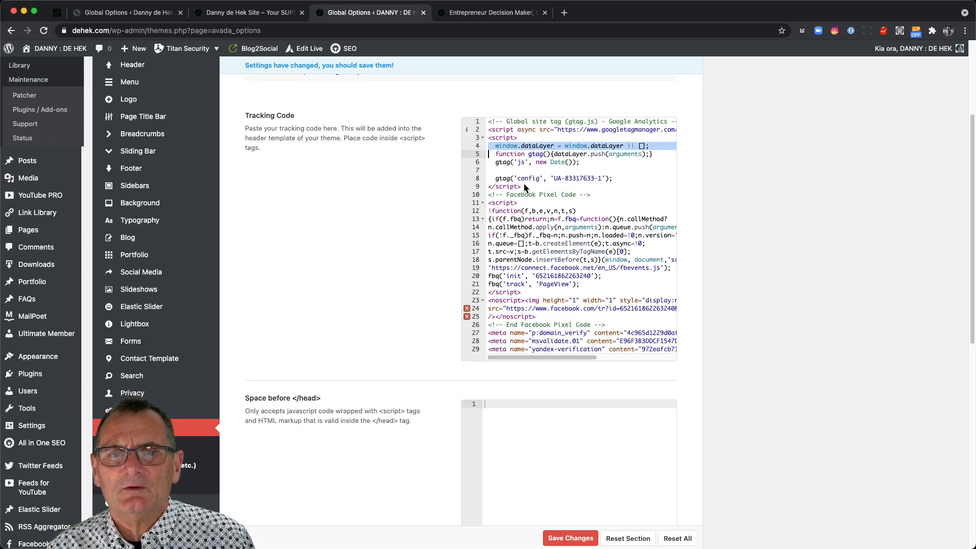
triple_click(516, 198)
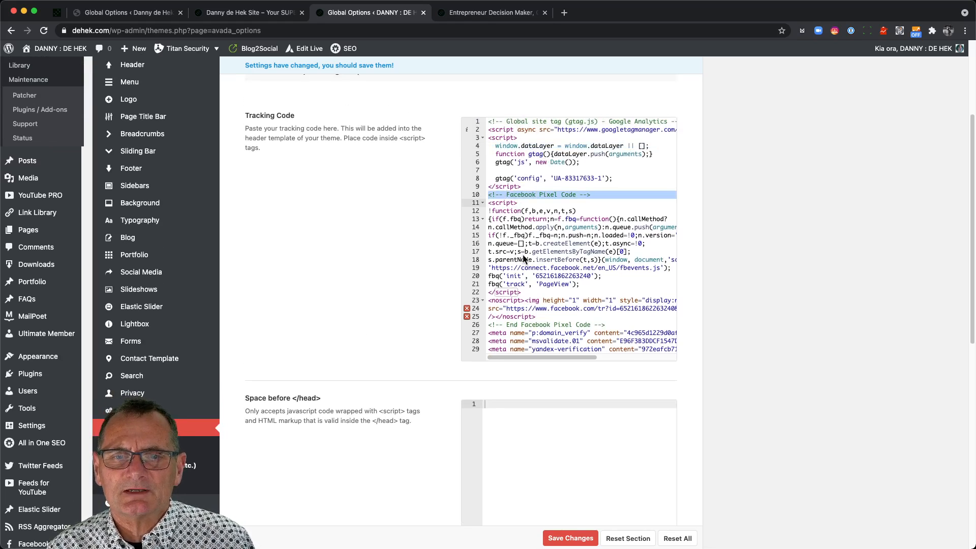
scroll(524, 260, down, 5)
click(524, 219)
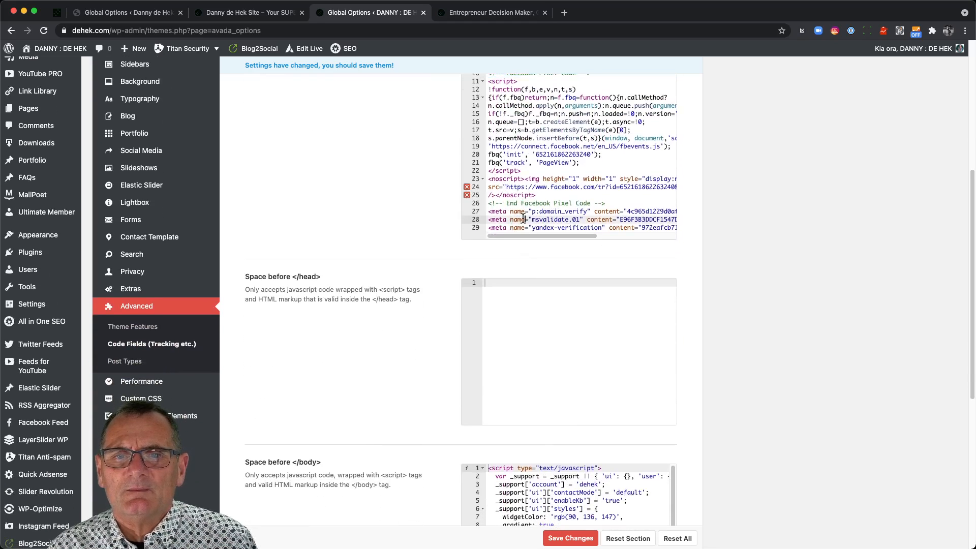
drag(488, 212, 486, 235)
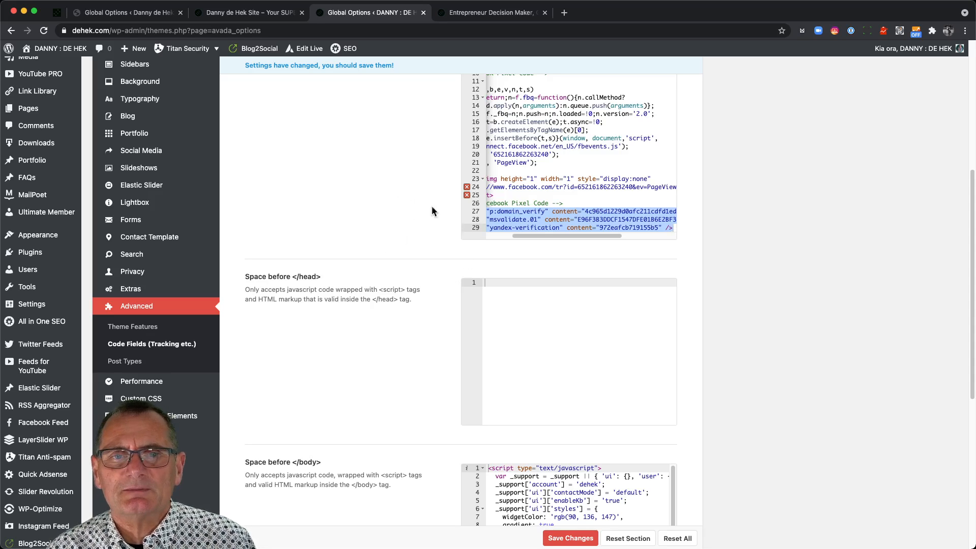
scroll(368, 208, down, 5)
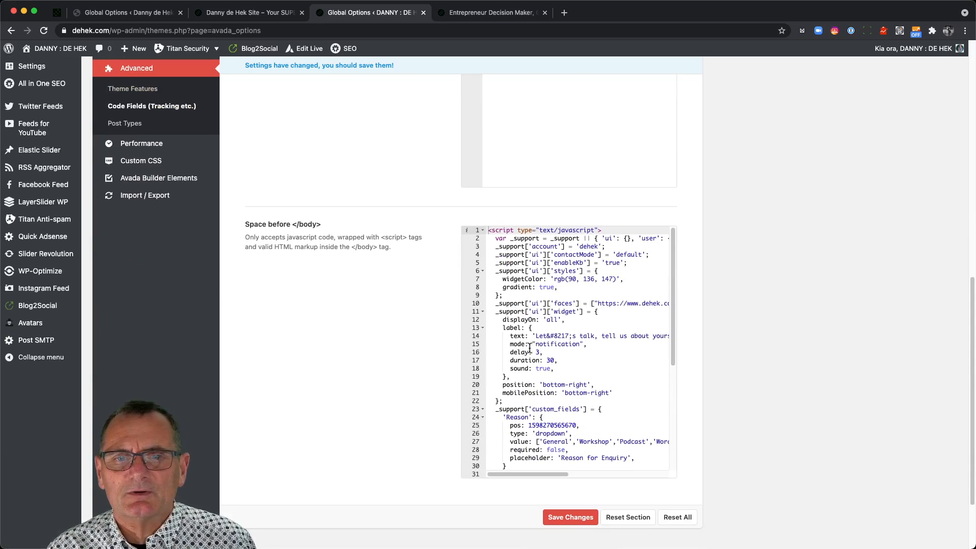
scroll(565, 314, down, 5)
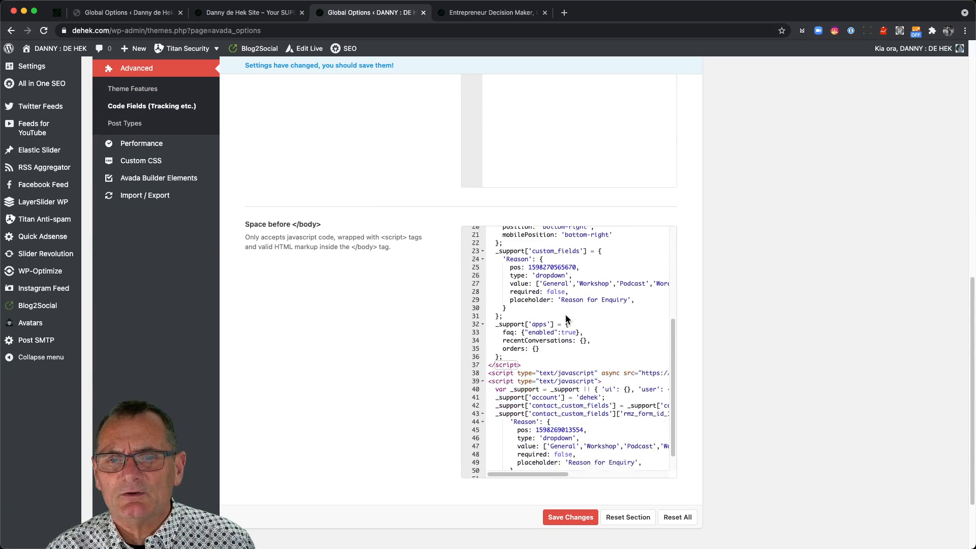
On the live site, open the contact widget, search its FAQ for "pricing" and open the ELITE : SIX question about becoming a facilitator.
click(487, 14)
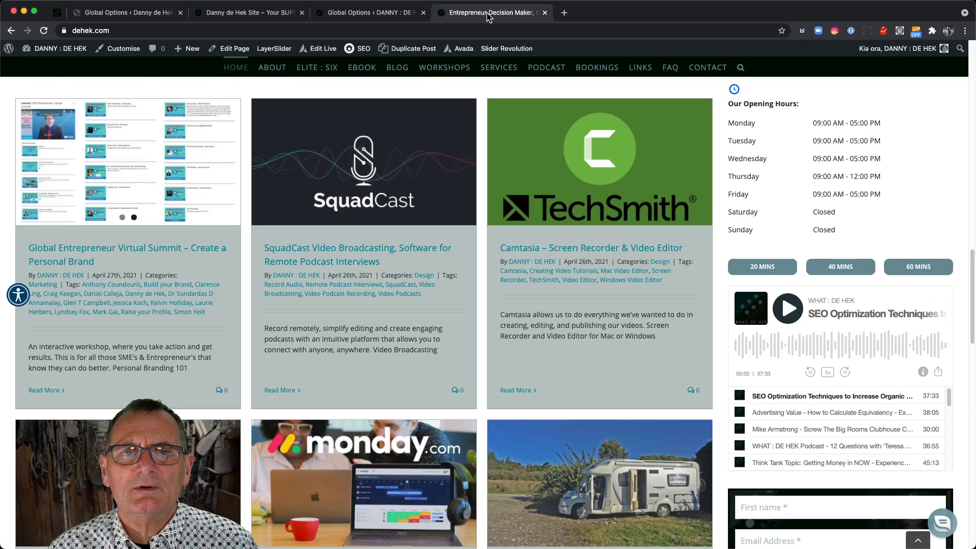
scroll(763, 429, down, 10)
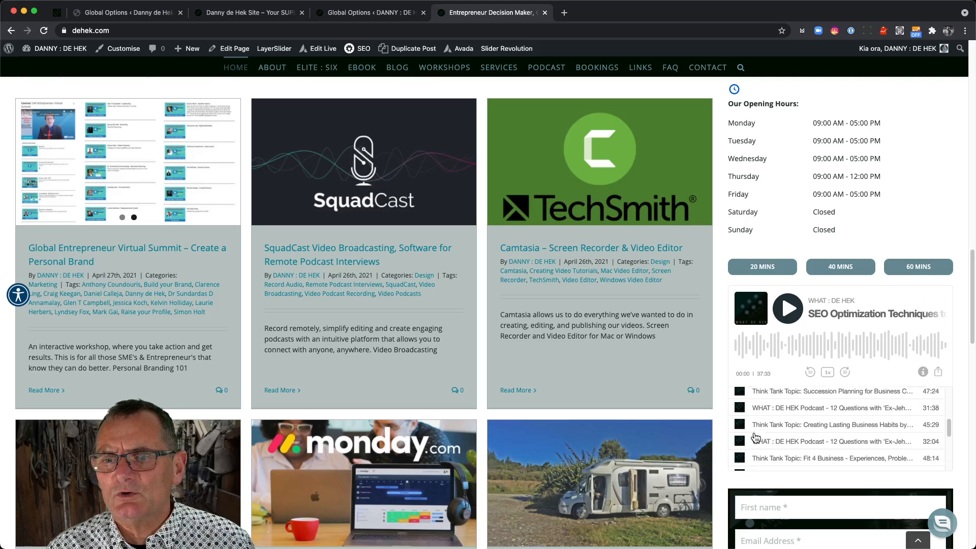
click(943, 529)
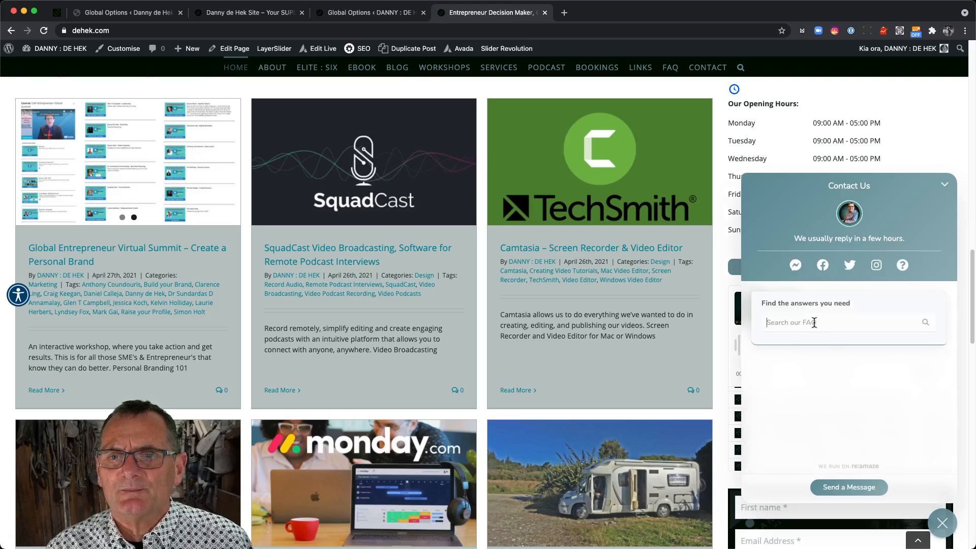
text(pricing)
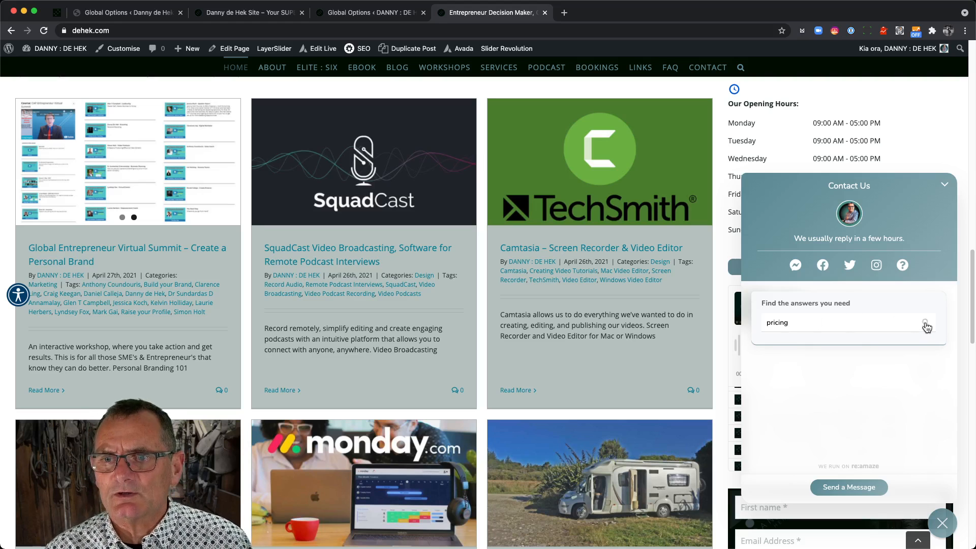
click(926, 324)
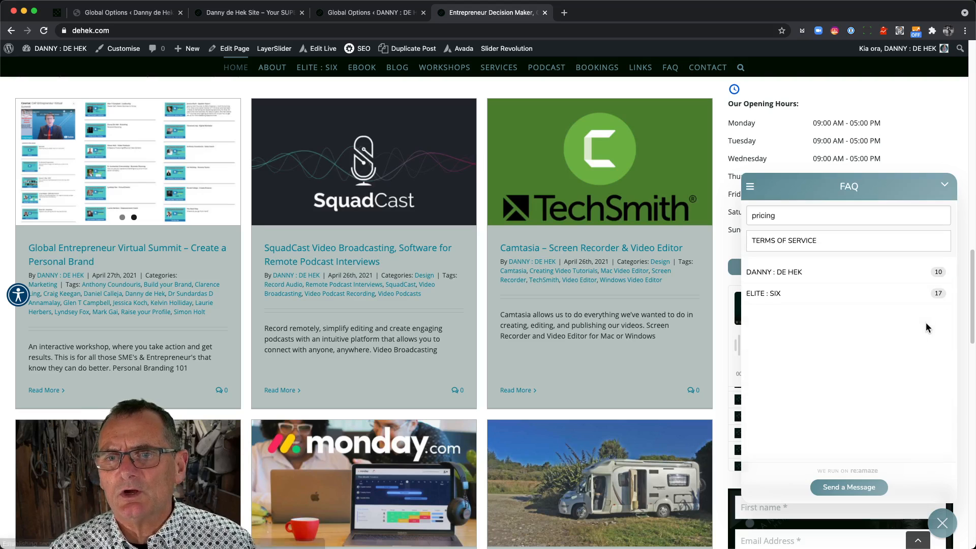
click(769, 294)
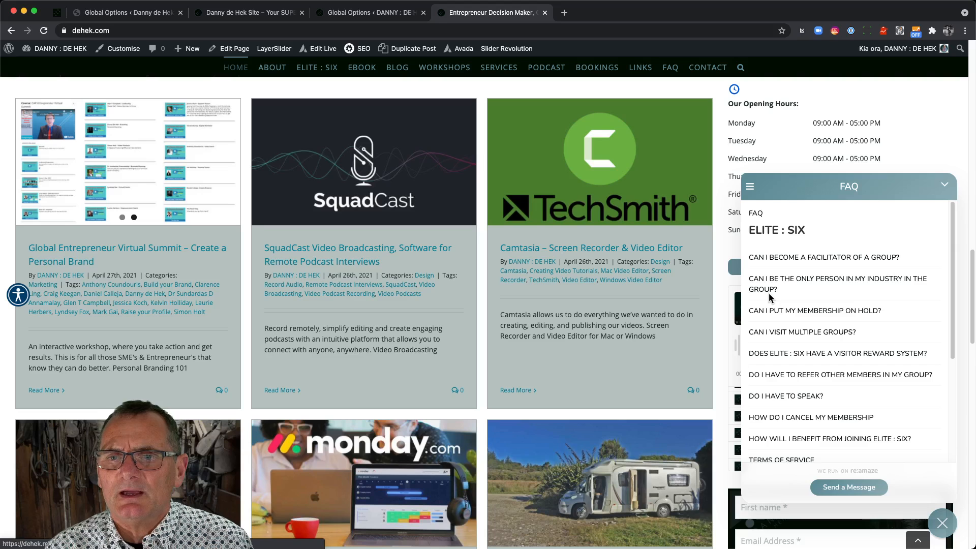
click(792, 256)
Return to the Code Fields options and review the support widget script in the Space before </body> field.
click(358, 16)
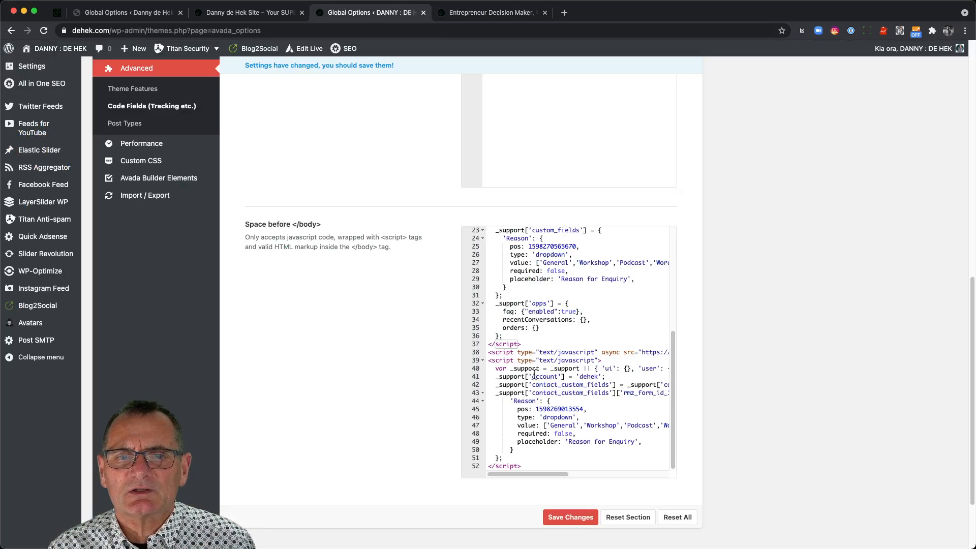
scroll(583, 453, down, 3)
scroll(584, 453, up, 10)
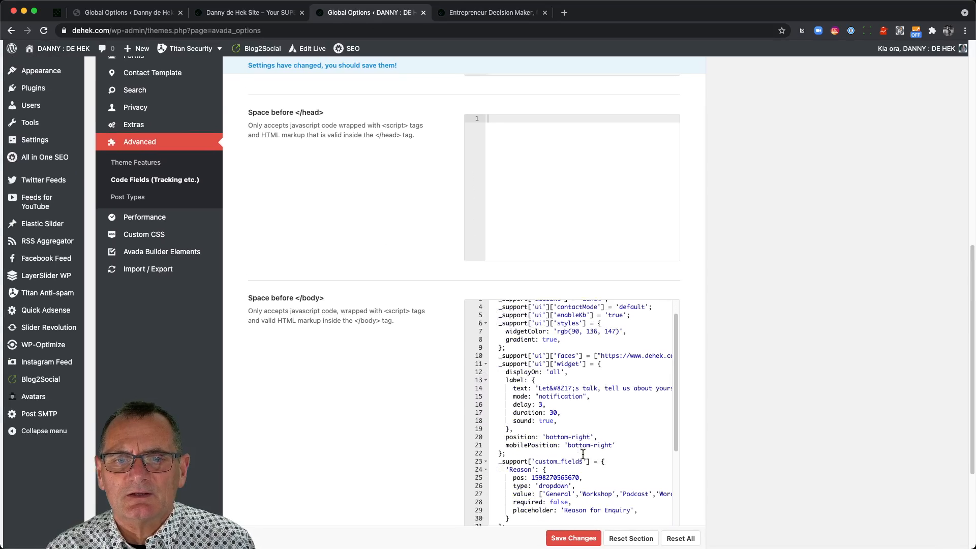
scroll(584, 454, up, 2)
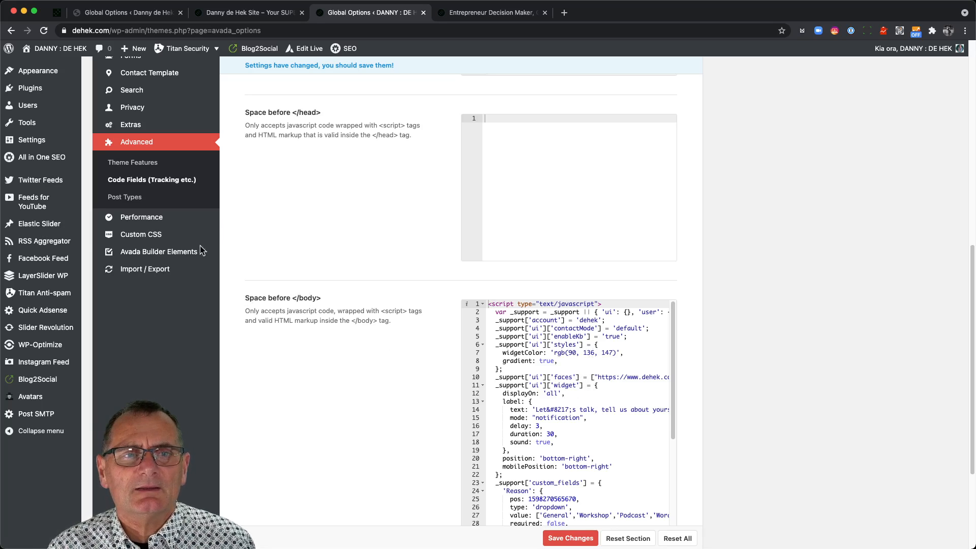
Check the Post Types options, then open the Performance options and skim through their image, font, script and CSS settings.
scroll(256, 240, up, 6)
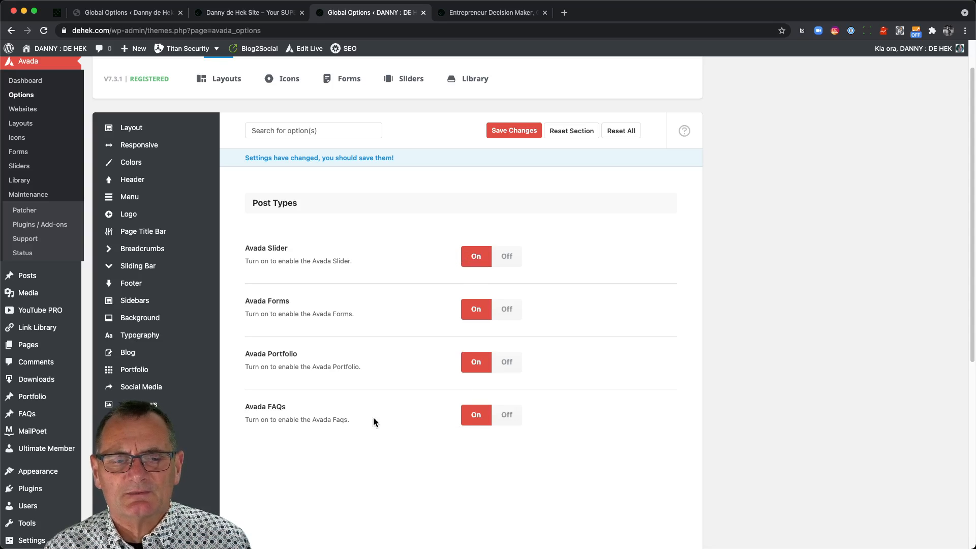
scroll(374, 417, down, 6)
click(145, 339)
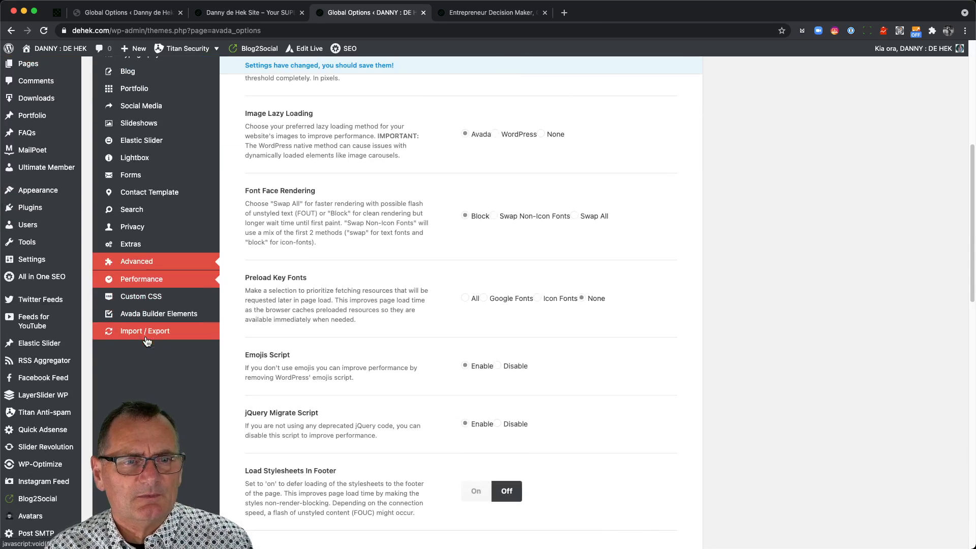
scroll(343, 382, down, 6)
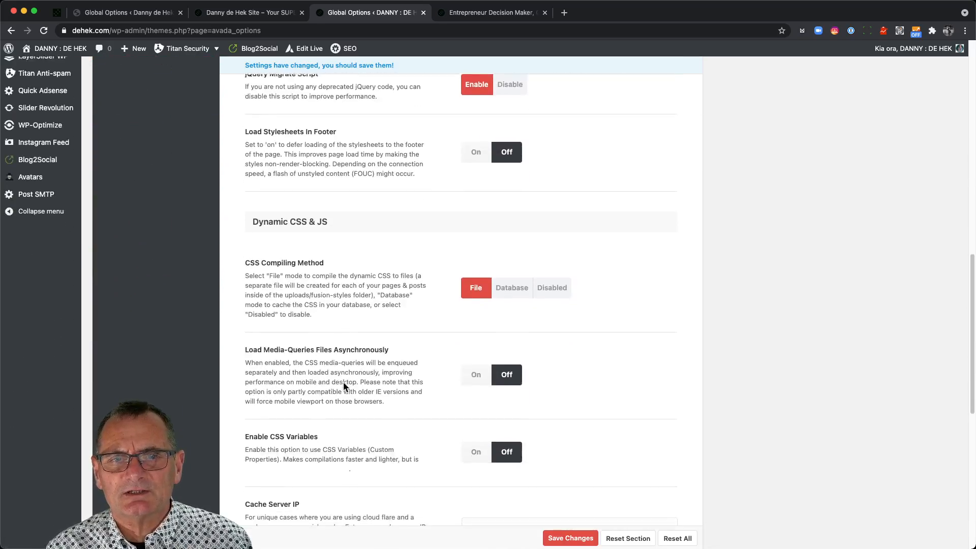
scroll(343, 383, up, 10)
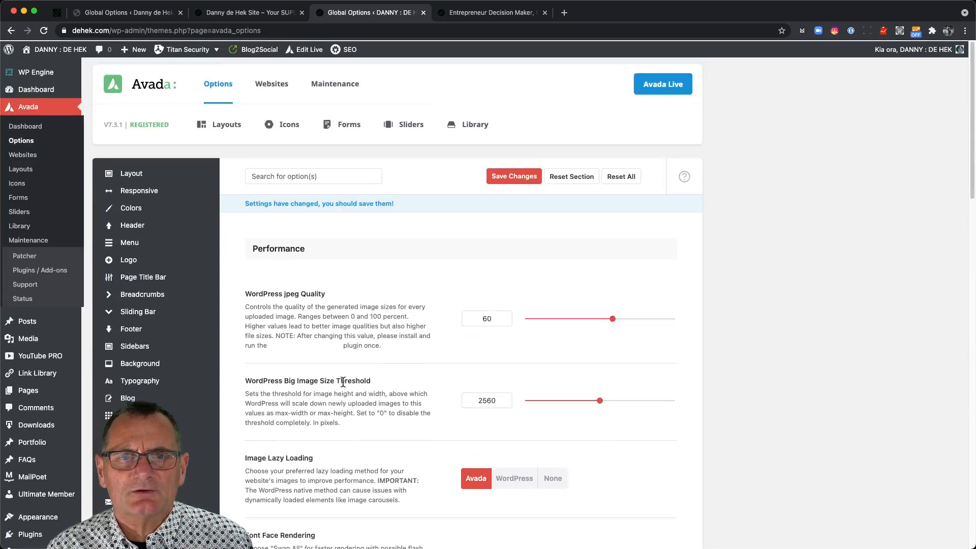
scroll(344, 383, down, 6)
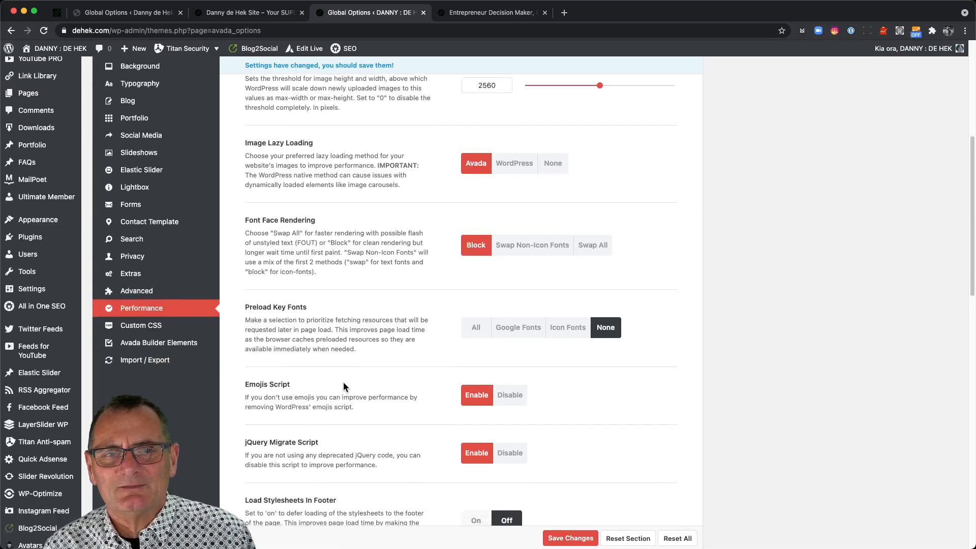
scroll(343, 382, up, 3)
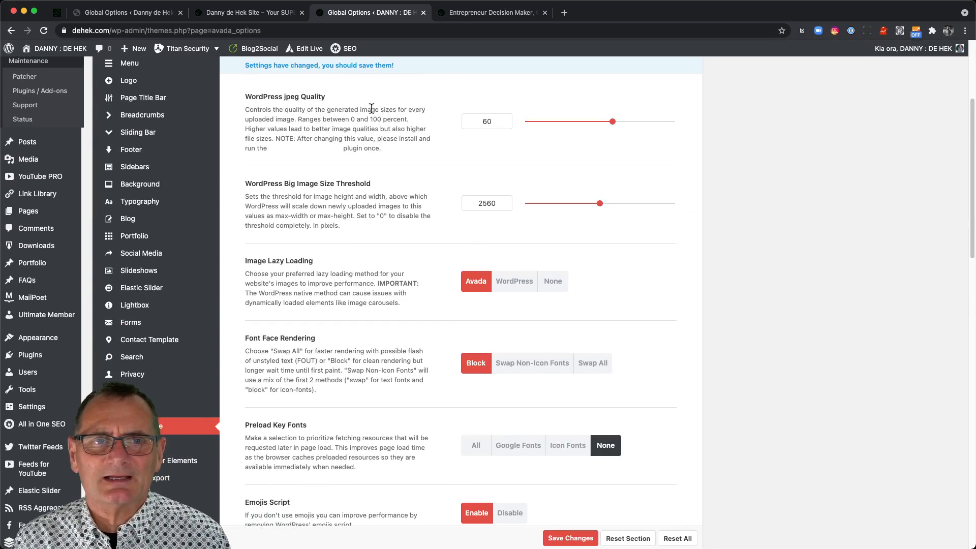
Examine the WordPress jpeg Quality setting and its description in the Performance options.
drag(254, 97, 344, 102)
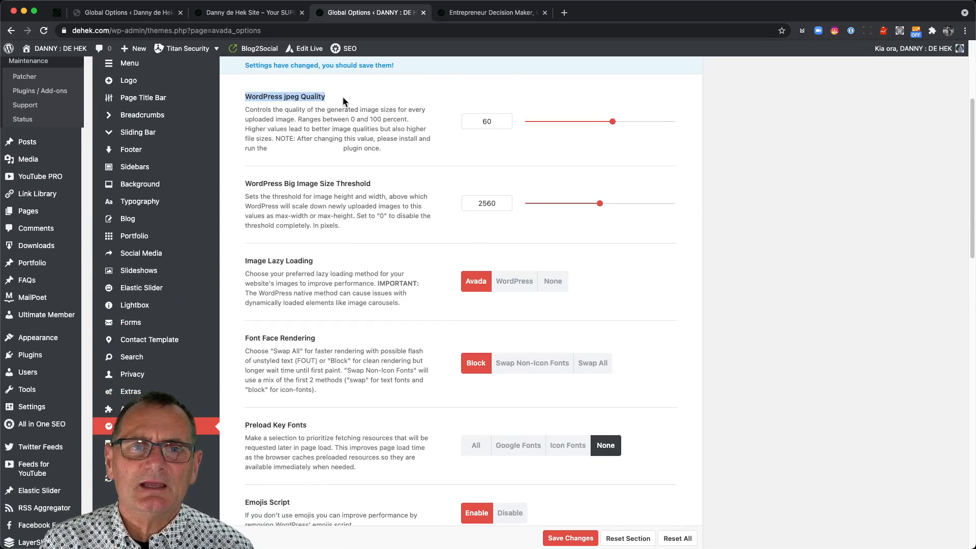
double_click(488, 122)
scroll(404, 184, up, 1)
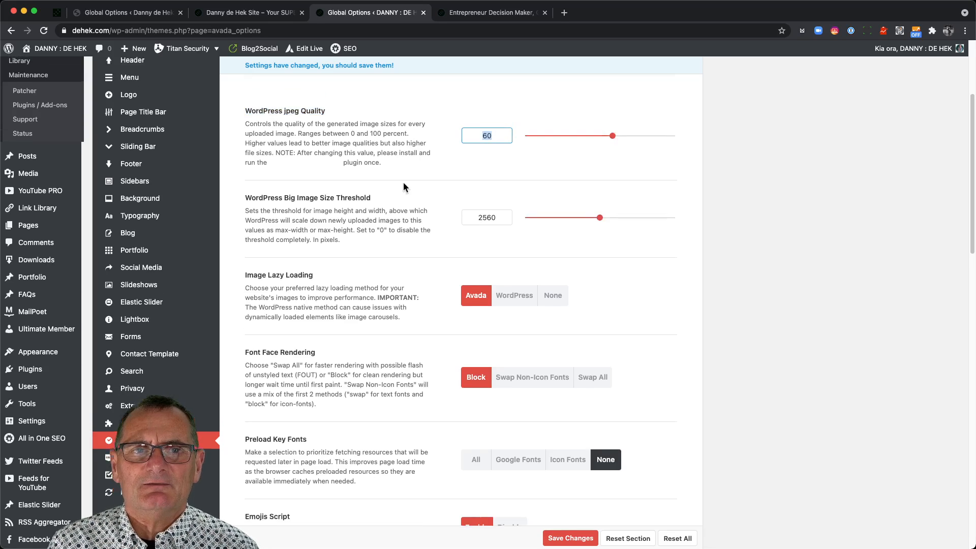
scroll(404, 184, up, 2)
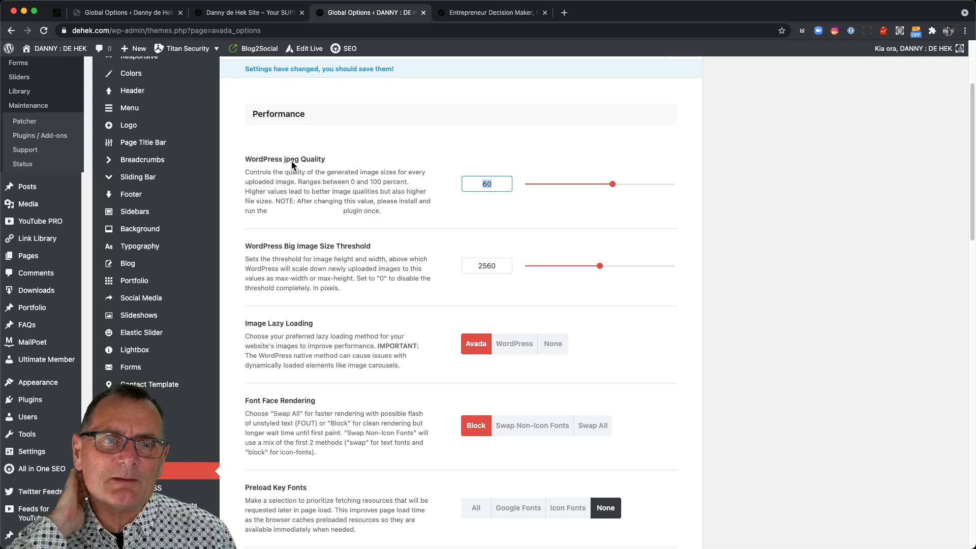
click(335, 170)
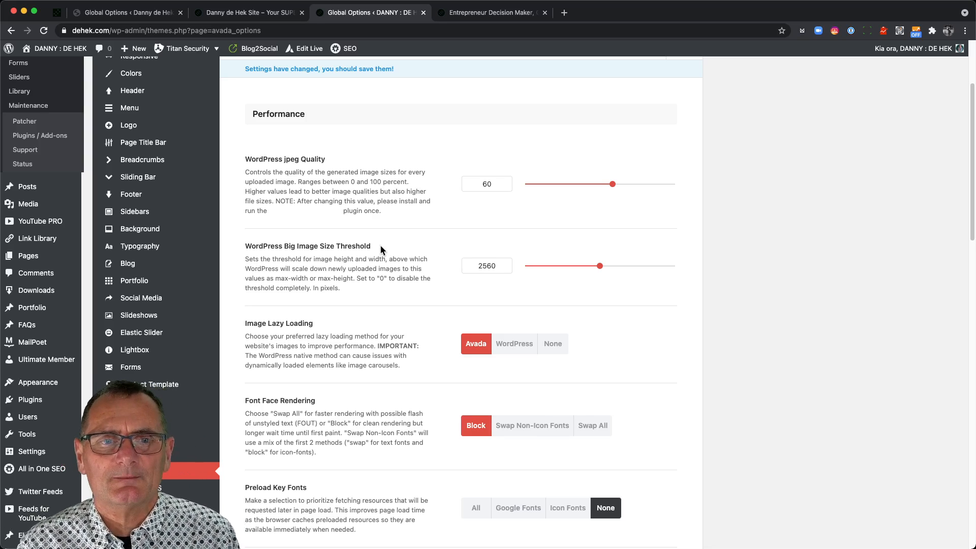
Review the remaining Performance options, from image size threshold and lazy loading through Dynamic CSS & JS to Progressive Web App.
scroll(370, 280, down, 3)
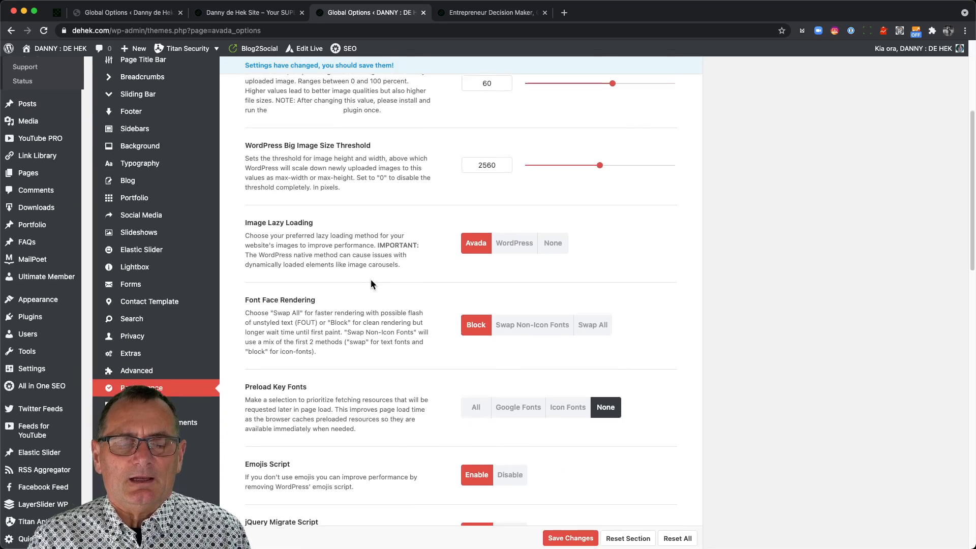
scroll(371, 283, up, 2)
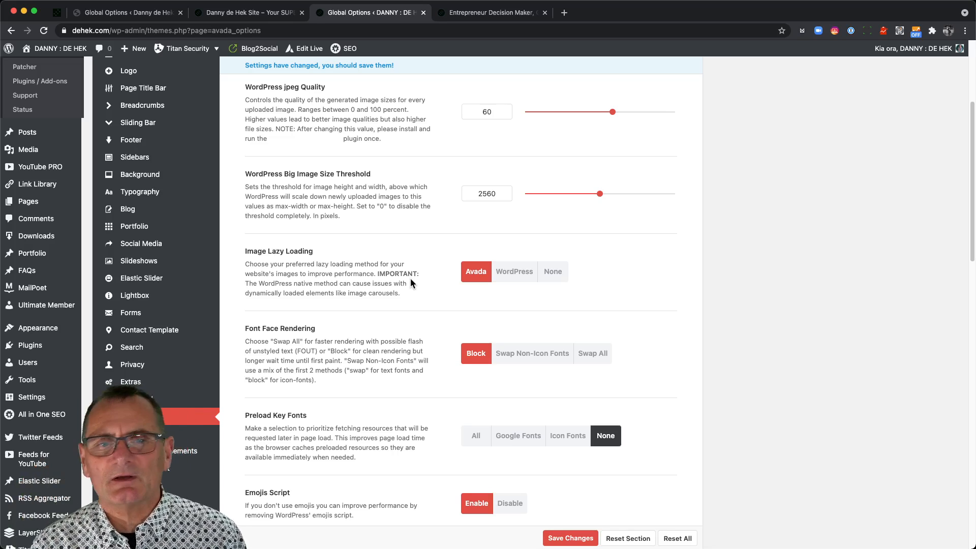
scroll(410, 285, down, 5)
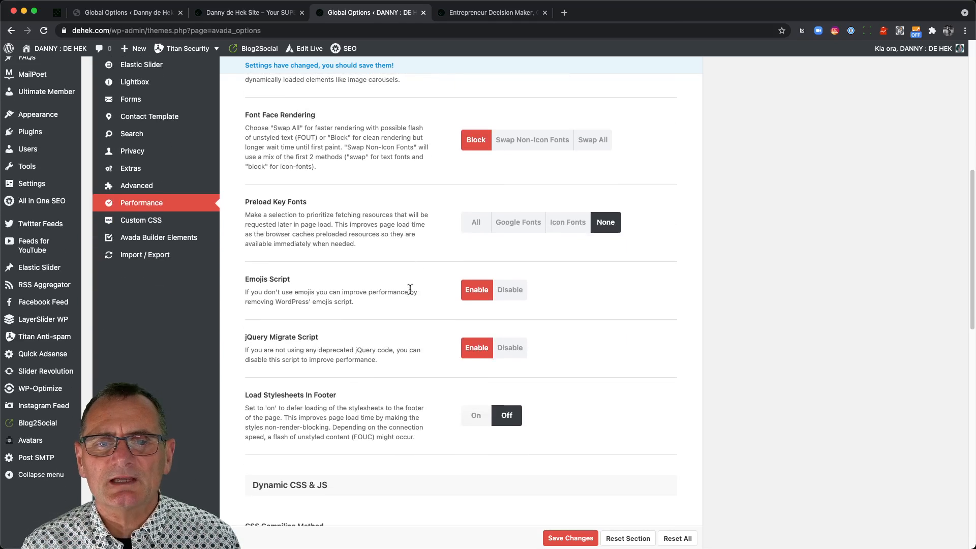
scroll(411, 293, down, 1)
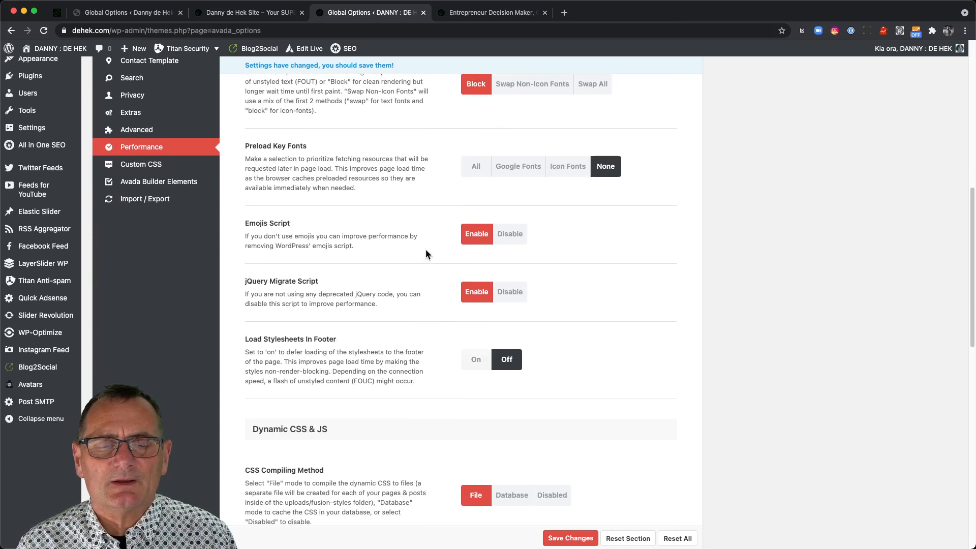
scroll(421, 293, down, 5)
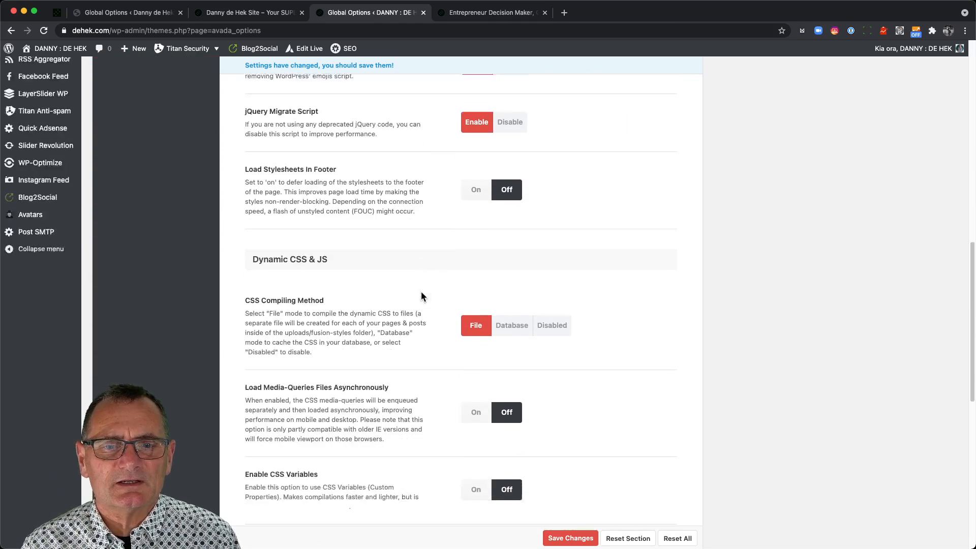
scroll(421, 296, down, 5)
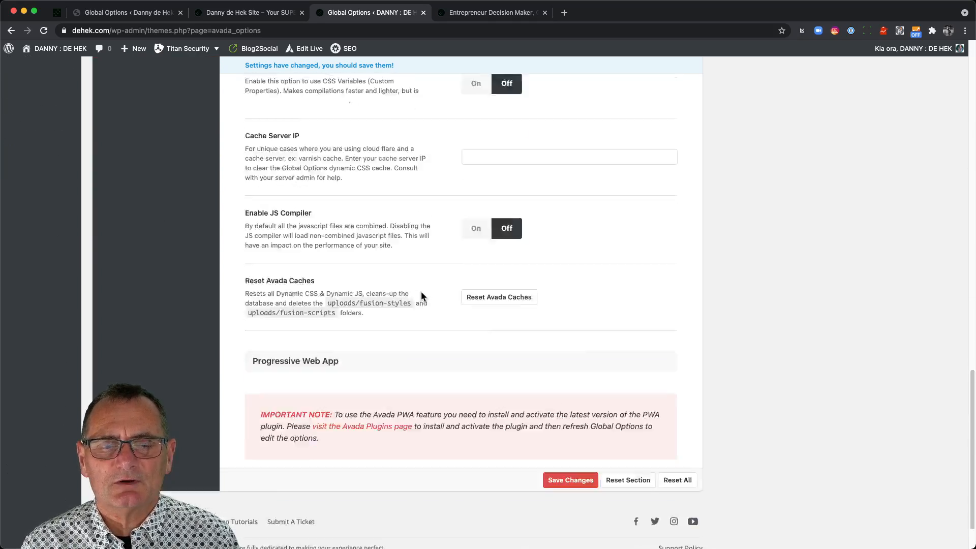
scroll(421, 297, up, 10)
scroll(421, 296, up, 1)
Open the Custom CSS options and read through the header, sidebar, link color and button color rules.
click(138, 248)
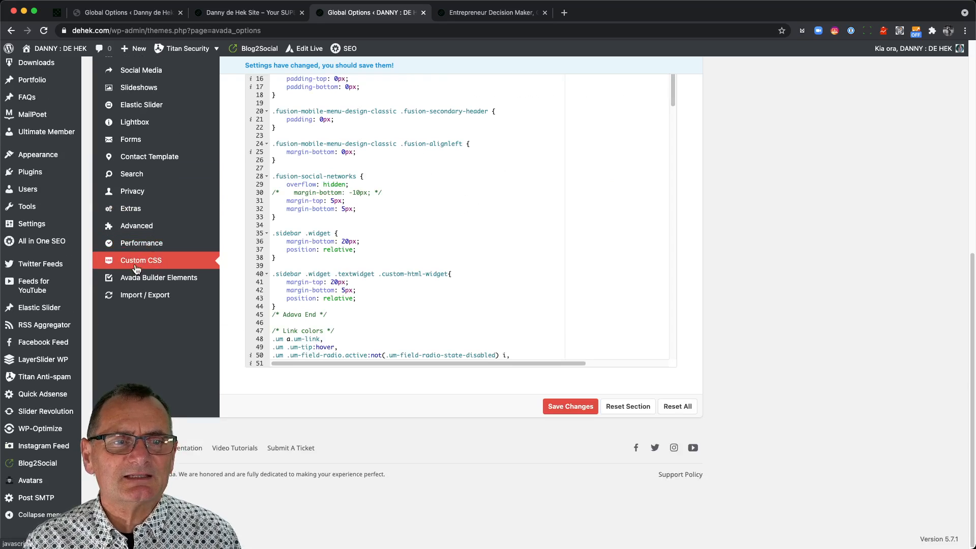
scroll(449, 223, up, 5)
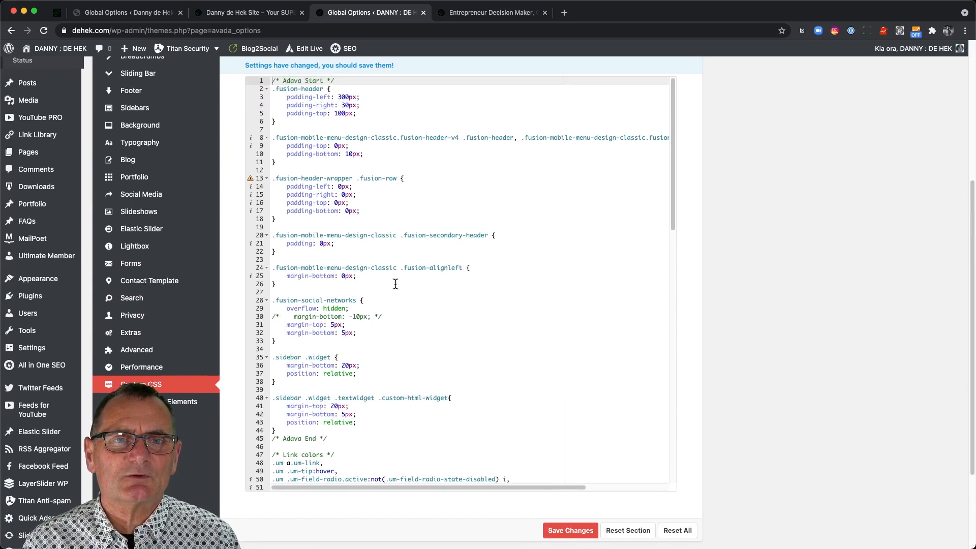
scroll(396, 284, down, 1)
scroll(396, 284, up, 1)
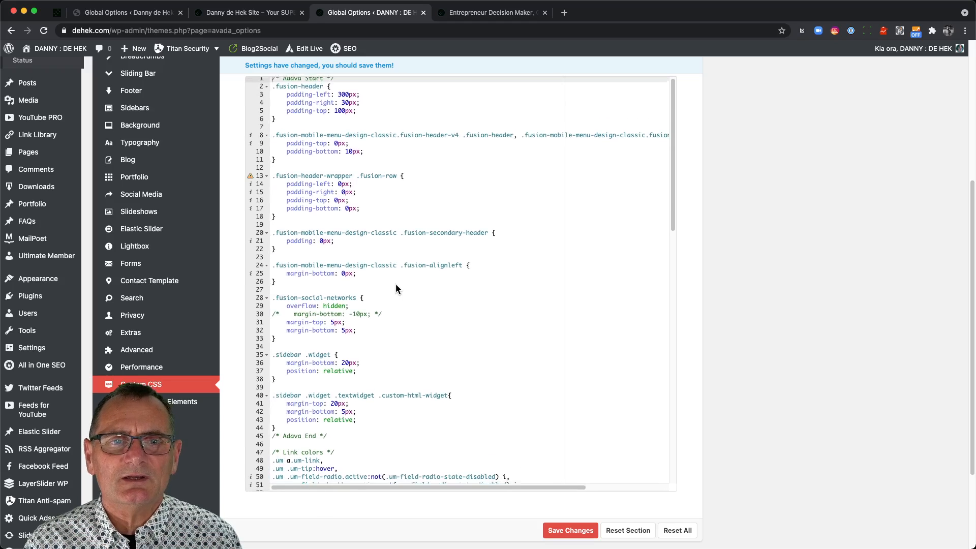
scroll(396, 286, down, 15)
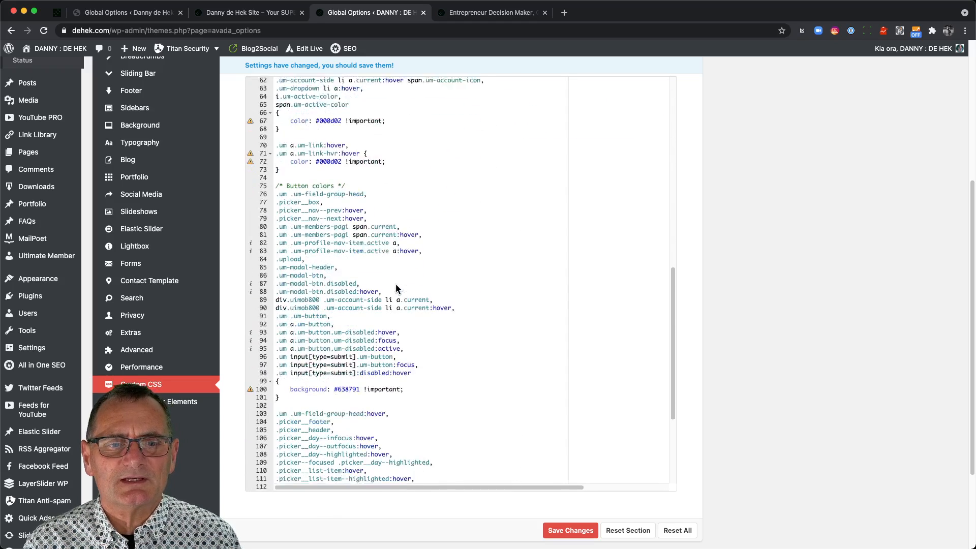
scroll(397, 289, down, 3)
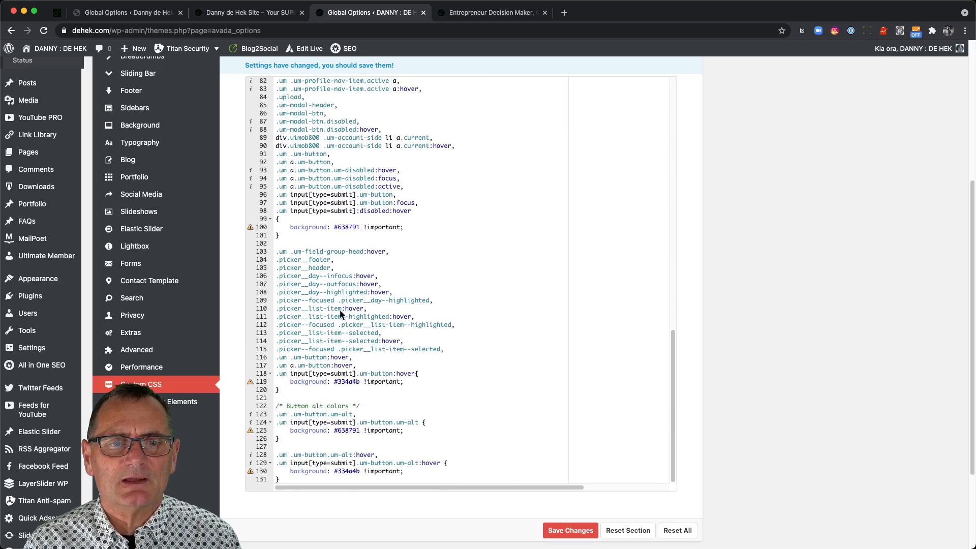
scroll(369, 336, up, 2)
scroll(366, 337, up, 4)
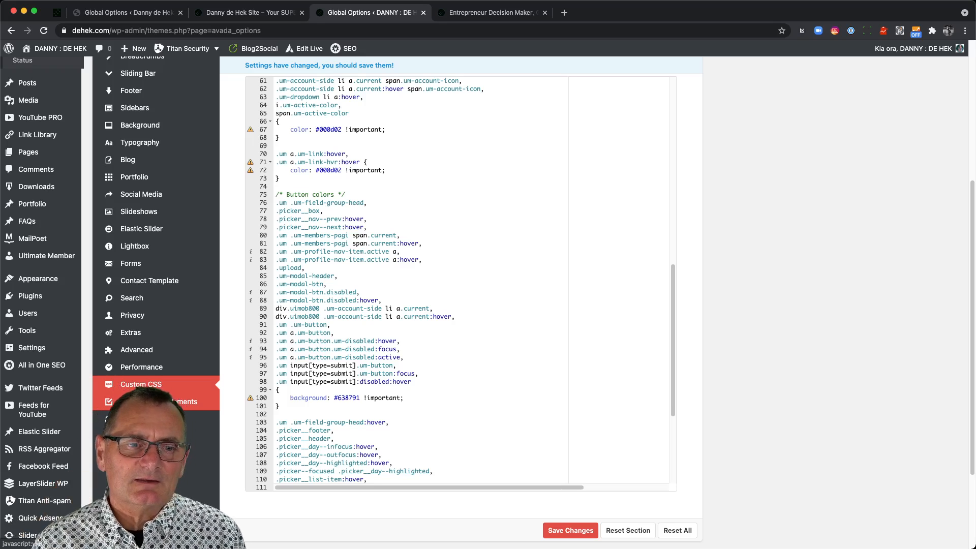
Open the Avada Builder Elements options, then switch to the live dehek.com site and close its FAQ widget.
click(186, 402)
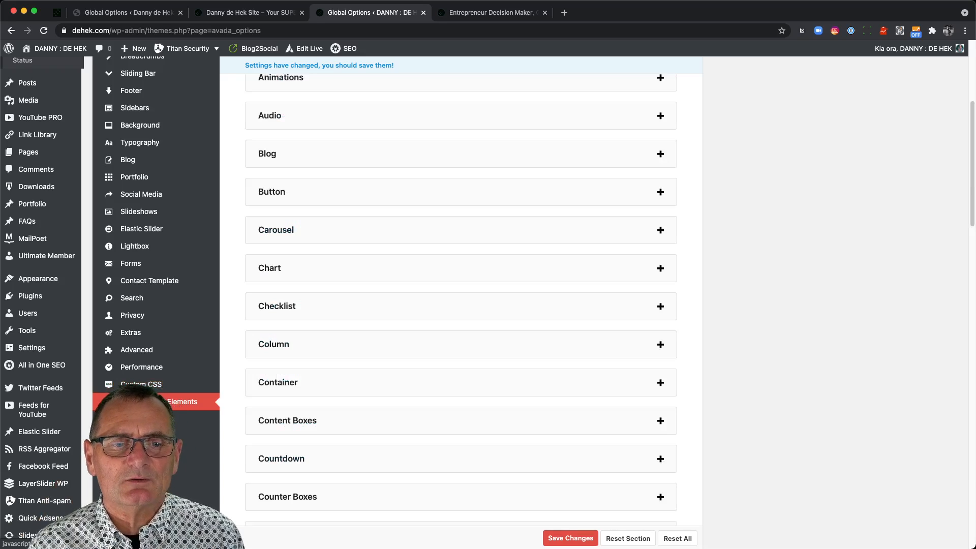
scroll(488, 325, up, 5)
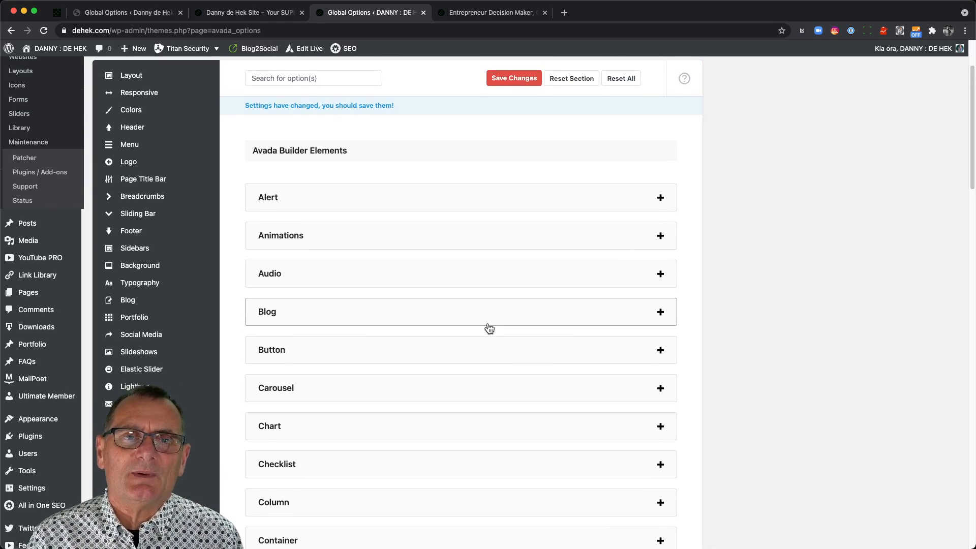
click(472, 13)
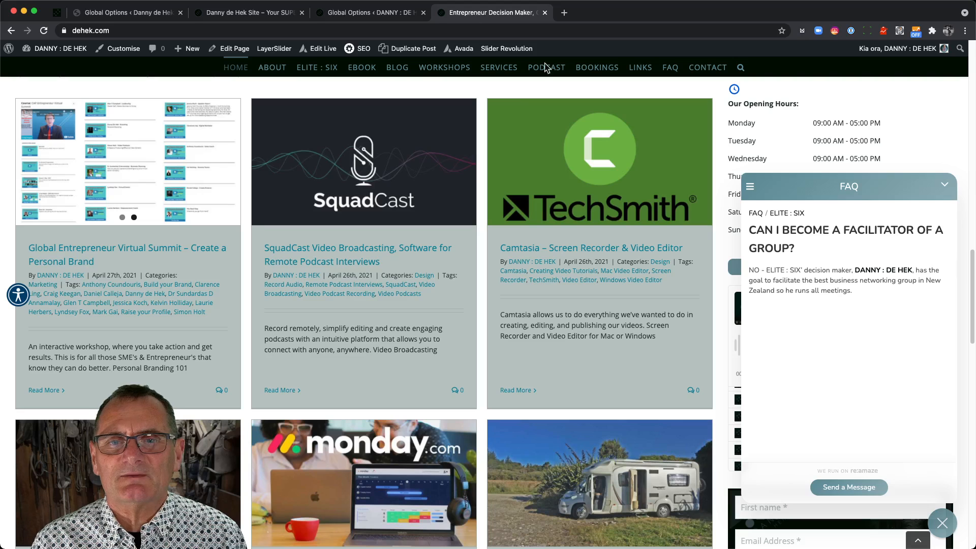
click(945, 185)
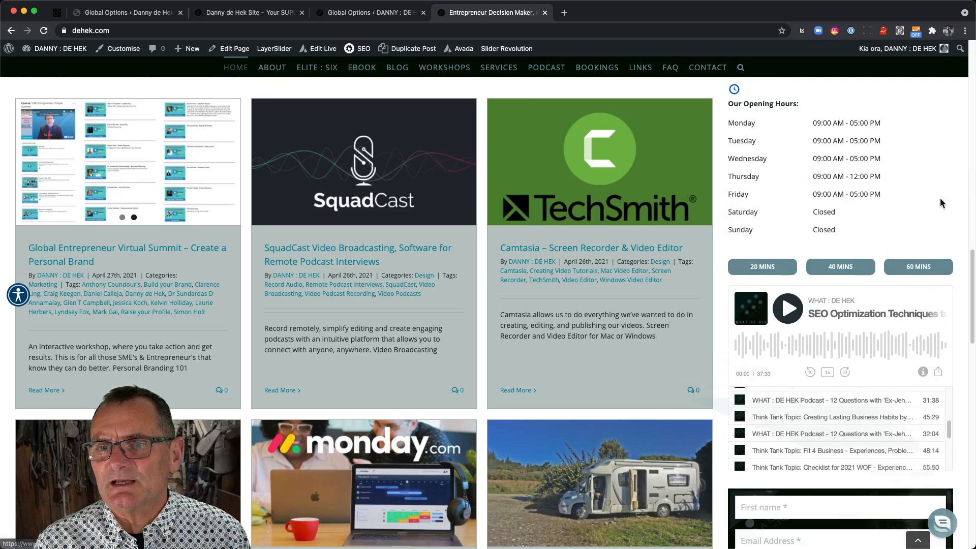
Look over the live homepage's sidebar buttons, blog post grid and Load More Posts button.
scroll(911, 264, down, 2)
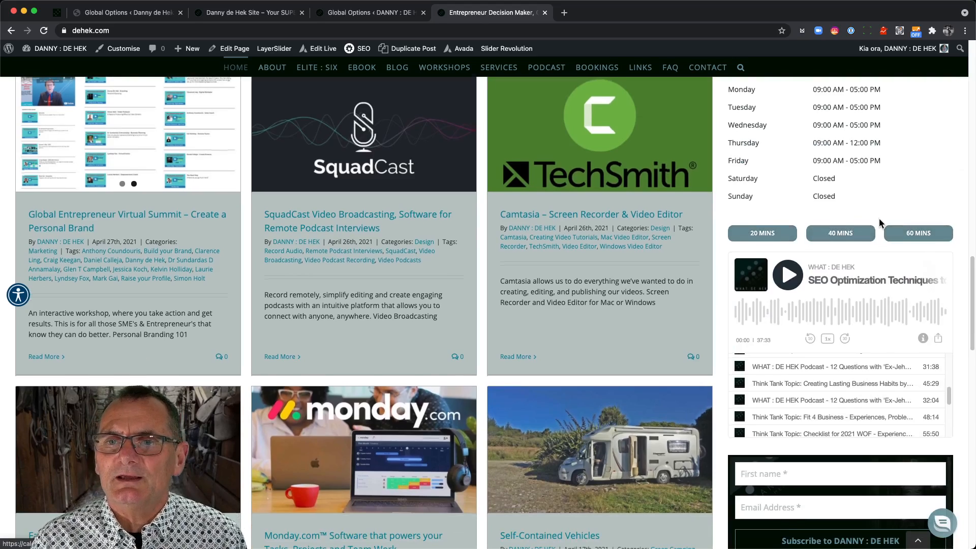
scroll(880, 218, up, 5)
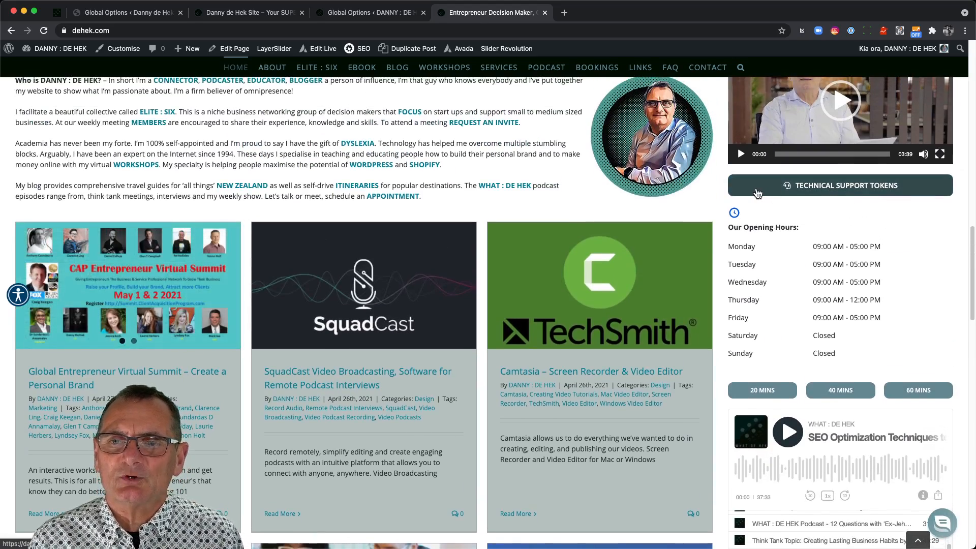
scroll(405, 218, down, 5)
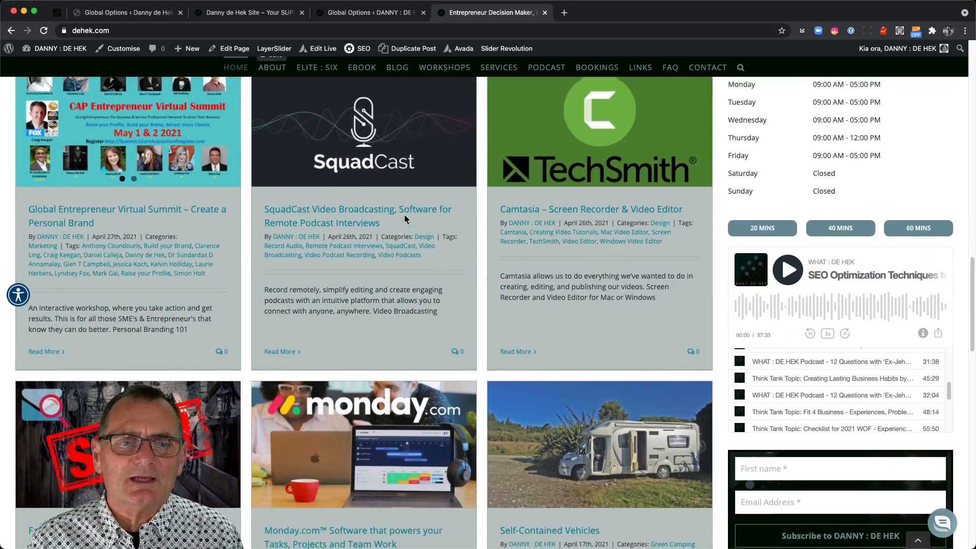
scroll(405, 219, up, 3)
scroll(396, 413, down, 2)
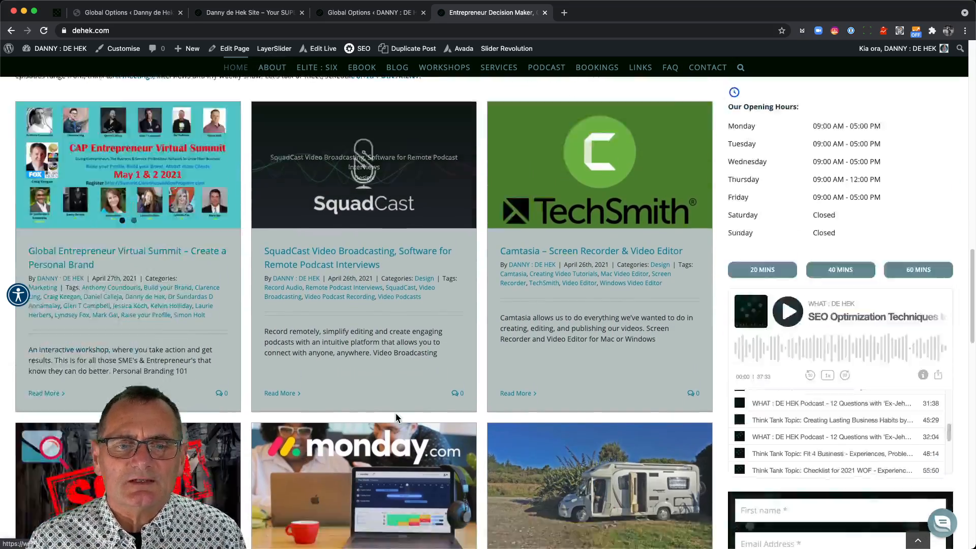
scroll(396, 413, down, 20)
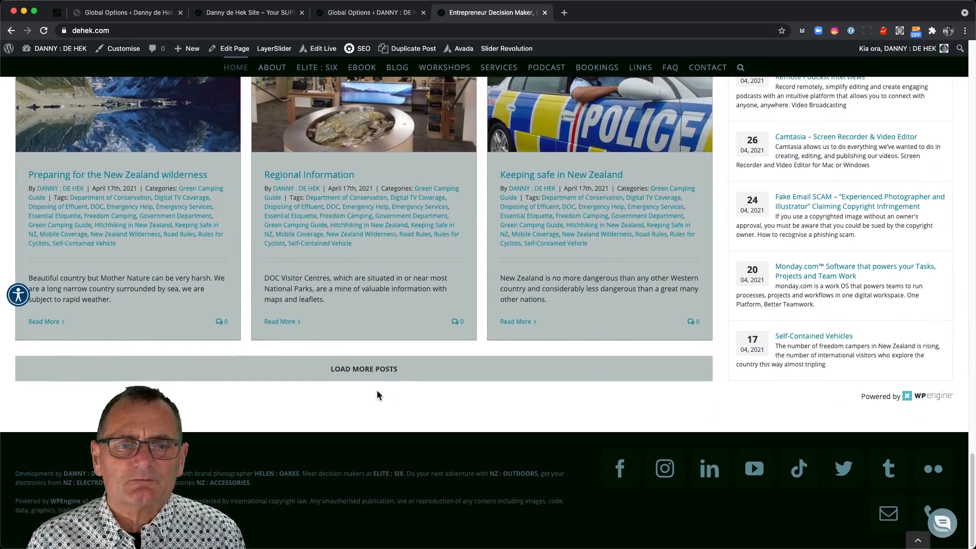
Return to the Avada Builder Elements options and expand the Button element to review its size, span, type and typography settings.
click(369, 13)
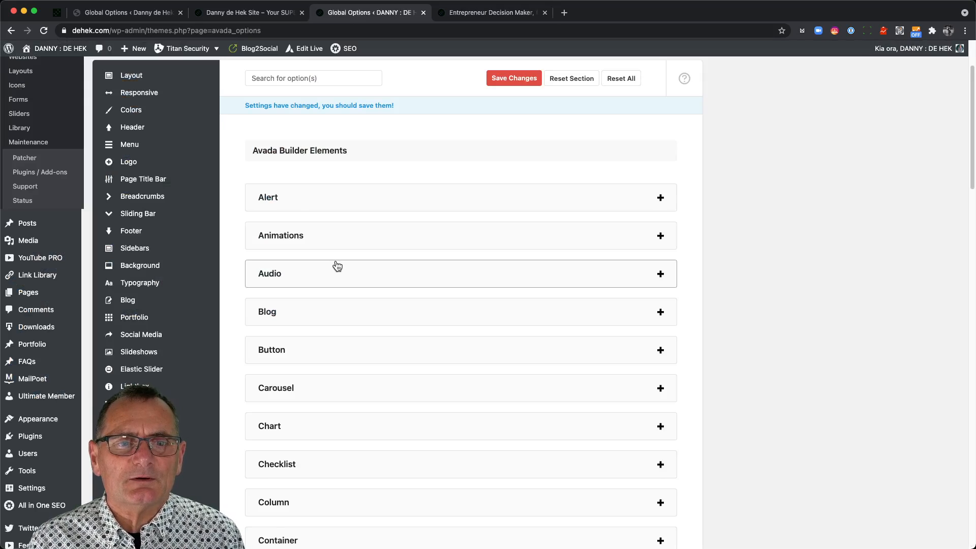
scroll(338, 266, down, 5)
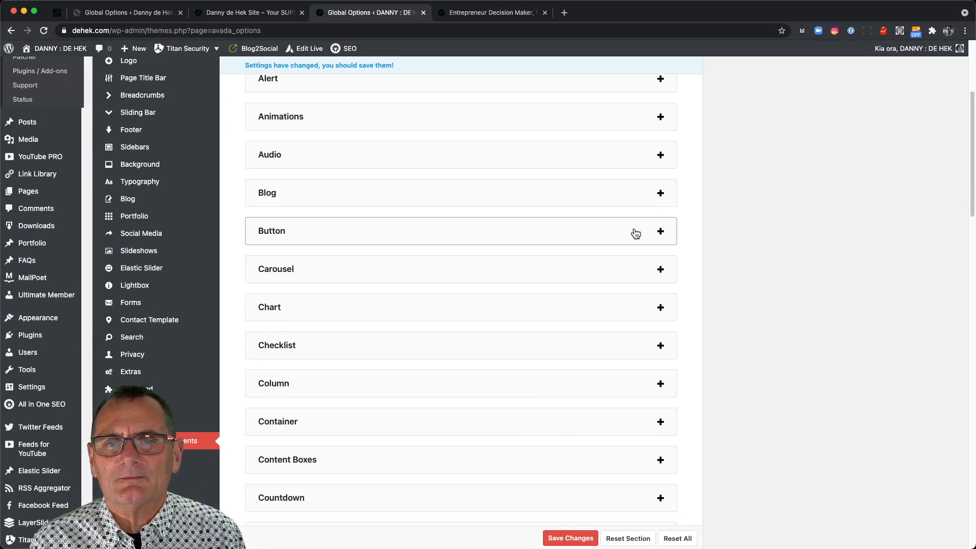
click(636, 234)
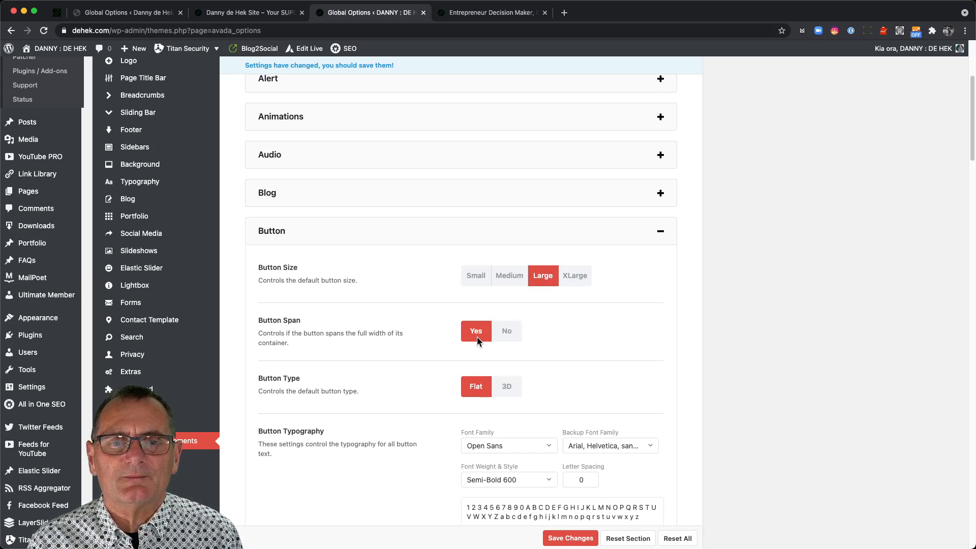
scroll(477, 387, down, 3)
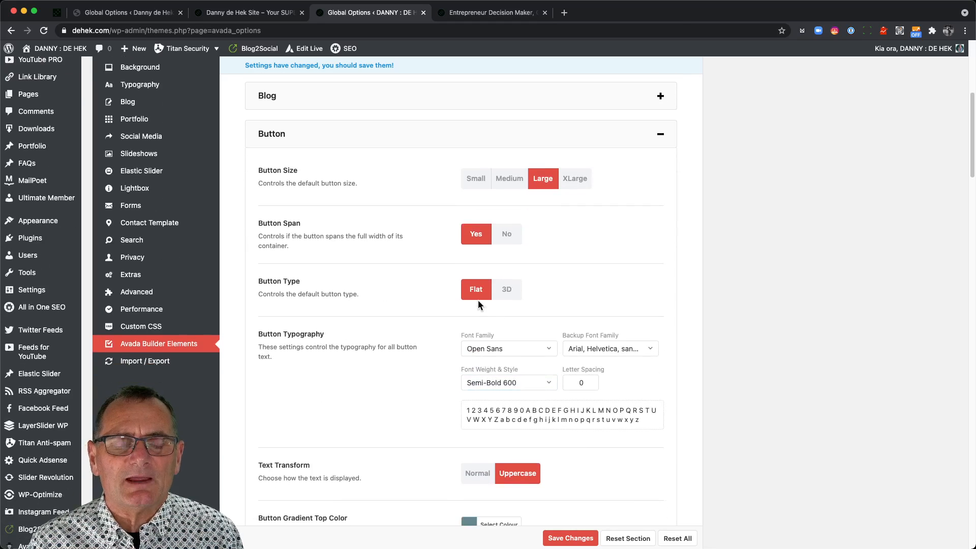
Review the Button element's text transform, gradient, hover, text color and border settings.
scroll(481, 356, down, 5)
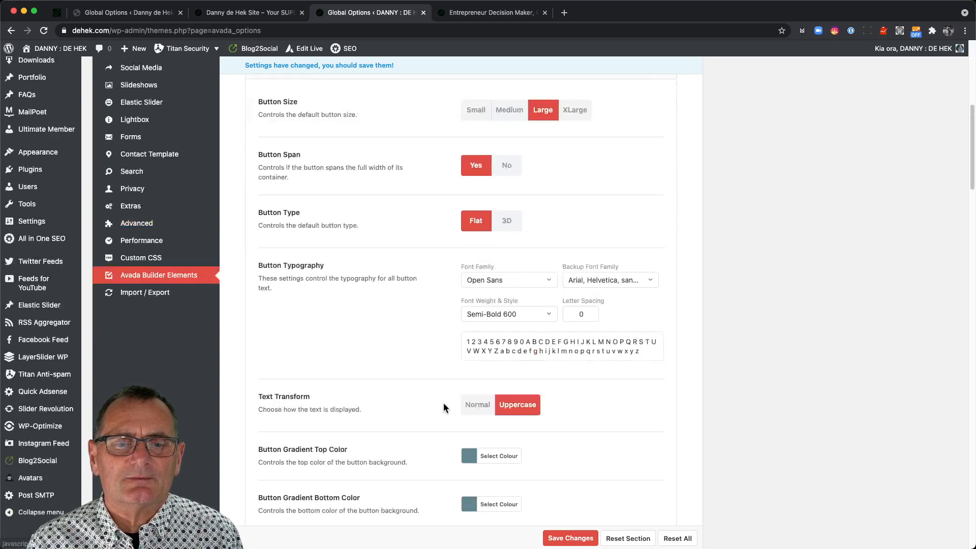
scroll(469, 351, down, 3)
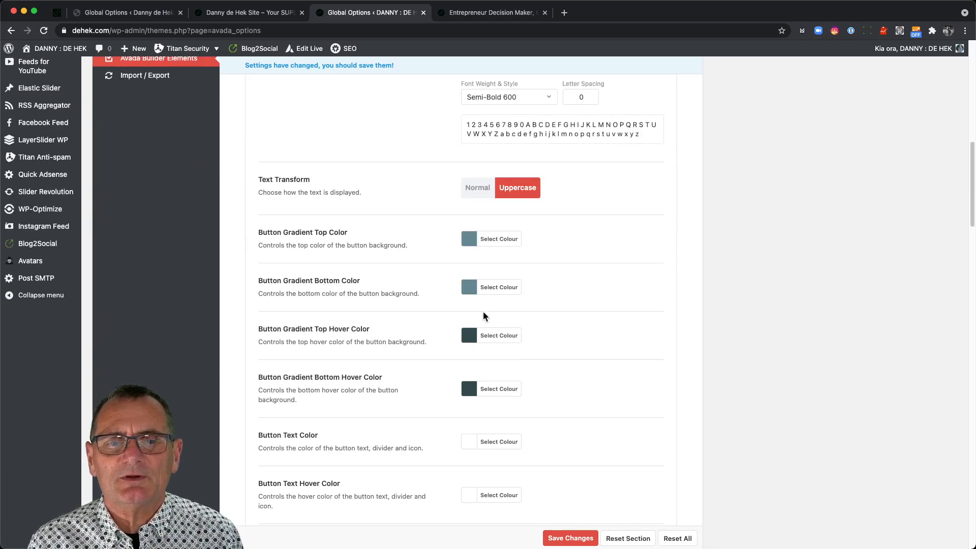
scroll(458, 389, down, 6)
scroll(435, 389, down, 8)
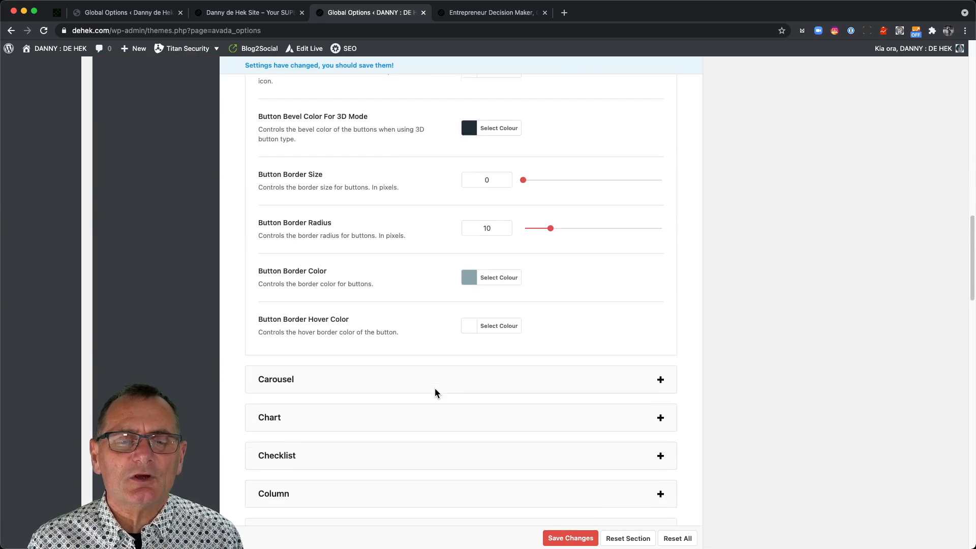
Look through the remaining builder elements below Button and expand the Separator element's settings.
scroll(435, 389, down, 2)
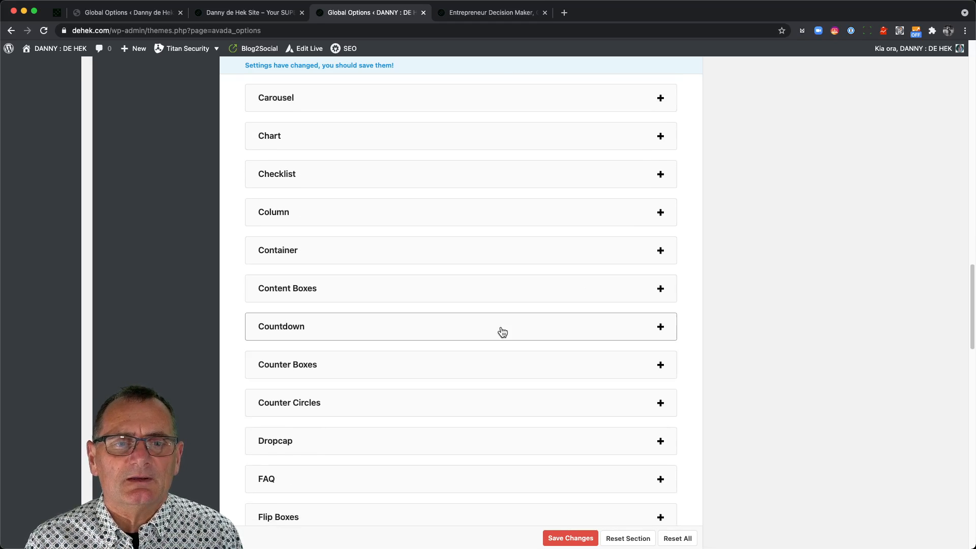
scroll(494, 335, down, 10)
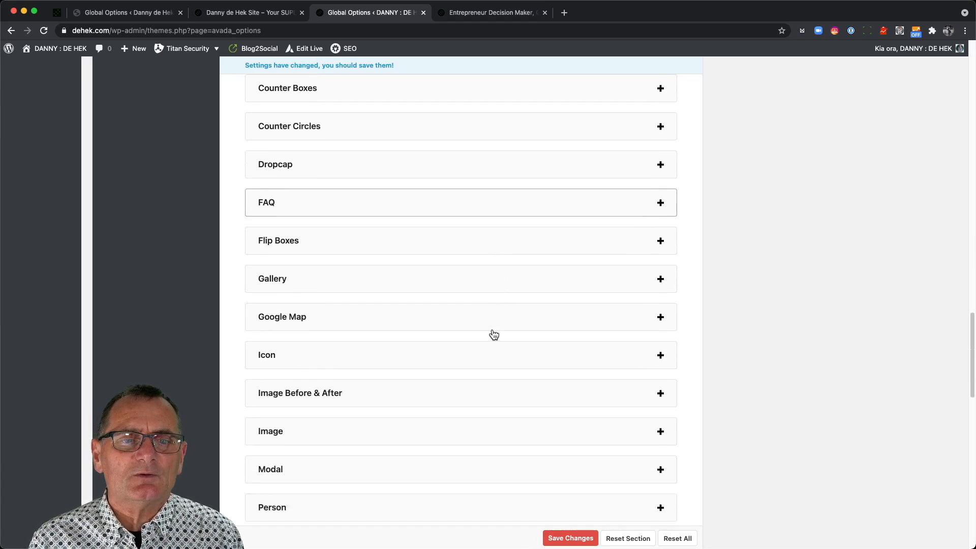
scroll(495, 334, down, 10)
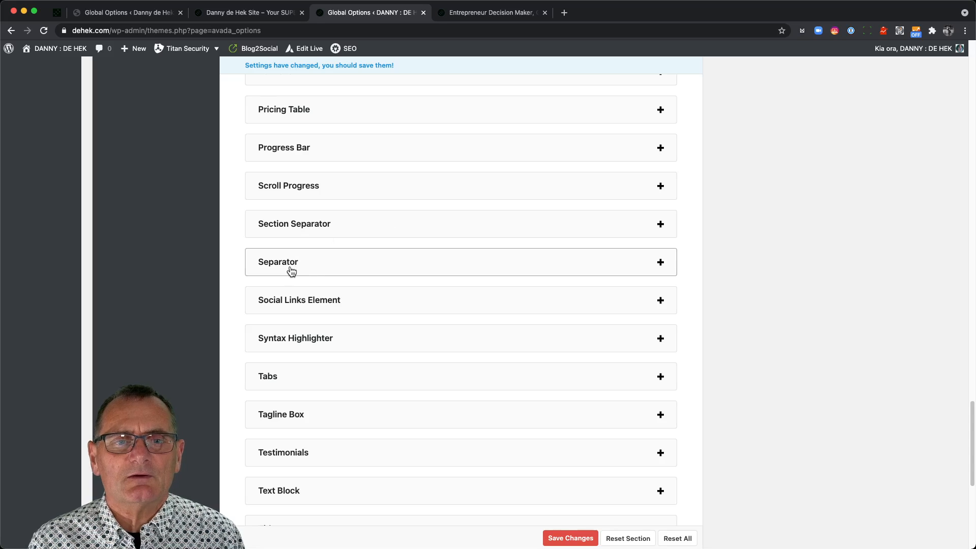
click(661, 263)
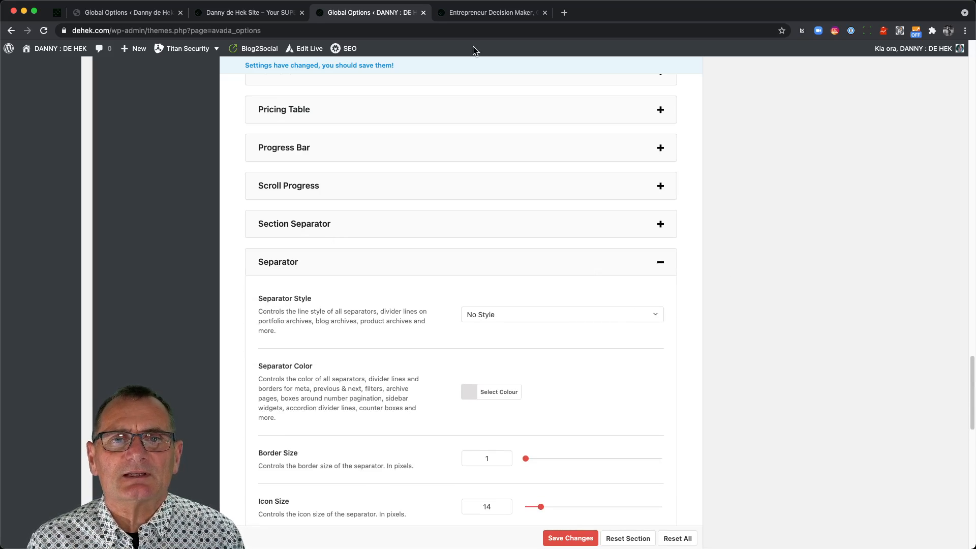
Switch to the live dehek.com homepage and examine the separators in its blog post grid.
click(478, 14)
scroll(436, 239, up, 15)
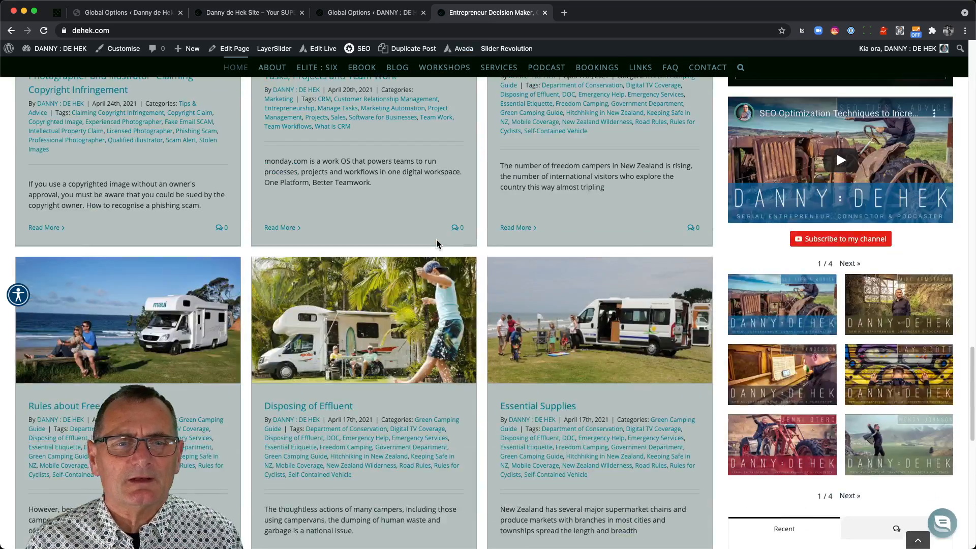
scroll(436, 244, up, 3)
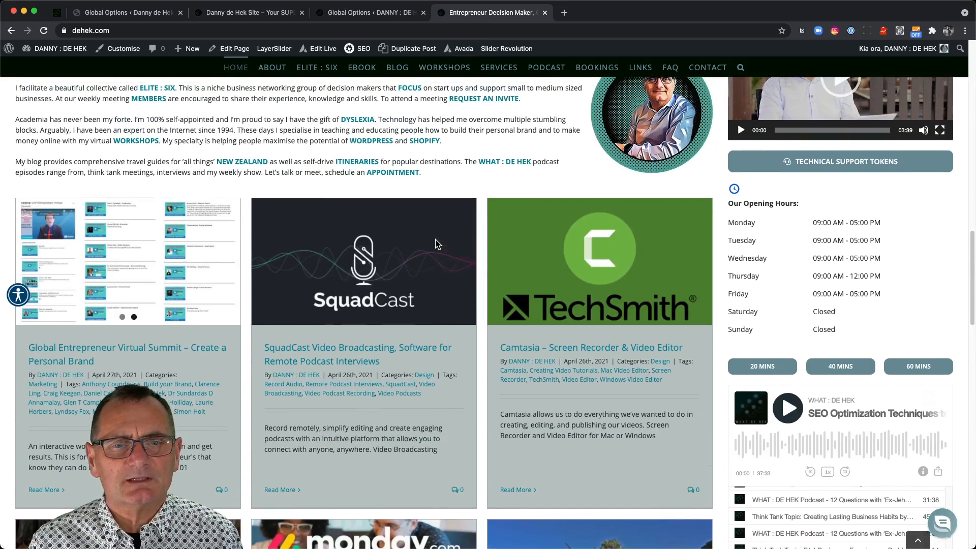
scroll(437, 244, down, 10)
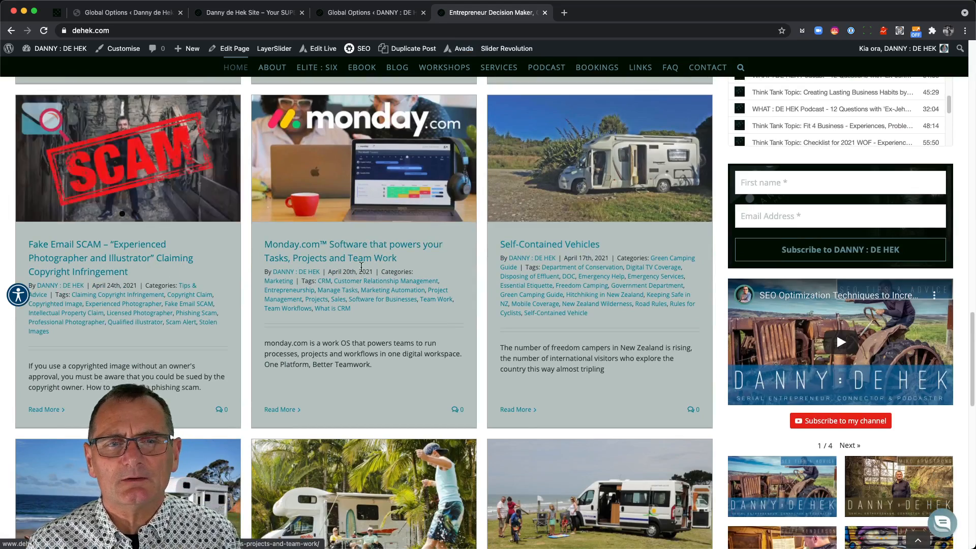
scroll(361, 267, down, 2)
scroll(361, 267, down, 15)
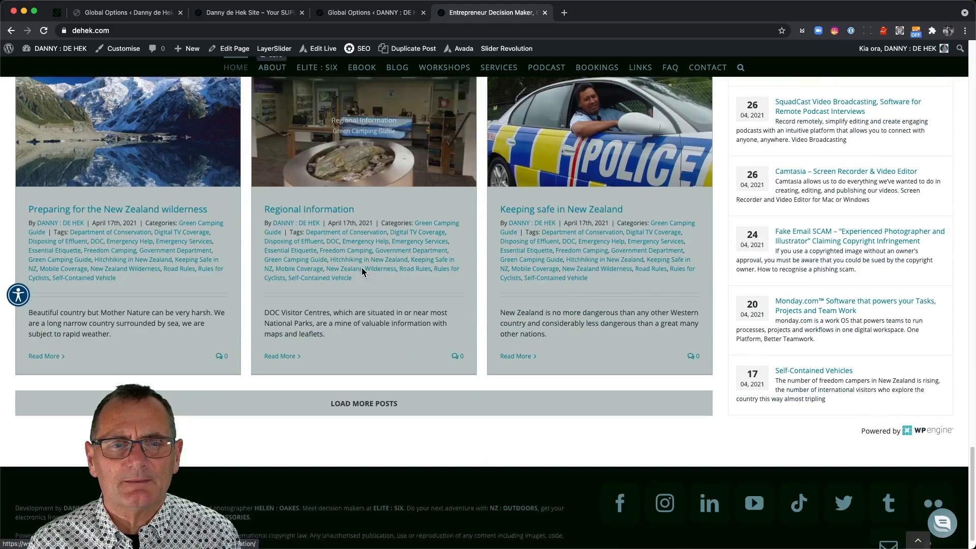
Load more posts into the homepage grid and open the post "SEO Optimization Techniques to Increase Organic Search Engine Traffic".
click(350, 394)
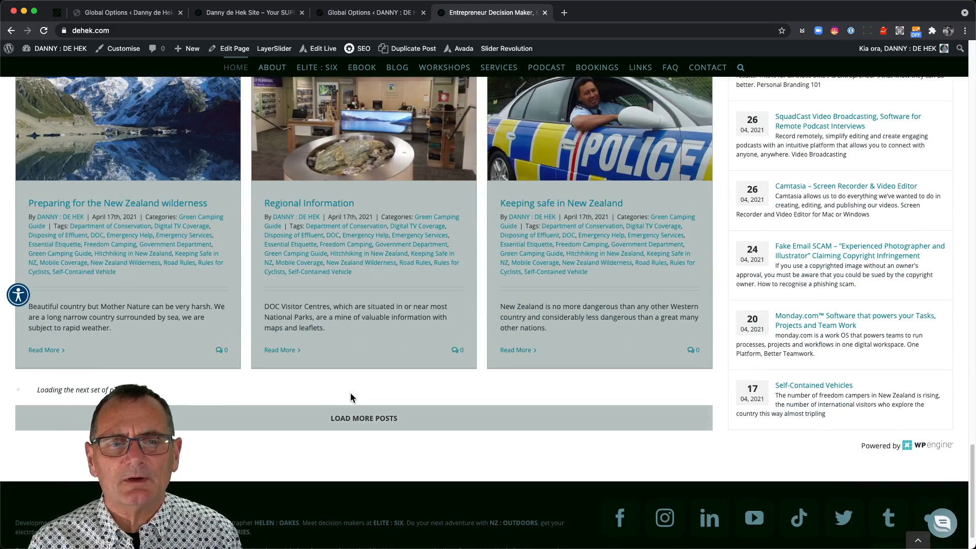
scroll(386, 376, down, 4)
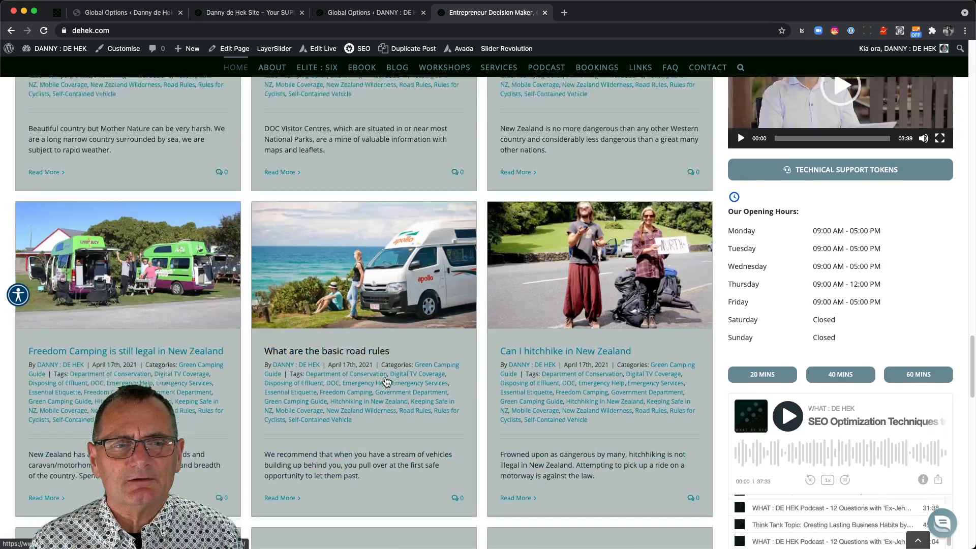
scroll(386, 382, down, 8)
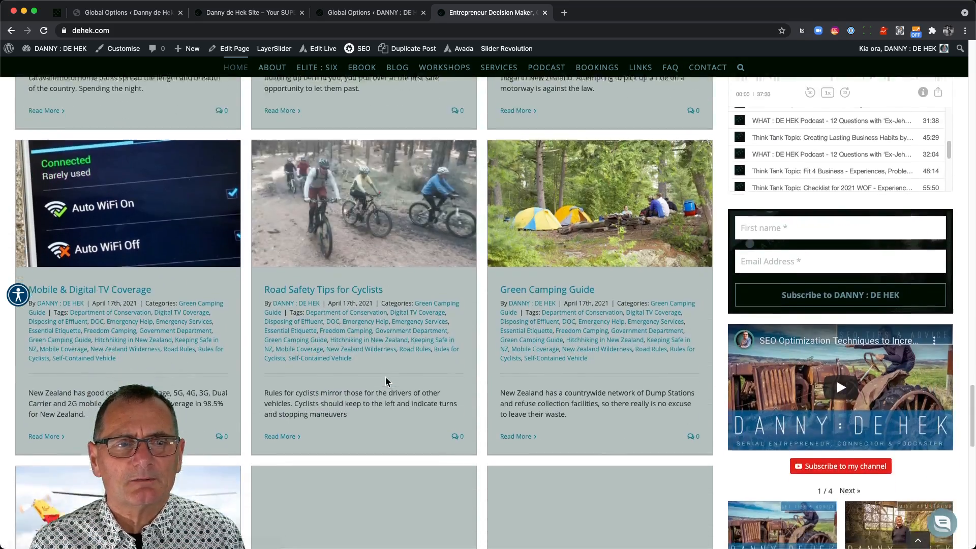
scroll(387, 383, down, 6)
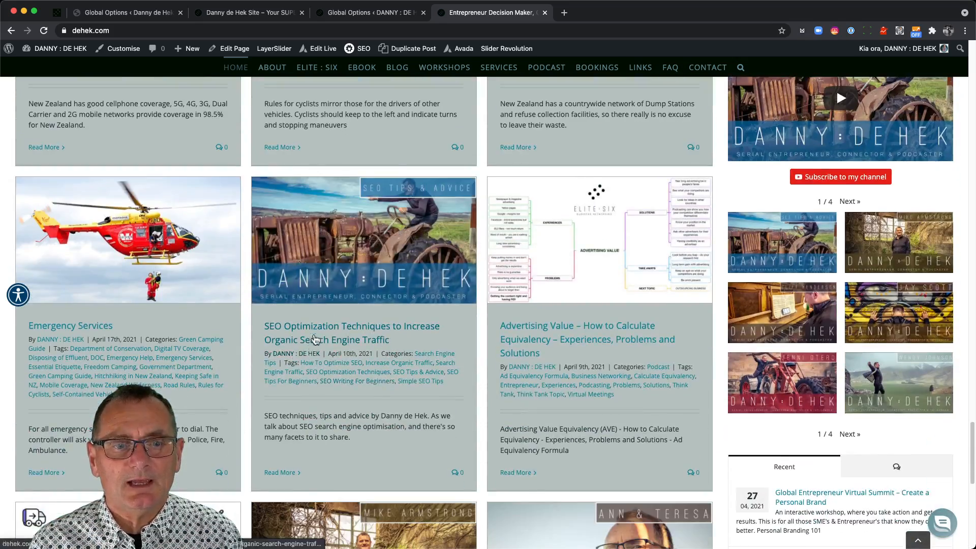
click(314, 341)
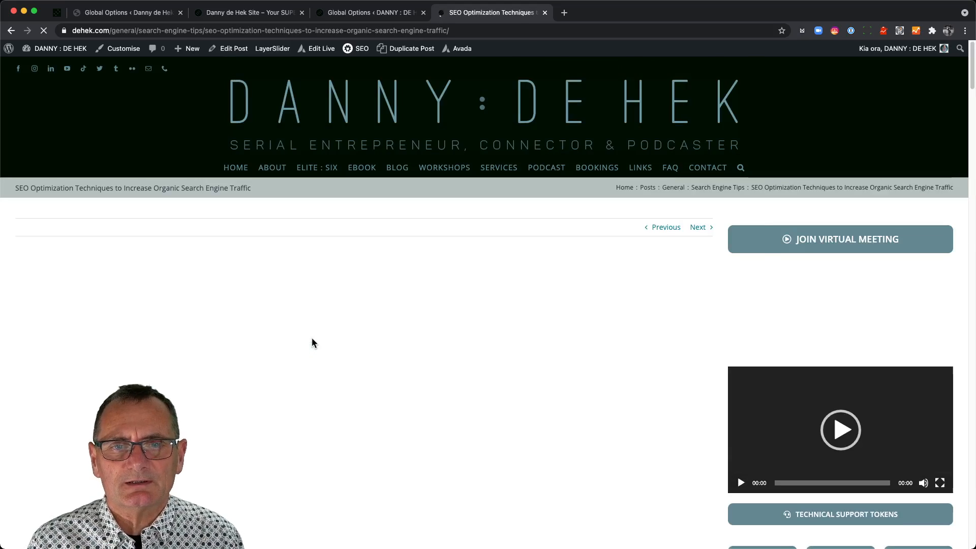
View the post's featured tractor image in the lightbox and close it again.
scroll(489, 332, down, 3)
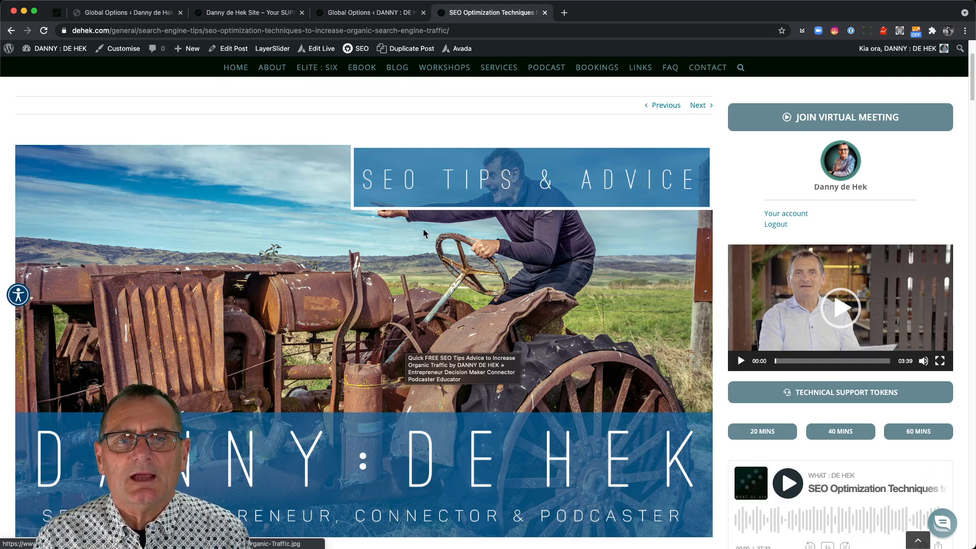
click(401, 262)
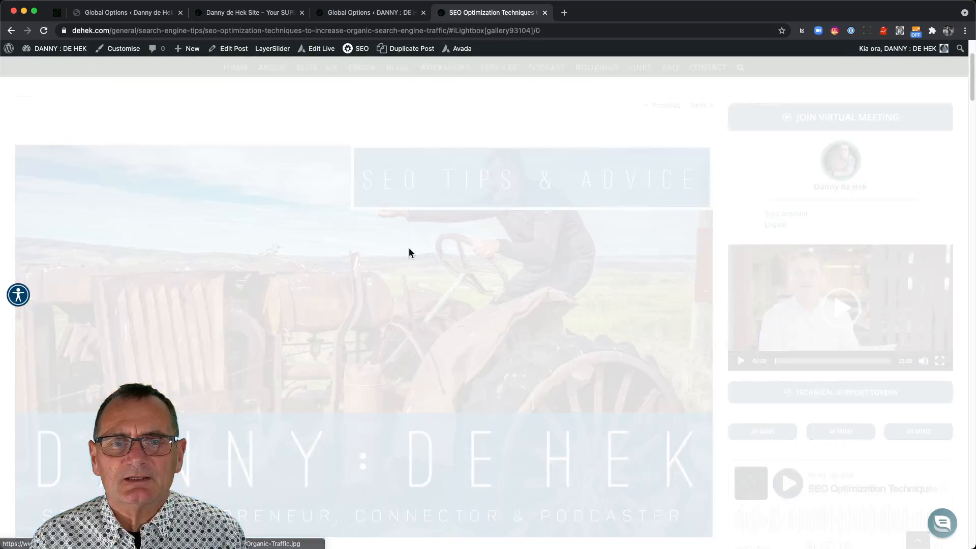
click(78, 383)
Play the embedded YouTube video in the post briefly and pause it.
scroll(182, 342, down, 3)
scroll(182, 341, down, 5)
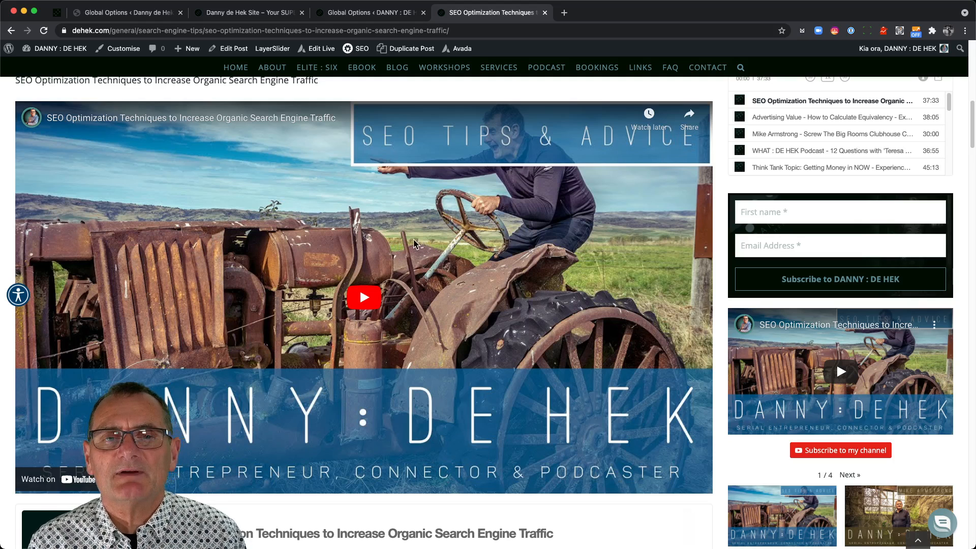
click(376, 297)
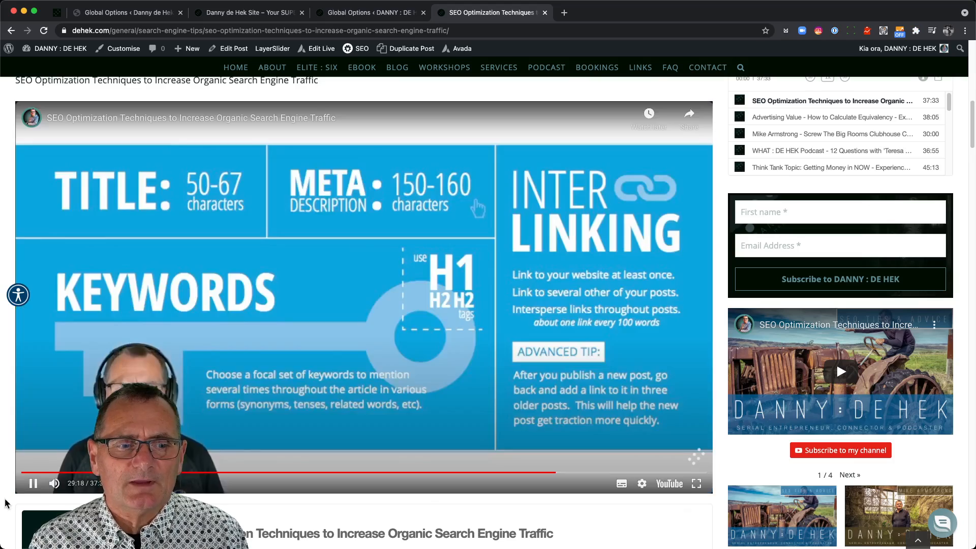
click(355, 355)
Look over the post's featured image, embedded video and podcast audio player.
scroll(355, 355, up, 5)
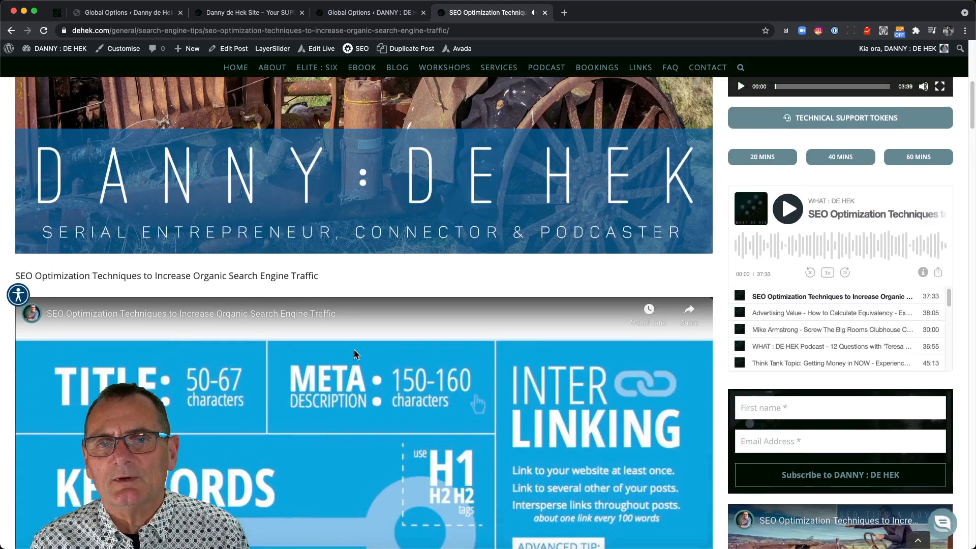
scroll(355, 355, down, 3)
scroll(354, 350, down, 5)
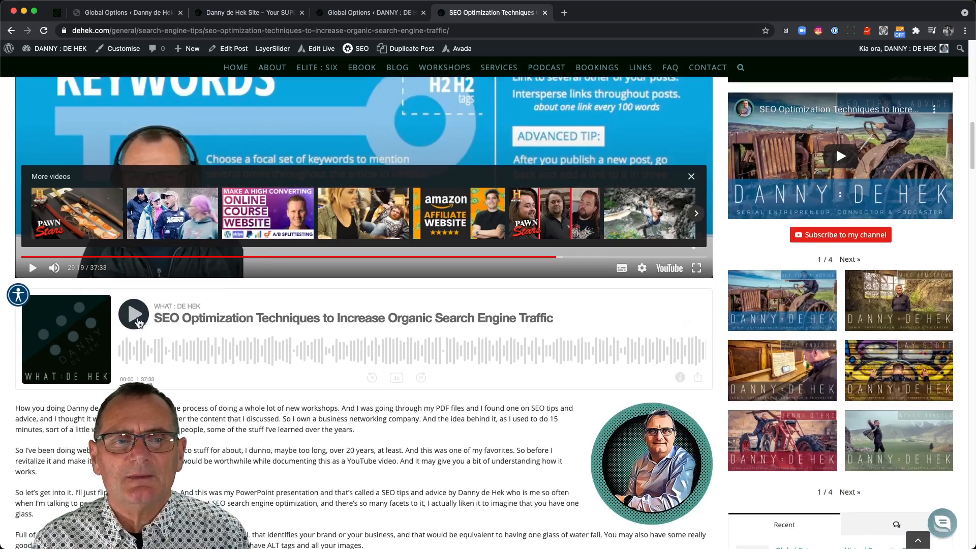
scroll(277, 301, up, 10)
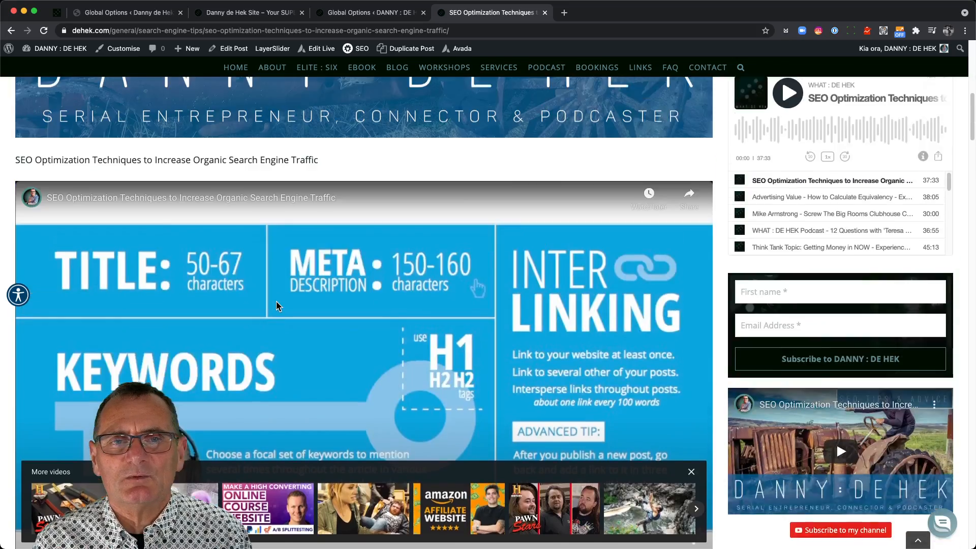
scroll(276, 305, down, 8)
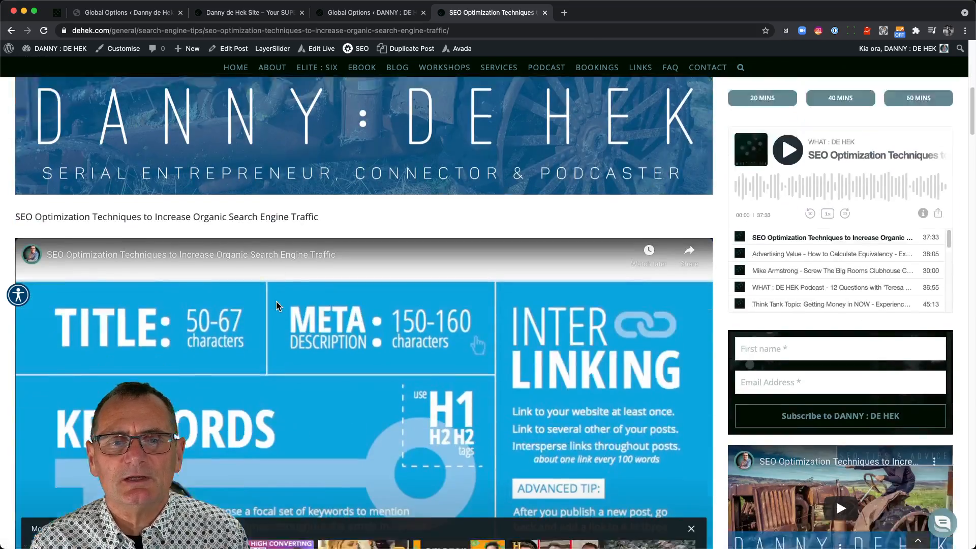
scroll(382, 256, down, 4)
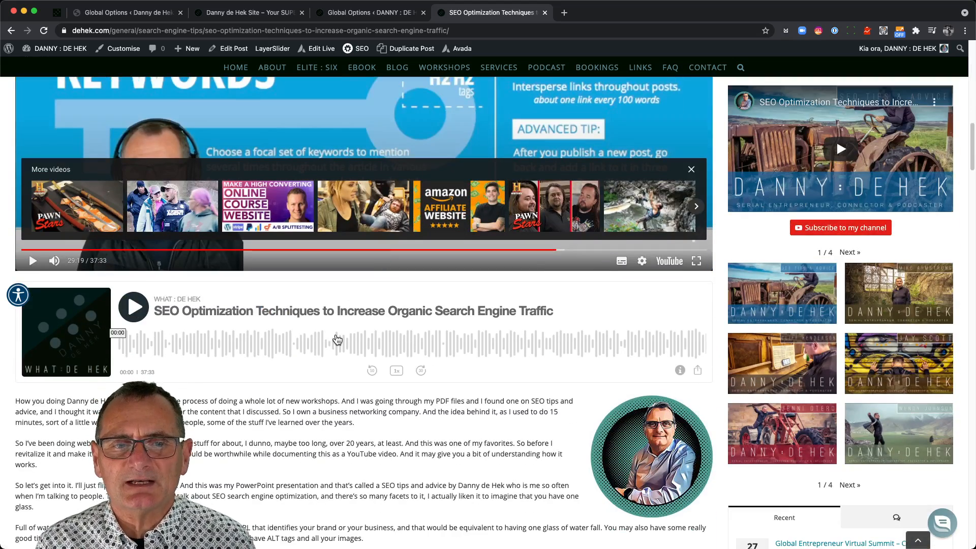
Highlight the transcript text beneath the podcast player to examine it, and clear the selection.
scroll(310, 347, down, 4)
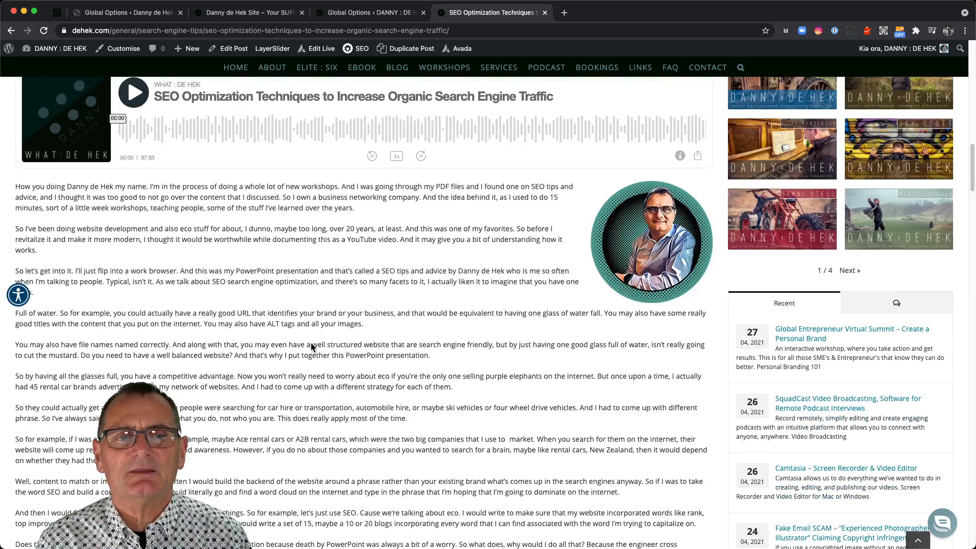
drag(268, 187, 274, 446)
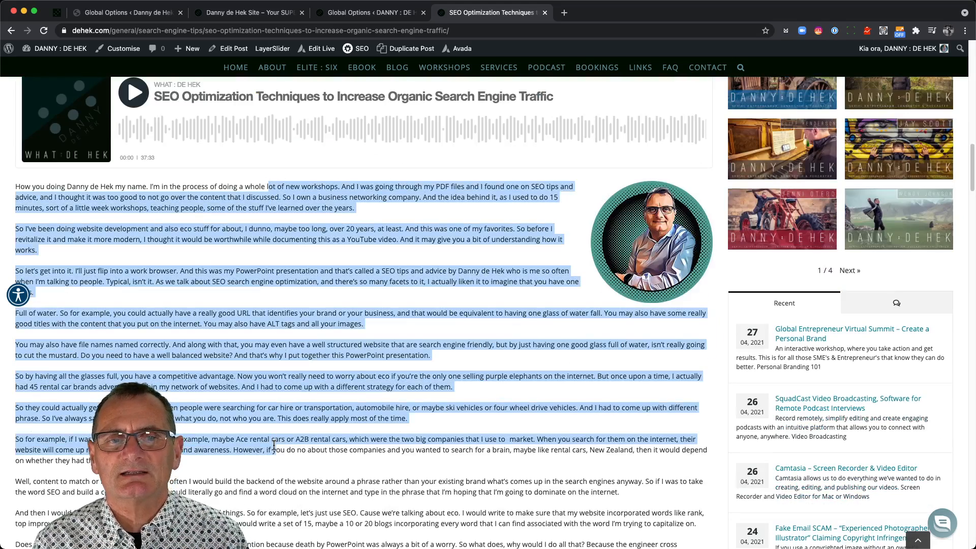
click(308, 356)
scroll(308, 359, up, 12)
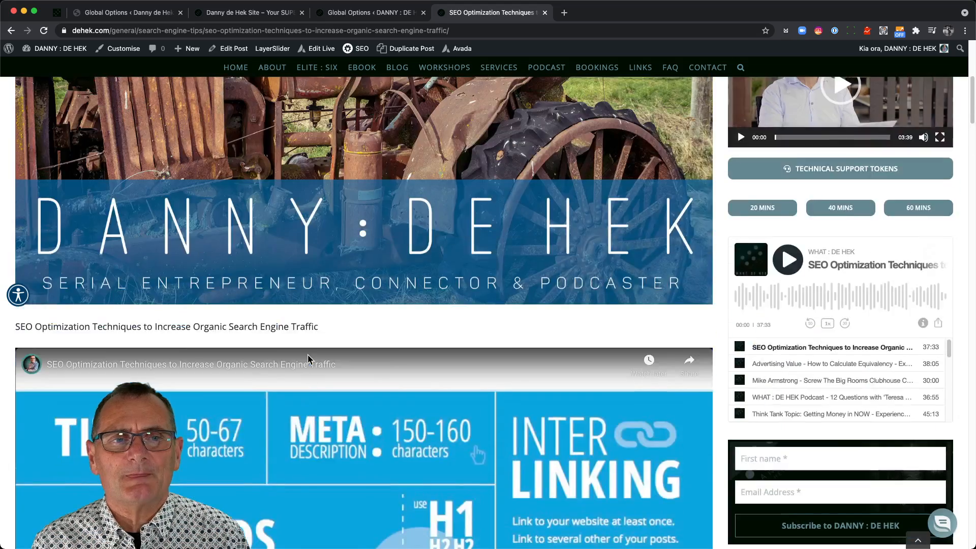
Copy "SEO Optimization Techniques to Increase Organic" from the post's title bar and search Google for it.
scroll(308, 356, up, 6)
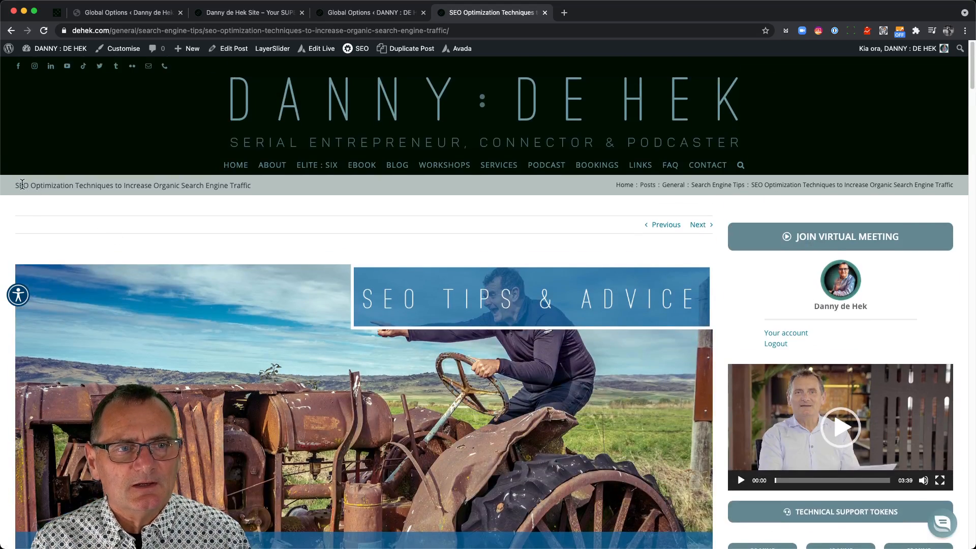
drag(22, 184, 168, 185)
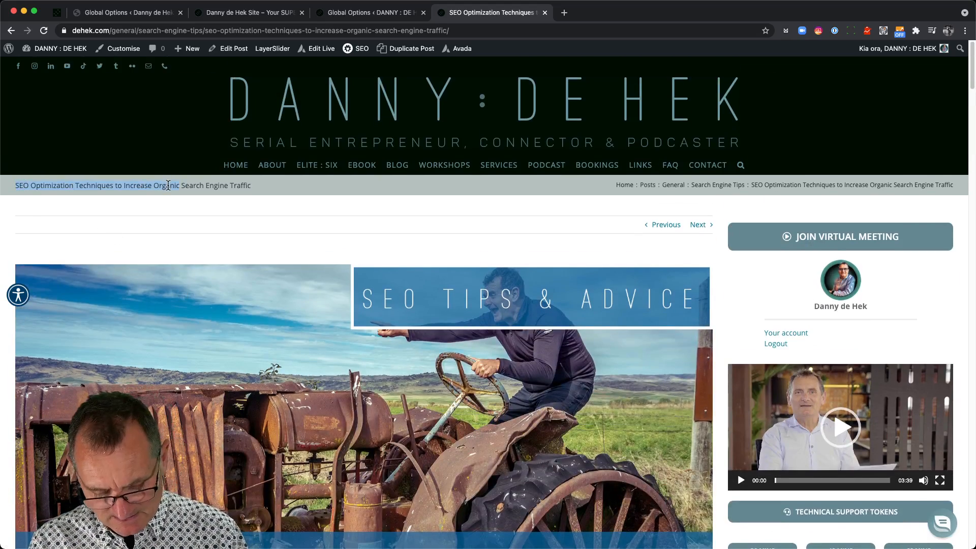
key(super+c)
click(296, 31)
key(super+v)
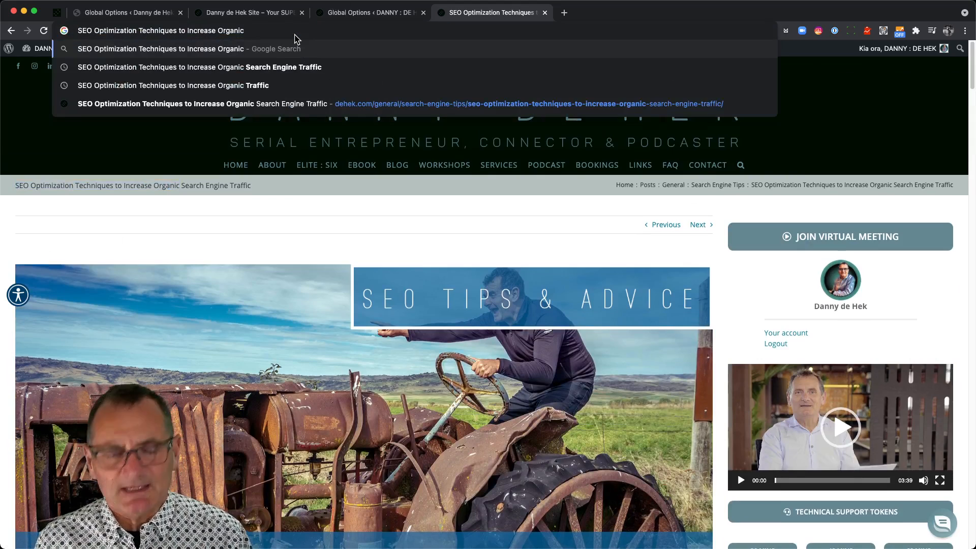
key(Return)
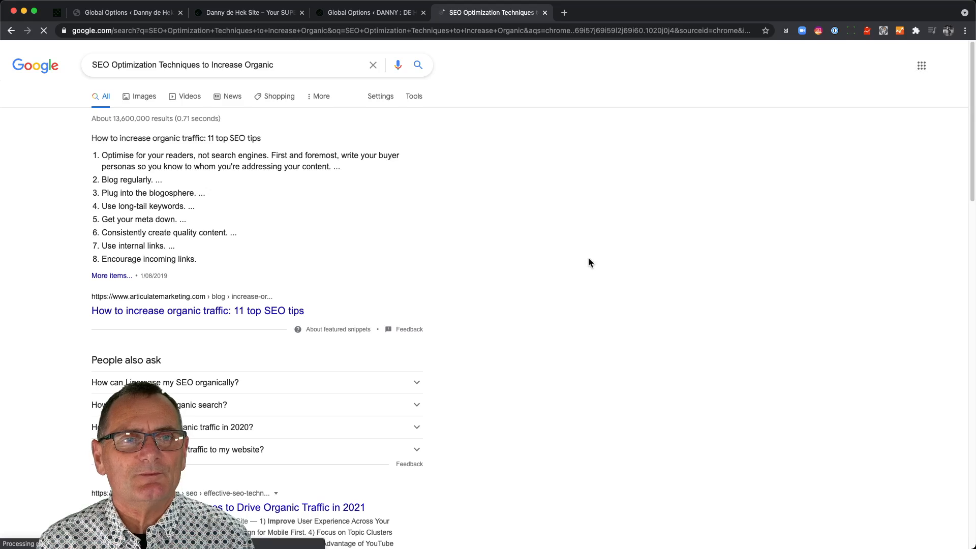
Find the dehek.com post in the Google results and open it.
scroll(66, 298, down, 7)
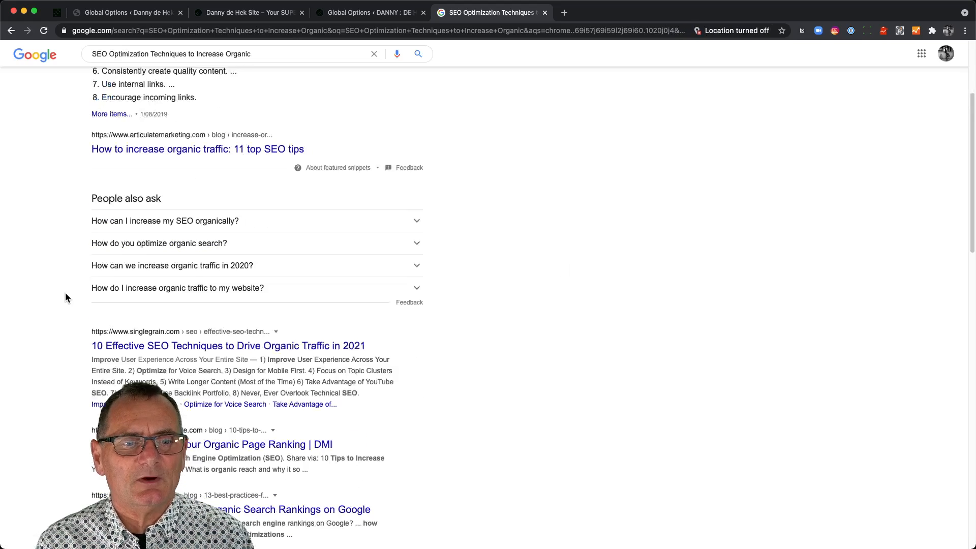
scroll(65, 298, down, 3)
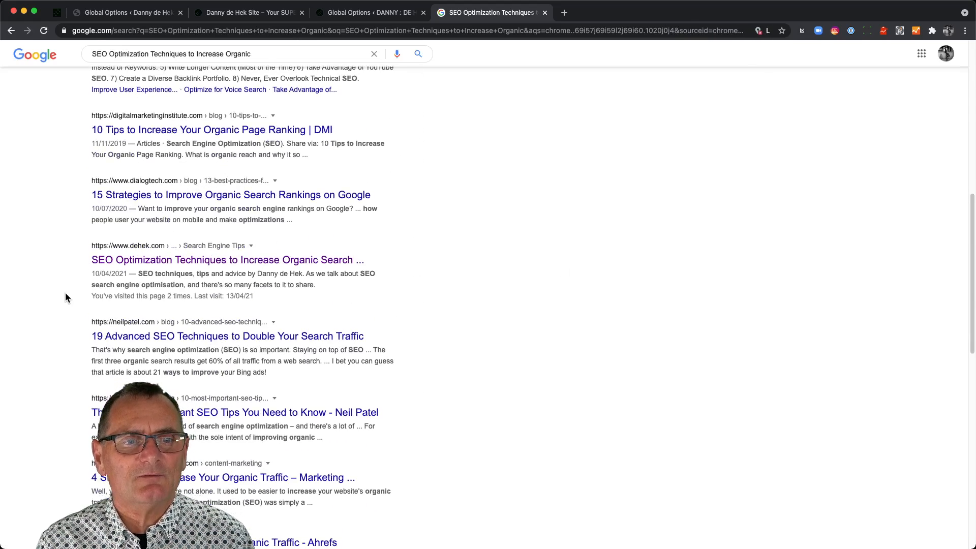
click(203, 260)
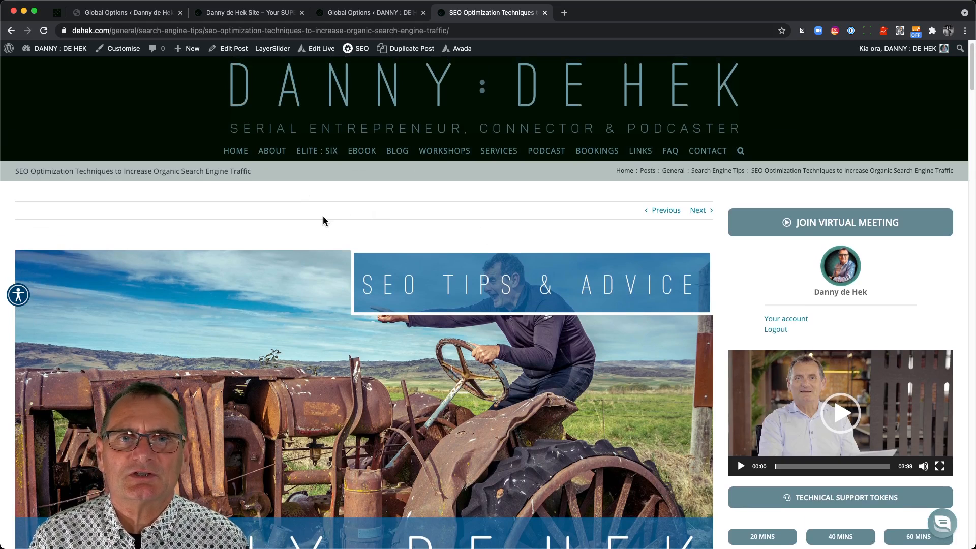
Open the website's home page and look over its header and opening slider.
click(234, 49)
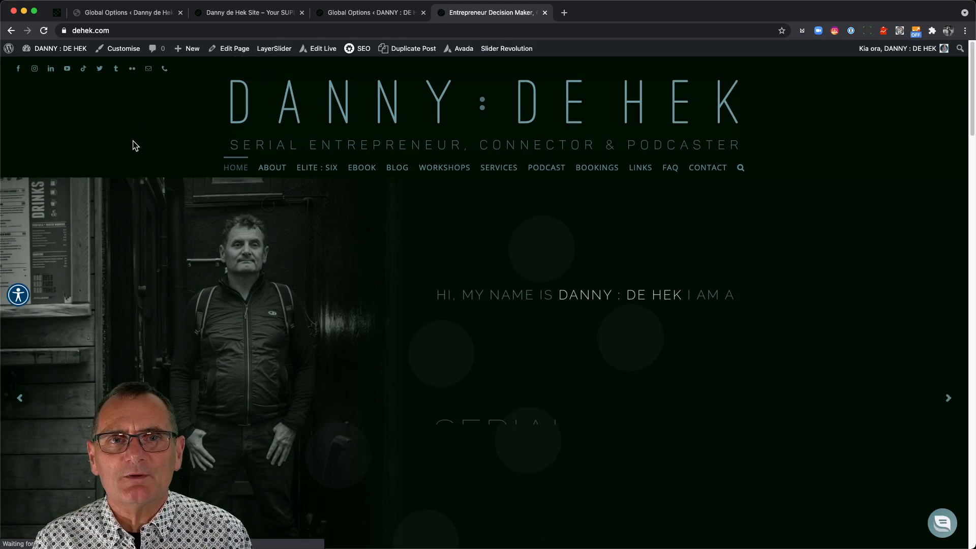
scroll(135, 146, down, 4)
scroll(135, 146, up, 3)
scroll(136, 146, up, 2)
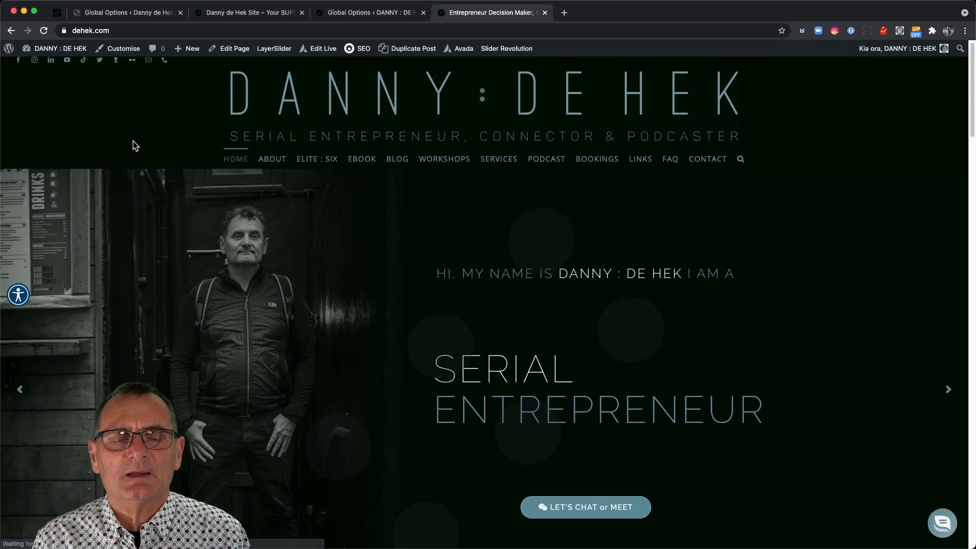
Search Google for "SMART BACKPACK scam" using the earlier search suggestion.
click(287, 30)
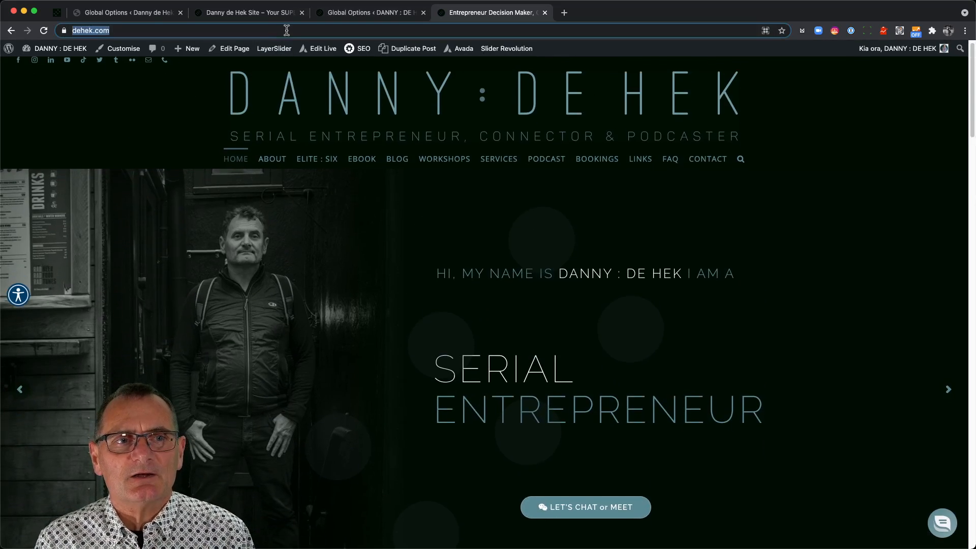
text(smart)
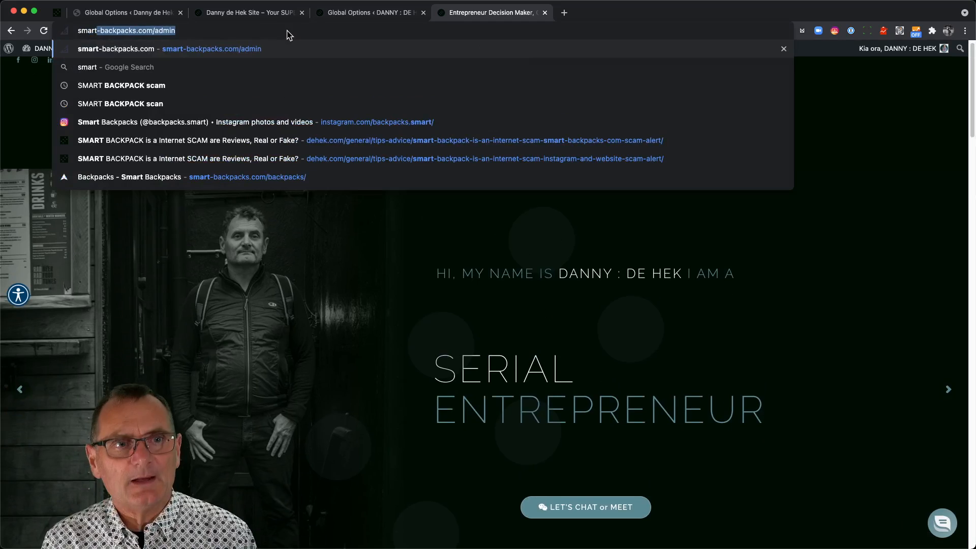
key(Down)
key(Down)
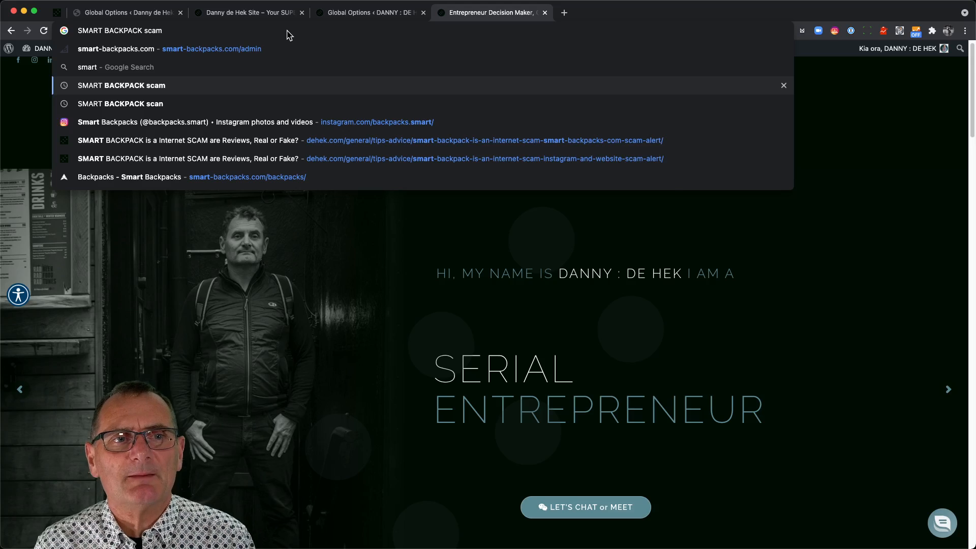
key(Return)
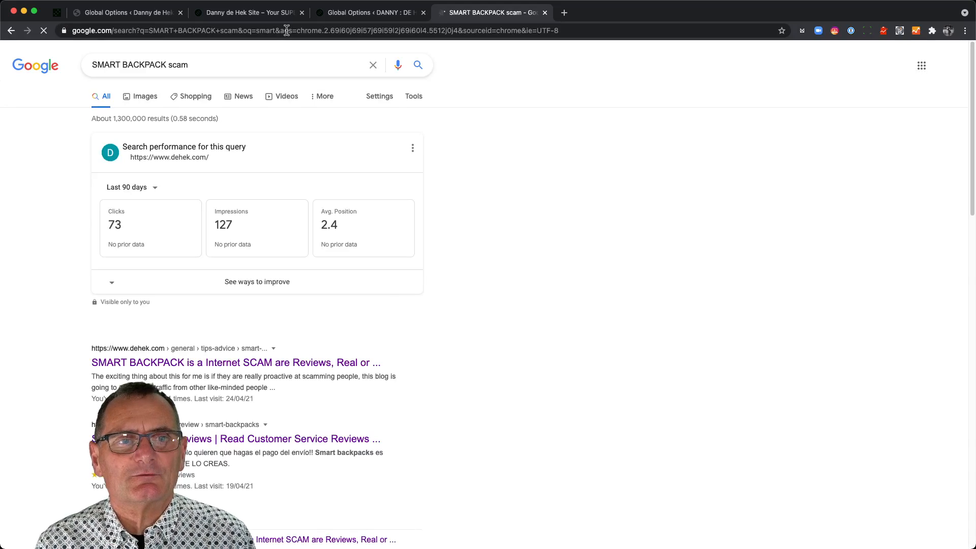
Look over the page and video results for the backpack scam, and open the dehek.com article.
scroll(153, 280, down, 4)
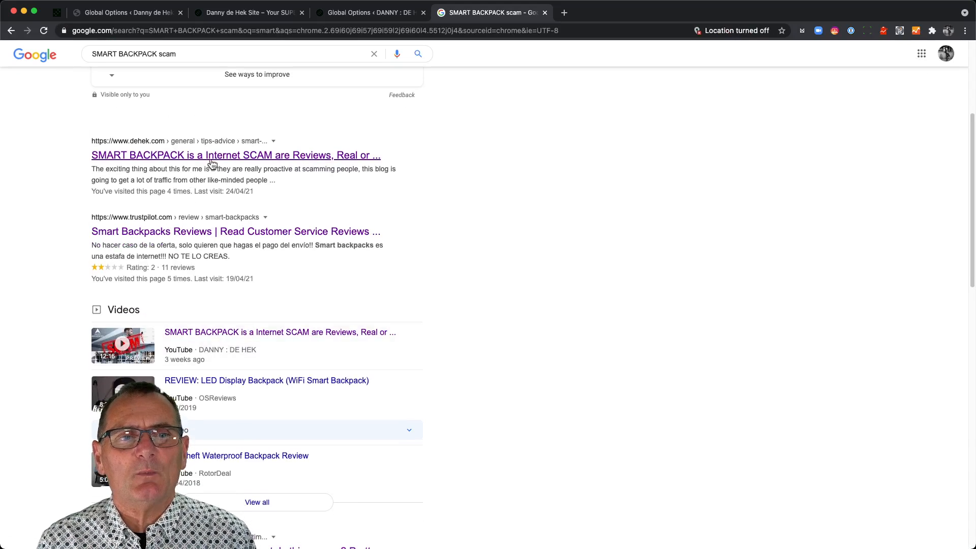
click(217, 336)
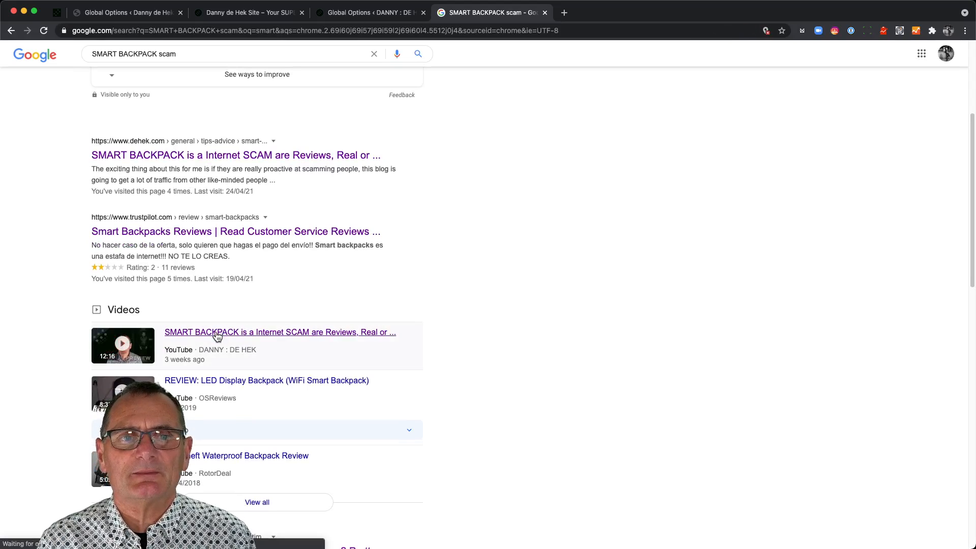
click(215, 162)
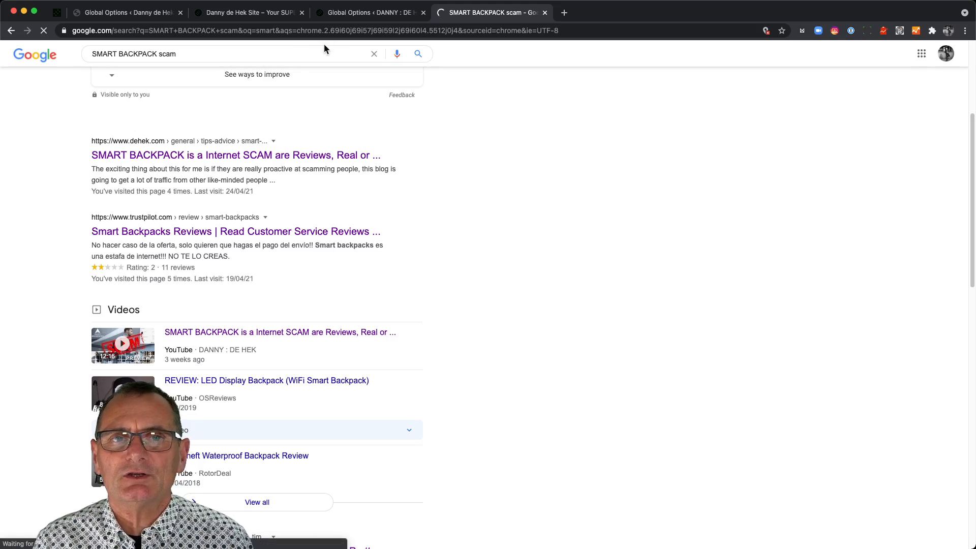
Return to the Avada Global Options page and open its Import / Export section.
click(368, 13)
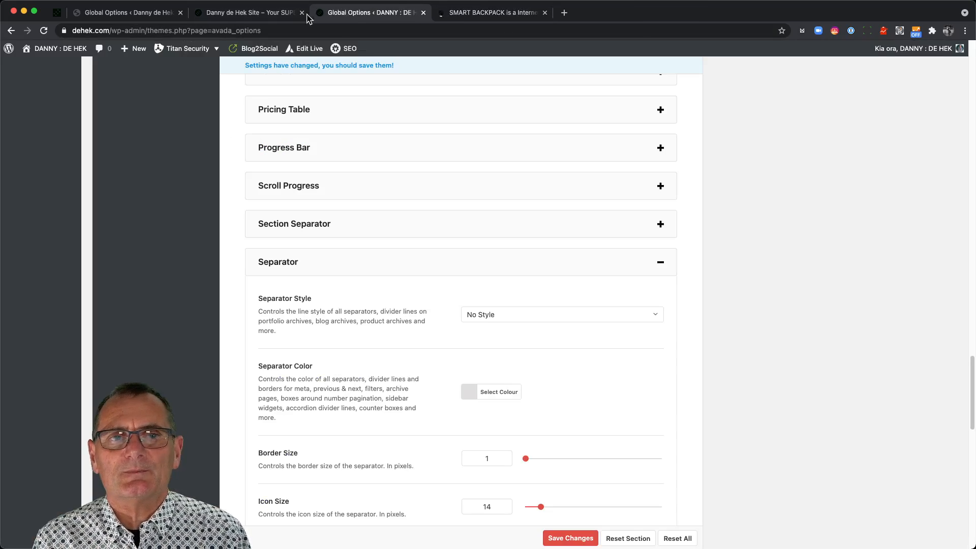
scroll(236, 248, down, 3)
scroll(236, 248, up, 13)
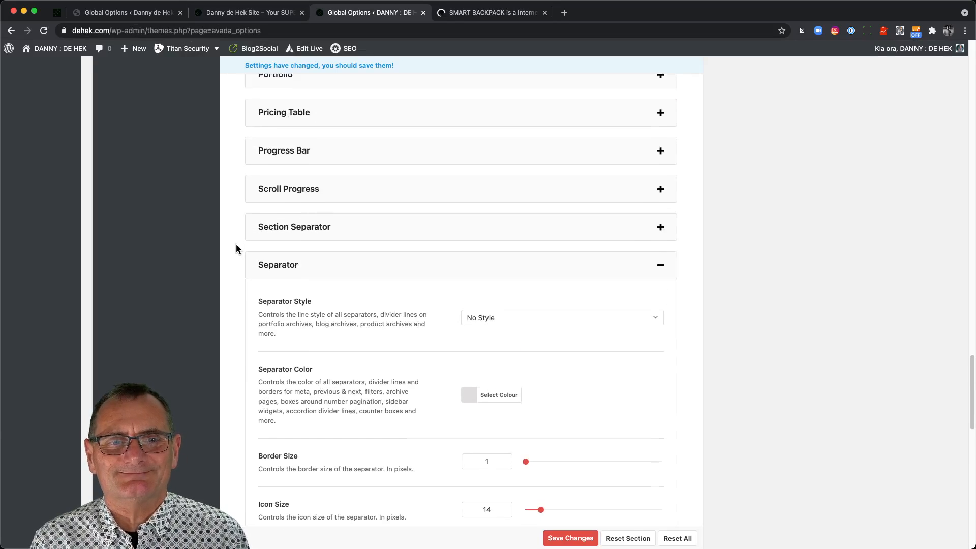
scroll(236, 247, down, 3)
scroll(235, 247, up, 15)
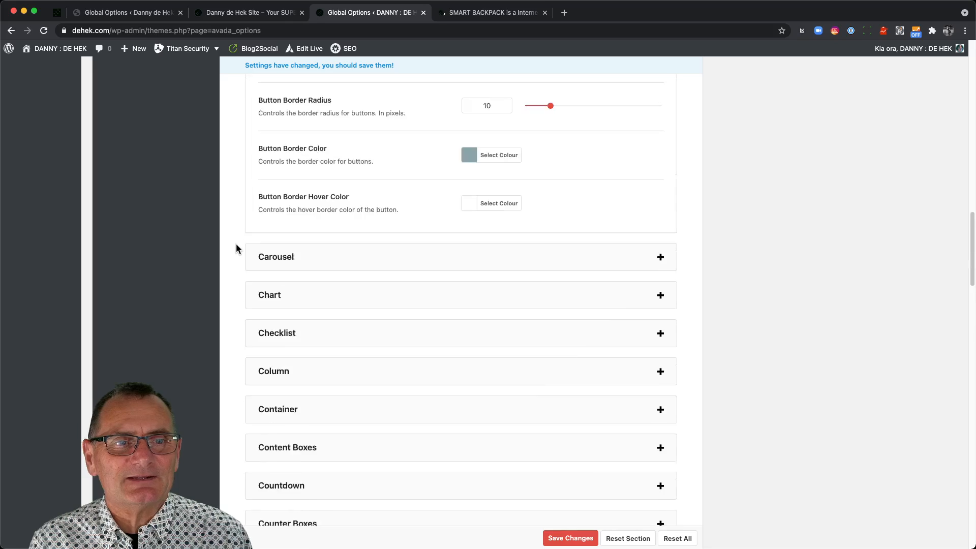
scroll(236, 249, up, 2)
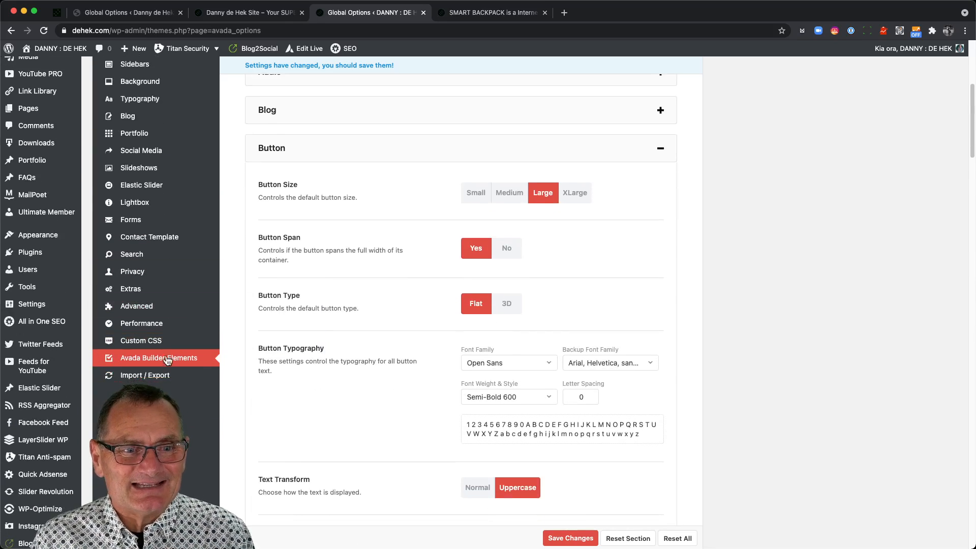
click(146, 377)
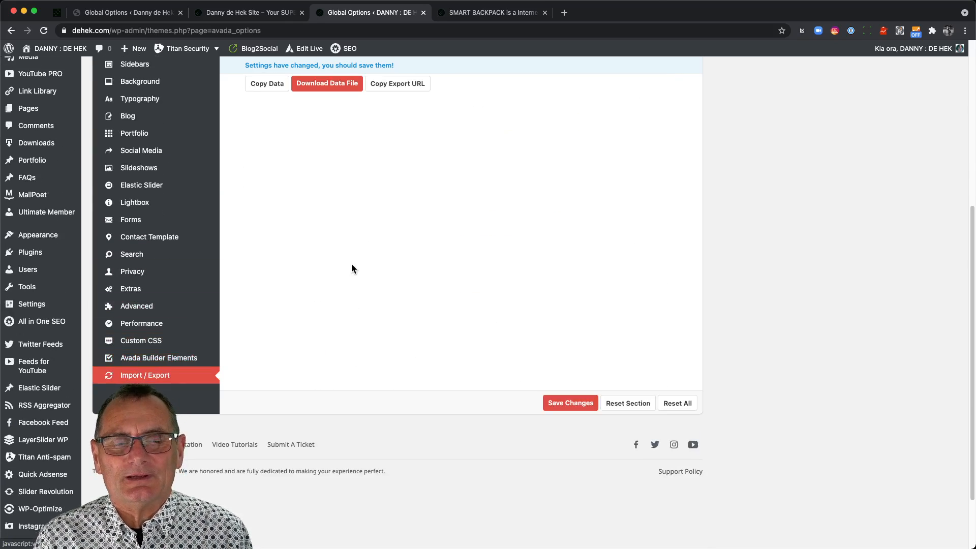
Review the import and export options, and download the current Global Options settings as a data file.
scroll(347, 268, up, 4)
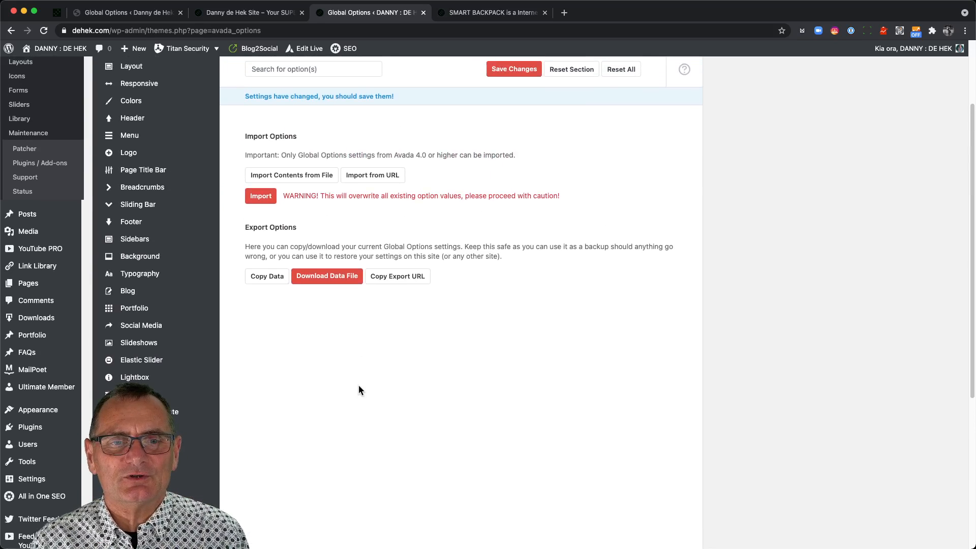
scroll(358, 390, up, 1)
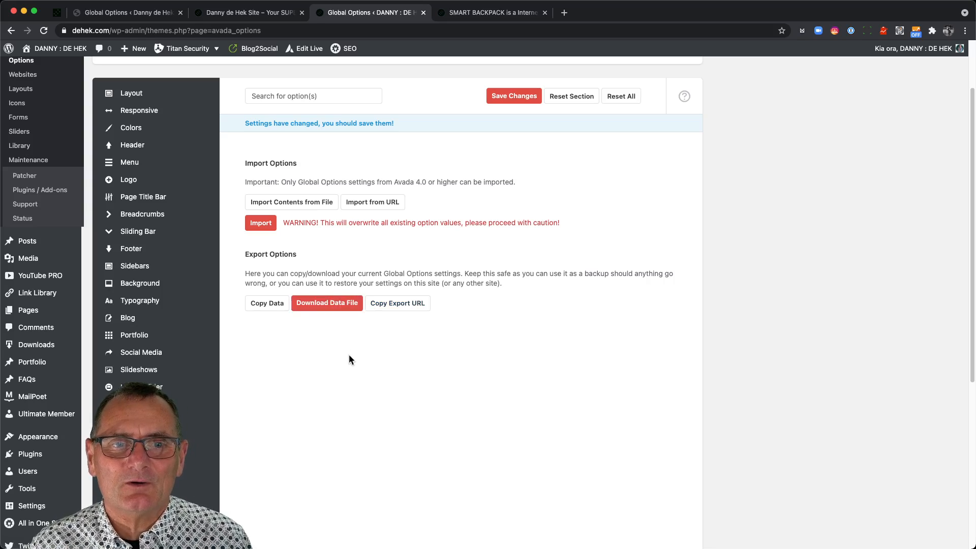
scroll(459, 249, up, 1)
scroll(459, 245, up, 2)
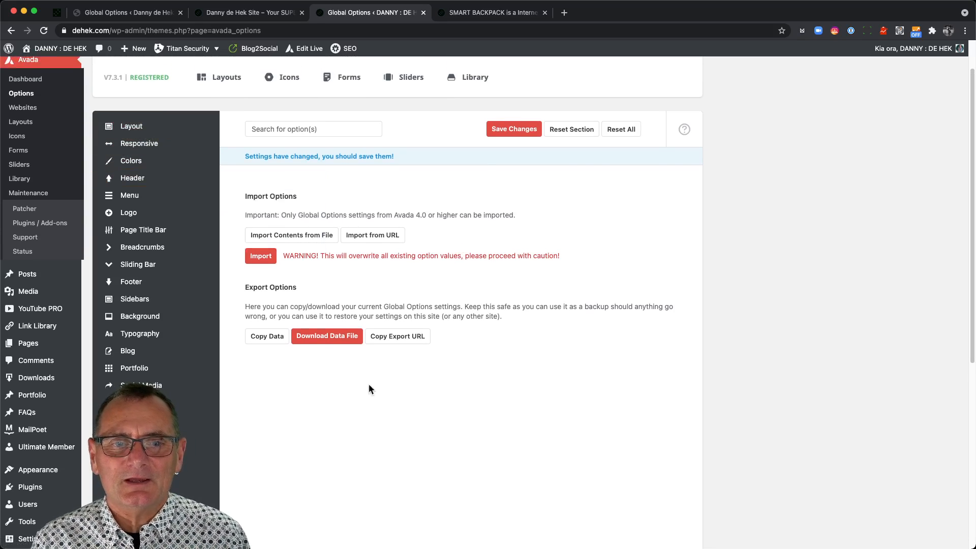
click(324, 338)
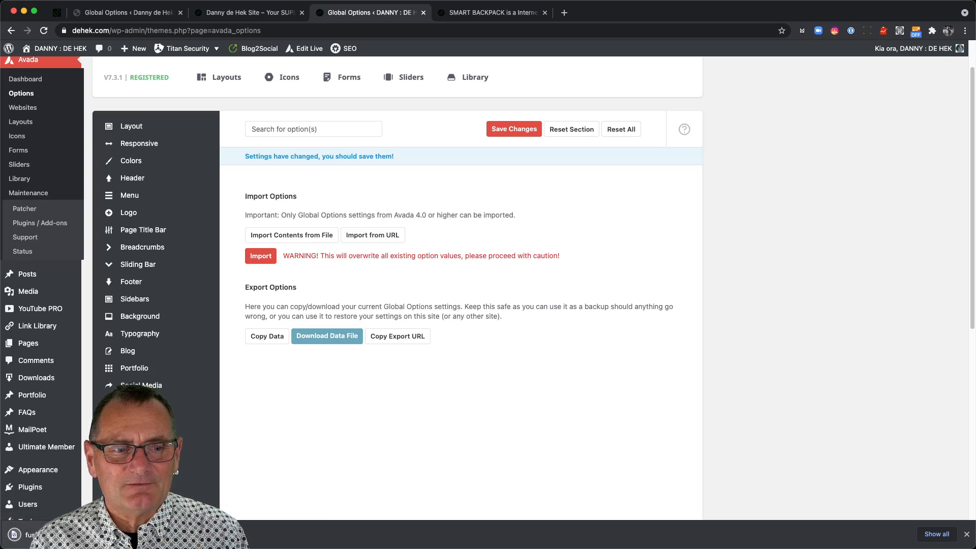
Open the downloaded fusion_options_backup_30-04-2021.json, look through its settings code, and close the file.
click(50, 535)
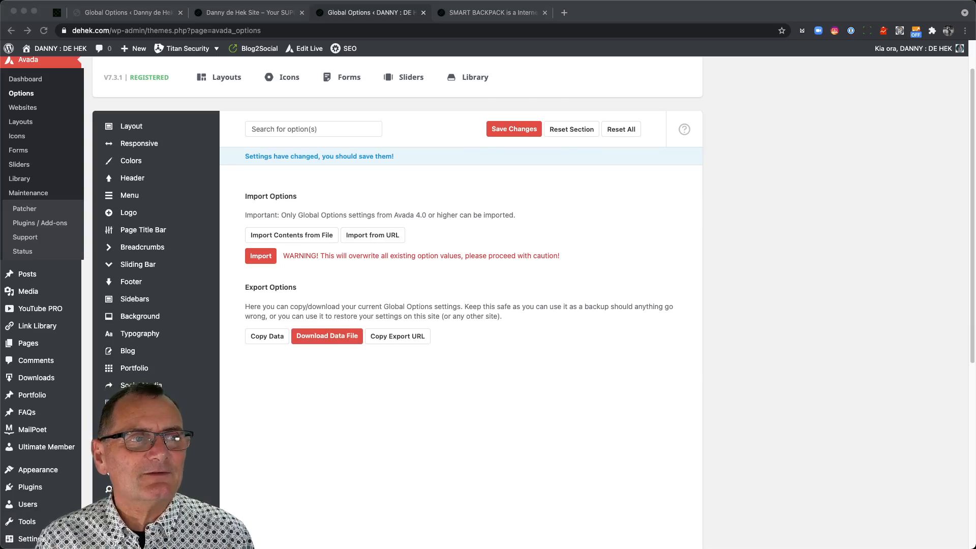
scroll(450, 321, down, 20)
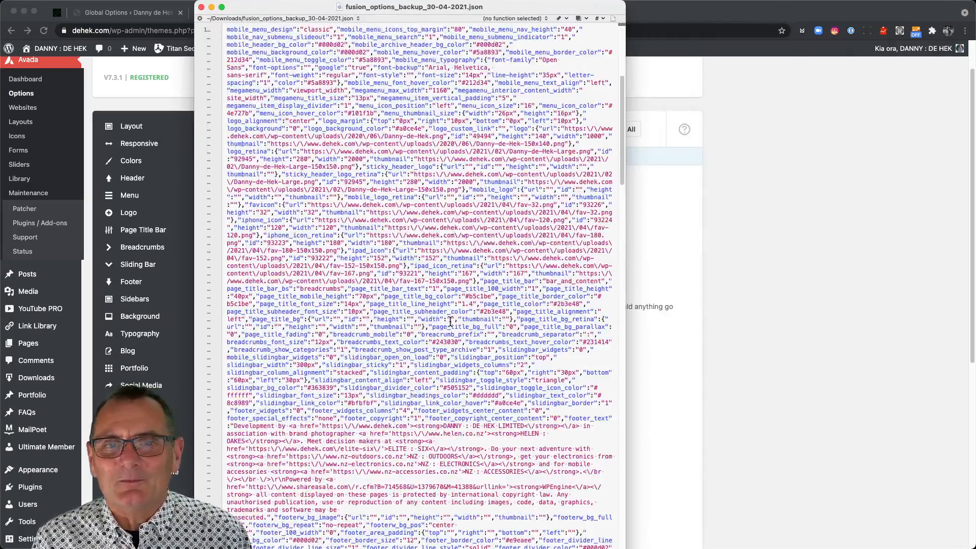
scroll(450, 322, down, 20)
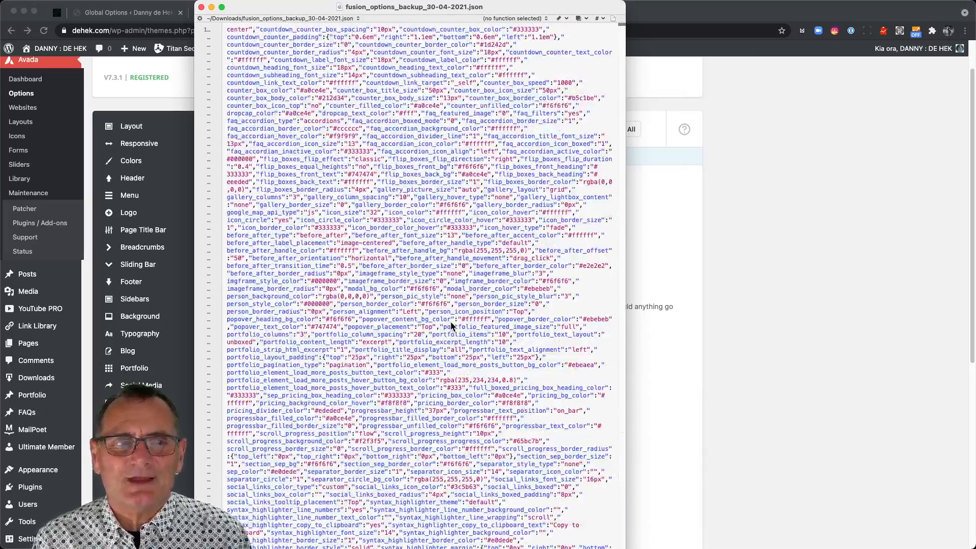
scroll(451, 326, up, 20)
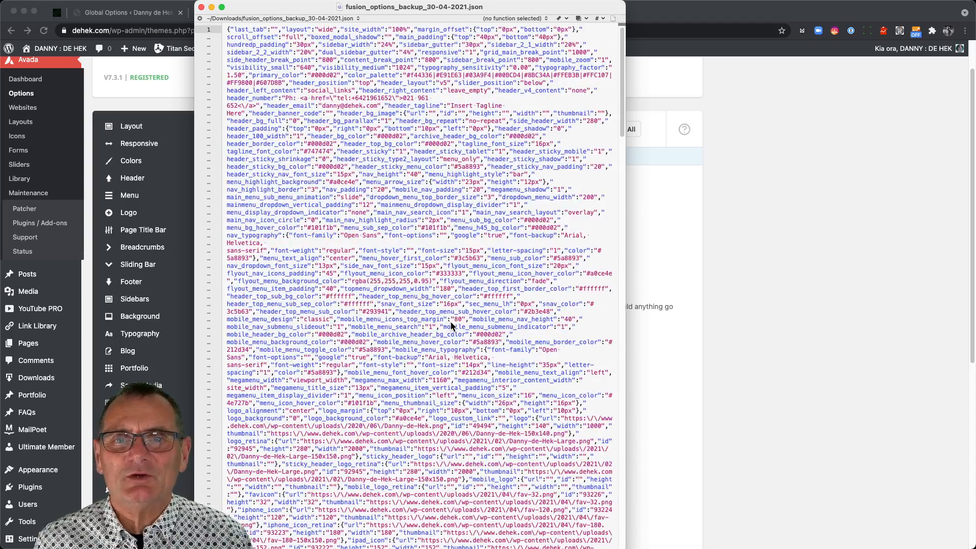
click(201, 8)
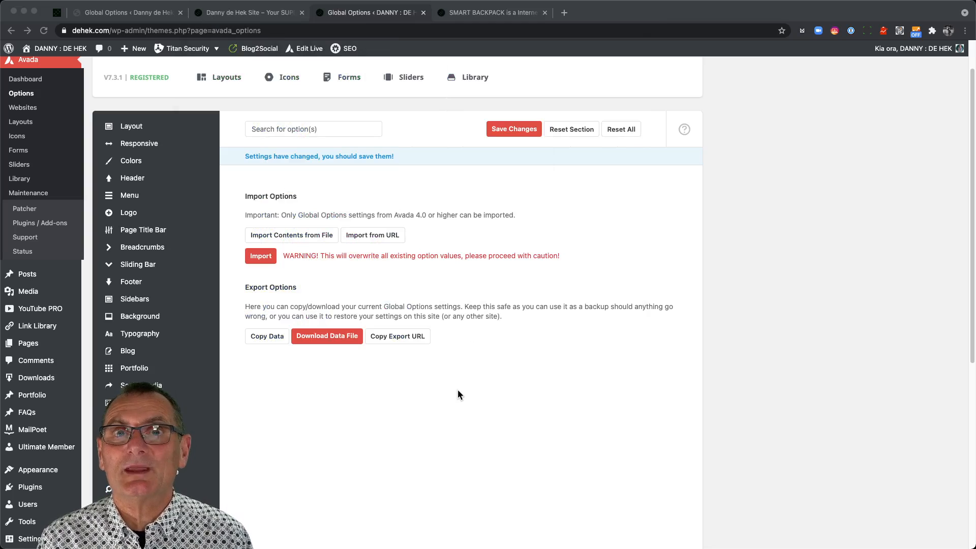